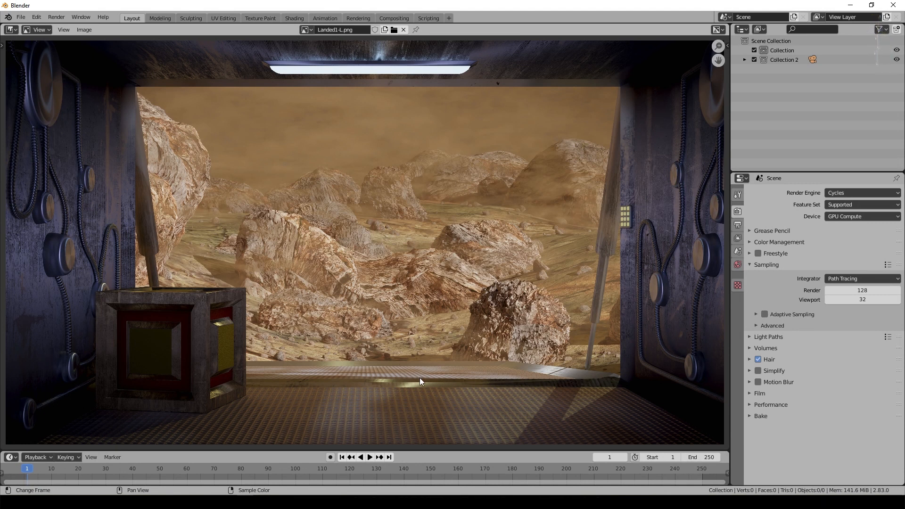
# Examine the rocky landscape and the crate up close in the Landed1-L.png render, and return to the 3D viewport
pyautogui.scroll(3, 349, 340)
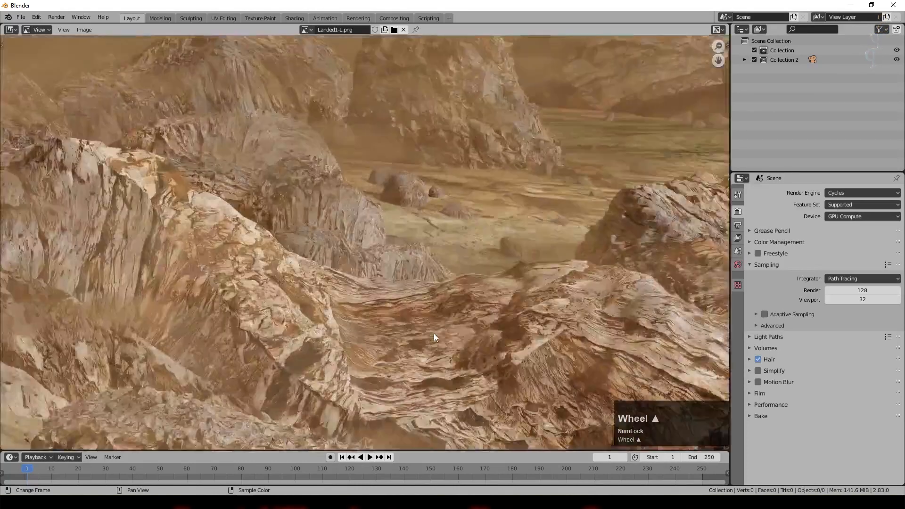
pyautogui.scroll(-3, 276, 345)
pyautogui.click(270, 307)
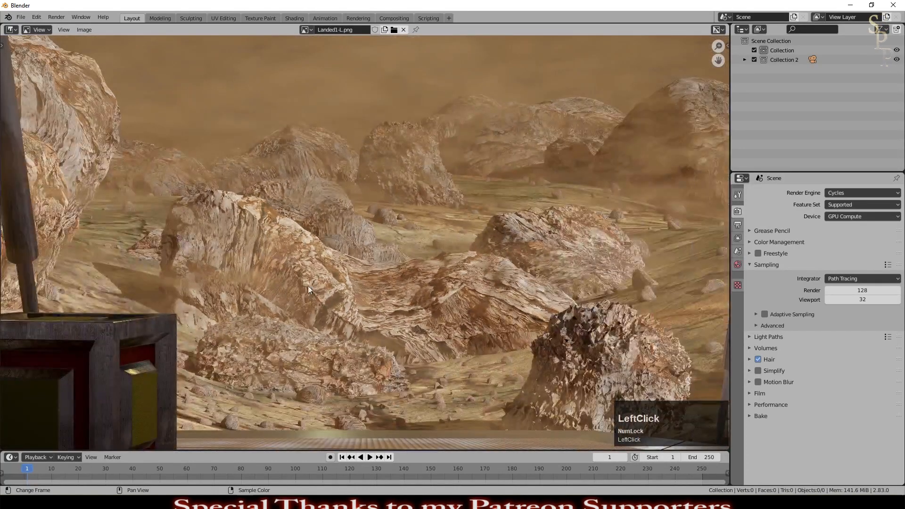
pyautogui.moveTo(222, 327); pyautogui.dragTo(495, 176, button='middle')
pyautogui.scroll(5, 434, 236)
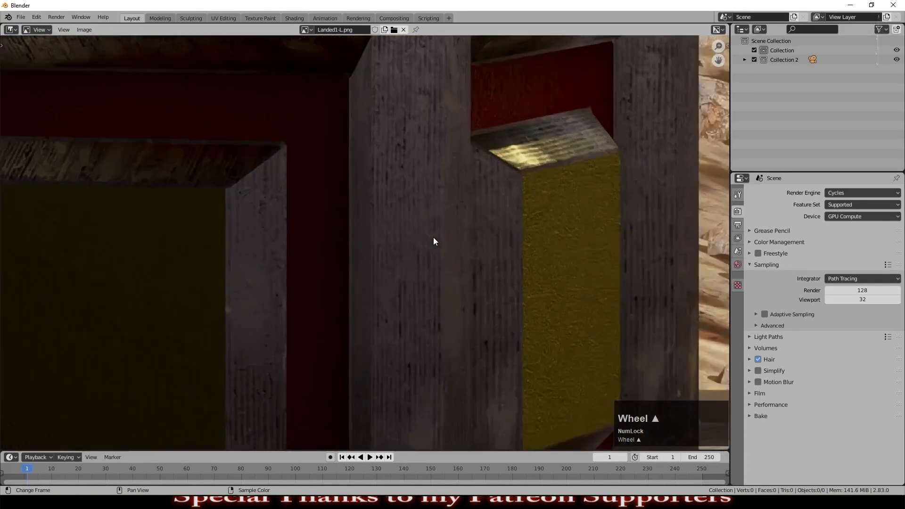
pyautogui.scroll(-6, 434, 237)
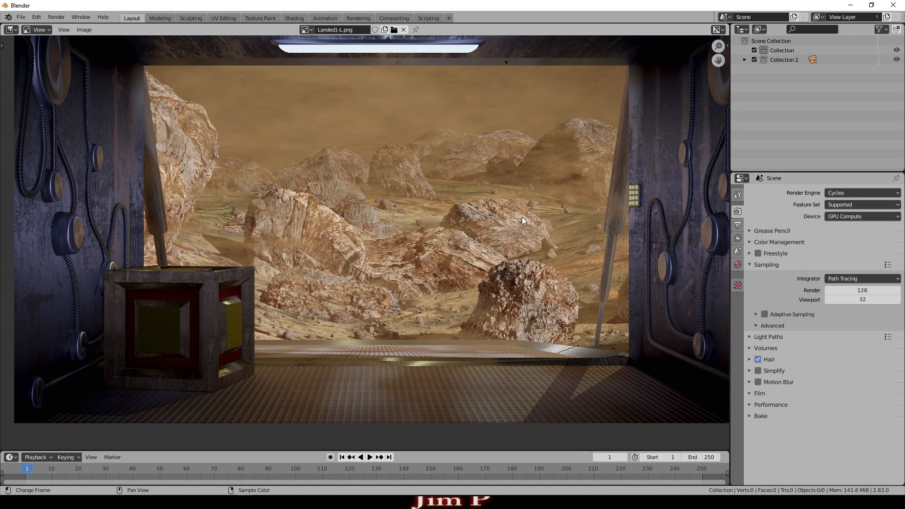
pyautogui.scroll(-1, 471, 243)
pyautogui.moveTo(509, 196); pyautogui.dragTo(522, 207, button='middle')
pyautogui.scroll(3, 520, 207)
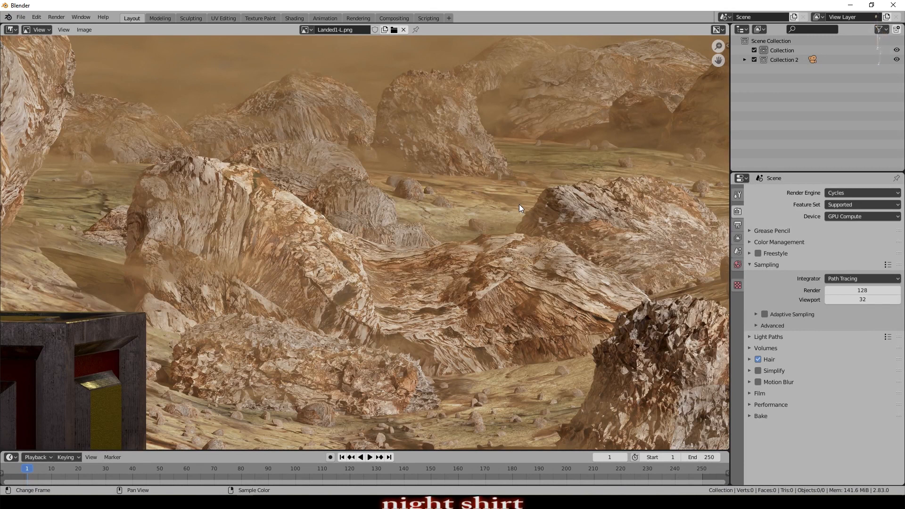
pyautogui.scroll(-2, 519, 204)
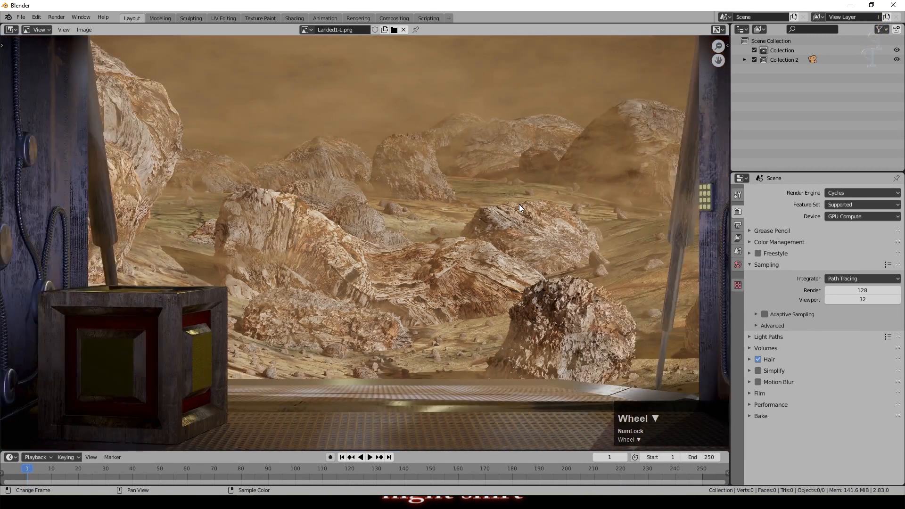
pyautogui.press('Escape')
pyautogui.scroll(-1, 517, 209)
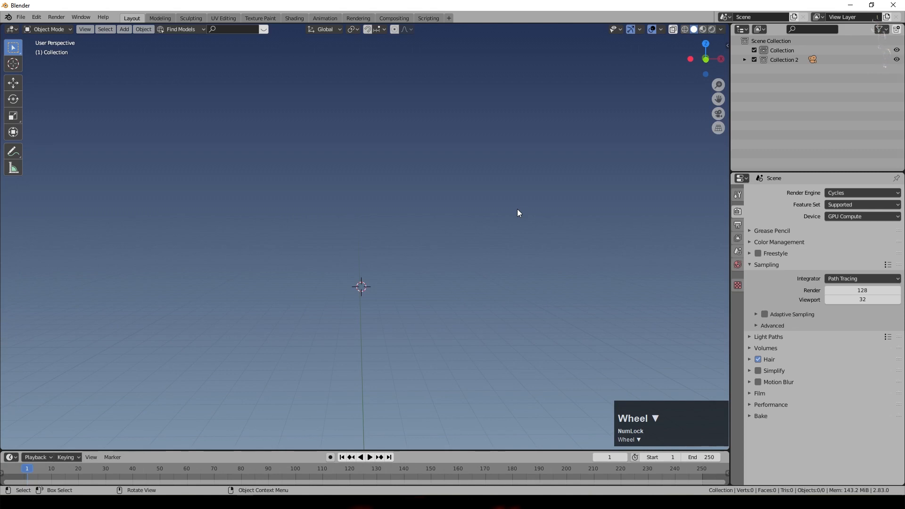
# Add a mesh plane at the origin and scale it up into a large ground surface
pyautogui.hotkey('shift', 'a')
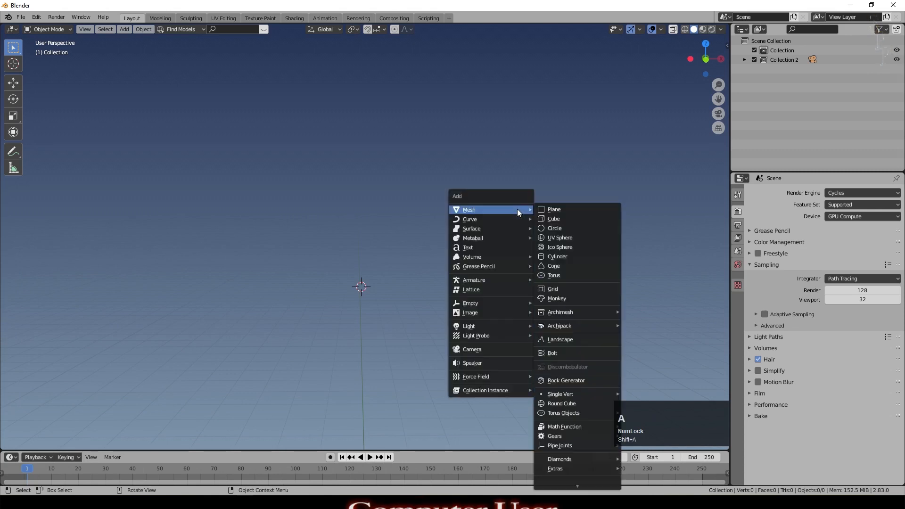
pyautogui.click(552, 210)
pyautogui.press('s')
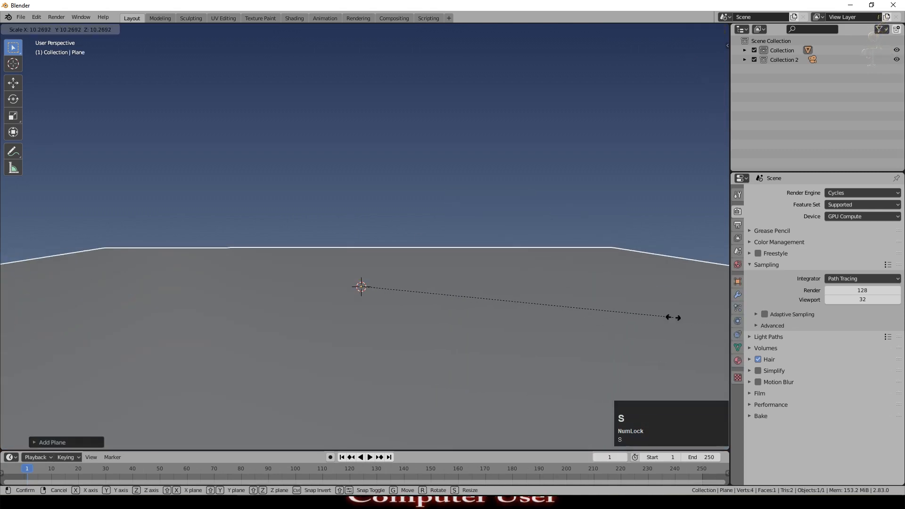
pyautogui.click(539, 327)
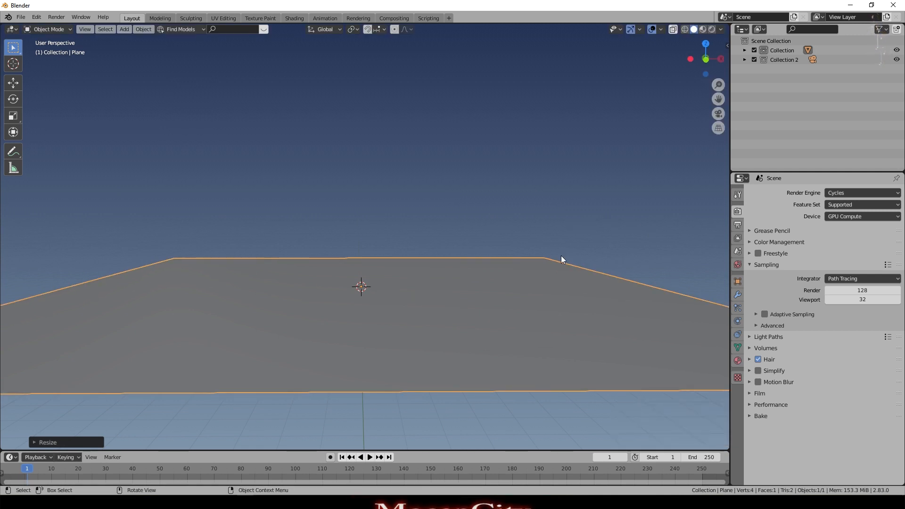
pyautogui.moveTo(561, 255); pyautogui.dragTo(559, 263, button='middle')
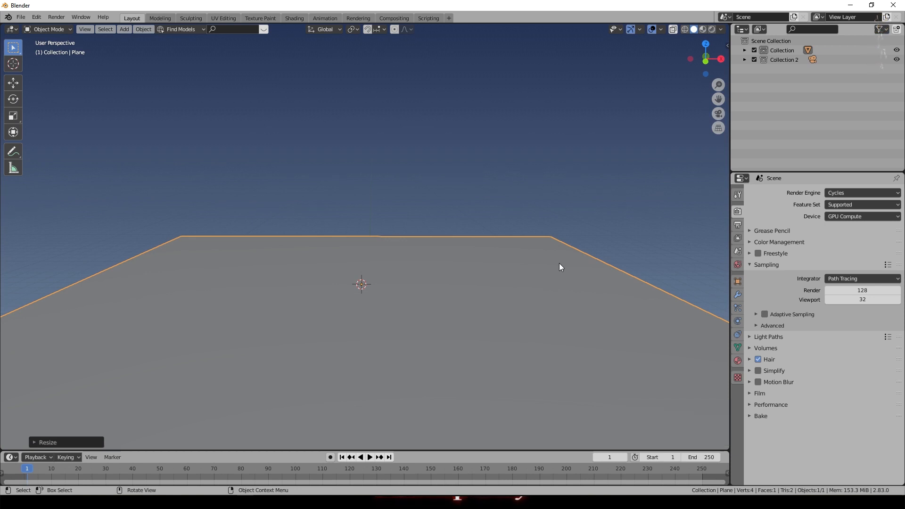
# Subdivide the whole ground plane with two cuts
pyautogui.press('Tab')
pyautogui.rightClick(511, 281)
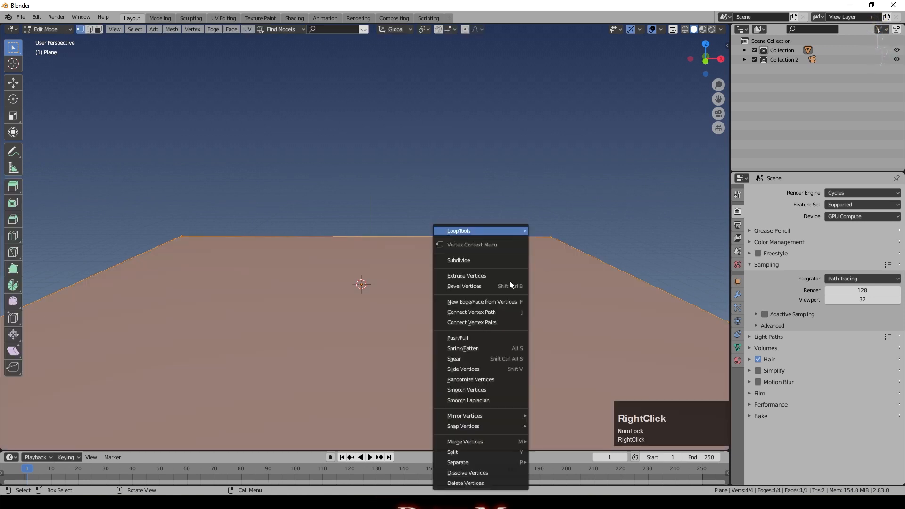
pyautogui.click(482, 261)
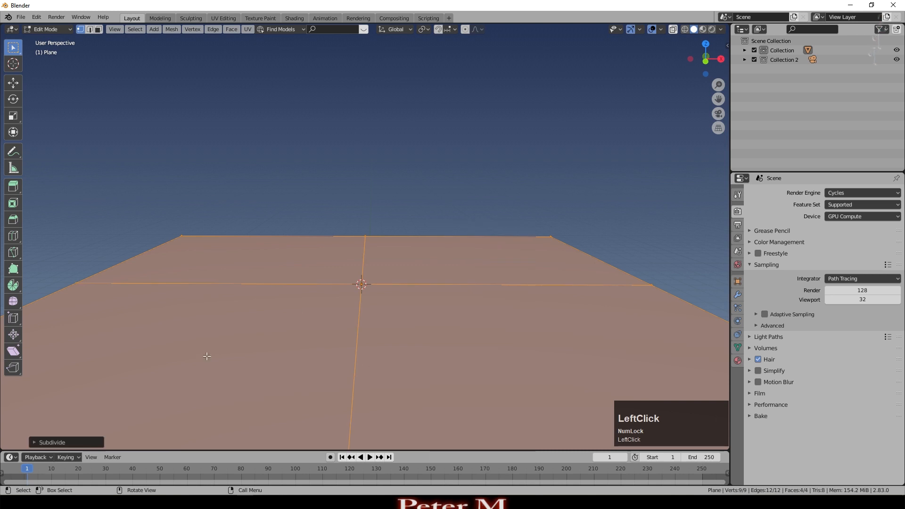
pyautogui.click(40, 442)
pyautogui.moveTo(126, 377); pyautogui.dragTo(134, 377)
# Subdivide the plane again with one cut and a fractal value of 1.340 to create uneven terrain
pyautogui.rightClick(405, 319)
pyautogui.click(380, 257)
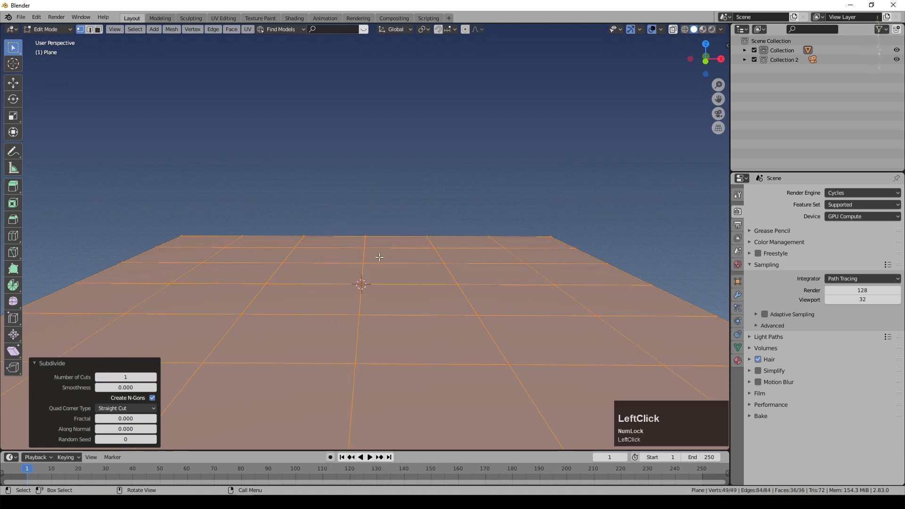
pyautogui.moveTo(126, 418); pyautogui.dragTo(158, 418)
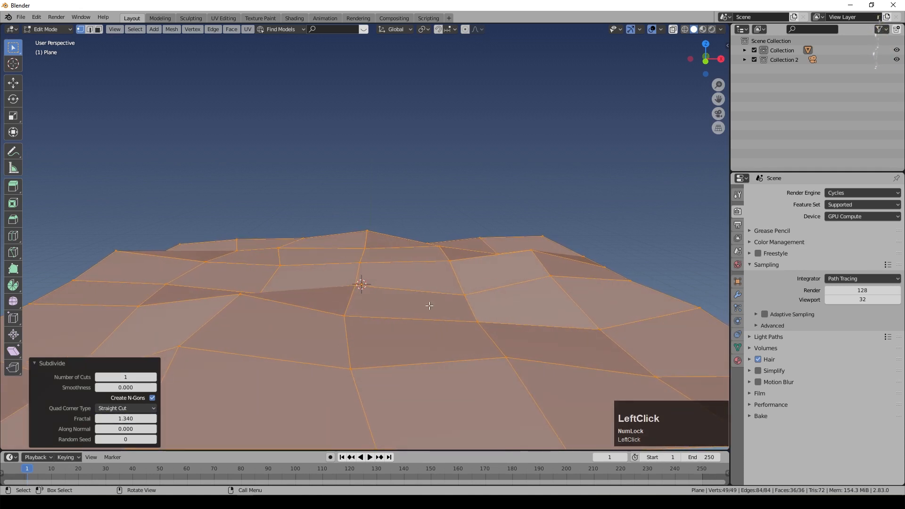
# Subdivide the terrain once more with one cut, raising the fractal value to 1.550
pyautogui.scroll(-3, 410, 302)
pyautogui.rightClick(409, 302)
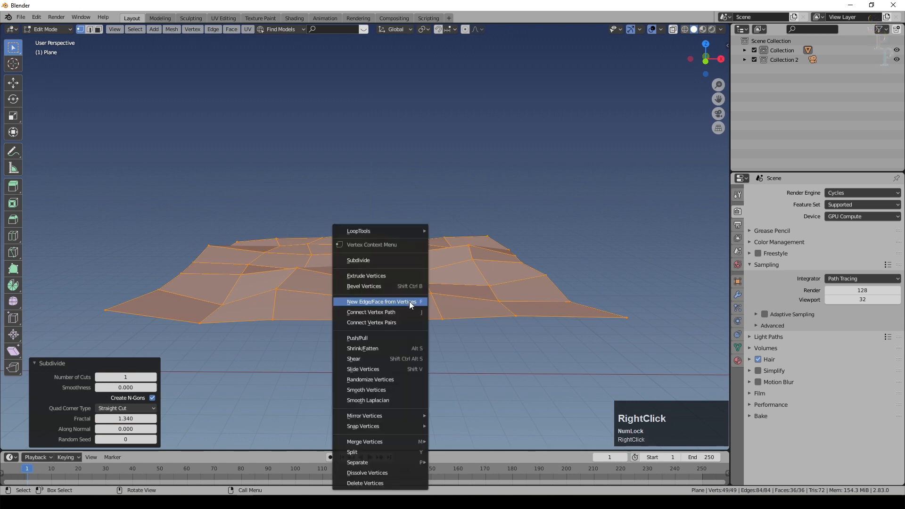
pyautogui.click(396, 258)
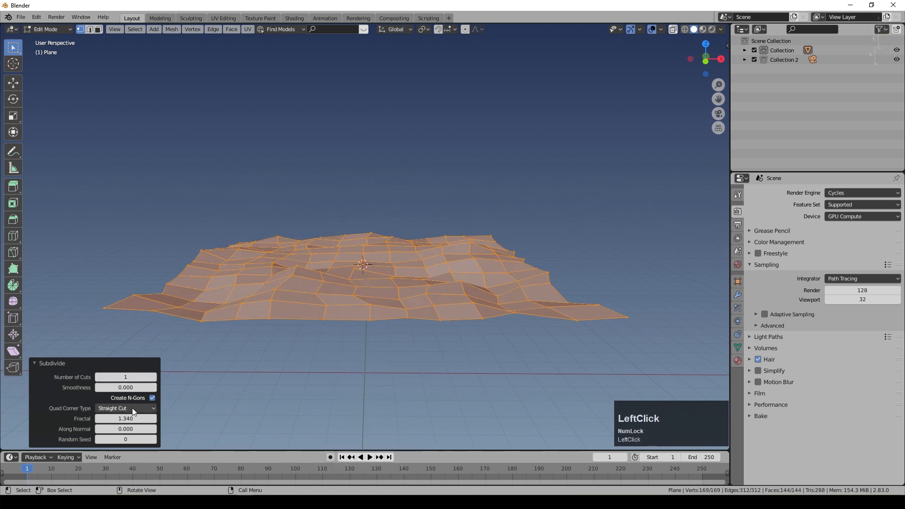
pyautogui.moveTo(132, 419)
pyautogui.mouseDown()
pyautogui.moveTo(108, 419)
pyautogui.moveTo(140, 419)
pyautogui.mouseUp()
pyautogui.scroll(2, 409, 278)
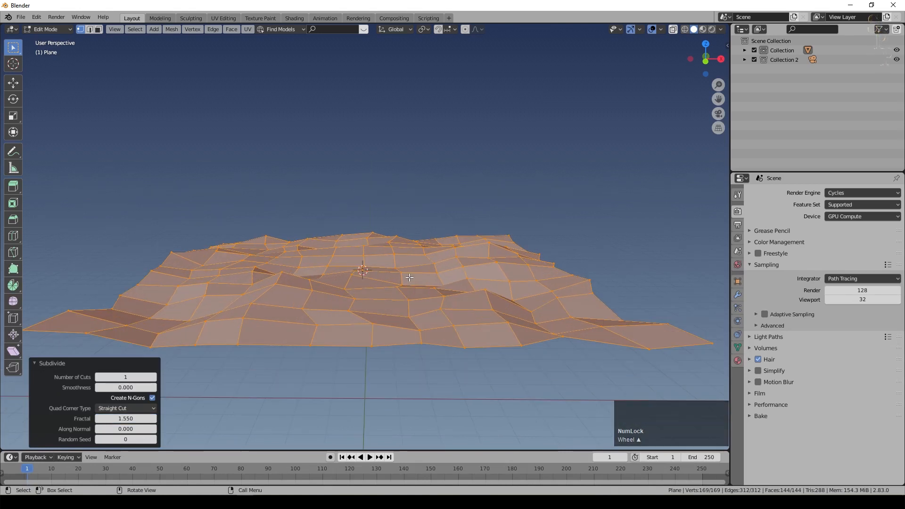
# Give the terrain object a level 1 Subdivision Surface and shade it smooth
pyautogui.press('Tab')
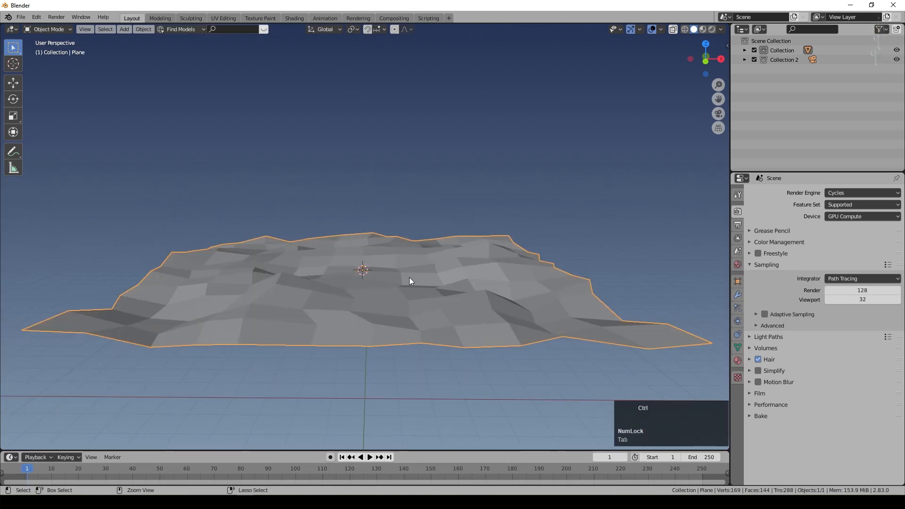
pyautogui.hotkey('ctrl', '1')
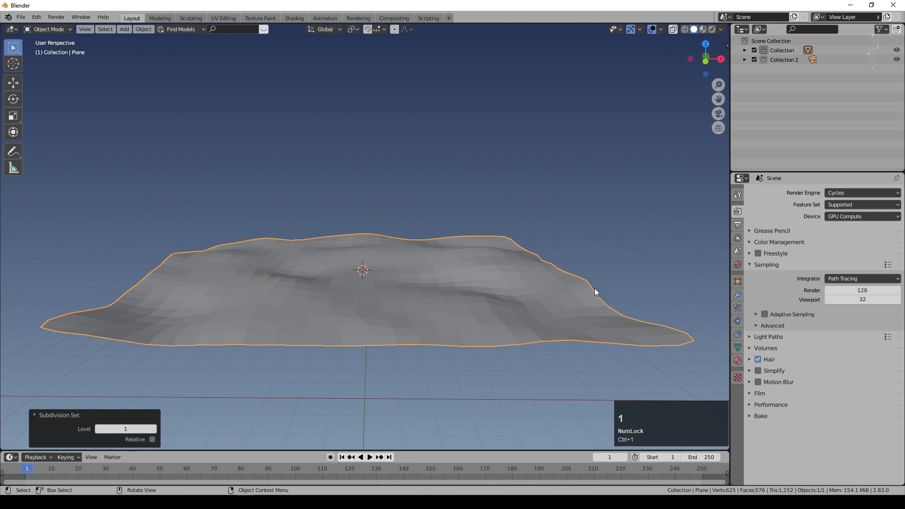
pyautogui.rightClick(445, 281)
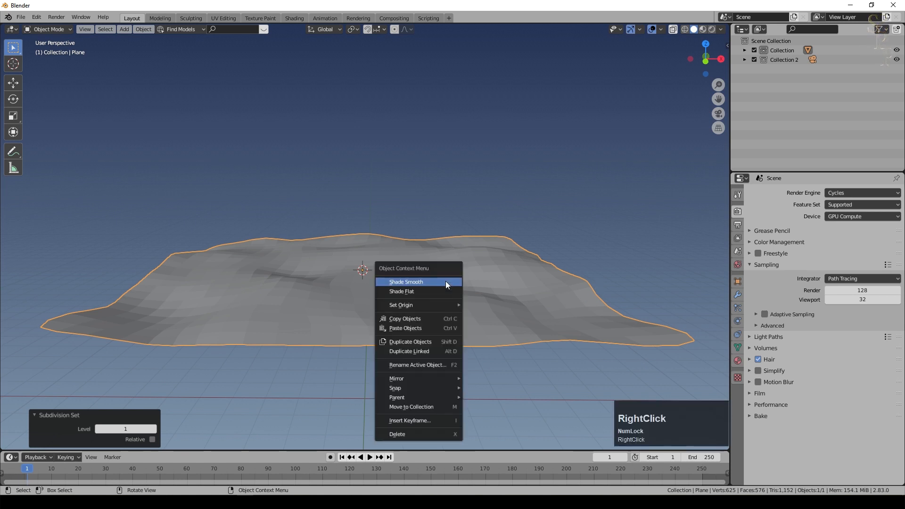
pyautogui.click(445, 282)
# Unhide the camera in Collection 2 and look through it at the terrain
pyautogui.click(745, 60)
pyautogui.click(896, 69)
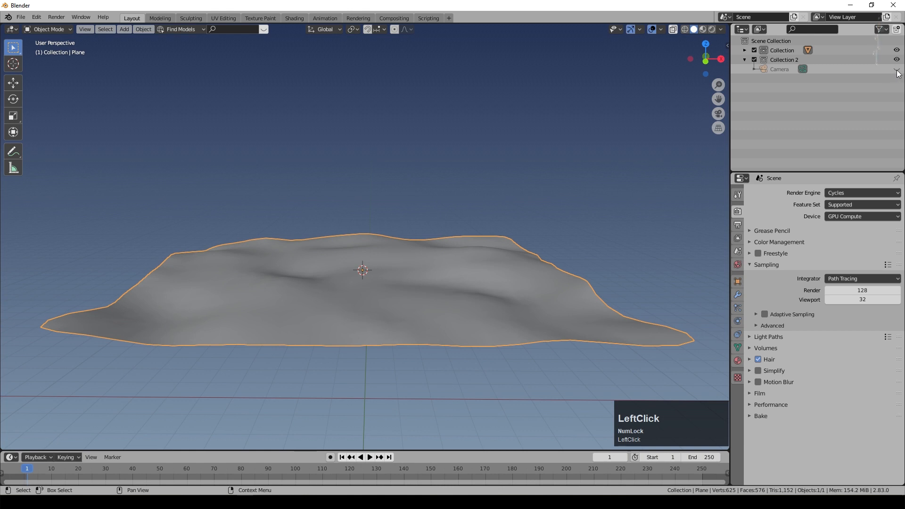
pyautogui.press('KP_0')
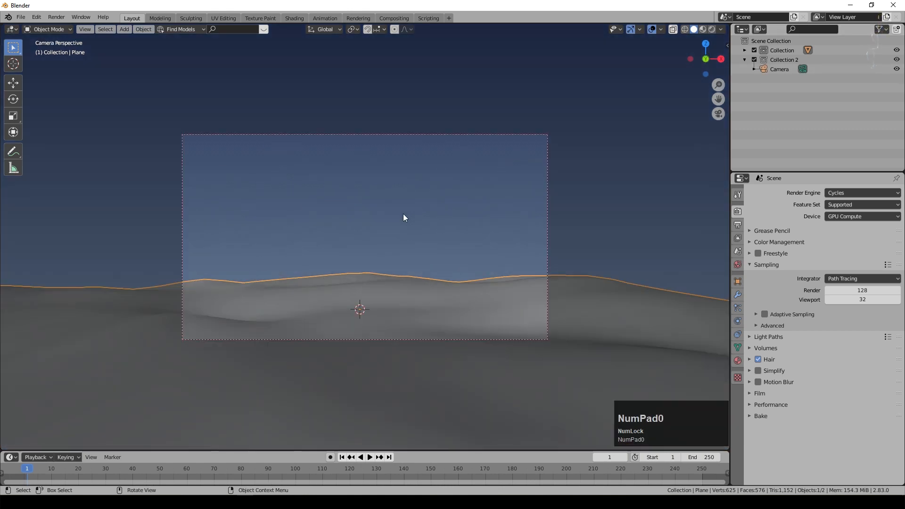
pyautogui.scroll(-2, 400, 218)
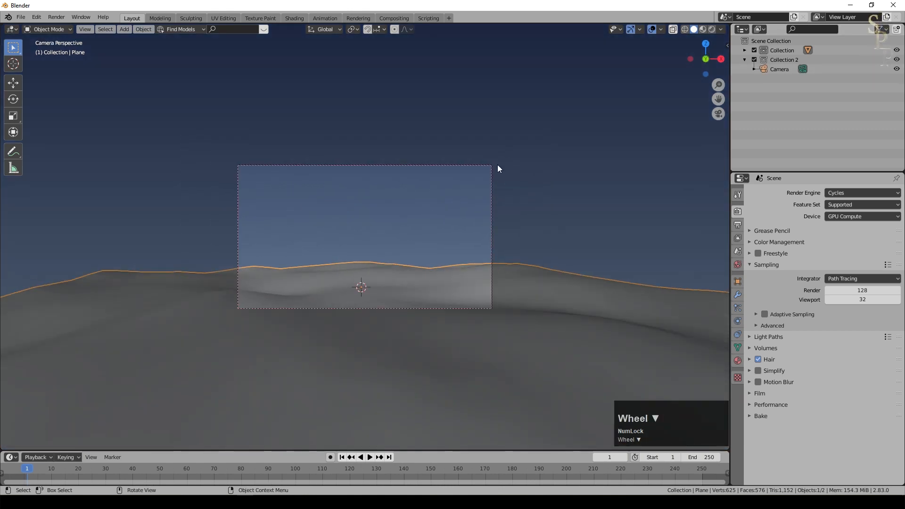
# Pull the camera back about 2.05 m along its viewing axis, shift it about -0.13 m in X and -0.24 m in Z, and pull it back further
pyautogui.click(491, 174)
pyautogui.press('g')
pyautogui.middleClick(410, 226)
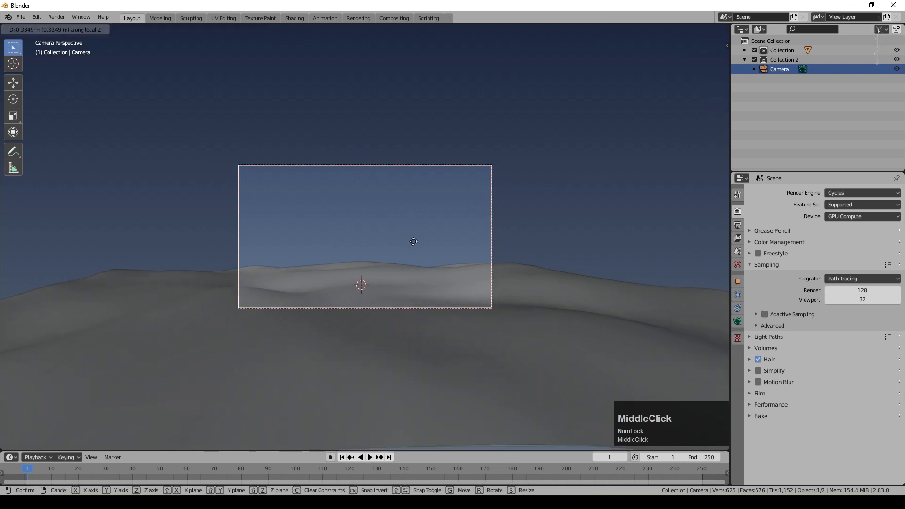
pyautogui.click(440, 229)
pyautogui.press('g')
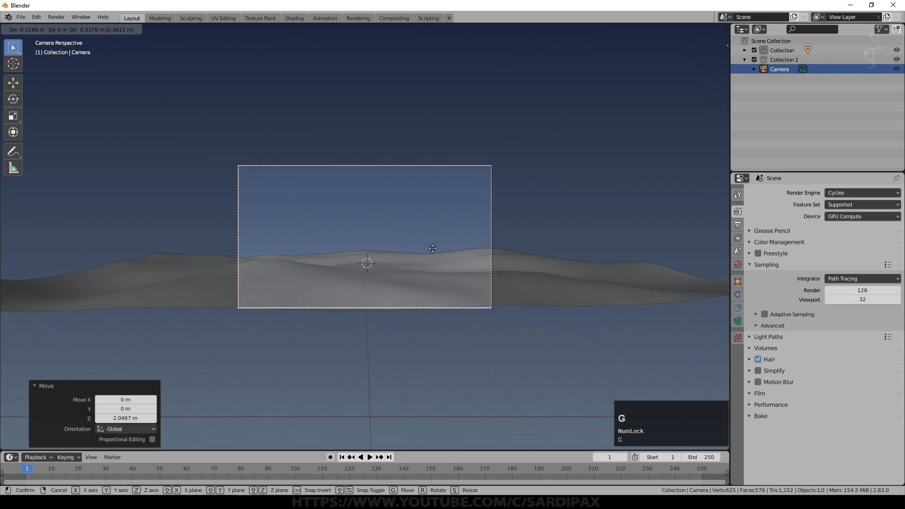
pyautogui.click(433, 252)
pyautogui.press('g')
pyautogui.middleClick(471, 268)
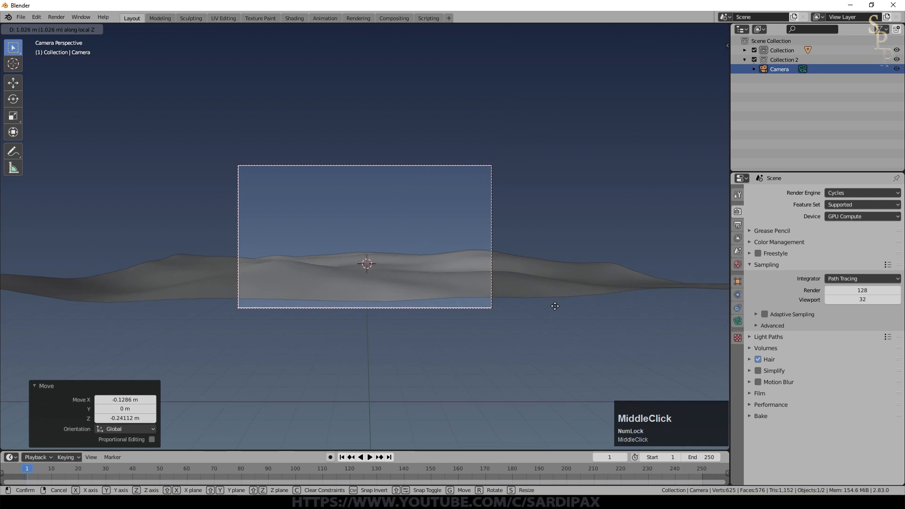
pyautogui.click(515, 264)
# Scale up the terrain and move it about 2.44 m along the Y axis
pyautogui.click(531, 296)
pyautogui.press('g')
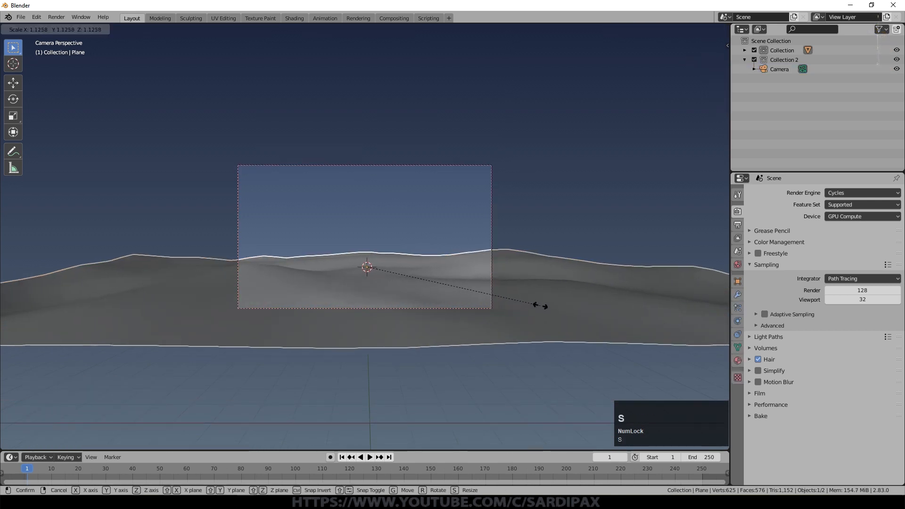
pyautogui.press('y')
pyautogui.click(532, 327)
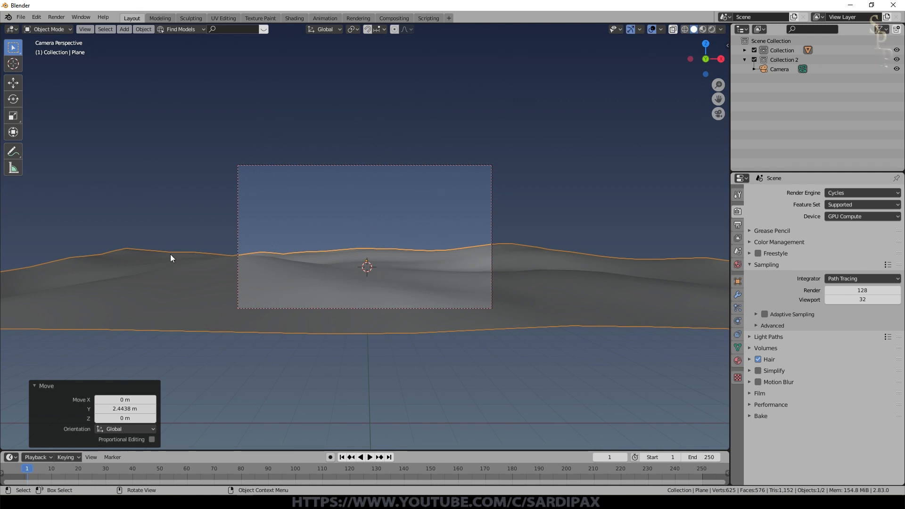
# Raise a vertex on the terrain's left ridge about 1.55 m along Z using smooth proportional editing with a size of 5.56
pyautogui.press('Tab')
pyautogui.click(187, 249)
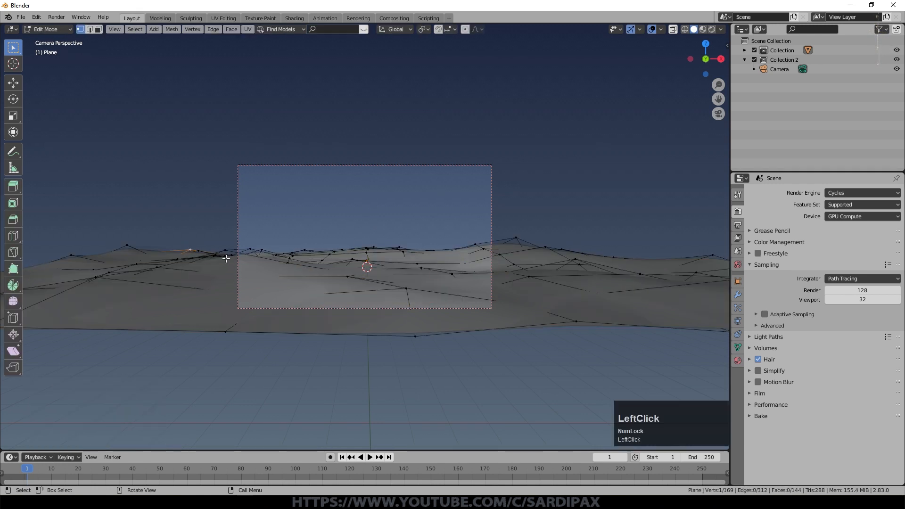
pyautogui.press('o')
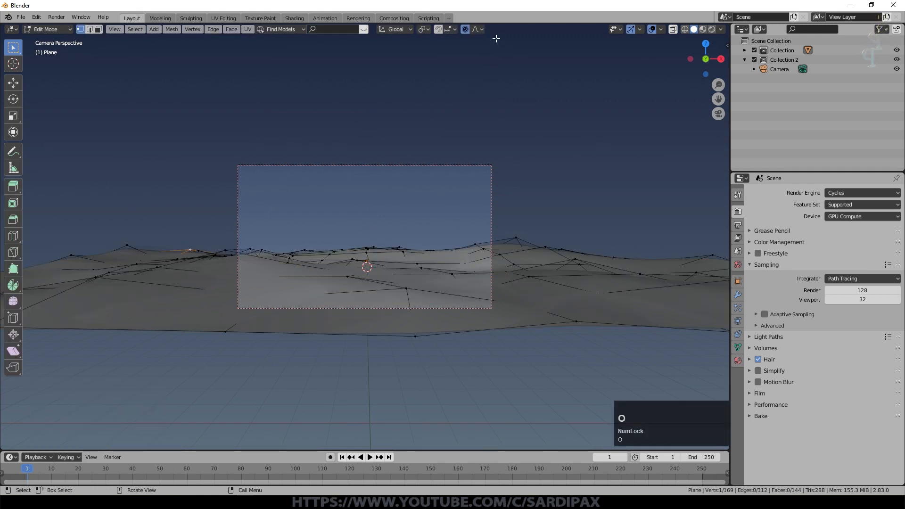
pyautogui.press('g')
pyautogui.press('z')
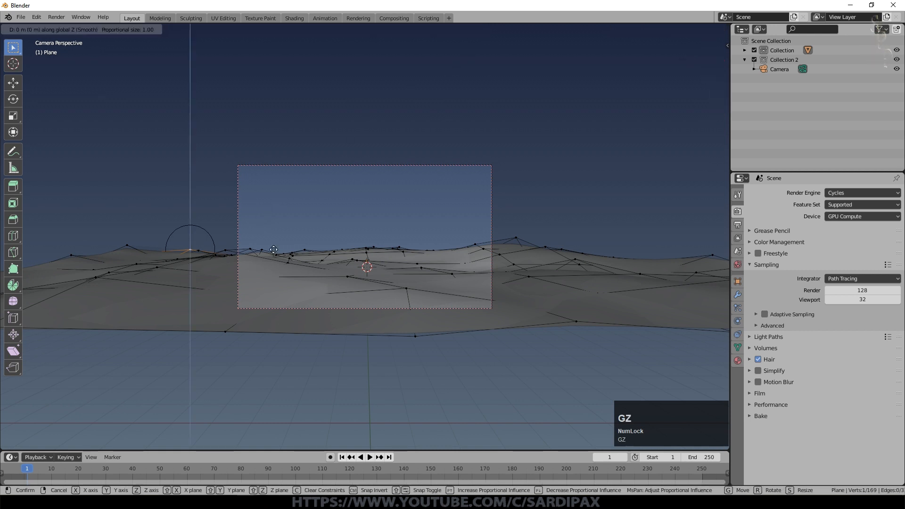
pyautogui.scroll(-3, 274, 249)
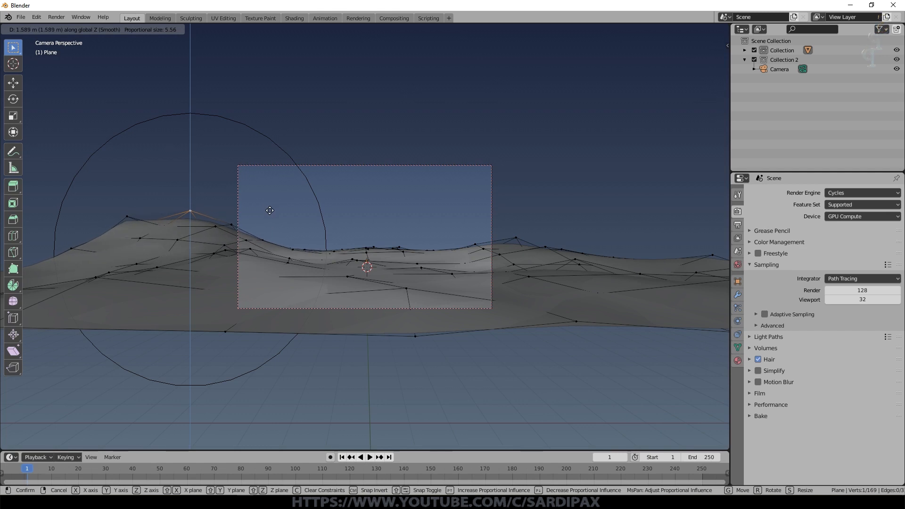
pyautogui.click(269, 207)
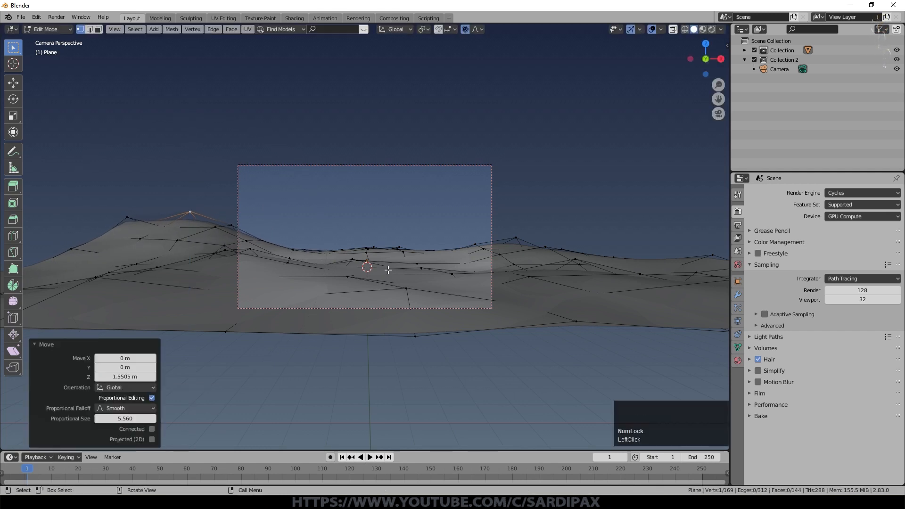
pyautogui.press('Tab')
# Select all of the terrain's vertices in Edit Mode and return to Object Mode
pyautogui.press('Tab')
pyautogui.press('a')
pyautogui.press('Tab')
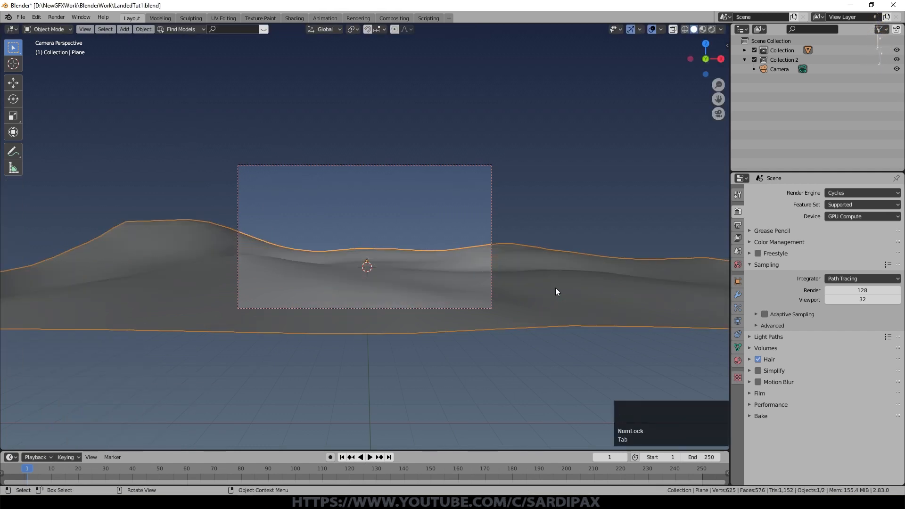
# Apply all transforms to the terrain and unwrap its entire mesh, returning to Object Mode
pyautogui.hotkey('ctrl', 'a')
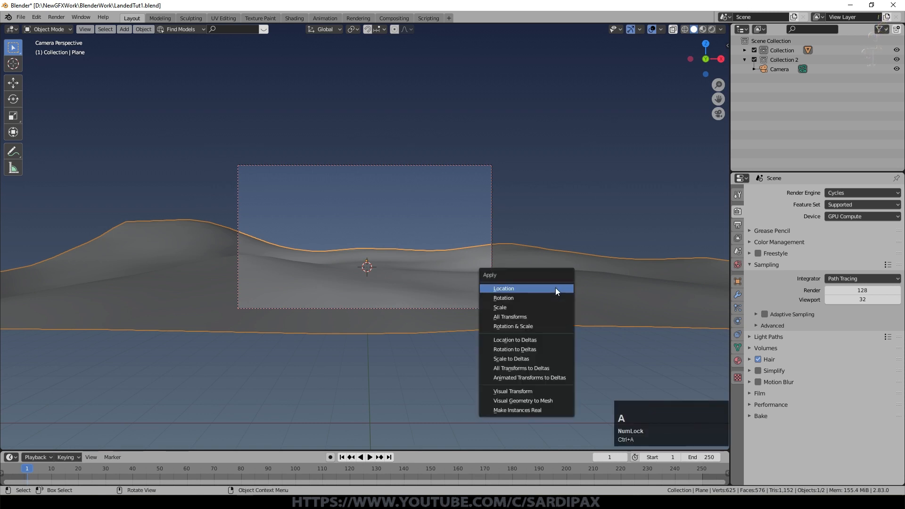
pyautogui.click(547, 317)
pyautogui.press('Tab')
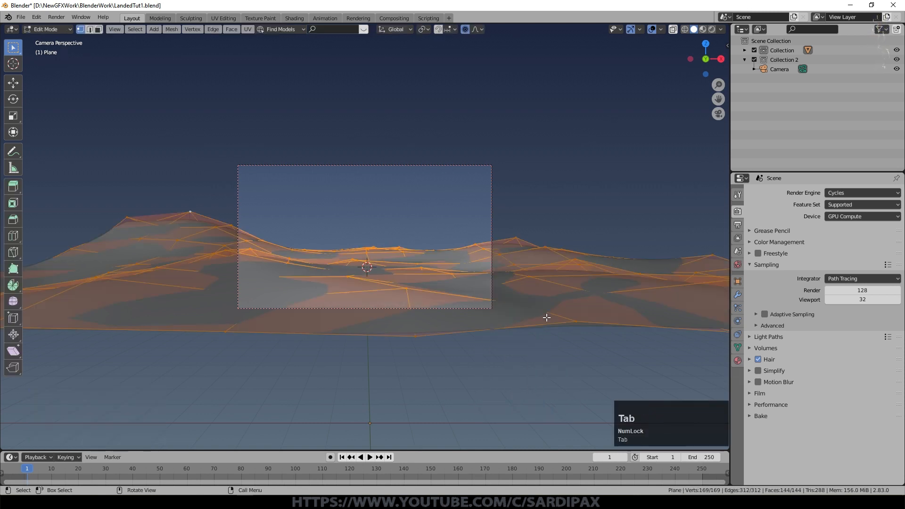
pyautogui.press('a')
pyautogui.press('a')
pyautogui.press('a')
pyautogui.press('u')
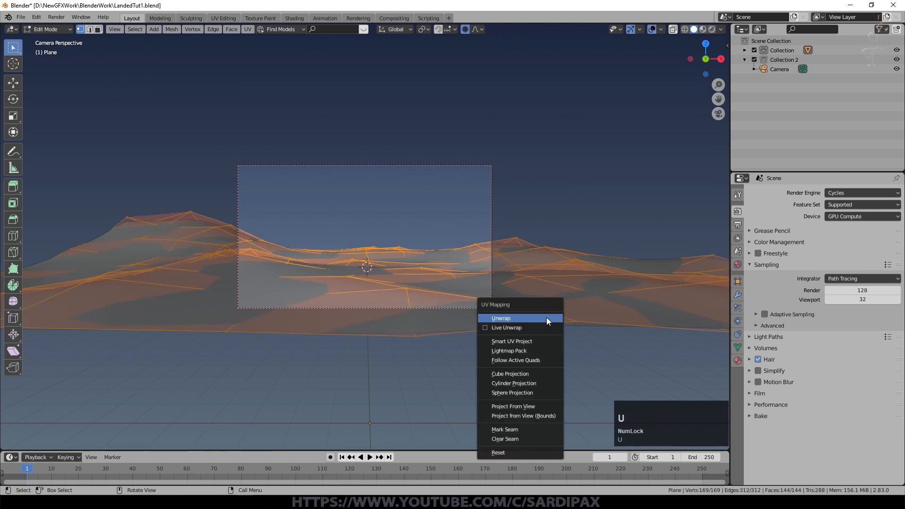
pyautogui.click(547, 318)
pyautogui.press('Tab')
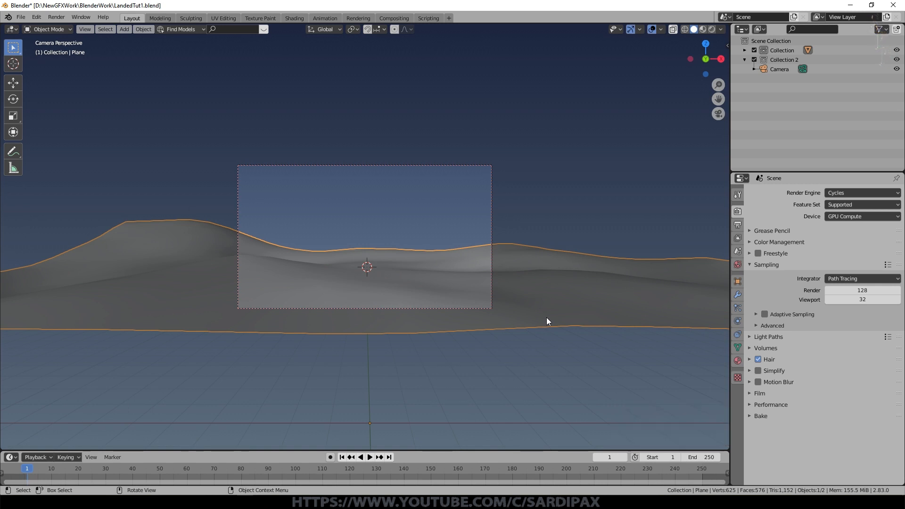
# Split the 3D viewport horizontally and turn the upper area into a Shader Editor
pyautogui.moveTo(728, 26); pyautogui.dragTo(725, 172)
pyautogui.click(11, 30)
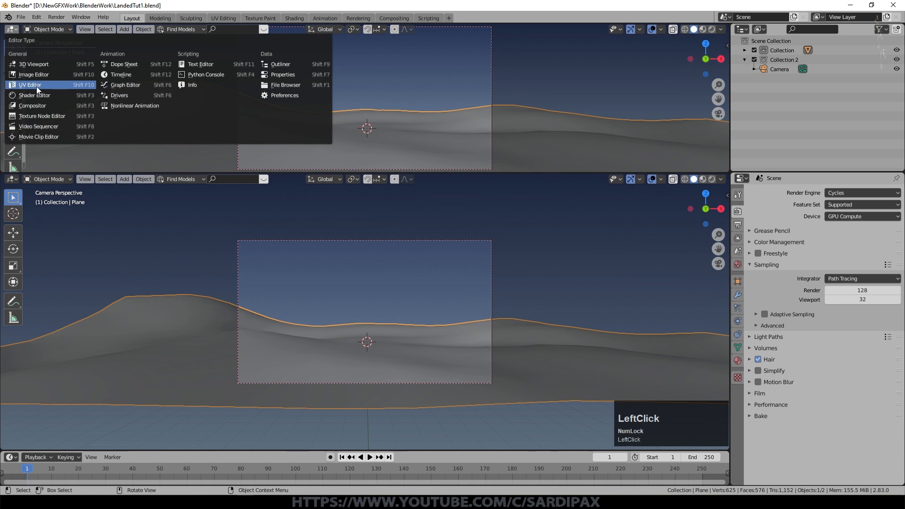
pyautogui.click(36, 90)
pyautogui.press('n')
# Create a new material on the terrain plane and display the viewport in Material Preview shading
pyautogui.click(738, 361)
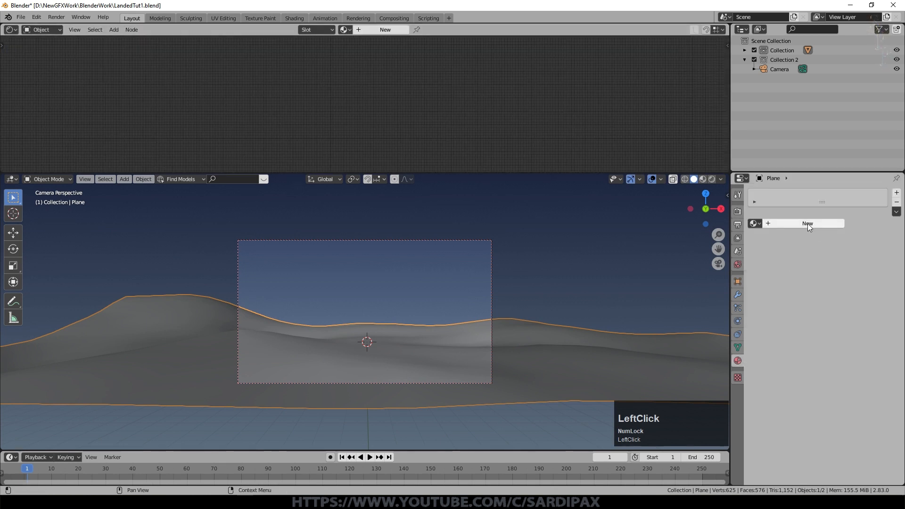
pyautogui.click(806, 223)
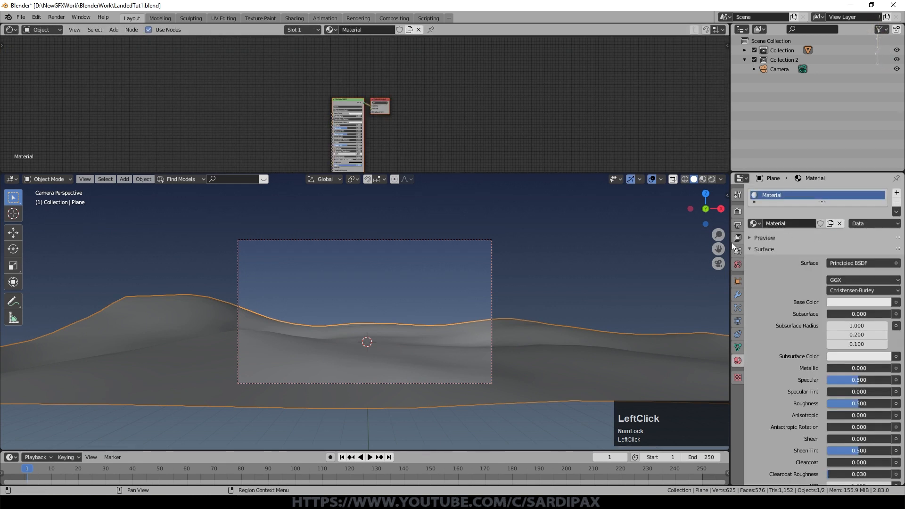
pyautogui.click(703, 179)
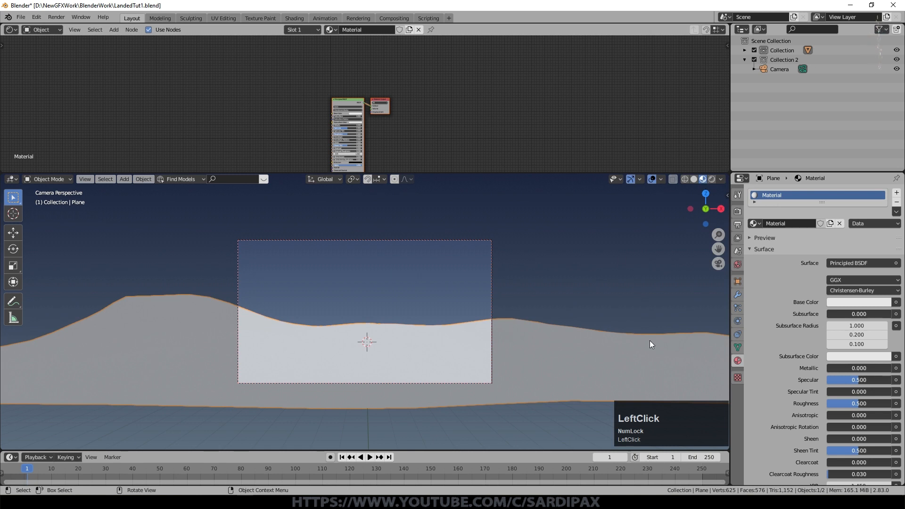
# Rename both the terrain plane and its material as Land
pyautogui.click(746, 50)
pyautogui.doubleClick(776, 60)
pyautogui.write('Land')
pyautogui.click(783, 223)
pyautogui.write('Land')
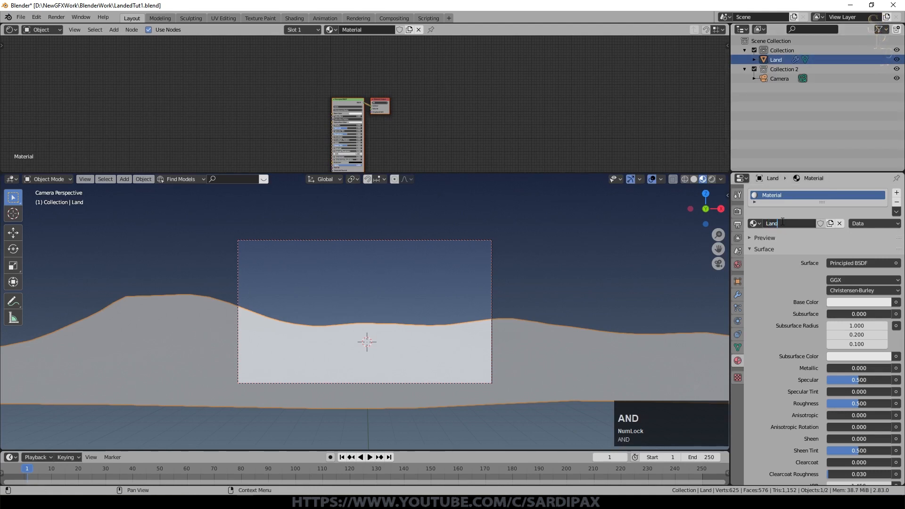
pyautogui.press('Return')
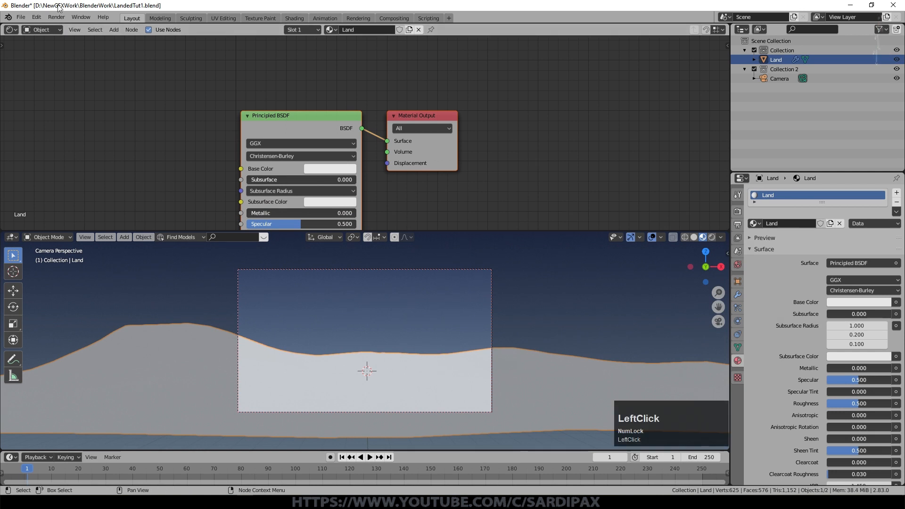
# Add an Image Texture node with TexturesCom_RocksArid0014_2_M.jpg and connect its Color output to the Principled BSDF's Base Color
pyautogui.click(114, 30)
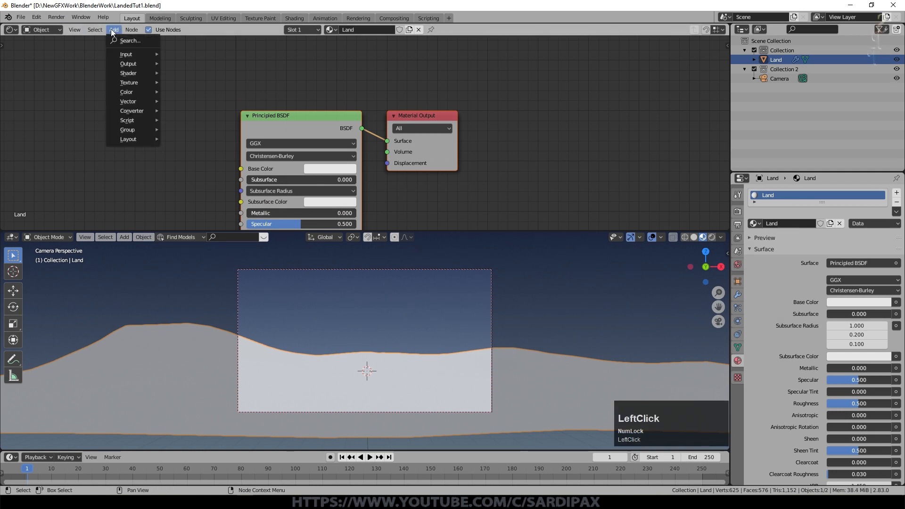
pyautogui.moveTo(137, 82)
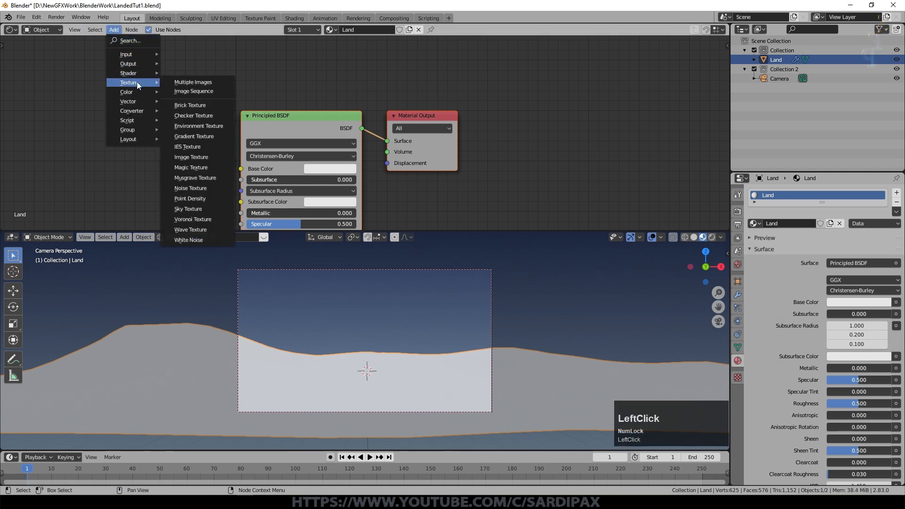
pyautogui.click(195, 155)
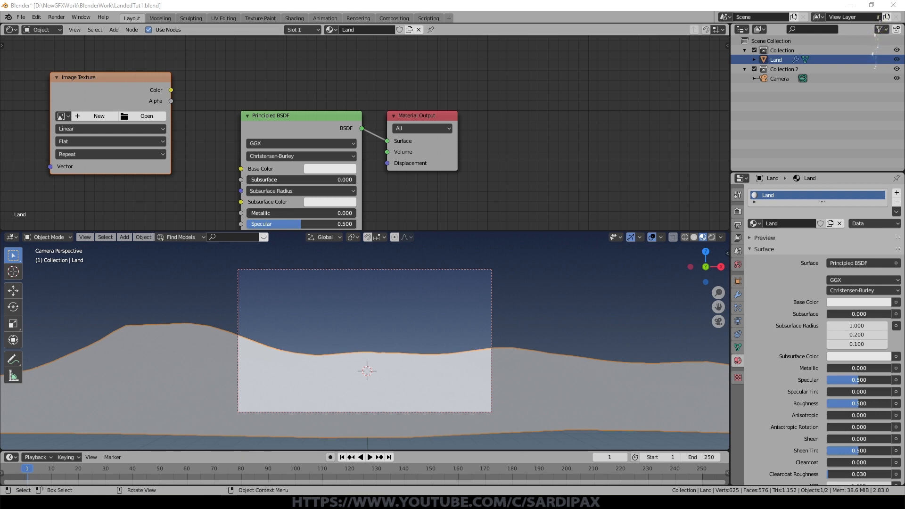
pyautogui.click(144, 116)
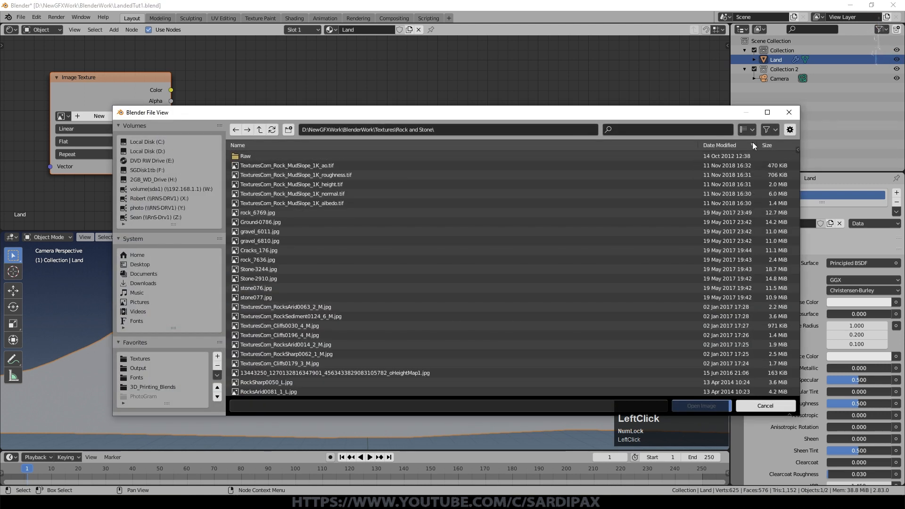
pyautogui.click(548, 344)
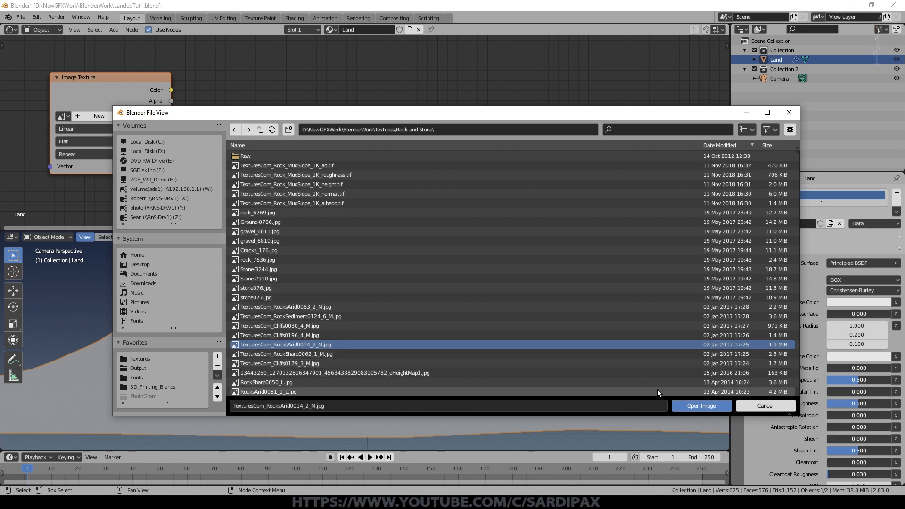
pyautogui.click(702, 406)
pyautogui.moveTo(171, 89); pyautogui.dragTo(241, 168)
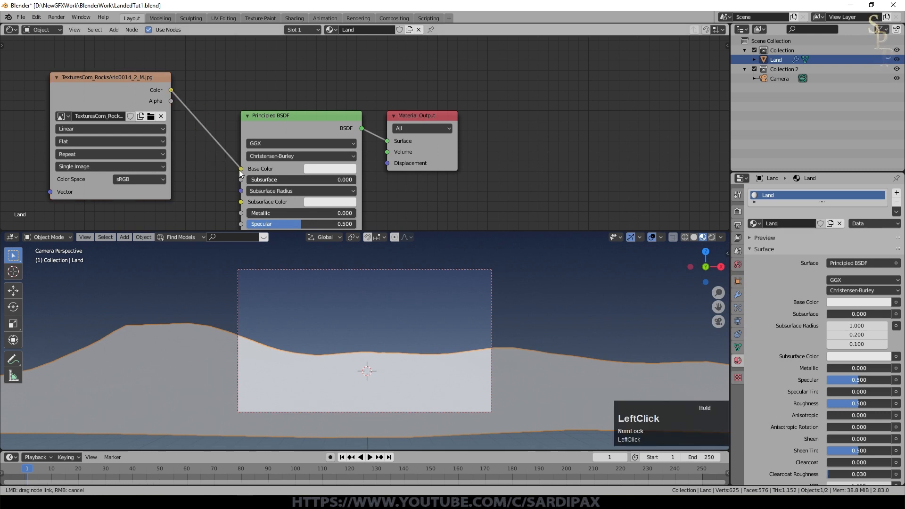
# View the terrain from the top in orthographic projection and open a UV Editor beside it displaying the rock texture
pyautogui.press('KP_7')
pyautogui.scroll(-5, 540, 336)
pyautogui.press('KP_5')
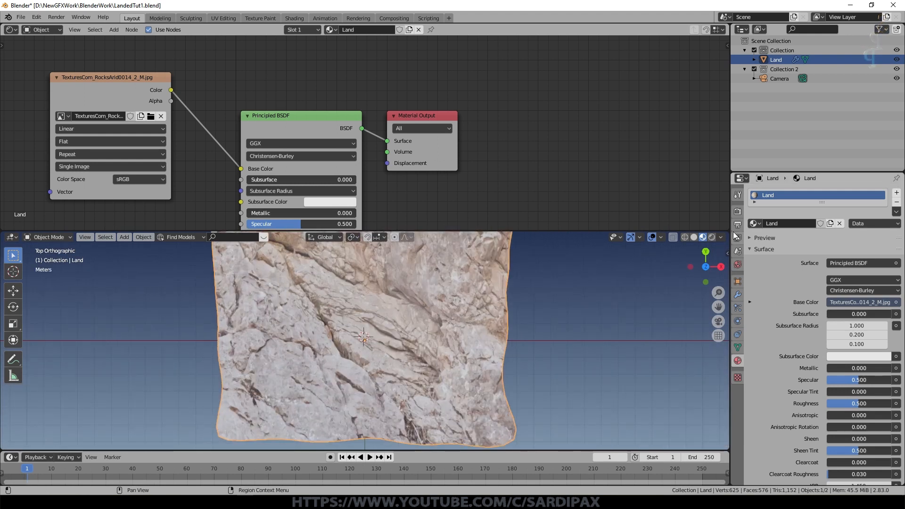
pyautogui.scroll(-3, 345, 296)
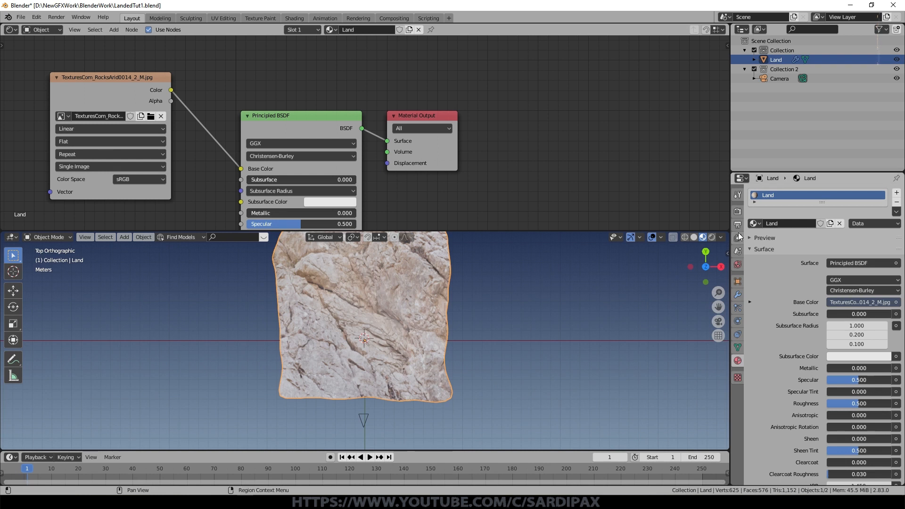
pyautogui.moveTo(728, 234); pyautogui.dragTo(388, 239)
pyautogui.click(399, 237)
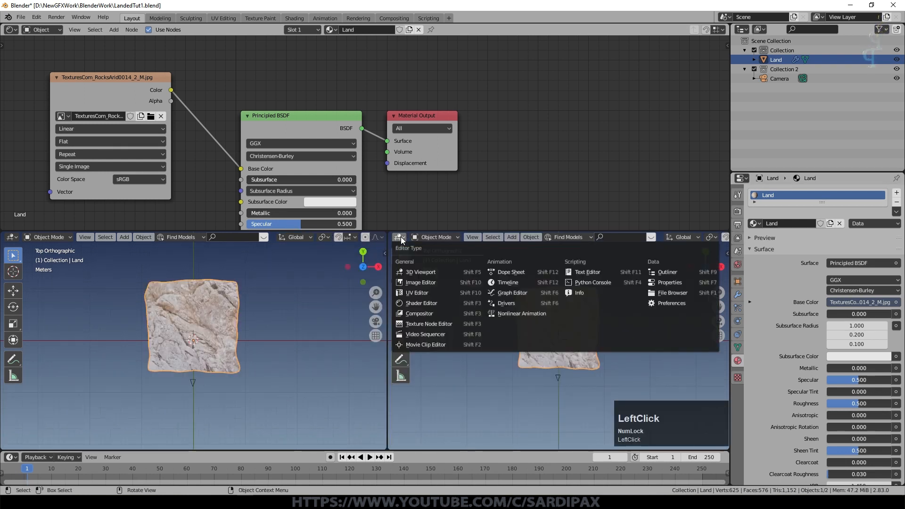
pyautogui.click(421, 293)
pyautogui.scroll(-1, 462, 282)
pyautogui.click(499, 238)
pyautogui.click(510, 270)
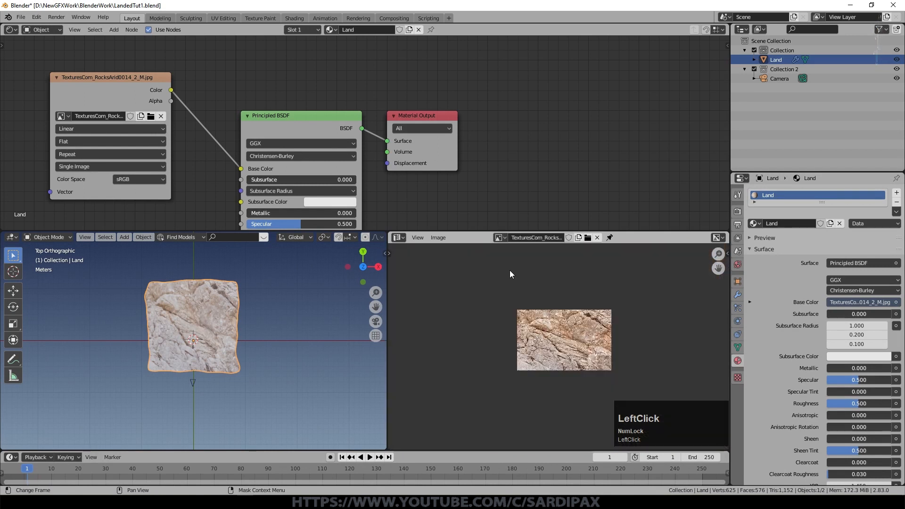
pyautogui.scroll(4, 556, 313)
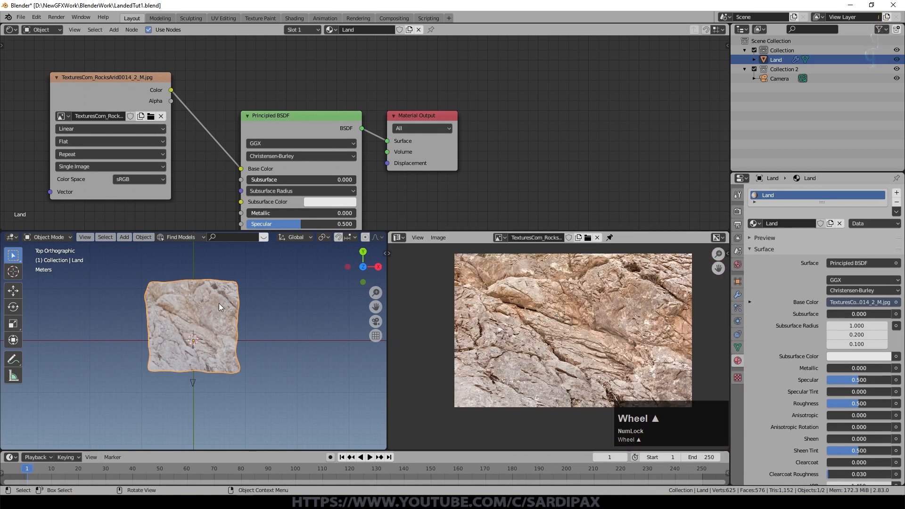
# Scale all of the terrain's UVs up by about 4.54 so the rock texture tiles more densely
pyautogui.press('Tab')
pyautogui.press('a')
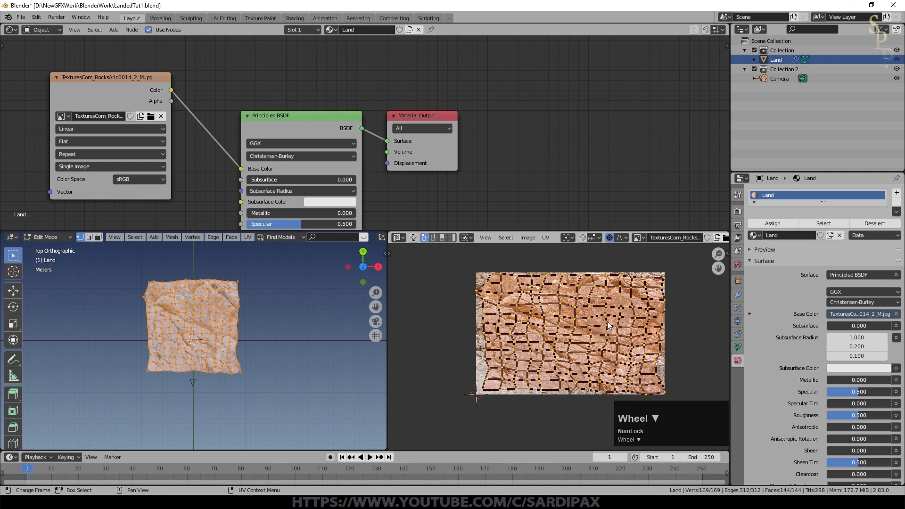
pyautogui.scroll(-2, 608, 325)
pyautogui.press('s')
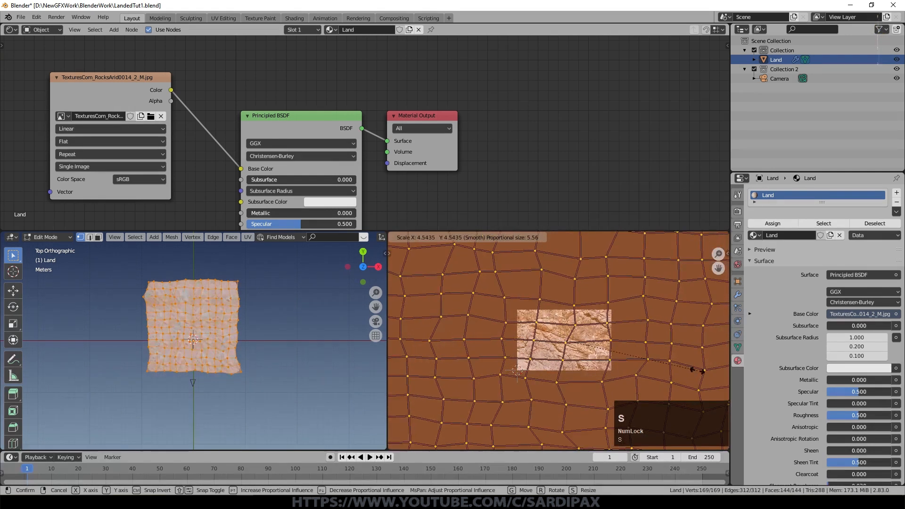
pyautogui.click(697, 370)
# Return to Object Mode with a wider 3D viewport and examine the rock tiling from above and through the camera
pyautogui.scroll(5, 281, 332)
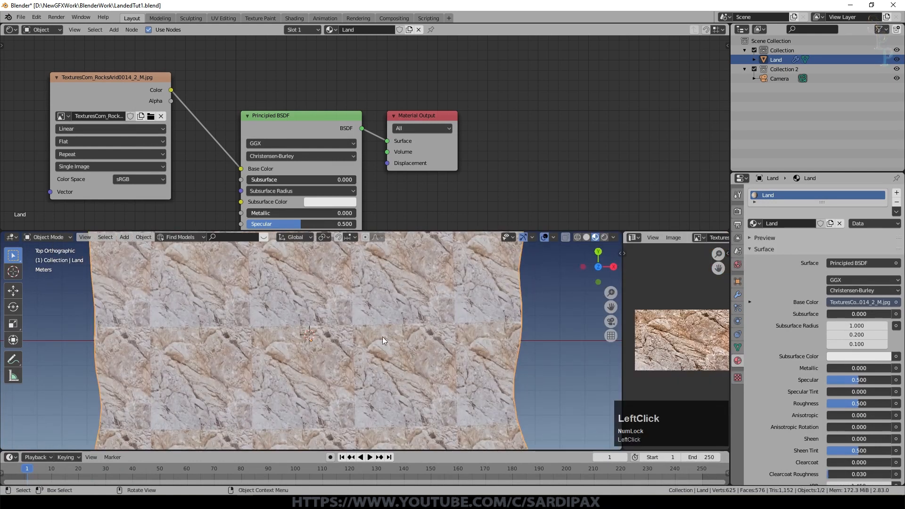
pyautogui.moveTo(383, 337); pyautogui.dragTo(383, 301, button='middle')
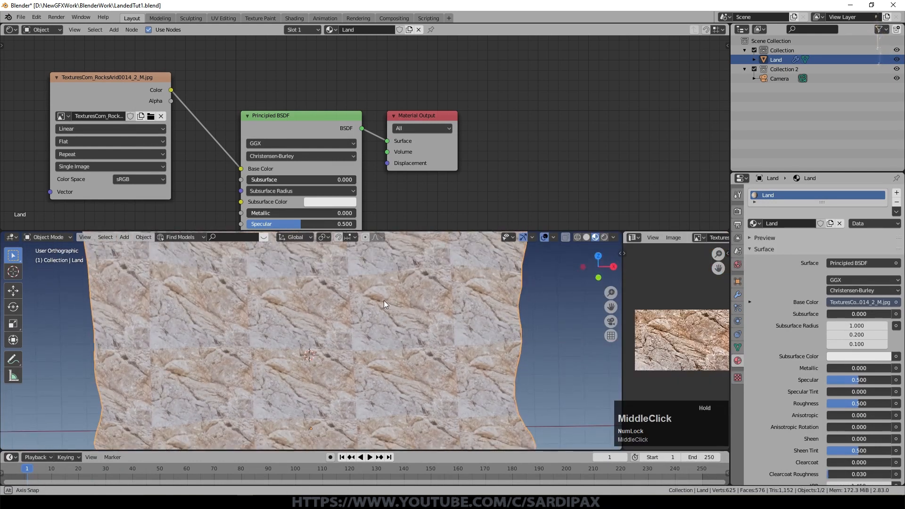
pyautogui.scroll(6, 337, 321)
pyautogui.scroll(-3, 363, 329)
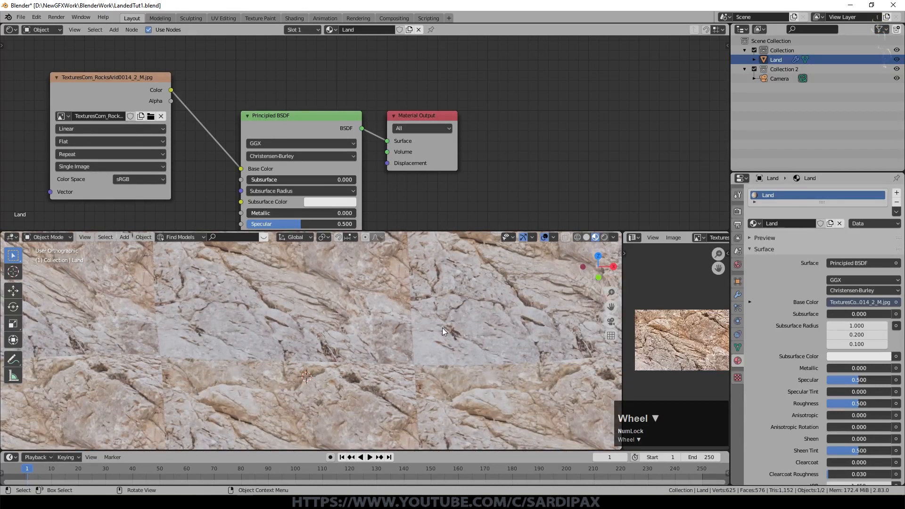
pyautogui.press('KP_0')
pyautogui.scroll(1, 431, 334)
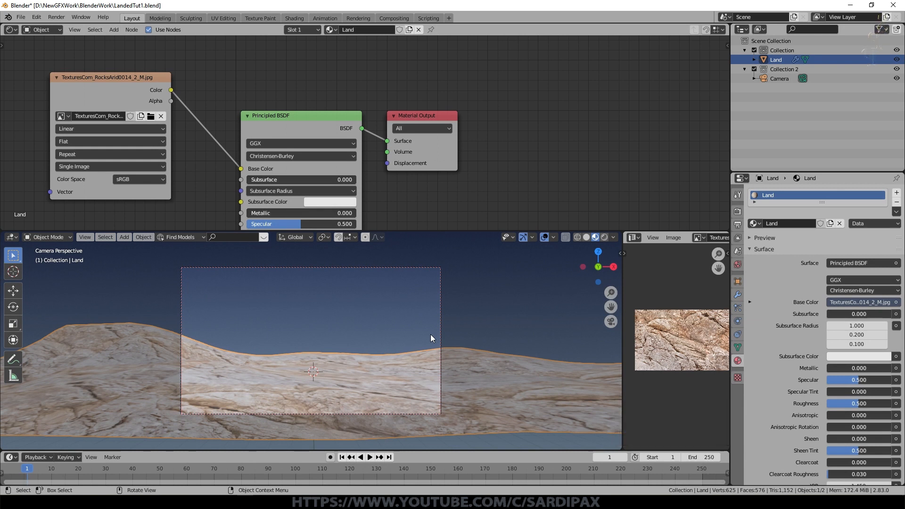
pyautogui.press('KP_7')
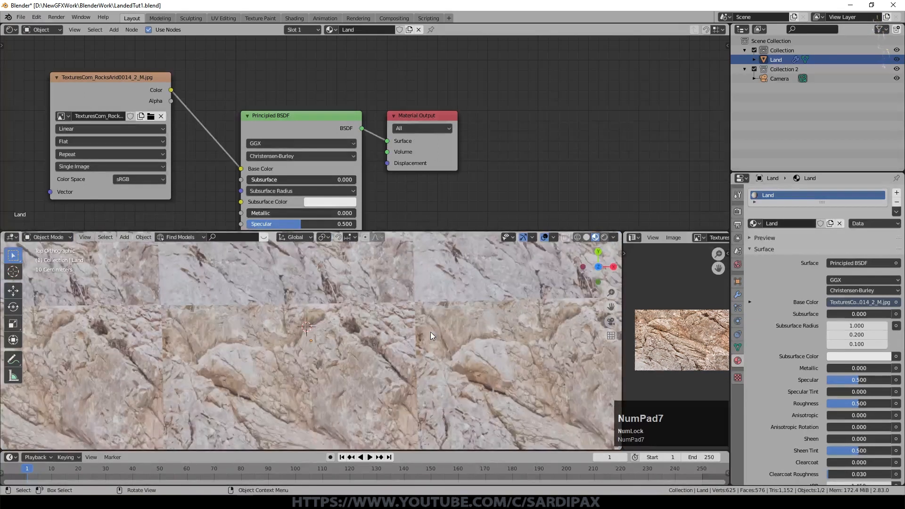
pyautogui.scroll(-1, 430, 329)
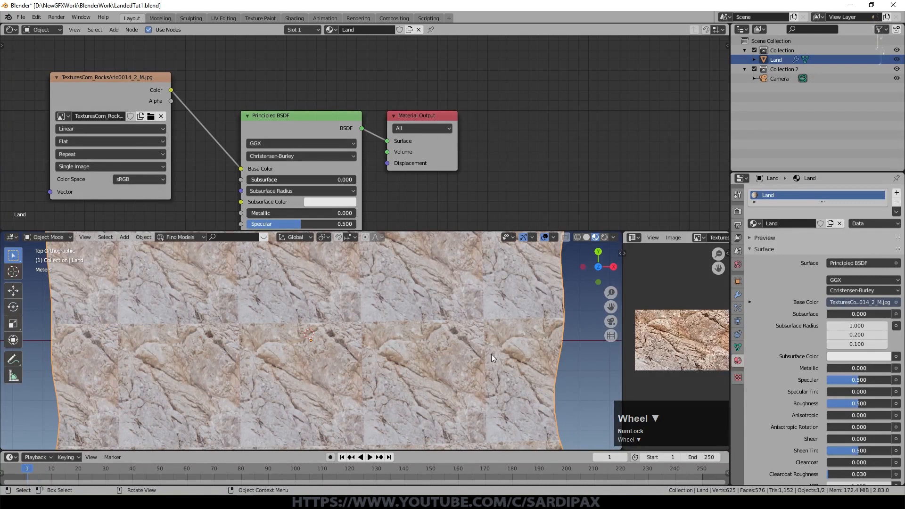
pyautogui.moveTo(490, 347); pyautogui.dragTo(476, 334, button='middle')
pyautogui.scroll(-2, 303, 115)
# Move the rock texture node away from the Principled BSDF and place a second Image Texture node with Ground-9565.jpg below it
pyautogui.moveTo(303, 115); pyautogui.dragTo(391, 89, button='middle')
pyautogui.scroll(2, 398, 86)
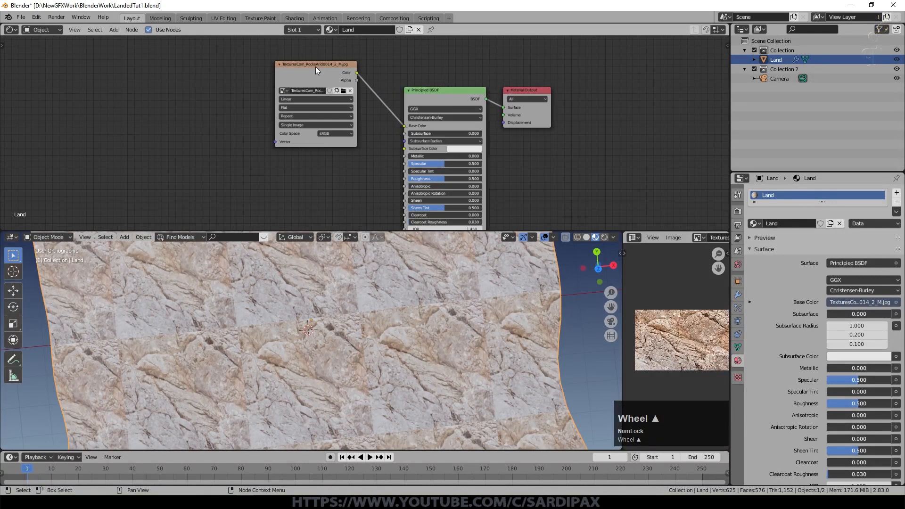
pyautogui.moveTo(315, 67); pyautogui.dragTo(217, 65)
pyautogui.click(245, 90)
pyautogui.click(262, 175)
pyautogui.click(702, 406)
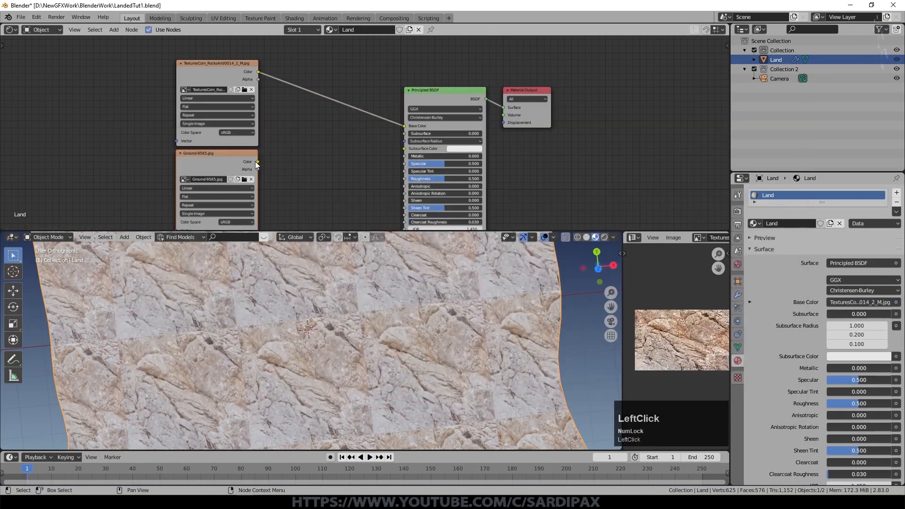
# Try the Ground-9565.jpg texture as the Base Color and reconnect the rock texture in its place
pyautogui.moveTo(258, 162); pyautogui.dragTo(409, 127)
pyautogui.scroll(2, 384, 302)
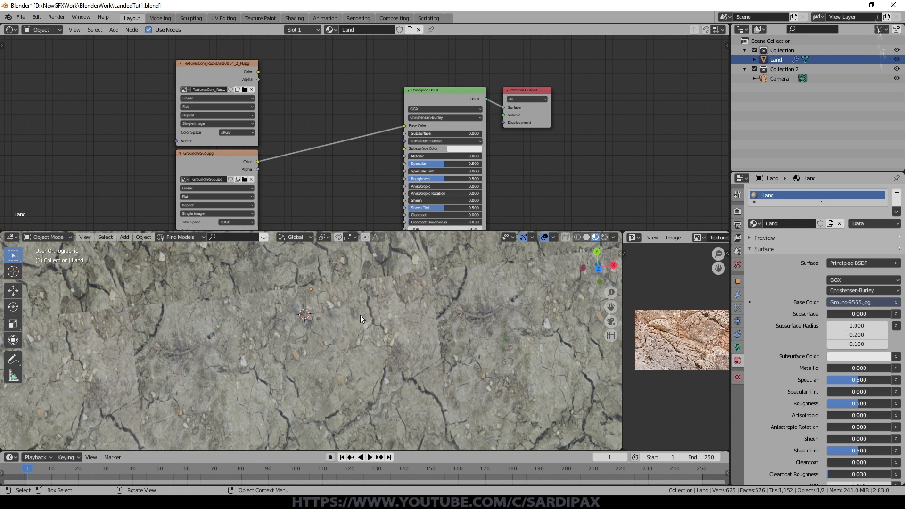
pyautogui.scroll(1, 301, 100)
pyautogui.moveTo(258, 71); pyautogui.dragTo(404, 126)
# Insert a MixRGB node between the rock texture and Base Color, with Ground-9565.jpg feeding Color2 and Fac set to 1.000
pyautogui.moveTo(227, 61); pyautogui.dragTo(199, 67)
pyautogui.moveTo(217, 157); pyautogui.dragTo(213, 154)
pyautogui.click(114, 29)
pyautogui.moveTo(123, 90)
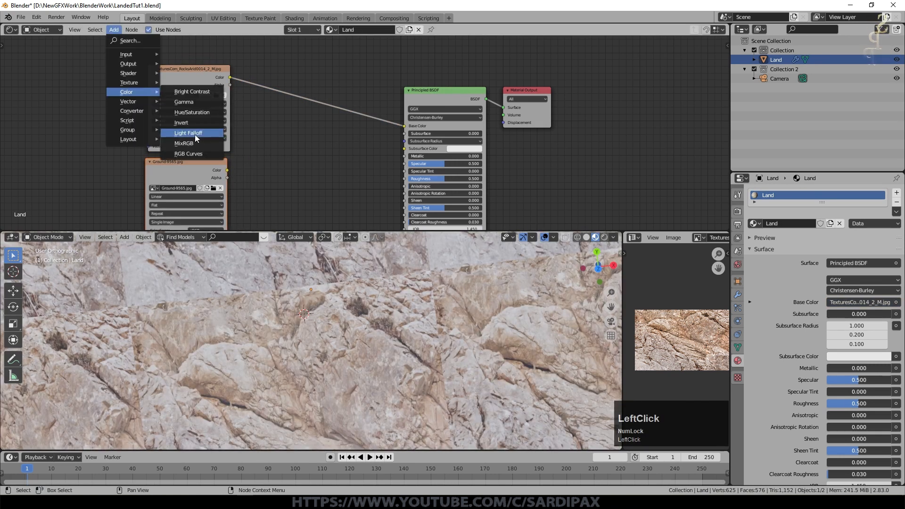
pyautogui.click(199, 139)
pyautogui.click(289, 71)
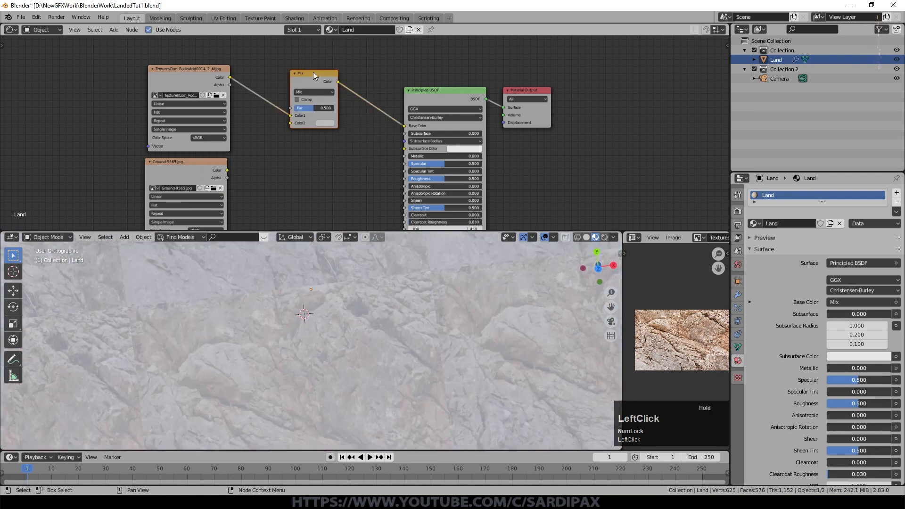
pyautogui.moveTo(228, 171); pyautogui.dragTo(334, 108)
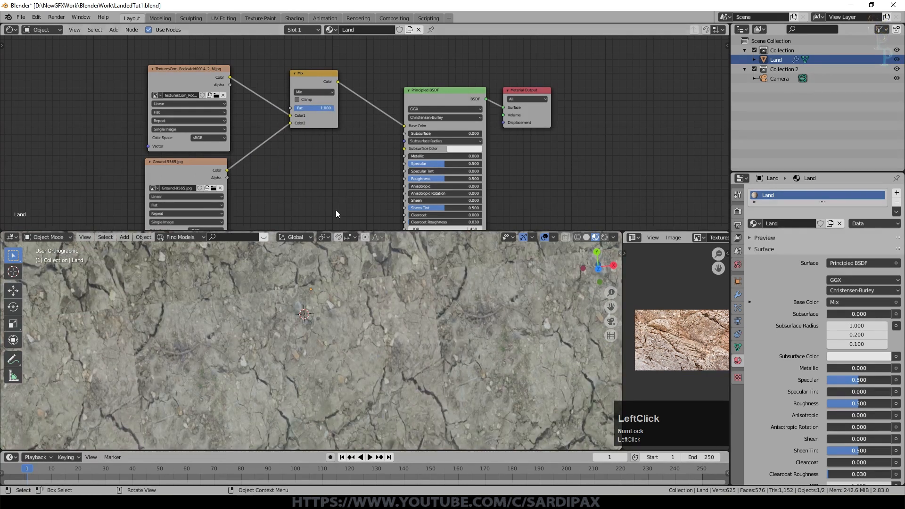
# Add a Texture Coordinate node beside the two image texture nodes, leaving room for a node between them
pyautogui.moveTo(333, 132); pyautogui.dragTo(364, 70, button='middle')
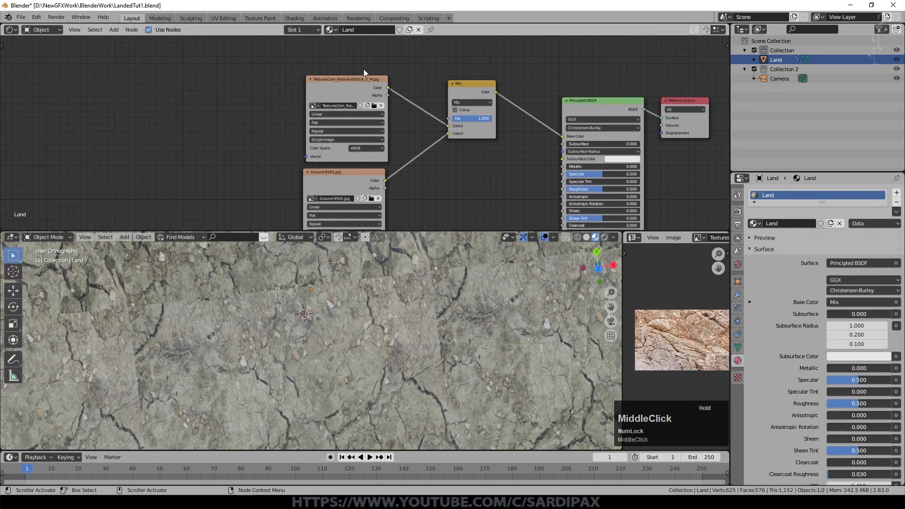
pyautogui.click(113, 30)
pyautogui.moveTo(133, 54)
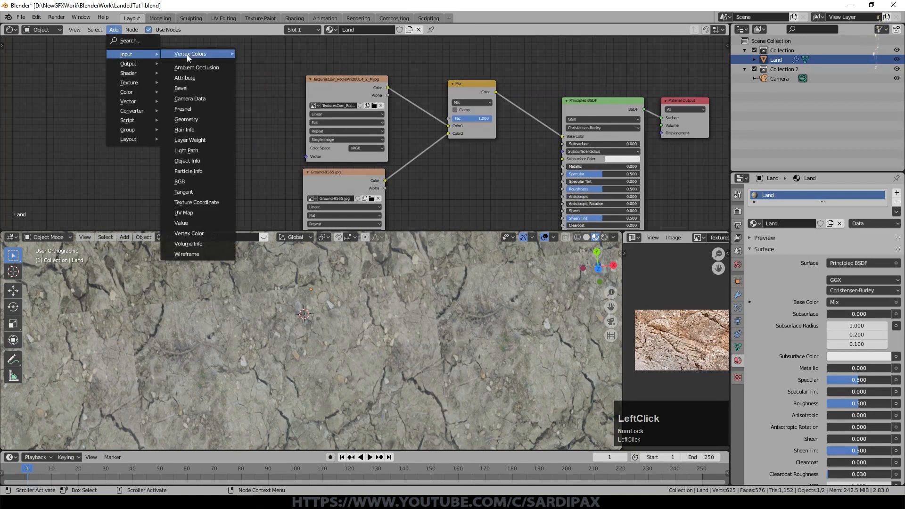
pyautogui.click(203, 203)
pyautogui.click(72, 80)
pyautogui.moveTo(165, 119); pyautogui.dragTo(275, 107, button='middle')
# Add a Mapping node fed by the Texture Coordinate's UV output and connect it to the rock texture's Vector input
pyautogui.click(113, 29)
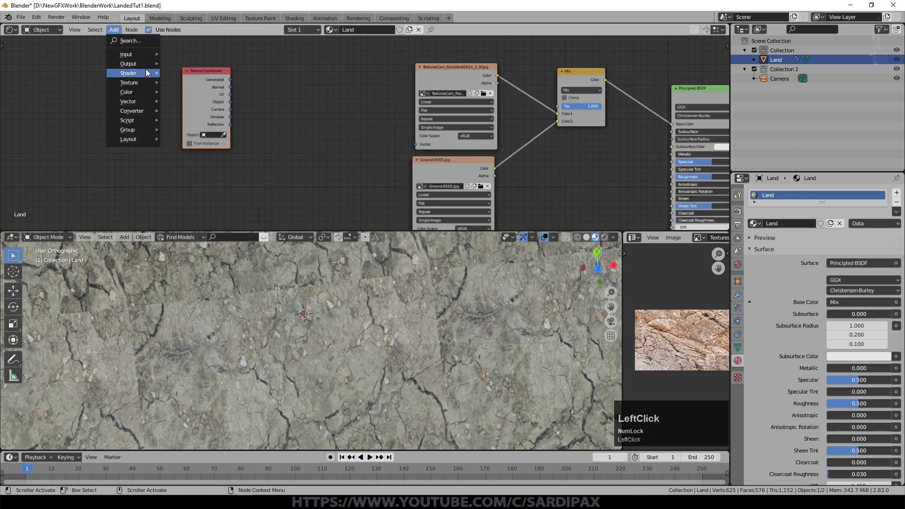
pyautogui.moveTo(142, 102)
pyautogui.click(198, 121)
pyautogui.click(304, 44)
pyautogui.moveTo(230, 94); pyautogui.dragTo(305, 83)
pyautogui.moveTo(355, 54); pyautogui.dragTo(298, 58, button='middle')
pyautogui.moveTo(294, 60); pyautogui.dragTo(365, 149)
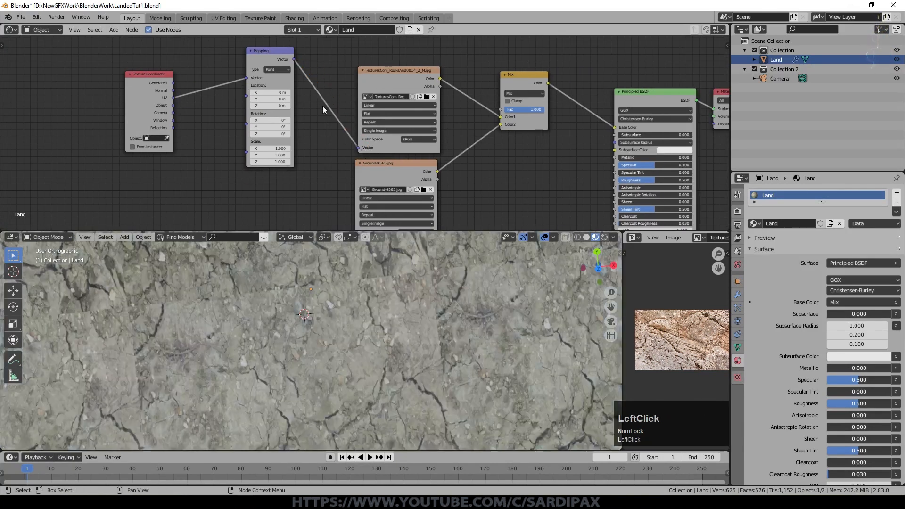
# Duplicate the Mapping node below the original and wire it between the UV output and the Ground-9565.jpg texture's Vector input
pyautogui.hotkey('shift', 'd')
pyautogui.click(314, 285)
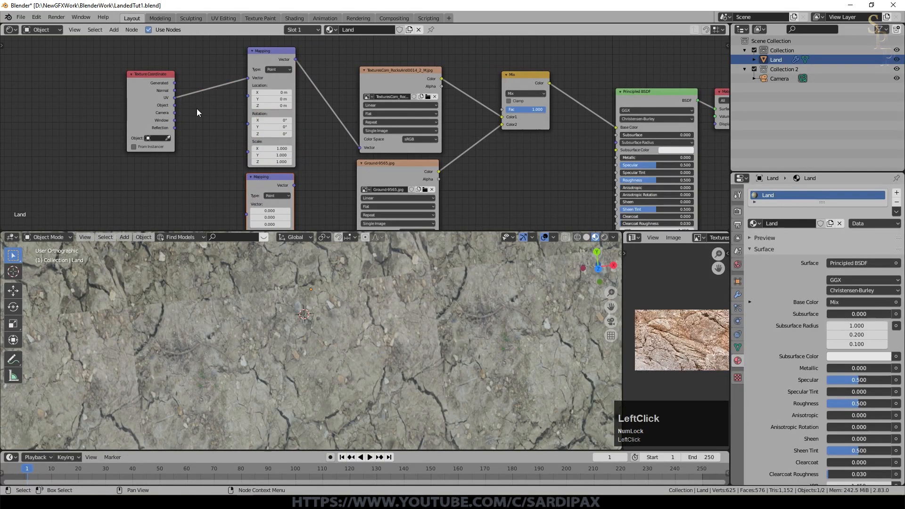
pyautogui.scroll(-2, 213, 76)
pyautogui.scroll(3, 150, 95)
pyautogui.moveTo(153, 102); pyautogui.dragTo(257, 145)
pyautogui.moveTo(308, 125); pyautogui.dragTo(375, 185)
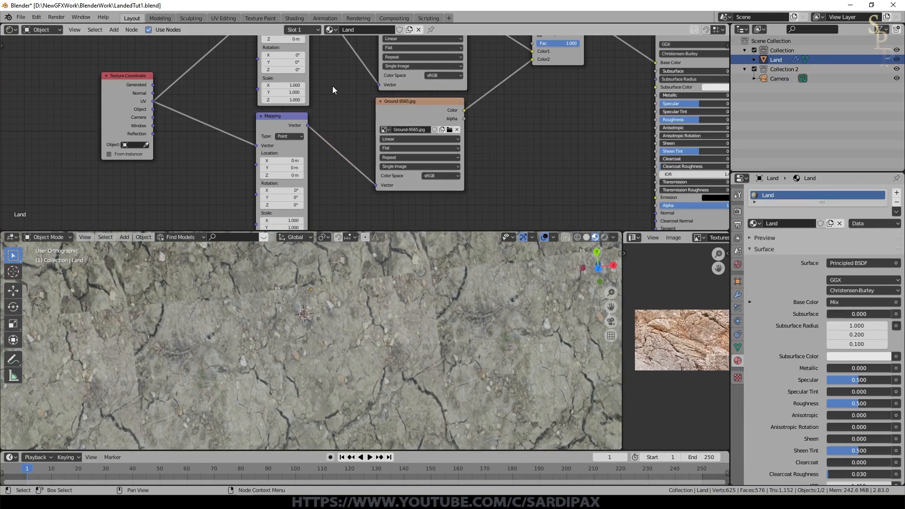
# View the terrain from the top and set the Mix node's Fac to 0.000
pyautogui.moveTo(332, 85); pyautogui.dragTo(325, 141, button='middle')
pyautogui.scroll(2, 324, 141)
pyautogui.press('KP_7')
pyautogui.scroll(1, 226, 315)
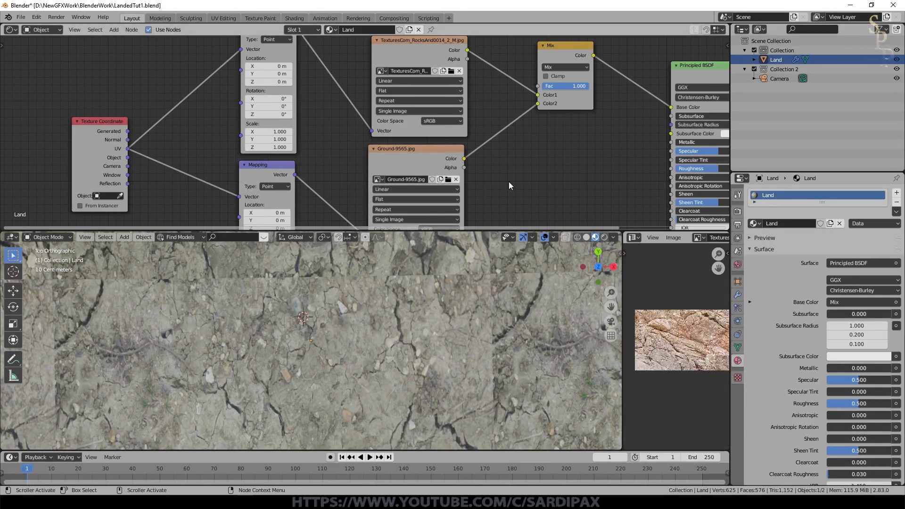
pyautogui.moveTo(590, 86); pyautogui.dragTo(546, 87)
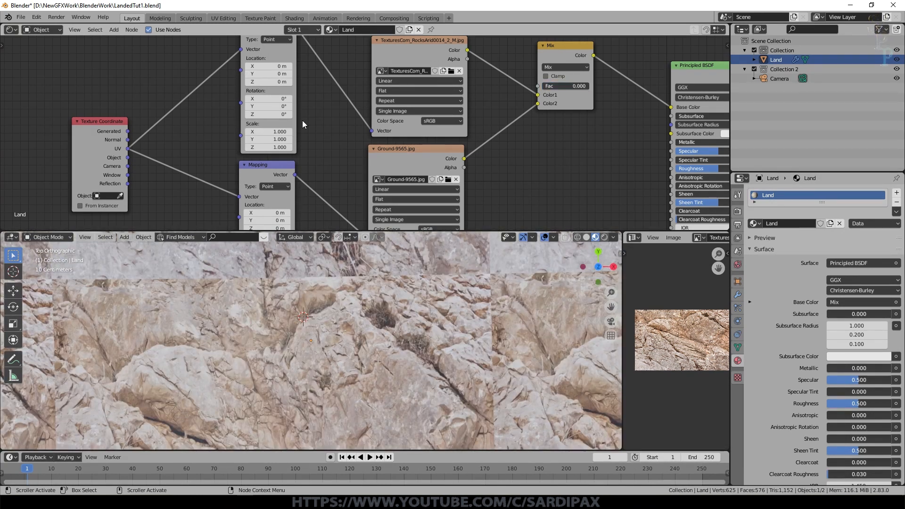
# Set the rock texture's Mapping Location X to -5.8 m
pyautogui.click(270, 66)
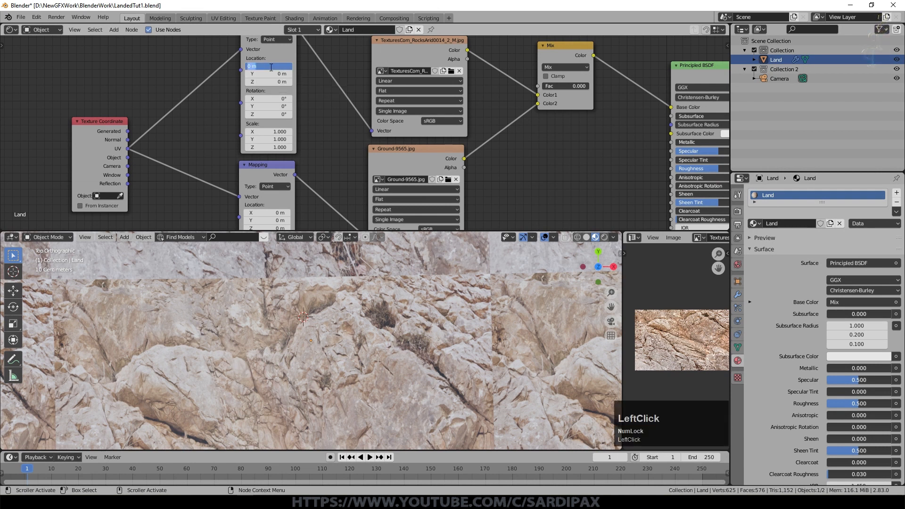
pyautogui.write('-')
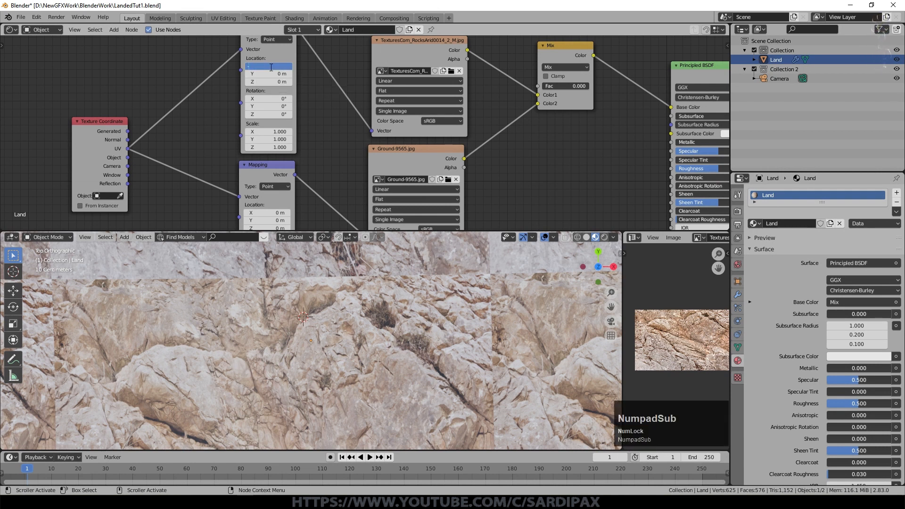
pyautogui.write('5.8')
pyautogui.press('KP_Enter')
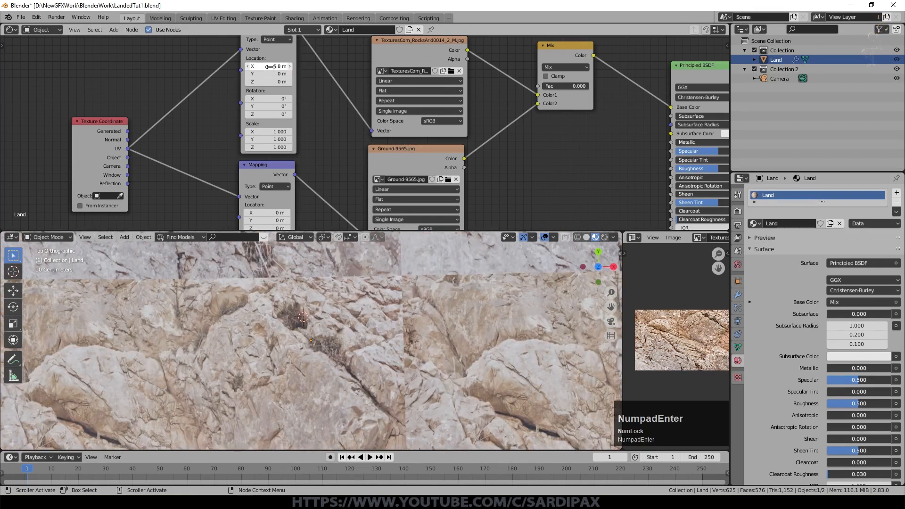
# Set the rock texture's Mapping Rotation to X -3.8° and Y -26°
pyautogui.click(273, 99)
pyautogui.write('-3.8')
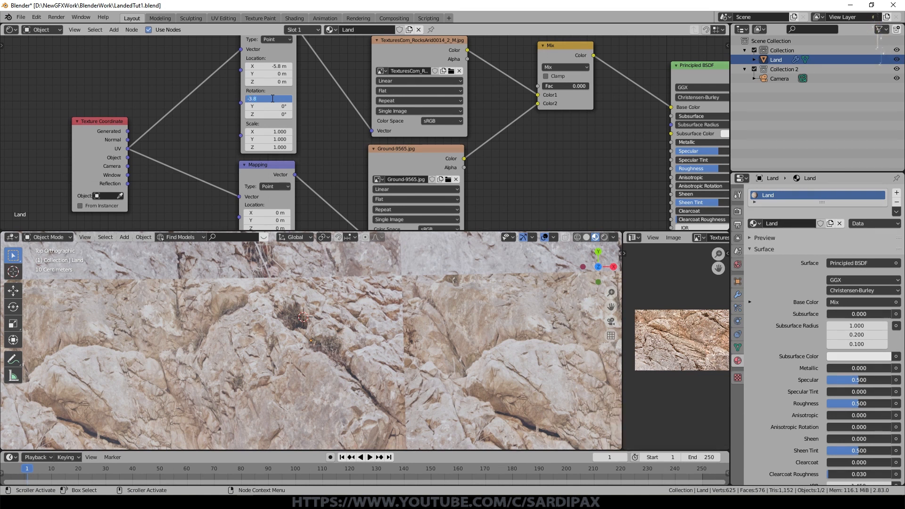
pyautogui.click(274, 107)
pyautogui.write('-')
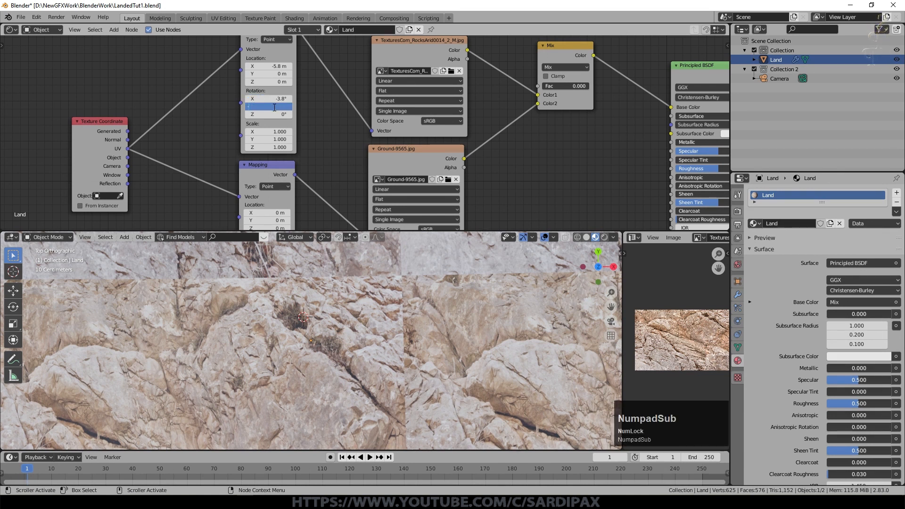
pyautogui.write('26')
pyautogui.press('Return')
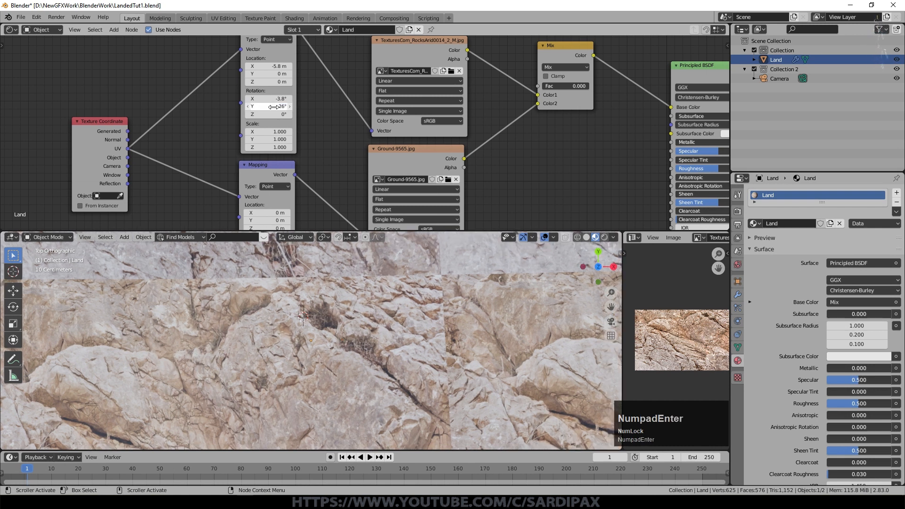
# Set the rock texture's Mapping Scale to 4.000 on X, Y and Z
pyautogui.click(274, 131)
pyautogui.write('4')
pyautogui.press('Tab')
pyautogui.write('4')
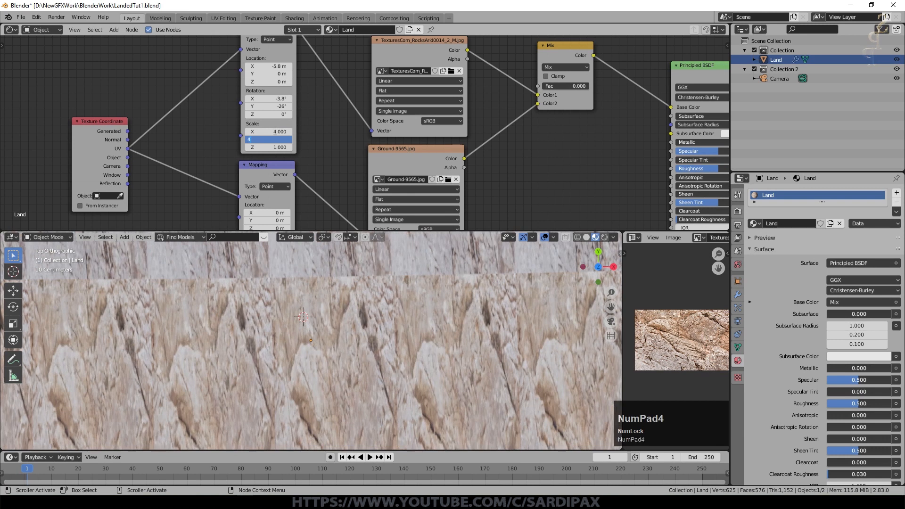
pyautogui.press('Tab')
pyautogui.write('4')
pyautogui.press('Return')
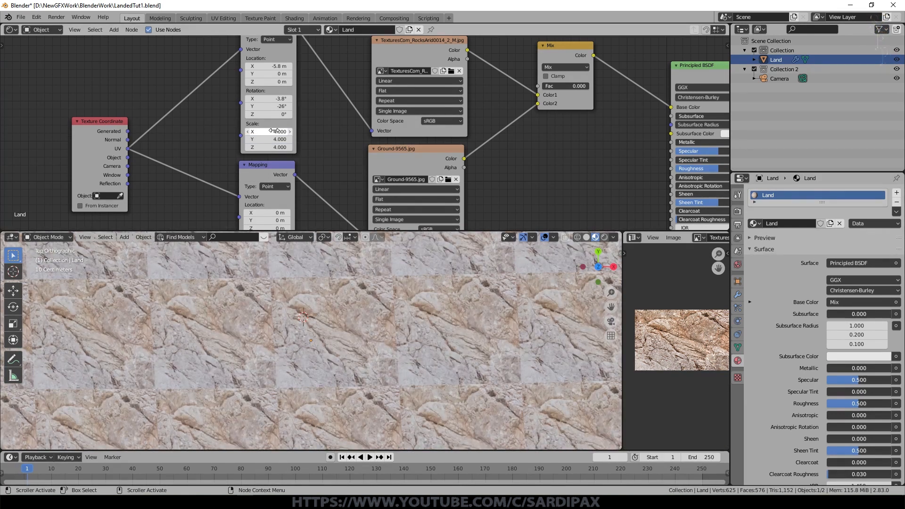
pyautogui.click(329, 151)
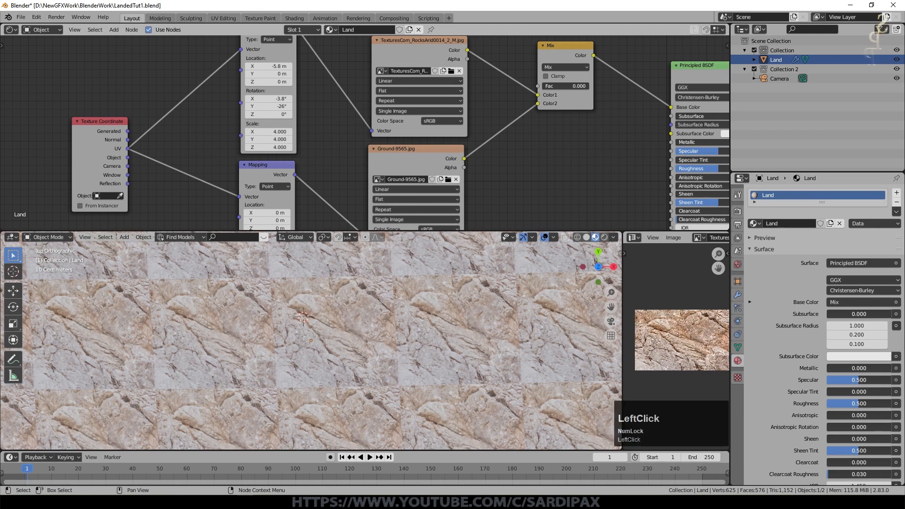
# Set the Ground-9565.jpg texture's Mapping Location to X 12.5 m, Y 14.3 m and Z 9.4 m
pyautogui.moveTo(329, 161); pyautogui.dragTo(354, 77, button='middle')
pyautogui.scroll(2, 349, 94)
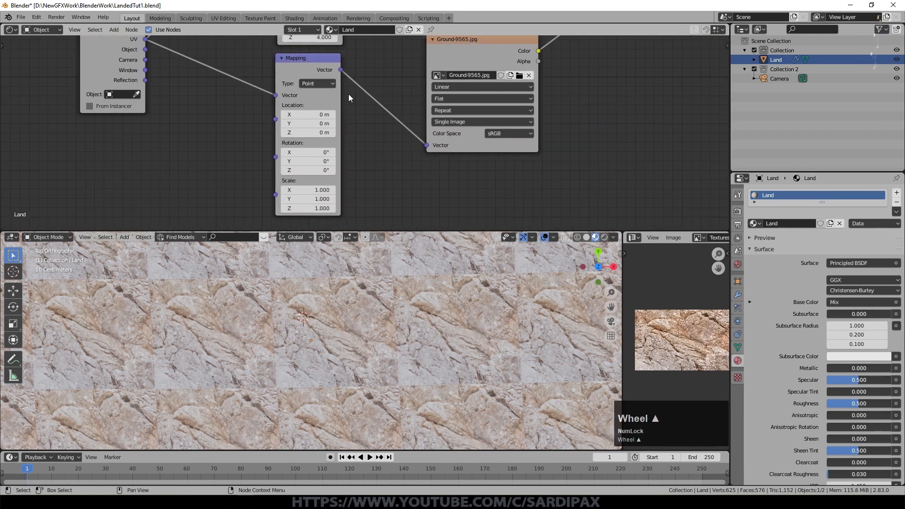
pyautogui.click(308, 114)
pyautogui.write('12.5')
pyautogui.press('KP_Enter')
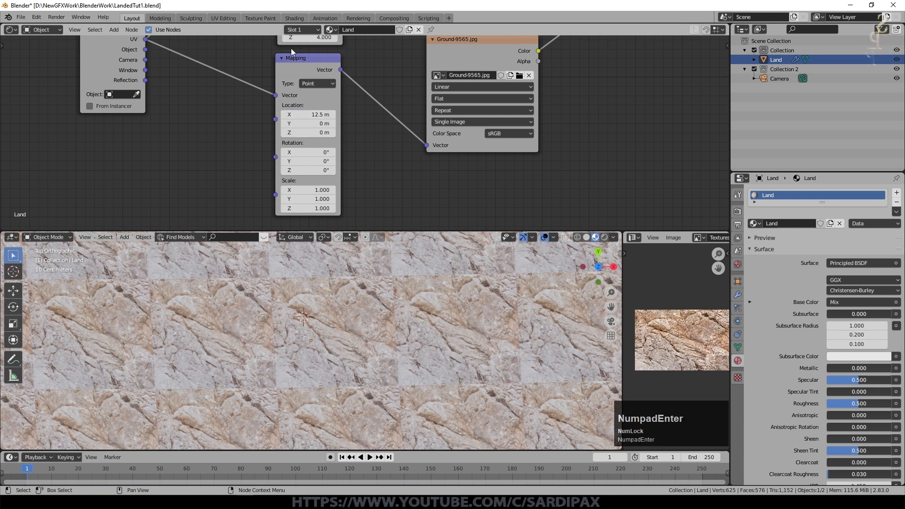
pyautogui.click(307, 125)
pyautogui.write('14.3')
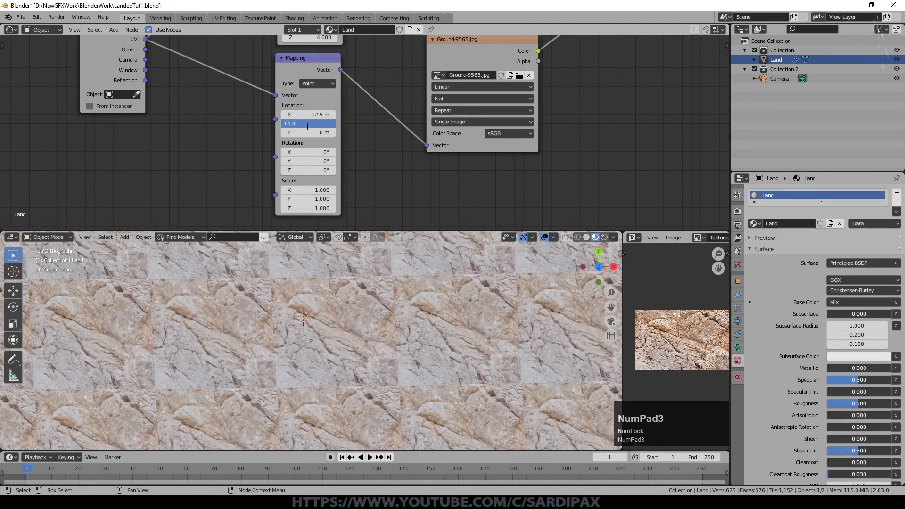
pyautogui.press('KP_Enter')
pyautogui.click(308, 132)
pyautogui.write('9.4')
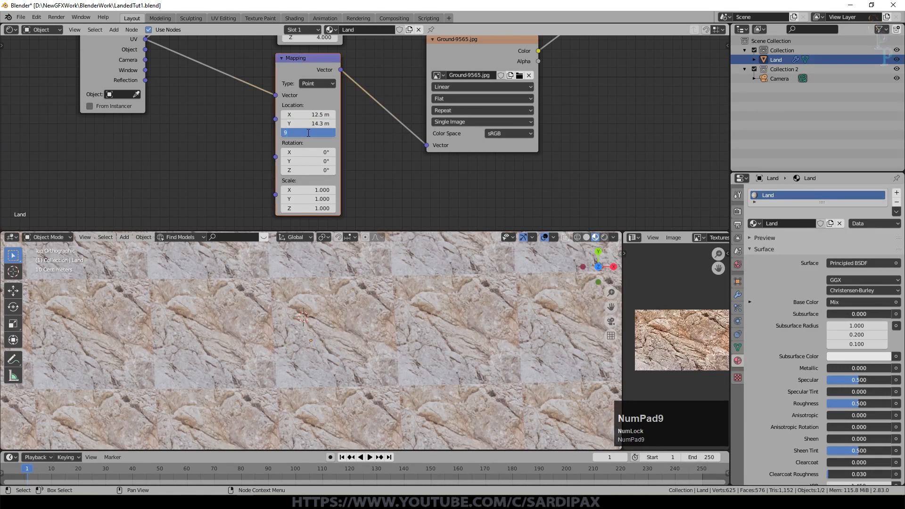
pyautogui.press('KP_Enter')
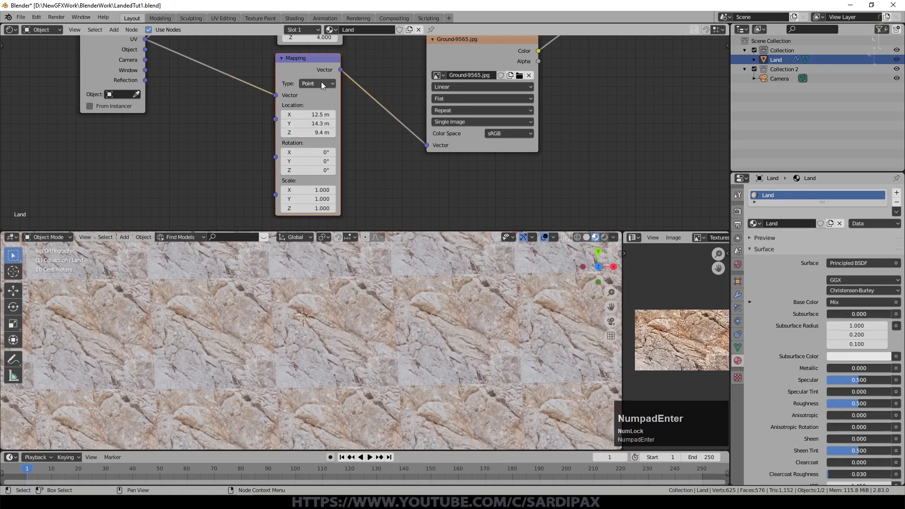
# Set the ground texture's Mapping Rotation to X 10° and Z 55°
pyautogui.click(319, 153)
pyautogui.write('10')
pyautogui.click(316, 160)
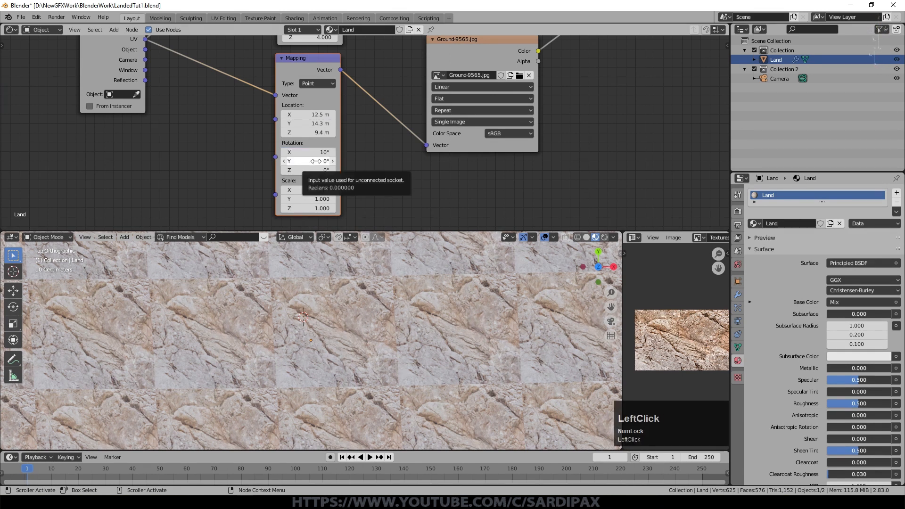
pyautogui.click(316, 170)
pyautogui.write('55')
pyautogui.press('KP_Enter')
# Set the ground texture's Mapping Scale to 3 on X, Y and Z
pyautogui.click(320, 190)
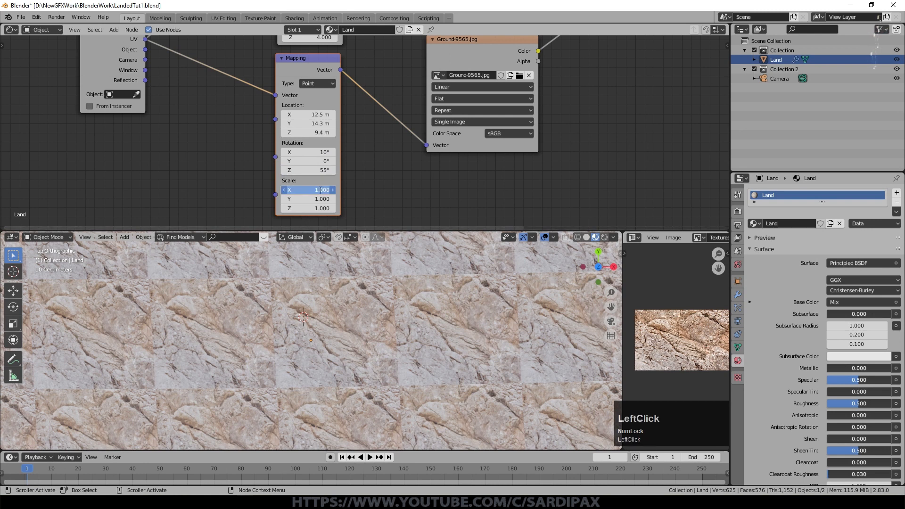
pyautogui.write('3')
pyautogui.press('Tab')
pyautogui.write('3')
pyautogui.press('Tab')
pyautogui.write('3')
pyautogui.press('KP_Enter')
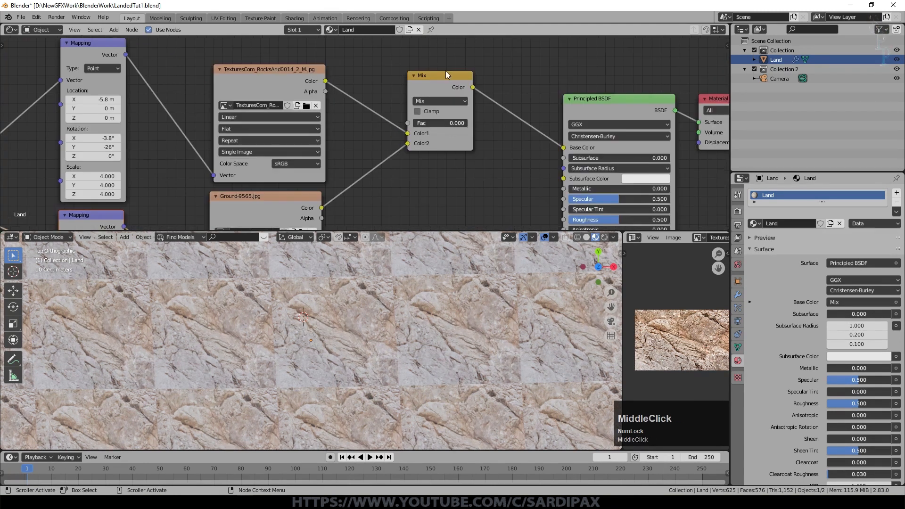
# Compare the ground and rock tiling by switching the Mix Fac to 1.000 and back to 0.000
pyautogui.scroll(2, 467, 106)
pyautogui.moveTo(453, 120); pyautogui.dragTo(507, 119)
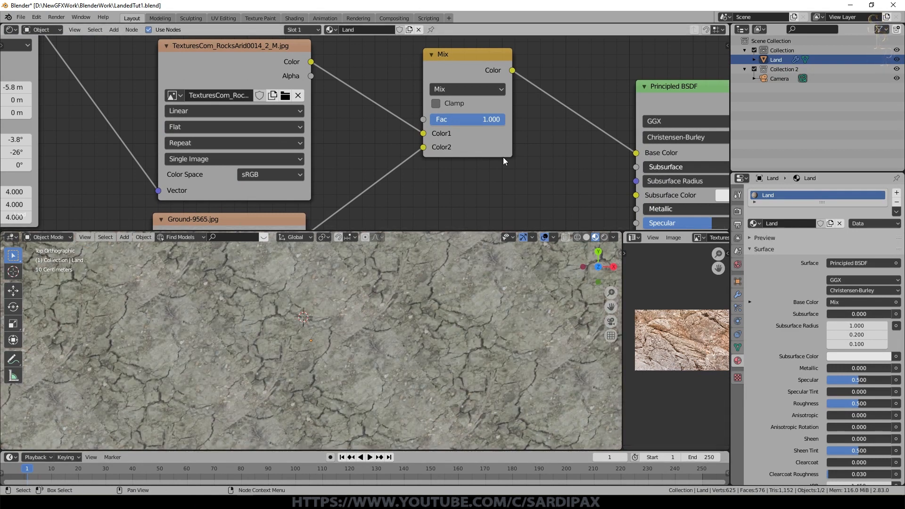
pyautogui.moveTo(503, 117); pyautogui.dragTo(278, 283)
pyautogui.scroll(-2, 474, 333)
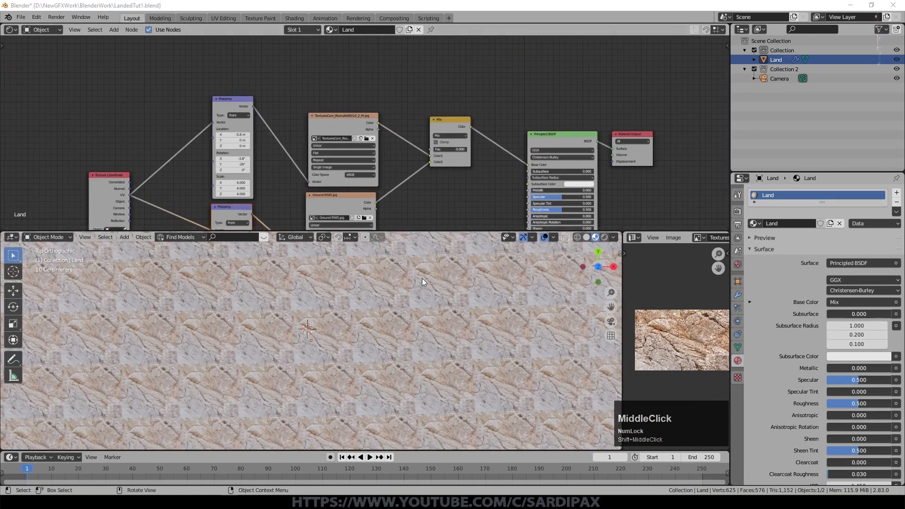
pyautogui.scroll(5, 432, 266)
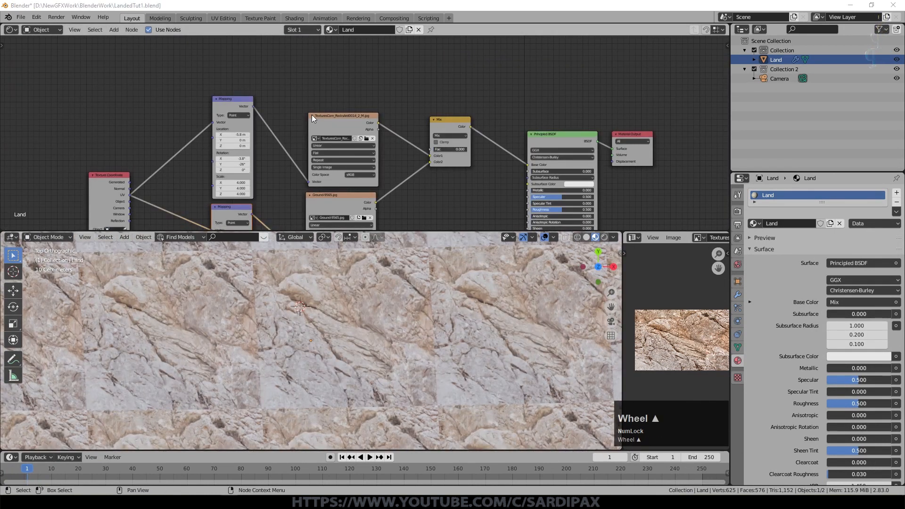
# Add a Noise Texture node above the rock texture's Mapping node and set its dimensions to 4D
pyautogui.keyDown('shift'); pyautogui.moveTo(475, 67); pyautogui.dragTo(389, 106, button='middle'); pyautogui.keyUp('shift')
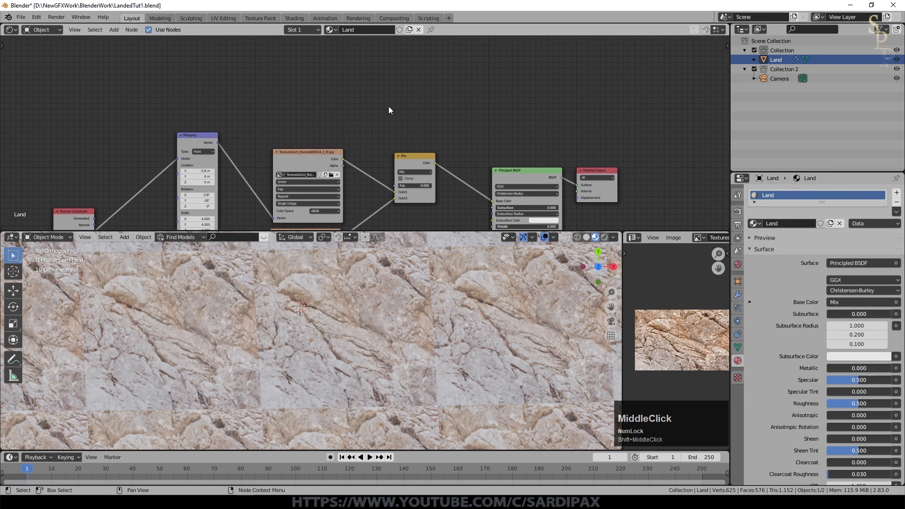
pyautogui.click(114, 30)
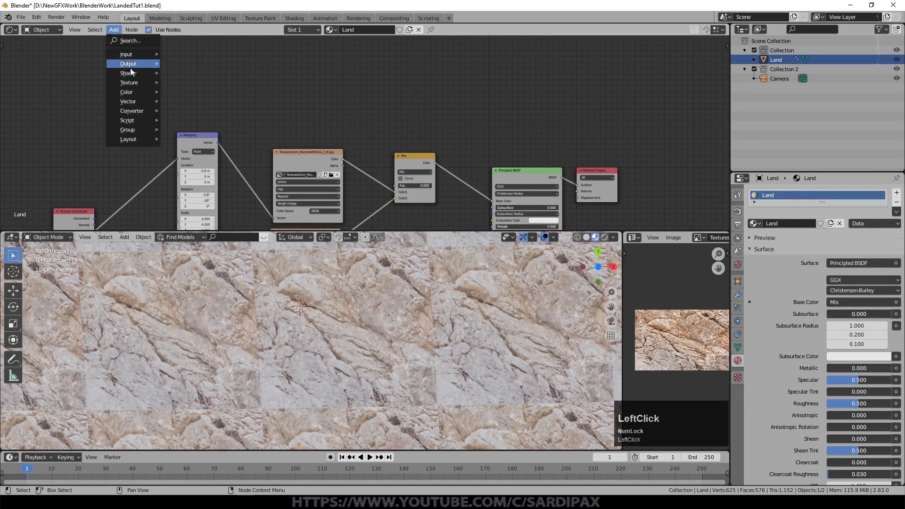
pyautogui.moveTo(135, 82)
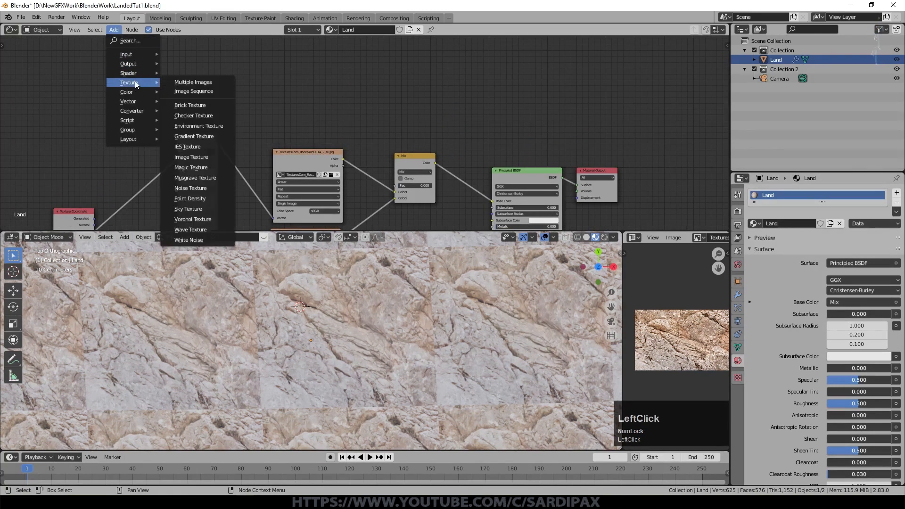
pyautogui.click(202, 188)
pyautogui.click(241, 58)
pyautogui.scroll(5, 236, 59)
pyautogui.click(216, 58)
pyautogui.click(212, 99)
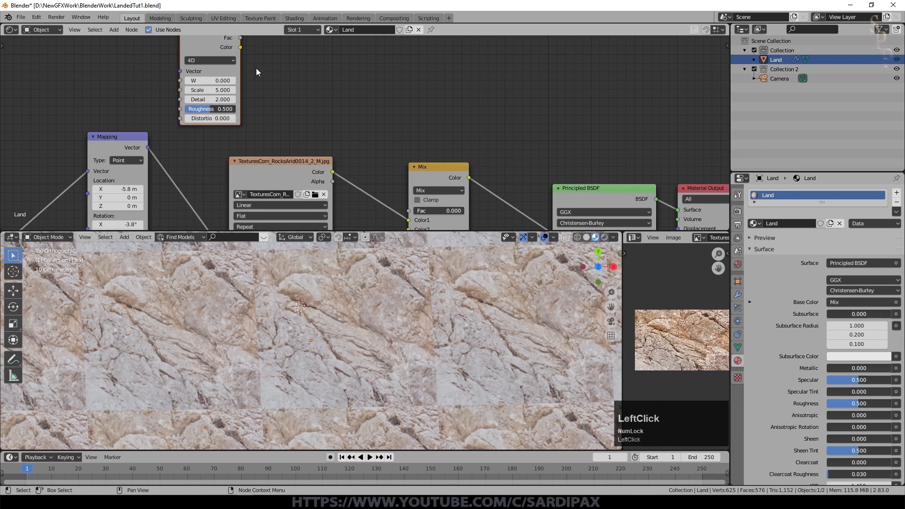
# Connect the Texture Coordinate's UV output to the Noise Texture's Vector input
pyautogui.scroll(-2, 256, 61)
pyautogui.moveTo(257, 62); pyautogui.dragTo(196, 59)
pyautogui.moveTo(75, 211); pyautogui.dragTo(181, 89)
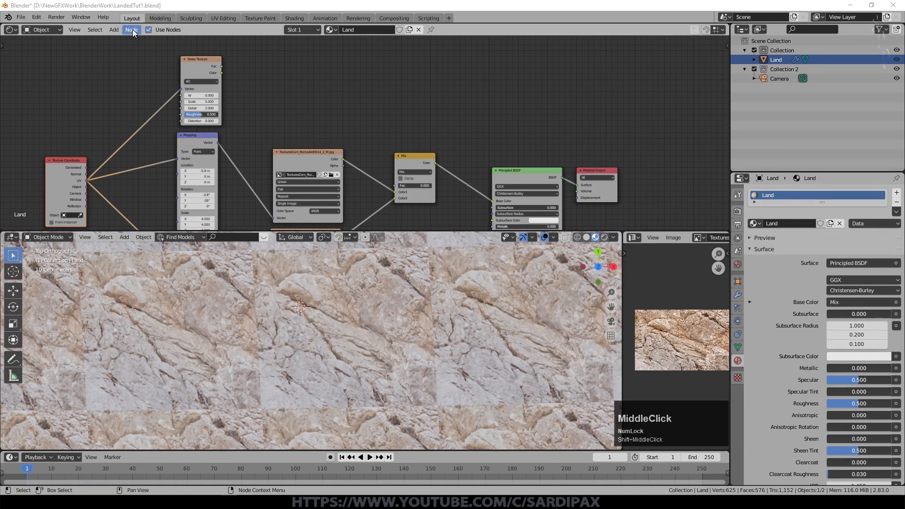
# Add a ColorRamp node beside the Noise Texture and feed its Fac input from the noise Fac output
pyautogui.click(114, 29)
pyautogui.moveTo(137, 110)
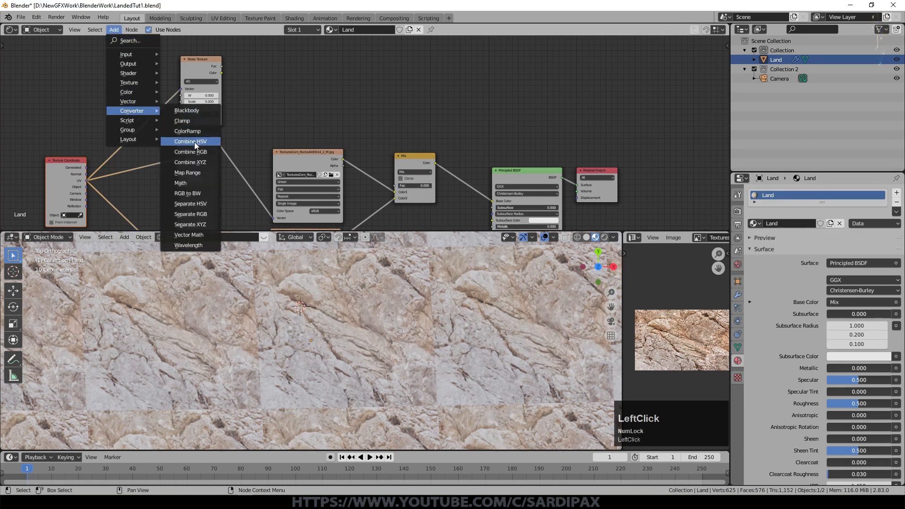
pyautogui.click(187, 131)
pyautogui.click(297, 56)
pyautogui.scroll(2, 332, 64)
pyautogui.moveTo(333, 69); pyautogui.dragTo(339, 94, button='middle')
pyautogui.scroll(1, 340, 95)
pyautogui.moveTo(168, 77); pyautogui.dragTo(181, 83)
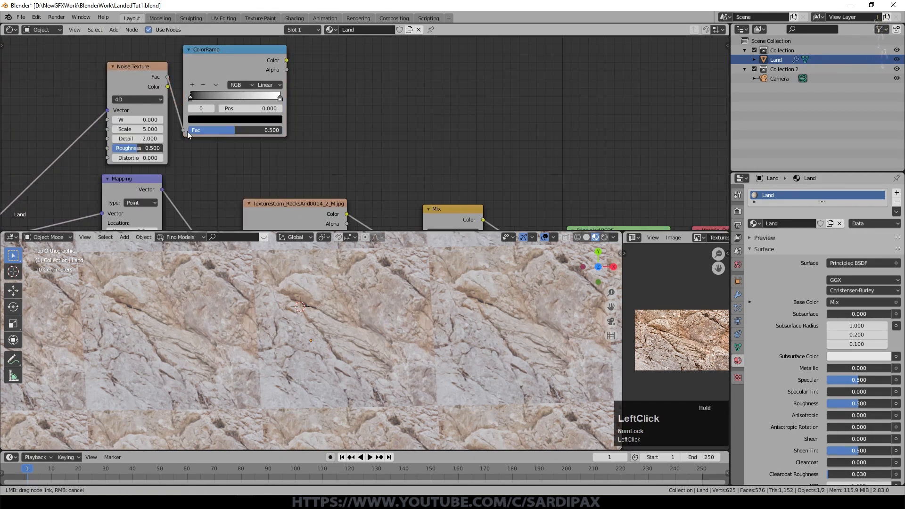
# Preview the noise mask on the terrain by connecting the ColorRamp's Color output directly to the Principled BSDF's Base Color
pyautogui.moveTo(188, 131); pyautogui.dragTo(187, 131)
pyautogui.scroll(-2, 379, 101)
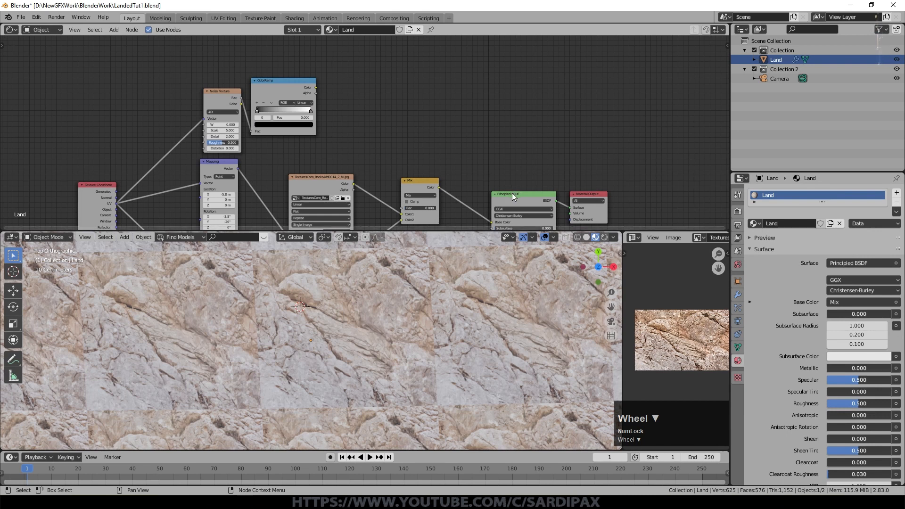
pyautogui.moveTo(511, 193); pyautogui.dragTo(511, 180)
pyautogui.moveTo(491, 209); pyautogui.dragTo(481, 205)
pyautogui.moveTo(316, 87); pyautogui.dragTo(494, 209)
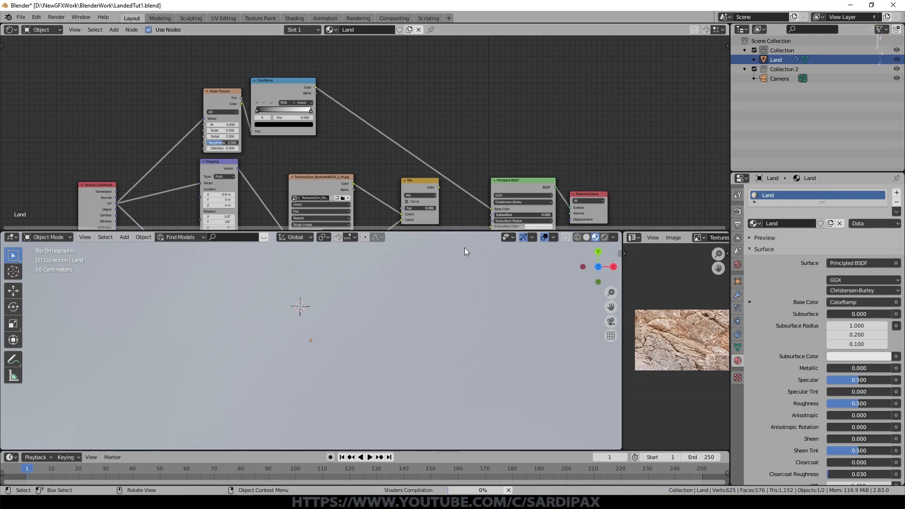
pyautogui.scroll(-5, 378, 309)
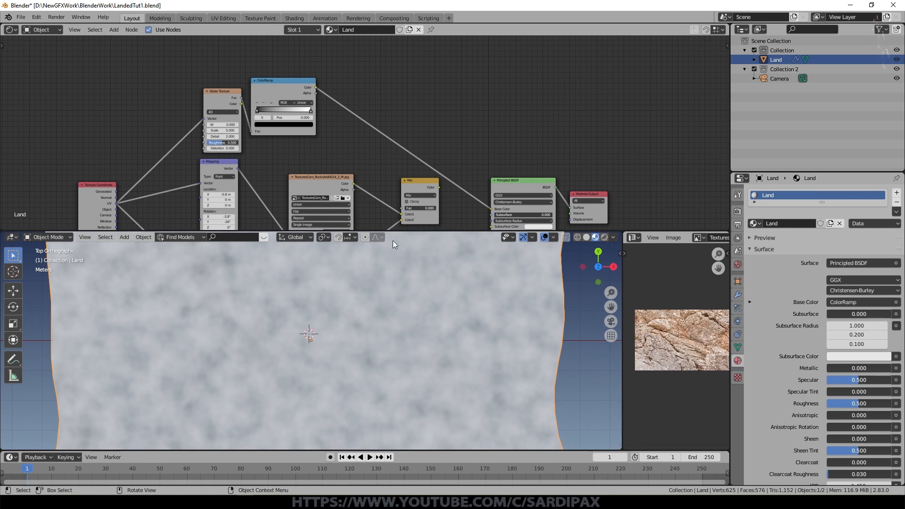
# Set the ColorRamp interpolation to Ease and tighten its stops, with the black stop at 0.432 and the white stop just beyond it
pyautogui.scroll(5, 414, 180)
pyautogui.click(318, 126)
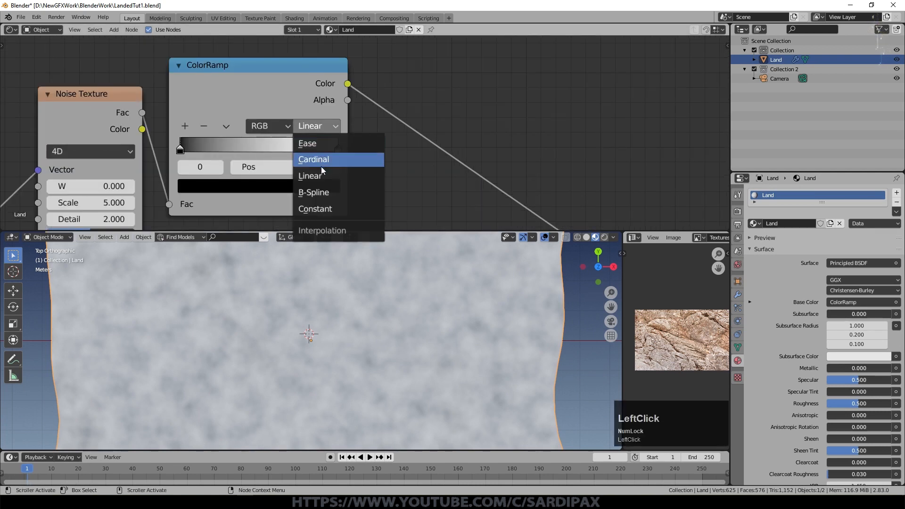
pyautogui.click(317, 144)
pyautogui.moveTo(179, 151); pyautogui.dragTo(245, 150)
pyautogui.moveTo(338, 150); pyautogui.dragTo(246, 151)
# Set the Noise Texture's Scale to 15 and Detail to 16, and inspect the mask pattern on the terrain
pyautogui.moveTo(246, 151); pyautogui.dragTo(381, 107, button='middle')
pyautogui.click(217, 156)
pyautogui.write('15')
pyautogui.press('KP_Enter')
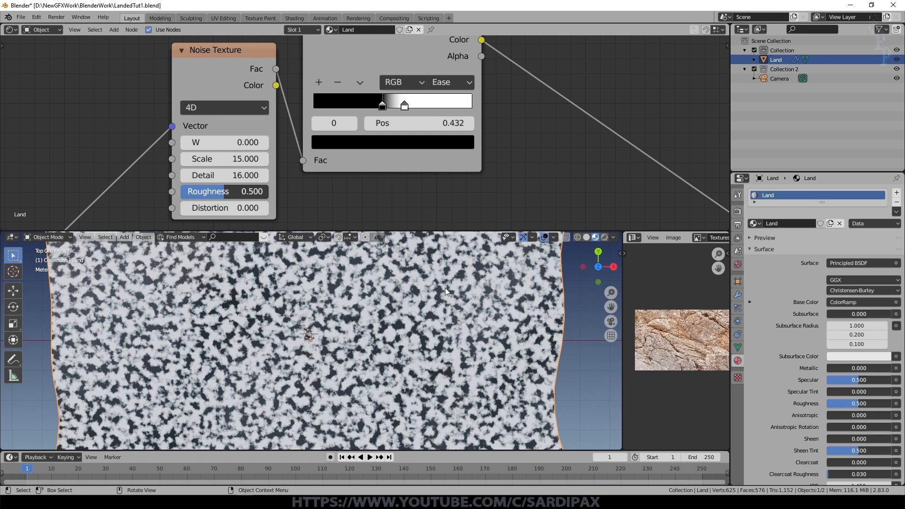
pyautogui.scroll(5, 486, 294)
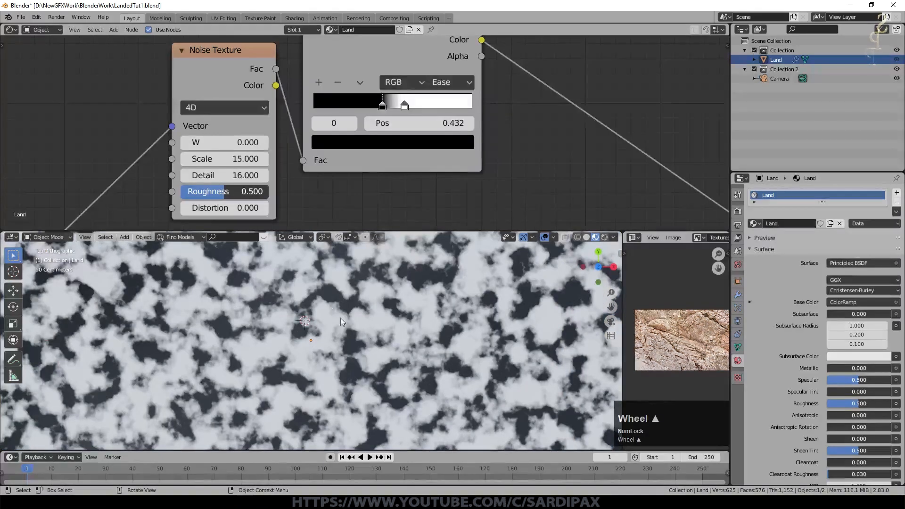
pyautogui.scroll(-3, 568, 167)
pyautogui.scroll(1, 346, 161)
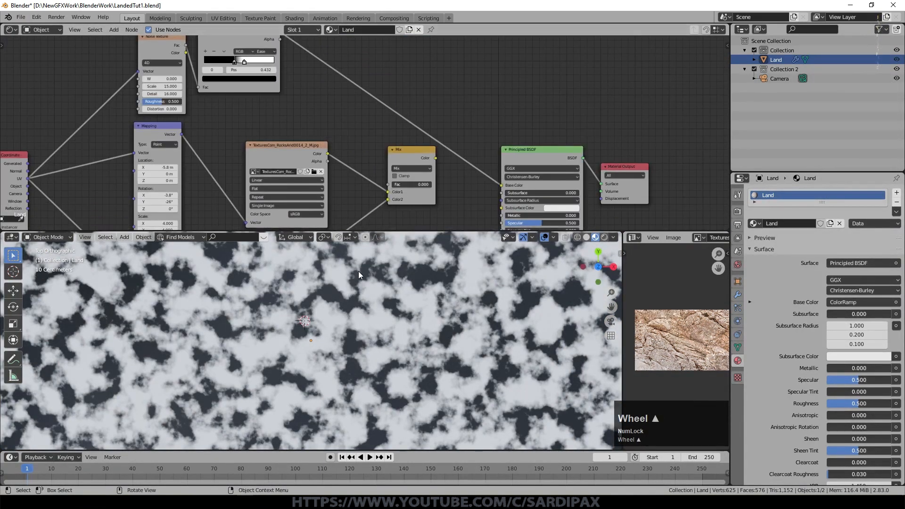
# Reconnect the Mix node's Color to the Principled BSDF's Base Color and feed the ColorRamp's Color into the Mix Fac
pyautogui.moveTo(383, 114); pyautogui.dragTo(403, 137, button='middle')
pyautogui.moveTo(455, 179); pyautogui.dragTo(521, 207)
pyautogui.moveTo(300, 53); pyautogui.dragTo(413, 210)
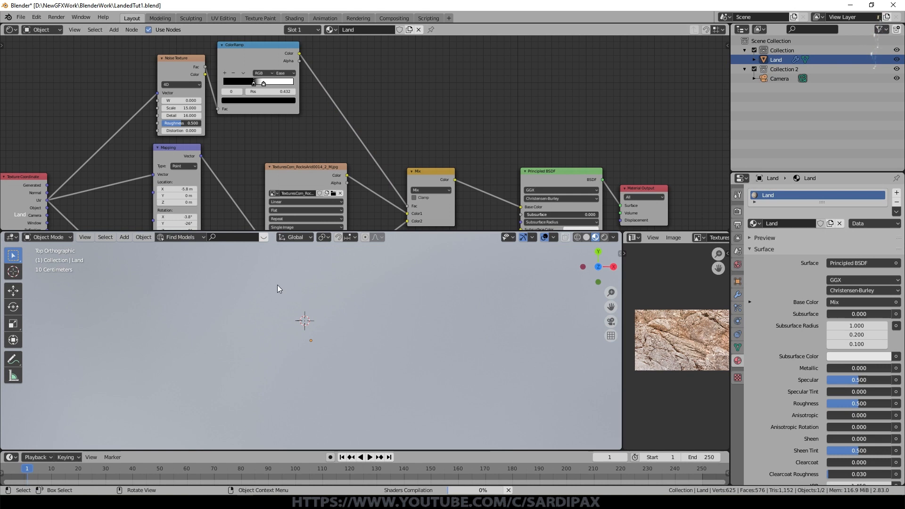
pyautogui.scroll(1, 359, 305)
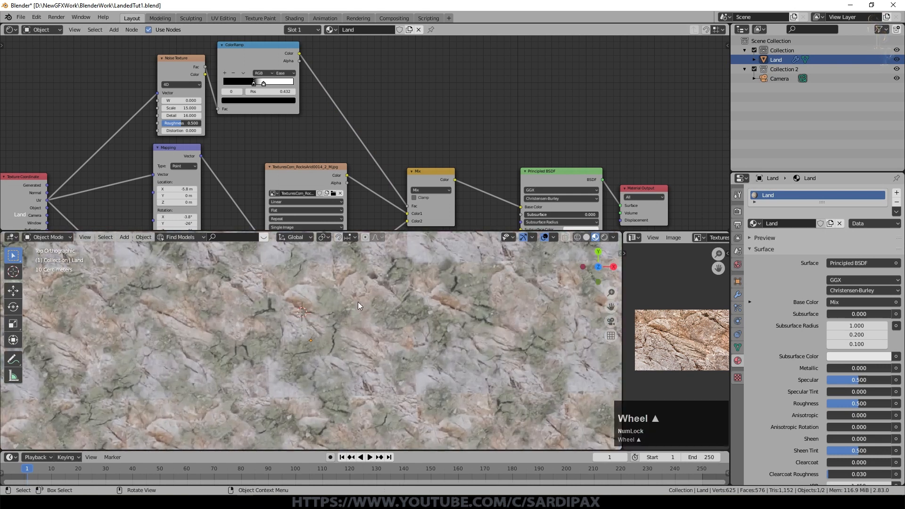
pyautogui.scroll(1, 357, 302)
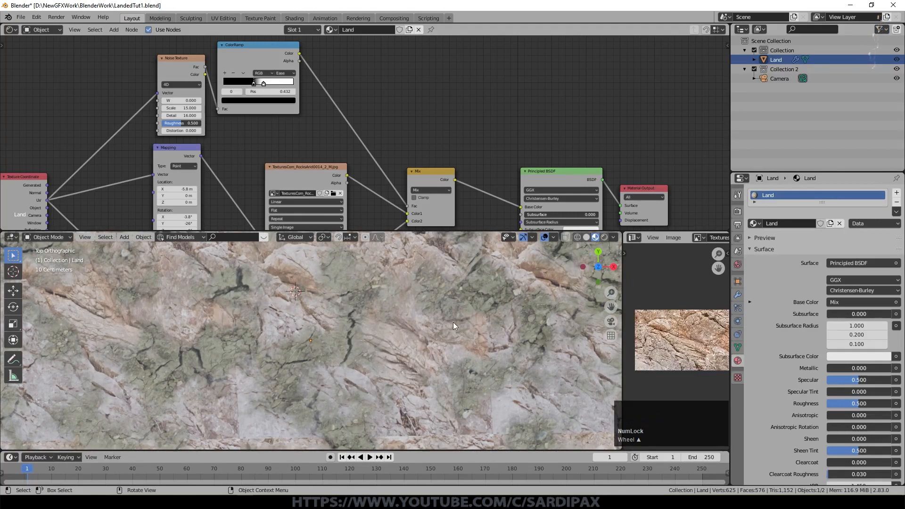
pyautogui.scroll(-1, 443, 324)
pyautogui.scroll(1, 415, 326)
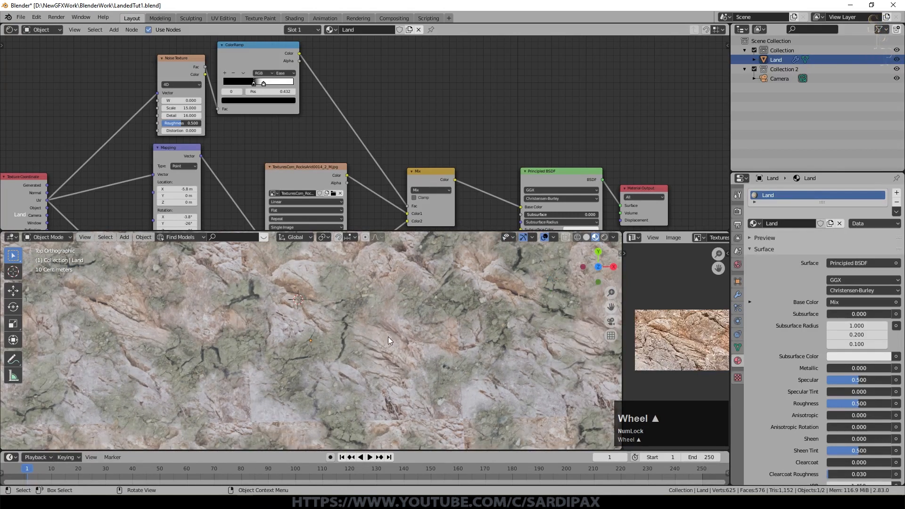
pyautogui.scroll(1, 234, 136)
# Set the Noise Texture's Scale to 7.300 for larger rock and ground patches
pyautogui.moveTo(234, 136); pyautogui.dragTo(338, 150, button='middle')
pyautogui.click(271, 120)
pyautogui.moveTo(271, 121); pyautogui.dragTo(240, 121)
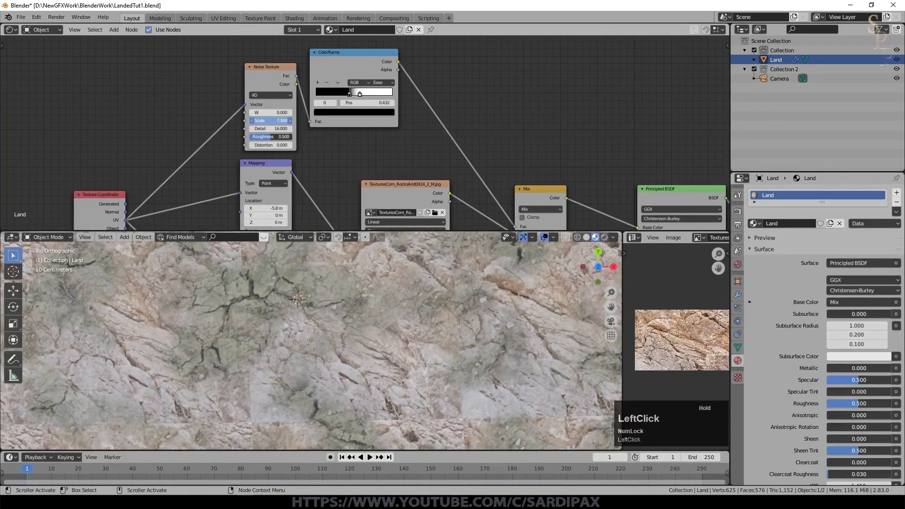
# Examine the blended terrain texture through the camera view and look over the material's node chain
pyautogui.press('KP_0')
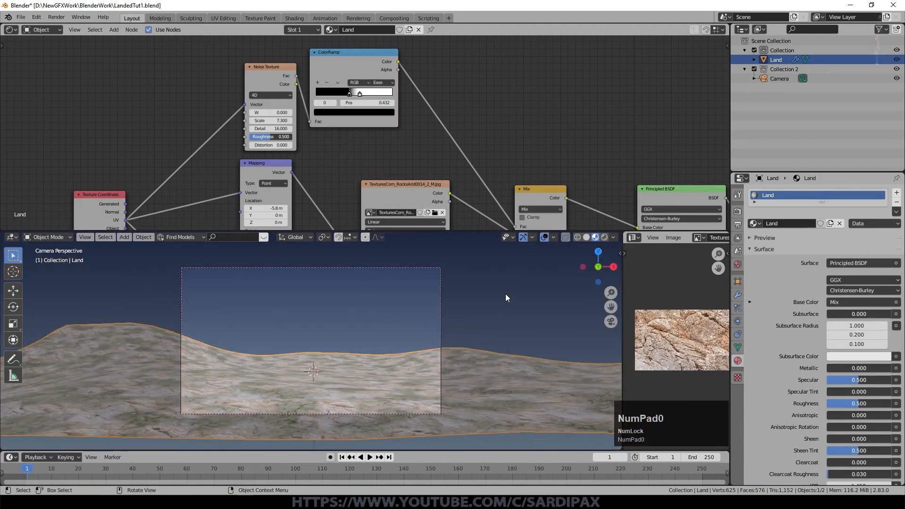
pyautogui.scroll(2, 506, 293)
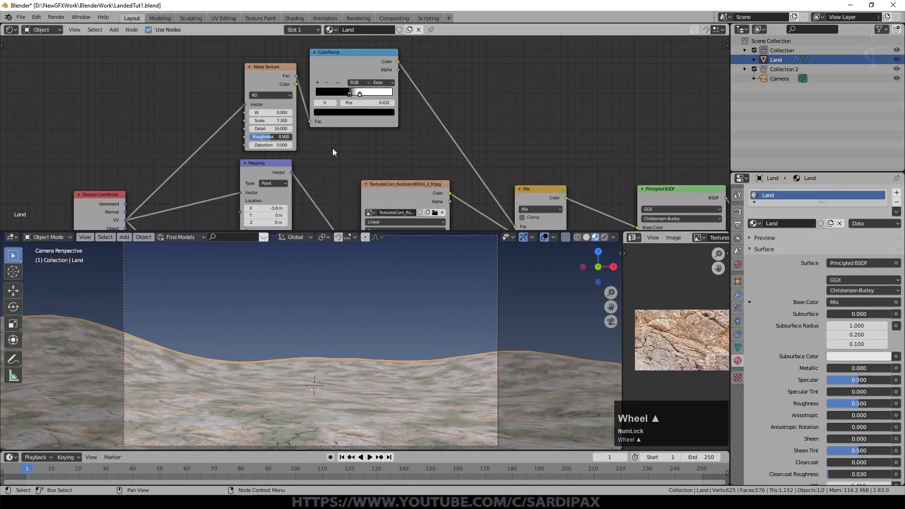
pyautogui.moveTo(332, 148); pyautogui.dragTo(334, 122, button='middle')
pyautogui.scroll(2, 335, 131)
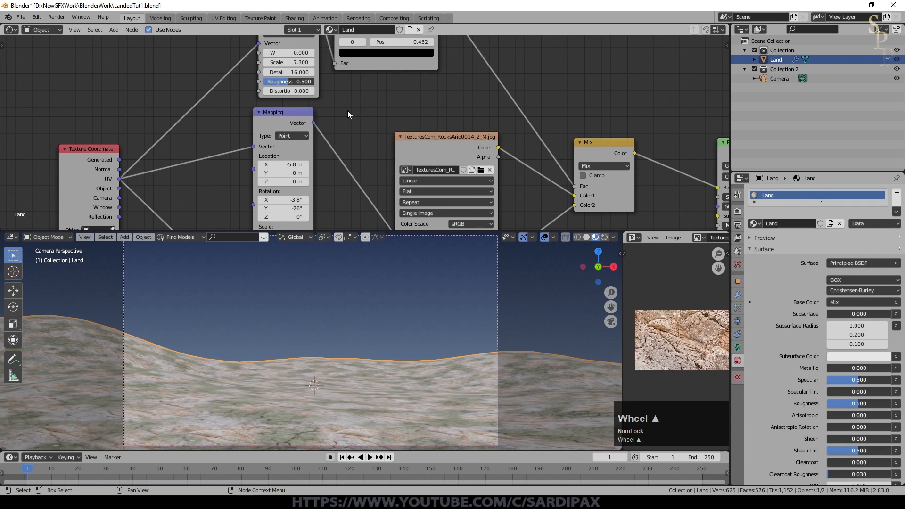
pyautogui.scroll(1, 347, 110)
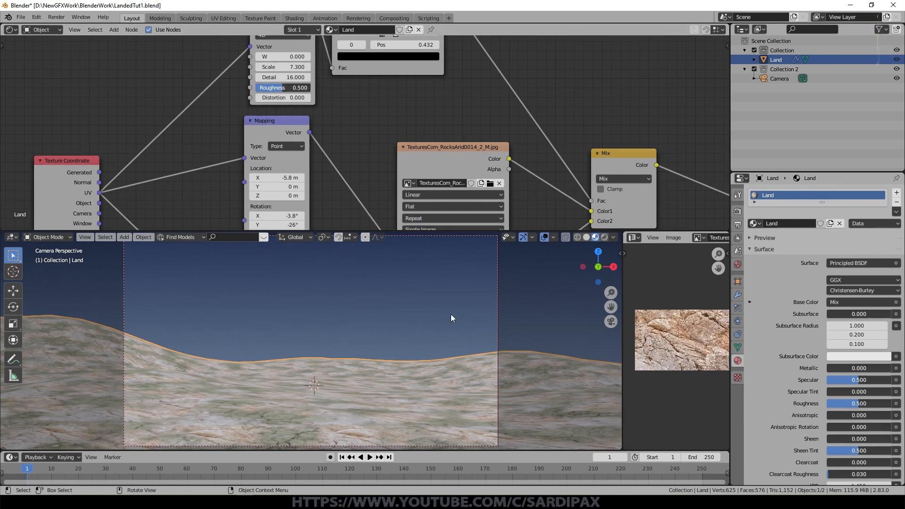
pyautogui.press('Down')
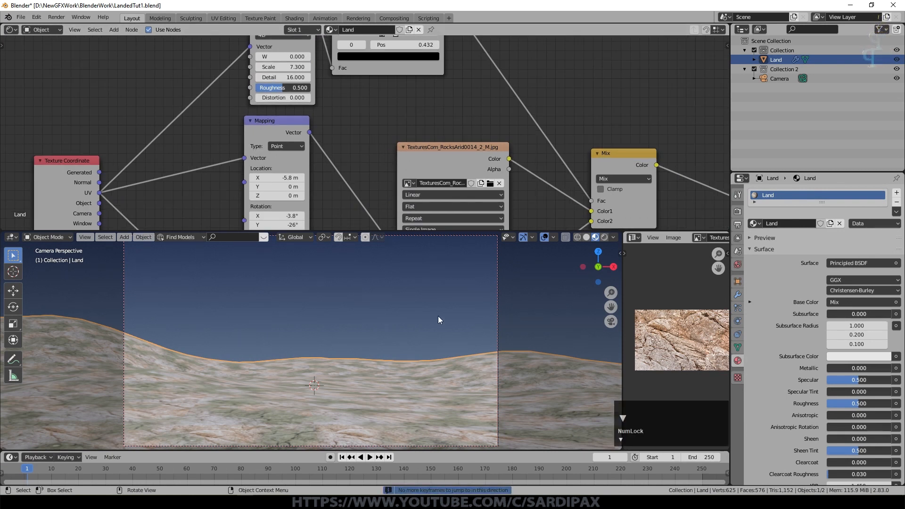
pyautogui.moveTo(351, 82); pyautogui.dragTo(355, 112, button='middle')
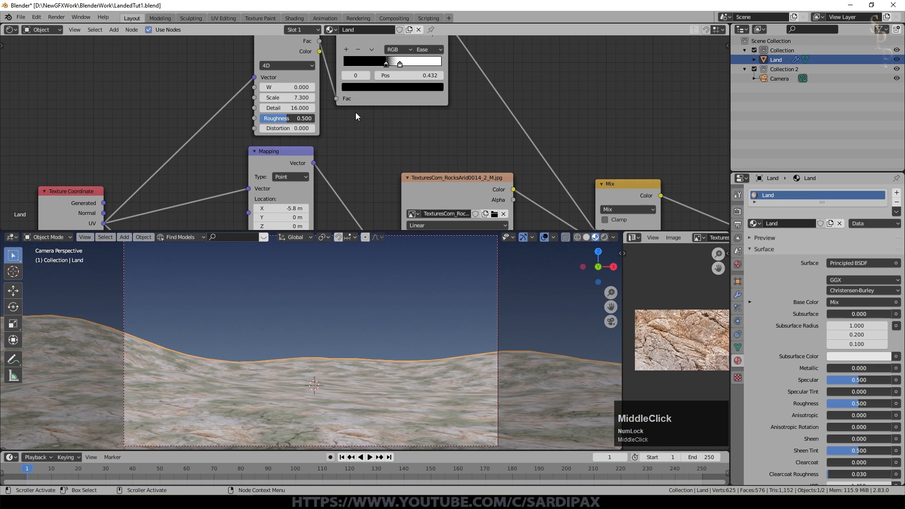
pyautogui.scroll(-1, 363, 132)
pyautogui.moveTo(589, 156); pyautogui.dragTo(198, 86, button='middle')
pyautogui.scroll(1, 386, 310)
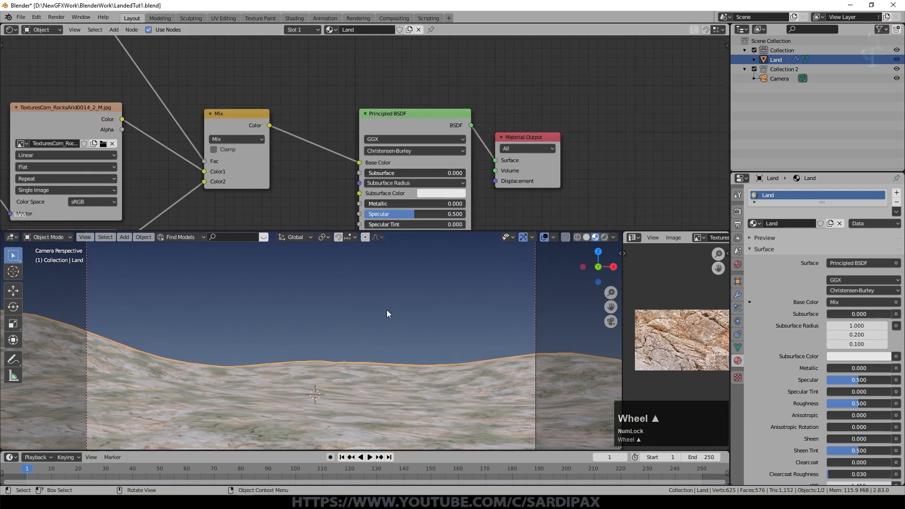
# Return to the top view and move the Material Output and Principled BSDF nodes away from the Mix node to make room
pyautogui.press('KP_7')
pyautogui.scroll(-2, 334, 299)
pyautogui.scroll(-4, 327, 176)
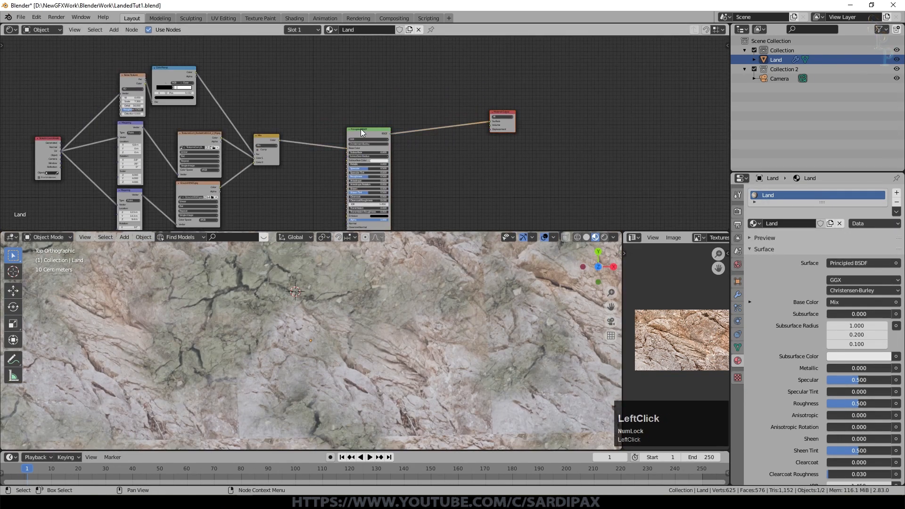
pyautogui.moveTo(360, 129); pyautogui.dragTo(452, 121)
pyautogui.scroll(4, 327, 112)
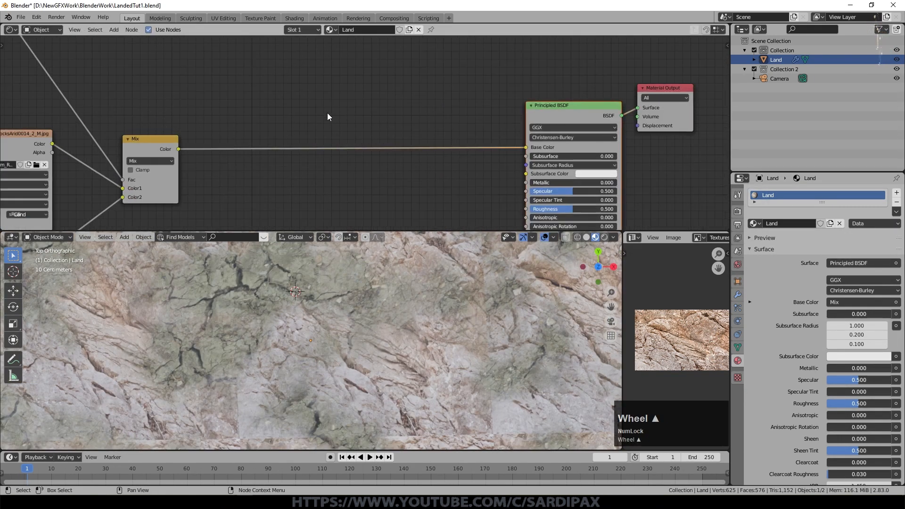
# Duplicate the Mix node and insert the copy on the link between the Mix node and the Principled BSDF
pyautogui.click(133, 140)
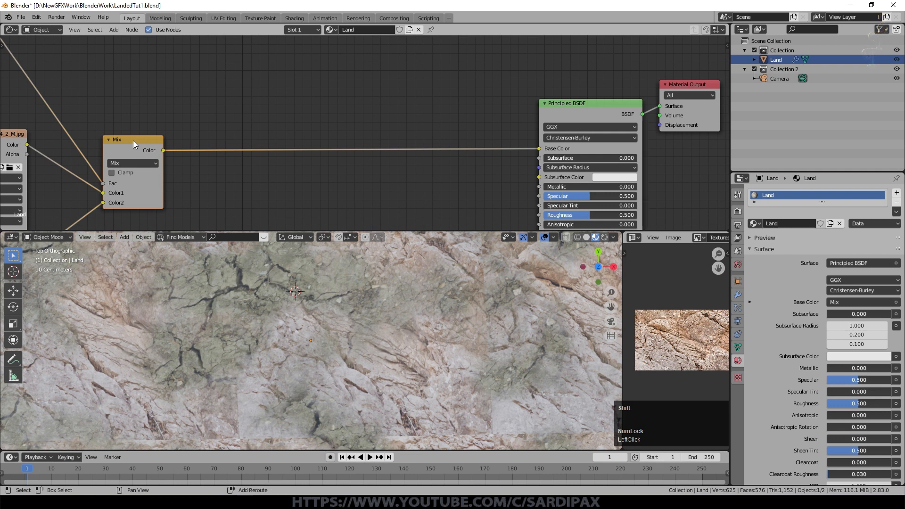
pyautogui.hotkey('shift', 'd')
pyautogui.click(279, 132)
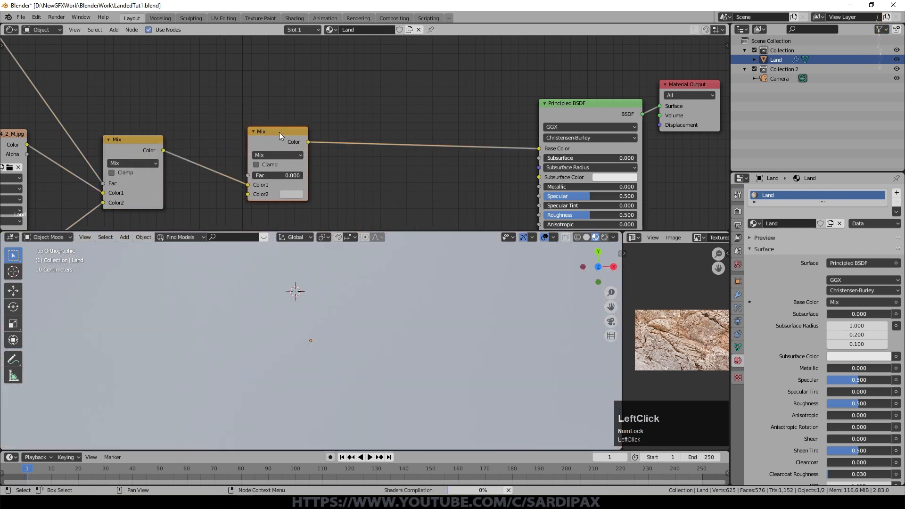
# Give the duplicated Mix node a muted yellow Color2 and set its blend mode to Overlay
pyautogui.click(296, 194)
pyautogui.click(310, 110)
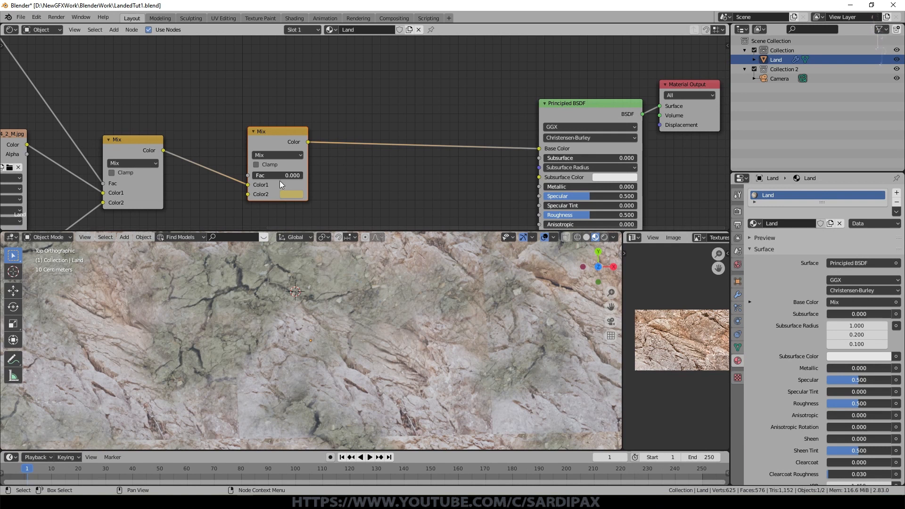
pyautogui.click(275, 155)
pyautogui.click(263, 255)
# Add a Sun light to the scene and raise it about 7.1 m above the terrain
pyautogui.scroll(-3, 697, 238)
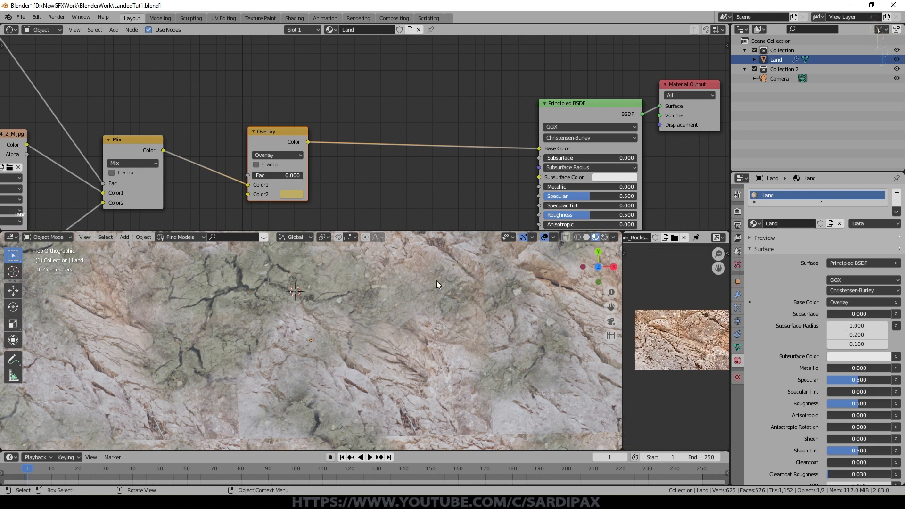
pyautogui.scroll(-2, 436, 281)
pyautogui.moveTo(434, 334)
pyautogui.mouseDown(button='middle')
pyautogui.moveTo(435, 315)
pyautogui.moveTo(425, 320)
pyautogui.mouseUp(button='middle')
pyautogui.scroll(5, 426, 321)
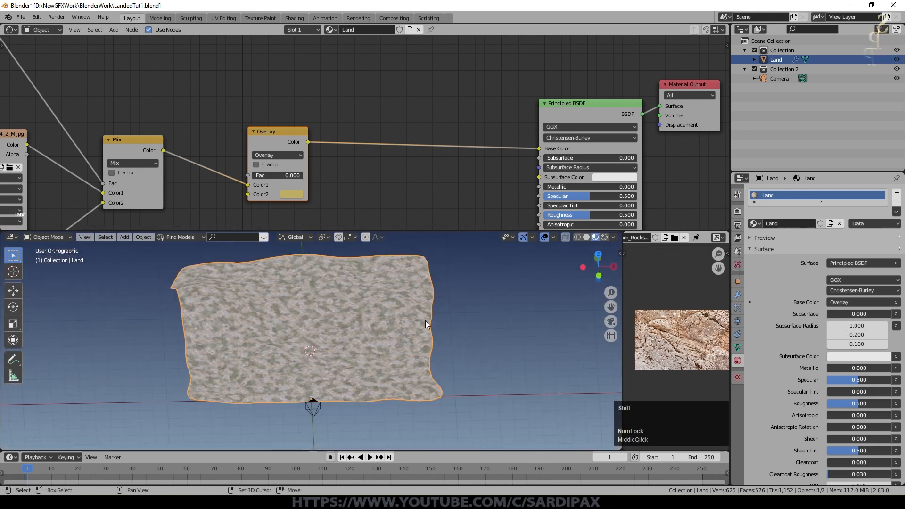
pyautogui.hotkey('shift', 'a')
pyautogui.moveTo(396, 420)
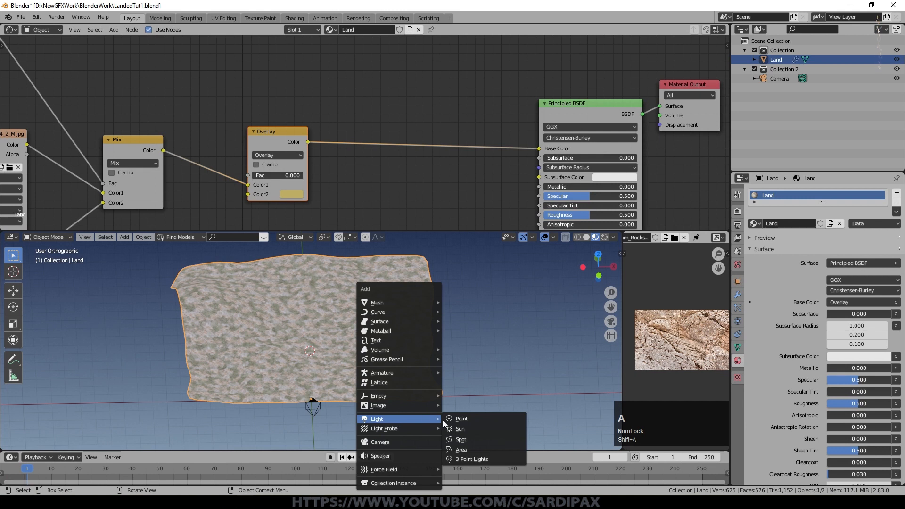
pyautogui.click(464, 430)
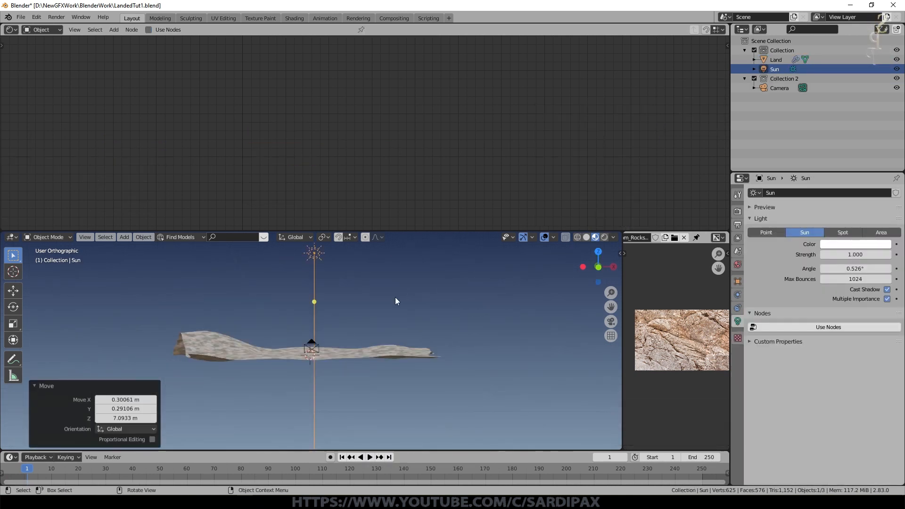
# Show the scene from the top in Rendered shading and select the terrain to bring back its material nodes
pyautogui.press('KP_7')
pyautogui.scroll(-5, 395, 300)
pyautogui.click(605, 237)
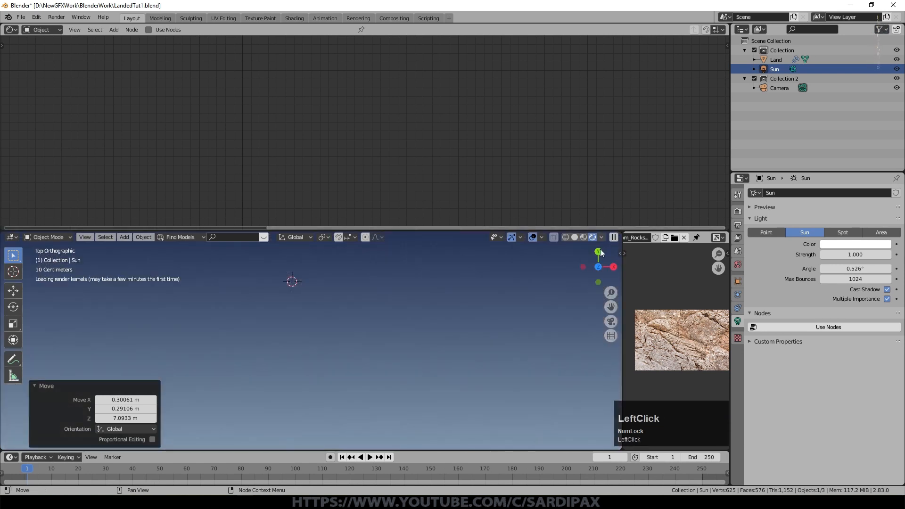
pyautogui.click(837, 245)
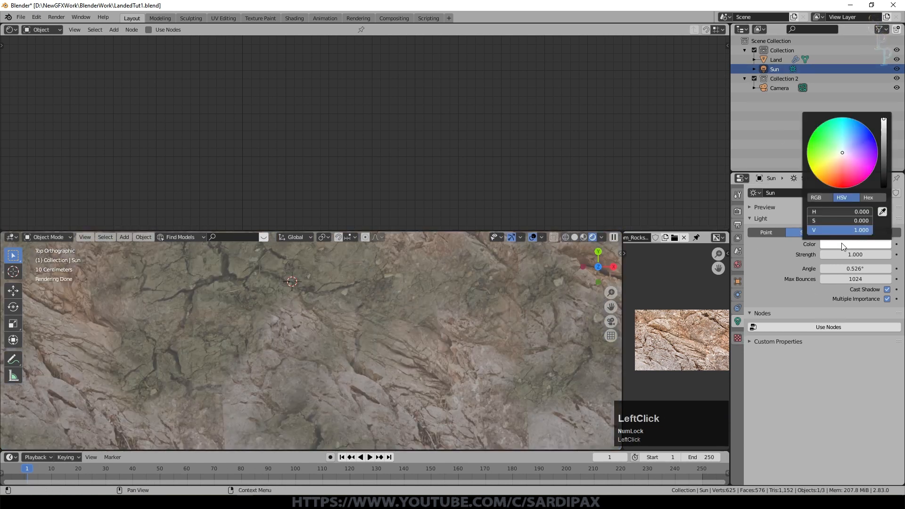
pyautogui.click(416, 329)
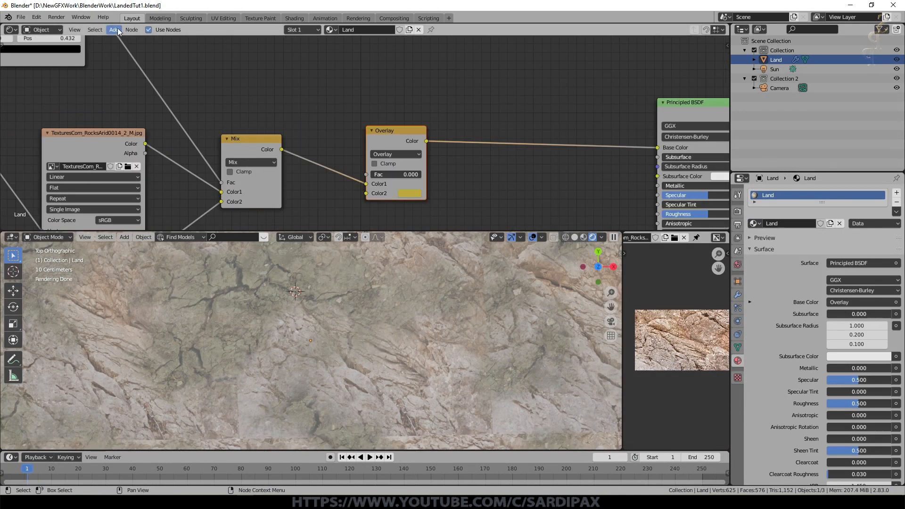
# Insert a Gamma node between the Overlay node and the Principled BSDF and set its Gamma to 1.100
pyautogui.click(113, 29)
pyautogui.click(181, 101)
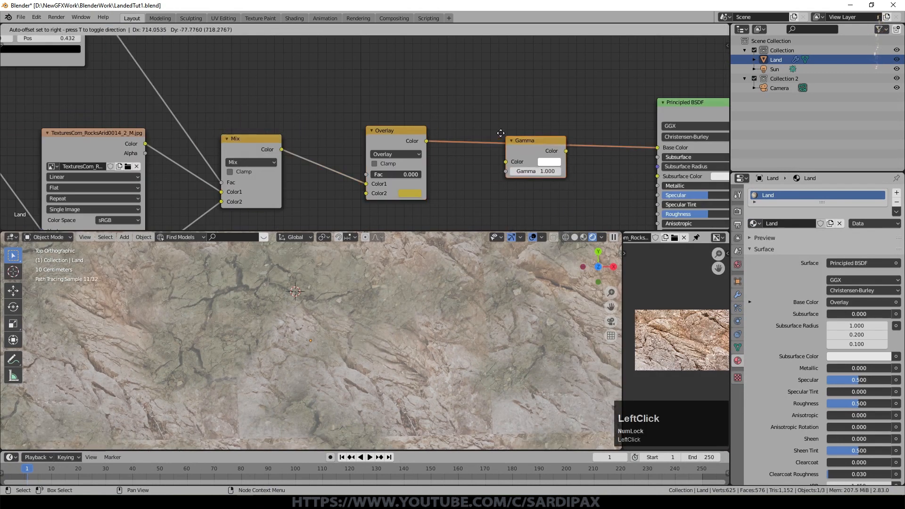
pyautogui.click(499, 149)
pyautogui.click(540, 166)
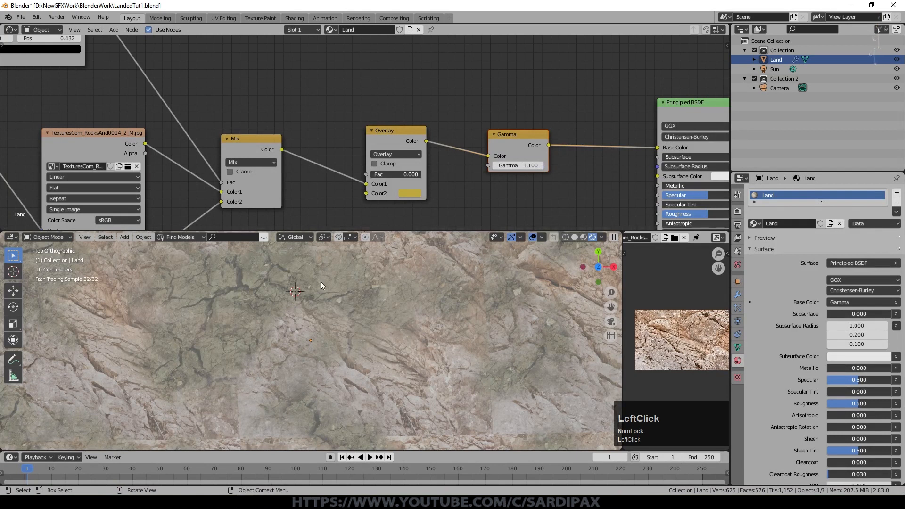
# Duplicate the noise mask's ColorRamp node above the Overlay node and set its interpolation to B-Spline
pyautogui.scroll(-1, 279, 285)
pyautogui.scroll(4, 395, 271)
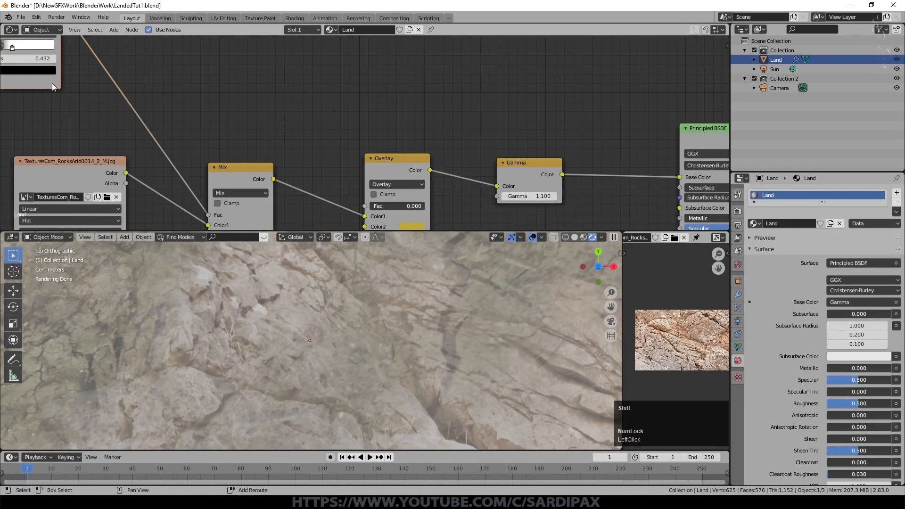
pyautogui.hotkey('shift', 'd')
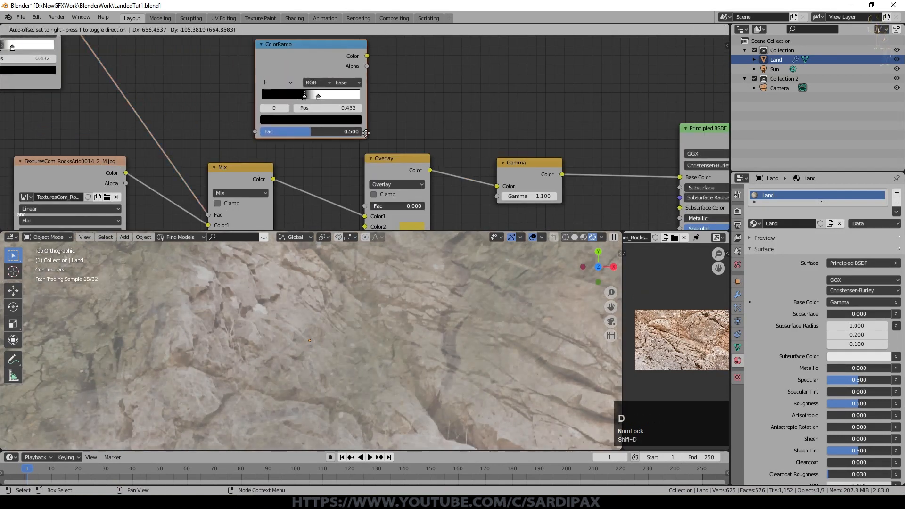
pyautogui.click(361, 134)
pyautogui.click(346, 83)
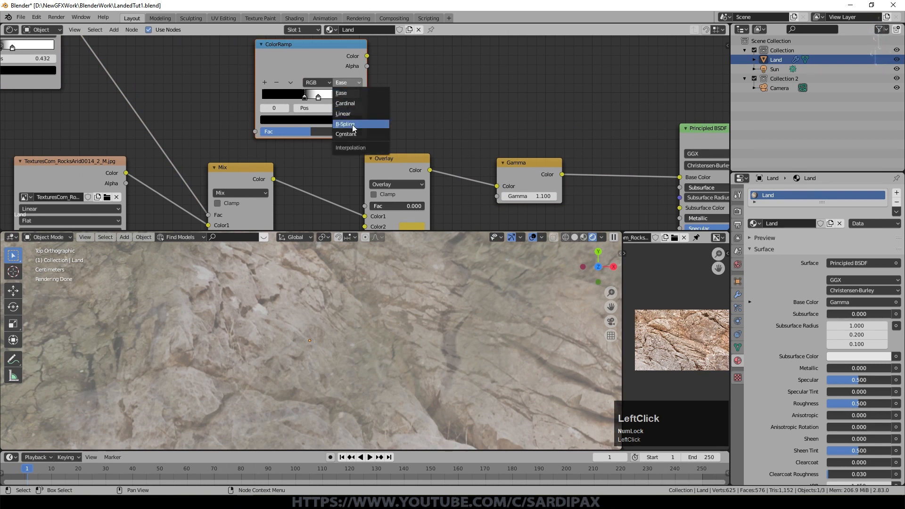
pyautogui.click(358, 119)
# Drive the Overlay node's Fac with the duplicated ColorRamp, feeding the ramp from the Mix node's Color output
pyautogui.moveTo(273, 179); pyautogui.dragTo(286, 164)
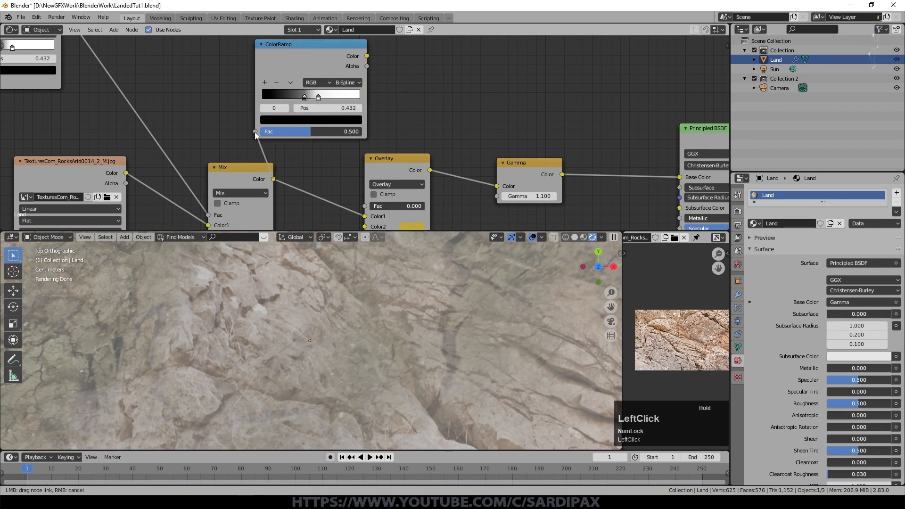
pyautogui.moveTo(254, 132); pyautogui.dragTo(254, 130)
pyautogui.moveTo(311, 47); pyautogui.dragTo(276, 49)
pyautogui.moveTo(332, 57); pyautogui.dragTo(369, 203)
pyautogui.scroll(-1, 496, 346)
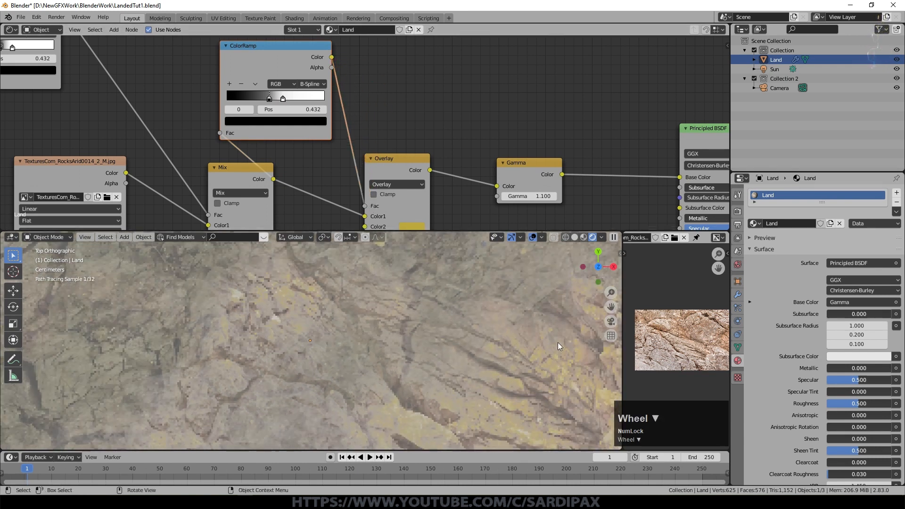
pyautogui.scroll(-2, 514, 344)
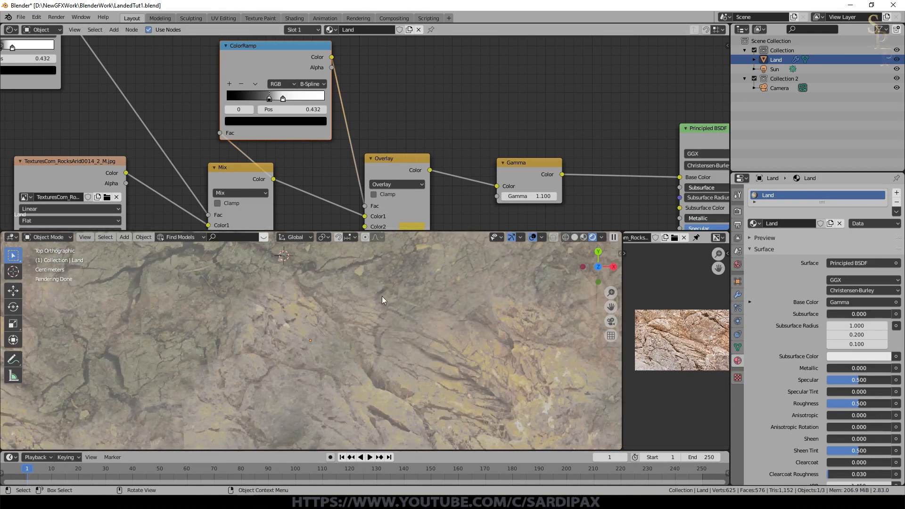
pyautogui.keyDown('shift'); pyautogui.moveTo(409, 355); pyautogui.dragTo(360, 276, button='middle'); pyautogui.keyUp('shift')
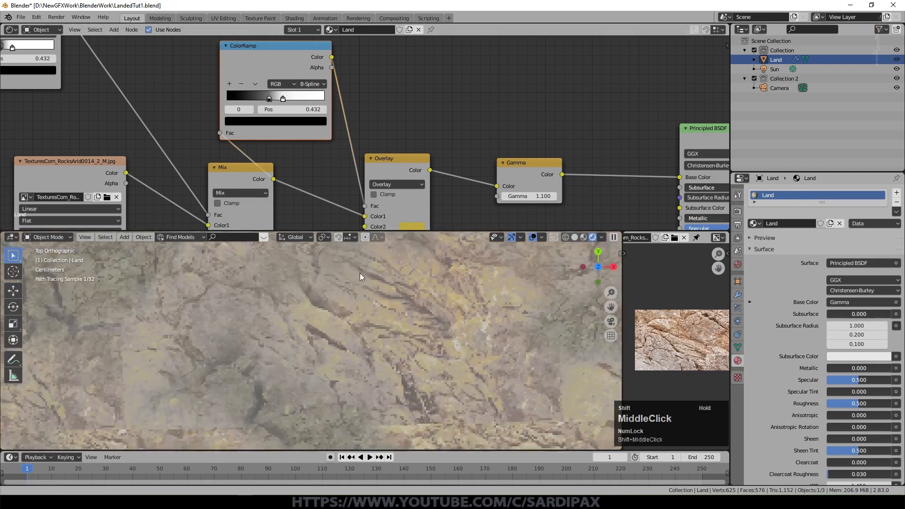
# Adjust the Overlay node's Color2 and spread its ramp's stops, with black near the start and white at 0.591
pyautogui.moveTo(420, 229); pyautogui.dragTo(423, 180, button='middle')
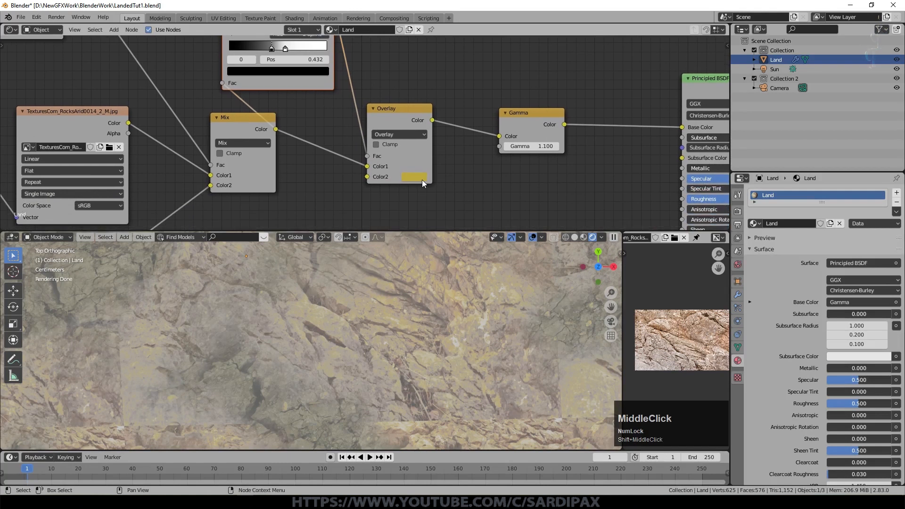
pyautogui.click(421, 178)
pyautogui.moveTo(349, 57); pyautogui.dragTo(452, 116, button='middle')
pyautogui.scroll(3, 452, 115)
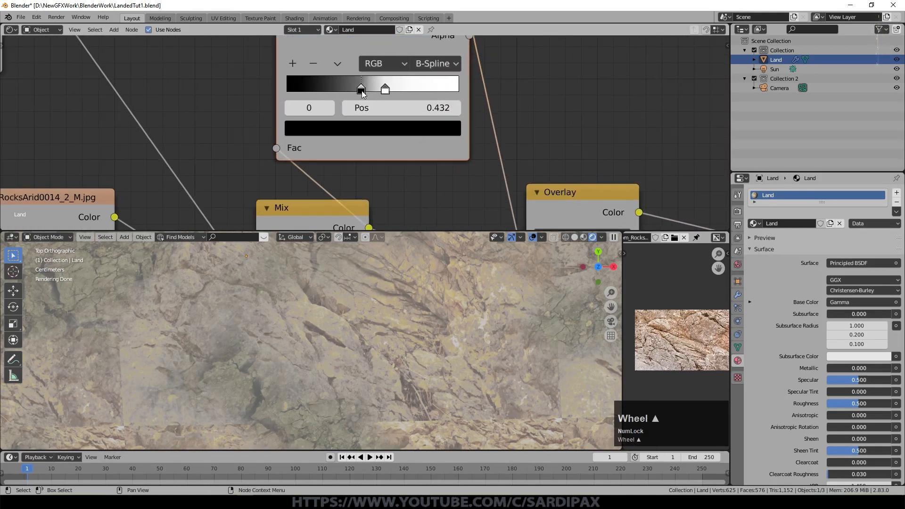
pyautogui.moveTo(362, 92); pyautogui.dragTo(309, 94)
pyautogui.click(386, 89)
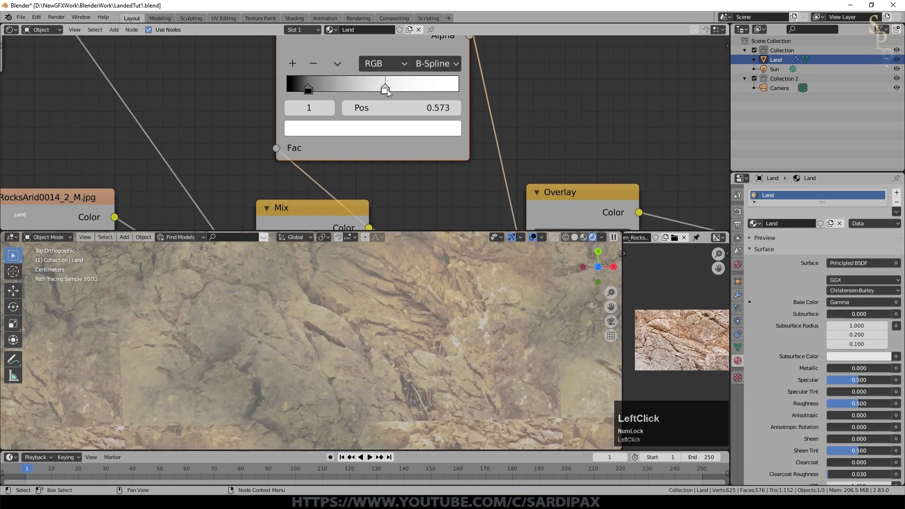
pyautogui.moveTo(386, 89); pyautogui.dragTo(390, 89)
pyautogui.scroll(-2, 451, 318)
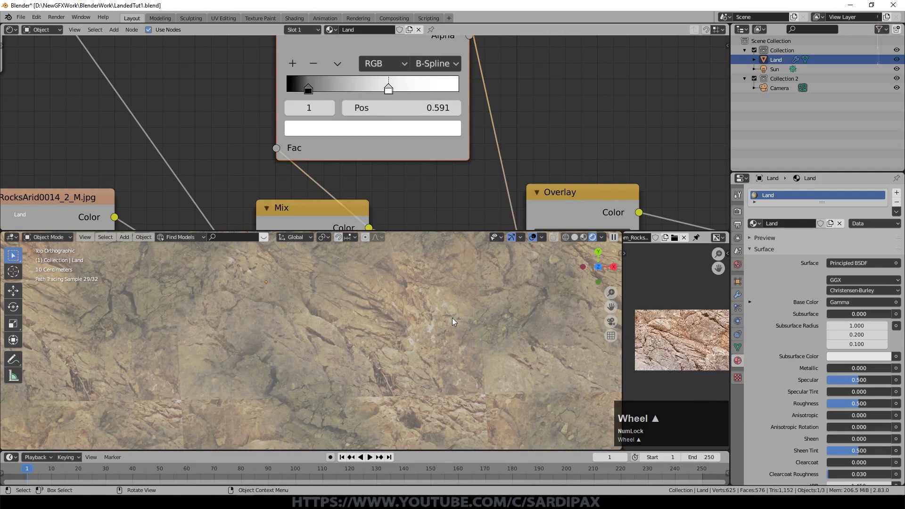
# Set the mask's Noise Texture Scale to 4.800 while viewing the terrain through the camera
pyautogui.scroll(-1, 453, 321)
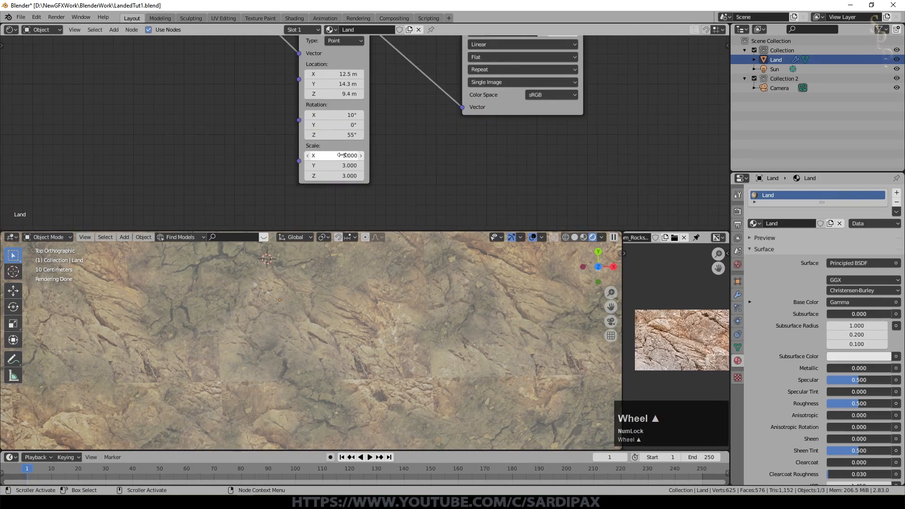
pyautogui.click(348, 115)
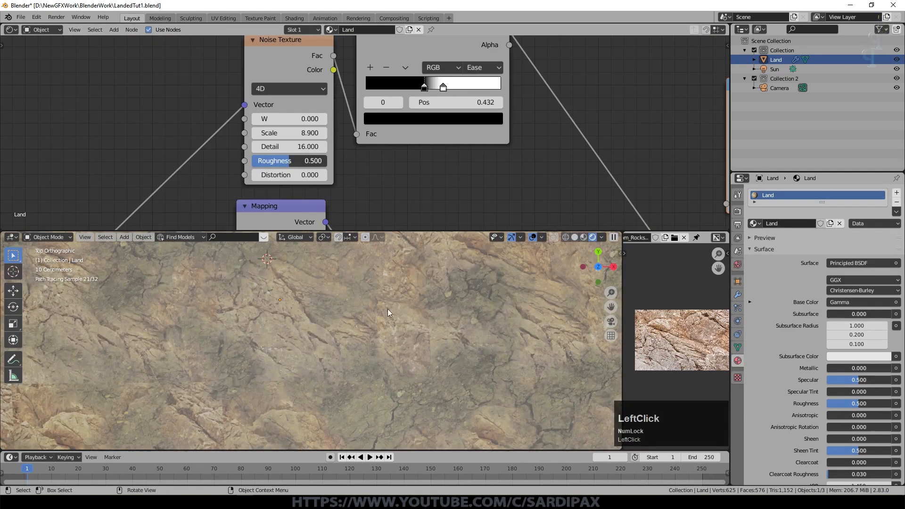
pyautogui.press('KP_0')
pyautogui.keyDown('shift'); pyautogui.moveTo(493, 346); pyautogui.dragTo(494, 282, button='middle'); pyautogui.keyUp('shift')
pyautogui.scroll(2, 583, 343)
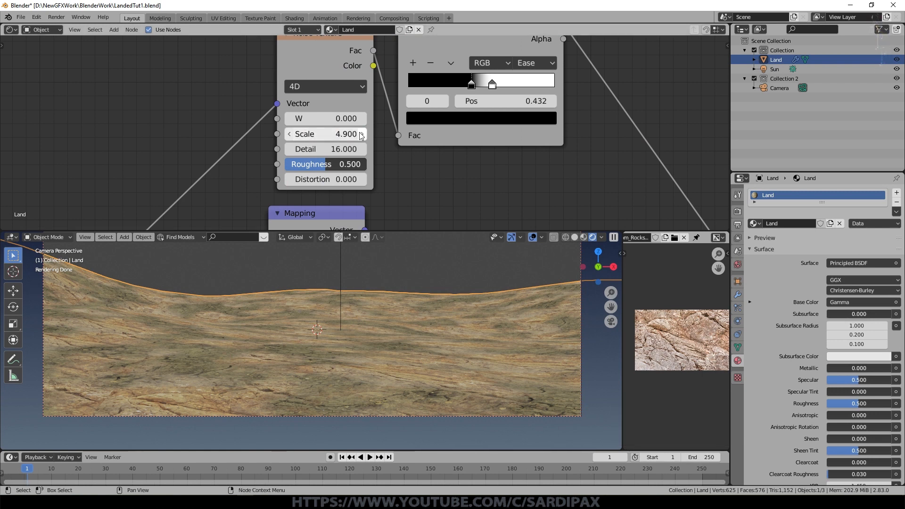
pyautogui.click(289, 135)
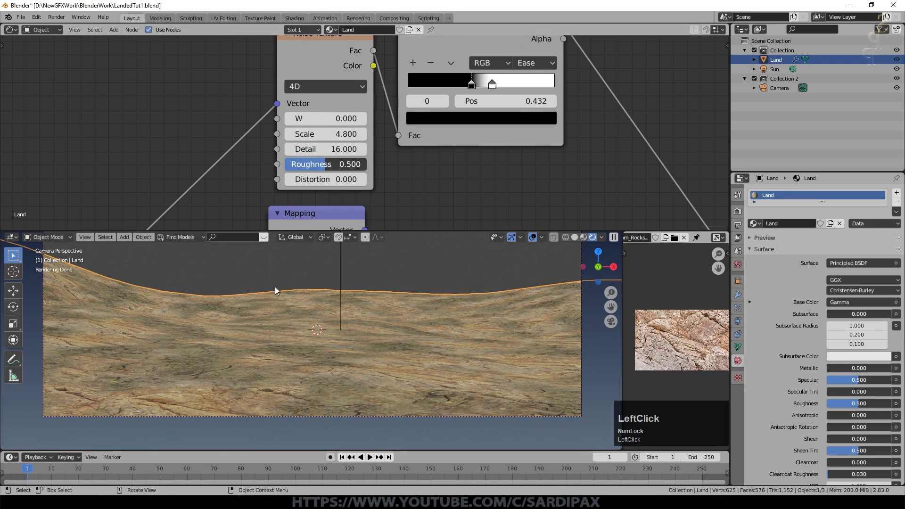
# Duplicate the B-Spline ColorRamp below the Mix node and connect the Ground-9565.jpg Color output to its Fac
pyautogui.moveTo(497, 194); pyautogui.dragTo(257, 112, button='middle')
pyautogui.scroll(-5, 321, 121)
pyautogui.keyDown('shift'); pyautogui.moveTo(474, 200); pyautogui.dragTo(368, 115, button='middle'); pyautogui.keyUp('shift')
pyautogui.scroll(-3, 367, 115)
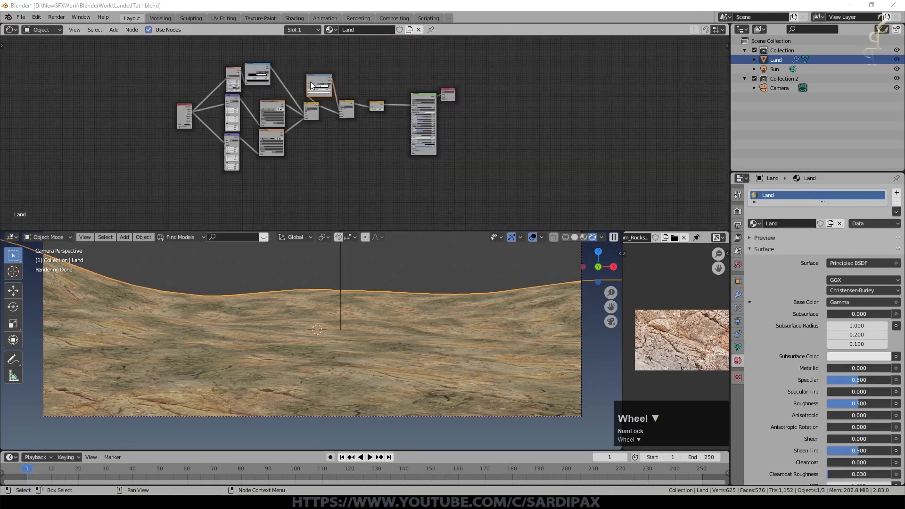
pyautogui.click(310, 67)
pyautogui.press('g')
pyautogui.click(313, 147)
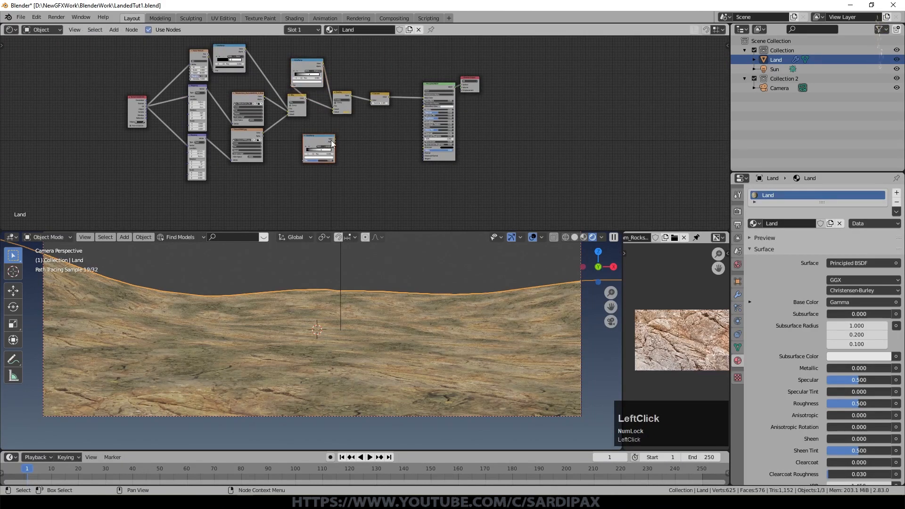
pyautogui.scroll(6, 342, 138)
pyautogui.moveTo(342, 138); pyautogui.dragTo(299, 132, button='middle')
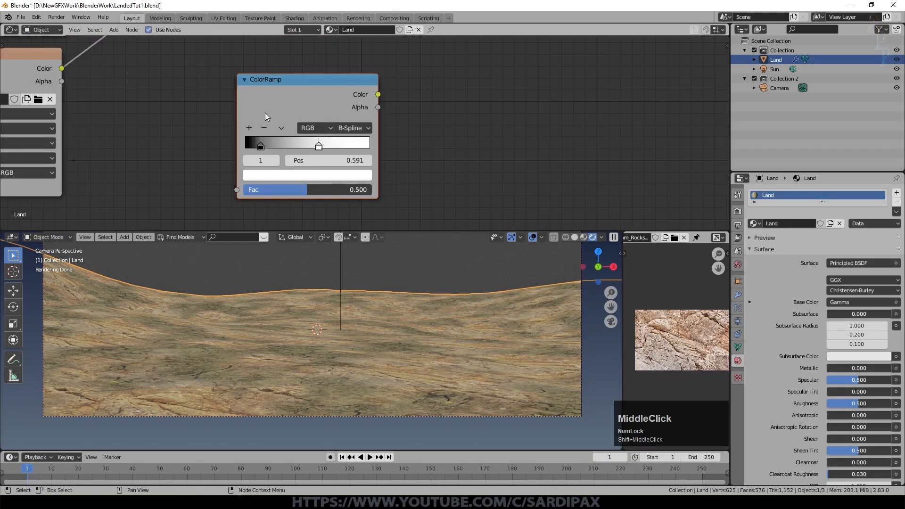
pyautogui.scroll(-2, 89, 97)
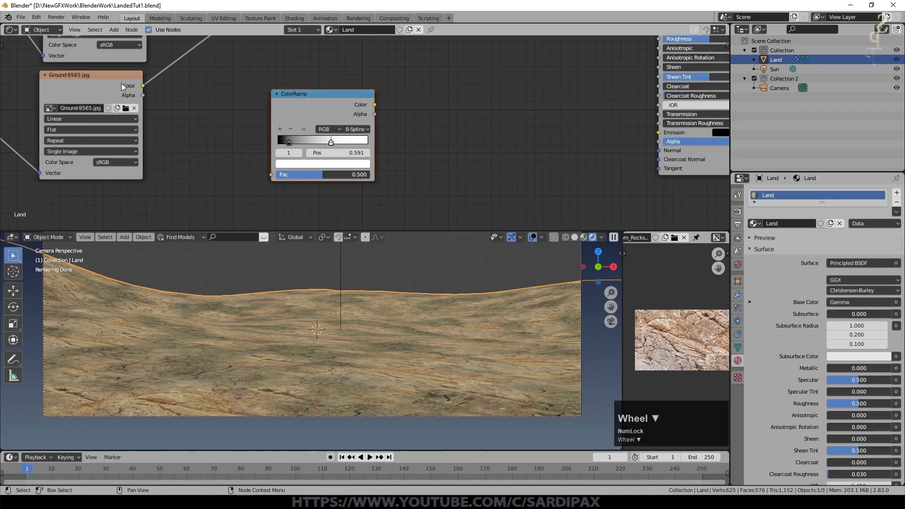
pyautogui.moveTo(143, 86); pyautogui.dragTo(272, 175)
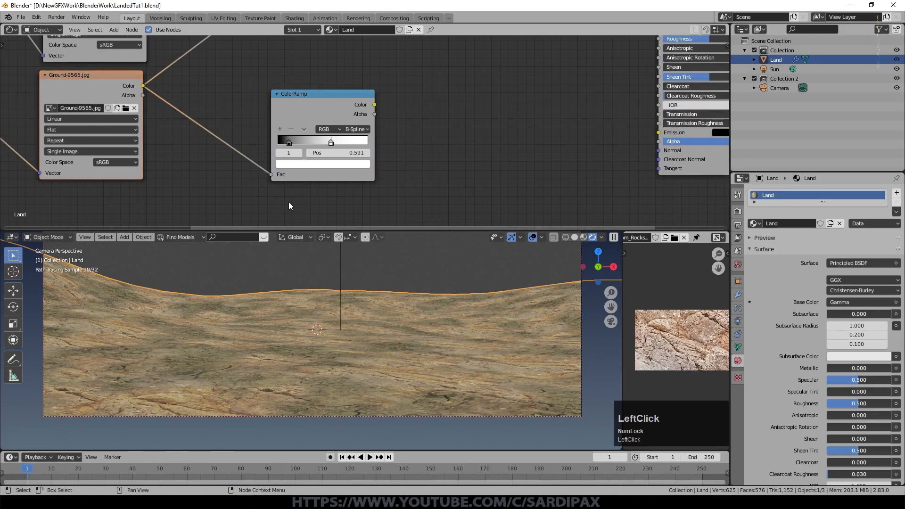
# Add a Bump node with its Height driven by the new ColorRamp and connect it to the Principled BSDF's Normal
pyautogui.click(114, 30)
pyautogui.moveTo(141, 101)
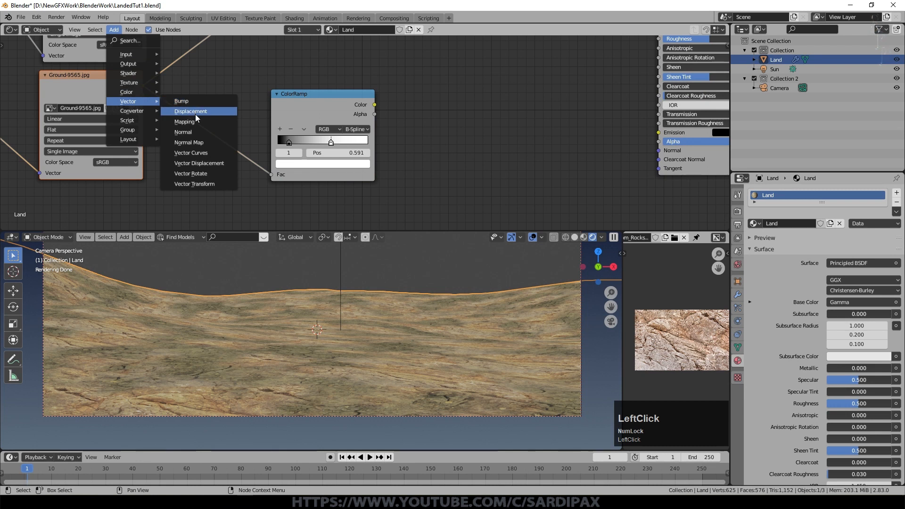
pyautogui.click(203, 101)
pyautogui.click(401, 90)
pyautogui.scroll(1, 377, 102)
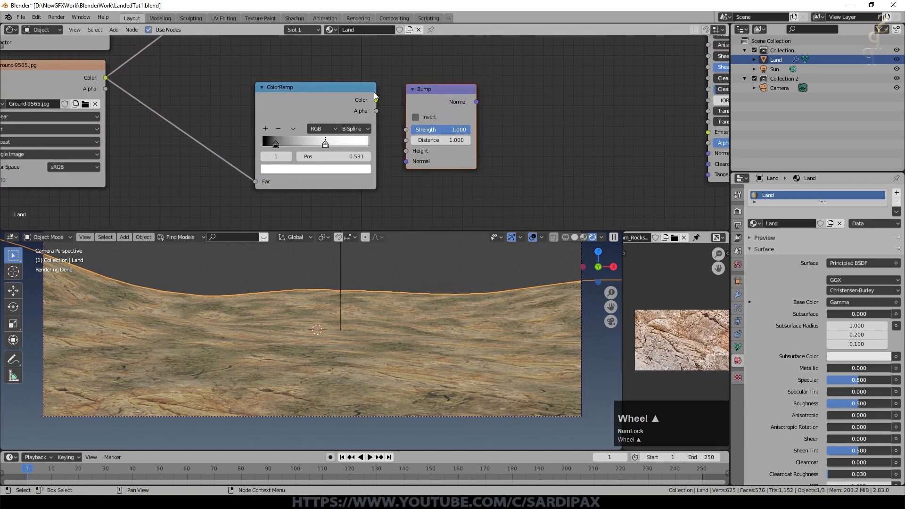
pyautogui.moveTo(378, 103); pyautogui.dragTo(407, 151)
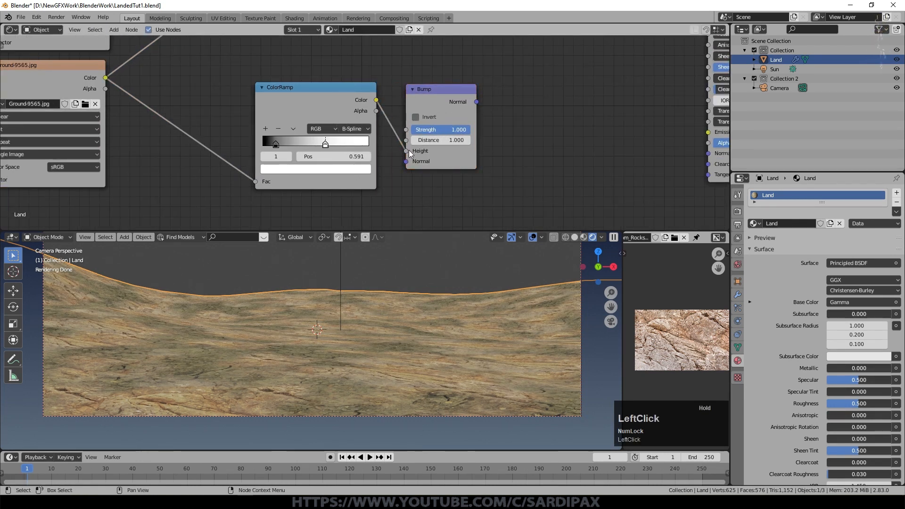
pyautogui.moveTo(467, 111); pyautogui.dragTo(327, 119, button='middle')
pyautogui.moveTo(336, 110); pyautogui.dragTo(574, 162)
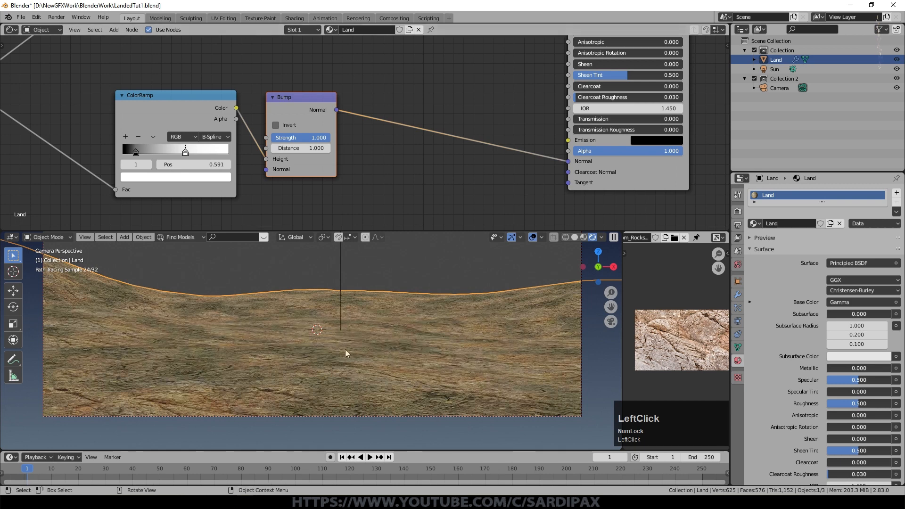
# Compare the terrain with the Bump link and then the Base Color link unplugged, restoring both connections
pyautogui.scroll(2, 460, 365)
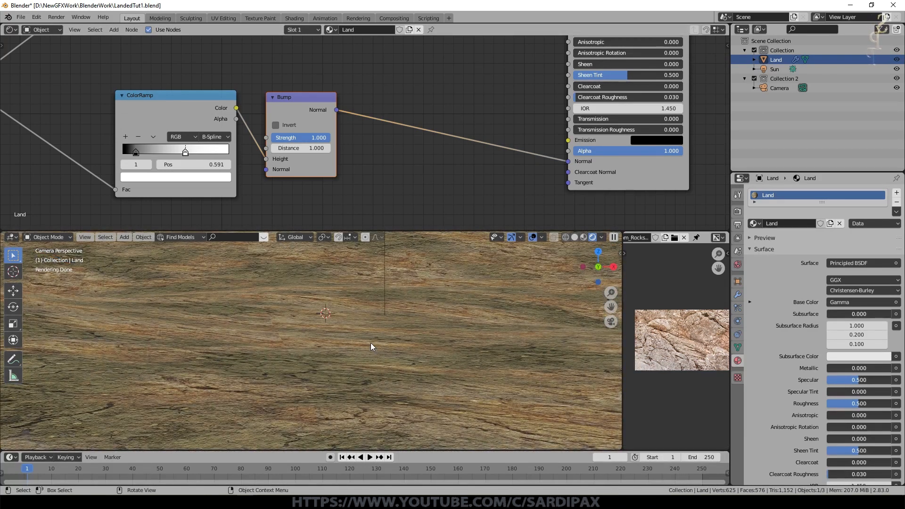
pyautogui.moveTo(569, 161); pyautogui.dragTo(489, 170)
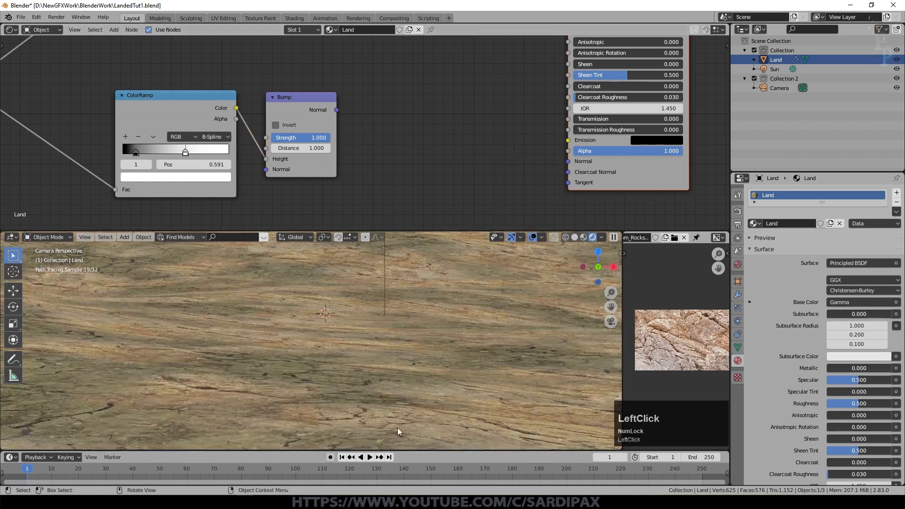
pyautogui.scroll(-4, 403, 165)
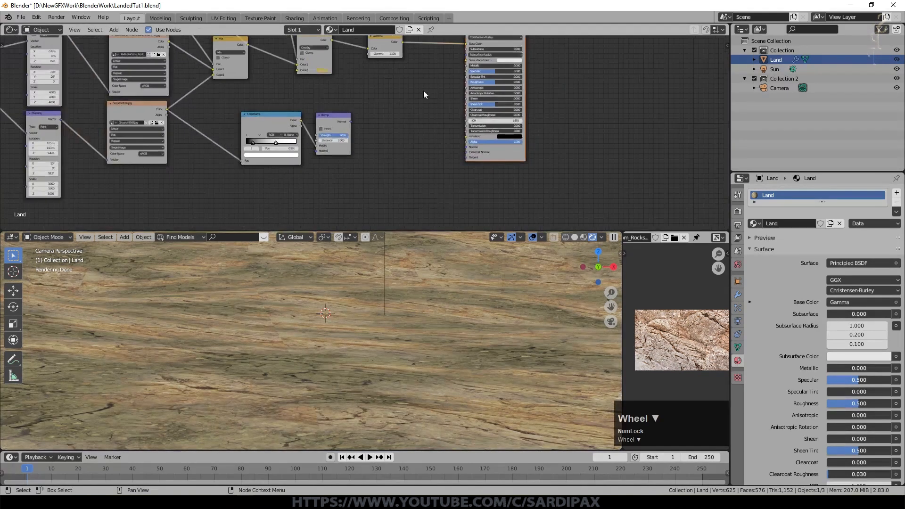
pyautogui.moveTo(465, 44); pyautogui.dragTo(448, 102)
pyautogui.scroll(2, 383, 317)
pyautogui.moveTo(351, 121); pyautogui.dragTo(466, 146)
pyautogui.scroll(-2, 381, 335)
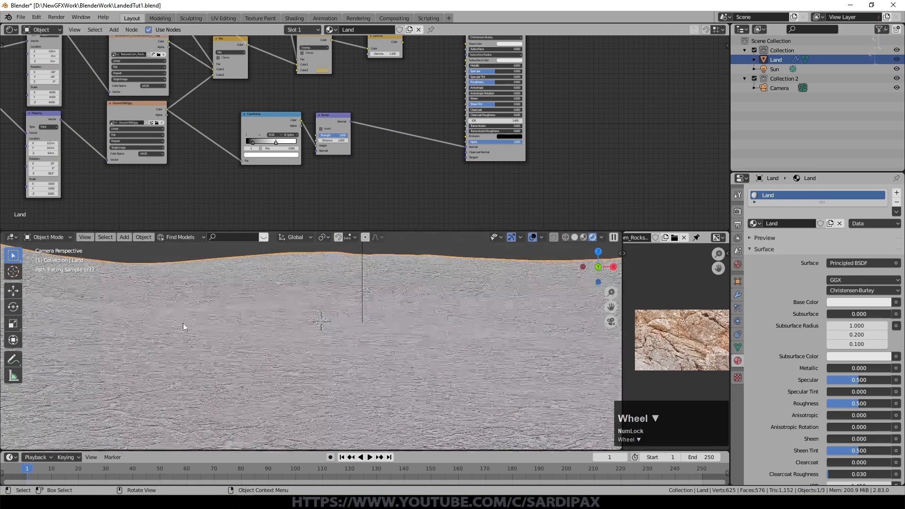
pyautogui.scroll(4, 346, 316)
pyautogui.moveTo(402, 41); pyautogui.dragTo(387, 102, button='middle')
pyautogui.moveTo(387, 103); pyautogui.dragTo(451, 106)
pyautogui.scroll(-3, 325, 264)
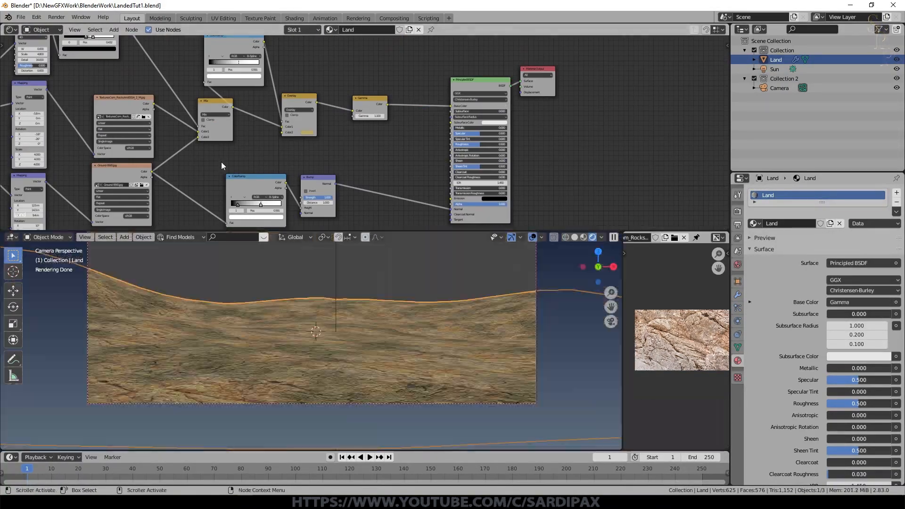
# Try to raise the Bump node's Strength
pyautogui.scroll(1, 361, 193)
pyautogui.keyDown('shift'); pyautogui.moveTo(362, 193); pyautogui.dragTo(377, 145, button='middle'); pyautogui.keyUp('shift')
pyautogui.scroll(2, 338, 154)
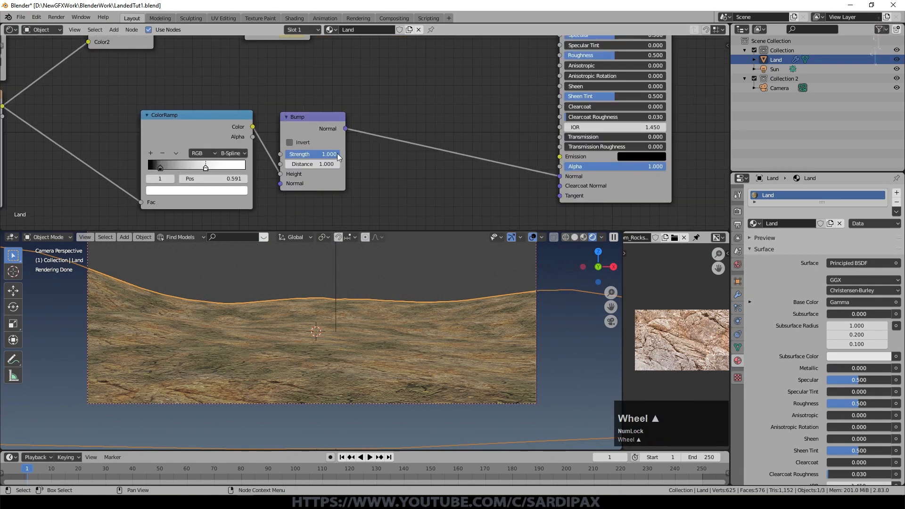
pyautogui.moveTo(333, 154)
pyautogui.mouseDown()
pyautogui.moveTo(318, 154)
pyautogui.moveTo(342, 154)
pyautogui.mouseUp()
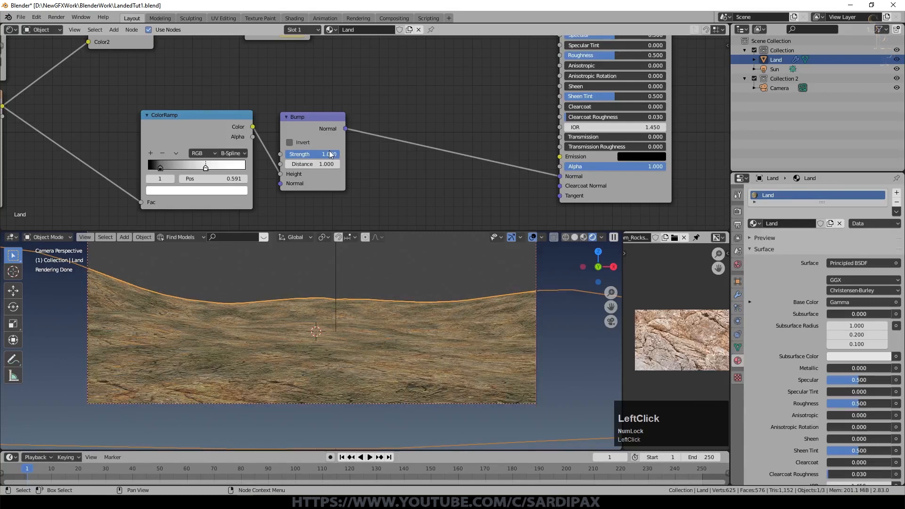
# Move the bump ramp's black stop near the start and its white stop to 0.155, and save the file
pyautogui.scroll(1, 72, 143)
pyautogui.moveTo(71, 143); pyautogui.dragTo(244, 111, button='middle')
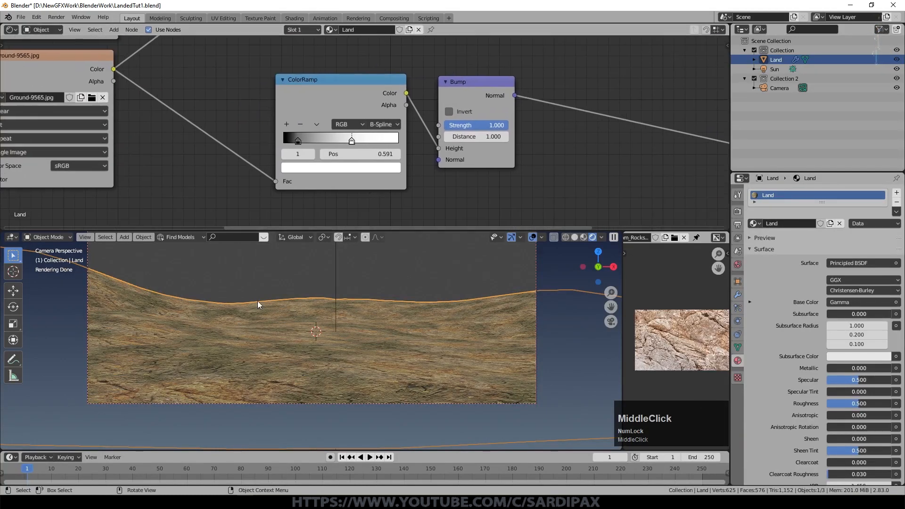
pyautogui.scroll(2, 264, 324)
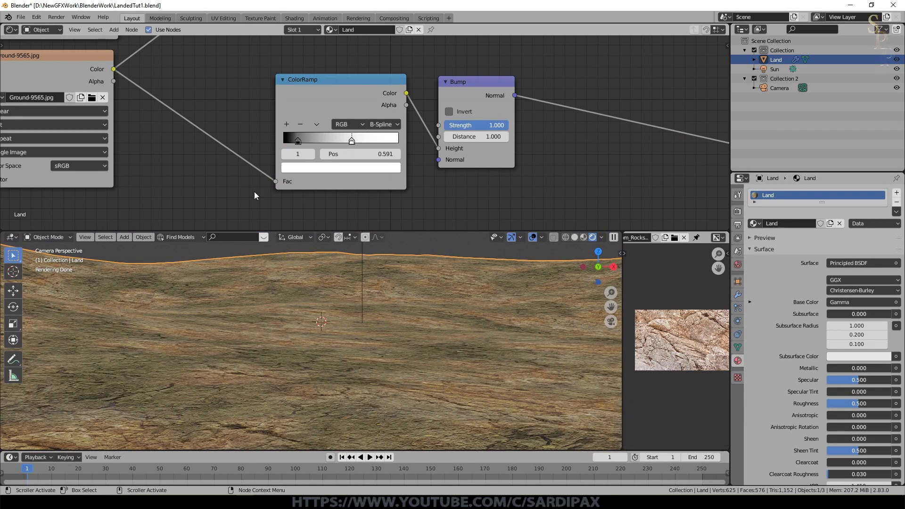
pyautogui.moveTo(350, 140); pyautogui.dragTo(297, 141)
pyautogui.hotkey('ctrl', 's')
pyautogui.scroll(2, 184, 326)
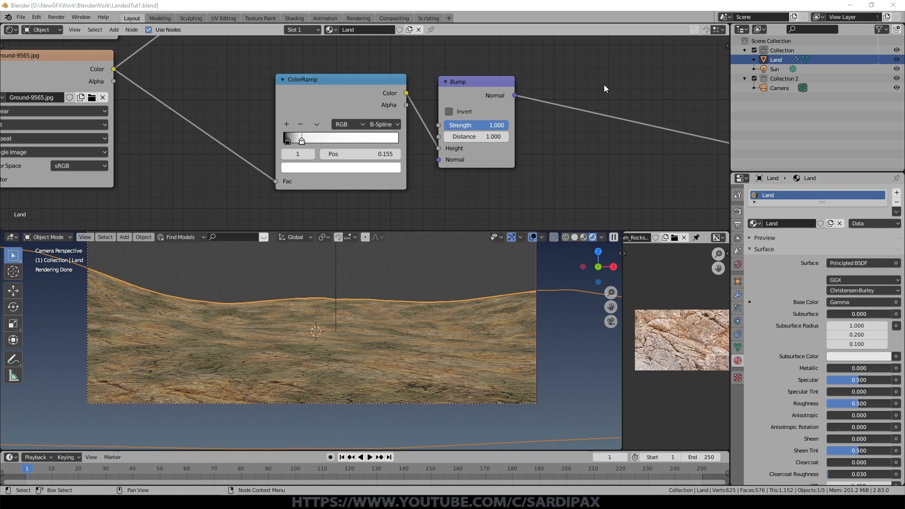
# Duplicate the Noise Texture node below the Material Output and connect the texture coordinates to its Vector input
pyautogui.press('Home')
pyautogui.hotkey('shift', 'd')
pyautogui.click(438, 155)
pyautogui.scroll(11, 432, 141)
pyautogui.scroll(-5, 367, 138)
pyautogui.scroll(-5, 198, 141)
pyautogui.moveTo(43, 146); pyautogui.dragTo(387, 161)
pyautogui.scroll(5, 479, 134)
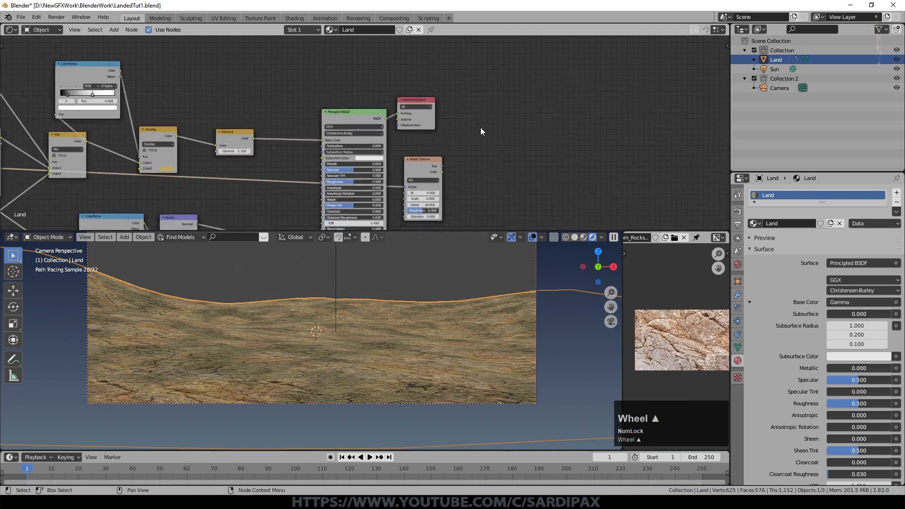
# Add a Math node beside the duplicated Noise Texture, below the Material Output
pyautogui.click(460, 85)
pyautogui.keyDown('shift'); pyautogui.moveTo(363, 136); pyautogui.dragTo(403, 109, button='middle'); pyautogui.keyUp('shift')
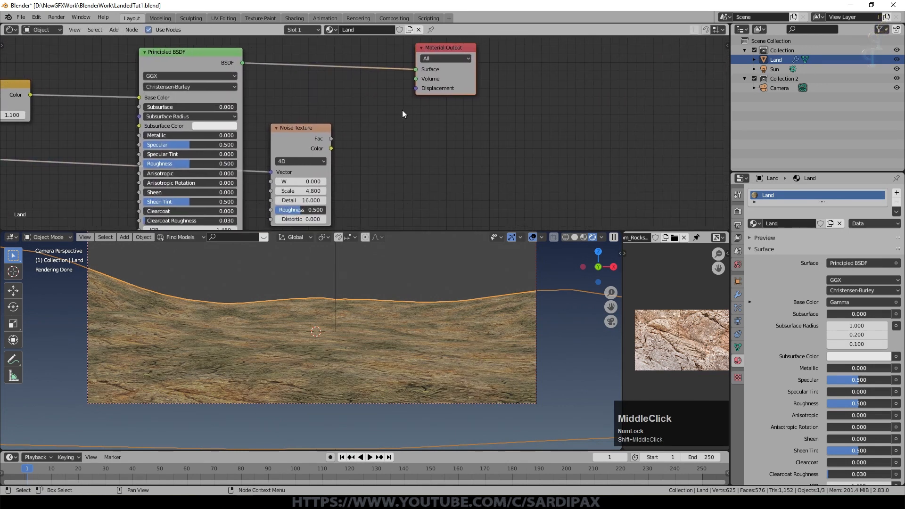
pyautogui.scroll(1, 404, 109)
pyautogui.click(114, 30)
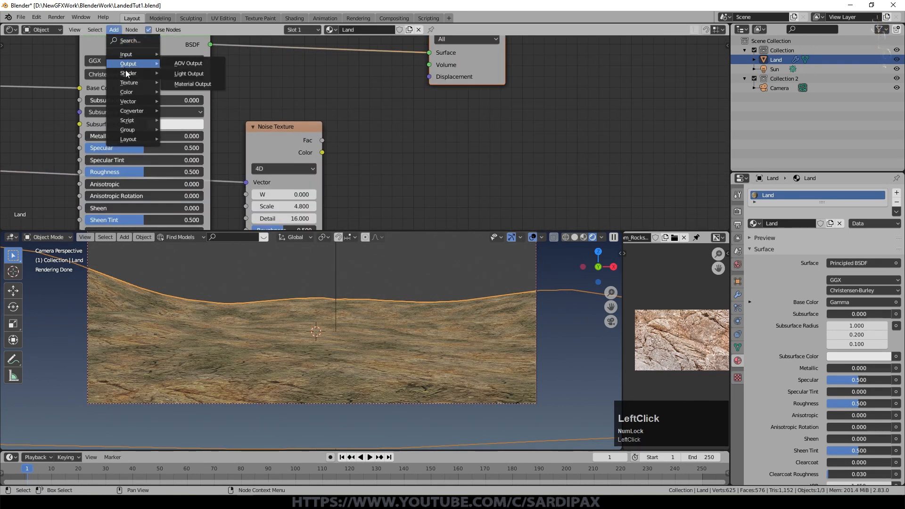
pyautogui.moveTo(134, 112)
pyautogui.click(180, 183)
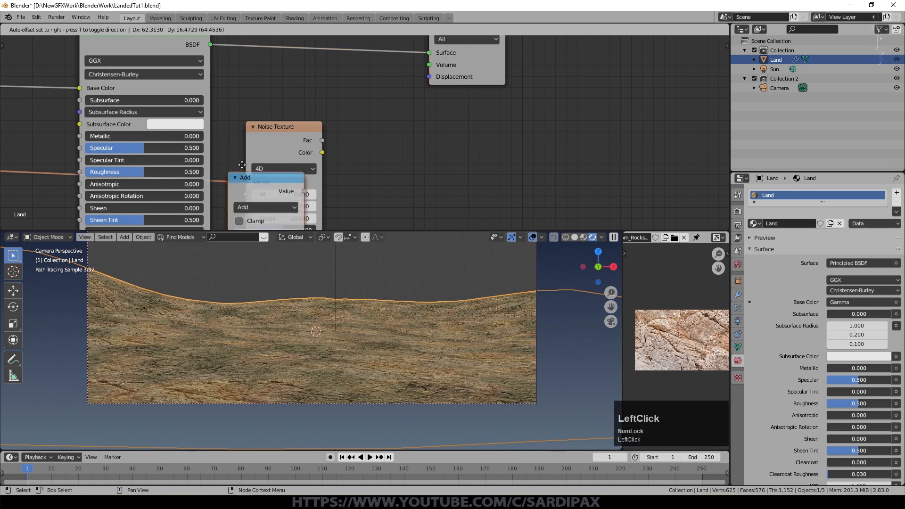
pyautogui.click(387, 144)
# Connect the noise Fac output to the Math node's first Value input and set its operation to Multiply
pyautogui.scroll(1, 345, 134)
pyautogui.moveTo(315, 142); pyautogui.dragTo(355, 171)
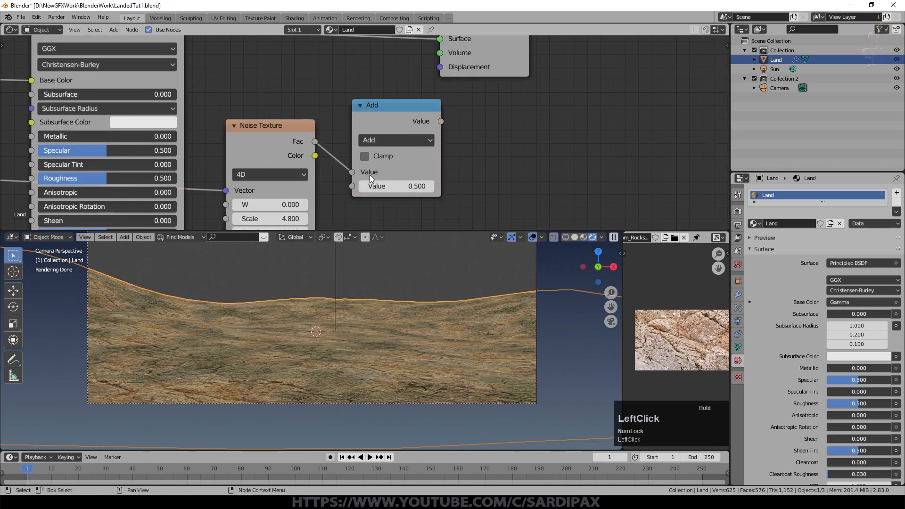
pyautogui.scroll(-1, 476, 92)
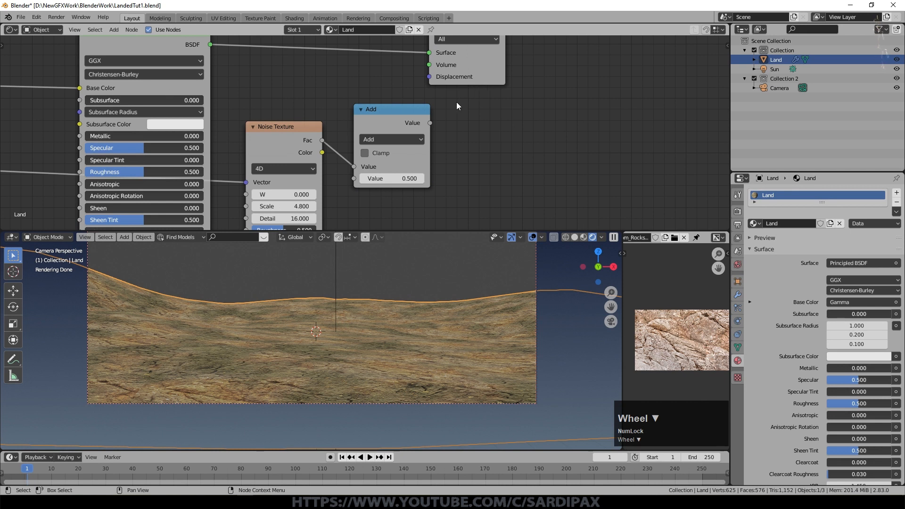
pyautogui.click(394, 139)
pyautogui.click(389, 203)
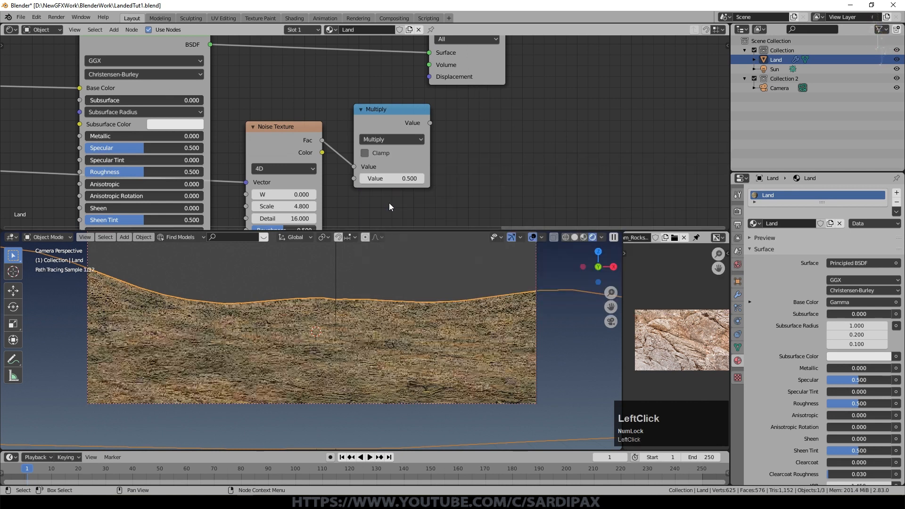
# Set the duplicated Noise Texture's Scale to 750 and its W to 1
pyautogui.moveTo(366, 219); pyautogui.dragTo(400, 141, button='middle')
pyautogui.scroll(1, 400, 141)
pyautogui.click(331, 135)
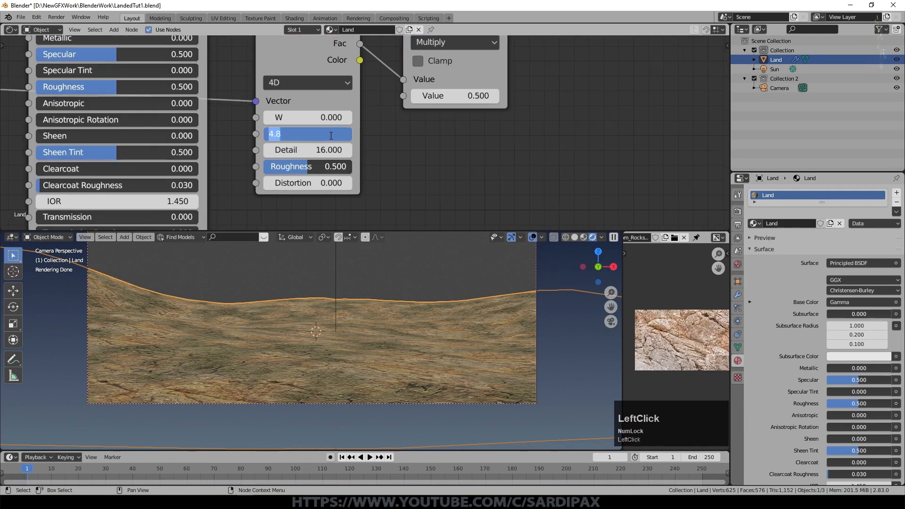
pyautogui.write('750')
pyautogui.press('KP_Enter')
pyautogui.click(330, 150)
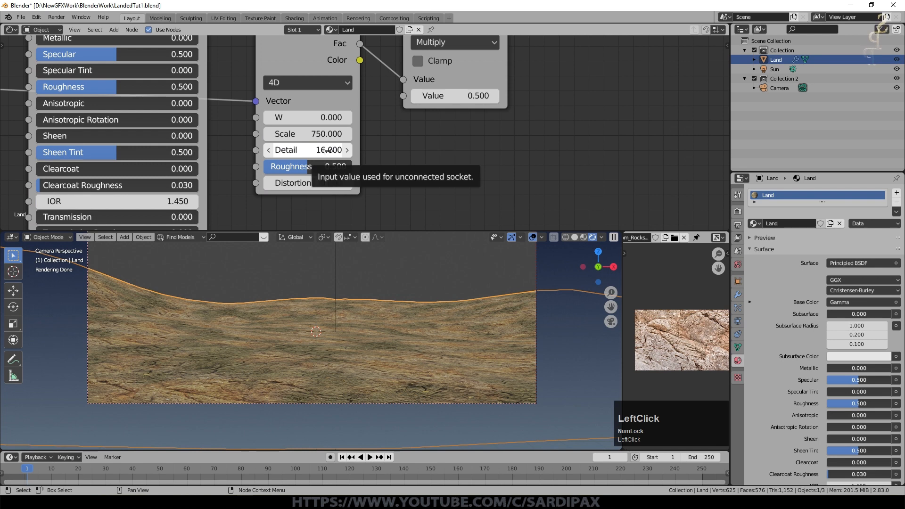
pyautogui.click(308, 167)
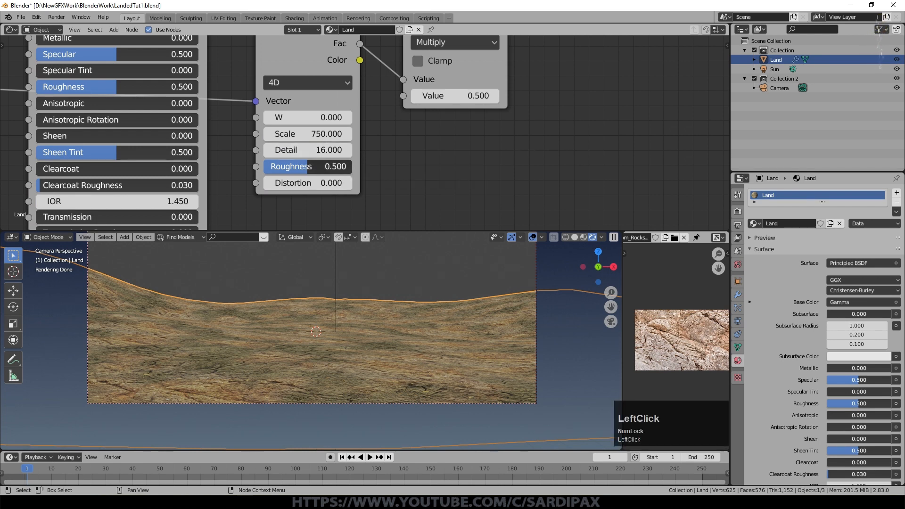
pyautogui.moveTo(308, 168); pyautogui.dragTo(311, 193)
pyautogui.click(307, 118)
pyautogui.write('1')
pyautogui.press('Return')
# Connect the Multiply node's Value to the Displacement input of the Material Output, and save the file
pyautogui.keyDown('shift'); pyautogui.moveTo(362, 134); pyautogui.dragTo(282, 259, button='middle'); pyautogui.keyUp('shift')
pyautogui.scroll(-2, 361, 140)
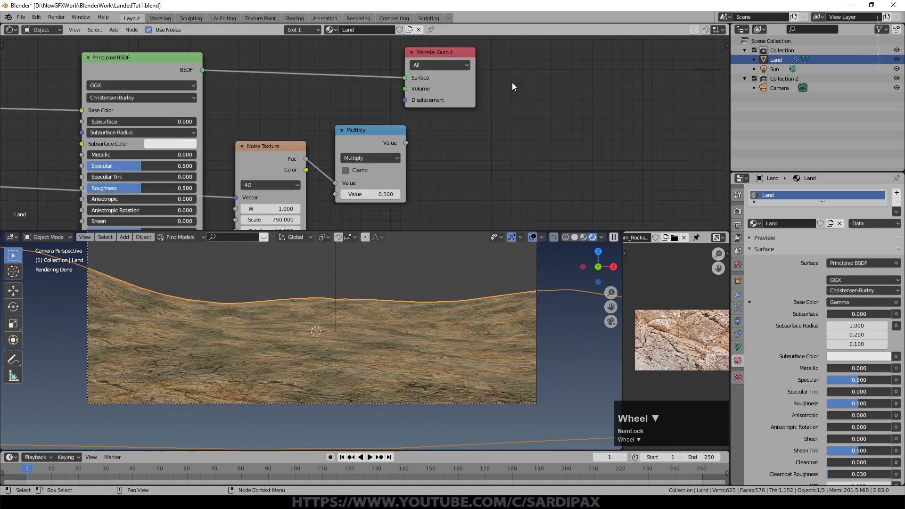
pyautogui.moveTo(399, 112); pyautogui.dragTo(450, 112)
pyautogui.scroll(3, 414, 267)
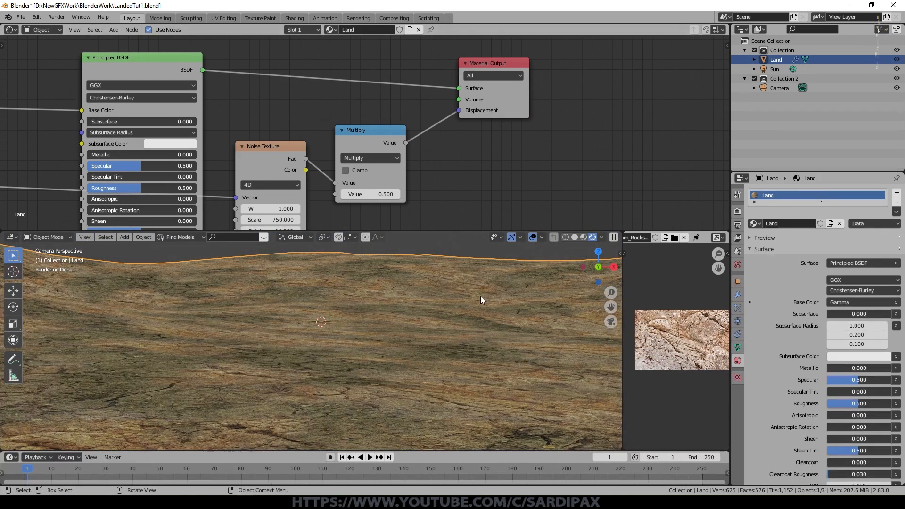
pyautogui.scroll(1, 478, 299)
pyautogui.scroll(1, 458, 391)
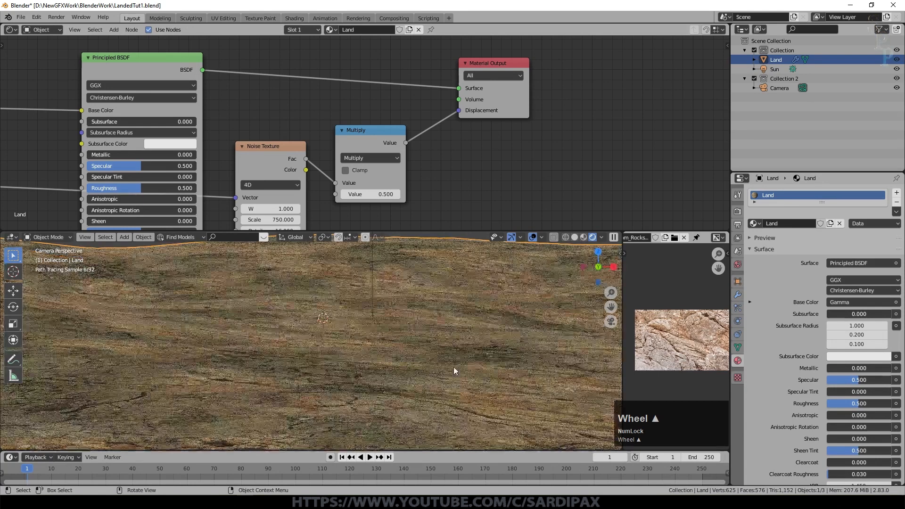
pyautogui.scroll(-2, 453, 365)
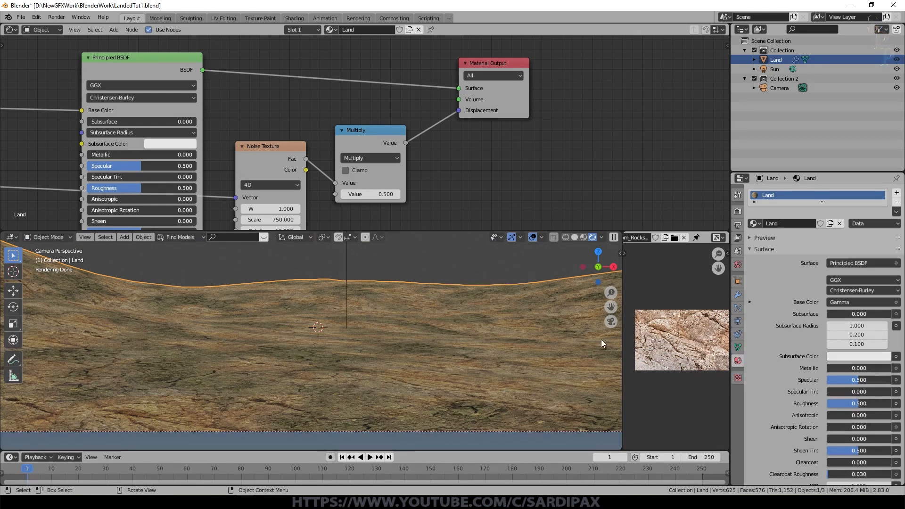
pyautogui.scroll(-2, 495, 336)
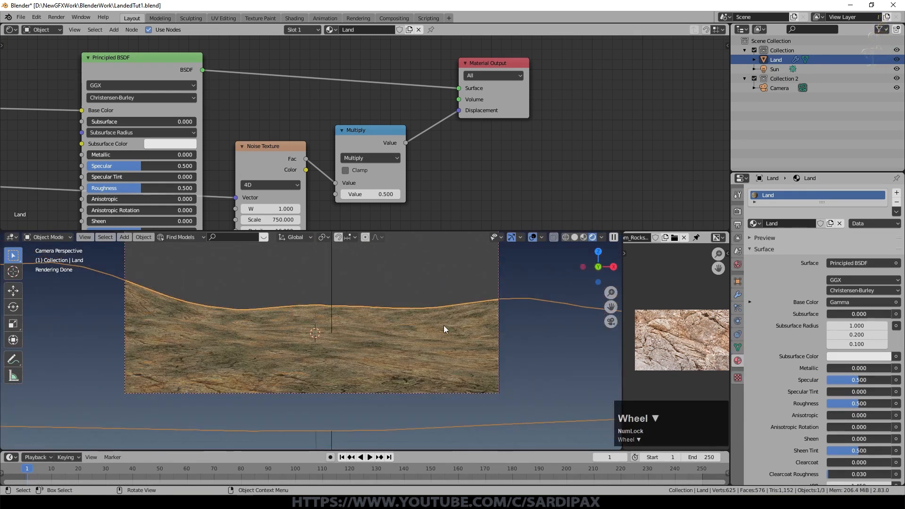
pyautogui.scroll(2, 442, 325)
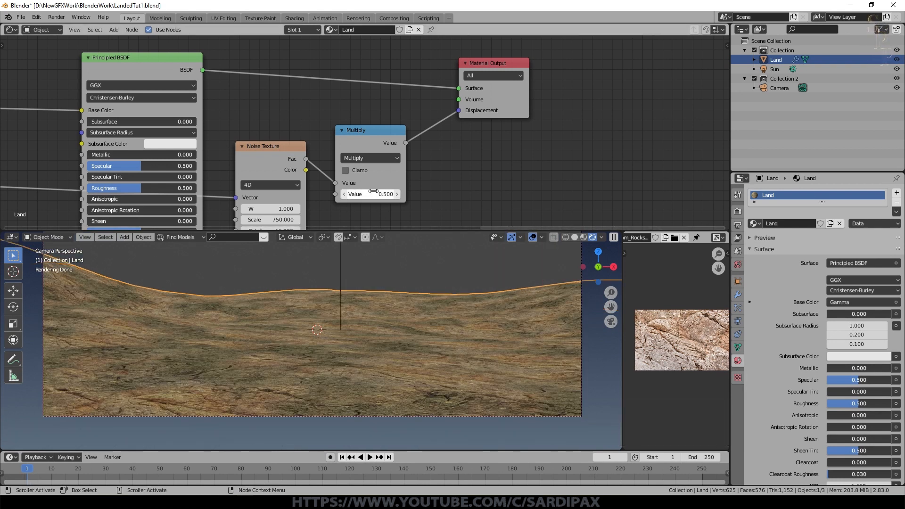
pyautogui.hotkey('ctrl', 's')
# Place the 3D cursor in the empty space in front of the terrain and return to the selection tool
pyautogui.scroll(2, 395, 293)
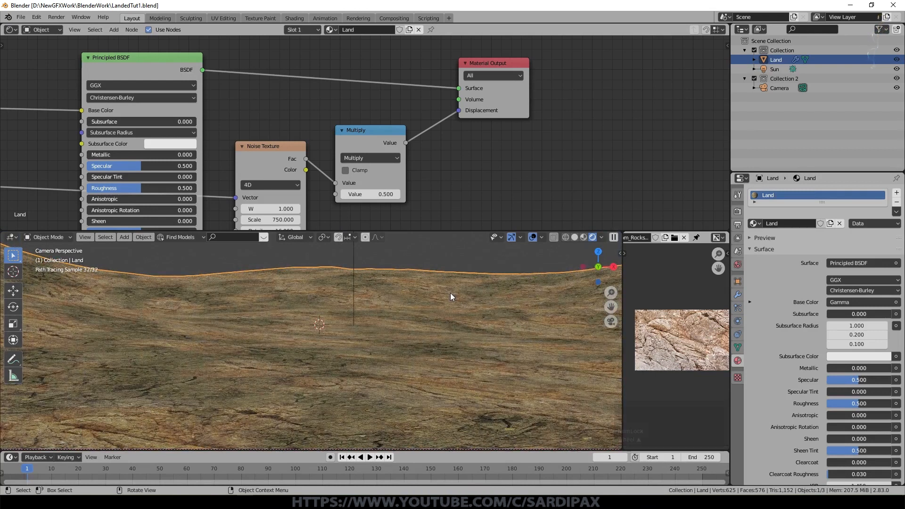
pyautogui.scroll(-5, 451, 296)
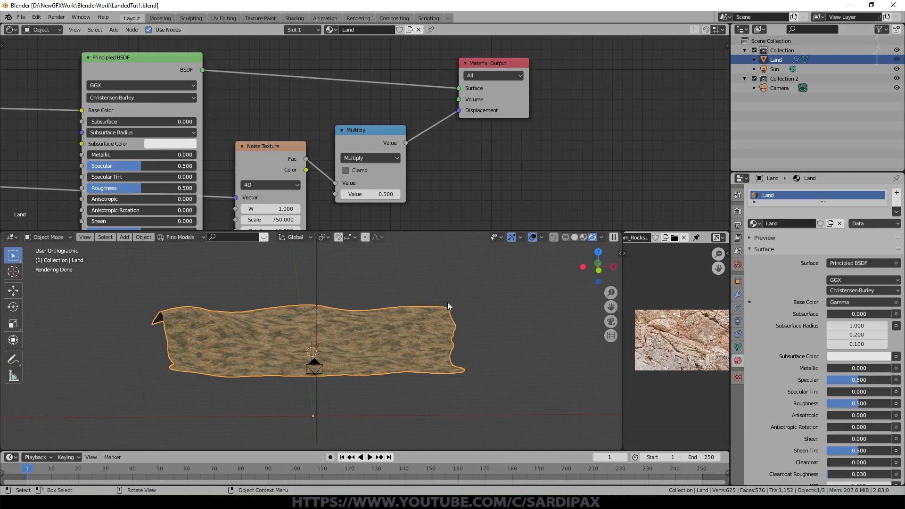
pyautogui.scroll(-1, 448, 304)
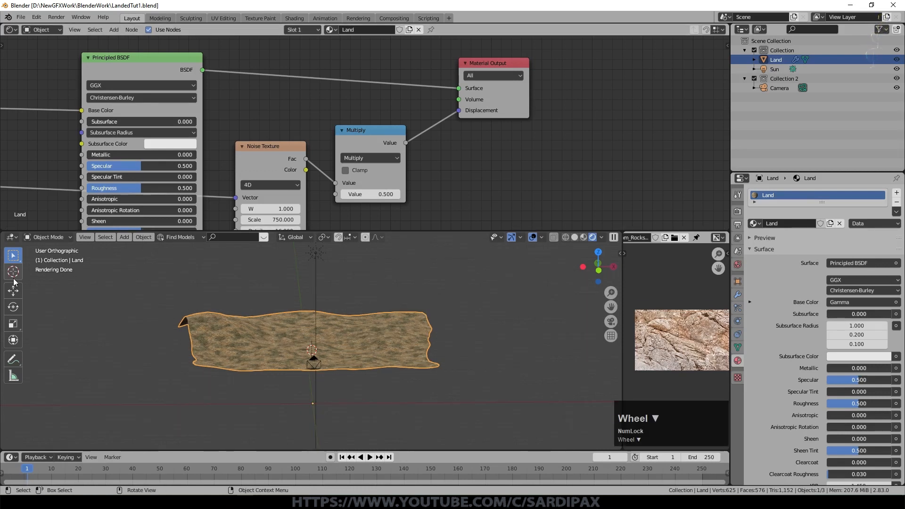
pyautogui.click(13, 271)
pyautogui.click(439, 396)
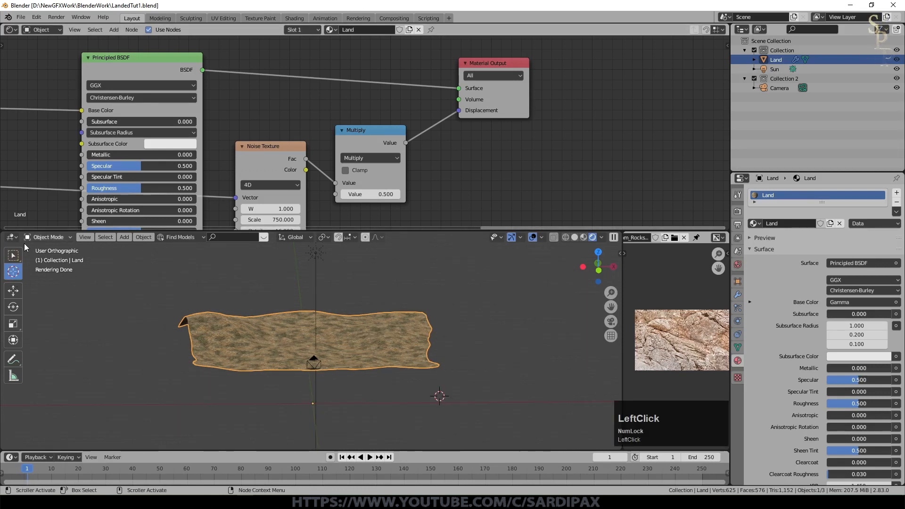
pyautogui.click(13, 255)
# Add a Rock Generator mesh at the 3D cursor and set its Roughness to 2.56
pyautogui.hotkey('shift', 'a')
pyautogui.moveTo(371, 195)
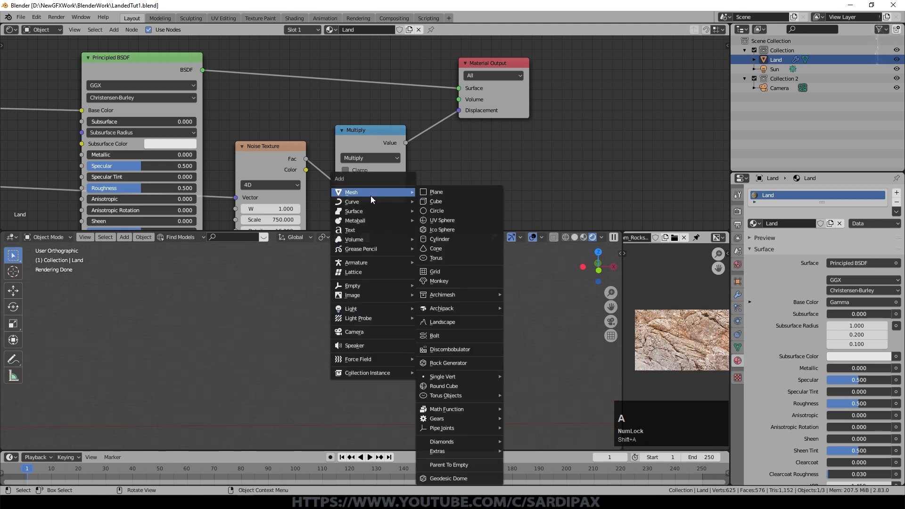
pyautogui.click(451, 363)
pyautogui.scroll(-5, 156, 406)
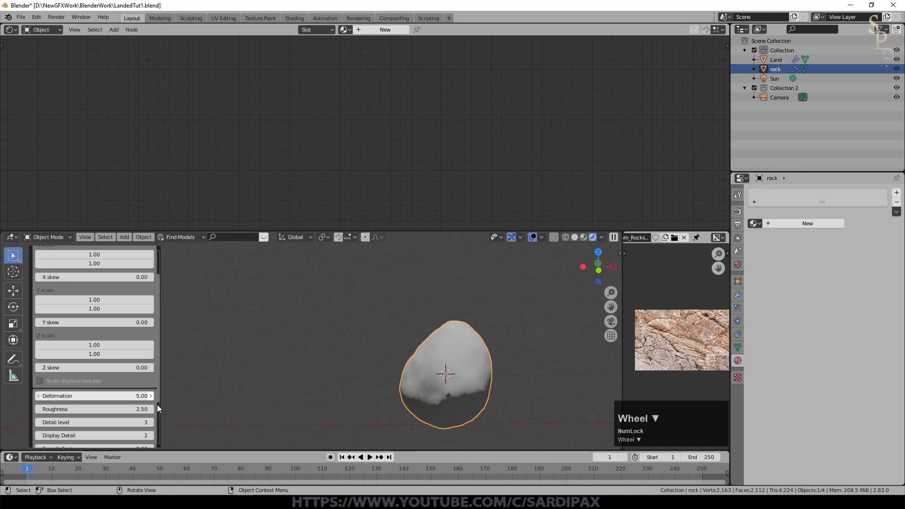
pyautogui.scroll(-2, 110, 354)
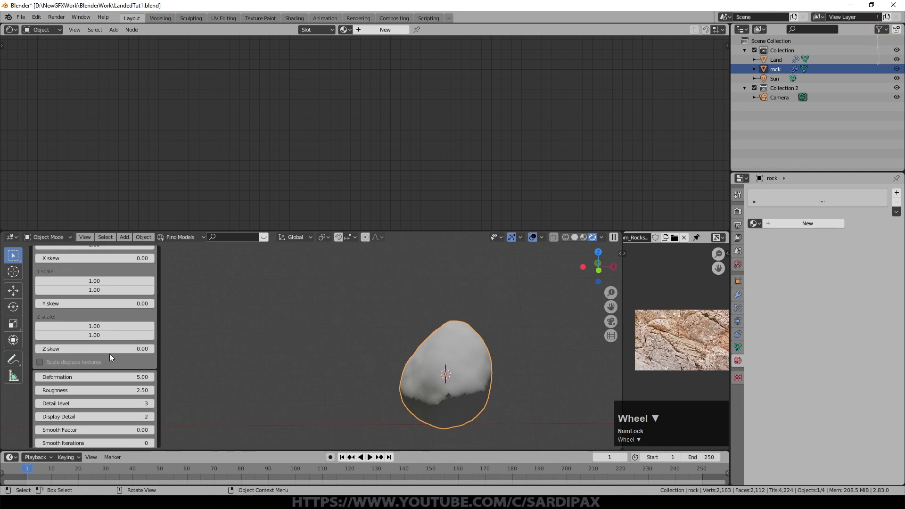
pyautogui.moveTo(144, 391); pyautogui.dragTo(180, 396)
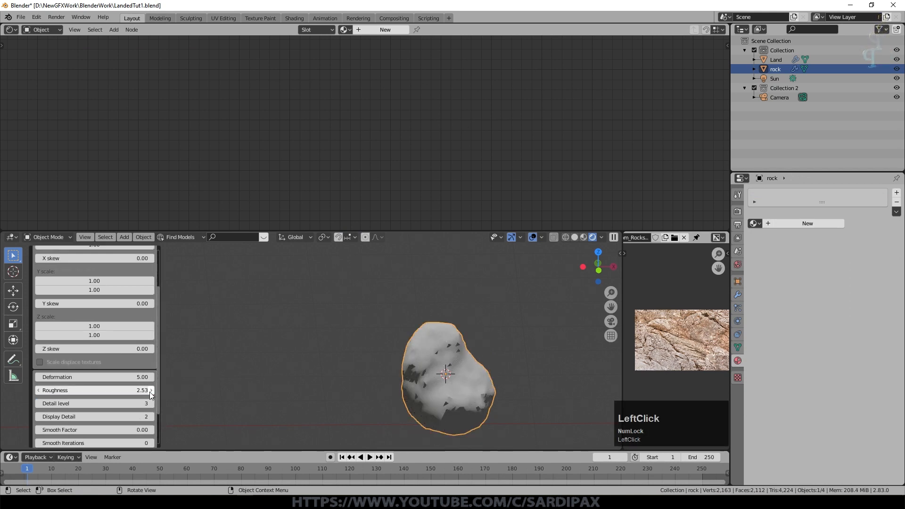
# Switch the viewport to Material Preview shading to inspect the rock
pyautogui.moveTo(524, 372); pyautogui.dragTo(480, 370, button='middle')
pyautogui.click(584, 237)
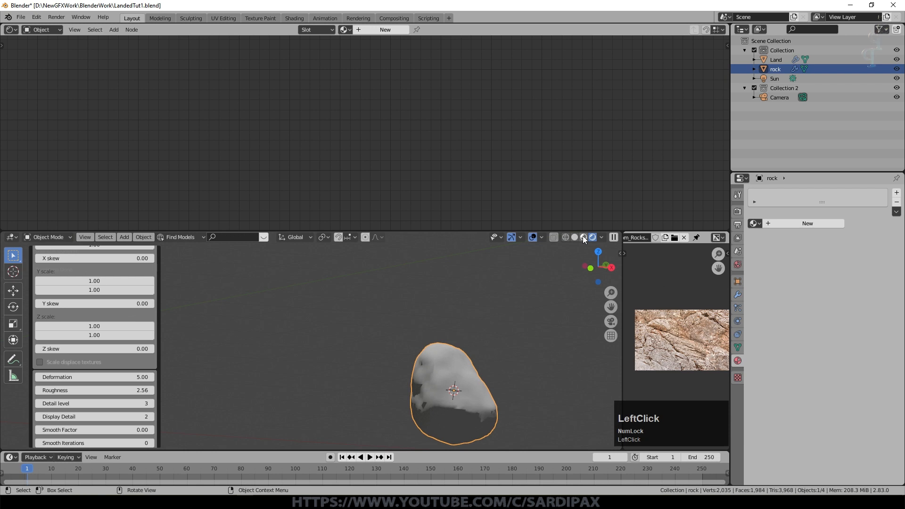
pyautogui.moveTo(471, 335); pyautogui.dragTo(539, 369, button='middle')
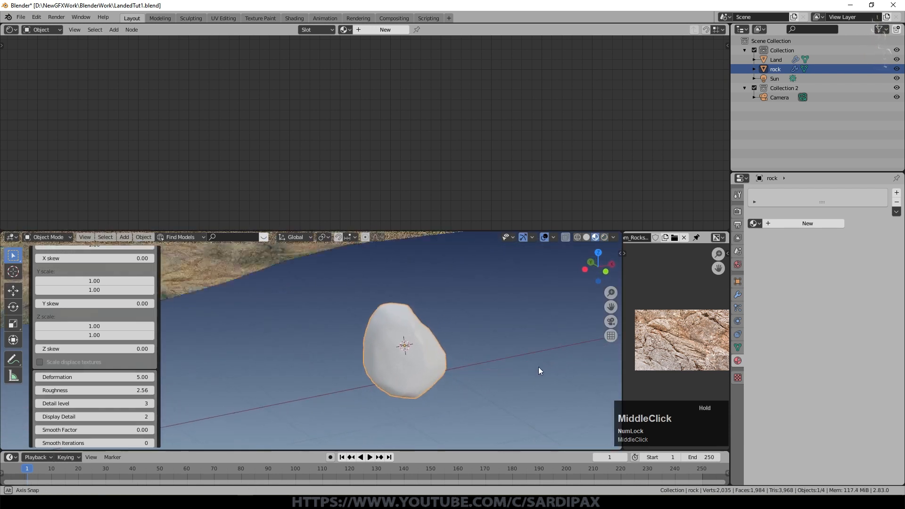
pyautogui.scroll(-2, 376, 317)
pyautogui.scroll(2, 339, 314)
# Set the rock's Detail level to 4 and its Display Detail to 3
pyautogui.scroll(1, 150, 417)
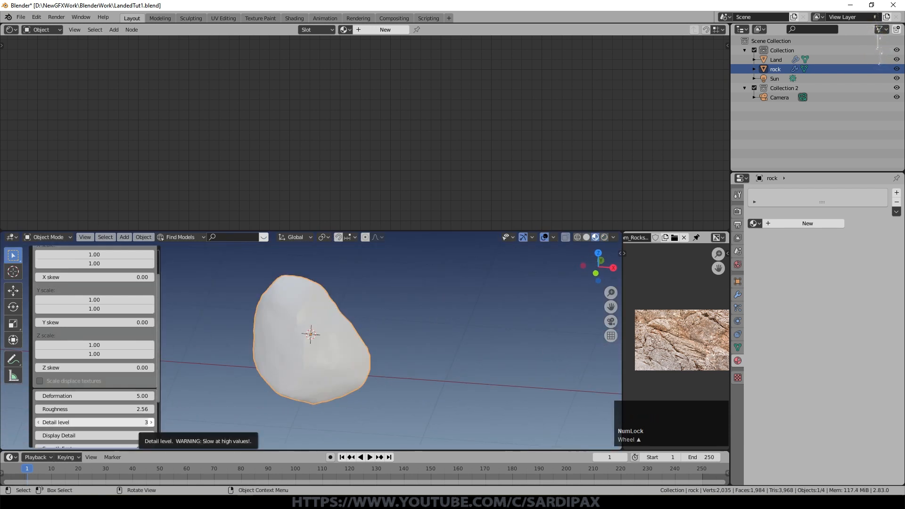
pyautogui.click(152, 422)
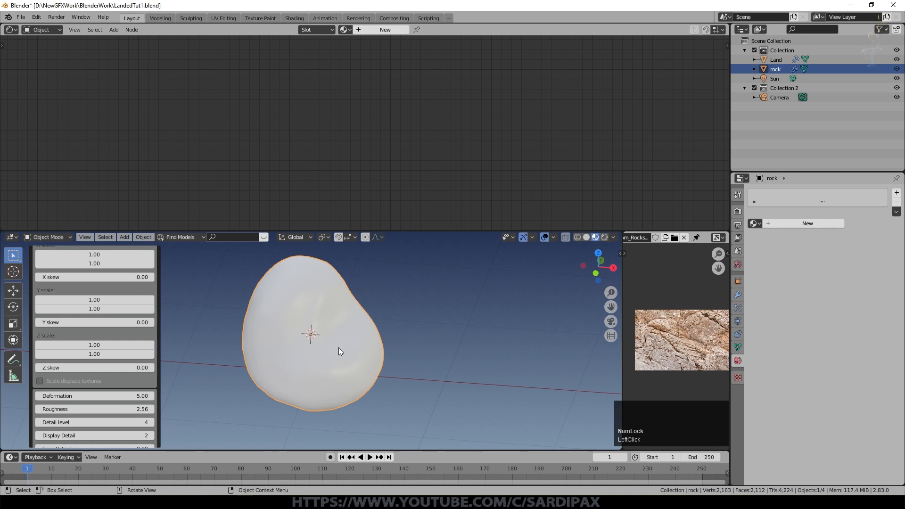
pyautogui.scroll(-1, 94, 277)
pyautogui.scroll(1, 94, 277)
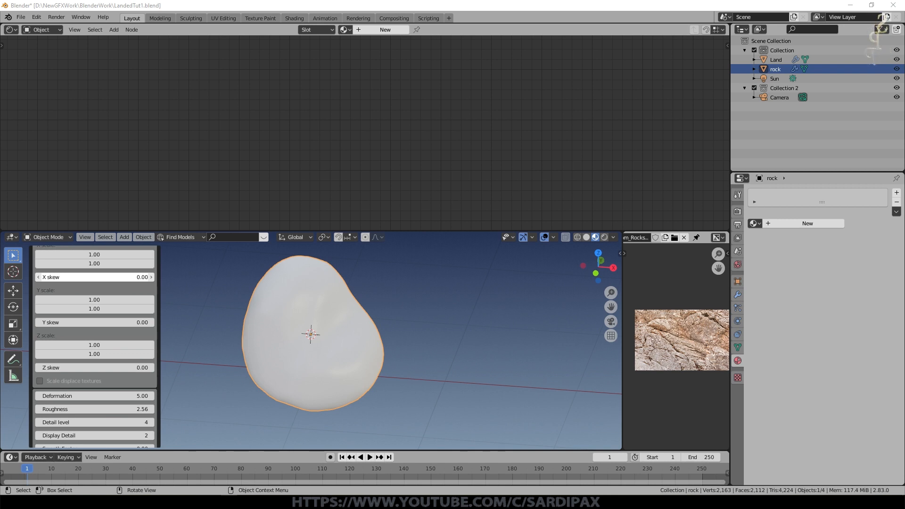
pyautogui.click(151, 436)
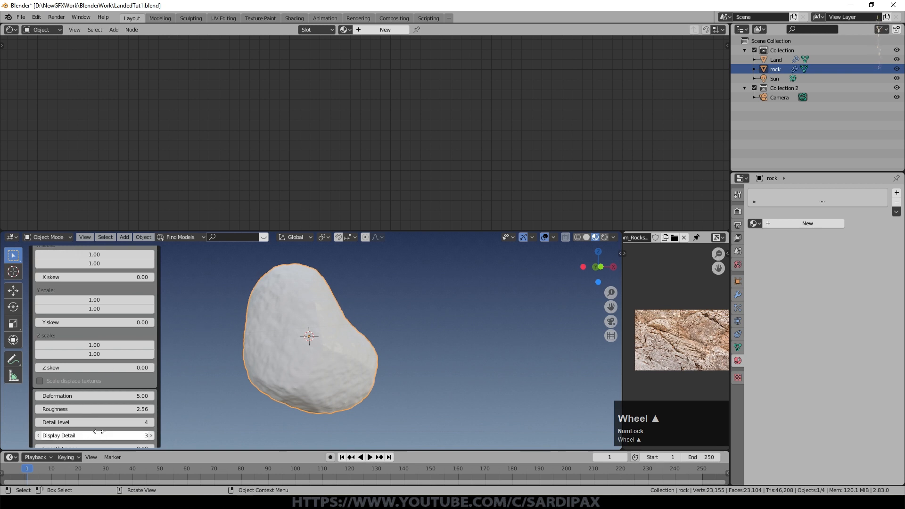
# Try a Display Detail of 4 on the rock and return it to 3
pyautogui.scroll(5, 284, 386)
pyautogui.scroll(-3, 360, 388)
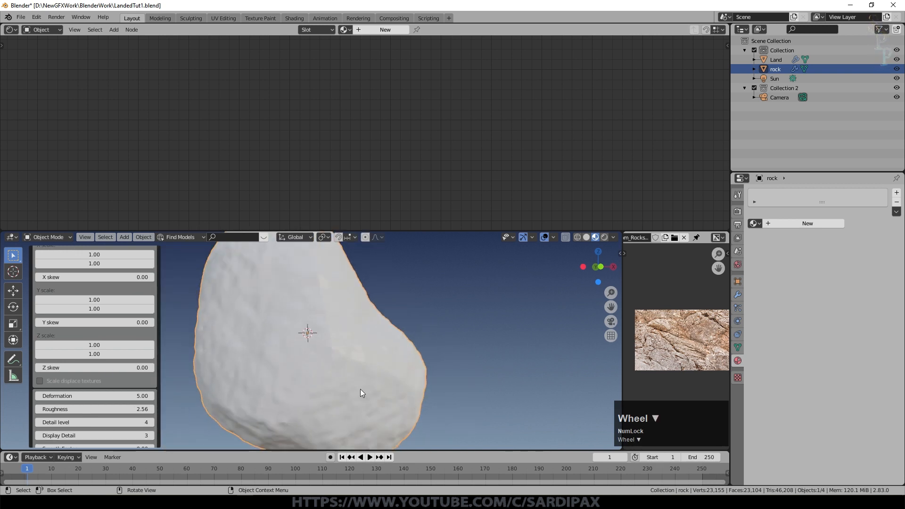
pyautogui.scroll(-2, 357, 394)
pyautogui.scroll(-1, 150, 409)
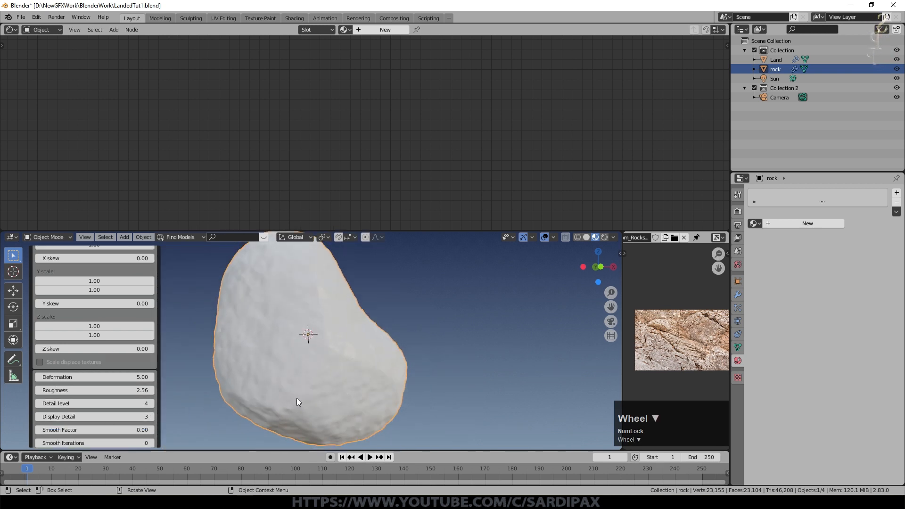
pyautogui.scroll(-1, 233, 385)
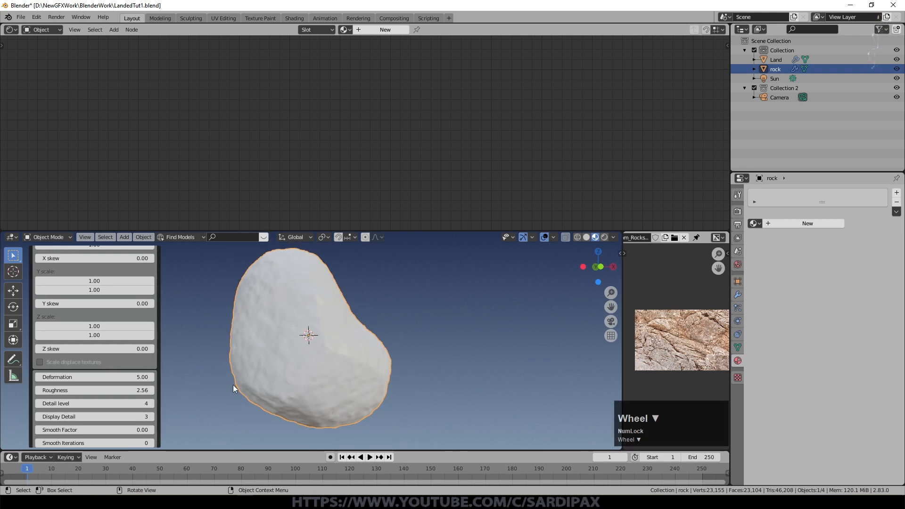
pyautogui.click(151, 418)
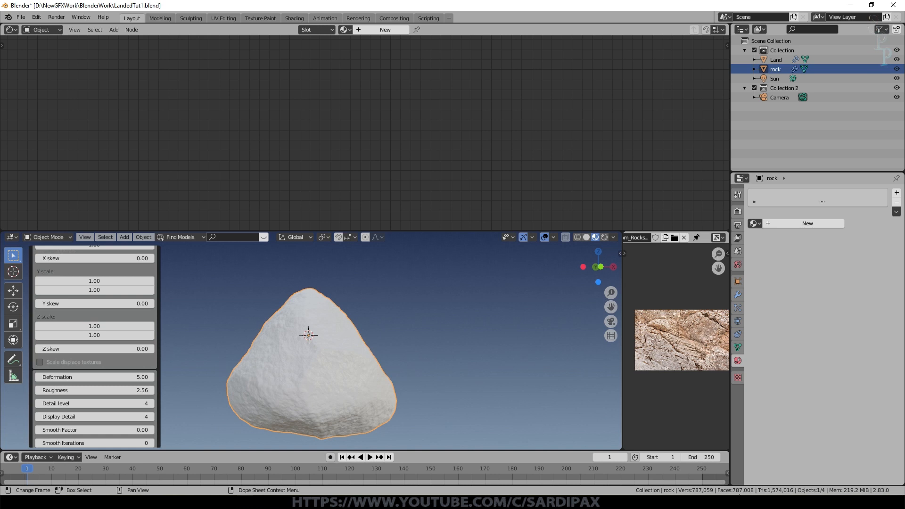
pyautogui.click(38, 417)
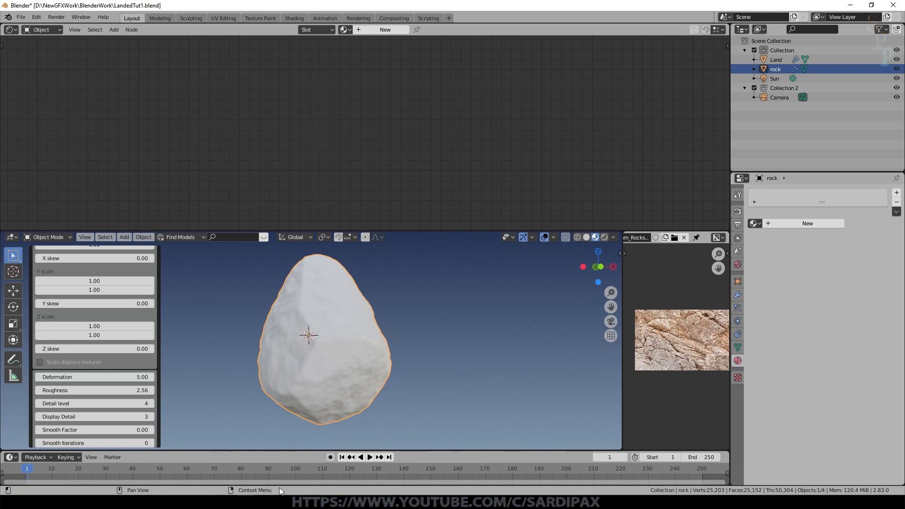
# Set the Rock Generator's number of rocks to 6
pyautogui.middleClick(241, 304)
pyautogui.press('KP_Decimal')
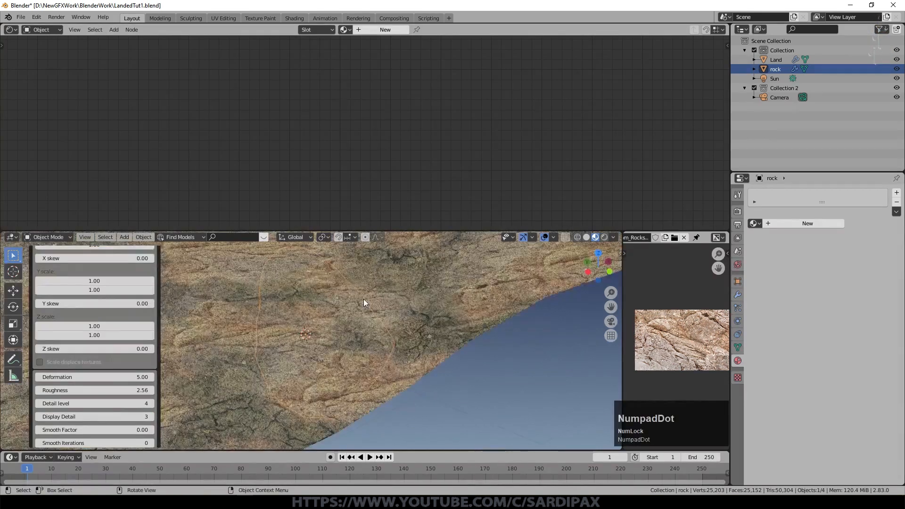
pyautogui.scroll(1, 393, 359)
pyautogui.moveTo(390, 369); pyautogui.dragTo(378, 354, button='middle')
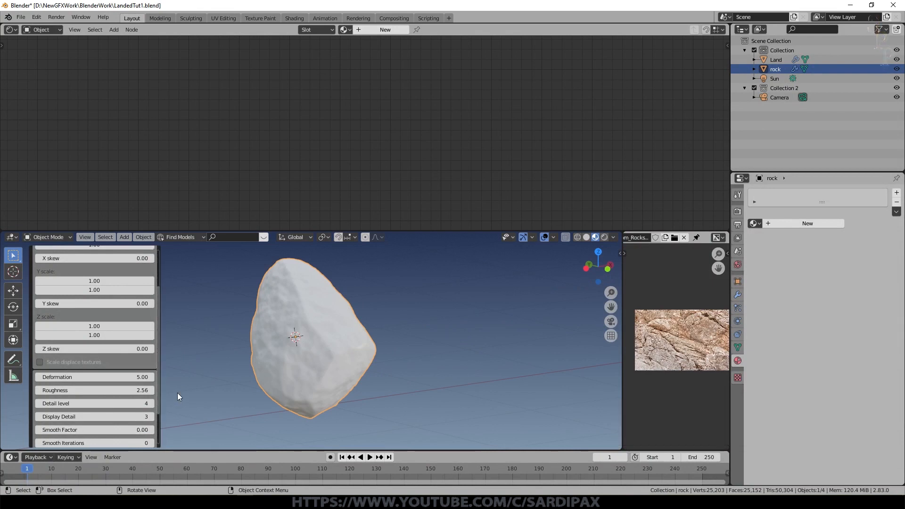
pyautogui.moveTo(177, 392); pyautogui.dragTo(370, 340, button='middle')
pyautogui.scroll(3, 118, 298)
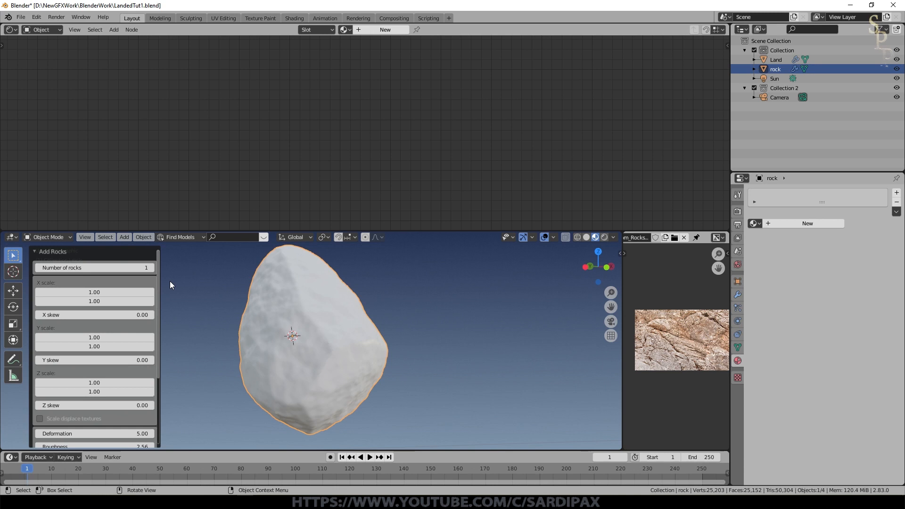
pyautogui.click(151, 267)
pyautogui.click(150, 268)
pyautogui.click(151, 267)
pyautogui.click(151, 268)
pyautogui.click(151, 268)
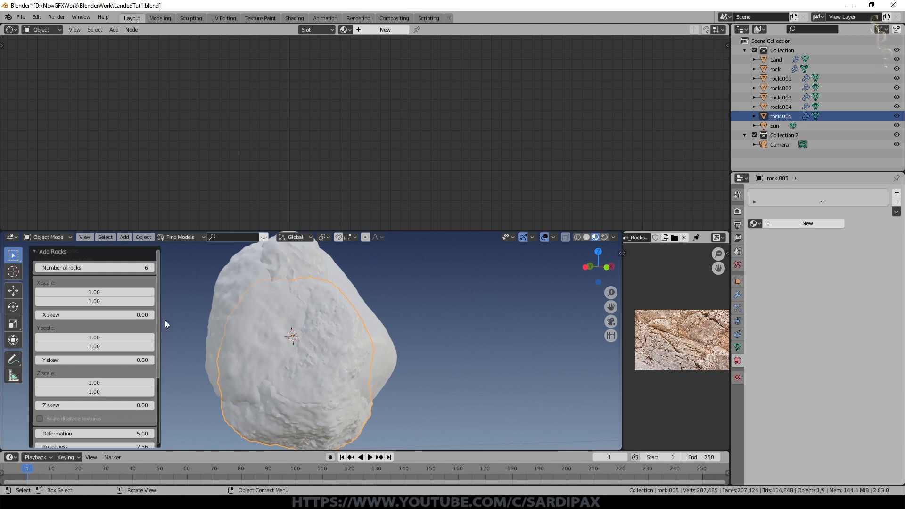
# Move the six overlapping rocks apart so they stand side by side in a row
pyautogui.scroll(-2, 239, 368)
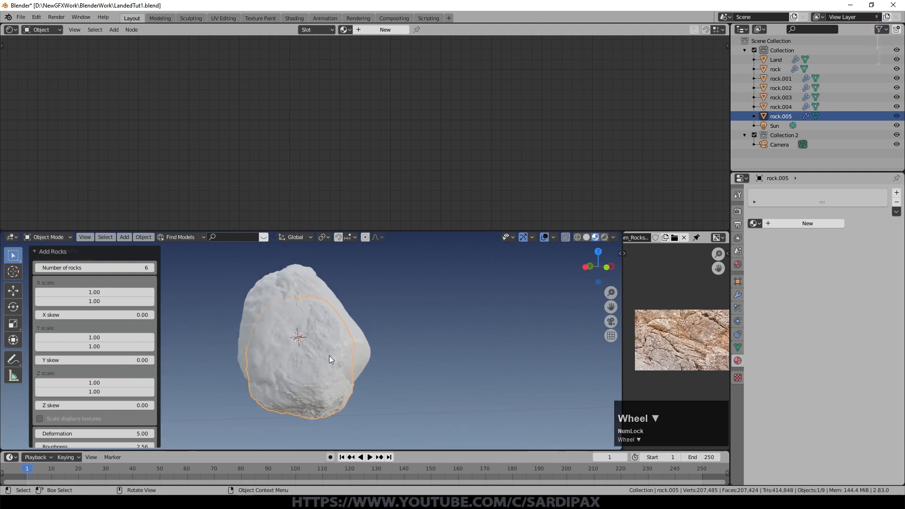
pyautogui.press('g')
pyautogui.click(491, 343)
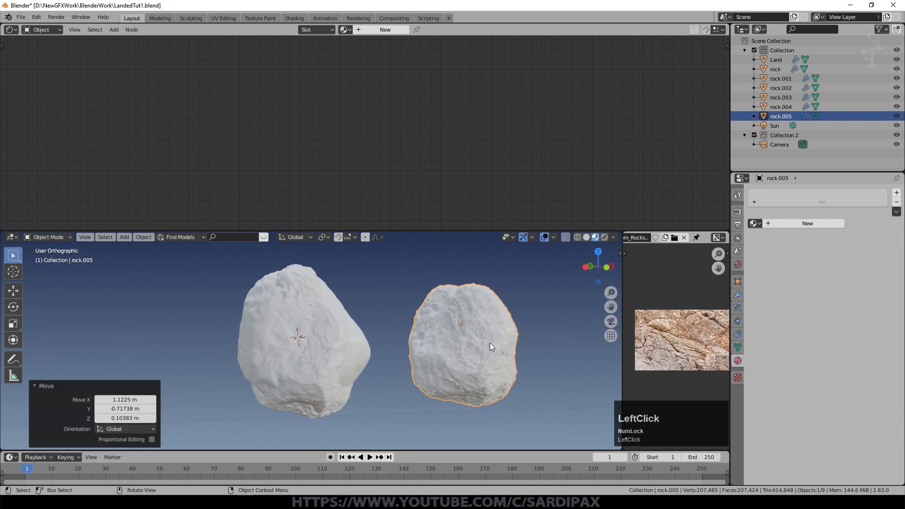
pyautogui.scroll(-1, 363, 341)
pyautogui.click(318, 344)
pyautogui.press('g')
pyautogui.click(305, 372)
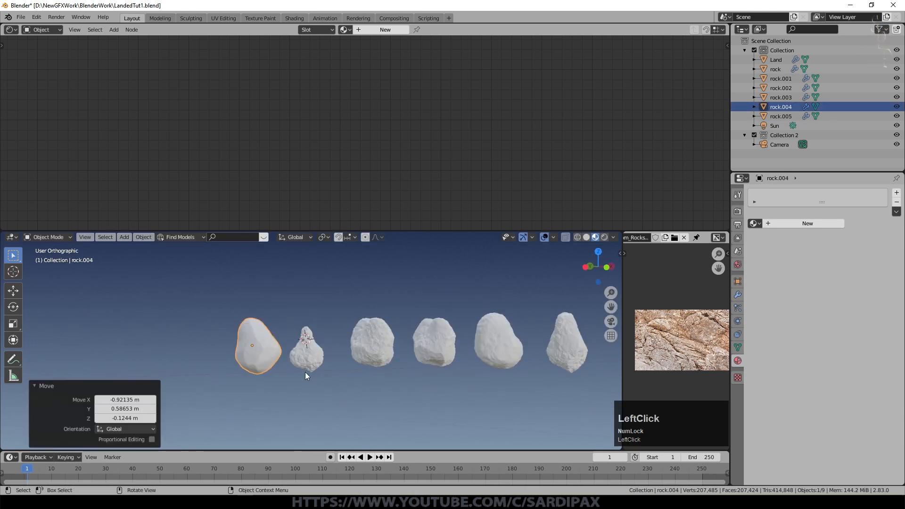
# Create a new material on the smooth rock at the end of the row and name it Rock
pyautogui.moveTo(325, 379); pyautogui.dragTo(347, 380, button='middle')
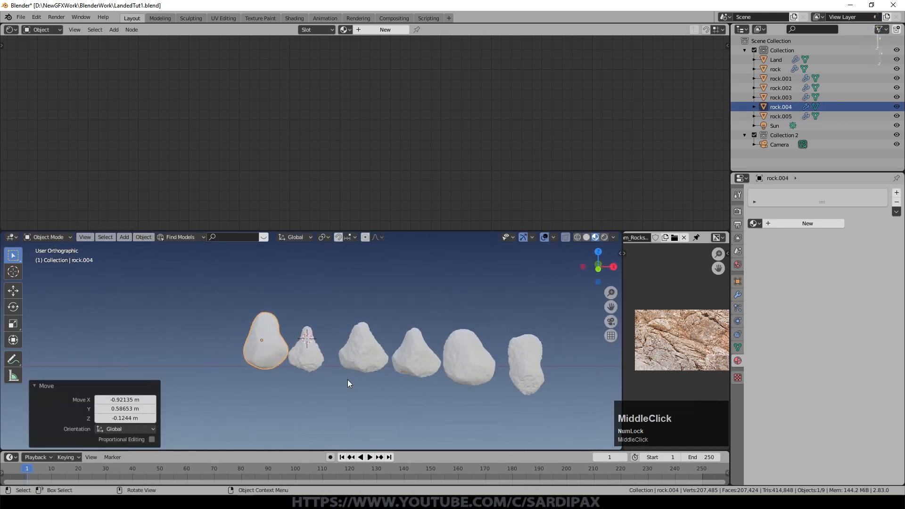
pyautogui.scroll(5, 351, 380)
pyautogui.scroll(-4, 351, 381)
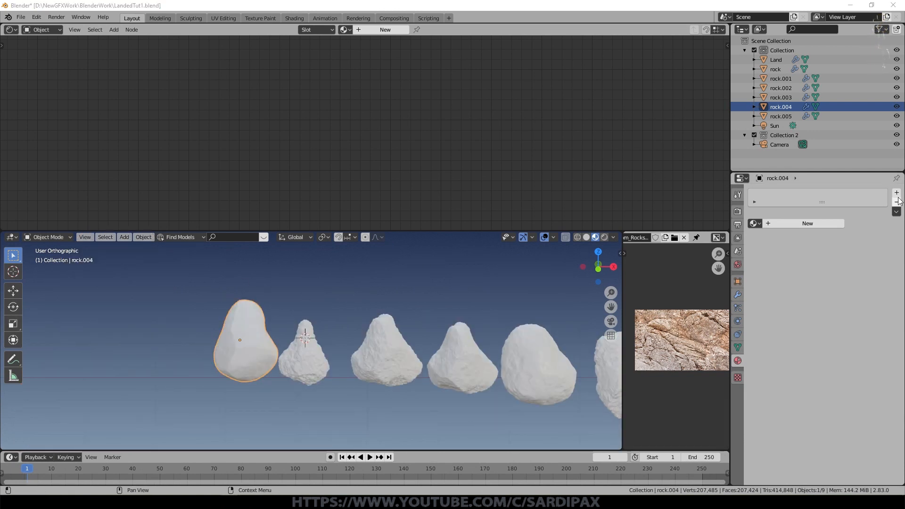
pyautogui.click(808, 223)
pyautogui.click(787, 223)
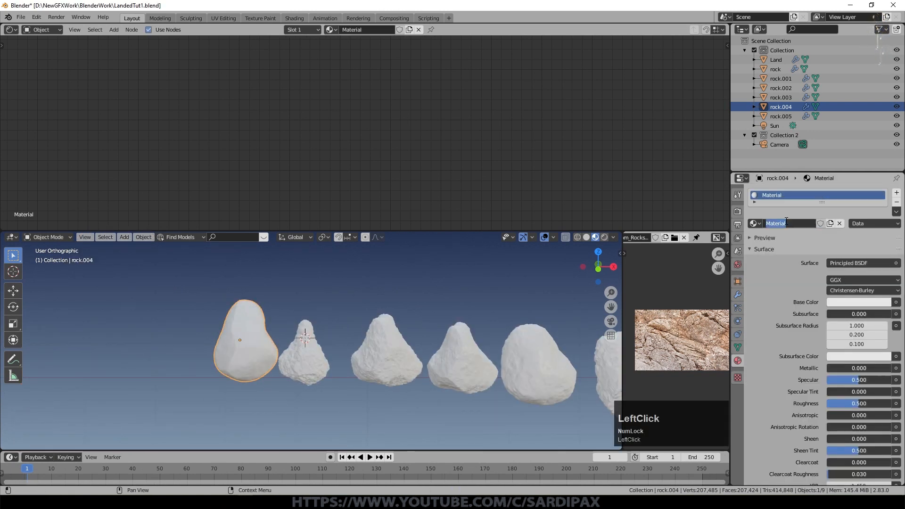
pyautogui.write('R')
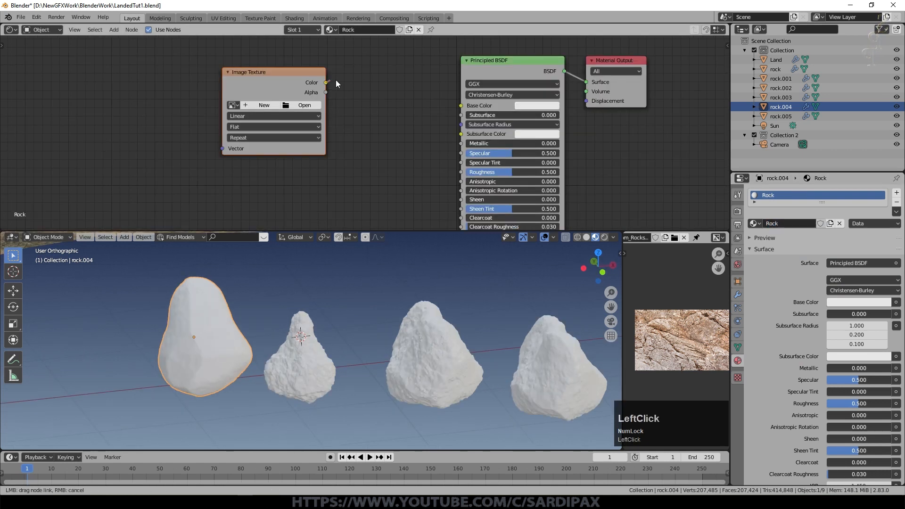
# Link the Image Texture's Color to the Principled BSDF's Base Color and assign the existing image TexturesCom_RocksArid0014_2_M.jpg to it
pyautogui.moveTo(335, 80); pyautogui.dragTo(462, 106)
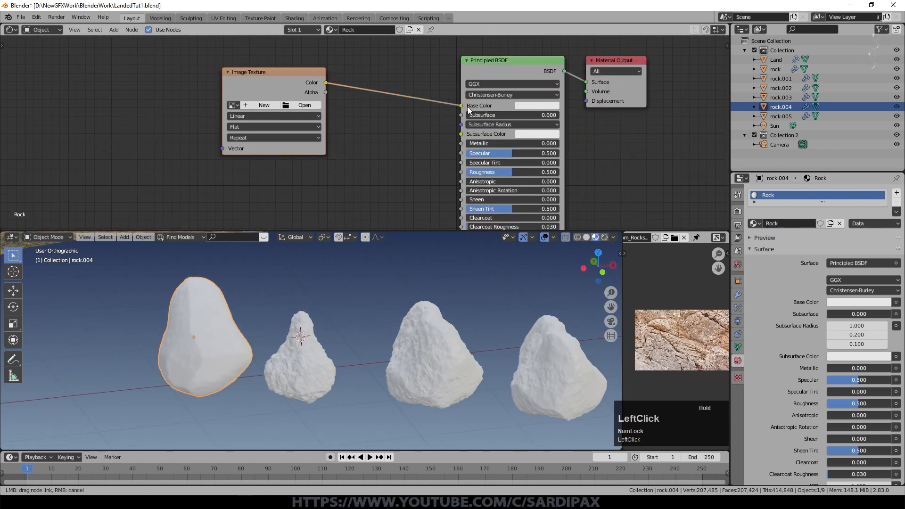
pyautogui.click(234, 105)
pyautogui.click(258, 145)
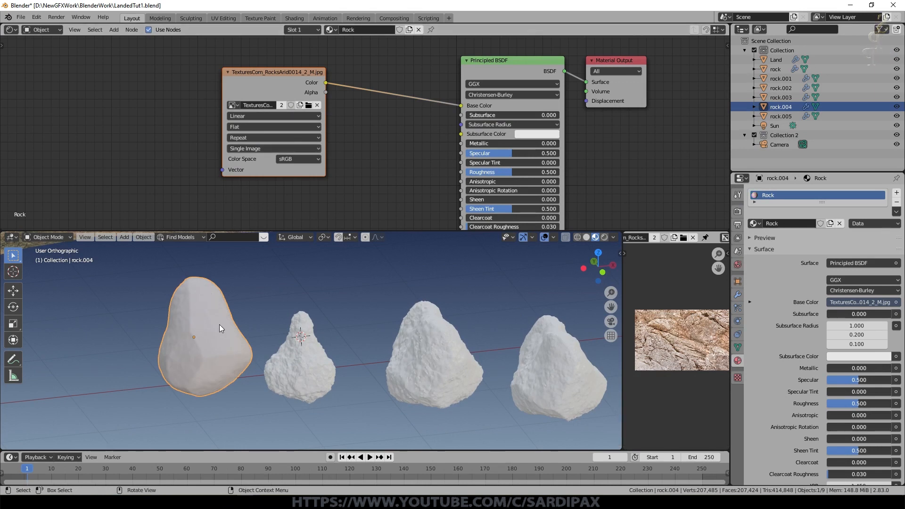
# Try a standard Unwrap on the textured rock's mesh and view the result in Object Mode
pyautogui.press('Tab')
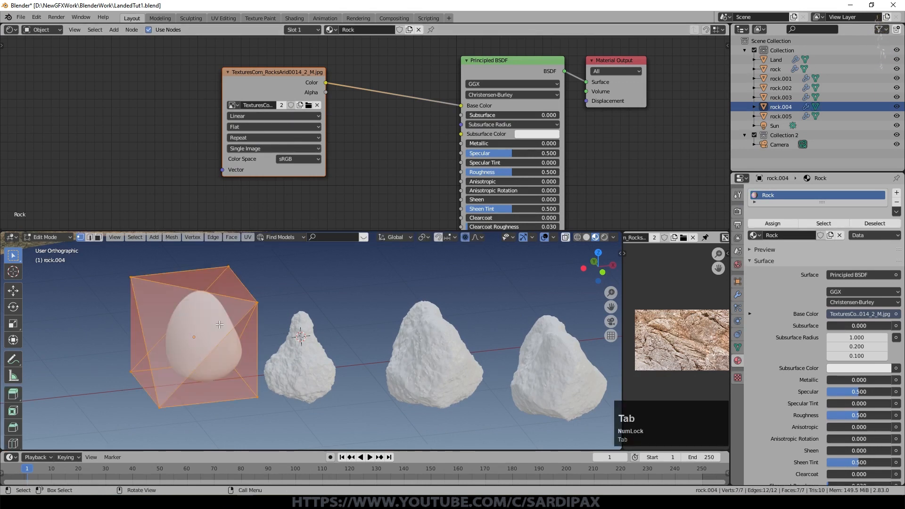
pyautogui.press('u')
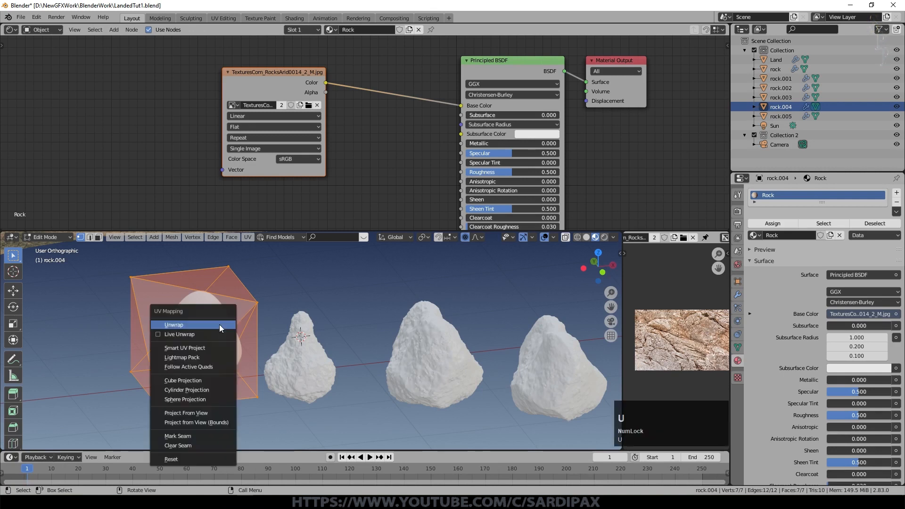
pyautogui.click(219, 325)
pyautogui.press('Tab')
pyautogui.moveTo(219, 324); pyautogui.dragTo(242, 325, button='middle')
pyautogui.scroll(3, 255, 312)
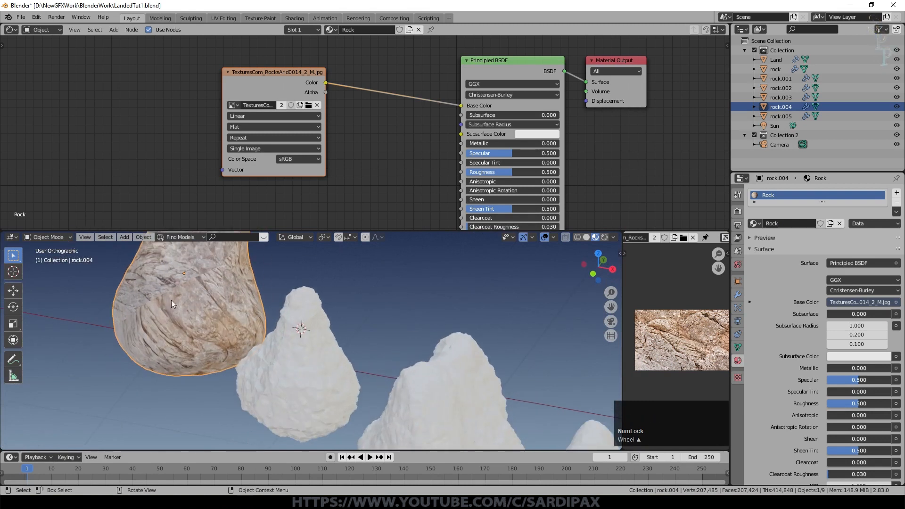
# Try a Cube Projection UV mapping on the rock and check the texture from several sides
pyautogui.press('Tab')
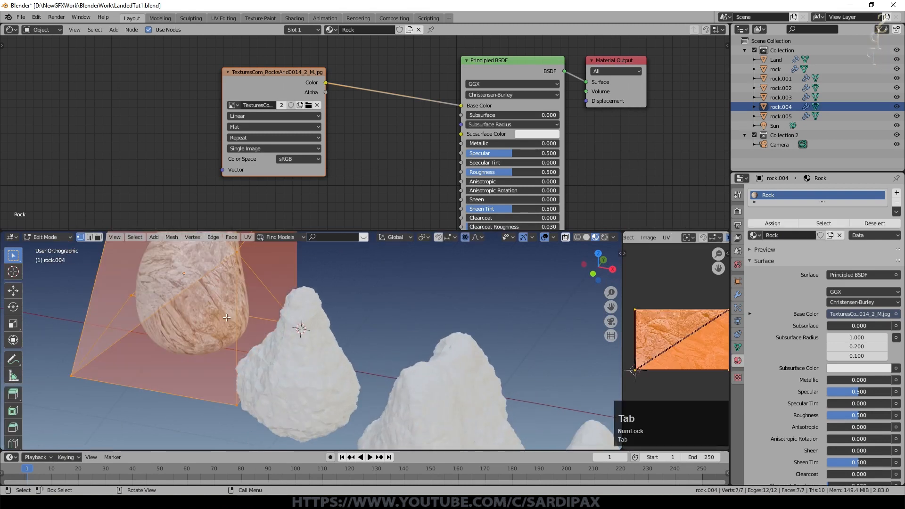
pyautogui.press('u')
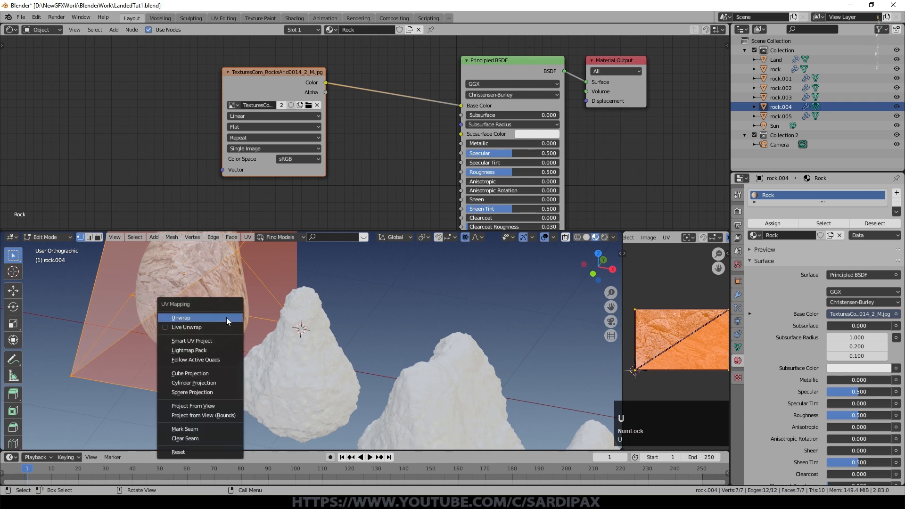
pyautogui.click(216, 372)
pyautogui.moveTo(177, 315); pyautogui.dragTo(408, 316, button='middle')
pyautogui.press('Tab')
pyautogui.press('Tab')
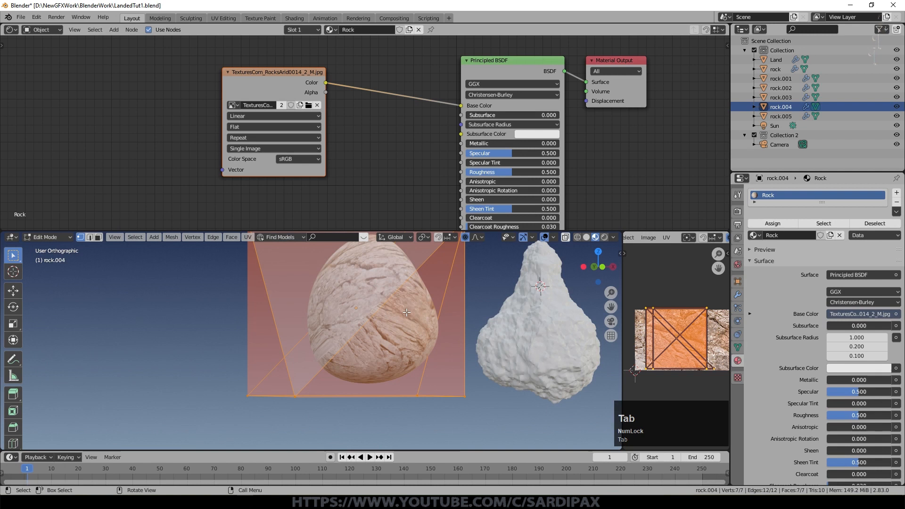
pyautogui.moveTo(401, 313); pyautogui.dragTo(398, 268, button='middle')
pyautogui.press('Tab')
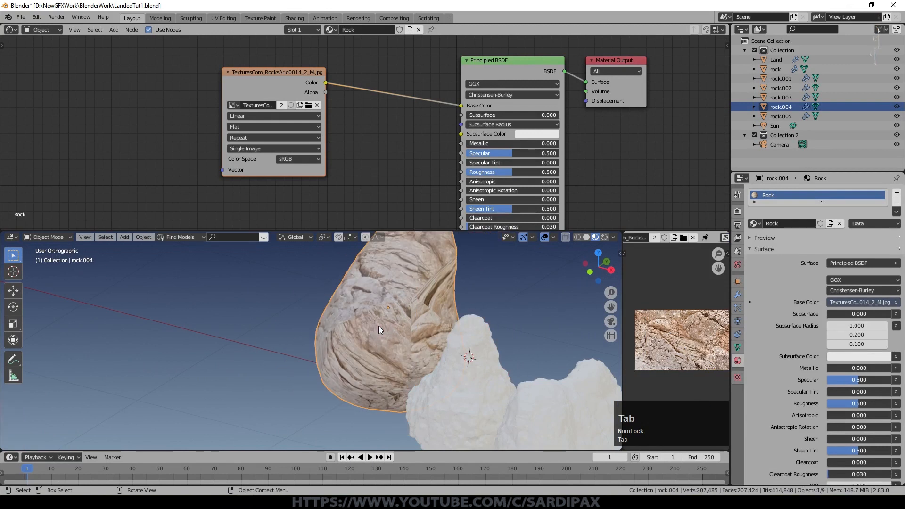
# Select the rock's whole mesh and map its UVs again with Cube Projection
pyautogui.press('Tab')
pyautogui.press('a')
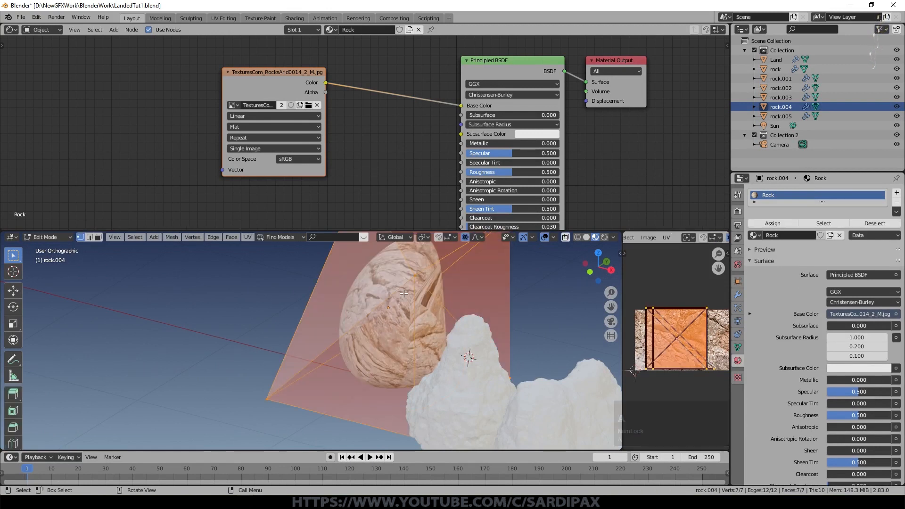
pyautogui.press('u')
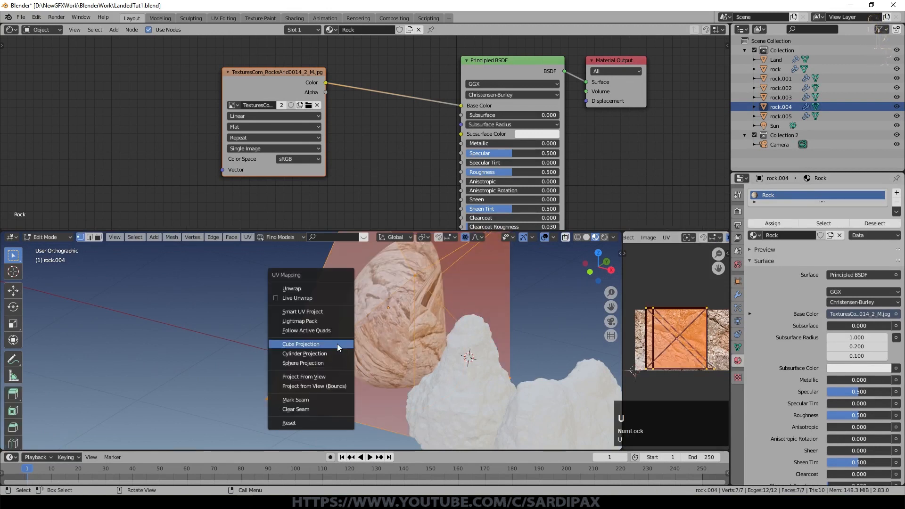
pyautogui.click(333, 345)
pyautogui.press('Tab')
pyautogui.moveTo(371, 351); pyautogui.dragTo(336, 359, button='middle')
# Inspect the rock's texture mapping up close, comparing its Edit Mode cage with the Object Mode surface
pyautogui.press('Tab')
pyautogui.press('Tab')
pyautogui.scroll(1, 360, 349)
pyautogui.scroll(-2, 432, 350)
pyautogui.scroll(3, 343, 351)
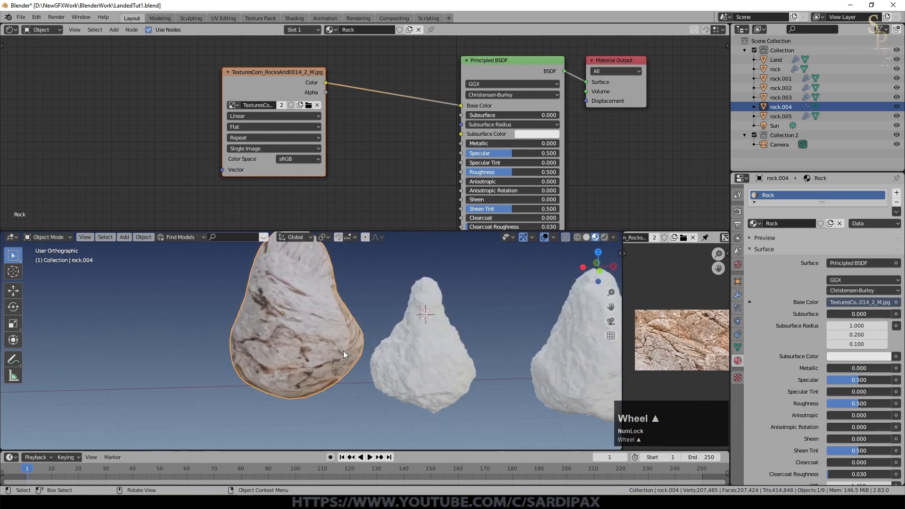
pyautogui.press('Tab')
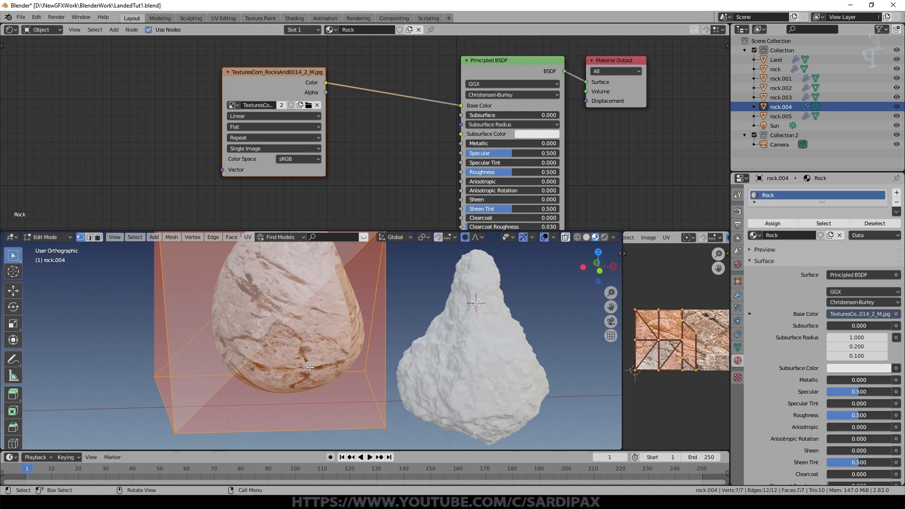
pyautogui.press('Tab')
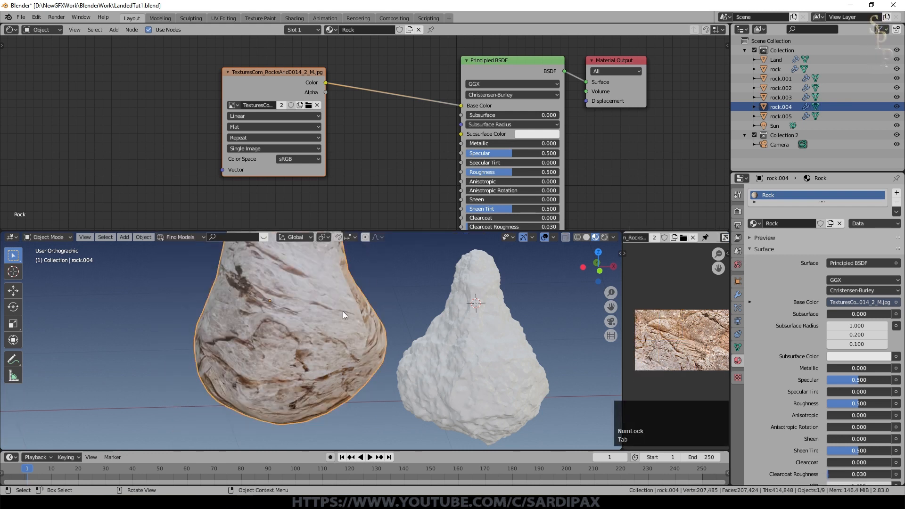
pyautogui.press('Tab')
pyautogui.press('Tab')
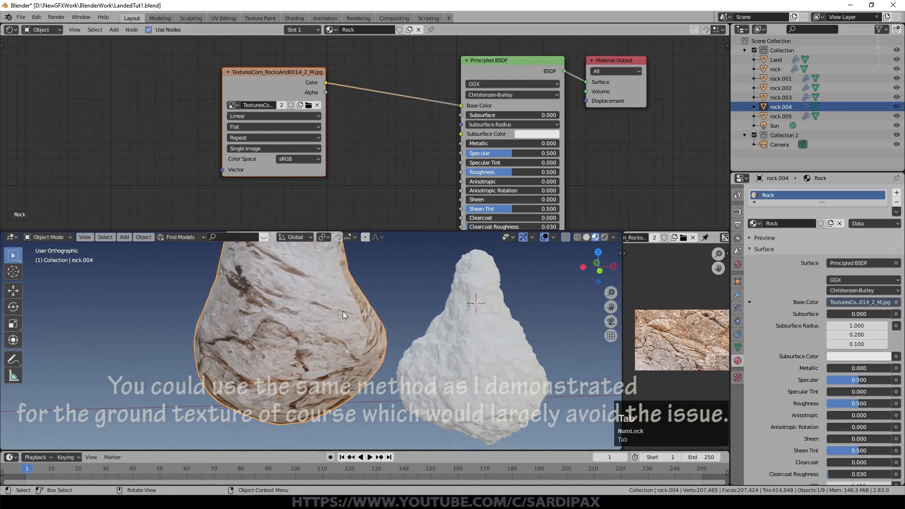
# Make room in the Rock material's node tree and insert a Gamma node between the image texture and Base Color
pyautogui.scroll(-3, 344, 311)
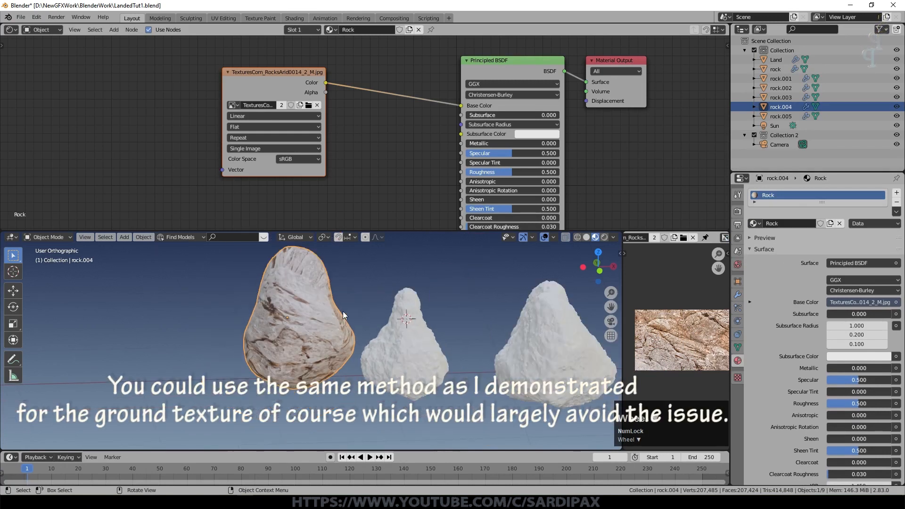
pyautogui.moveTo(274, 78); pyautogui.dragTo(192, 78)
pyautogui.click(115, 30)
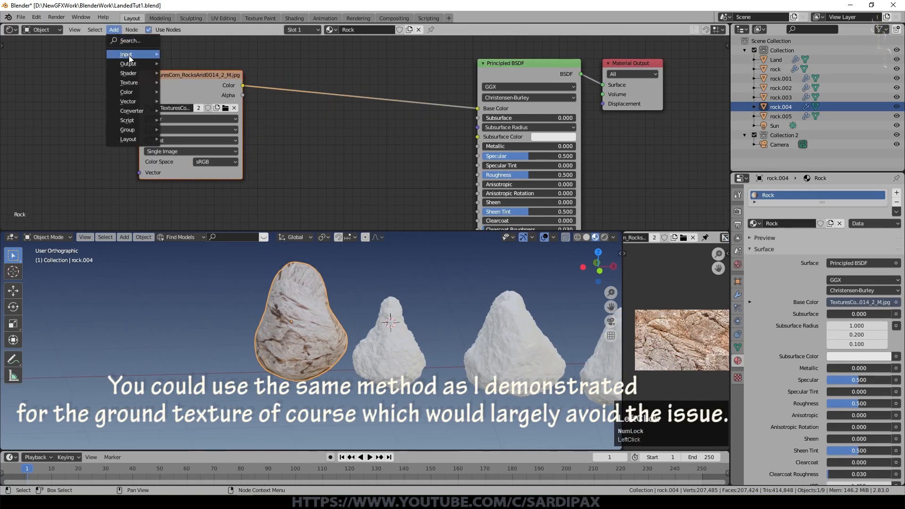
pyautogui.moveTo(134, 93)
pyautogui.click(195, 101)
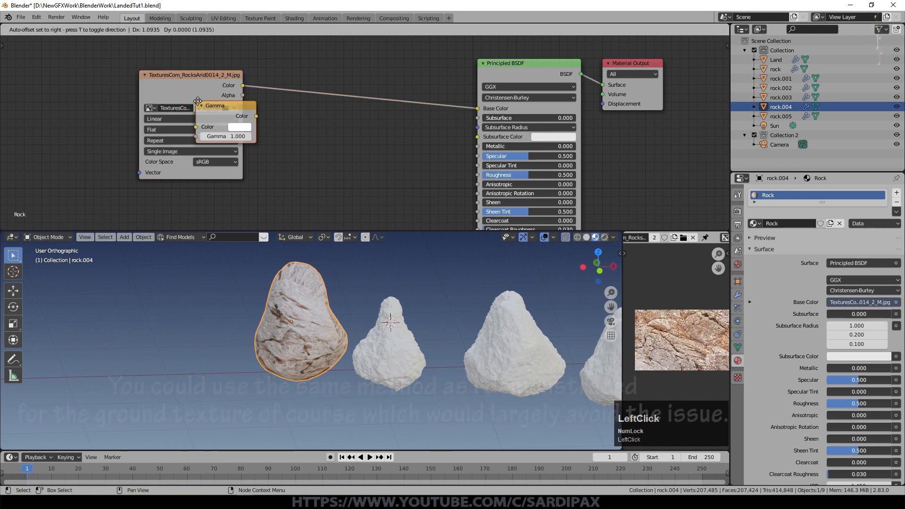
pyautogui.click(372, 102)
# Set the Gamma node's value to 1.400 to darken the rock texture
pyautogui.scroll(2, 381, 102)
pyautogui.scroll(1, 381, 101)
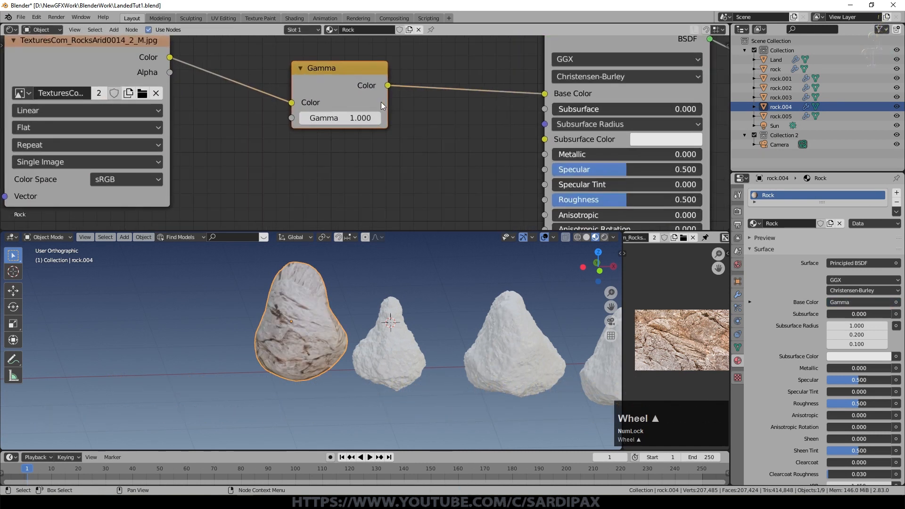
pyautogui.click(377, 118)
pyautogui.click(377, 118)
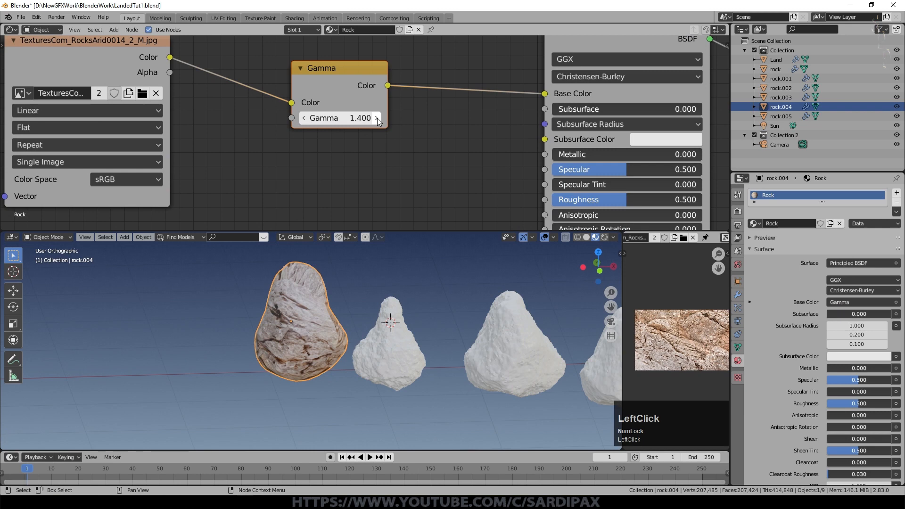
# Switch the viewport to Rendered shading and view the whole row of rocks beside the terrain
pyautogui.click(605, 238)
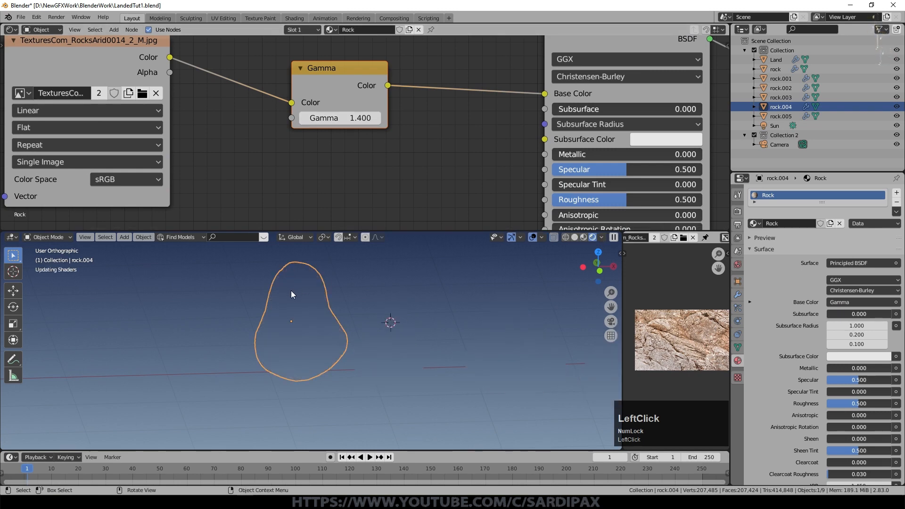
pyautogui.moveTo(291, 290); pyautogui.dragTo(400, 320, button='middle')
pyautogui.scroll(-1, 401, 321)
pyautogui.scroll(-7, 400, 321)
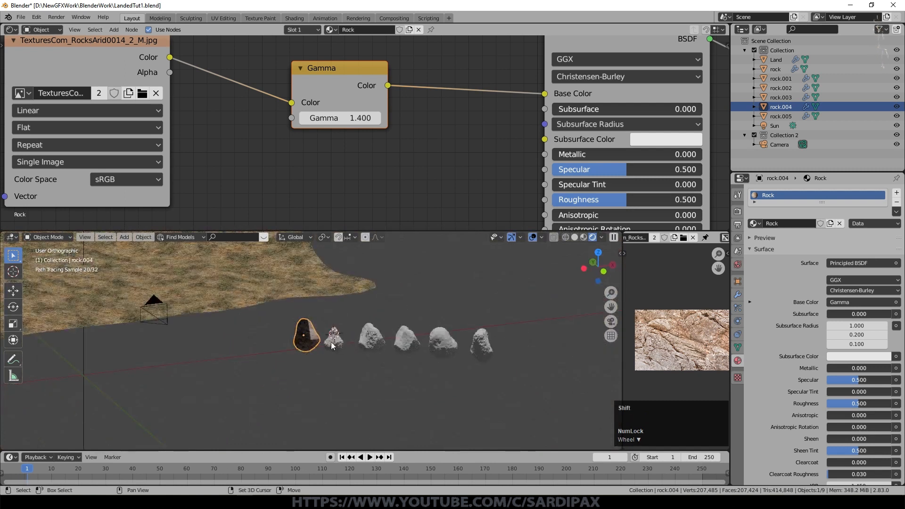
# Try to add the other five rocks in the row to the selection
pyautogui.keyDown('shift'); pyautogui.click(331, 342); pyautogui.keyUp('shift')
pyautogui.keyDown('shift'); pyautogui.click(359, 344); pyautogui.keyUp('shift')
pyautogui.keyDown('shift'); pyautogui.click(406, 340); pyautogui.keyUp('shift')
pyautogui.keyDown('shift'); pyautogui.click(442, 342); pyautogui.keyUp('shift')
pyautogui.keyDown('shift'); pyautogui.click(481, 347); pyautogui.keyUp('shift')
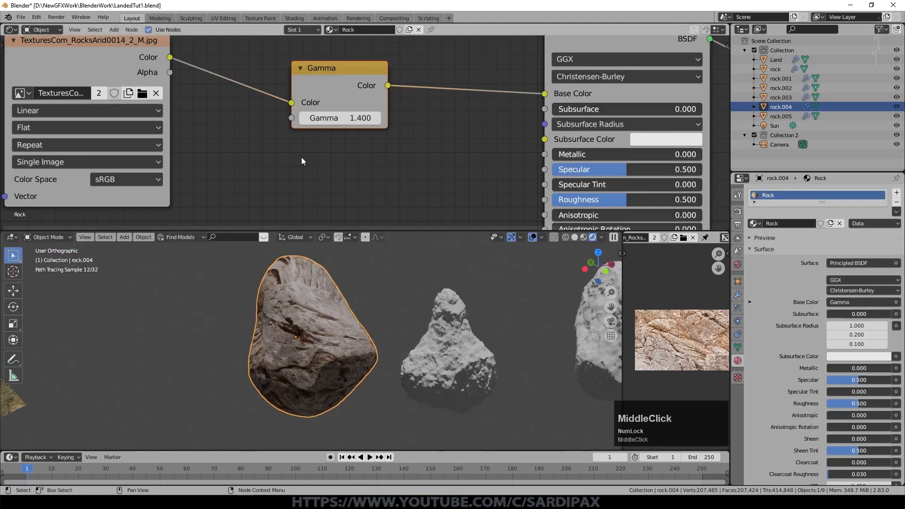
pyautogui.keyDown('ctrl'); pyautogui.moveTo(302, 161); pyautogui.dragTo(329, 147, button='middle'); pyautogui.keyUp('ctrl')
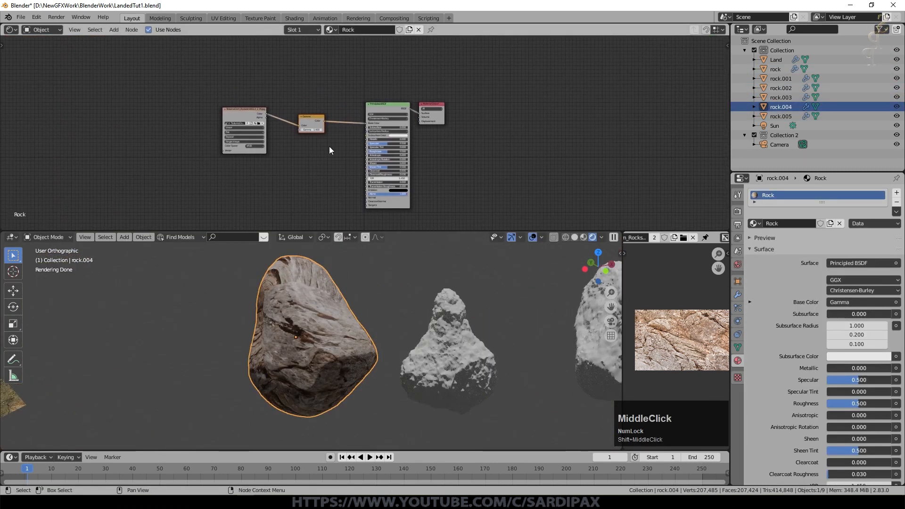
# Mute and unmute the Gamma node to compare the rock texture with and without it
pyautogui.scroll(3, 329, 147)
pyautogui.press('m')
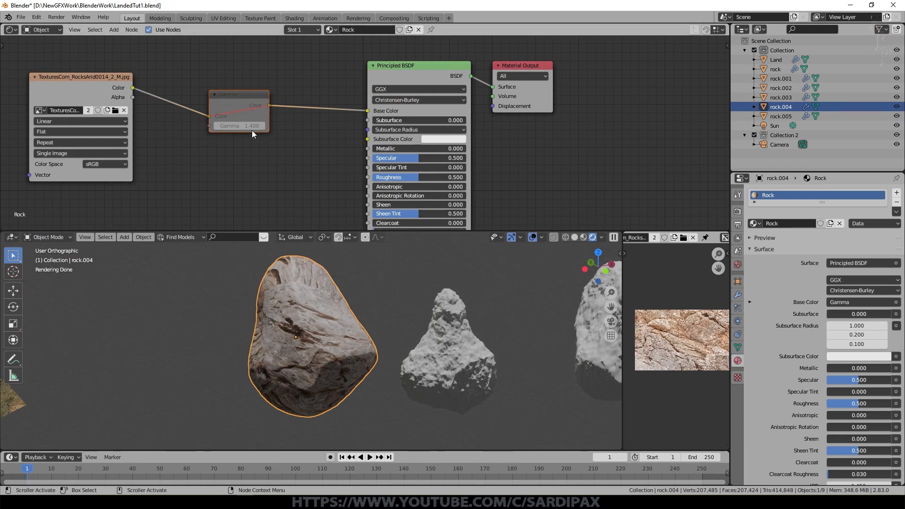
pyautogui.press('m')
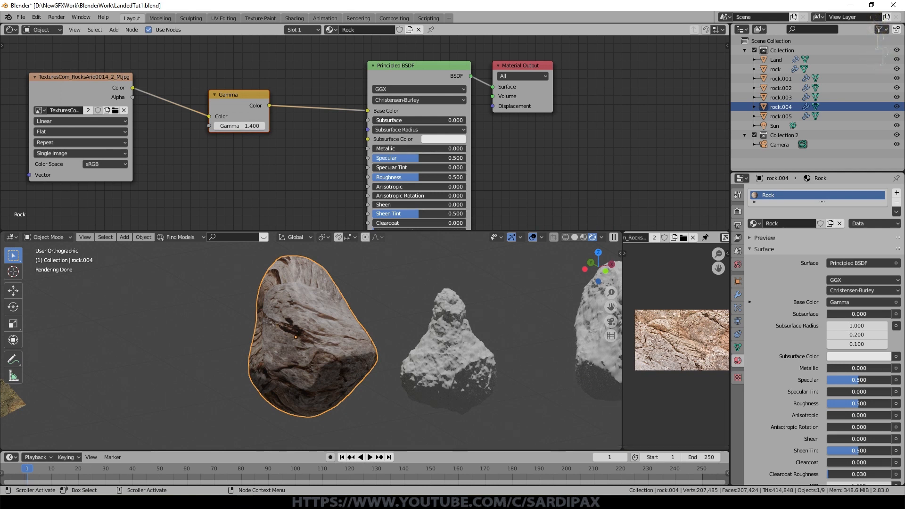
pyautogui.scroll(1, 113, 29)
# Add a ColorRamp below the Gamma node, feed it the image texture's Color and set its interpolation to Ease
pyautogui.click(114, 29)
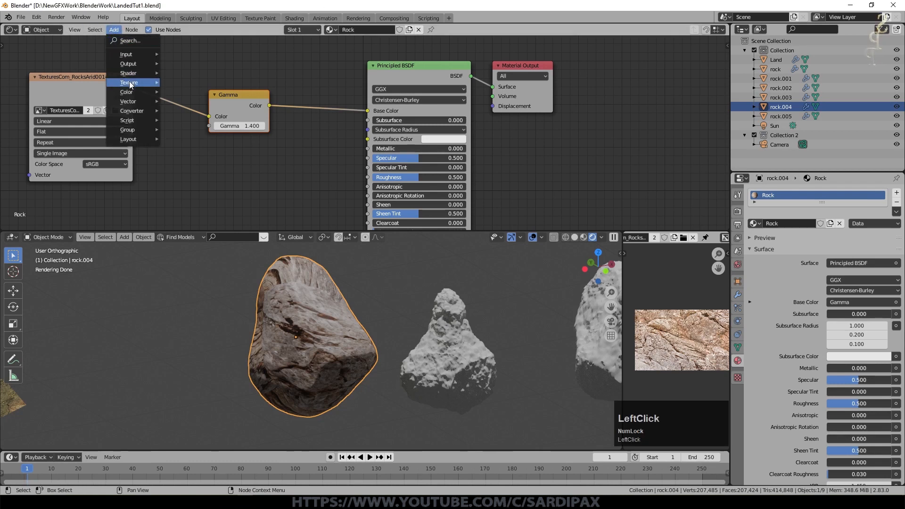
pyautogui.moveTo(126, 112)
pyautogui.click(187, 131)
pyautogui.moveTo(198, 142); pyautogui.dragTo(236, 137, button='middle')
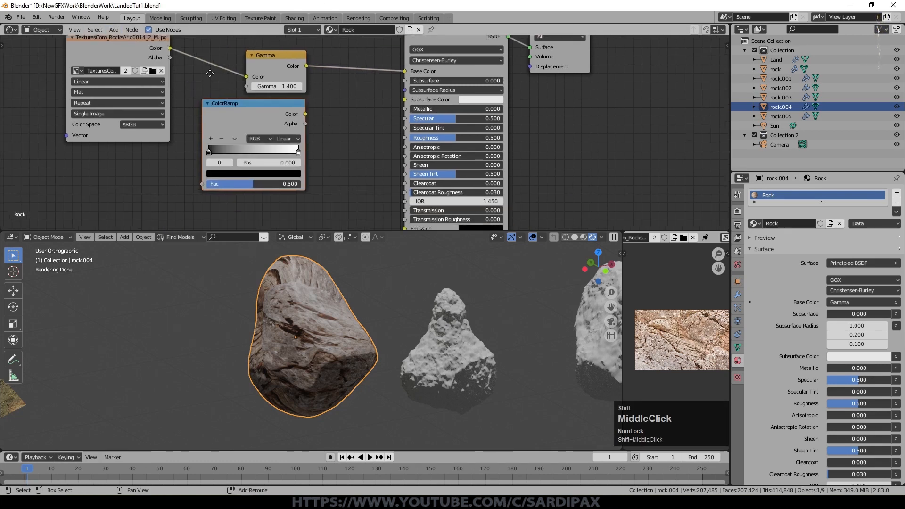
pyautogui.scroll(-2, 240, 97)
pyautogui.click(216, 71)
pyautogui.moveTo(216, 70); pyautogui.dragTo(273, 161)
pyautogui.click(333, 129)
pyautogui.click(337, 136)
pyautogui.scroll(3, 364, 105)
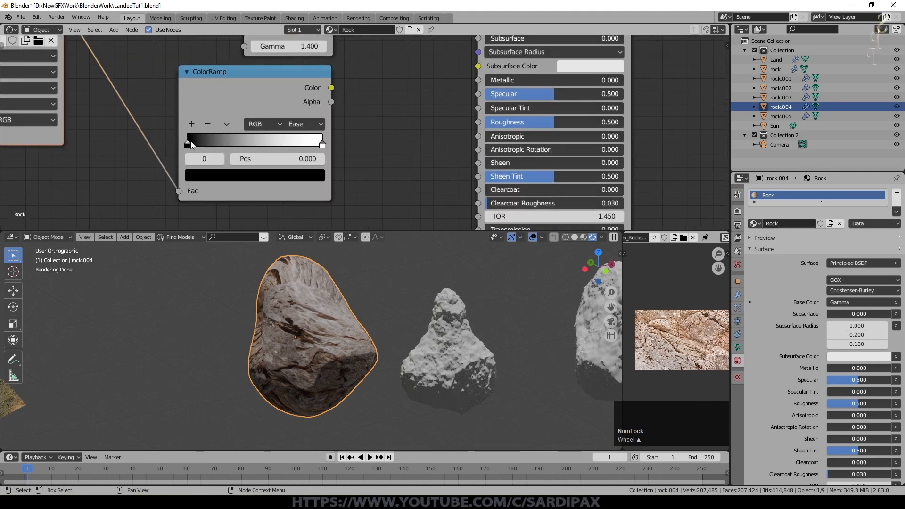
# Narrow the ColorRamp's transition by bringing the black and white stops close together, with the white stop at about 0.327
pyautogui.moveTo(189, 141); pyautogui.dragTo(216, 144)
pyautogui.moveTo(323, 144); pyautogui.dragTo(232, 144)
pyautogui.scroll(-3, 296, 153)
# Add a Math node beside the ColorRamp, set it to Multiply and connect the ColorRamp's Color to its first value
pyautogui.click(114, 29)
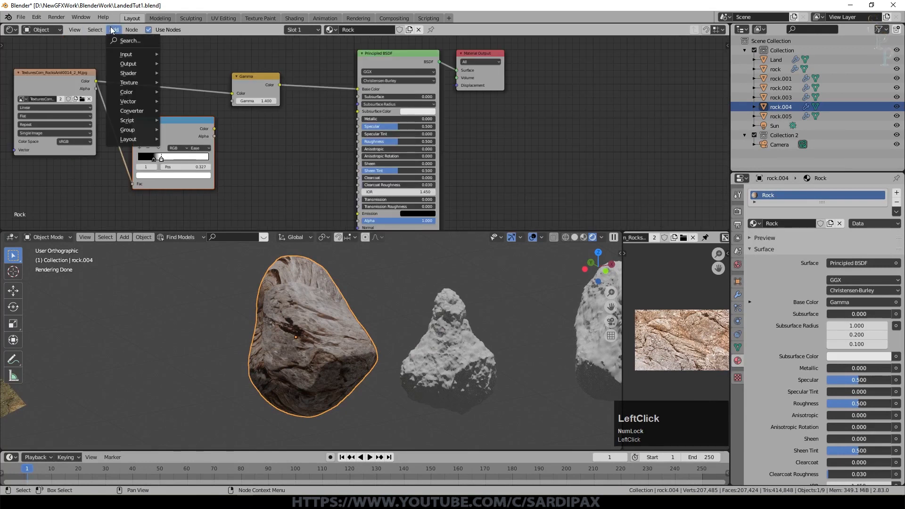
pyautogui.moveTo(129, 112)
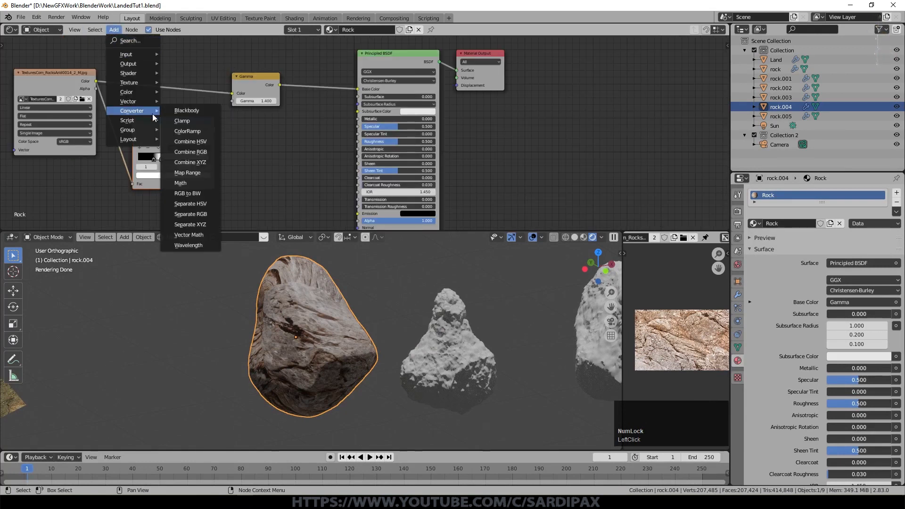
pyautogui.click(187, 183)
pyautogui.click(226, 124)
pyautogui.scroll(2, 223, 130)
pyautogui.click(210, 145)
pyautogui.click(198, 204)
pyautogui.moveTo(142, 127); pyautogui.dragTo(161, 171)
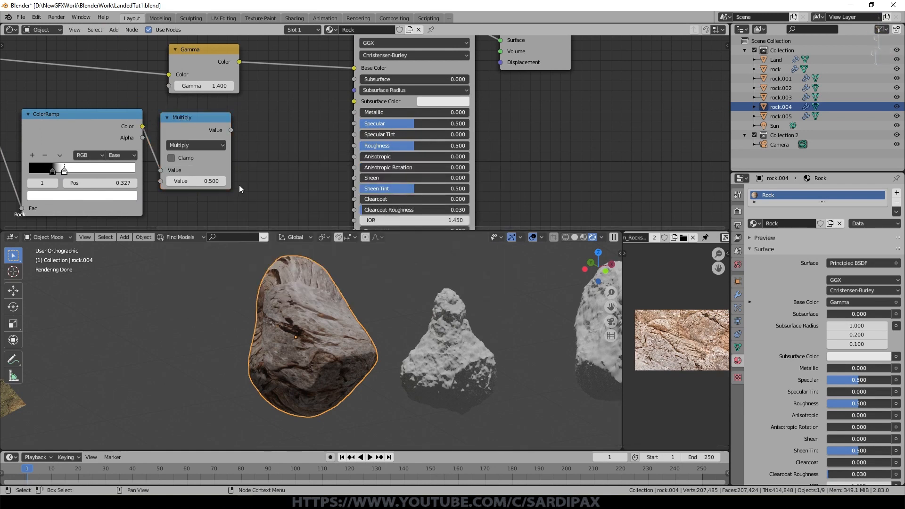
# Duplicate the Multiply node as an Add node, and chain Multiply through Add into the Principled BSDF's Roughness
pyautogui.click(194, 118)
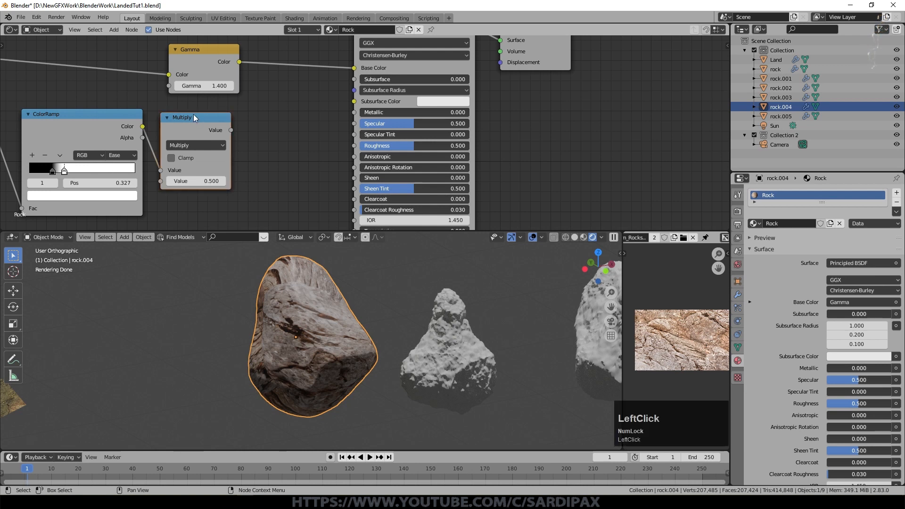
pyautogui.hotkey('shift', 'd')
pyautogui.click(278, 115)
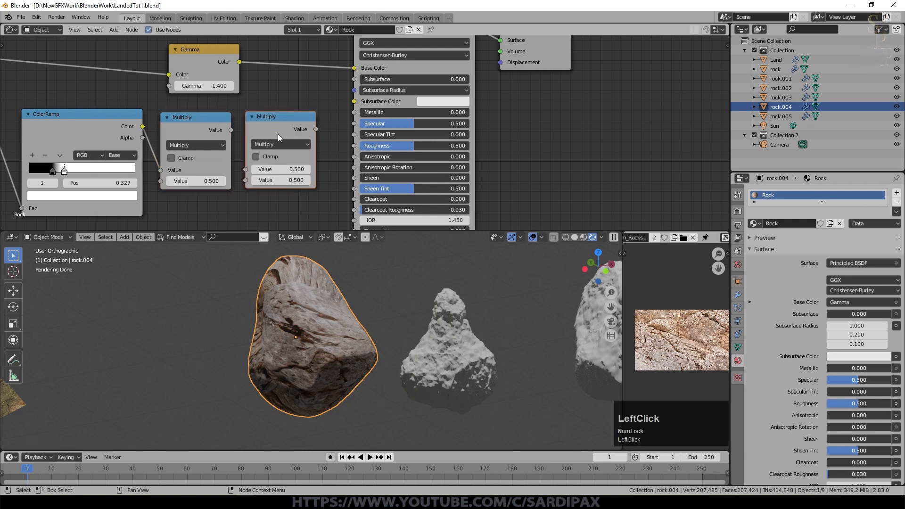
pyautogui.click(280, 143)
pyautogui.click(272, 181)
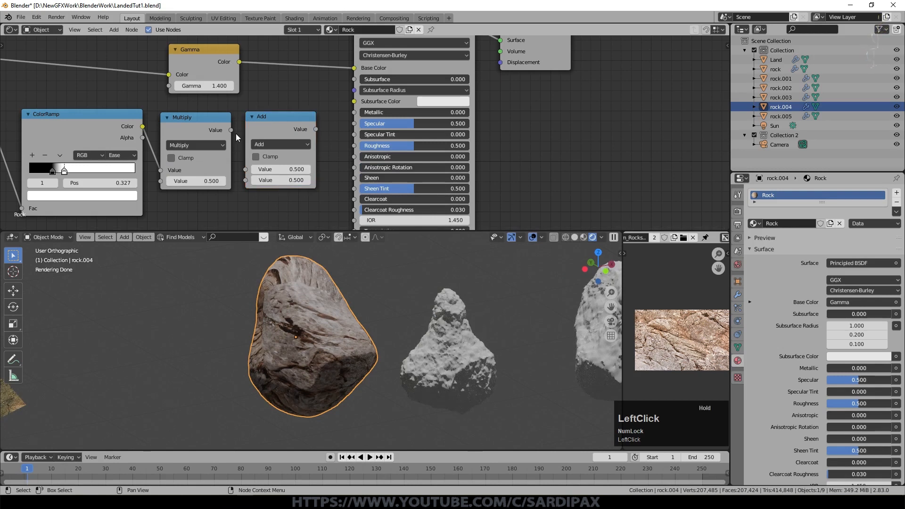
pyautogui.moveTo(231, 130); pyautogui.dragTo(246, 169)
pyautogui.moveTo(316, 129); pyautogui.dragTo(354, 146)
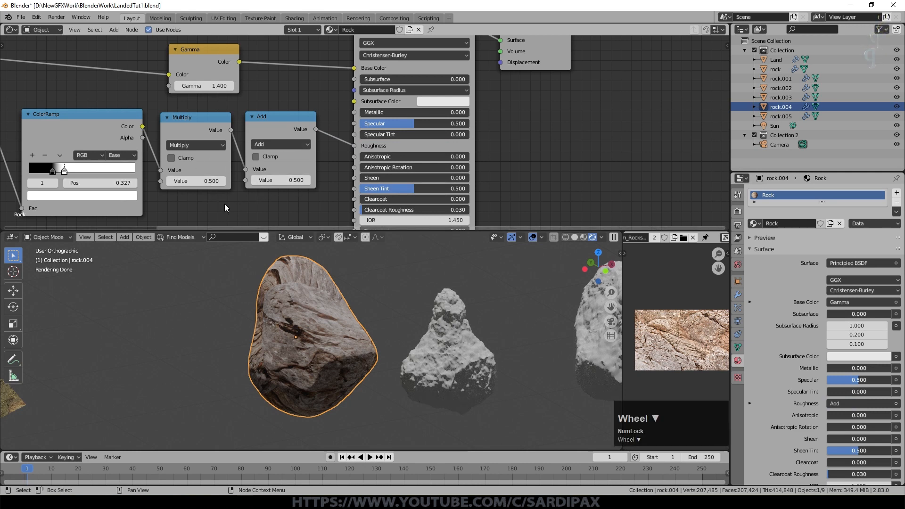
# Preview the ColorRamp's Color as the rock's Base Color and set the white stop's position to about 0.332
pyautogui.moveTo(233, 205); pyautogui.dragTo(331, 189, button='middle')
pyautogui.scroll(-2, 330, 190)
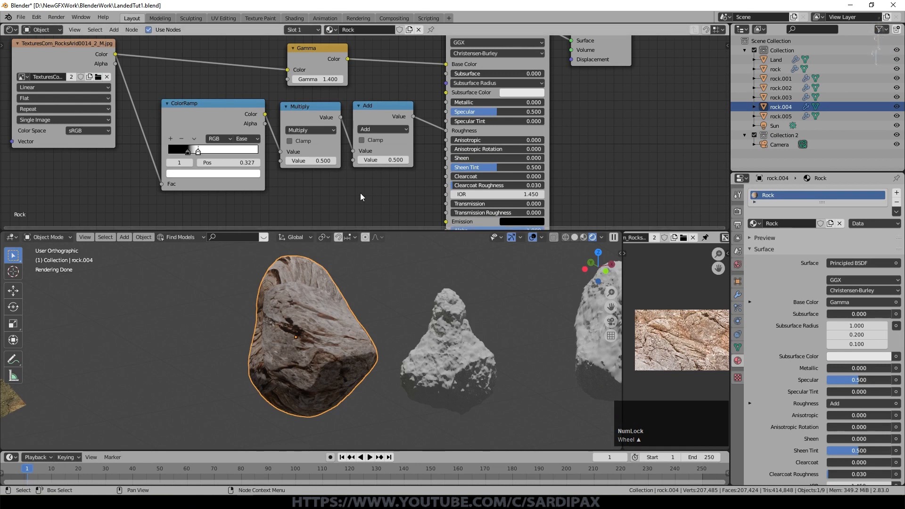
pyautogui.moveTo(360, 194); pyautogui.dragTo(316, 220, button='middle')
pyautogui.moveTo(220, 141); pyautogui.dragTo(401, 91)
pyautogui.moveTo(142, 178)
pyautogui.mouseDown()
pyautogui.moveTo(121, 172)
pyautogui.moveTo(154, 180)
pyautogui.mouseUp()
pyautogui.scroll(5, 309, 345)
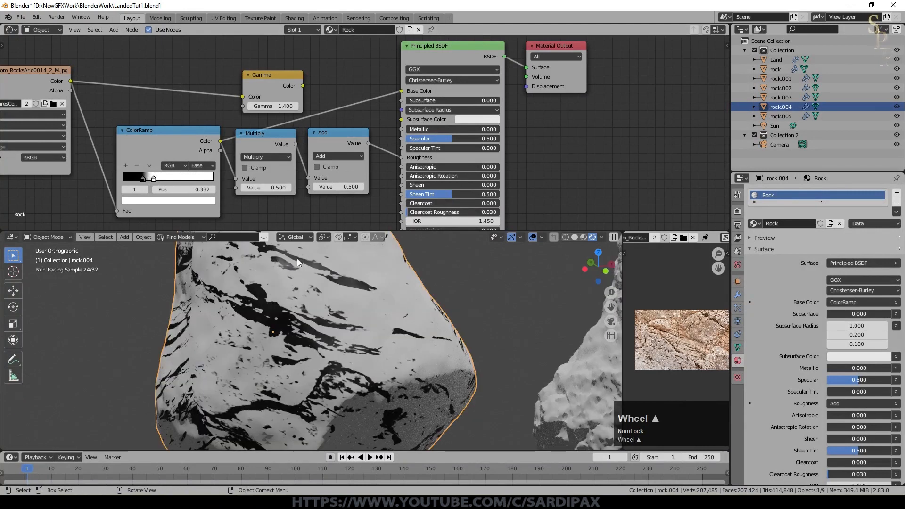
# Preview the Multiply result and the Add result as the rock's Base Color to judge the roughness values
pyautogui.moveTo(296, 144); pyautogui.dragTo(401, 90)
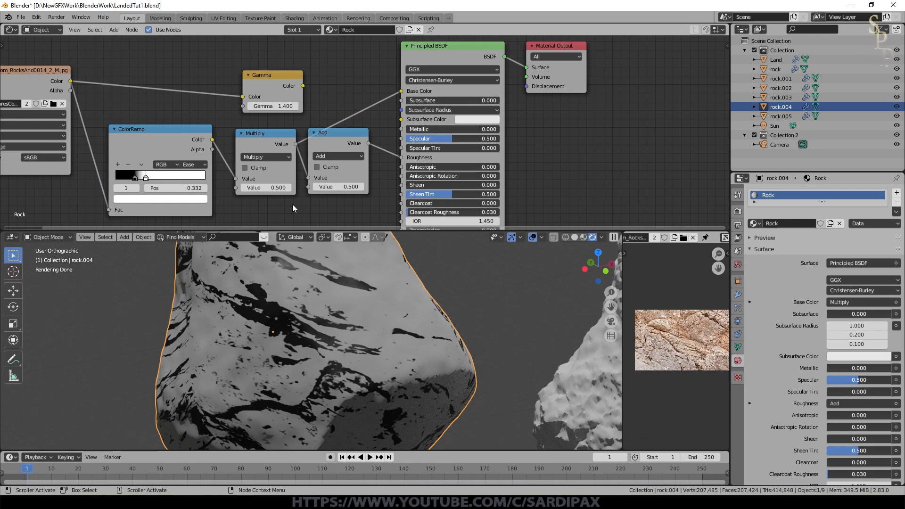
pyautogui.scroll(1, 239, 205)
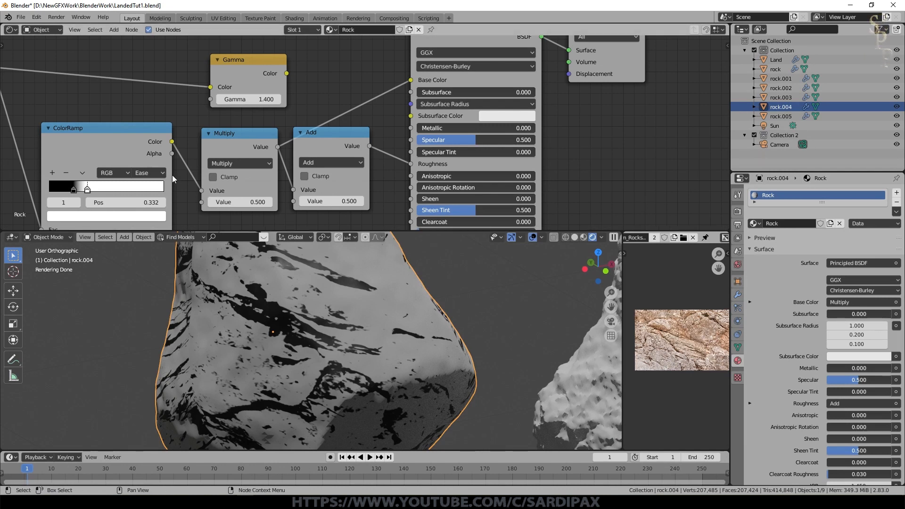
pyautogui.click(327, 133)
pyautogui.moveTo(370, 145); pyautogui.dragTo(412, 80)
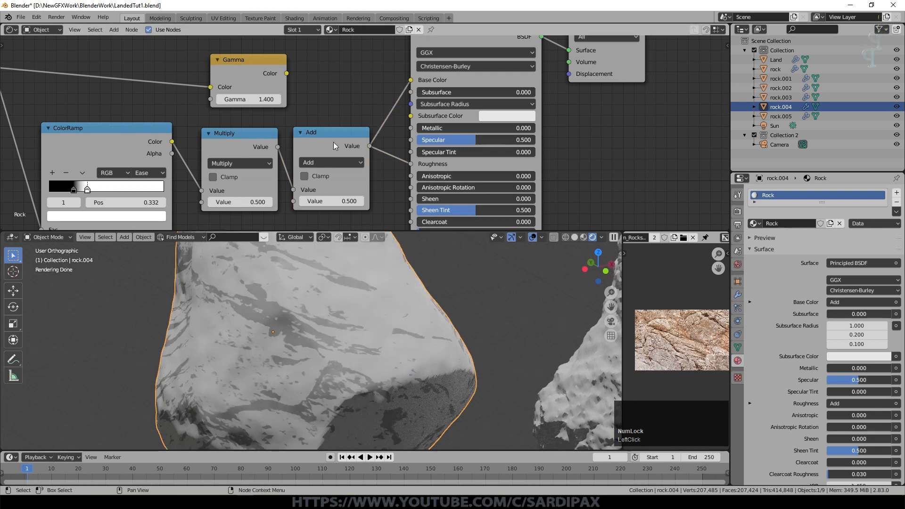
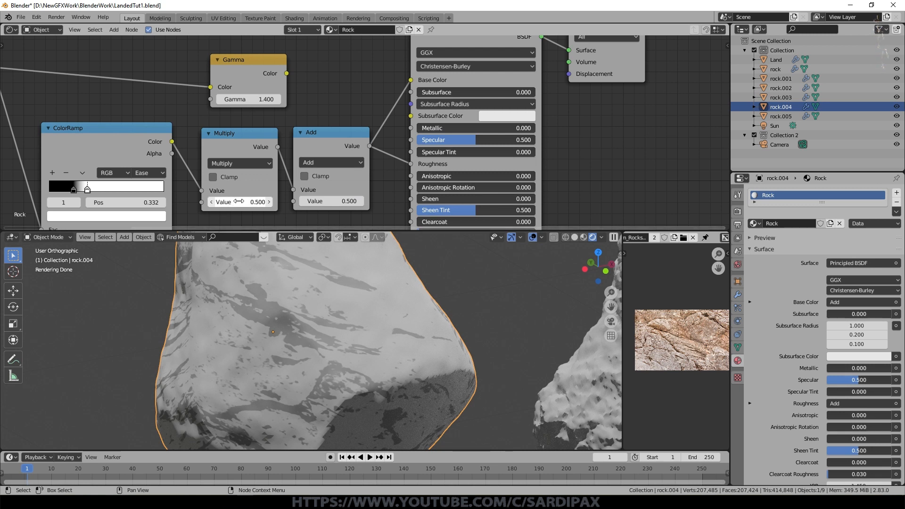
# Shift the Multiply and Add nodes slightly and reconnect the Gamma node's Color to Base Color
pyautogui.moveTo(250, 201); pyautogui.dragTo(253, 194)
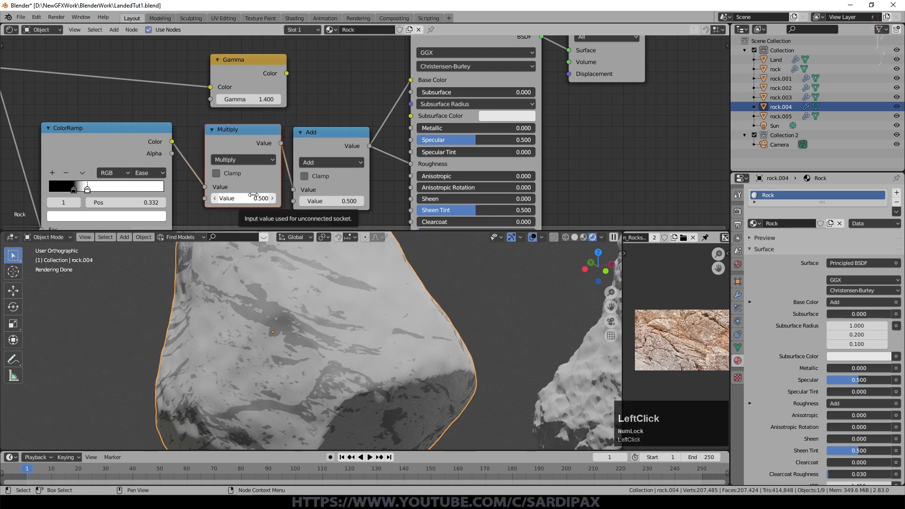
pyautogui.moveTo(332, 130)
pyautogui.mouseDown()
pyautogui.moveTo(330, 123)
pyautogui.moveTo(341, 128)
pyautogui.mouseUp()
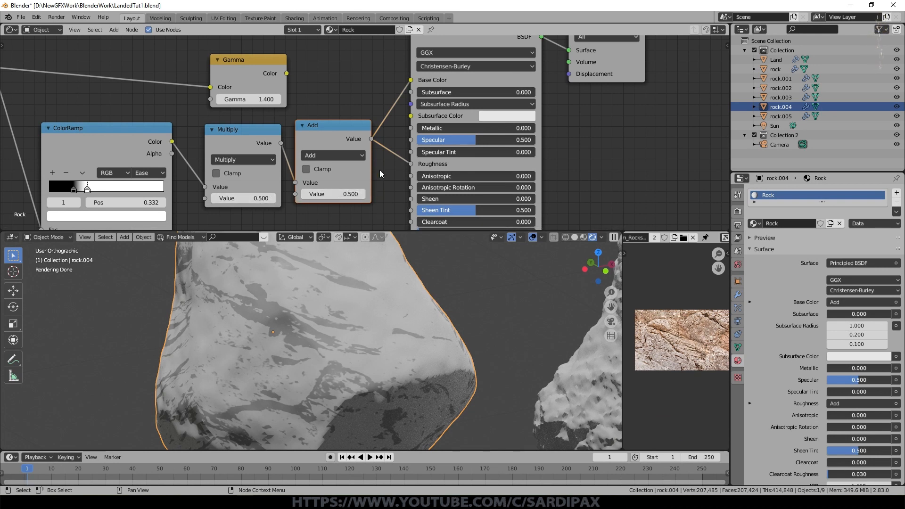
pyautogui.moveTo(287, 73); pyautogui.dragTo(409, 80)
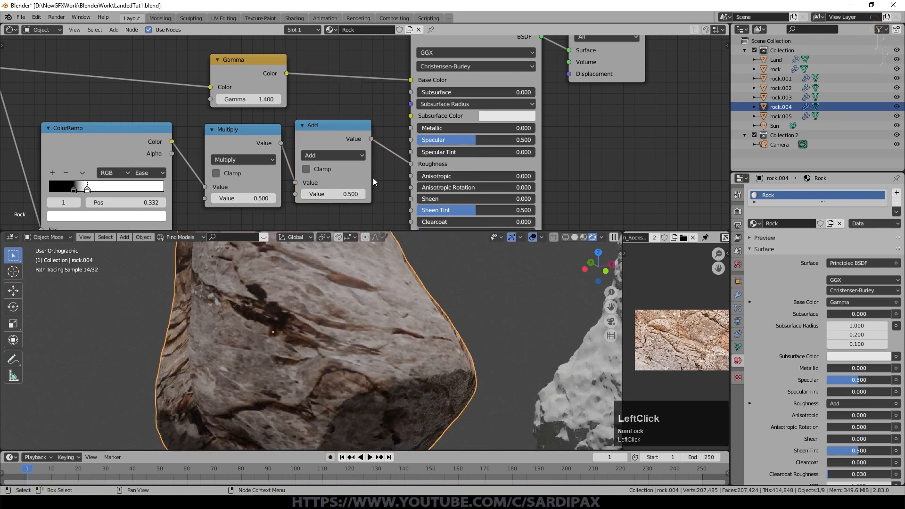
pyautogui.scroll(2, 473, 376)
pyautogui.scroll(-2, 378, 340)
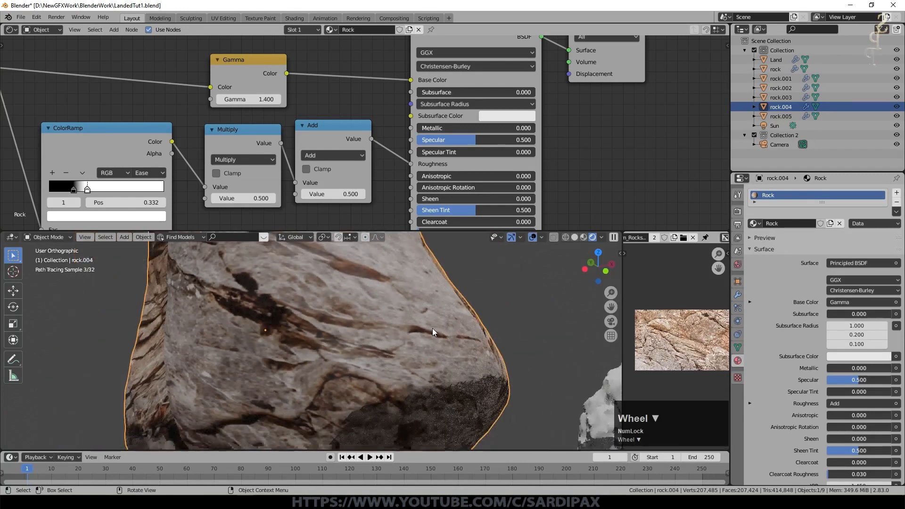
# Add a Bump node with the ColorRamp's Color as its Height and connect its Normal to the Principled BSDF's Normal
pyautogui.scroll(-3, 363, 132)
pyautogui.click(114, 30)
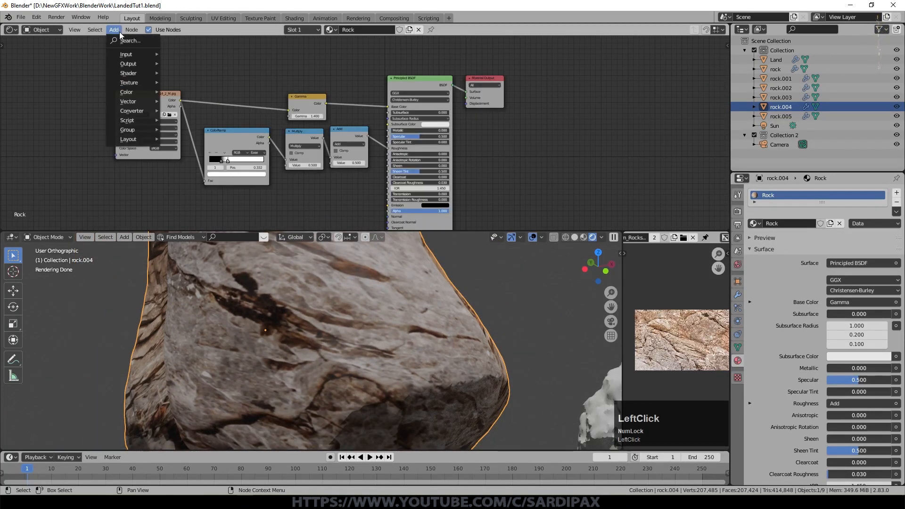
pyautogui.moveTo(132, 103)
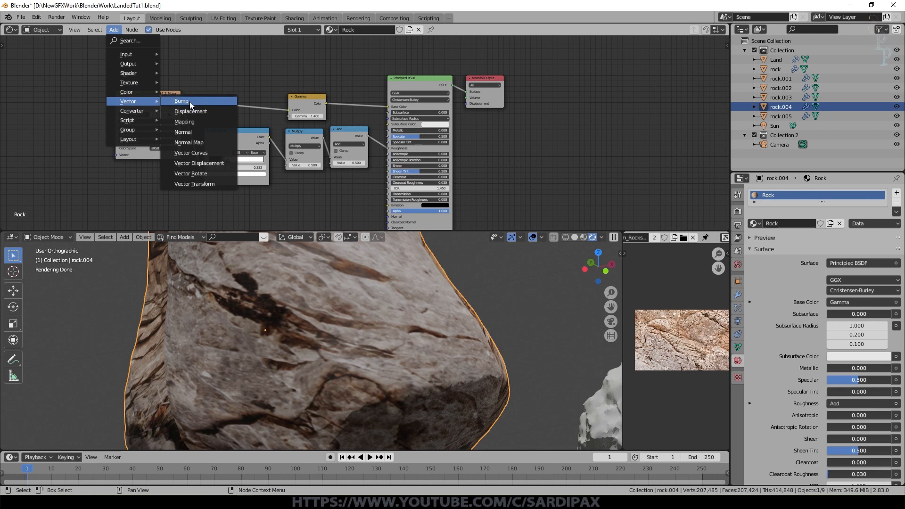
pyautogui.click(189, 101)
pyautogui.click(307, 184)
pyautogui.scroll(2, 187, 108)
pyautogui.moveTo(190, 103); pyautogui.dragTo(225, 196)
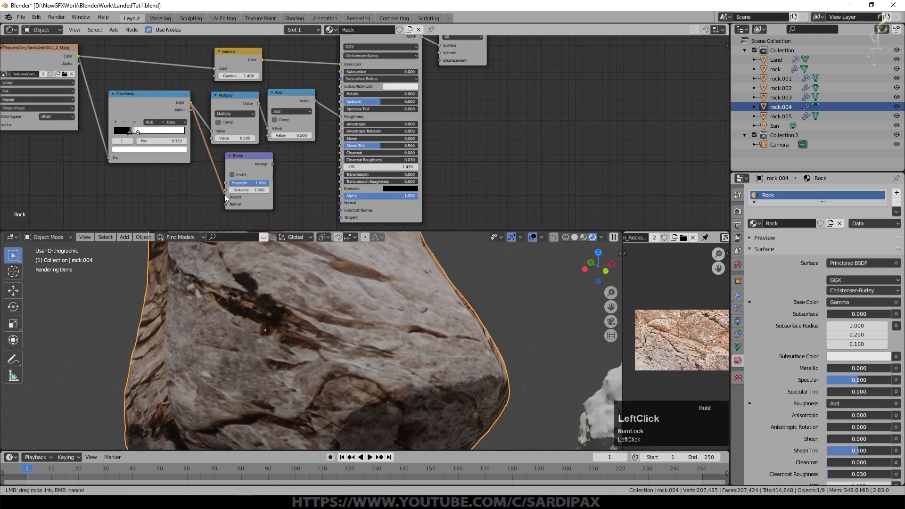
pyautogui.moveTo(274, 165); pyautogui.dragTo(346, 204)
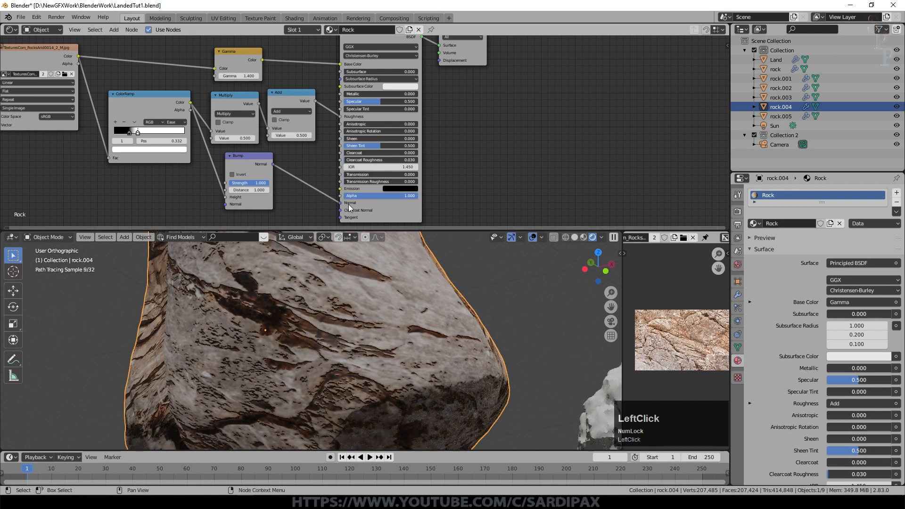
# Set the Bump node's strength to 0.292 and check the surface relief on the rock
pyautogui.scroll(3, 349, 325)
pyautogui.scroll(-2, 377, 323)
pyautogui.scroll(1, 258, 195)
pyautogui.moveTo(221, 196); pyautogui.dragTo(189, 196)
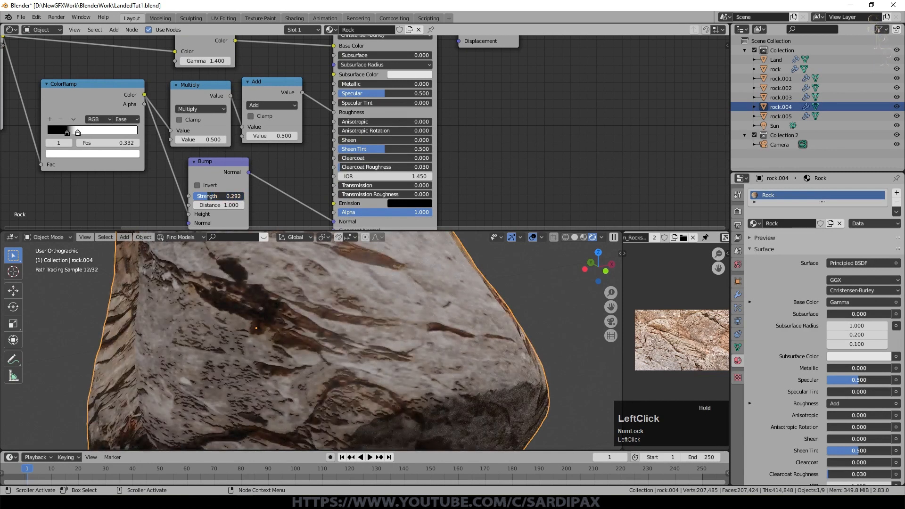
pyautogui.scroll(-2, 290, 307)
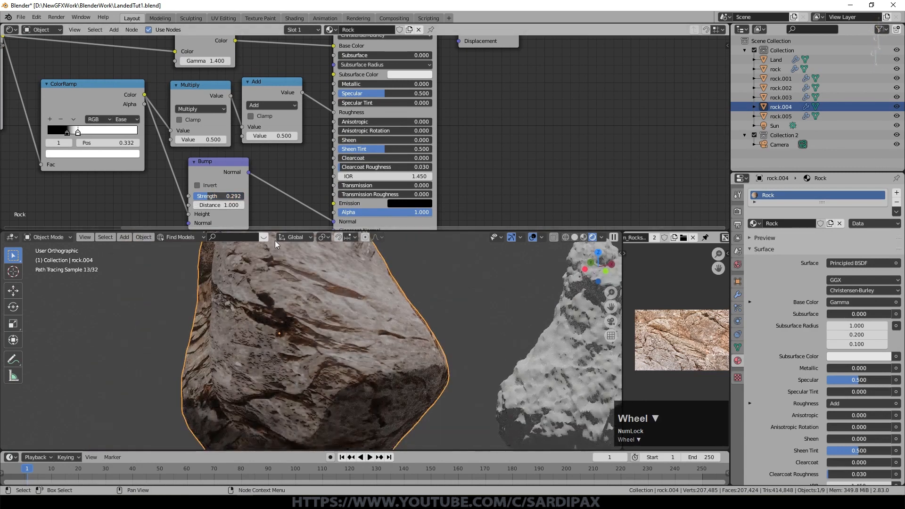
pyautogui.click(197, 186)
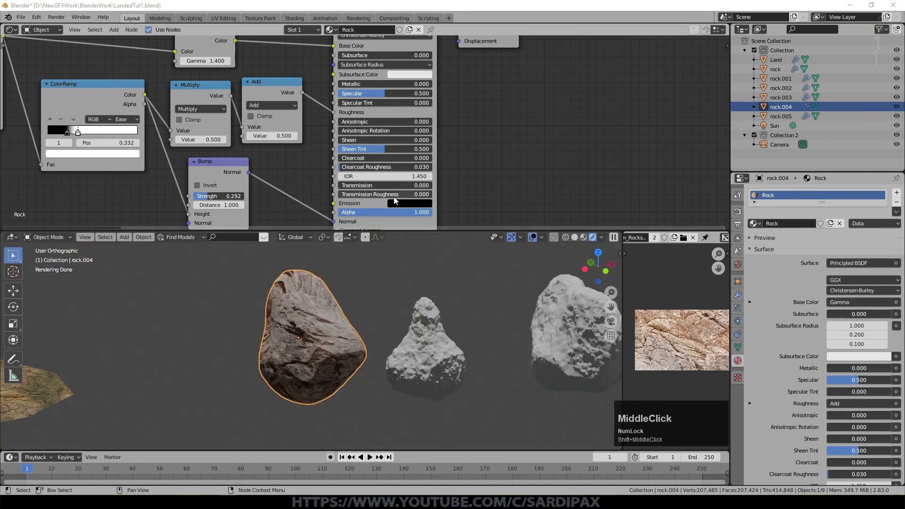
# Move the Material Output node away from the Principled BSDF to make room for more nodes
pyautogui.moveTo(502, 129); pyautogui.dragTo(260, 44, button='middle')
pyautogui.scroll(1, 271, 66)
pyautogui.scroll(2, 282, 92)
pyautogui.moveTo(198, 90); pyautogui.dragTo(384, 60)
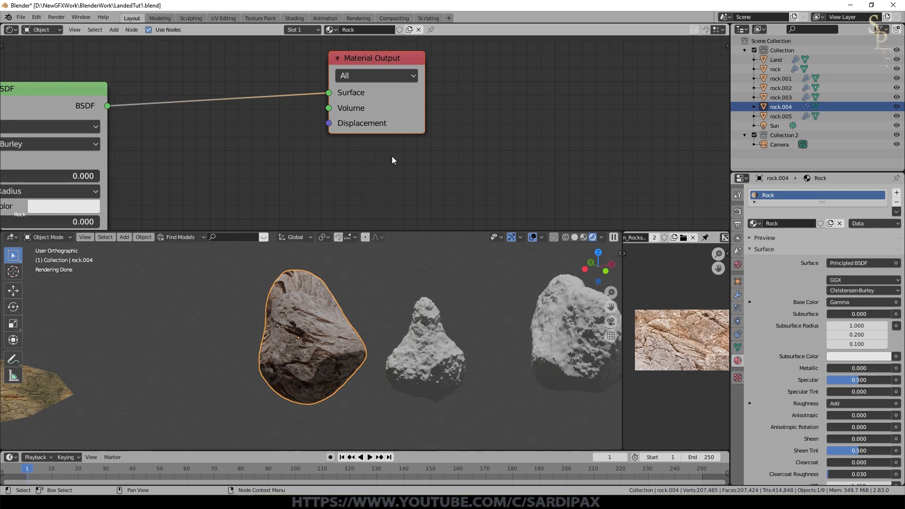
pyautogui.scroll(2, 378, 163)
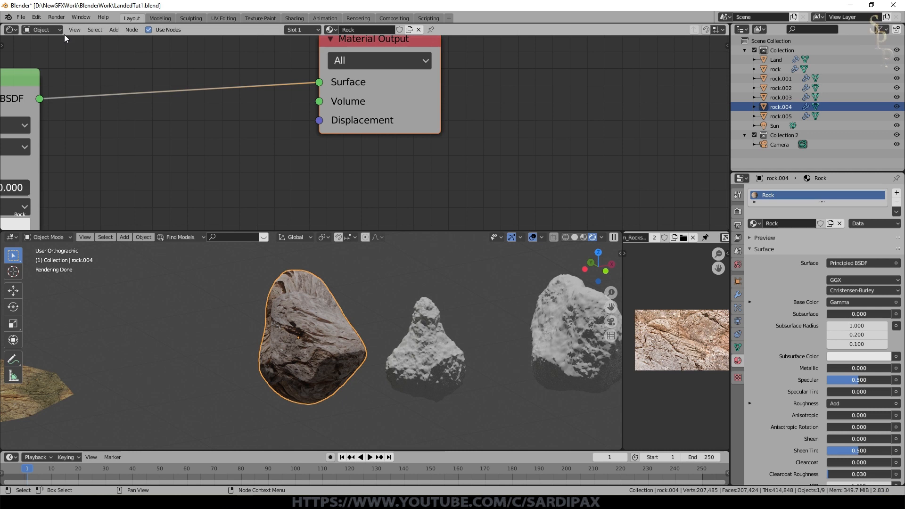
# Add a Noise Texture node near the Principled BSDF, set it to 4D and set W to 0.4
pyautogui.click(114, 30)
pyautogui.moveTo(133, 82)
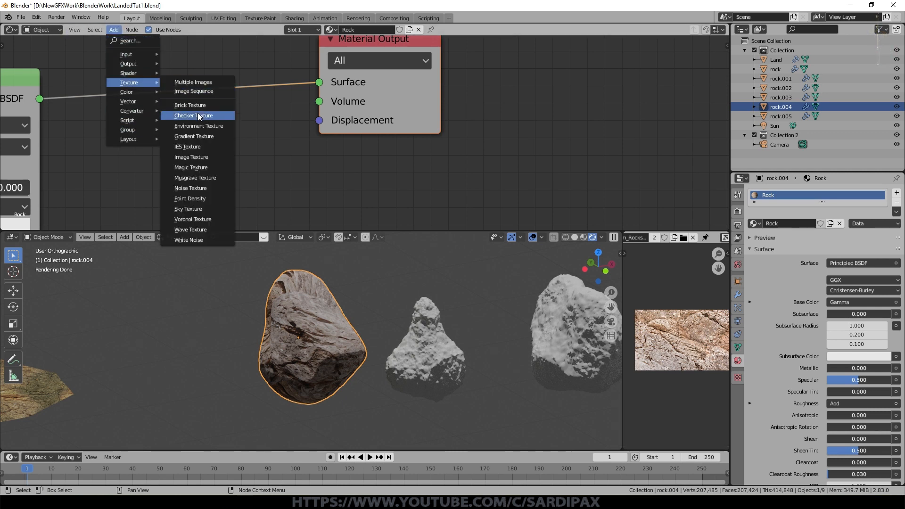
pyautogui.click(202, 187)
pyautogui.click(73, 106)
pyautogui.click(129, 185)
pyautogui.click(123, 261)
pyautogui.scroll(1, 137, 225)
pyautogui.click(137, 224)
pyautogui.write('.4')
pyautogui.press('KP_Enter')
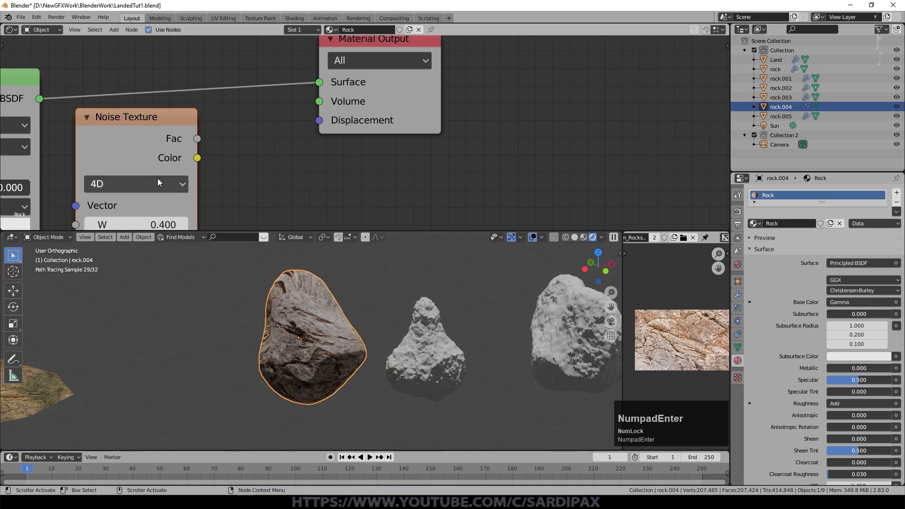
# Move the Material Output node farther out, and set the Noise Texture's scale to 100 and detail to 16
pyautogui.scroll(1, 199, 76)
pyautogui.scroll(-2, 367, 80)
pyautogui.moveTo(367, 80); pyautogui.dragTo(431, 50)
pyautogui.moveTo(330, 199); pyautogui.dragTo(240, 140, button='middle')
pyautogui.scroll(1, 239, 140)
pyautogui.click(220, 143)
pyautogui.write('100')
pyautogui.press('Return')
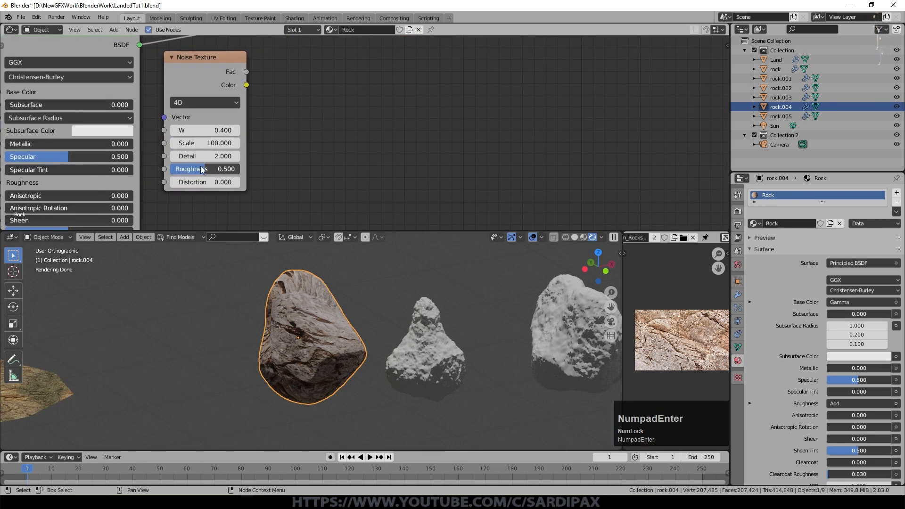
pyautogui.moveTo(192, 152); pyautogui.dragTo(221, 151)
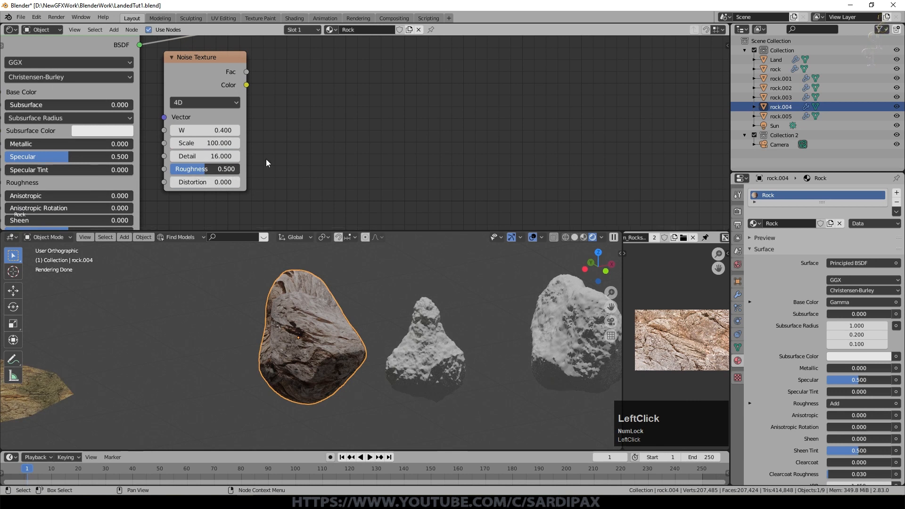
# Add a Math node beside the Noise Texture and connect the noise's Fac output to its first value
pyautogui.moveTo(319, 109); pyautogui.dragTo(276, 190, button='middle')
pyautogui.click(114, 30)
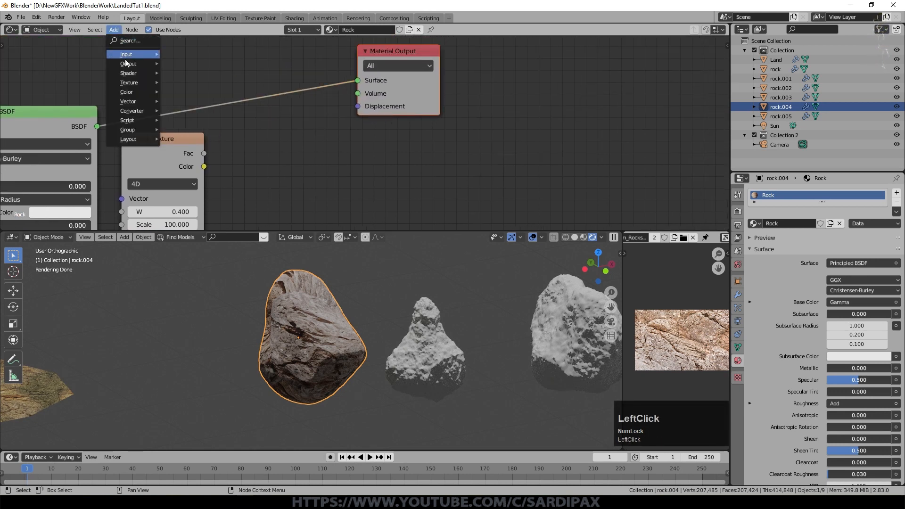
pyautogui.moveTo(132, 111)
pyautogui.click(188, 184)
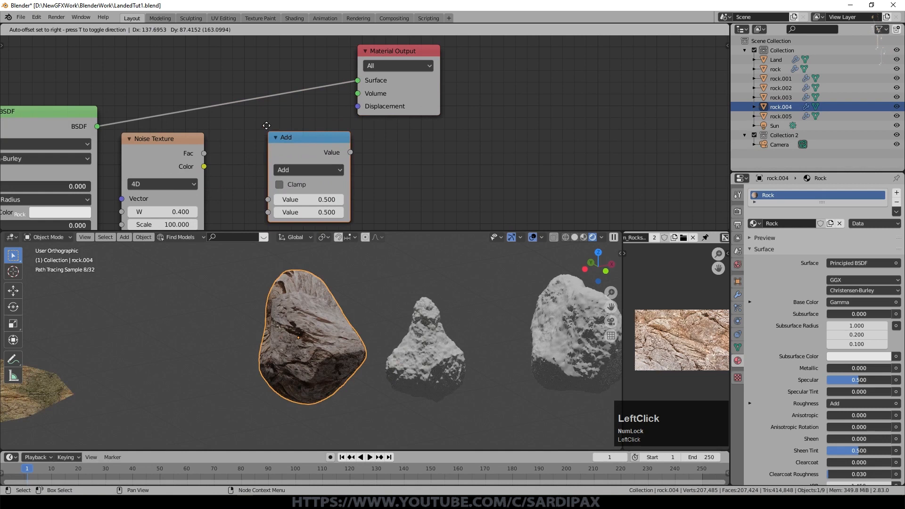
pyautogui.moveTo(204, 153); pyautogui.dragTo(259, 183)
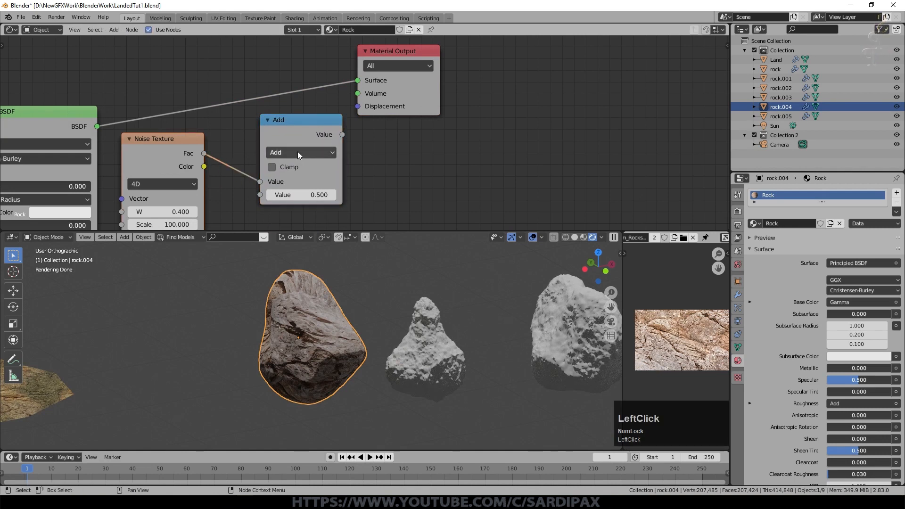
# Set the Math node to Multiply and connect its value to the Material Output's Displacement, shifting the output node to make room
pyautogui.click(298, 152)
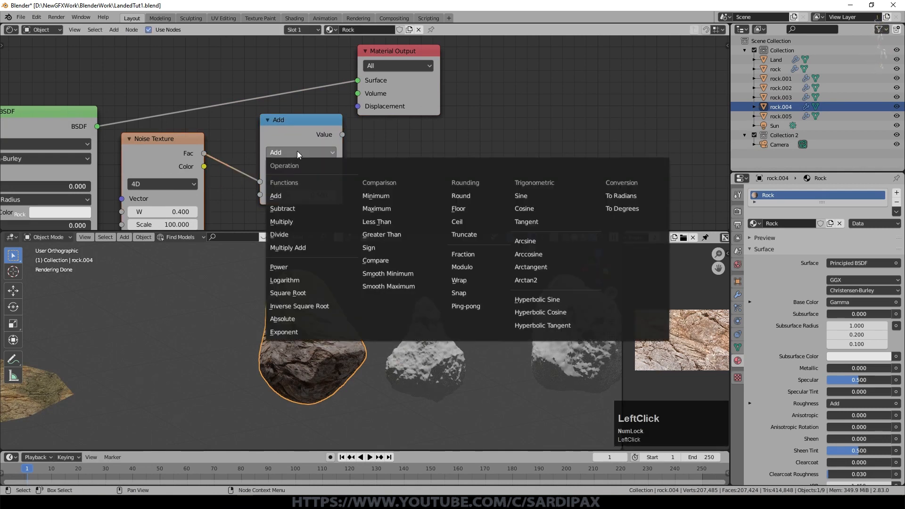
pyautogui.click(283, 167)
pyautogui.moveTo(398, 50); pyautogui.dragTo(416, 48)
pyautogui.moveTo(343, 134); pyautogui.dragTo(380, 104)
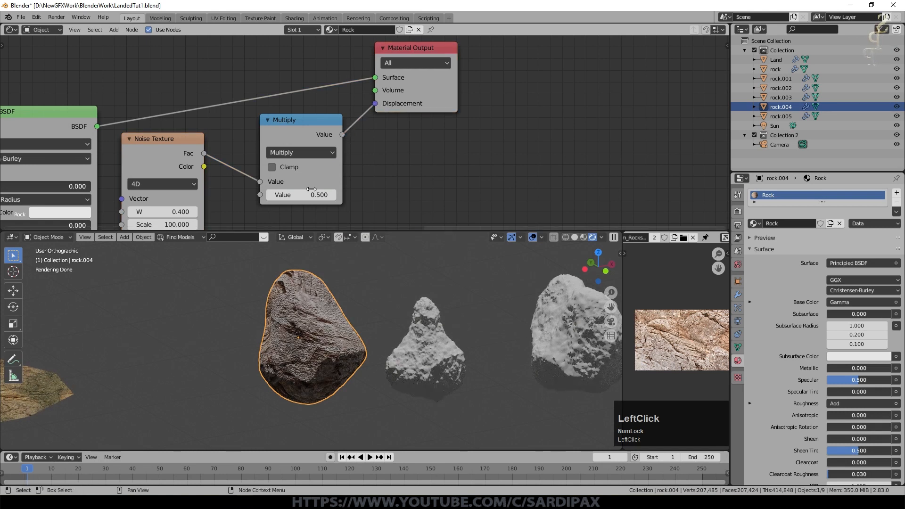
# Set the Multiply node's value to 0.025, inspect the rock's surface relief up close, and save the file
pyautogui.scroll(5, 324, 267)
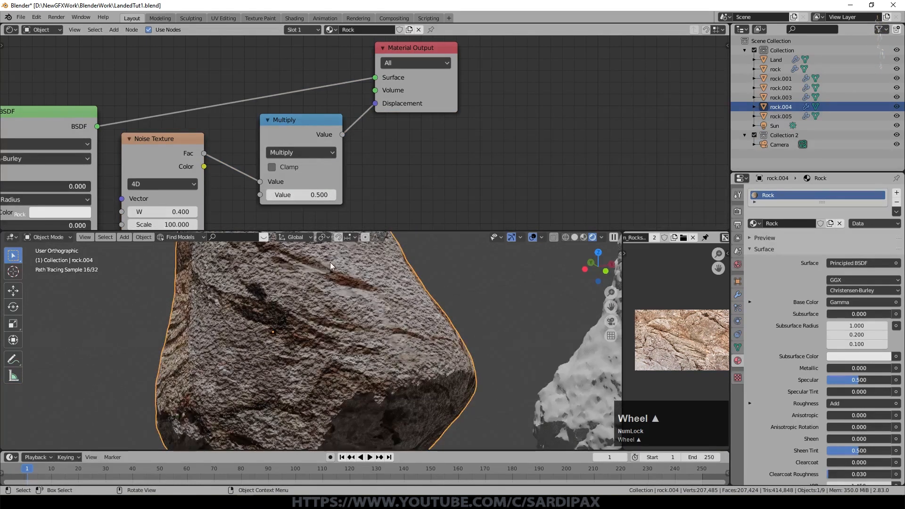
pyautogui.click(310, 195)
pyautogui.write('.0')
pyautogui.press('KP_Enter')
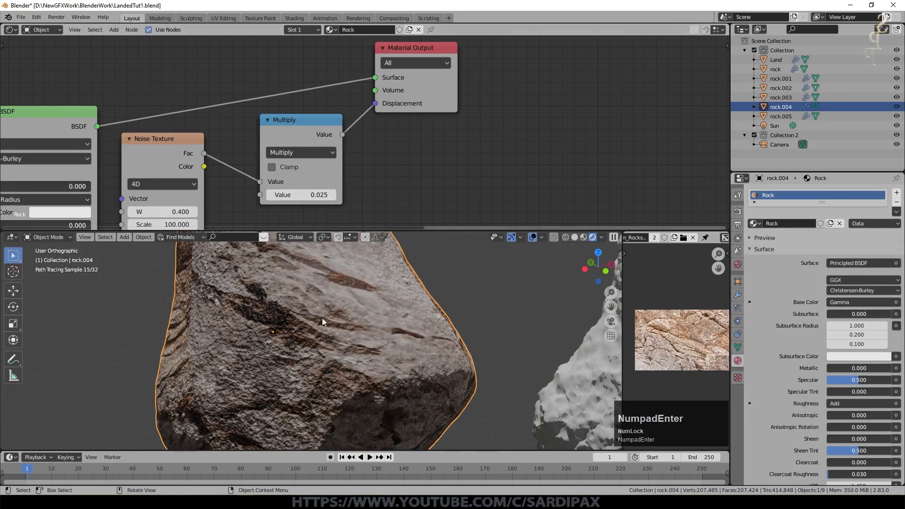
pyautogui.scroll(3, 321, 318)
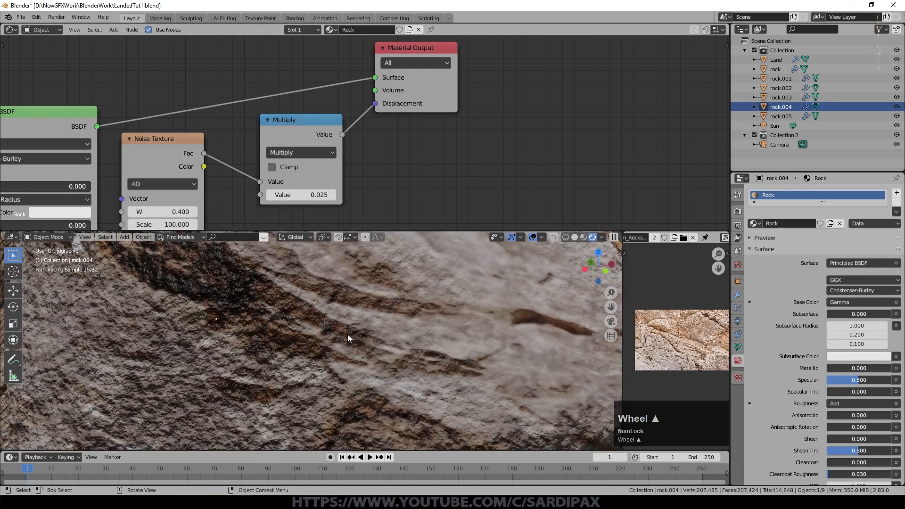
pyautogui.scroll(-3, 414, 359)
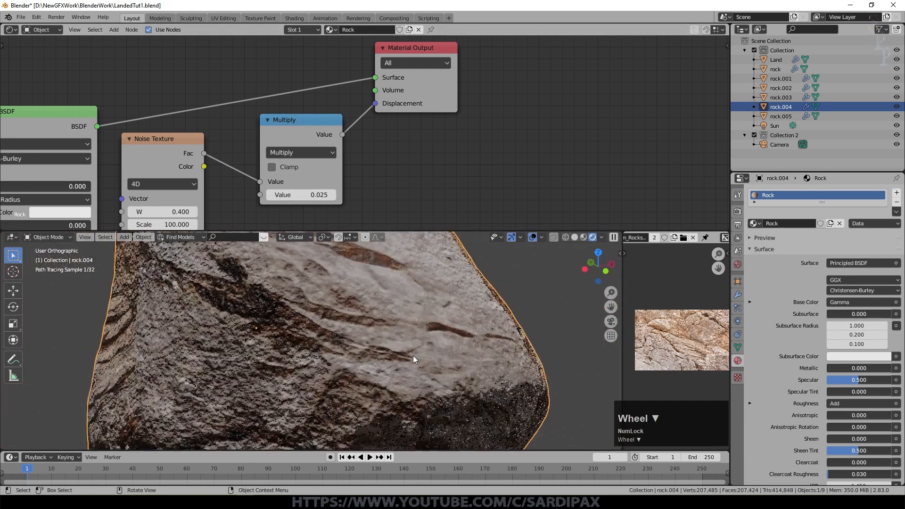
pyautogui.scroll(-6, 413, 356)
pyautogui.middleClick(423, 351)
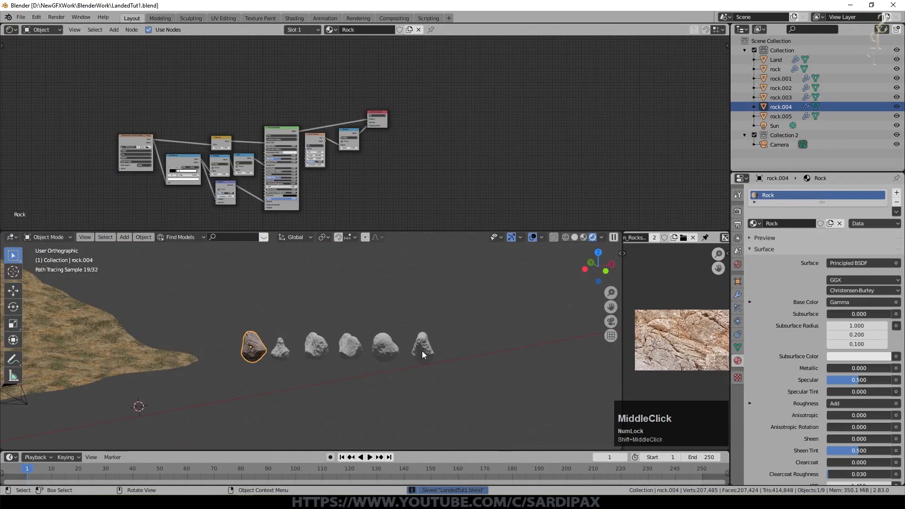
pyautogui.hotkey('ctrl', 's')
# Select all six rocks with the textured one active and link its material to the others
pyautogui.click(422, 350)
pyautogui.keyDown('shift'); pyautogui.click(386, 348); pyautogui.keyUp('shift')
pyautogui.keyDown('shift'); pyautogui.click(353, 345); pyautogui.keyUp('shift')
pyautogui.keyDown('shift'); pyautogui.click(316, 347); pyautogui.keyUp('shift')
pyautogui.keyDown('shift'); pyautogui.click(280, 353); pyautogui.keyUp('shift')
pyautogui.keyDown('shift'); pyautogui.click(252, 347); pyautogui.keyUp('shift')
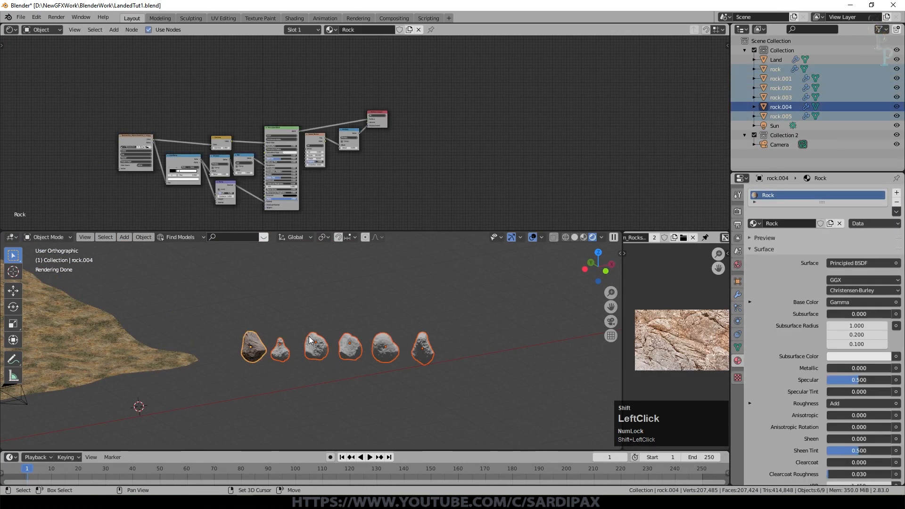
pyautogui.hotkey('ctrl', 'l')
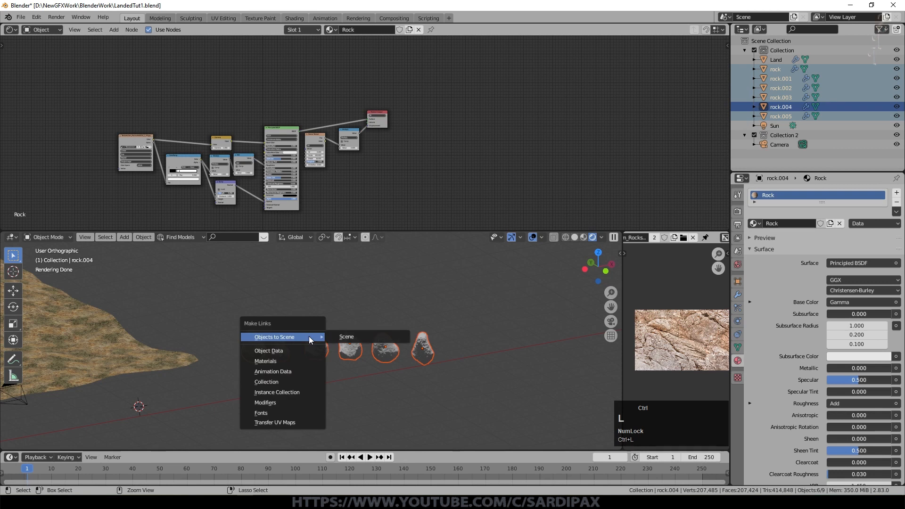
pyautogui.click(296, 361)
# Unwrap the small pointed rock's mesh with Smart UV Project at an angle limit of 66
pyautogui.scroll(-3, 291, 356)
pyautogui.moveTo(293, 352); pyautogui.dragTo(236, 358, button='middle')
pyautogui.click(179, 361)
pyautogui.press('Tab')
pyautogui.press('u')
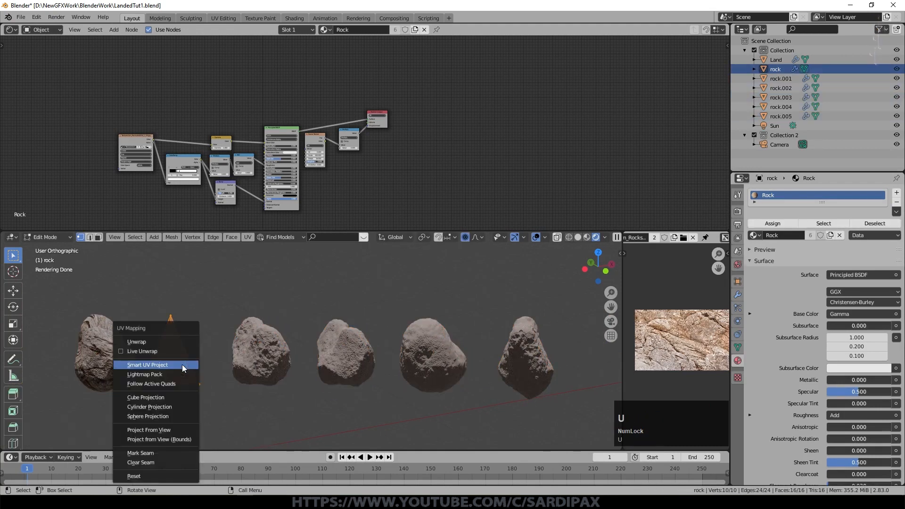
pyautogui.click(182, 364)
pyautogui.click(179, 439)
pyautogui.press('capslock')
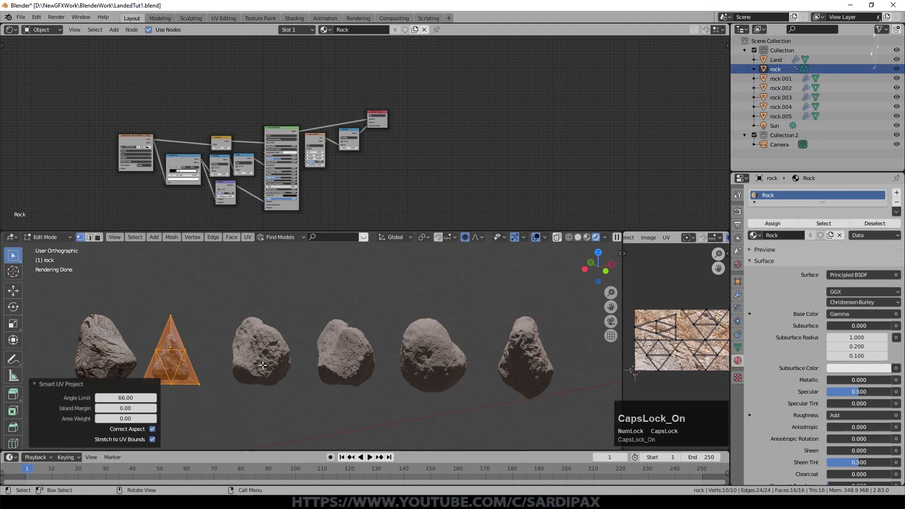
pyautogui.click(226, 391)
pyautogui.press('Tab')
pyautogui.press('capslock')
# Unwrap the next three rocks in the row with Smart UV Project at an angle limit of 66, ending with rock.002
pyautogui.click(262, 361)
pyautogui.click(432, 351)
pyautogui.press('Tab')
pyautogui.press('u')
pyautogui.click(430, 344)
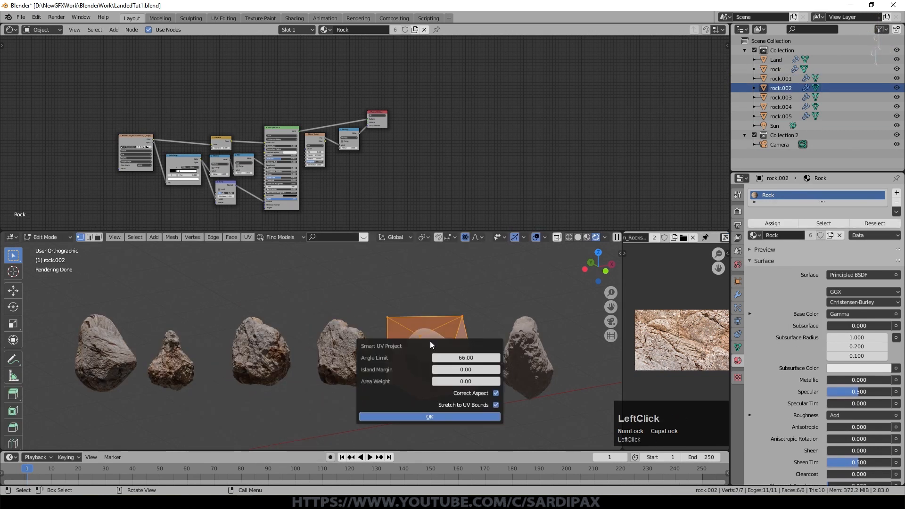
pyautogui.click(425, 418)
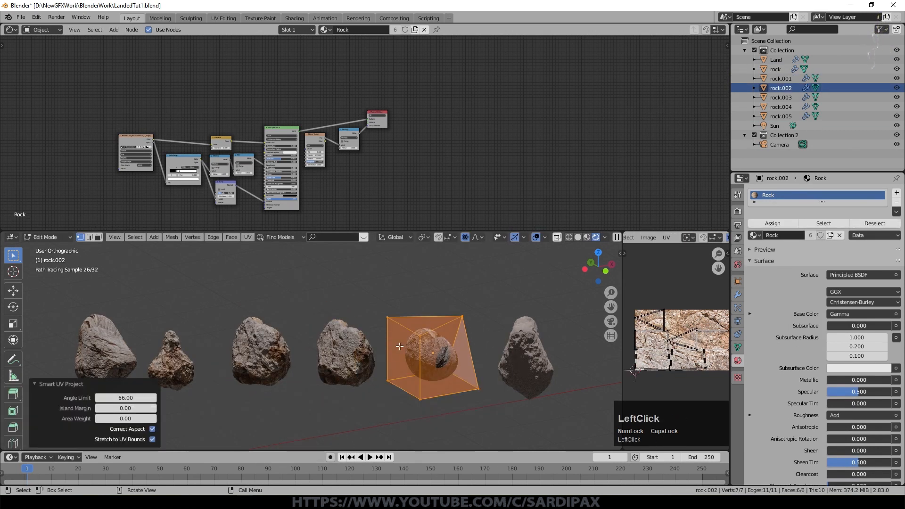
pyautogui.press('Tab')
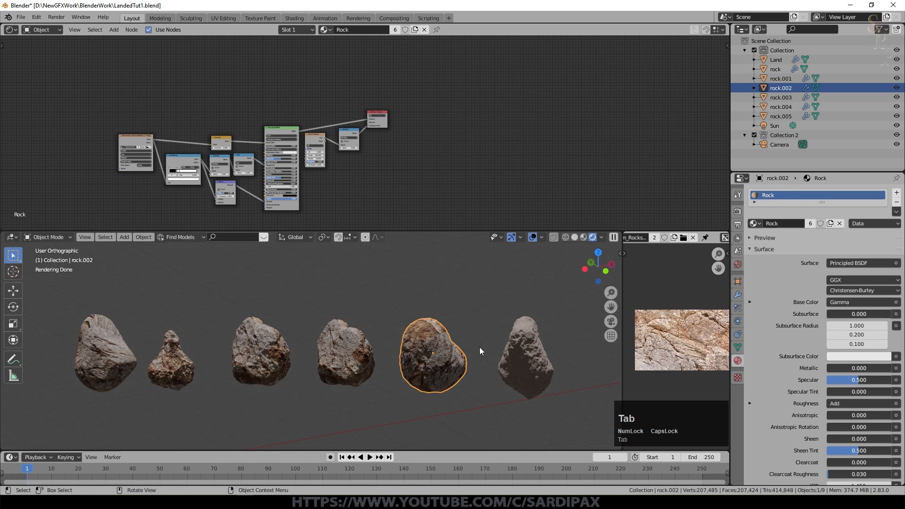
# Unwrap the last rock in the row, rock.003, with Smart UV Project
pyautogui.click(542, 359)
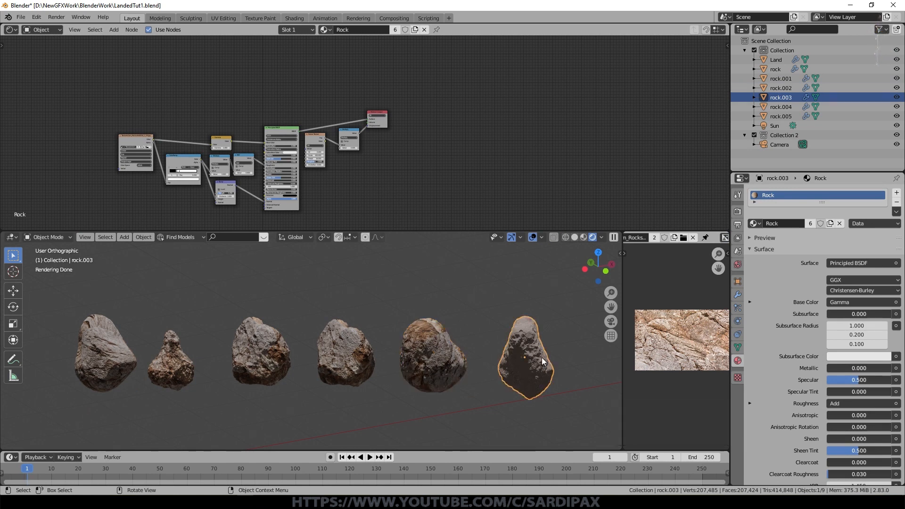
pyautogui.press('Tab')
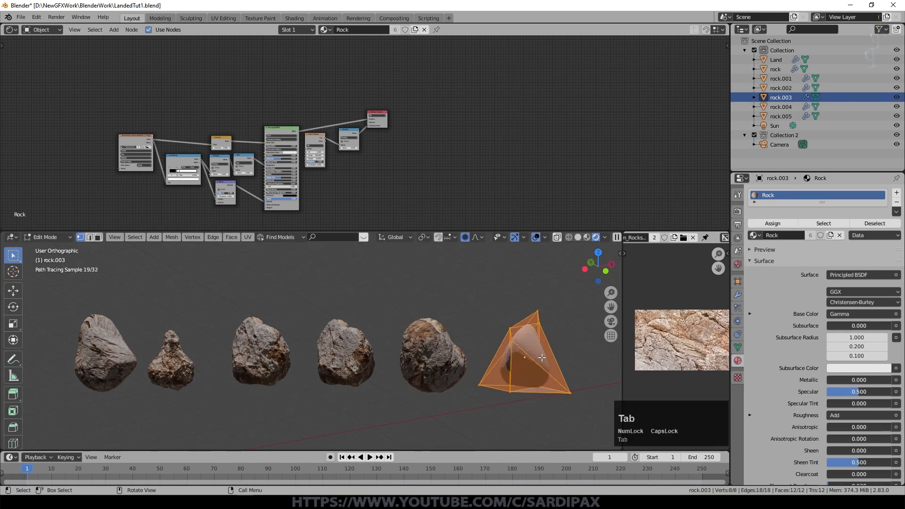
pyautogui.press('u')
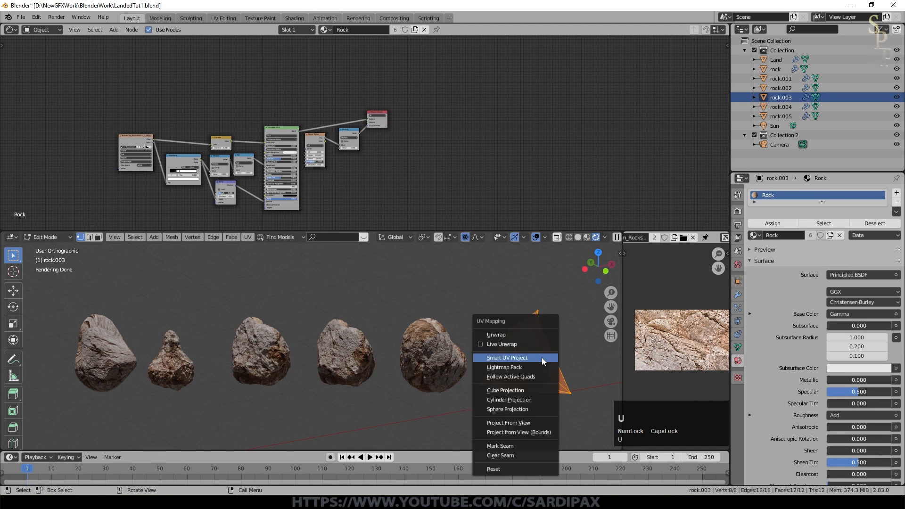
pyautogui.press('Tab')
# Select all six rocks and move them to a new collection named LargeRocks
pyautogui.moveTo(542, 358); pyautogui.dragTo(436, 354, button='middle')
pyautogui.keyDown('shift'); pyautogui.click(436, 353); pyautogui.keyUp('shift')
pyautogui.keyDown('shift'); pyautogui.click(351, 351); pyautogui.keyUp('shift')
pyautogui.keyDown('shift'); pyautogui.click(259, 351); pyautogui.keyUp('shift')
pyautogui.keyDown('shift'); pyautogui.click(161, 358); pyautogui.keyUp('shift')
pyautogui.keyDown('shift'); pyautogui.click(104, 351); pyautogui.keyUp('shift')
pyautogui.press('m')
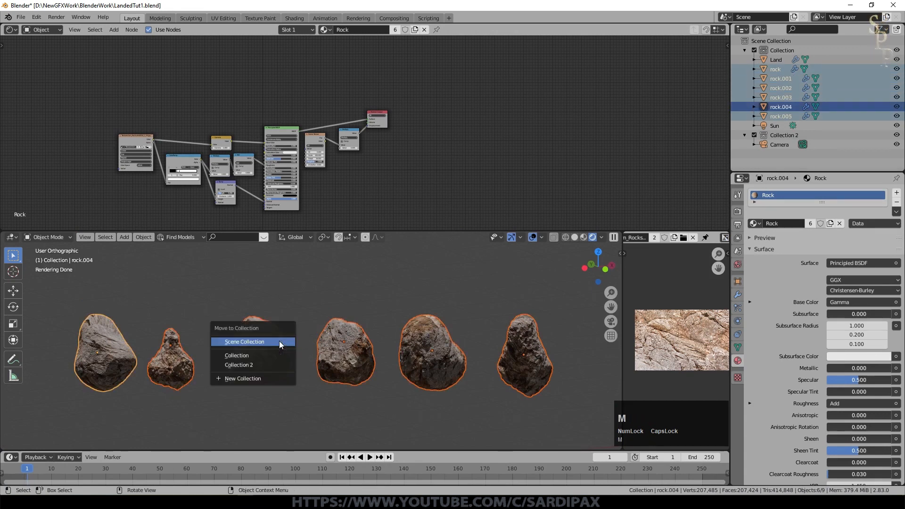
pyautogui.click(266, 378)
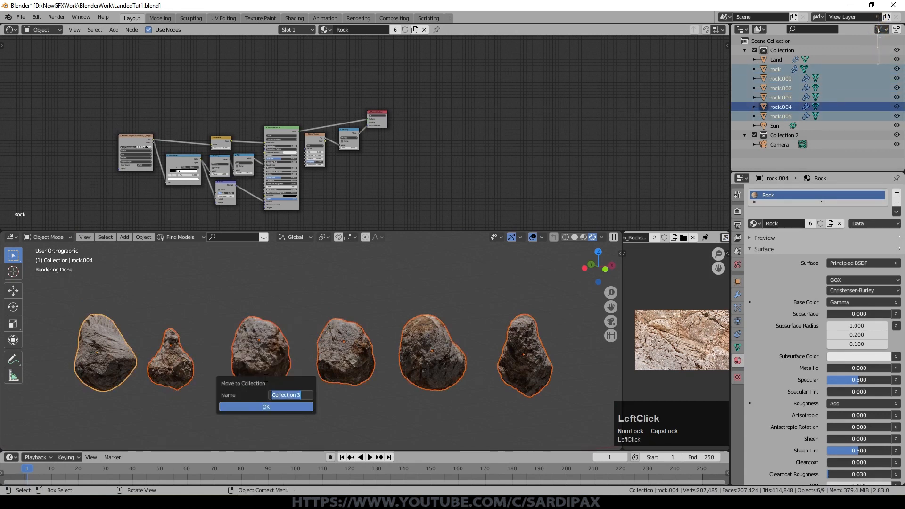
pyautogui.write('LargeRocks')
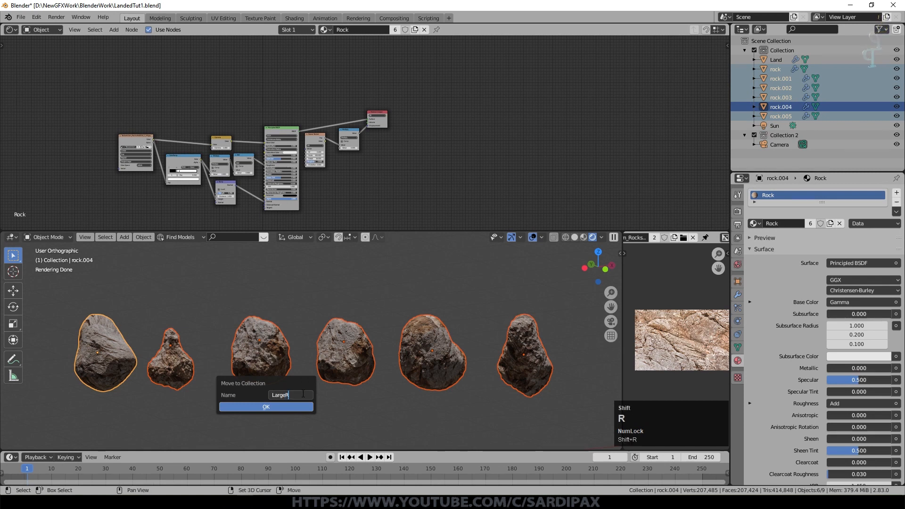
pyautogui.press('Return')
# Review the rock's modifiers, then duplicate all six rocks and place the copies about 1.5 m below the originals
pyautogui.click(736, 295)
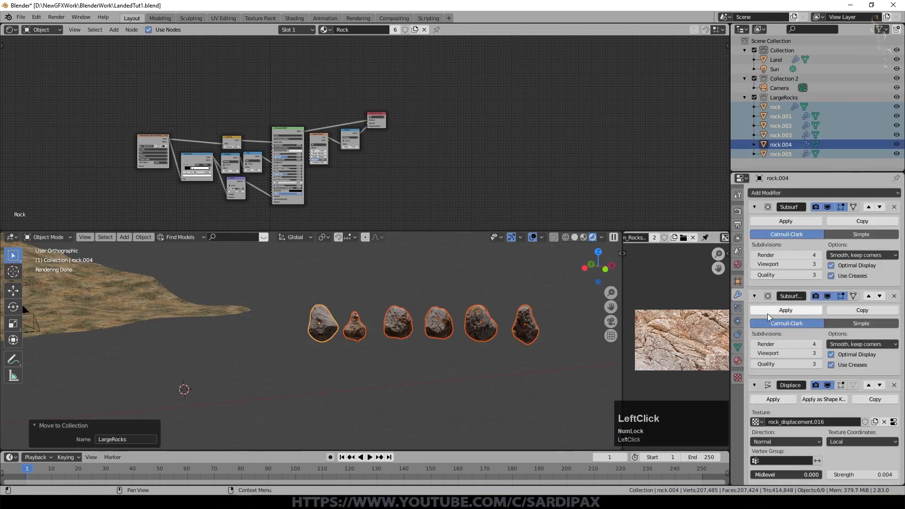
pyautogui.scroll(-2, 799, 267)
pyautogui.scroll(-5, 804, 306)
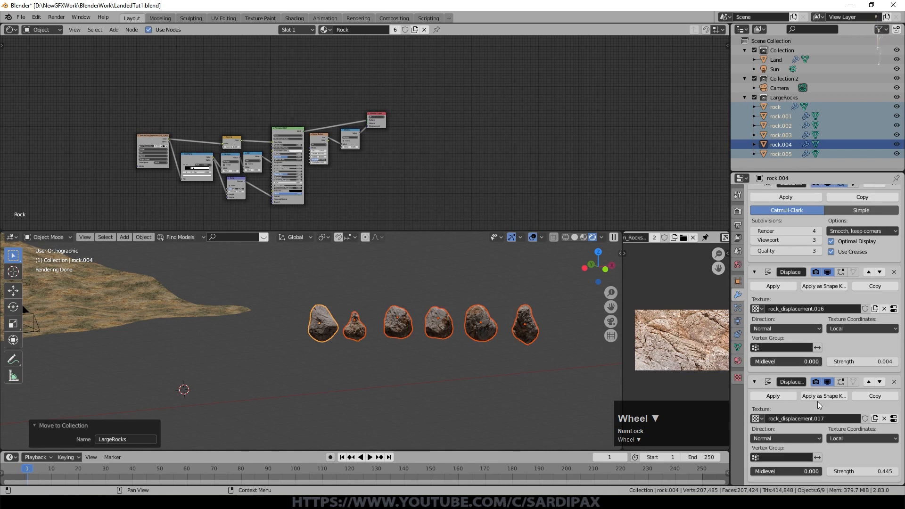
pyautogui.hotkey('shift', 'd')
pyautogui.click(454, 395)
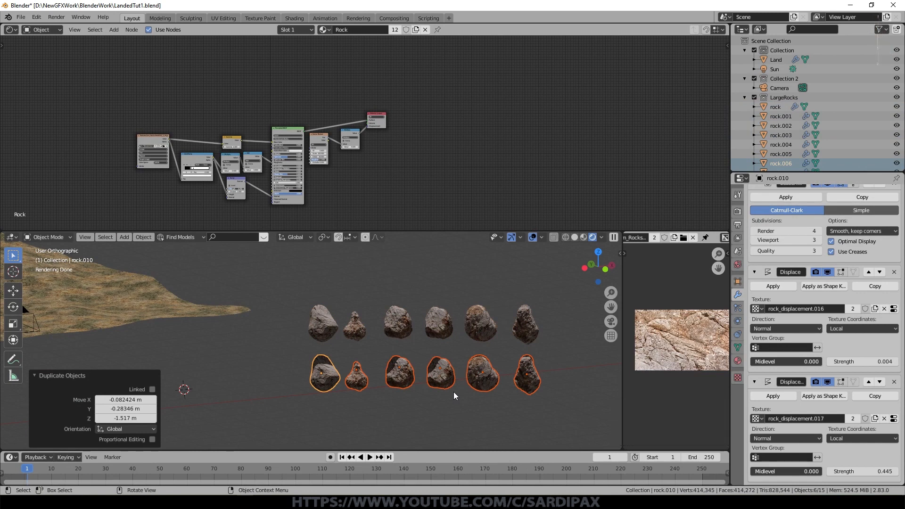
# Move the duplicated rocks to a new collection named SmallRocks and collapse both rock collections in the outliner
pyautogui.press('m')
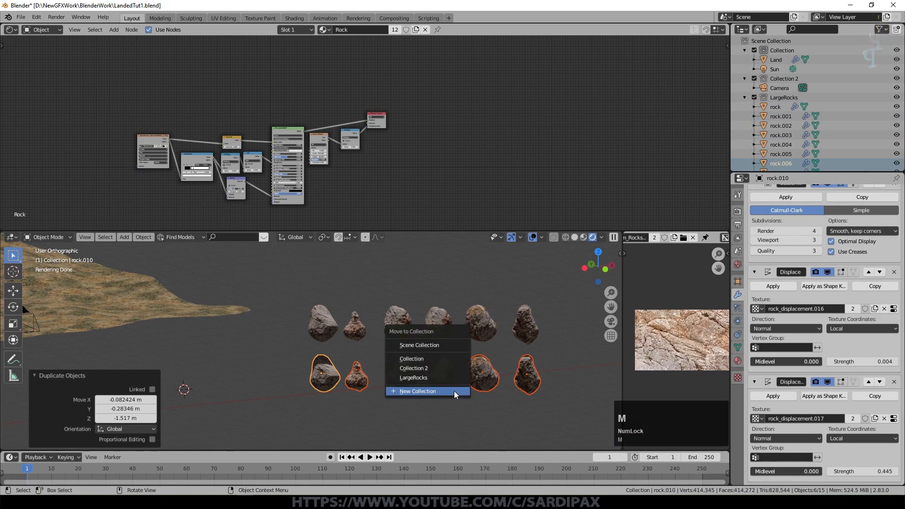
pyautogui.click(454, 391)
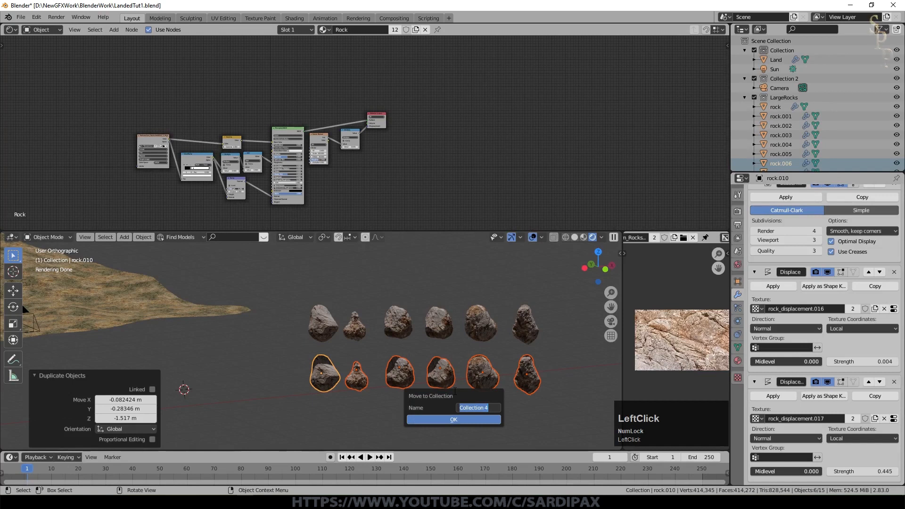
pyautogui.write('SmallR')
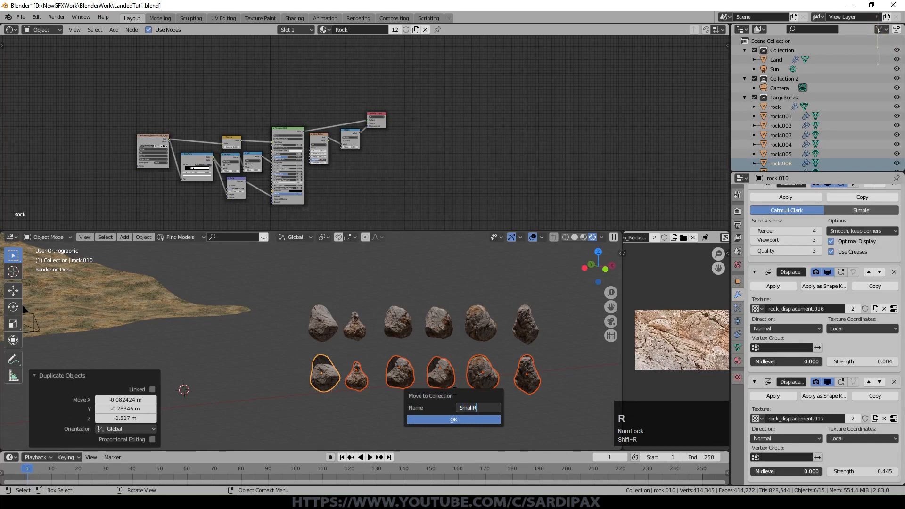
pyautogui.write('ocks')
pyautogui.click(453, 419)
pyautogui.click(744, 97)
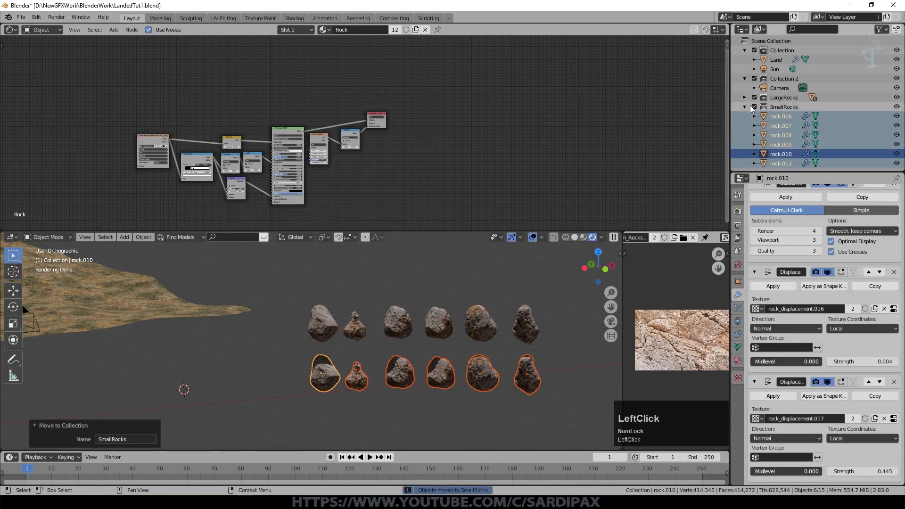
pyautogui.click(745, 106)
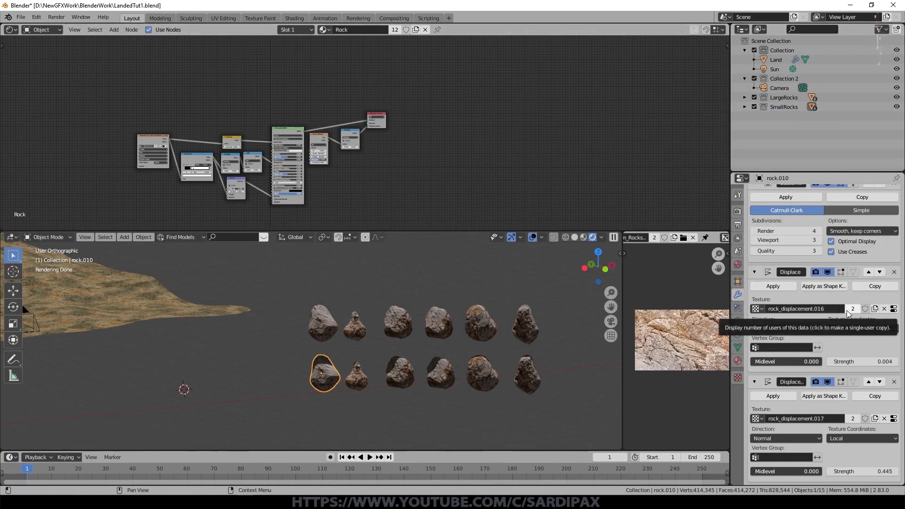
# Collapse the modifiers of the duplicated rock rock.010 and remove its first Subsurf modifier
pyautogui.click(754, 272)
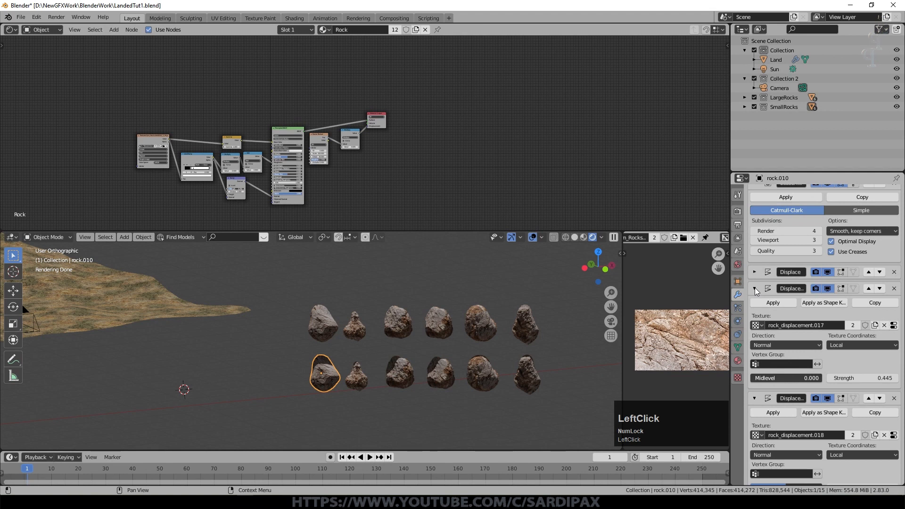
pyautogui.moveTo(755, 291); pyautogui.dragTo(756, 306)
pyautogui.click(754, 243)
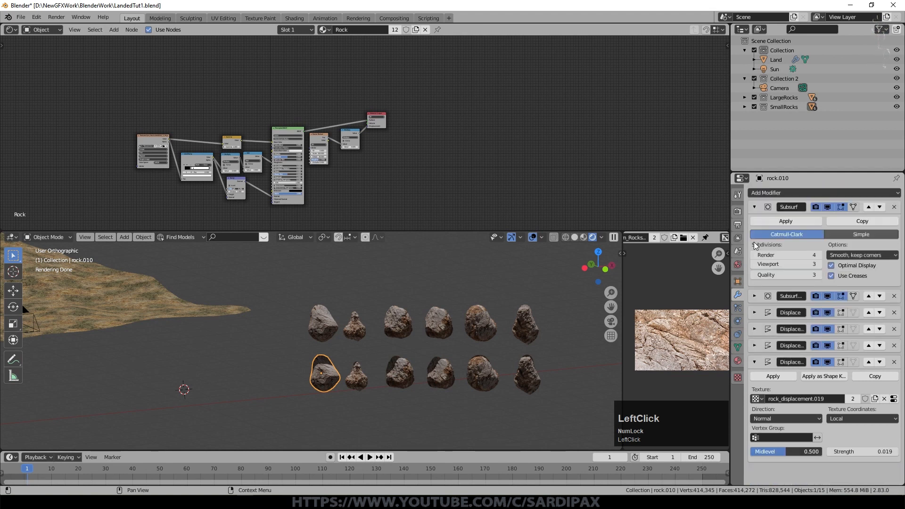
pyautogui.click(755, 363)
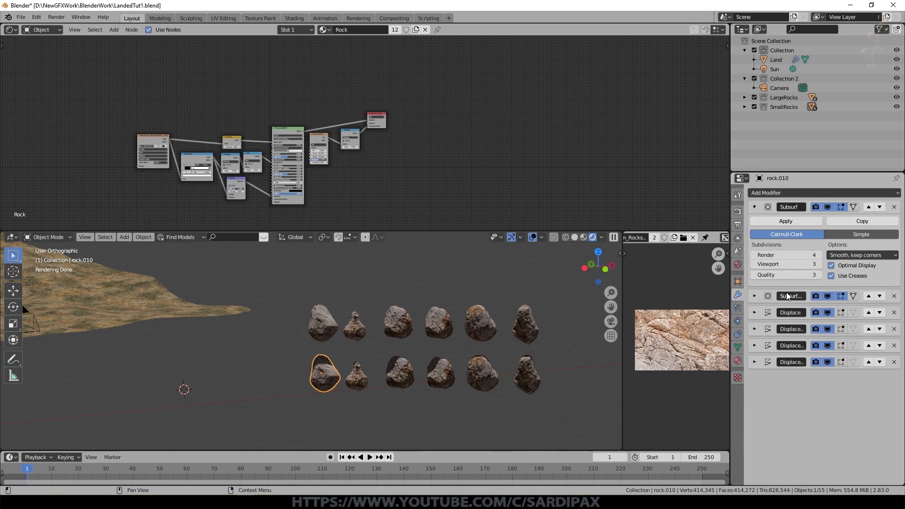
pyautogui.click(894, 207)
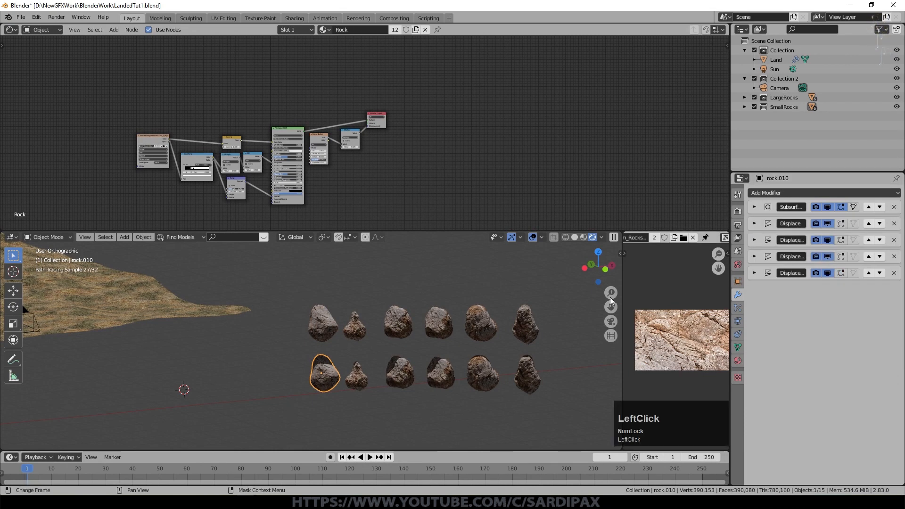
# Remove the last two Displace modifiers from rock.010, keeping the Subsurf and the first two Displace modifiers
pyautogui.scroll(5, 610, 297)
pyautogui.click(895, 256)
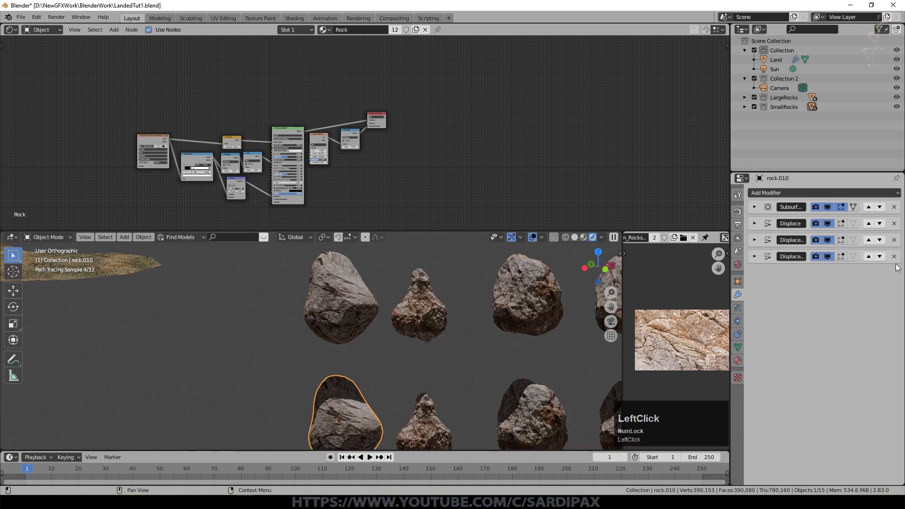
pyautogui.click(895, 257)
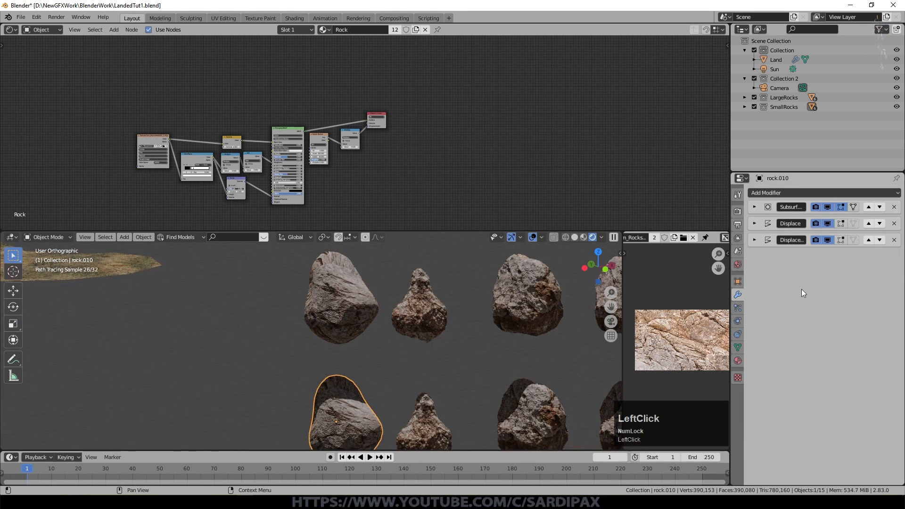
pyautogui.scroll(-3, 341, 370)
pyautogui.moveTo(341, 370)
pyautogui.mouseDown(button='middle')
pyautogui.moveTo(359, 352)
pyautogui.moveTo(351, 366)
pyautogui.mouseUp(button='middle')
pyautogui.click(356, 395)
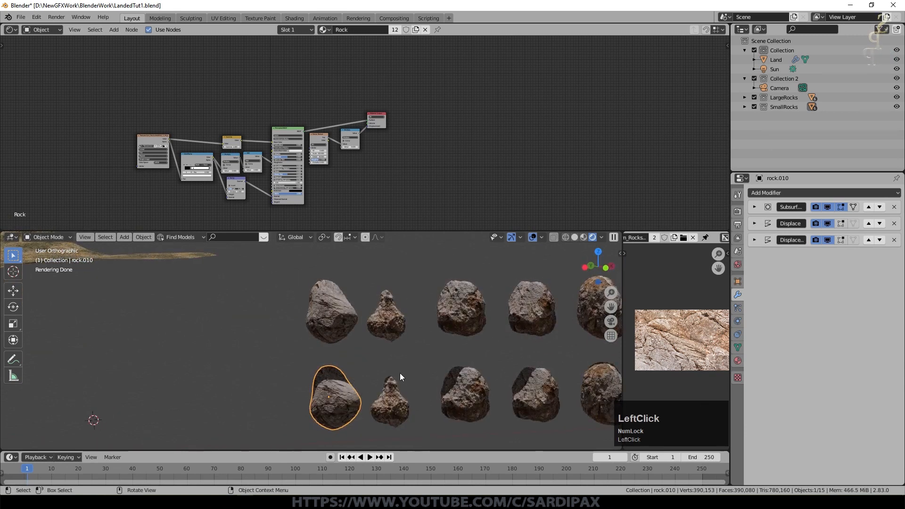
# Set the remaining Subsurf modifier of rock.010 to 2 render and 2 viewport subdivisions
pyautogui.click(754, 208)
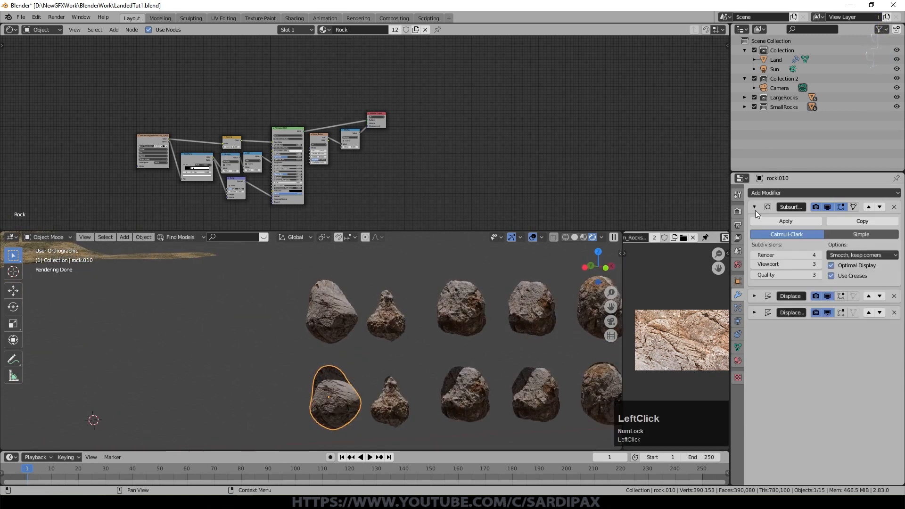
pyautogui.click(753, 255)
pyautogui.click(753, 255)
pyautogui.click(754, 265)
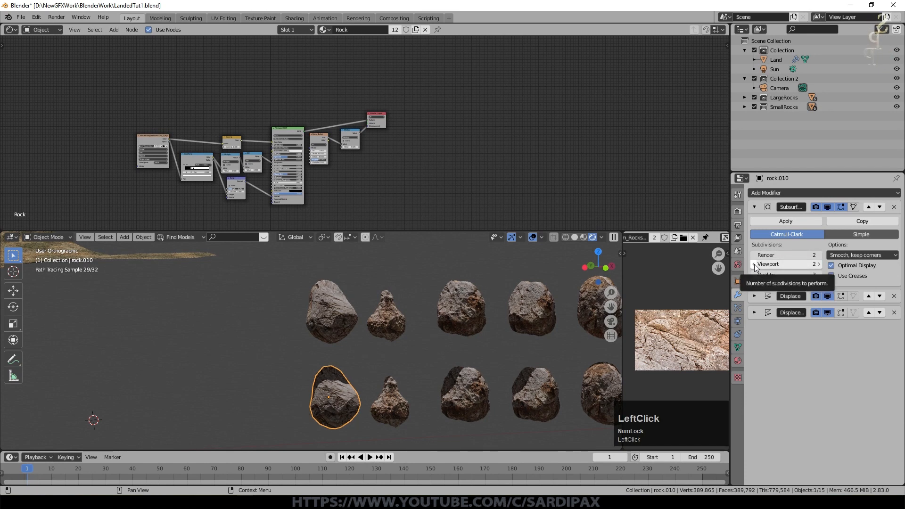
# Shade rock.010 smooth and save the file
pyautogui.rightClick(346, 400)
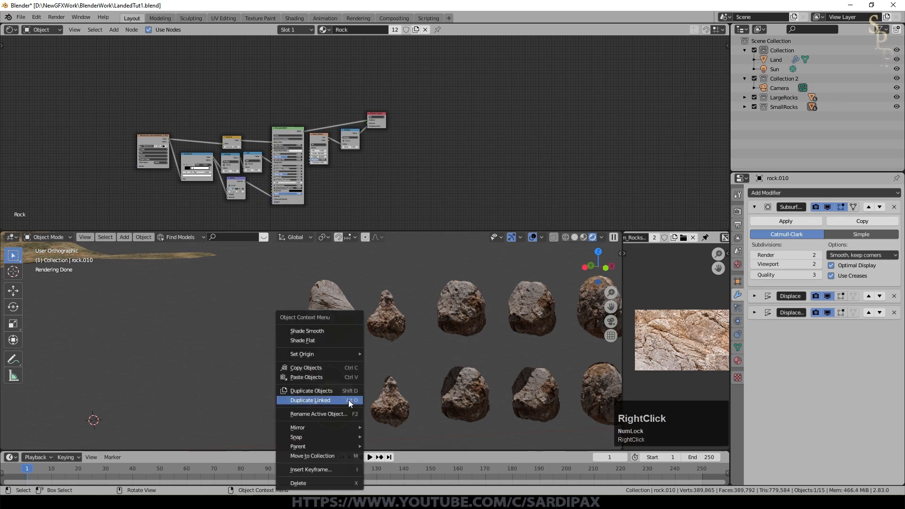
pyautogui.click(339, 333)
pyautogui.scroll(-5, 390, 337)
pyautogui.hotkey('ctrl', 's')
# Select all six duplicated rocks with rock.010 active and link its modifiers to the others
pyautogui.click(461, 363)
pyautogui.keyDown('shift'); pyautogui.click(430, 363); pyautogui.keyUp('shift')
pyautogui.keyDown('shift'); pyautogui.click(401, 363); pyautogui.keyUp('shift')
pyautogui.keyDown('shift'); pyautogui.click(373, 363); pyautogui.keyUp('shift')
pyautogui.keyDown('shift'); pyautogui.click(342, 364); pyautogui.keyUp('shift')
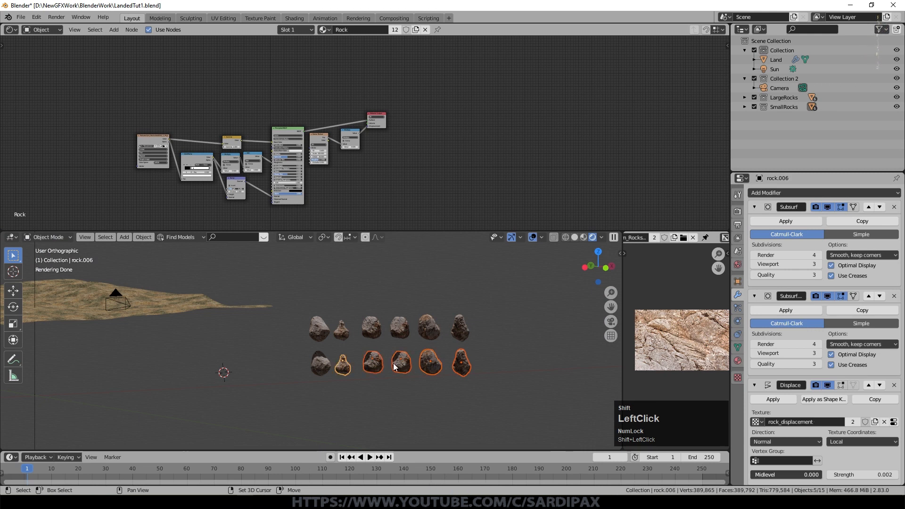
pyautogui.keyDown('shift'); pyautogui.click(323, 368); pyautogui.keyUp('shift')
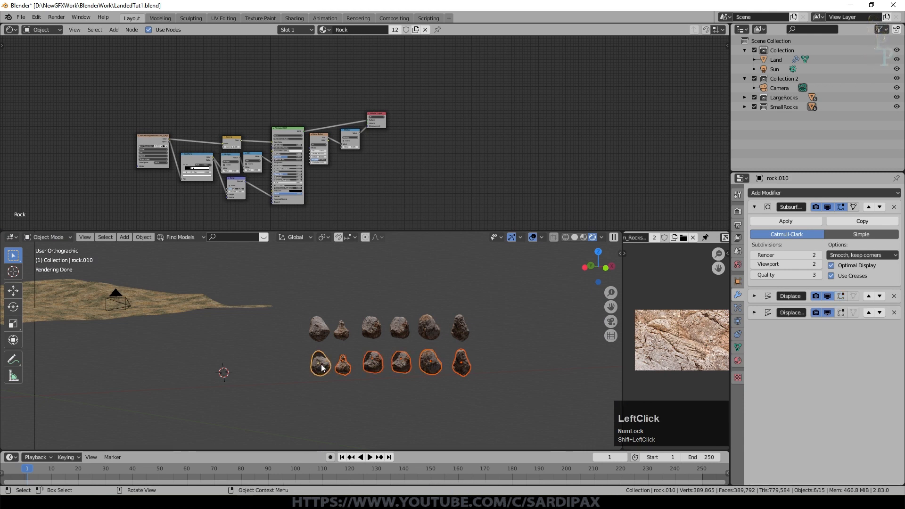
pyautogui.hotkey('ctrl', 'l')
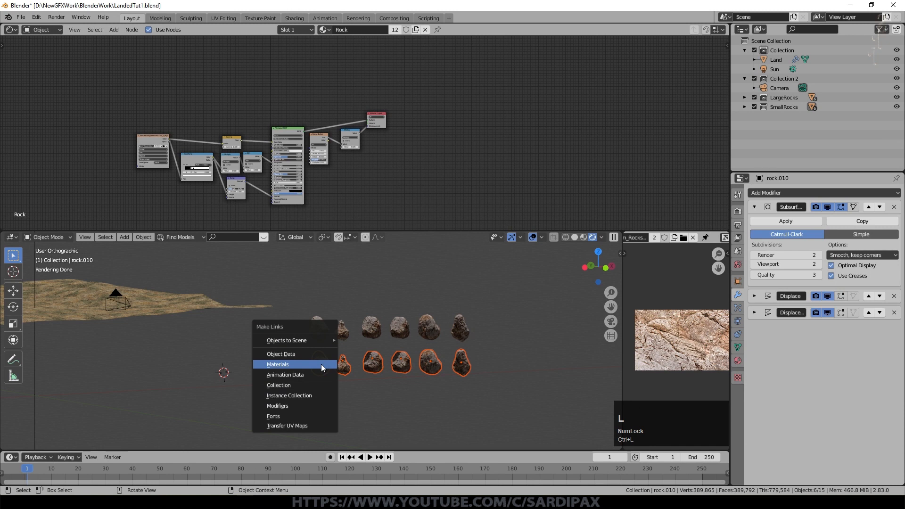
pyautogui.click(321, 364)
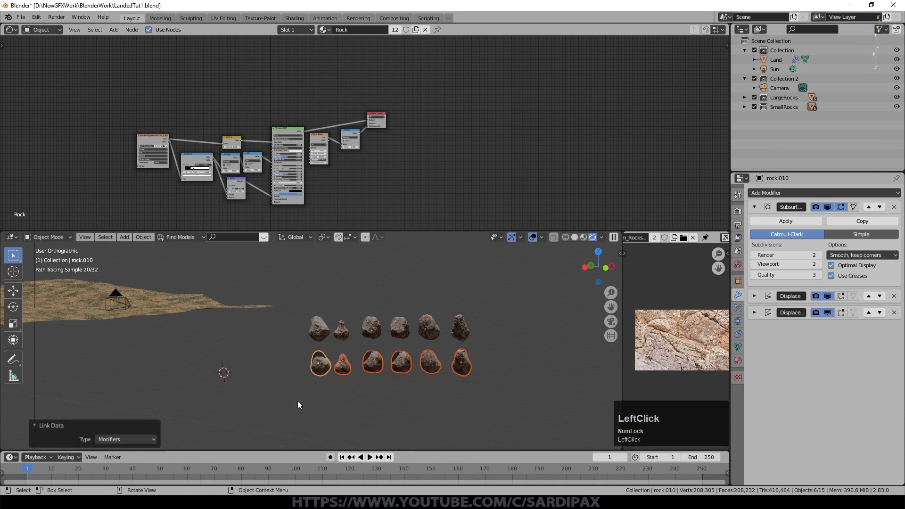
# Select rock.011 to check its linked modifiers, then save the file
pyautogui.scroll(4, 298, 400)
pyautogui.click(436, 389)
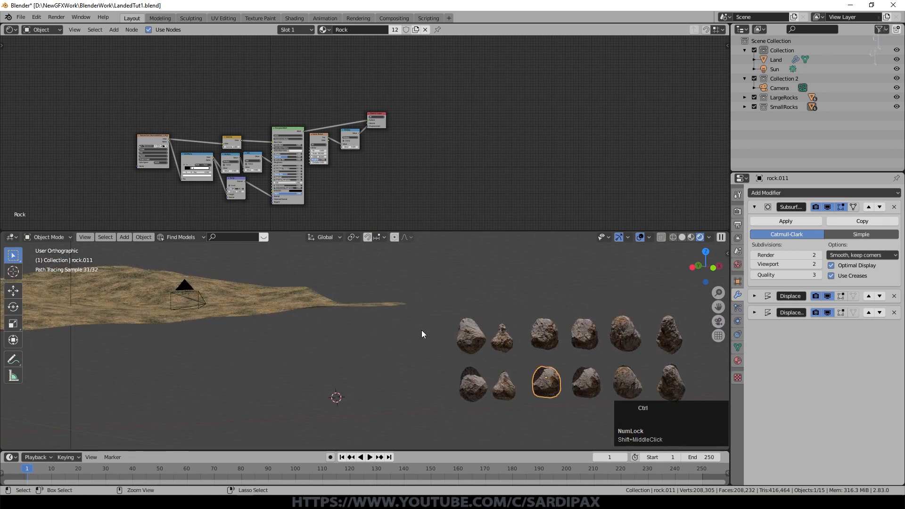
pyautogui.hotkey('ctrl', 's')
# Enter Edit Mode on the Land mesh in the camera view and deselect all its vertices
pyautogui.scroll(-3, 446, 337)
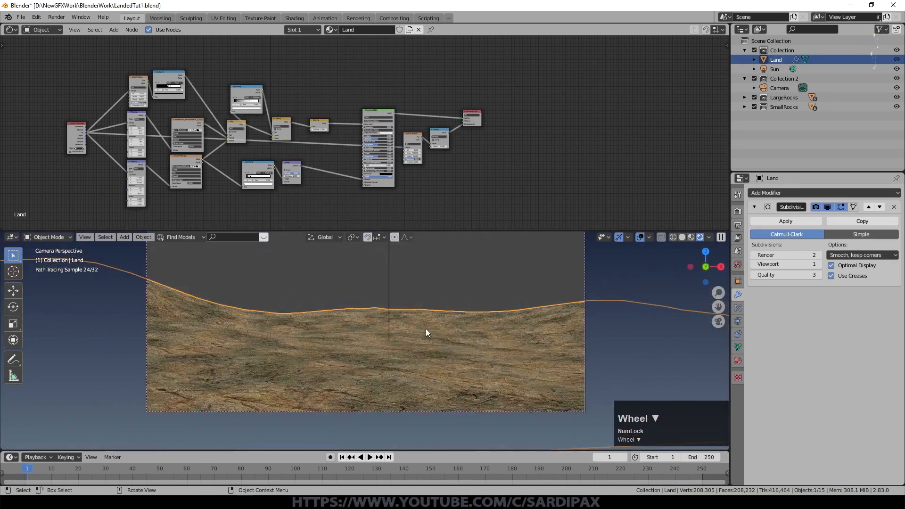
pyautogui.press('Tab')
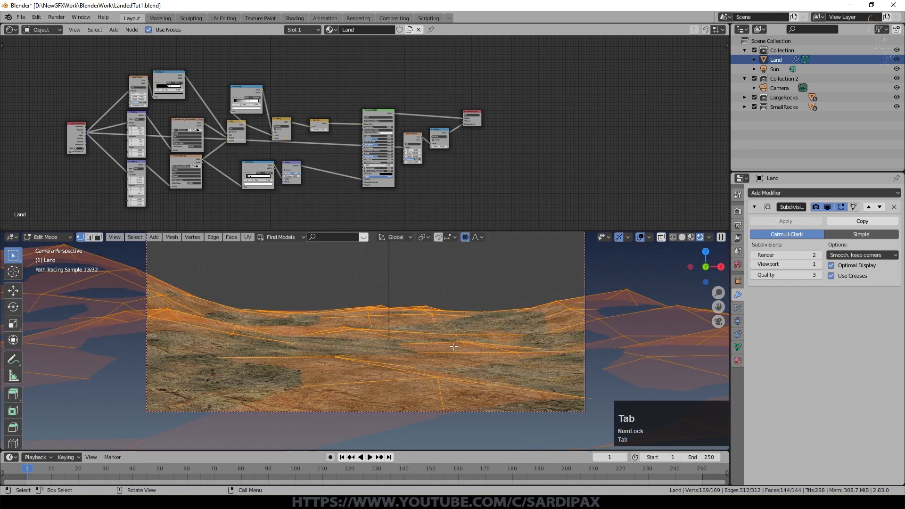
pyautogui.scroll(-4, 453, 347)
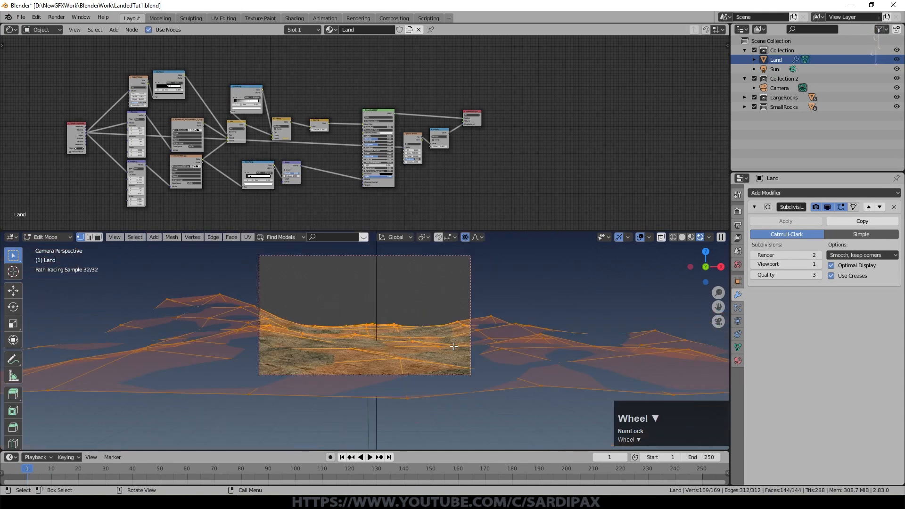
pyautogui.press('a')
pyautogui.press('a')
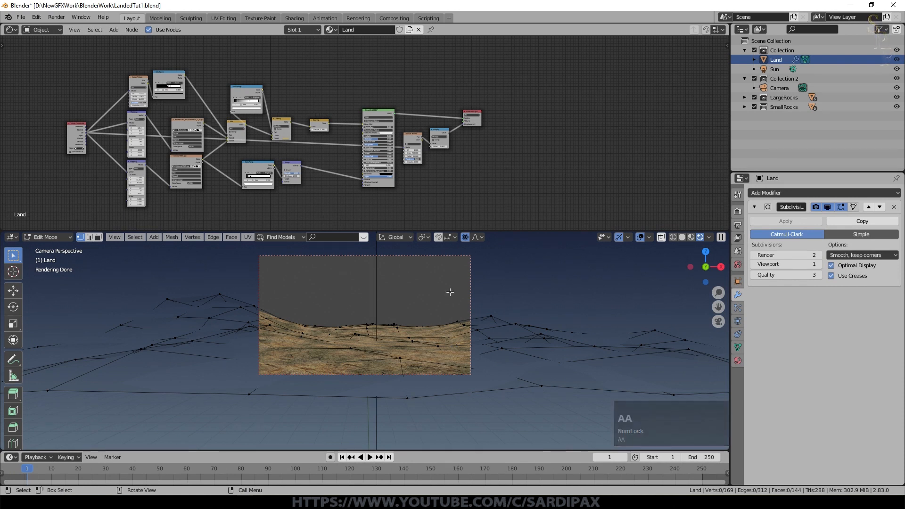
# Circle-select the Land vertices visible inside the camera frame
pyautogui.press('c')
pyautogui.scroll(-3, 283, 304)
pyautogui.moveTo(282, 303)
pyautogui.mouseDown()
pyautogui.moveTo(238, 329)
pyautogui.moveTo(254, 374)
pyautogui.moveTo(429, 390)
pyautogui.moveTo(468, 348)
pyautogui.moveTo(352, 323)
pyautogui.moveTo(372, 359)
pyautogui.moveTo(420, 363)
pyautogui.mouseUp()
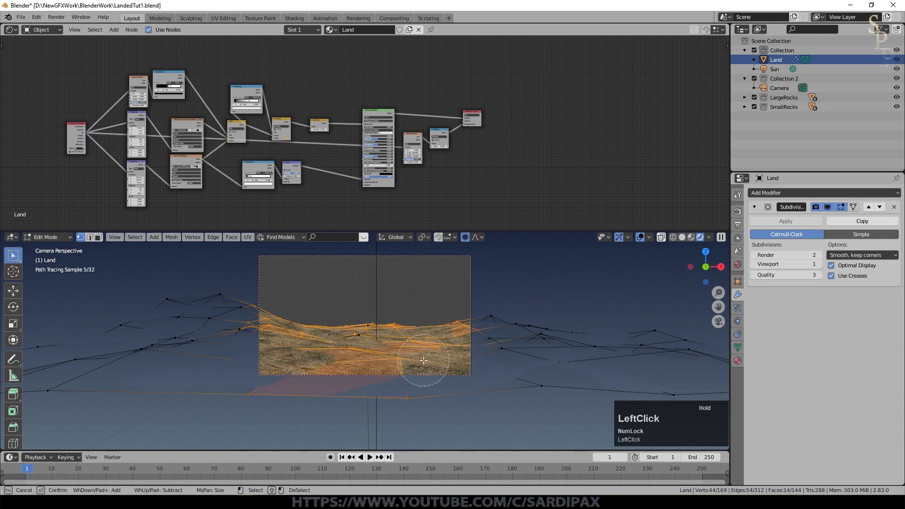
pyautogui.rightClick(420, 363)
# Switch the viewport to wireframe and circle-select all Land vertices within the camera frame, including the hidden ones
pyautogui.press('z')
pyautogui.click(332, 306)
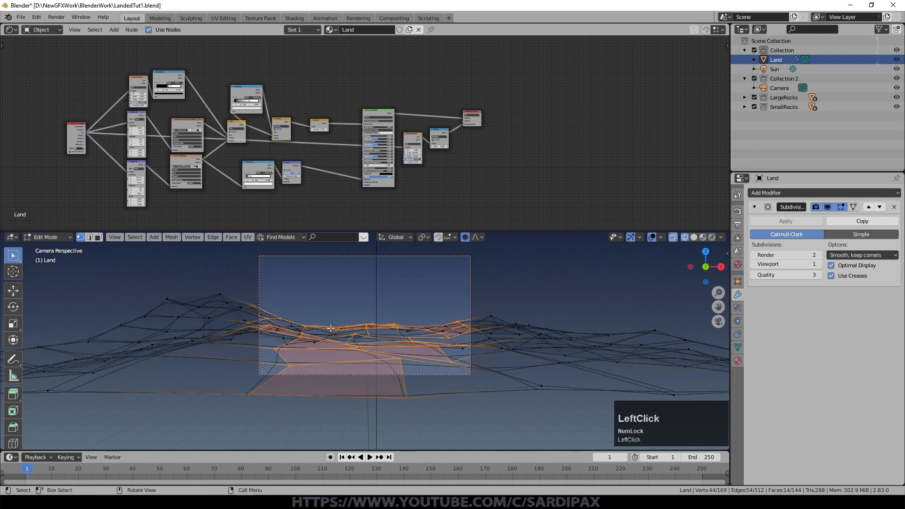
pyautogui.press('c')
pyautogui.scroll(-2, 289, 323)
pyautogui.moveTo(273, 309)
pyautogui.mouseDown()
pyautogui.moveTo(271, 353)
pyautogui.moveTo(434, 330)
pyautogui.moveTo(451, 356)
pyautogui.moveTo(522, 399)
pyautogui.moveTo(363, 375)
pyautogui.moveTo(236, 376)
pyautogui.moveTo(228, 360)
pyautogui.moveTo(285, 315)
pyautogui.moveTo(188, 364)
pyautogui.moveTo(95, 388)
pyautogui.moveTo(566, 372)
pyautogui.moveTo(195, 371)
pyautogui.moveTo(101, 392)
pyautogui.moveTo(467, 380)
pyautogui.moveTo(452, 371)
pyautogui.mouseUp()
pyautogui.rightClick(424, 357)
# From the top view, add three missed vertices along the edges of the selected Land area to the selection
pyautogui.press('KP_7')
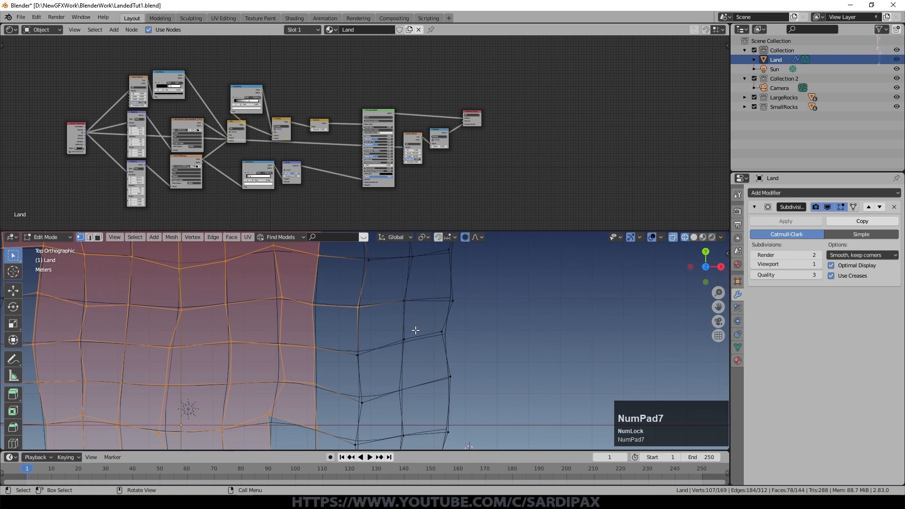
pyautogui.scroll(-6, 412, 329)
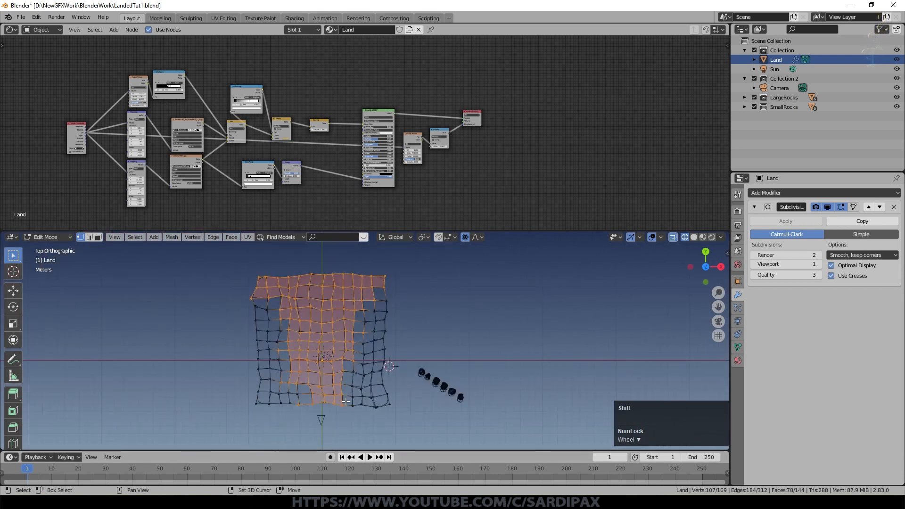
pyautogui.keyDown('shift'); pyautogui.moveTo(345, 402); pyautogui.dragTo(408, 346, button='middle'); pyautogui.keyUp('shift')
pyautogui.scroll(3, 356, 344)
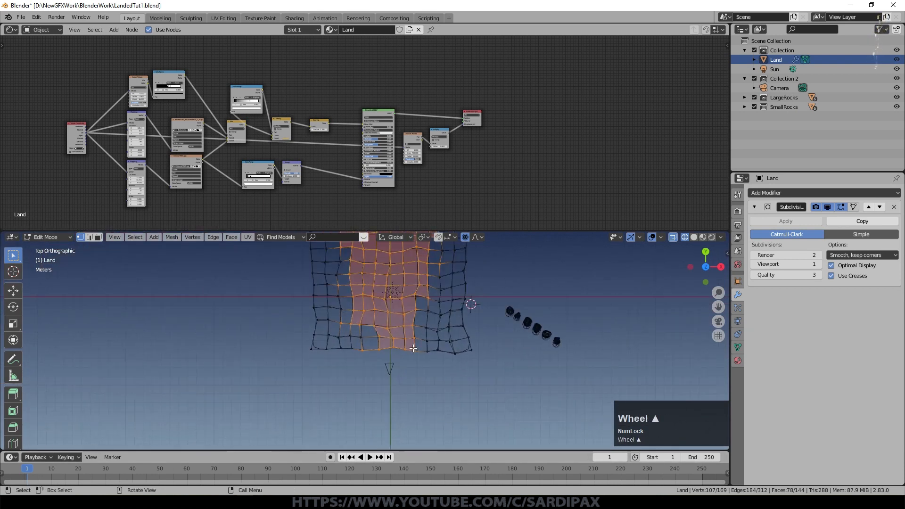
pyautogui.keyDown('shift'); pyautogui.click(360, 336); pyautogui.keyUp('shift')
pyautogui.keyDown('shift'); pyautogui.click(449, 299); pyautogui.keyUp('shift')
pyautogui.keyDown('shift'); pyautogui.moveTo(448, 300); pyautogui.dragTo(382, 346, button='middle'); pyautogui.keyUp('shift')
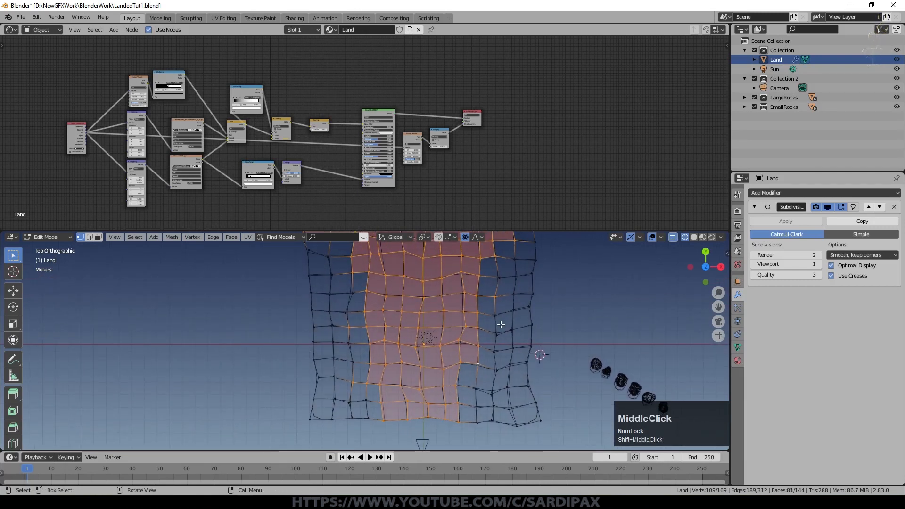
pyautogui.keyDown('shift'); pyautogui.moveTo(458, 314); pyautogui.dragTo(472, 388, button='middle'); pyautogui.keyUp('shift')
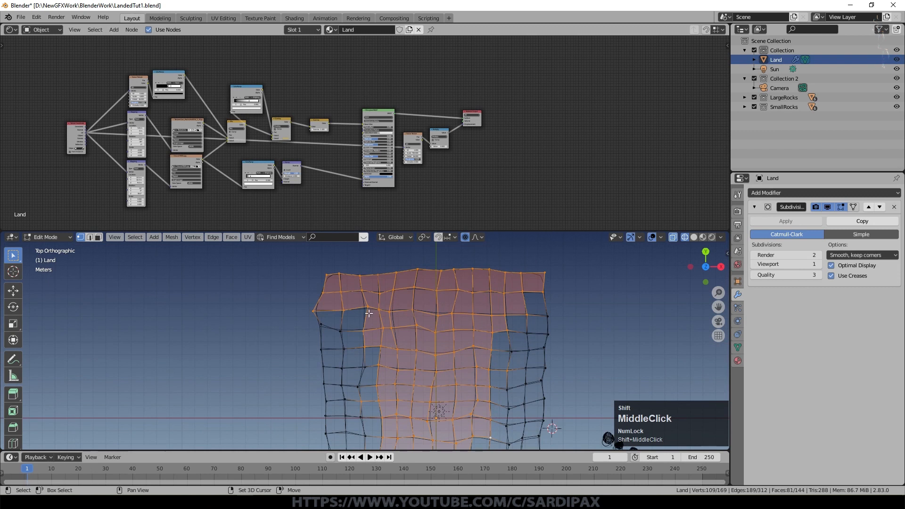
pyautogui.keyDown('shift'); pyautogui.click(346, 327); pyautogui.keyUp('shift')
pyautogui.scroll(-3, 472, 320)
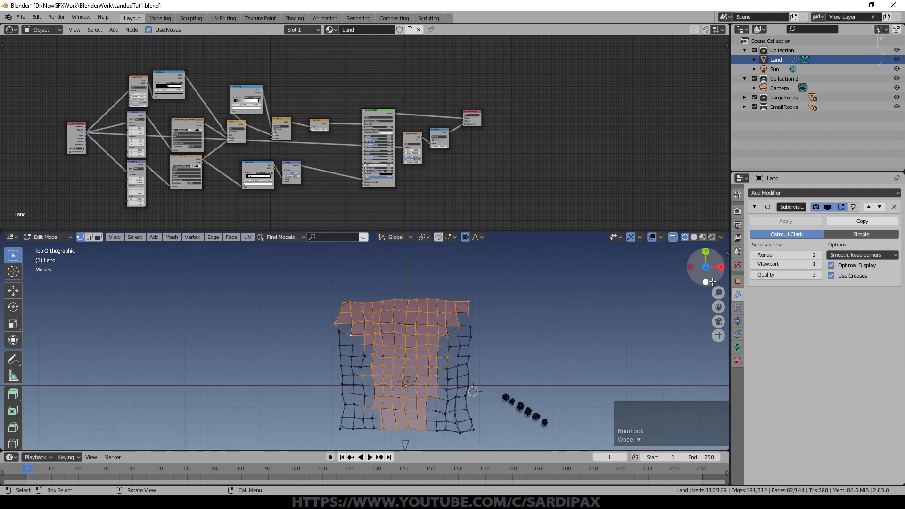
# Create a vertex group from the selected Land vertices, then clear the selection and reselect the group to test it
pyautogui.click(739, 347)
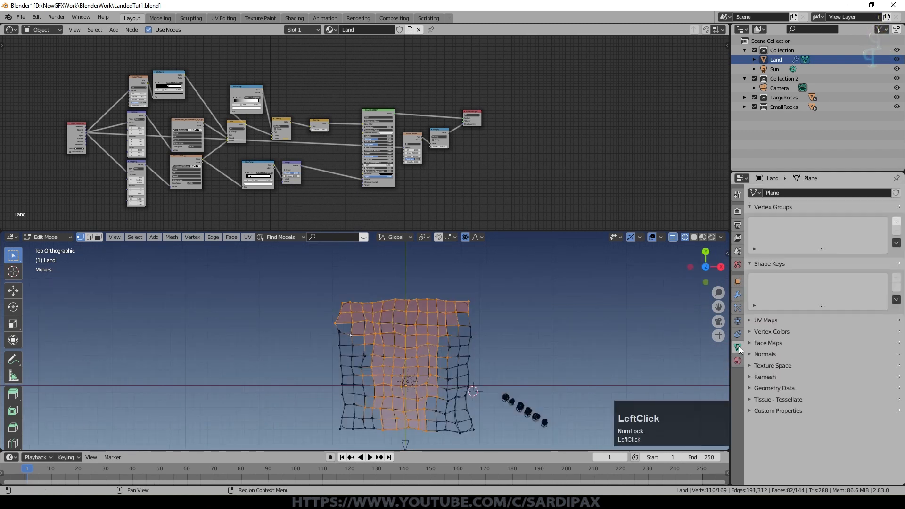
pyautogui.click(897, 221)
pyautogui.click(766, 280)
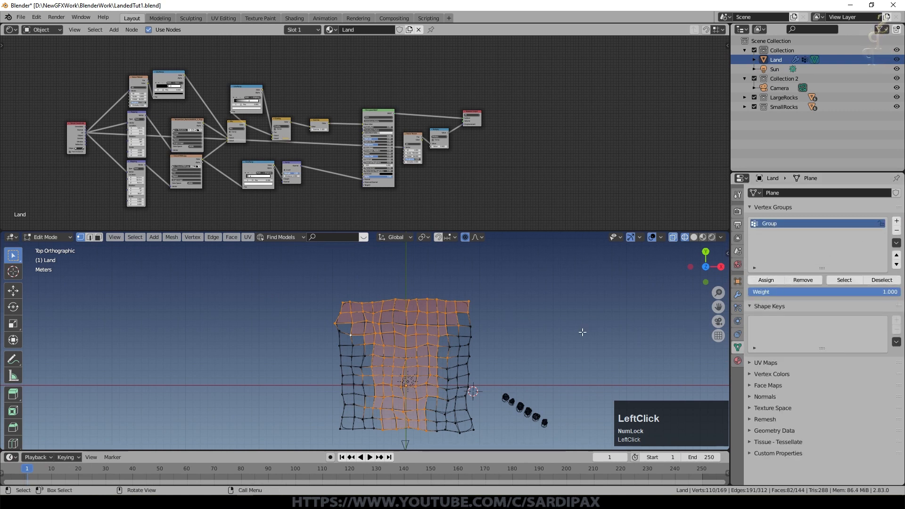
pyautogui.press('a')
pyautogui.press('a')
pyautogui.click(846, 280)
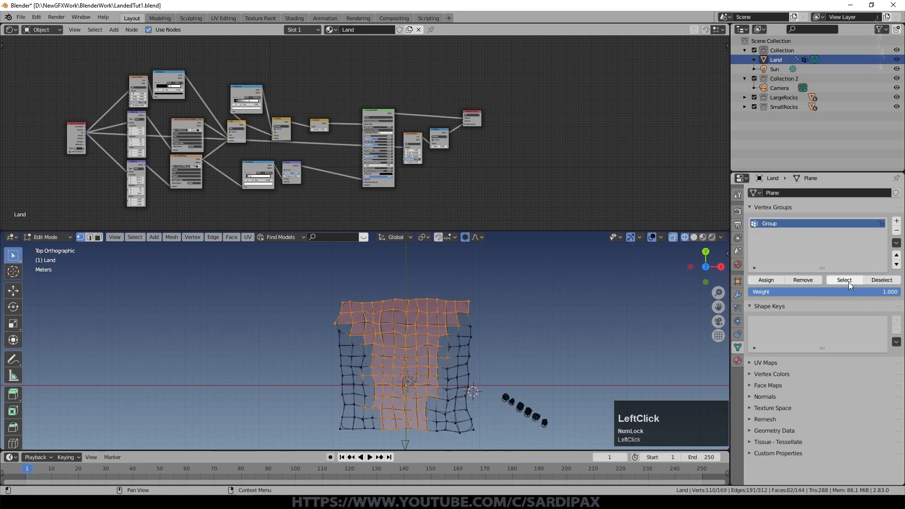
# Return to Object Mode and rename the Land vertex group to Rocks
pyautogui.press('Tab')
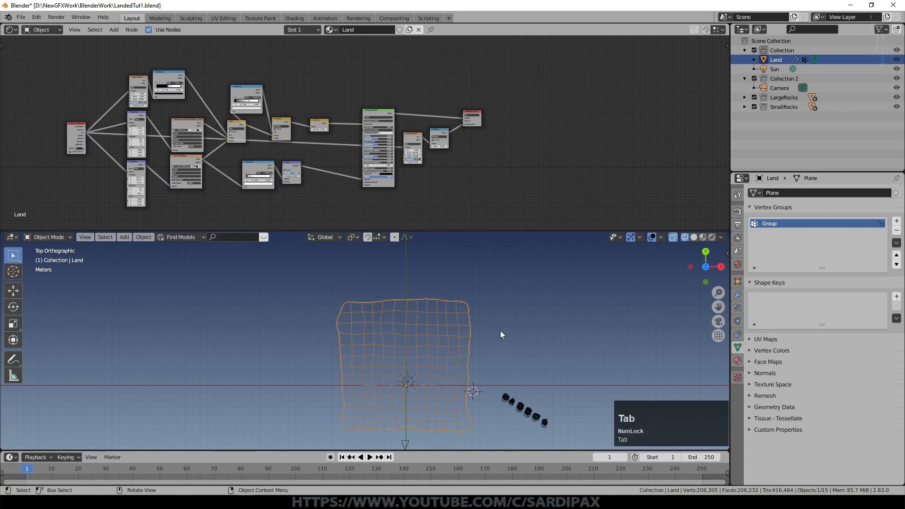
pyautogui.click(772, 225)
pyautogui.doubleClick(772, 225)
pyautogui.write('Rocks')
pyautogui.press('Return')
# Switch the viewport to Material Preview shading and look through the camera
pyautogui.press('z')
pyautogui.click(545, 388)
pyautogui.press('KP_0')
# Add a particle system to Land and name both the system and its settings BigRocks
pyautogui.click(738, 307)
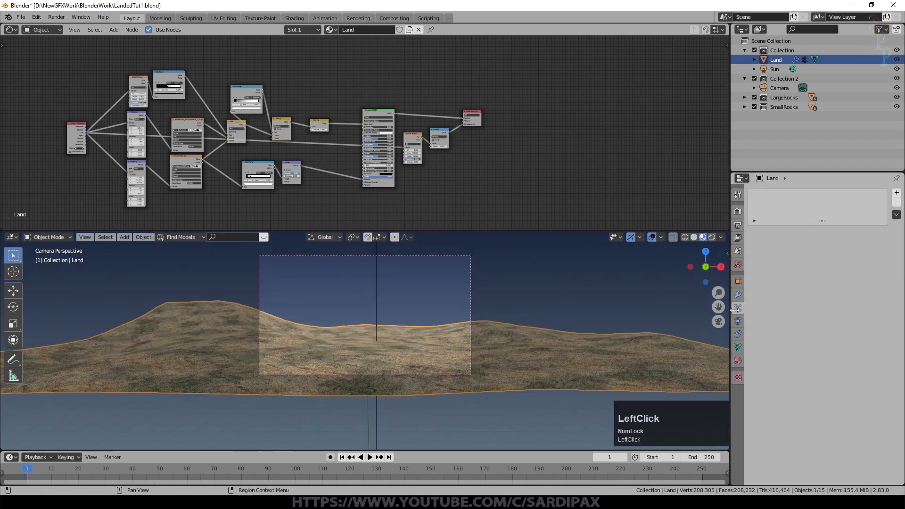
pyautogui.click(897, 193)
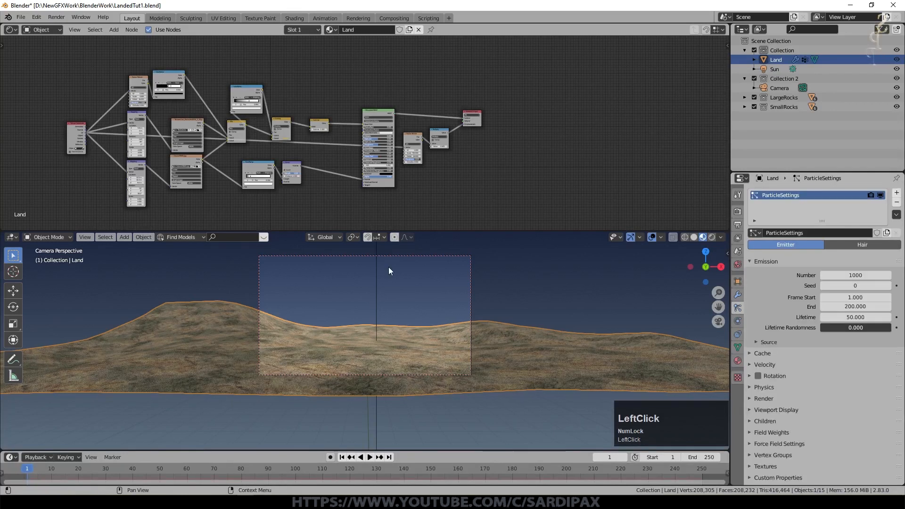
pyautogui.doubleClick(773, 192)
pyautogui.write('BigRocks')
pyautogui.press('Return')
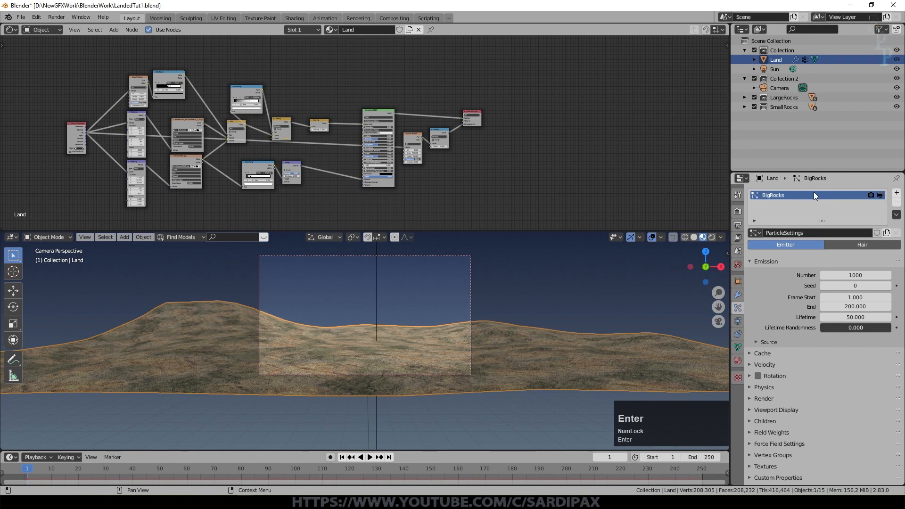
pyautogui.click(805, 233)
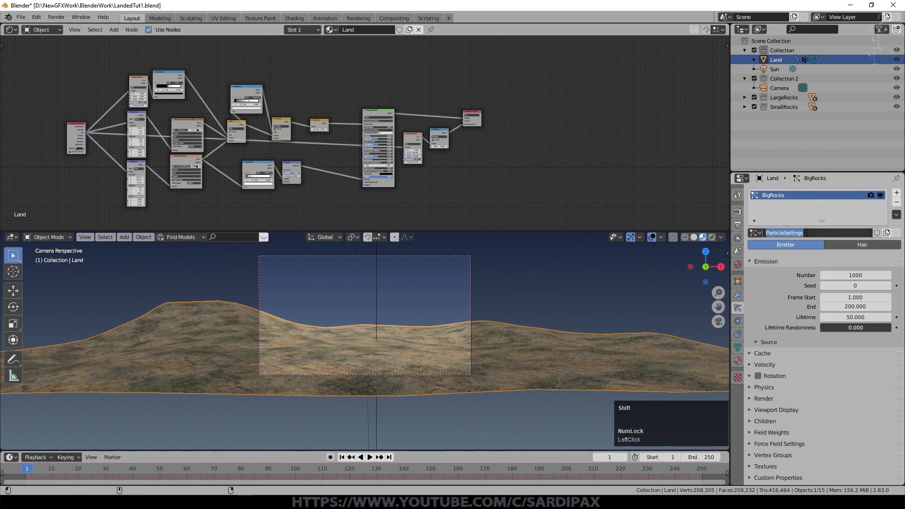
pyautogui.write('BigRocks')
pyautogui.press('Return')
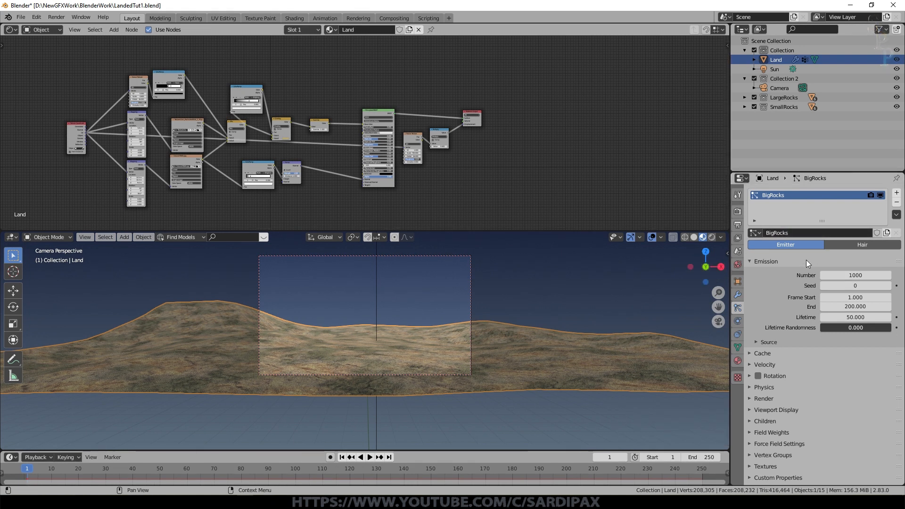
# Make BigRocks a Hair particle system with Advanced options enabled and set its number to 200
pyautogui.click(859, 249)
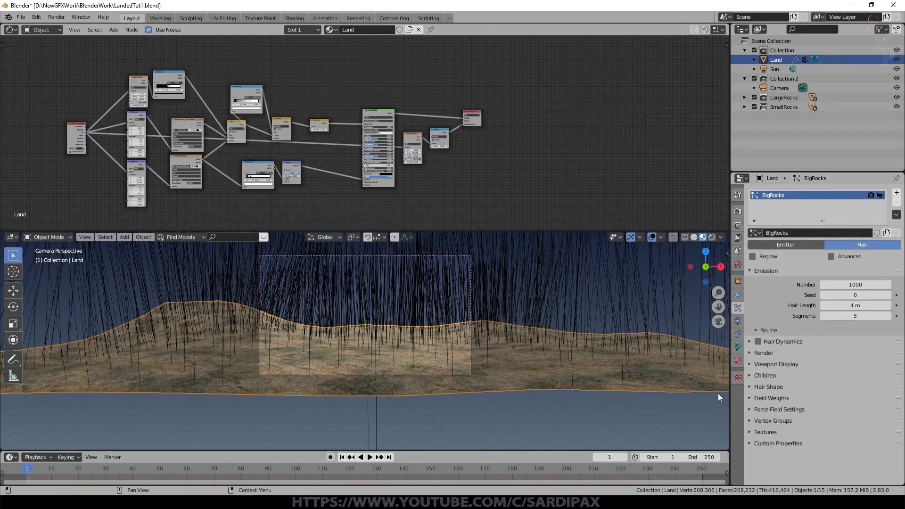
pyautogui.click(831, 256)
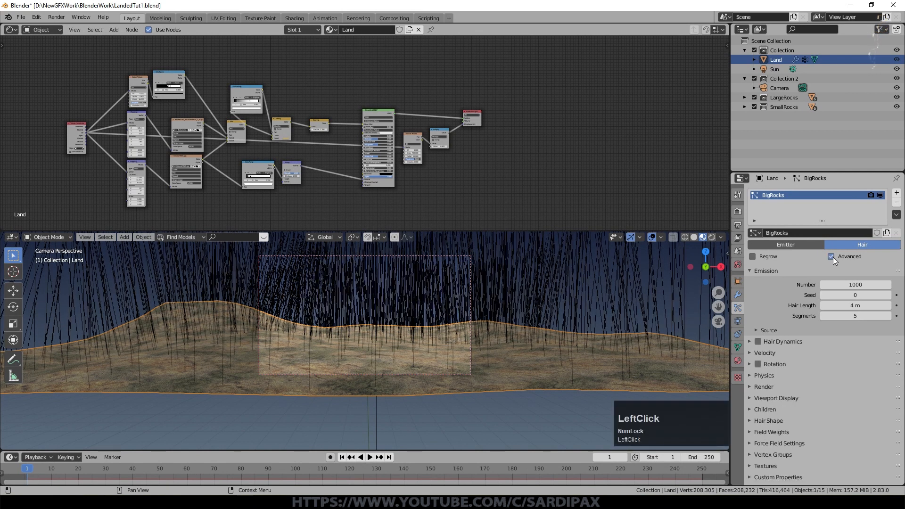
pyautogui.click(852, 283)
pyautogui.write('200')
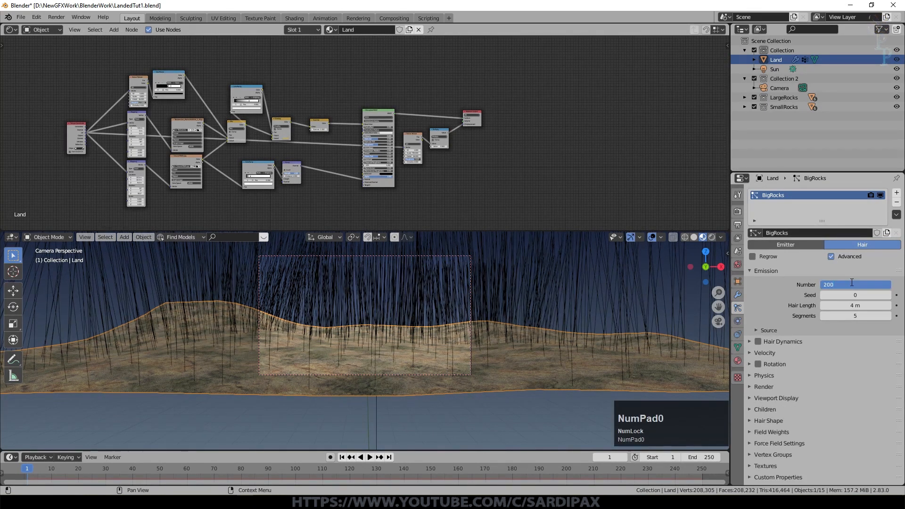
pyautogui.press('Return')
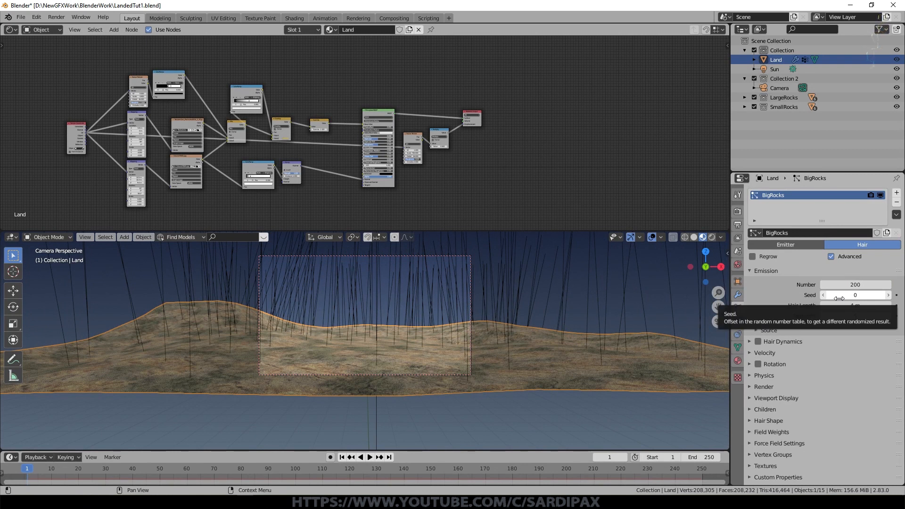
# Set the BigRocks particle source to Random distribution, with Even Distribution off and Use Modifier Stack on
pyautogui.click(855, 332)
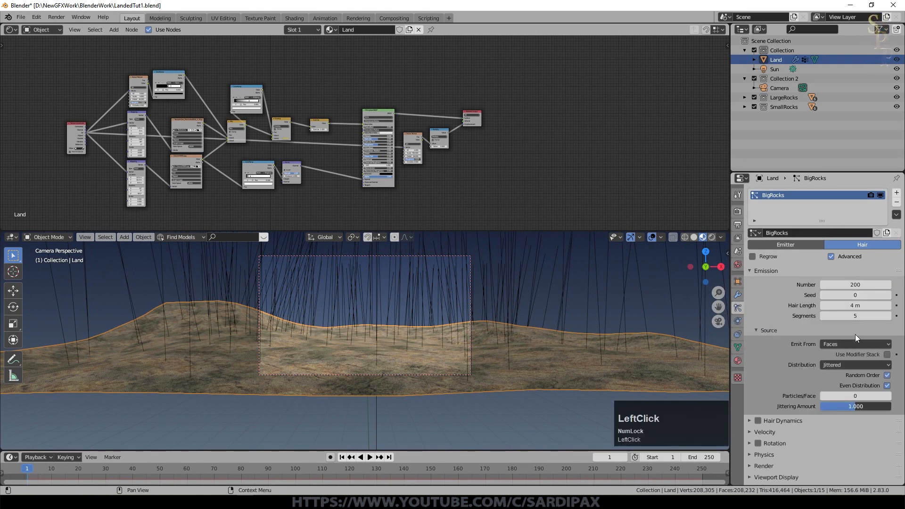
pyautogui.click(845, 364)
pyautogui.click(836, 386)
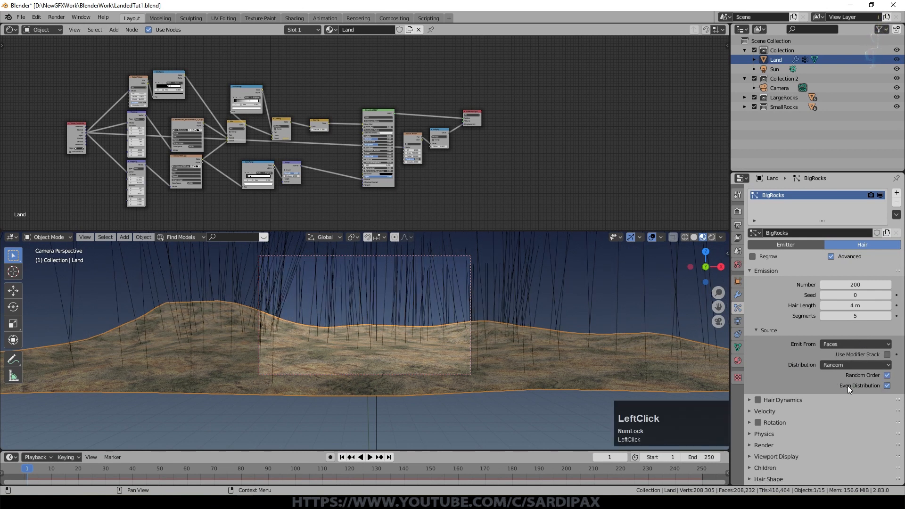
pyautogui.click(887, 386)
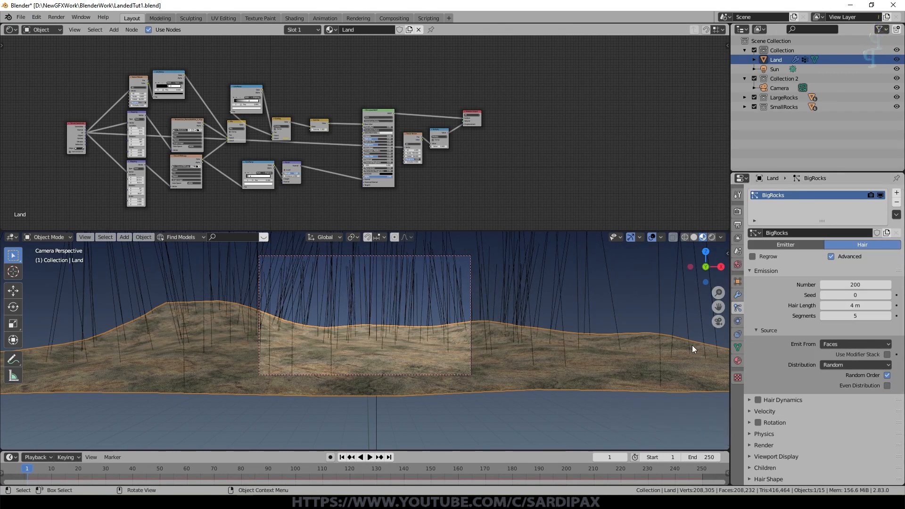
pyautogui.click(887, 355)
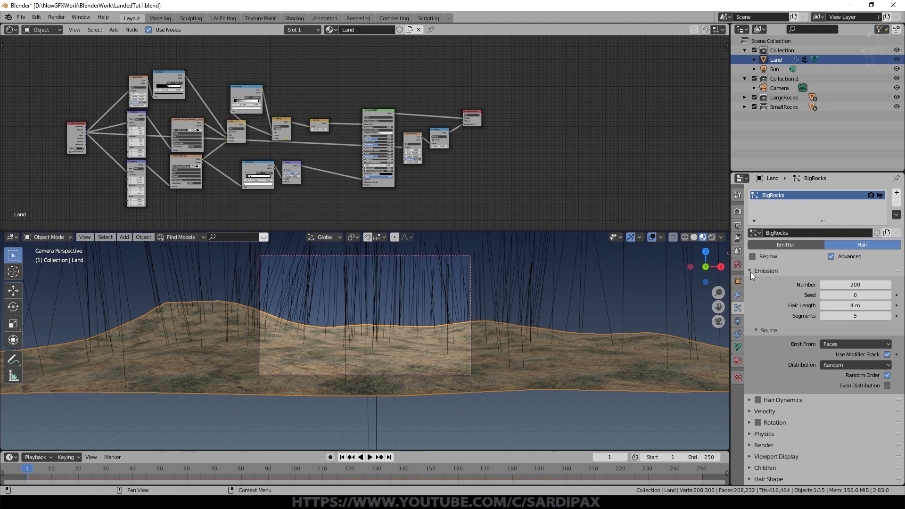
pyautogui.click(754, 332)
pyautogui.scroll(-1, 876, 332)
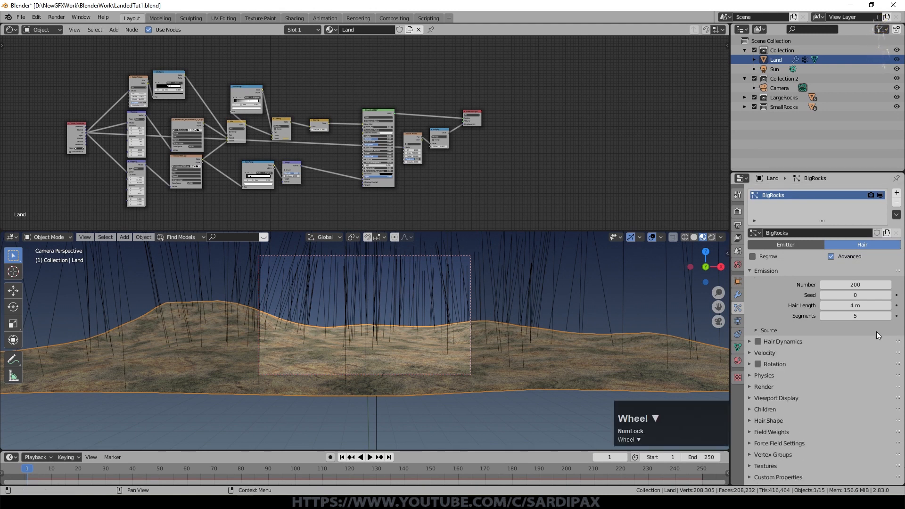
# Enable particle rotation with the Normal orientation axis, Randomize 1, Phase 1 and Randomize Phase 2
pyautogui.click(758, 364)
pyautogui.click(750, 364)
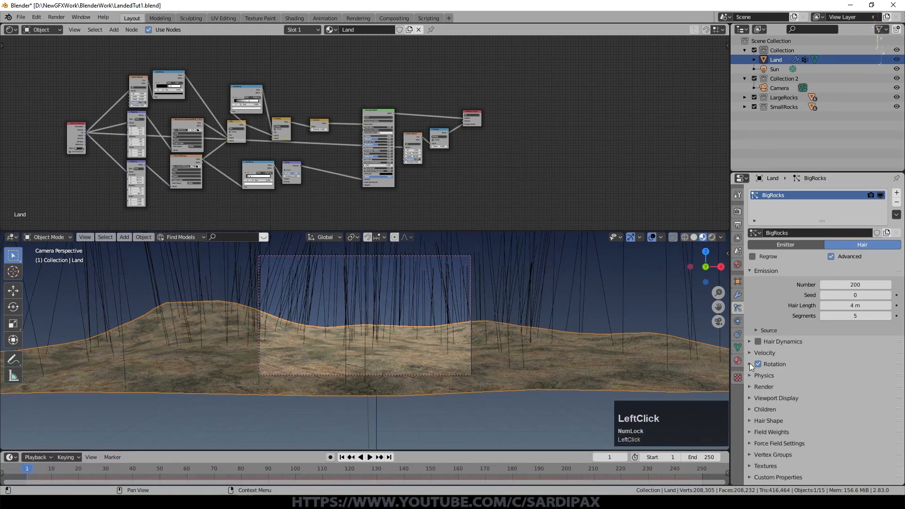
pyautogui.click(839, 375)
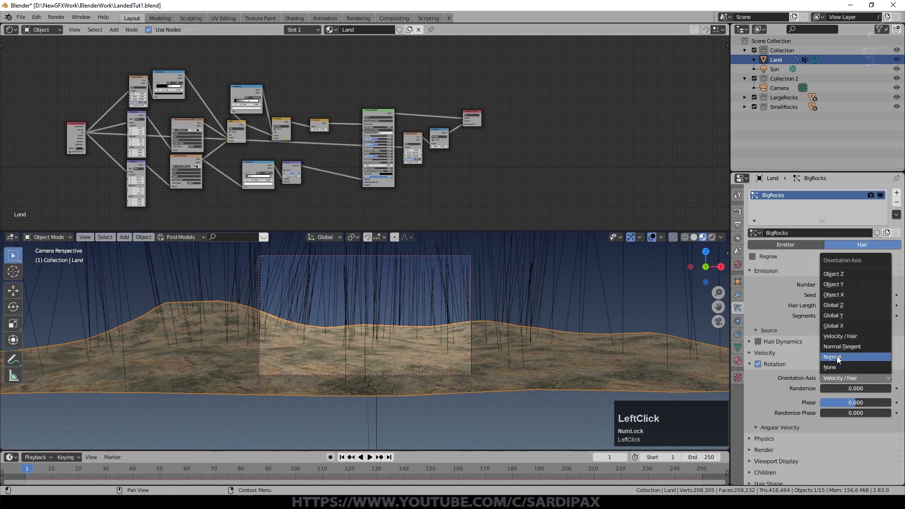
pyautogui.click(836, 355)
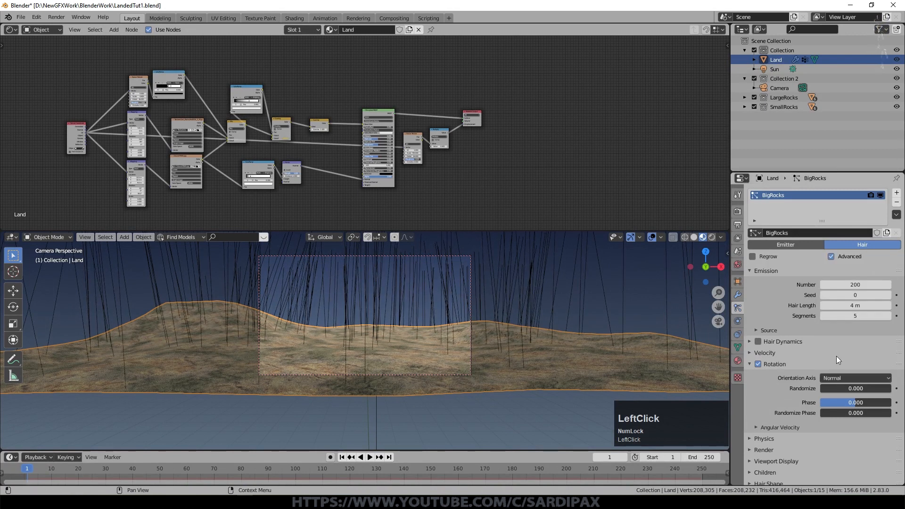
pyautogui.moveTo(825, 388); pyautogui.dragTo(891, 413)
# Set the particle velocity's Randomize value to 0.11
pyautogui.click(858, 352)
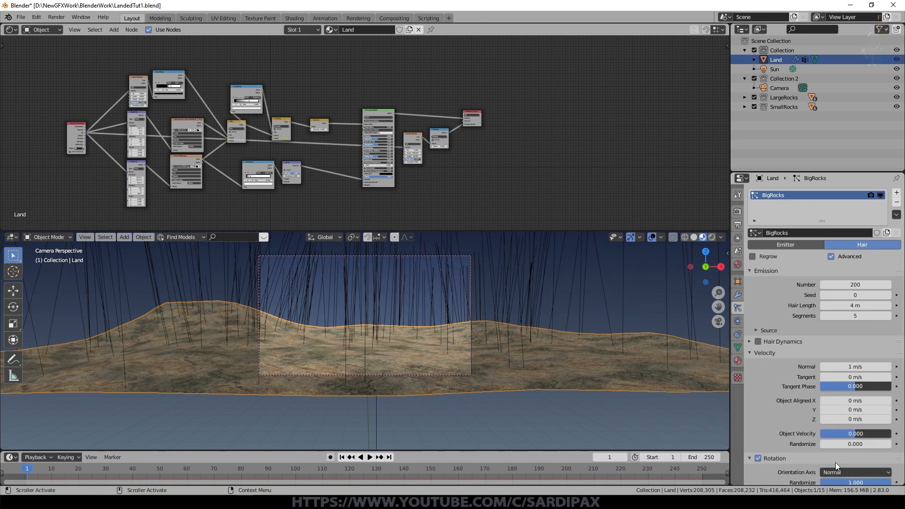
pyautogui.click(863, 443)
pyautogui.write('.11')
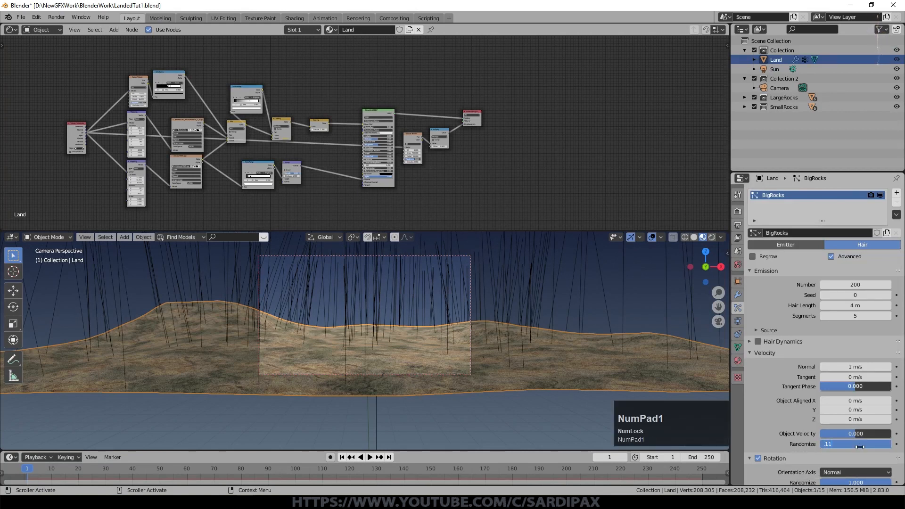
pyautogui.press('KP_Enter')
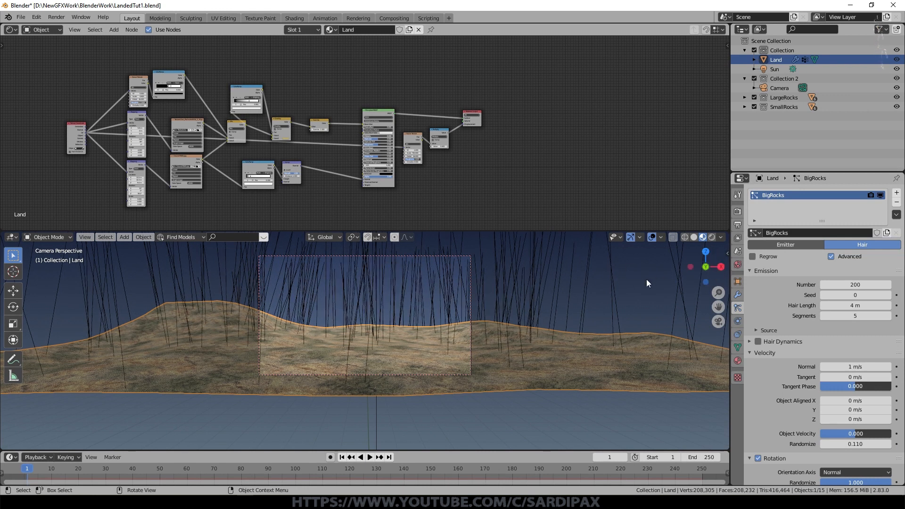
pyautogui.click(749, 352)
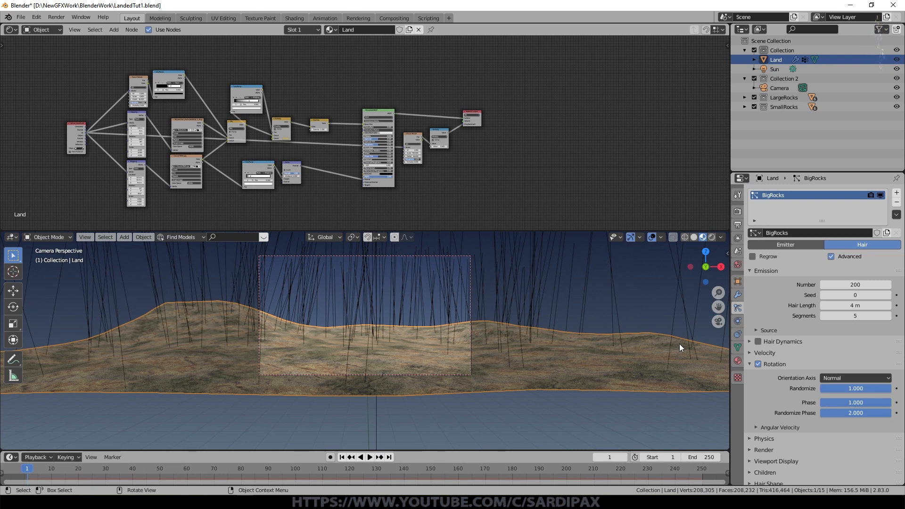
pyautogui.click(750, 365)
pyautogui.click(750, 365)
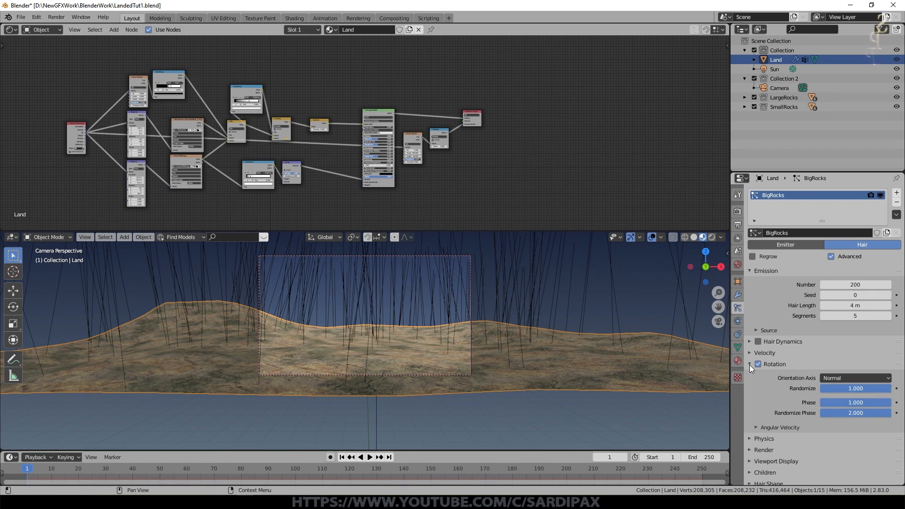
# Render the BigRocks particles as a Collection
pyautogui.scroll(-3, 810, 402)
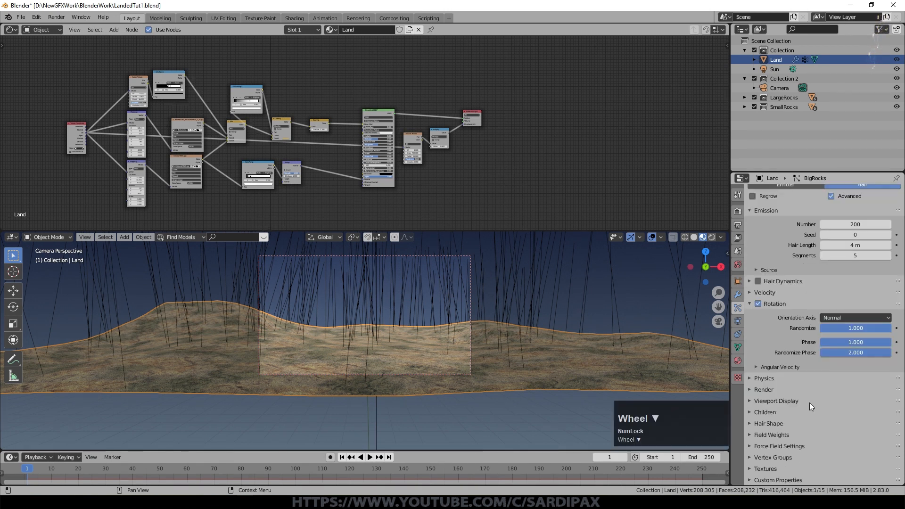
pyautogui.click(749, 390)
pyautogui.scroll(-2, 829, 370)
pyautogui.click(844, 364)
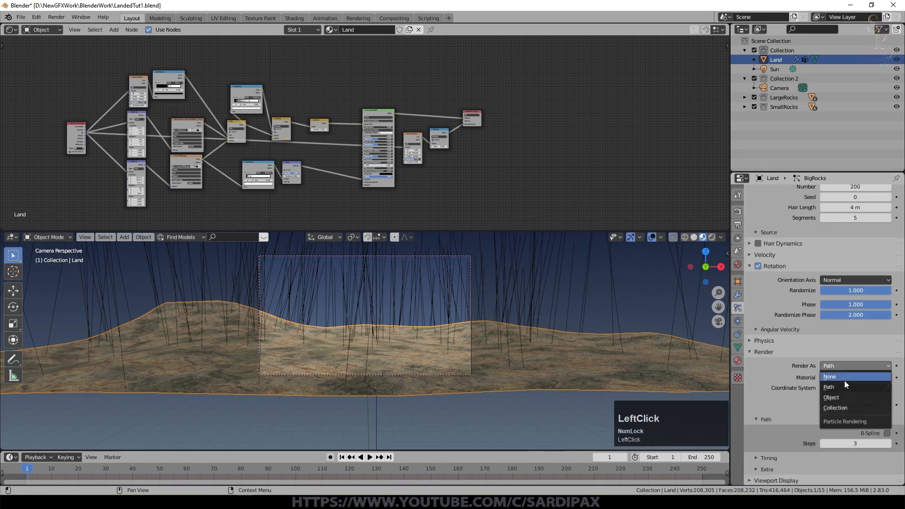
pyautogui.click(841, 405)
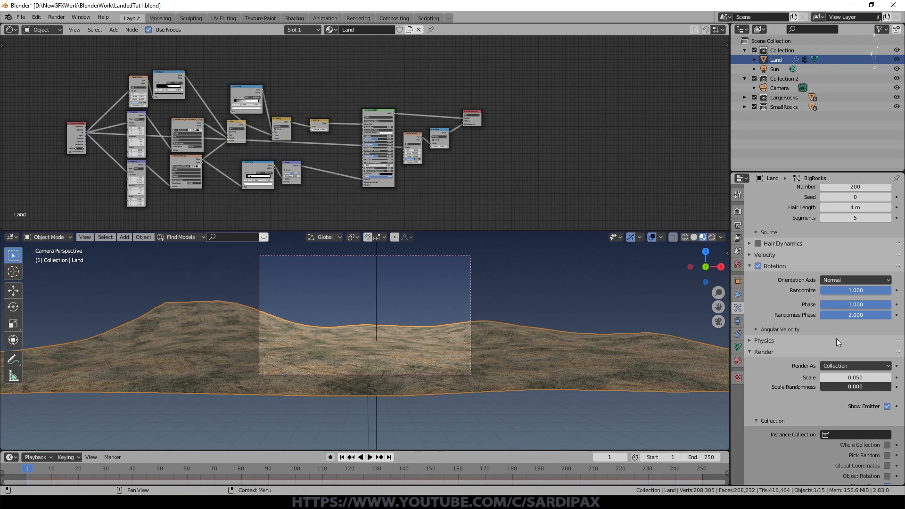
# Set the particle render scale to 6 and the scale randomness to 0.8
pyautogui.click(855, 377)
pyautogui.write('6')
pyautogui.press('Return')
pyautogui.click(858, 387)
pyautogui.write('.8')
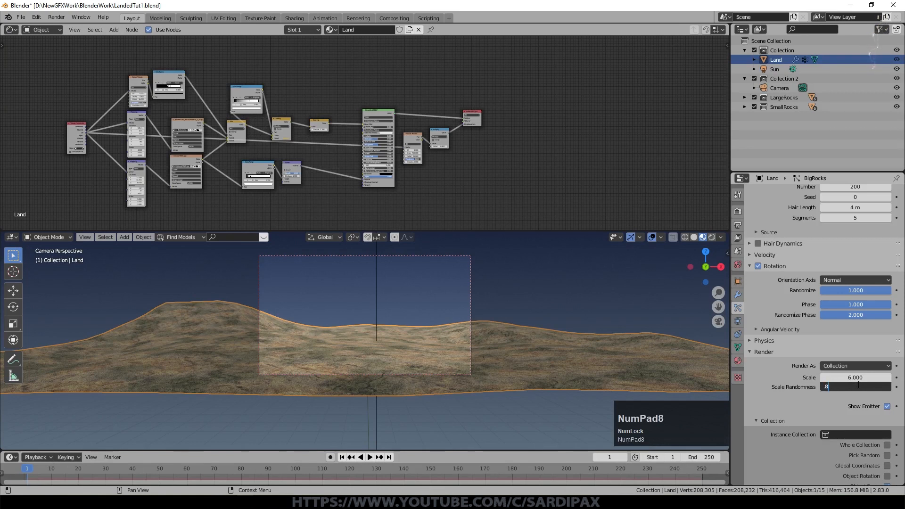
pyautogui.press('KP_Enter')
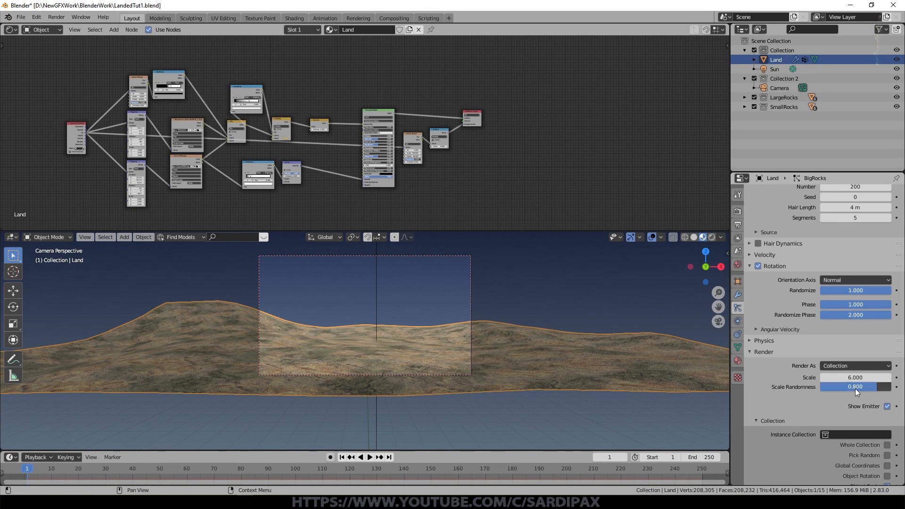
# Assign LargeRocks as the instance collection and inspect the scattered rocks from outside the camera
pyautogui.scroll(-2, 807, 405)
pyautogui.scroll(-2, 807, 405)
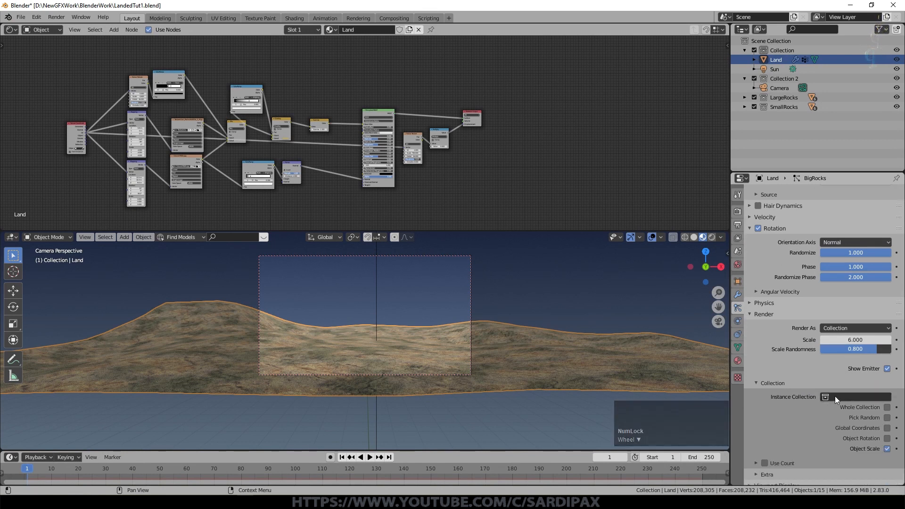
pyautogui.click(848, 395)
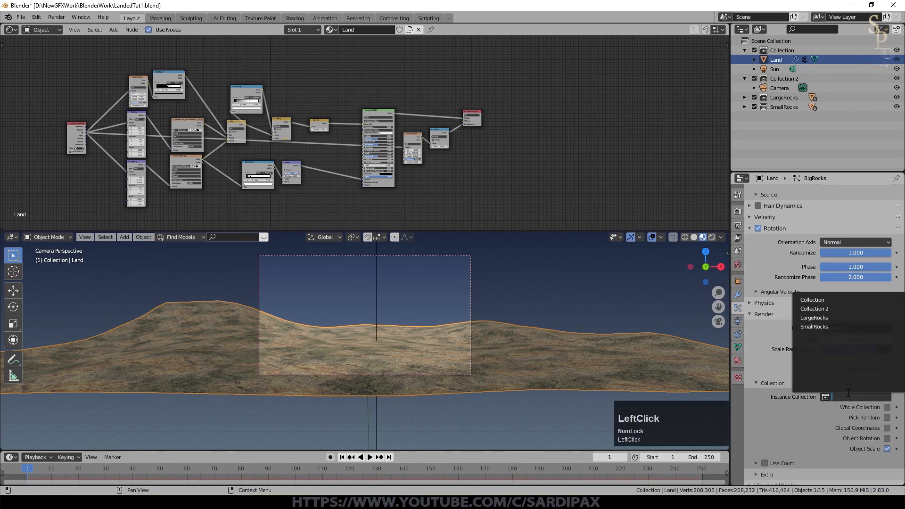
pyautogui.click(826, 317)
pyautogui.scroll(-1, 506, 349)
pyautogui.moveTo(505, 348); pyautogui.dragTo(506, 361, button='middle')
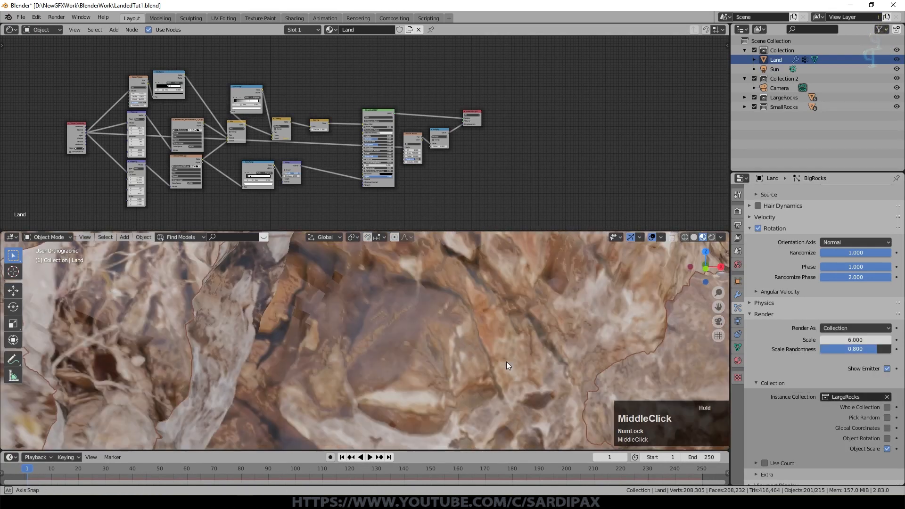
pyautogui.scroll(-10, 506, 358)
pyautogui.scroll(5, 504, 353)
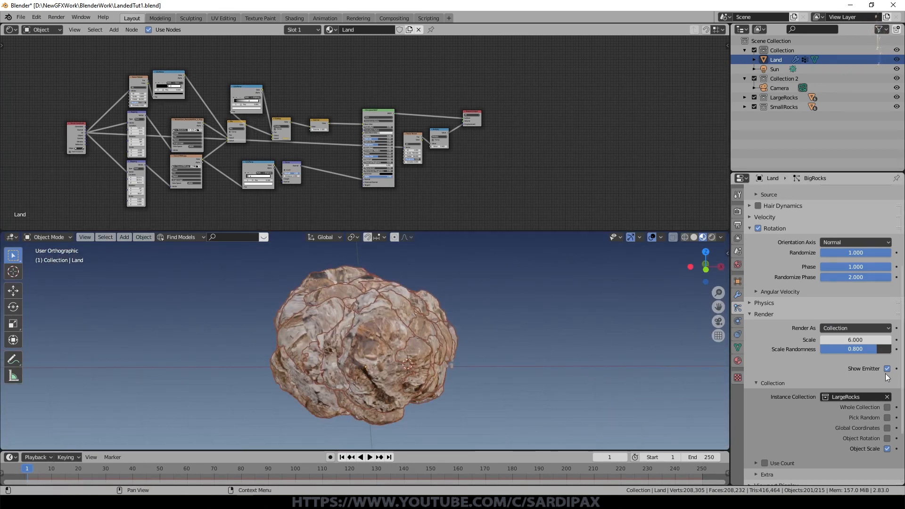
# Return to the camera view and enable Object Rotation and Pick Random for the instanced rocks
pyautogui.press('KP_0')
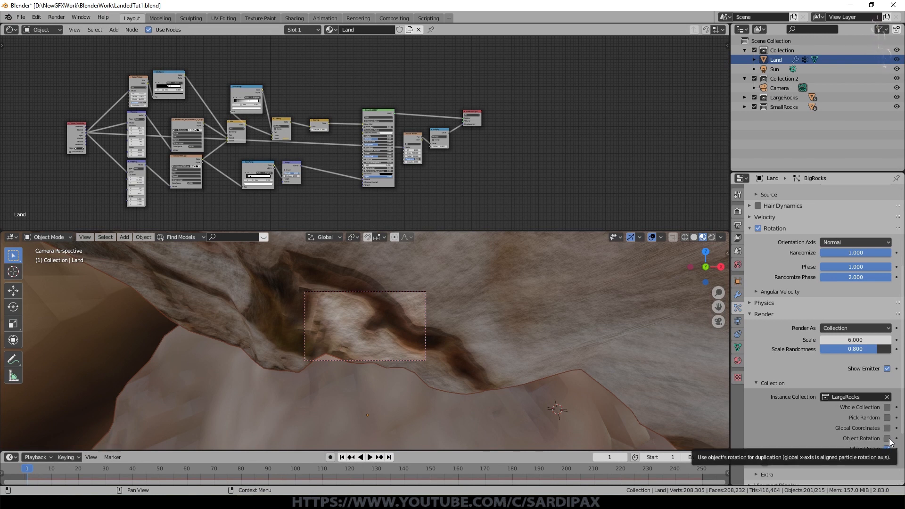
pyautogui.click(890, 439)
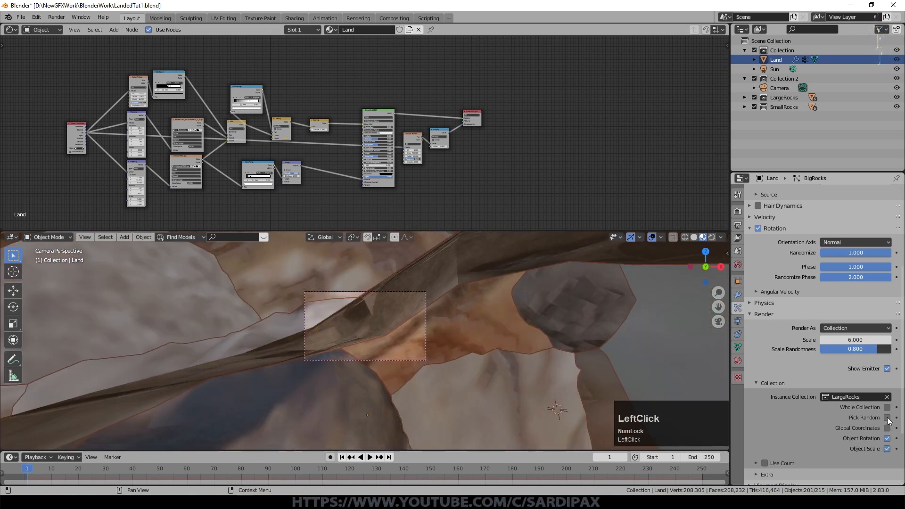
pyautogui.click(887, 418)
# Try particle render scales of 1, 0.25 and 0.8, checking the rock sizes in the camera view
pyautogui.click(869, 337)
pyautogui.write('1')
pyautogui.press('Return')
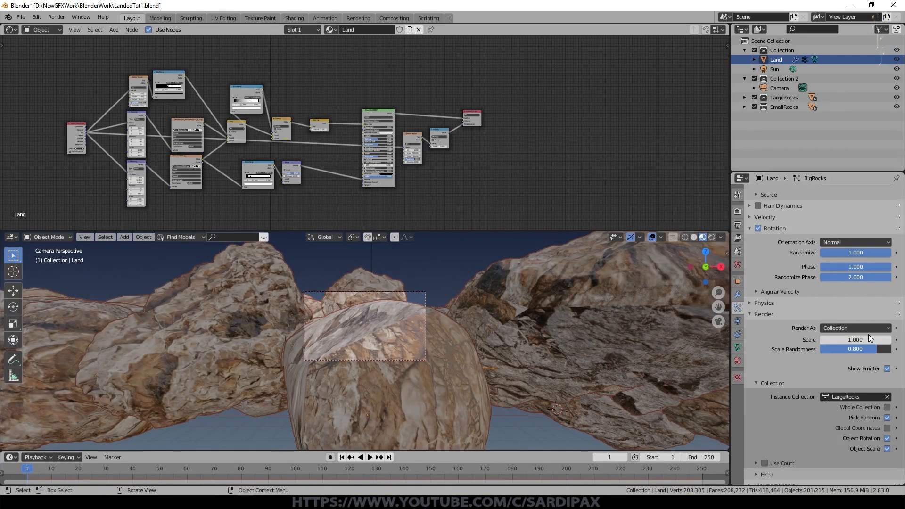
pyautogui.click(855, 340)
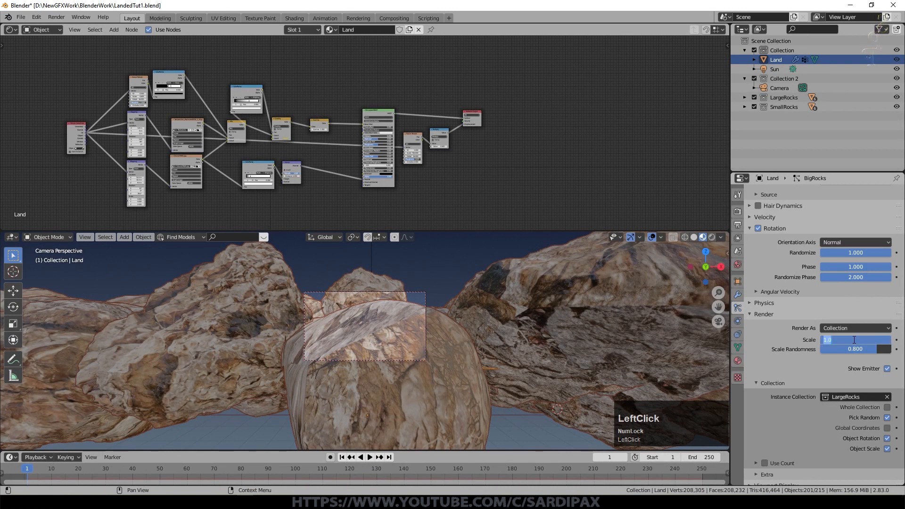
pyautogui.write('.25')
pyautogui.press('KP_Enter')
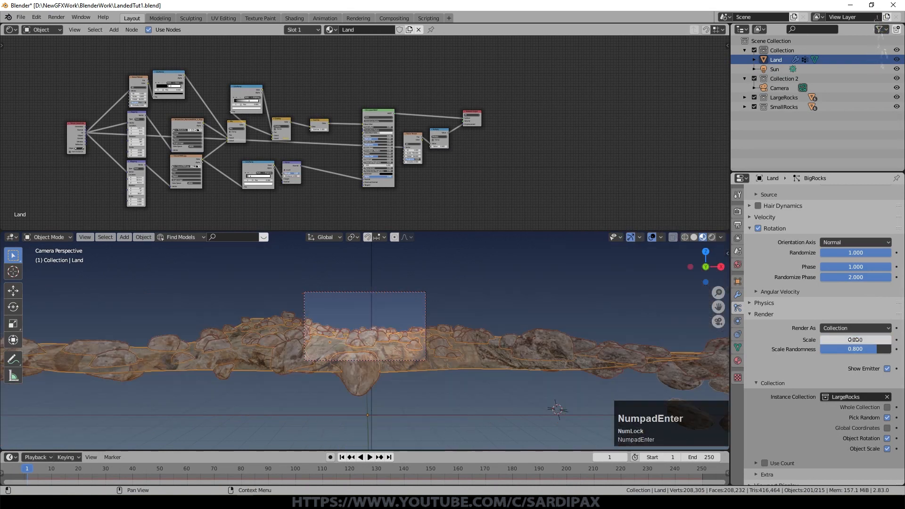
pyautogui.scroll(5, 446, 369)
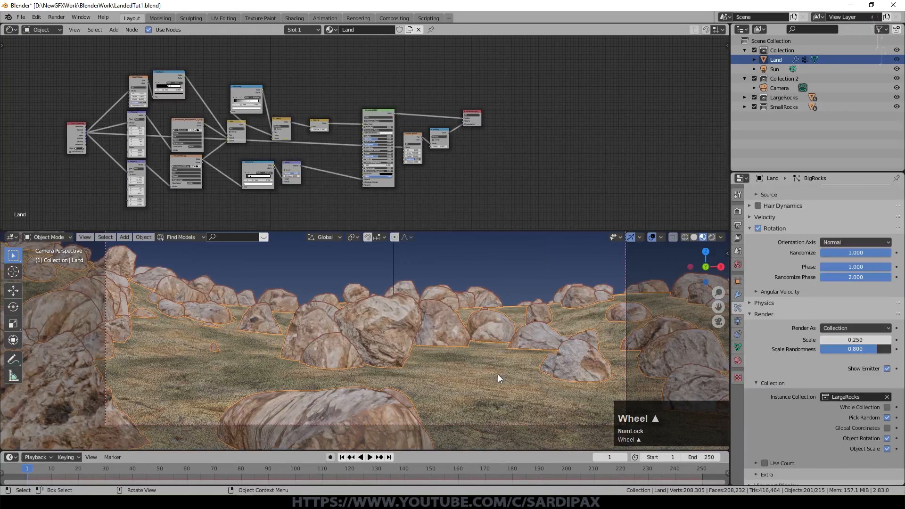
pyautogui.doubleClick(859, 339)
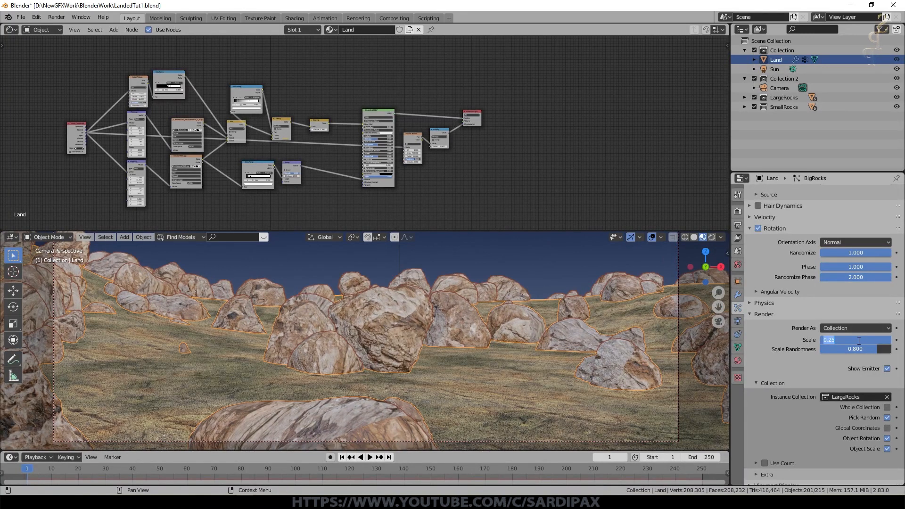
pyautogui.write('0.8')
pyautogui.press('KP_Enter')
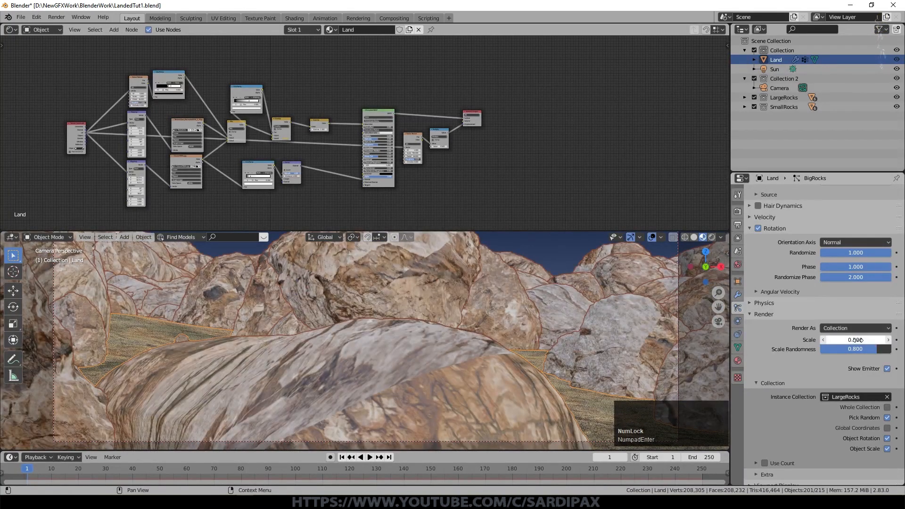
# Set the BigRocks render scale to 0.4 and check the rocks in the camera view
pyautogui.doubleClick(858, 340)
pyautogui.write('0.4')
pyautogui.press('KP_Enter')
pyautogui.scroll(1, 818, 324)
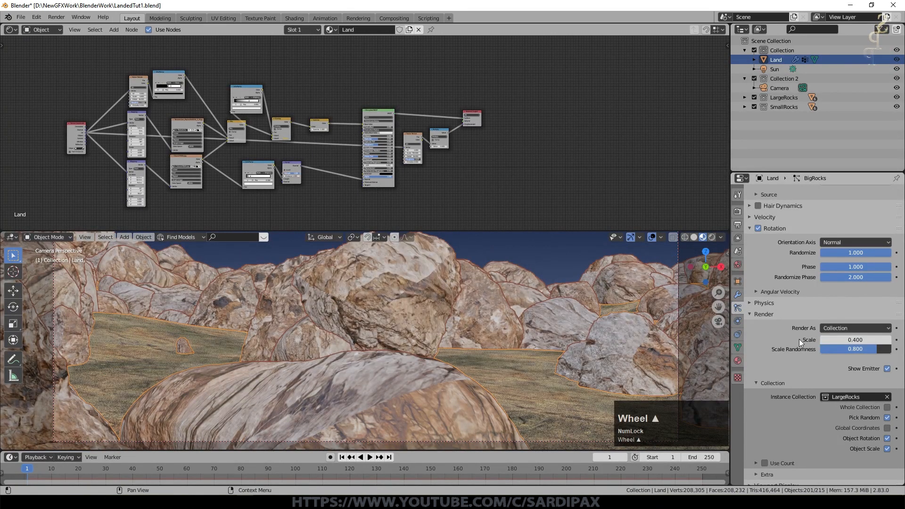
pyautogui.scroll(5, 800, 338)
pyautogui.scroll(-5, 810, 417)
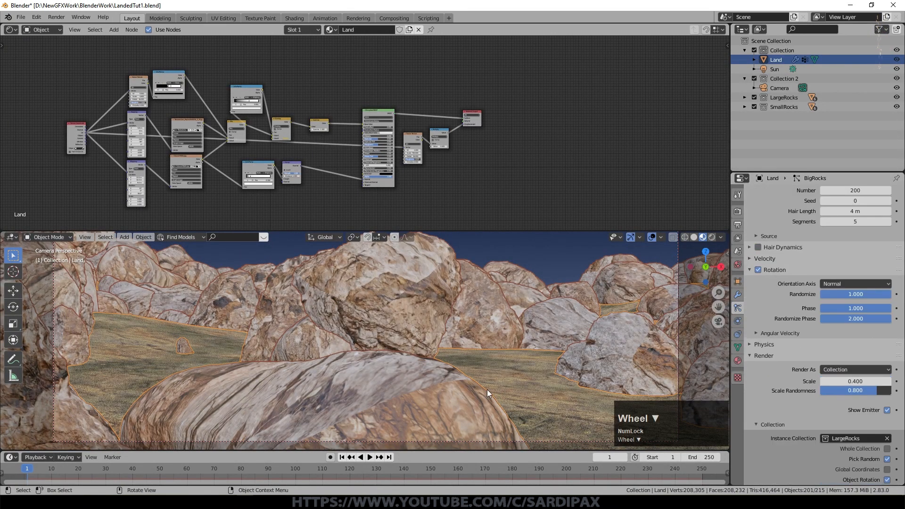
pyautogui.scroll(-1, 488, 390)
# Assign the Rocks vertex group as the Density group of the BigRocks particle system, viewing the terrain from above
pyautogui.press('KP_7')
pyautogui.scroll(4, 457, 385)
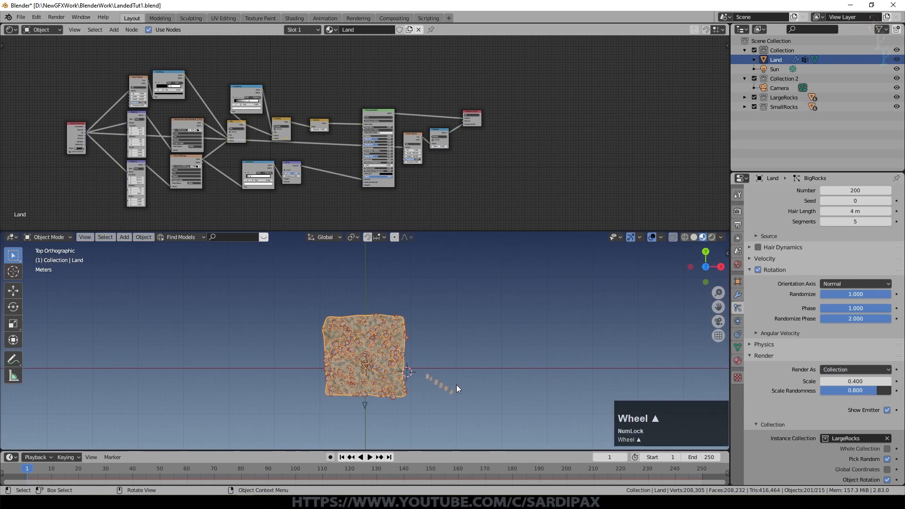
pyautogui.scroll(-6, 853, 357)
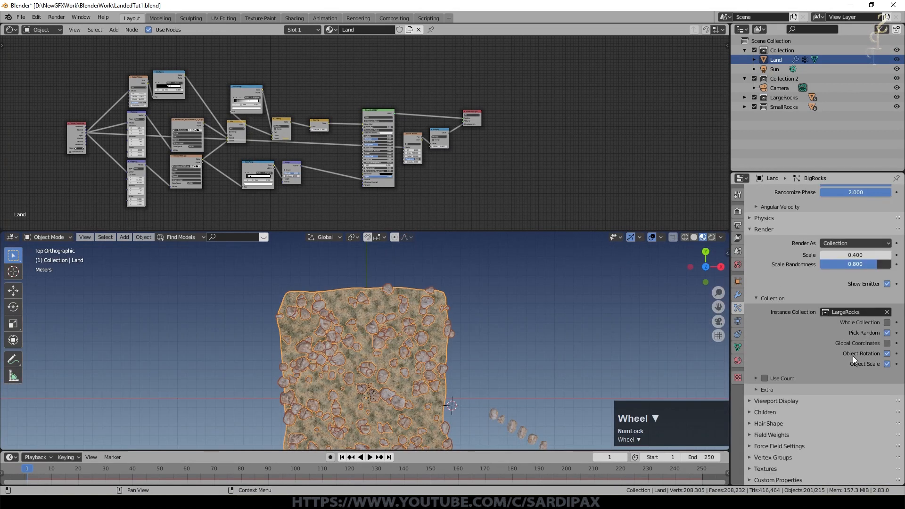
pyautogui.click(754, 457)
pyautogui.scroll(-4, 833, 394)
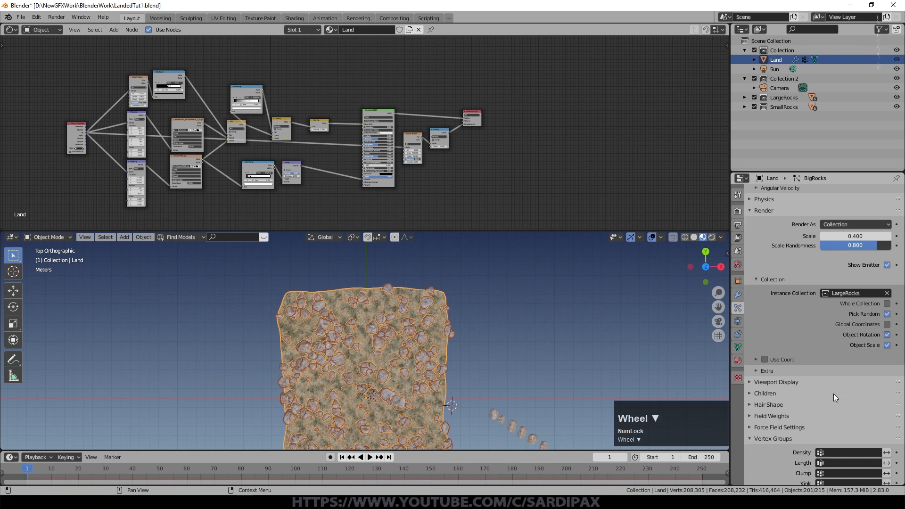
pyautogui.click(833, 395)
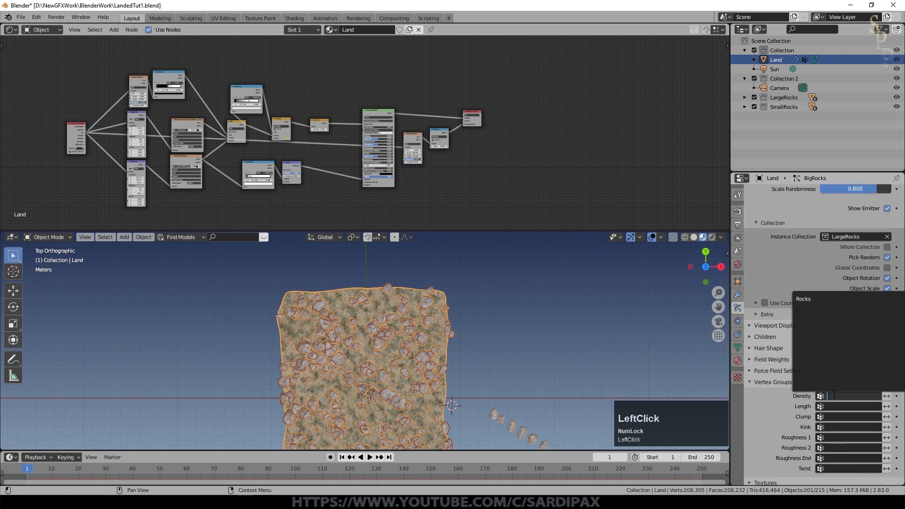
pyautogui.click(812, 299)
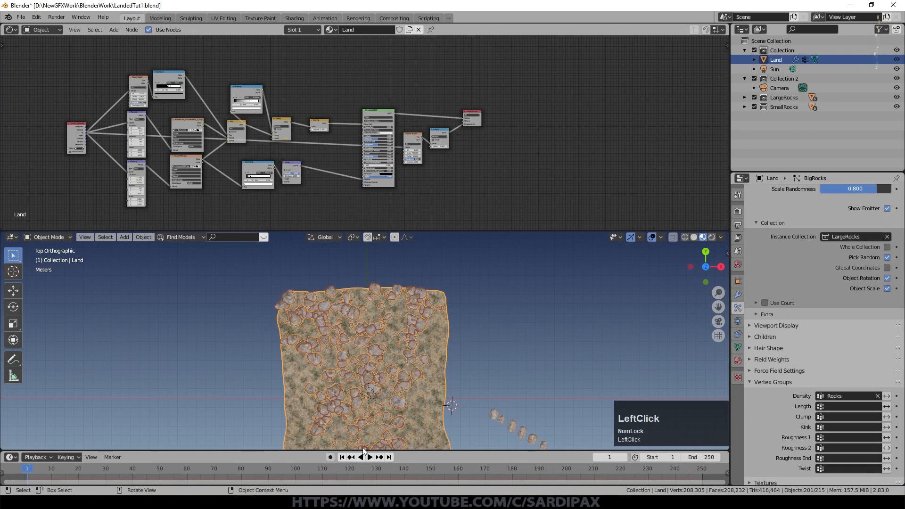
# Set up an enlarged camera view of the rocks in solid shading with the overlays hidden
pyautogui.press('KP_0')
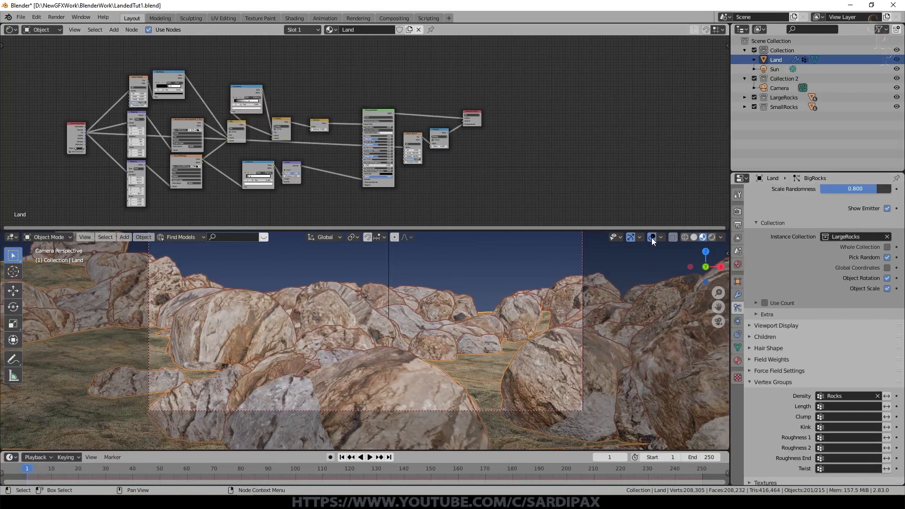
pyautogui.click(653, 238)
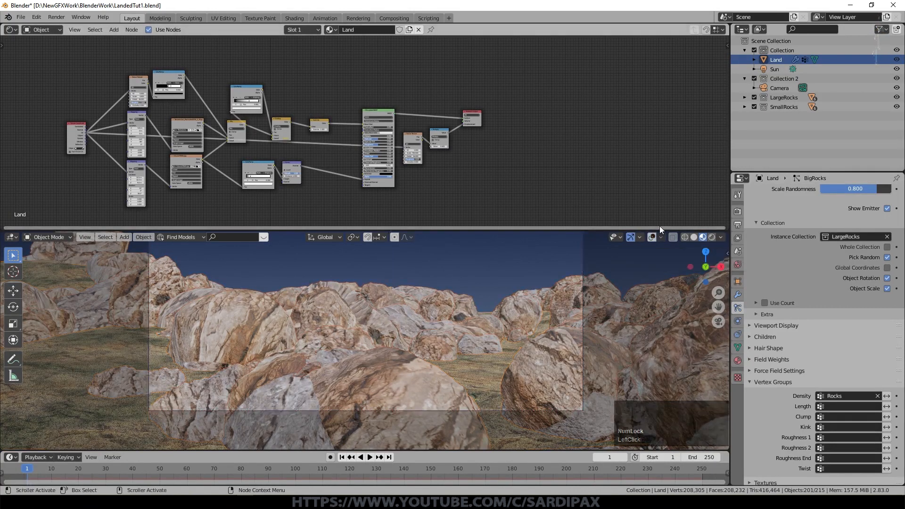
pyautogui.moveTo(600, 231); pyautogui.dragTo(586, 89)
pyautogui.keyDown('shift'); pyautogui.moveTo(650, 188); pyautogui.dragTo(658, 168, button='middle'); pyautogui.keyUp('shift')
pyautogui.click(694, 94)
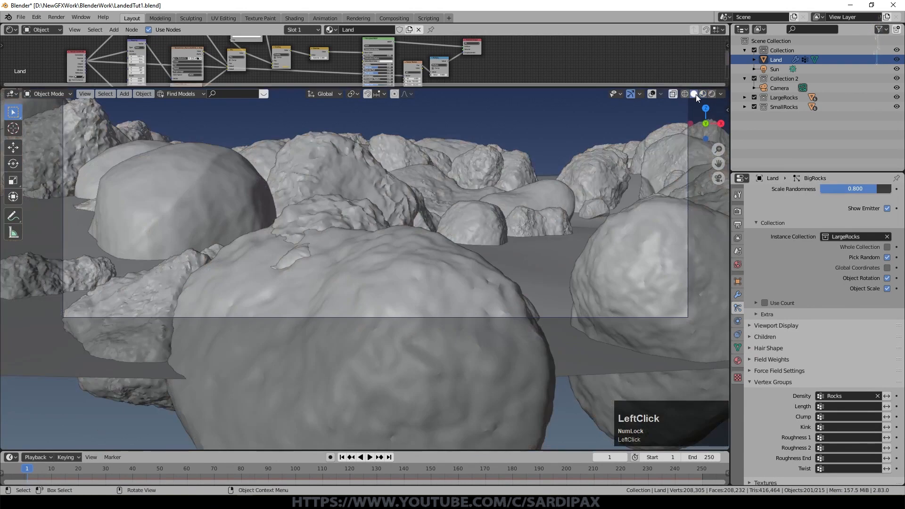
pyautogui.moveTo(579, 182); pyautogui.dragTo(573, 313, button='middle')
pyautogui.scroll(-3, 573, 315)
pyautogui.scroll(2, 565, 304)
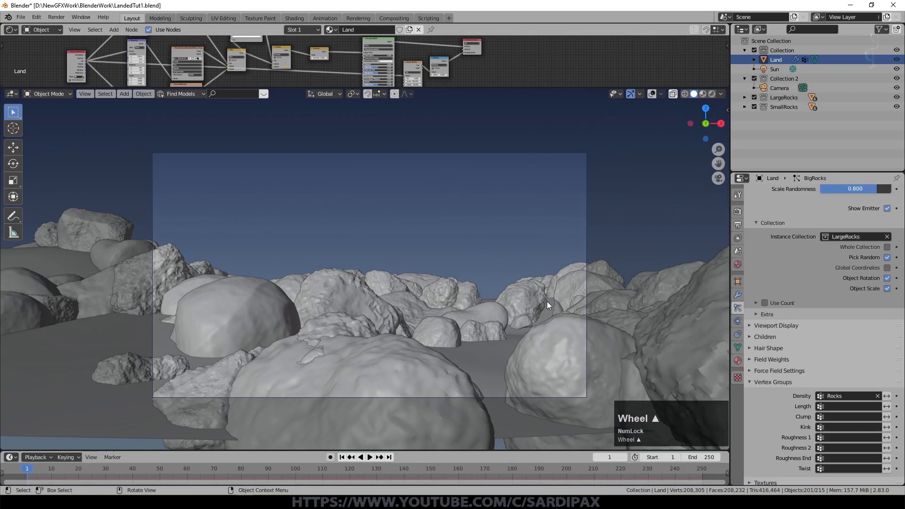
pyautogui.scroll(1, 583, 325)
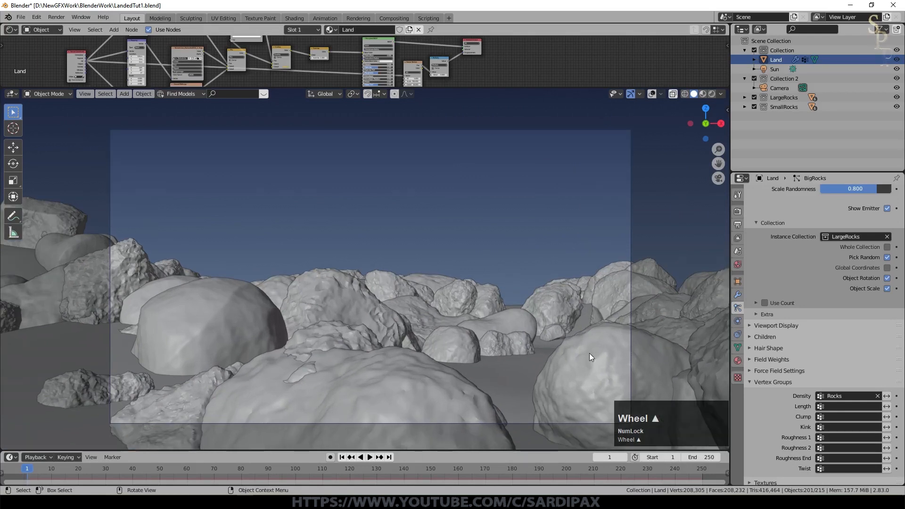
# Try BigRocks emission seeds up to 4, comparing the rock layouts in the camera view
pyautogui.scroll(15, 848, 268)
pyautogui.click(856, 295)
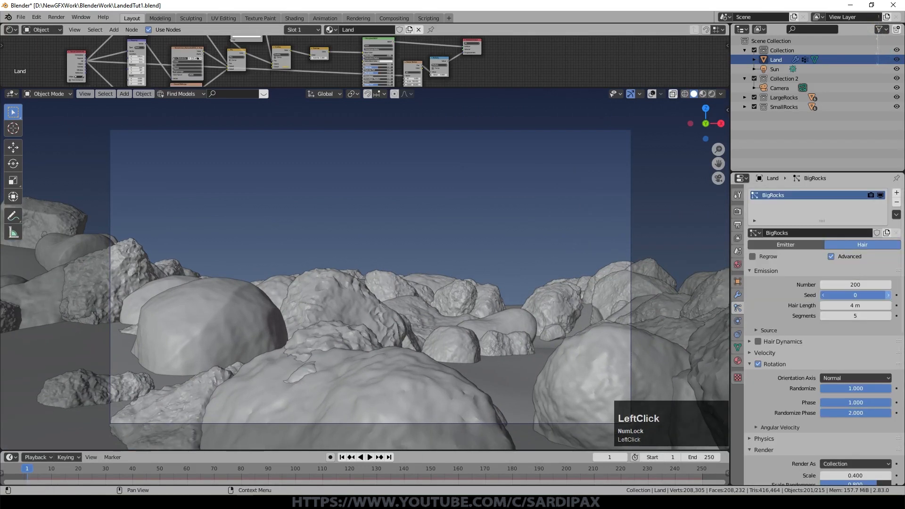
pyautogui.click(888, 295)
pyautogui.click(888, 295)
pyautogui.click(888, 295)
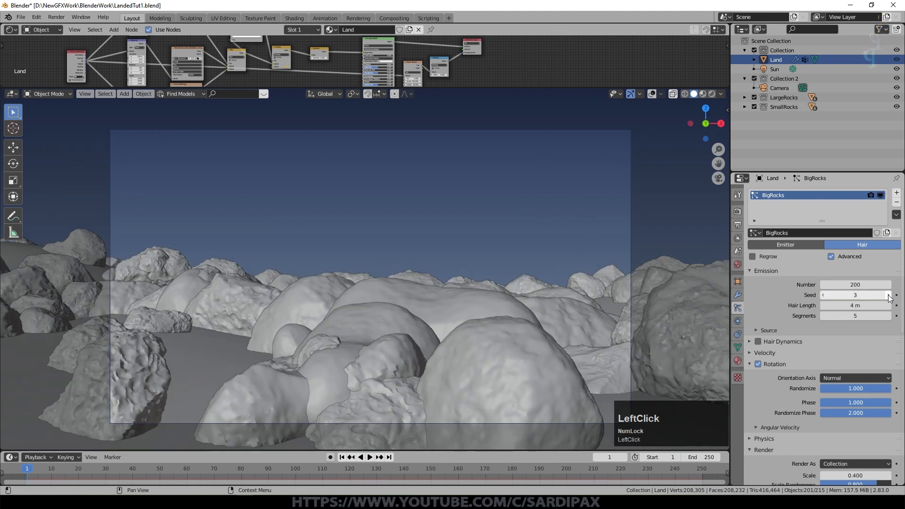
pyautogui.click(888, 296)
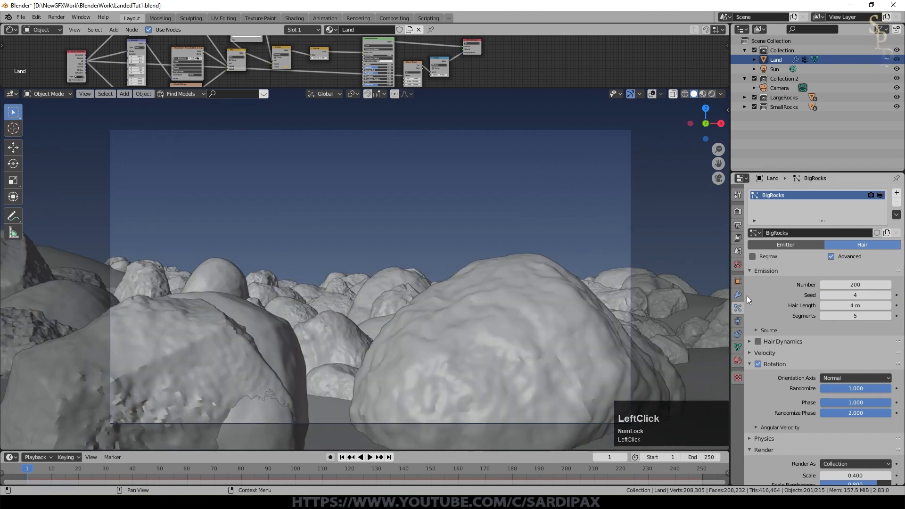
# Try a BigRocks particle number of 100 with emission seeds 5 through 13, comparing the rock layouts
pyautogui.click(855, 285)
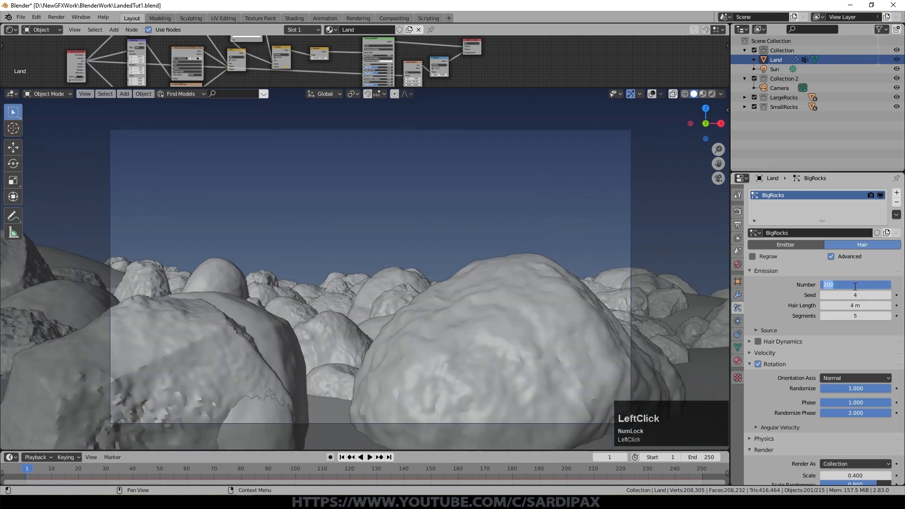
pyautogui.write('100')
pyautogui.press('KP_Enter')
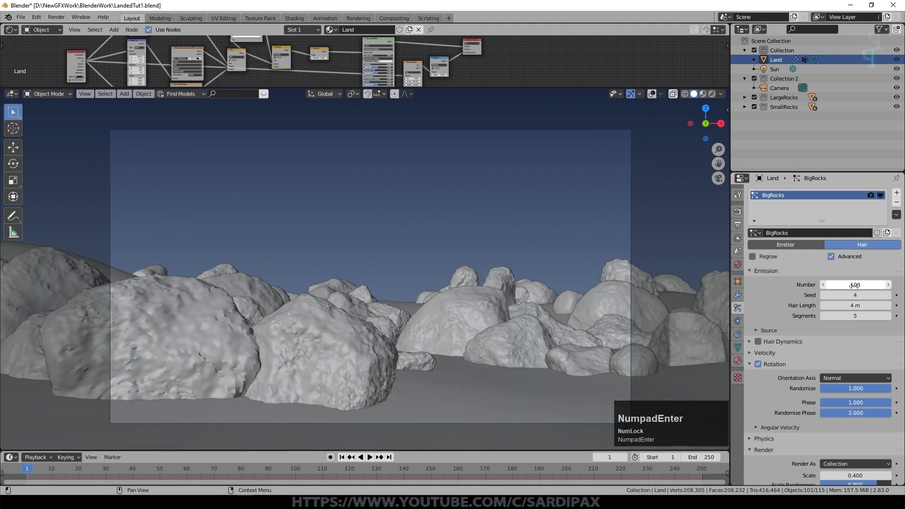
pyautogui.click(888, 295)
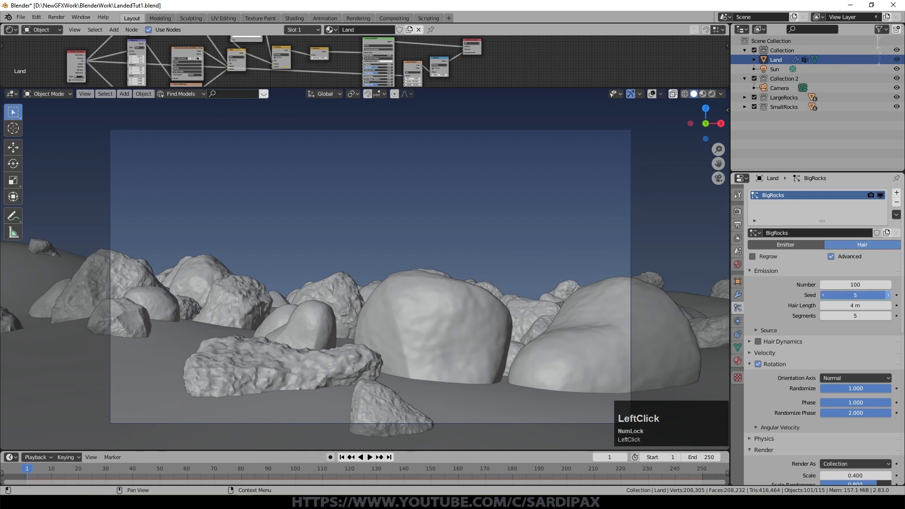
pyautogui.click(888, 296)
pyautogui.click(888, 295)
pyautogui.click(888, 296)
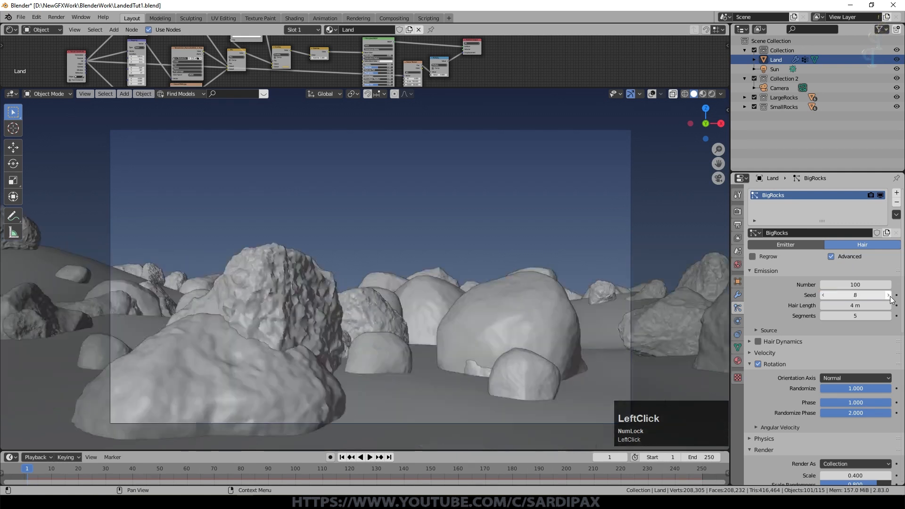
pyautogui.click(888, 295)
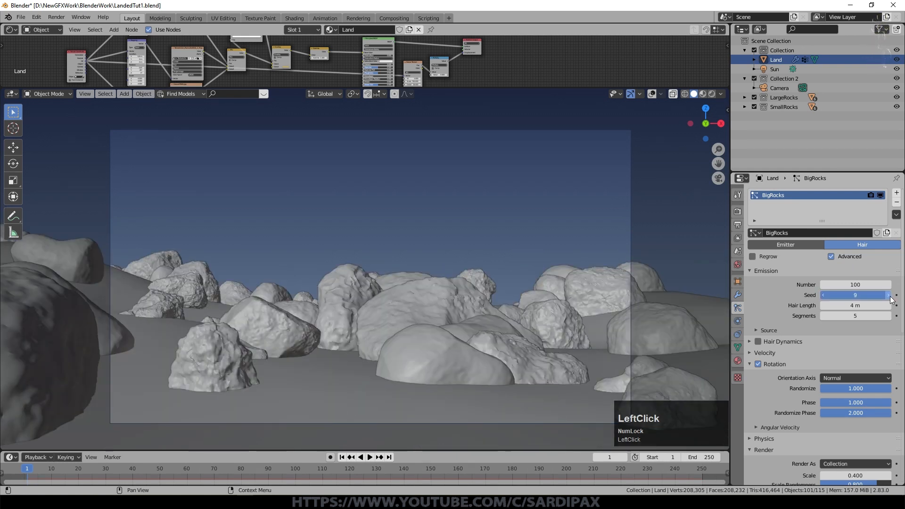
pyautogui.click(888, 295)
pyautogui.click(888, 295)
pyautogui.click(888, 295)
pyautogui.click(889, 295)
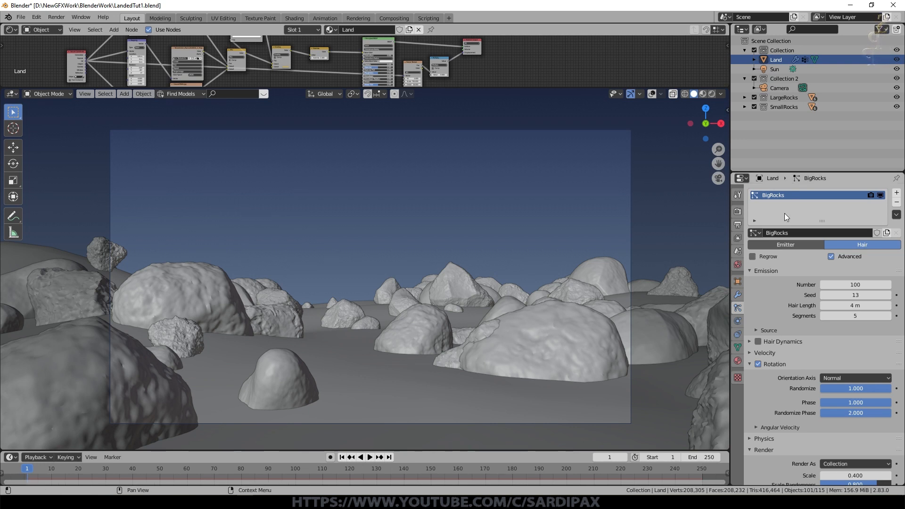
# Try further BigRocks emission seeds from 14 to beyond 19, comparing each rock arrangement in the camera view
pyautogui.click(887, 295)
pyautogui.click(887, 295)
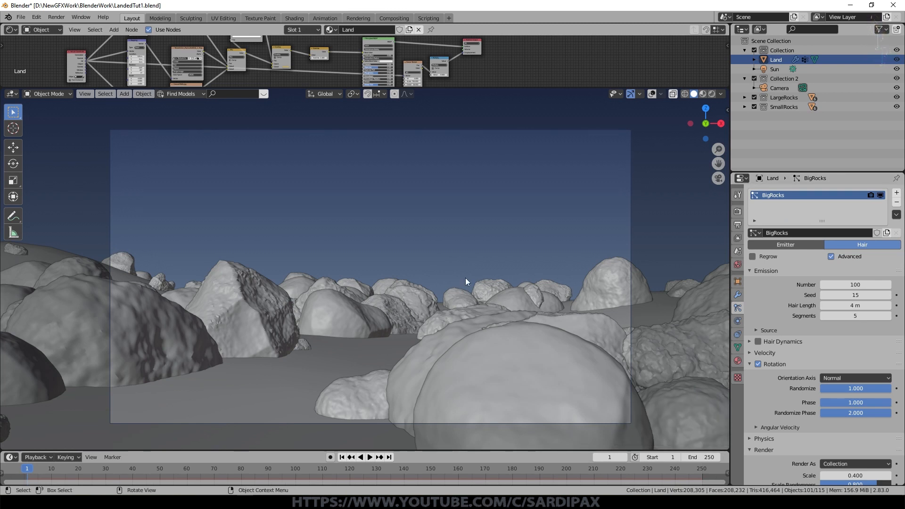
pyautogui.click(887, 296)
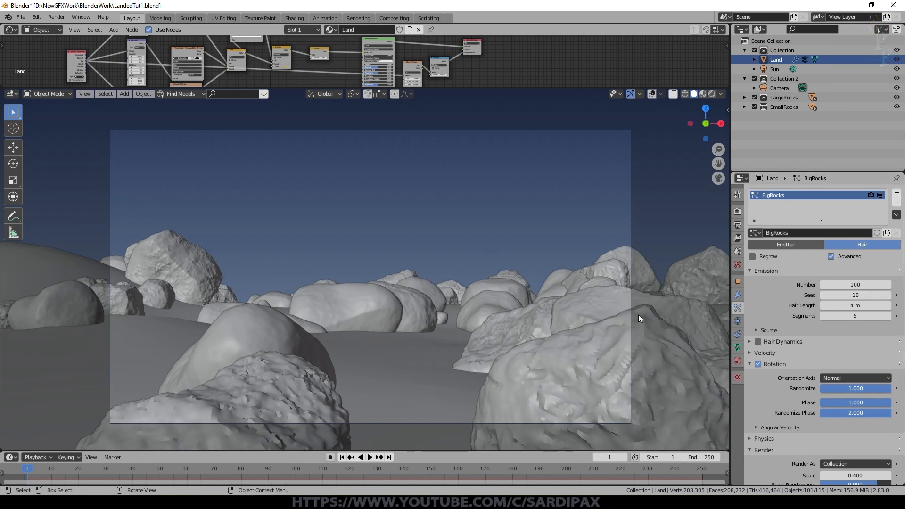
pyautogui.click(888, 295)
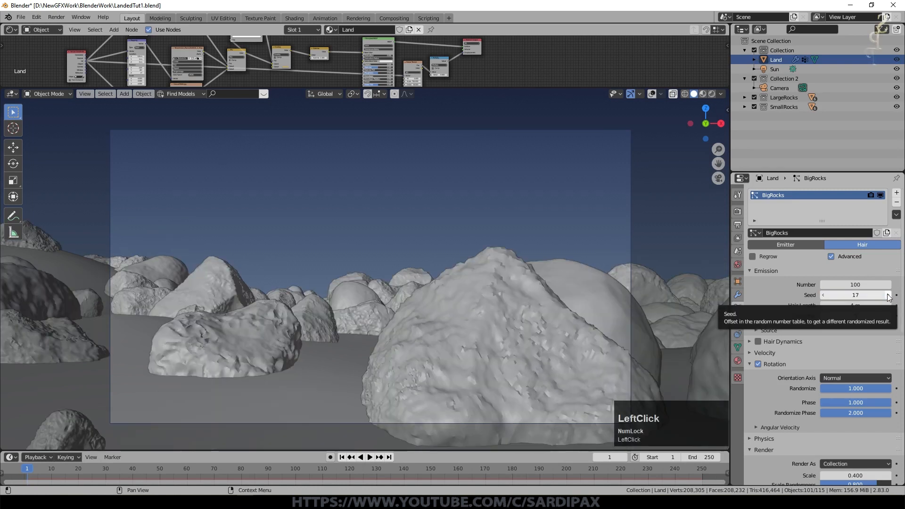
pyautogui.click(888, 296)
pyautogui.click(887, 295)
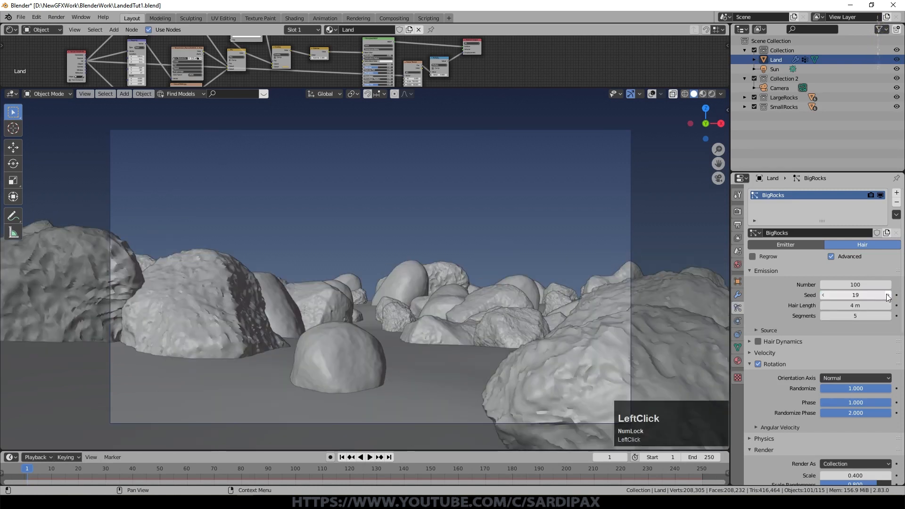
pyautogui.click(888, 295)
pyautogui.click(888, 295)
# Set the BigRocks particle number to 75 and the seed to 34, and check the layout in rendered shading
pyautogui.click(856, 285)
pyautogui.write('75')
pyautogui.press('KP_Enter')
pyautogui.moveTo(849, 295); pyautogui.dragTo(872, 295)
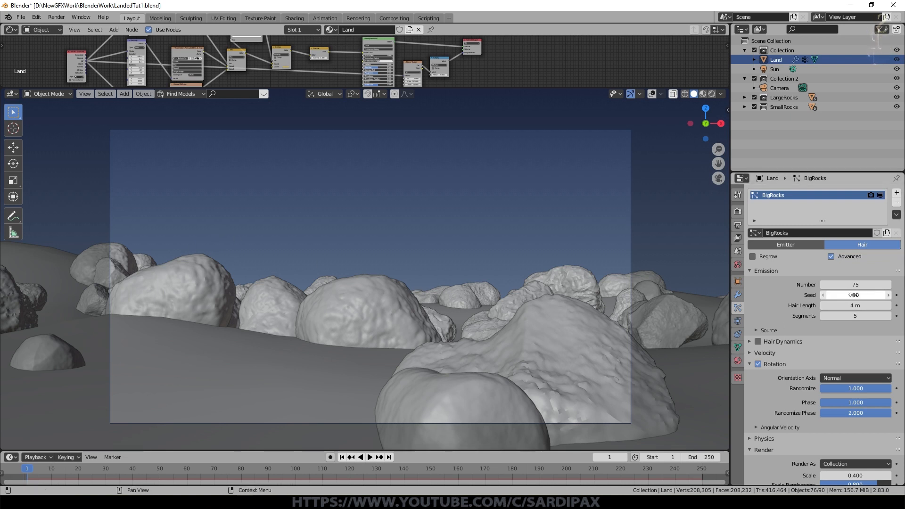
pyautogui.click(823, 295)
pyautogui.click(823, 295)
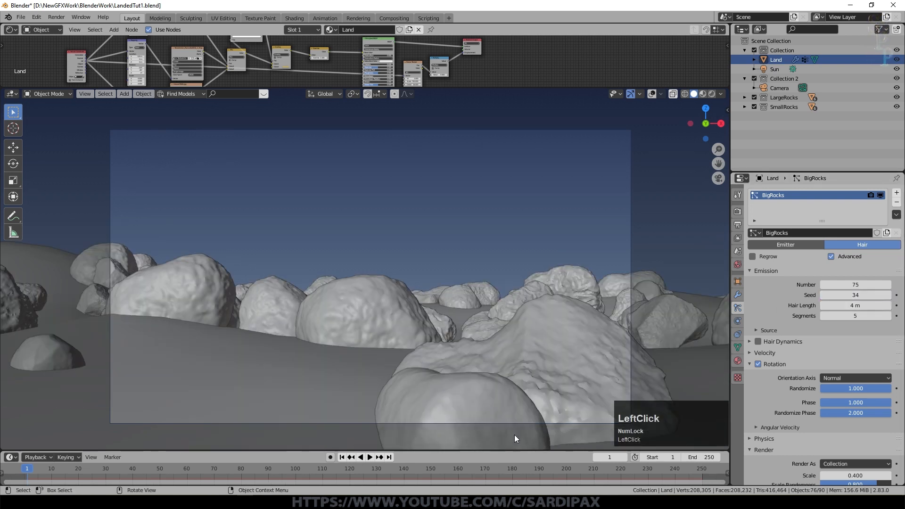
pyautogui.click(712, 94)
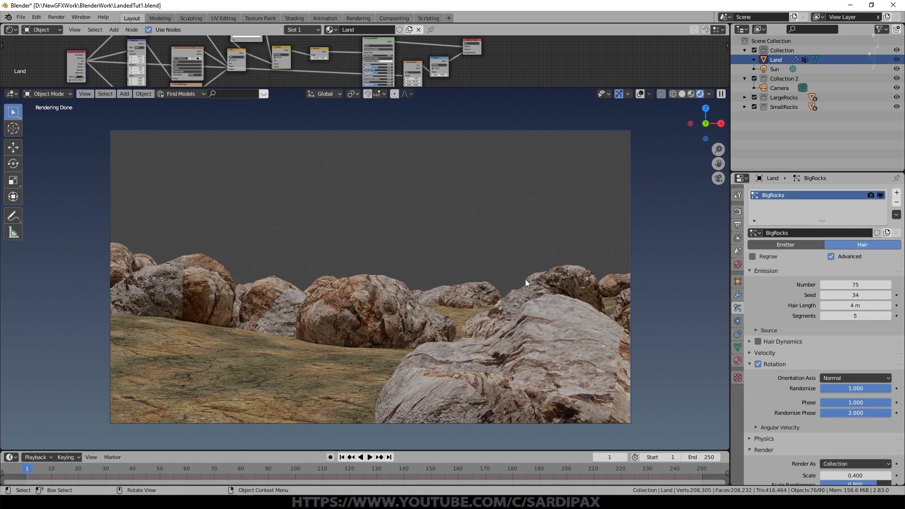
# Back in solid shading, tilt the Sun 47.4° in front view and move it 10.4 m along X and -1.95 m along Z
pyautogui.click(690, 93)
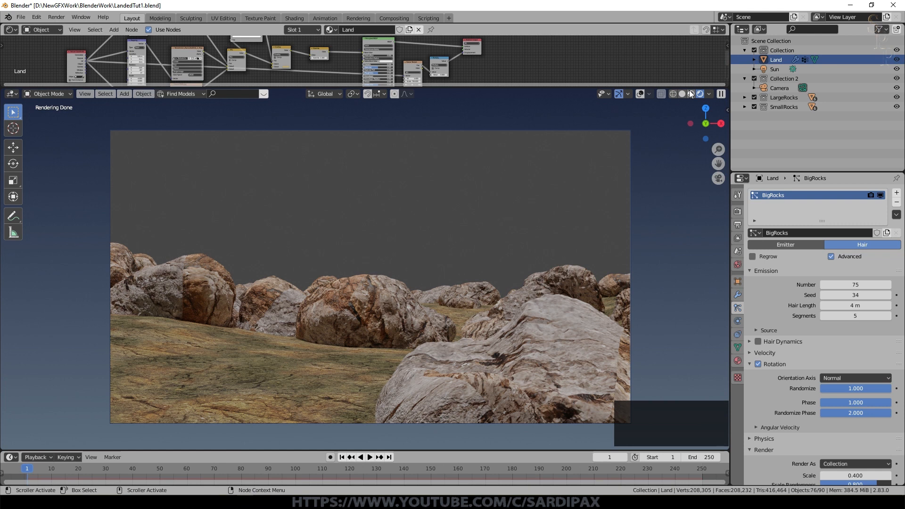
pyautogui.click(562, 168)
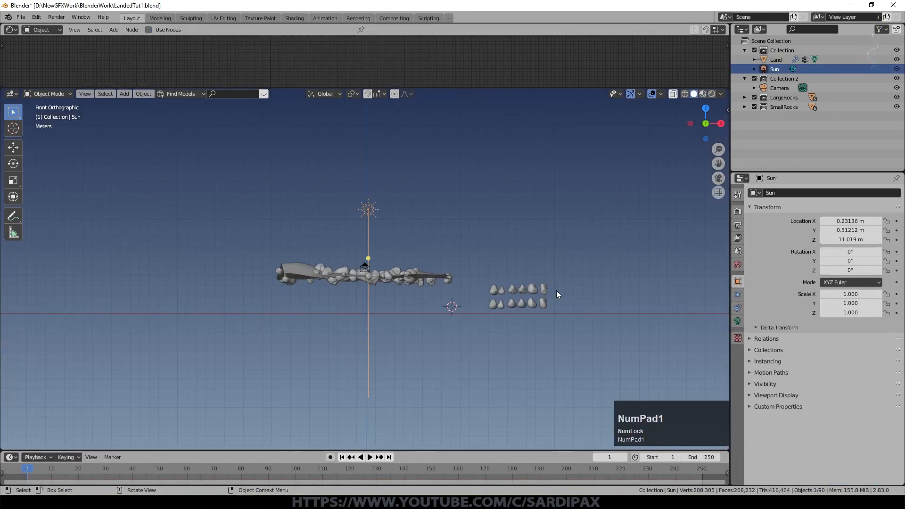
pyautogui.press('r')
pyautogui.click(411, 335)
pyautogui.press('g')
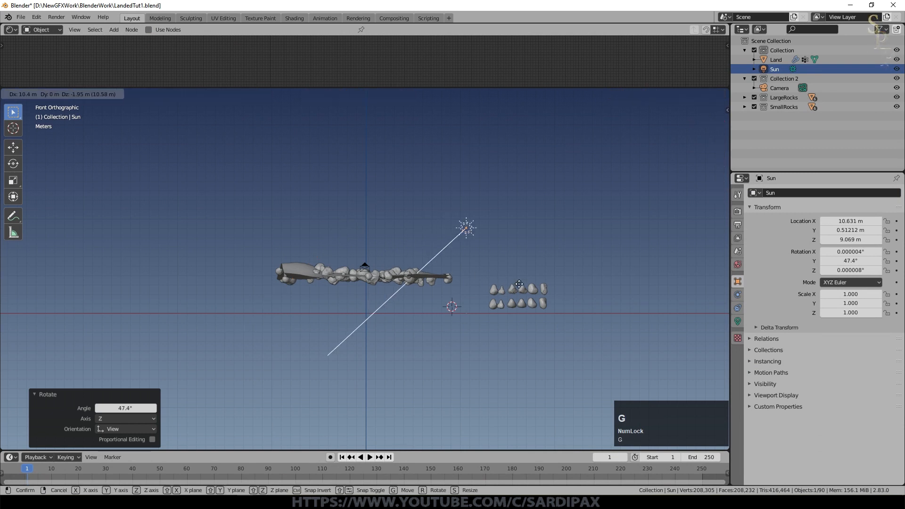
pyautogui.click(397, 285)
# Rotate the Sun 42.1° in top view and preview the lighting in the rendered camera view
pyautogui.press('KP_7')
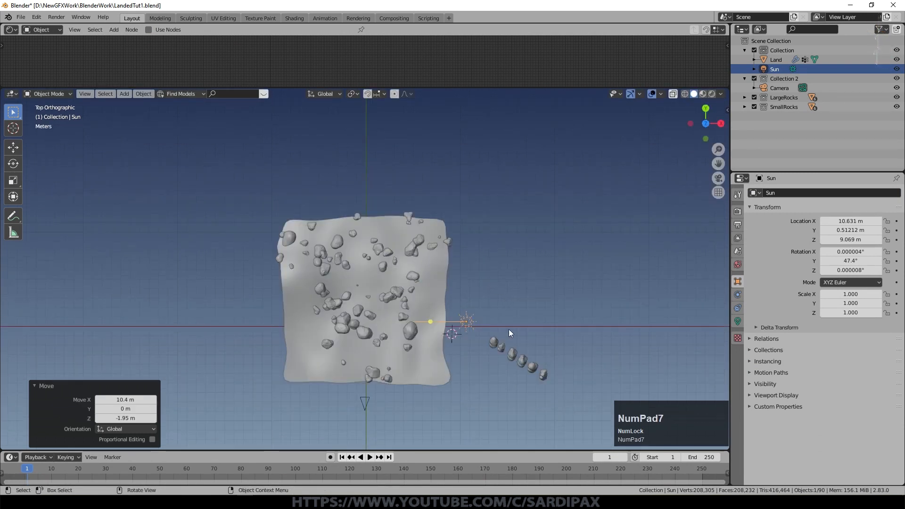
pyautogui.press('r')
pyautogui.click(491, 273)
pyautogui.moveTo(490, 273)
pyautogui.mouseDown(button='middle')
pyautogui.moveTo(468, 338)
pyautogui.moveTo(501, 258)
pyautogui.mouseUp(button='middle')
pyautogui.press('KP_0')
pyautogui.scroll(2, 515, 273)
pyautogui.scroll(-3, 366, 269)
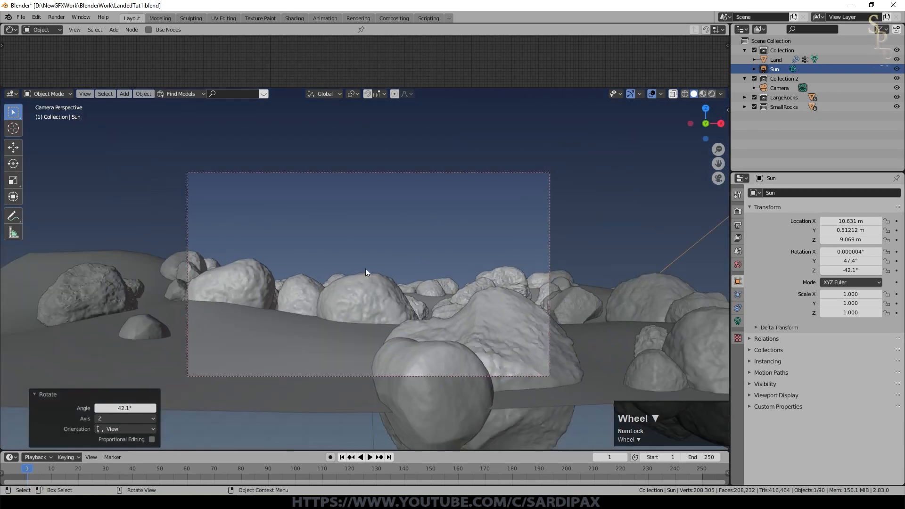
pyautogui.click(713, 93)
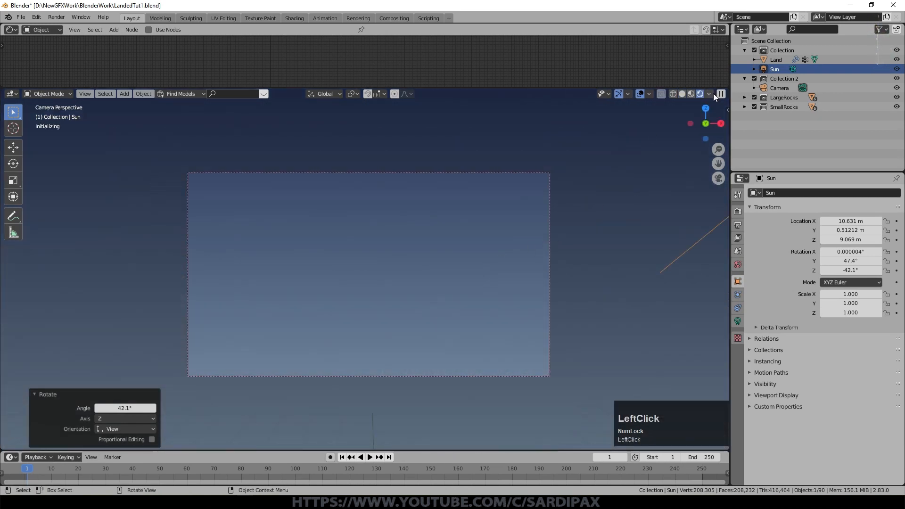
pyautogui.scroll(1, 390, 326)
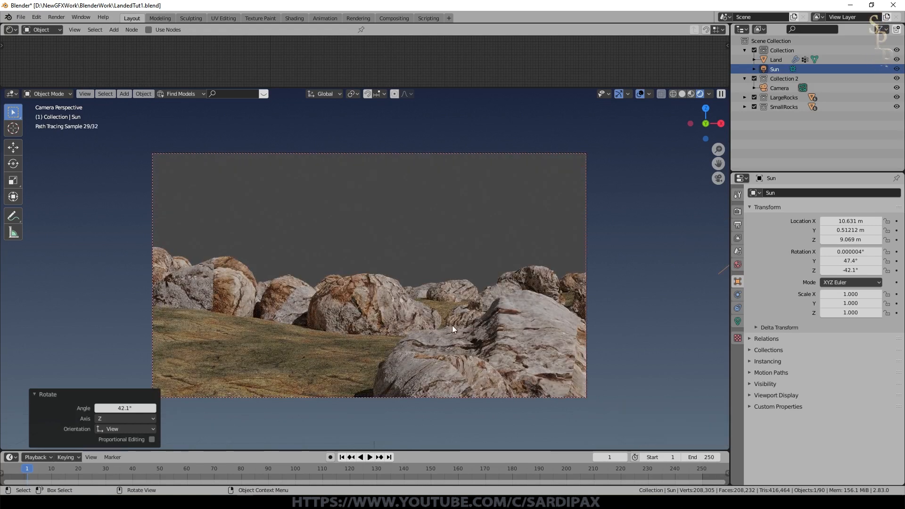
# Give the Sun light a slightly warm off-white color and an angle of 9.73°
pyautogui.click(738, 321)
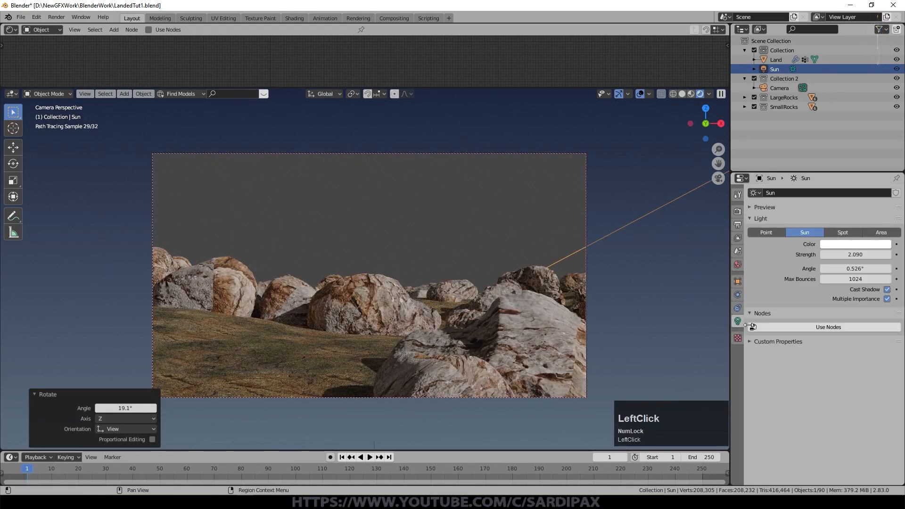
pyautogui.click(858, 247)
pyautogui.click(835, 157)
pyautogui.moveTo(854, 268); pyautogui.dragTo(879, 269)
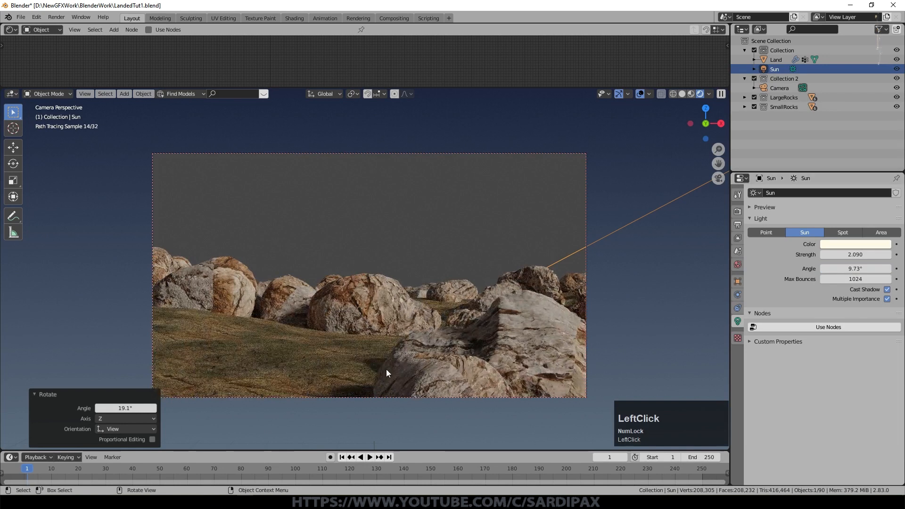
# Enable nodes for the World and give its background color a Sky Texture with a turbidity of 7.6
pyautogui.click(738, 265)
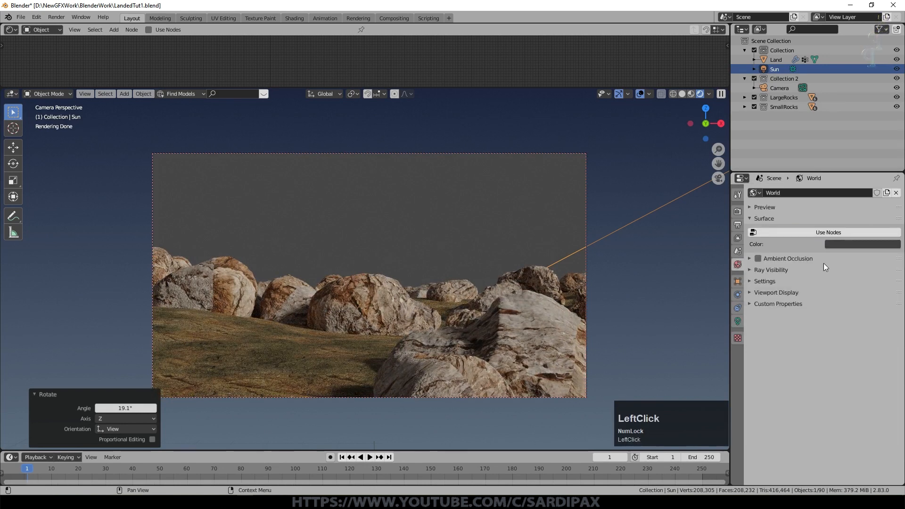
pyautogui.click(844, 235)
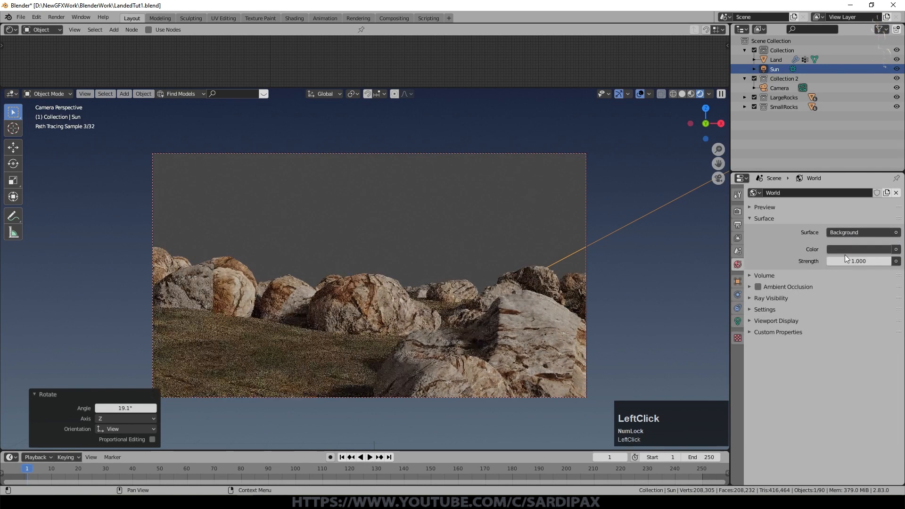
pyautogui.click(897, 250)
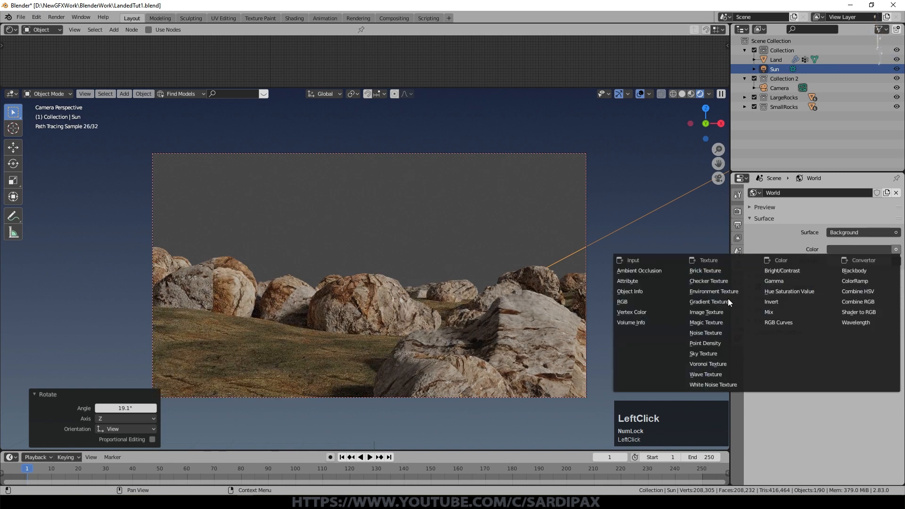
pyautogui.click(711, 353)
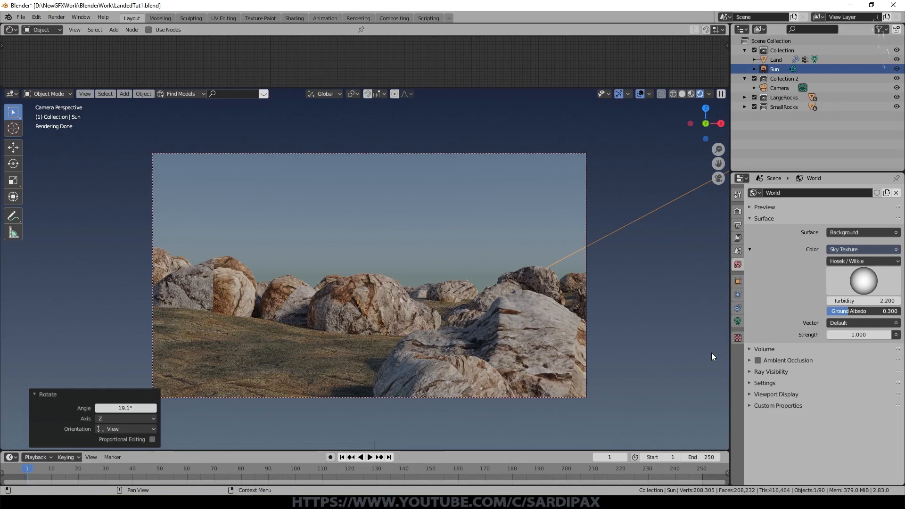
pyautogui.moveTo(866, 300)
pyautogui.mouseDown()
pyautogui.moveTo(852, 300)
pyautogui.moveTo(891, 300)
pyautogui.mouseUp()
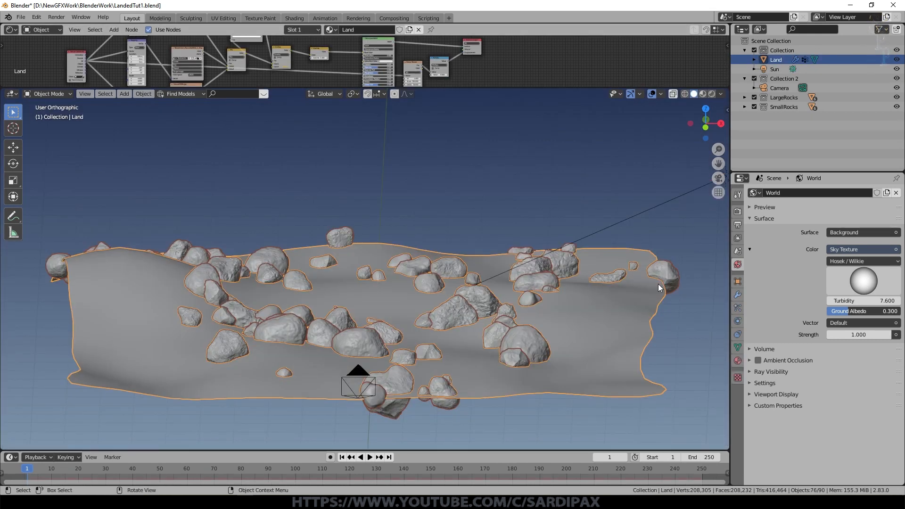
# Add a second particle system to the Land and assign the existing BigRocks settings to it
pyautogui.click(737, 295)
pyautogui.click(738, 307)
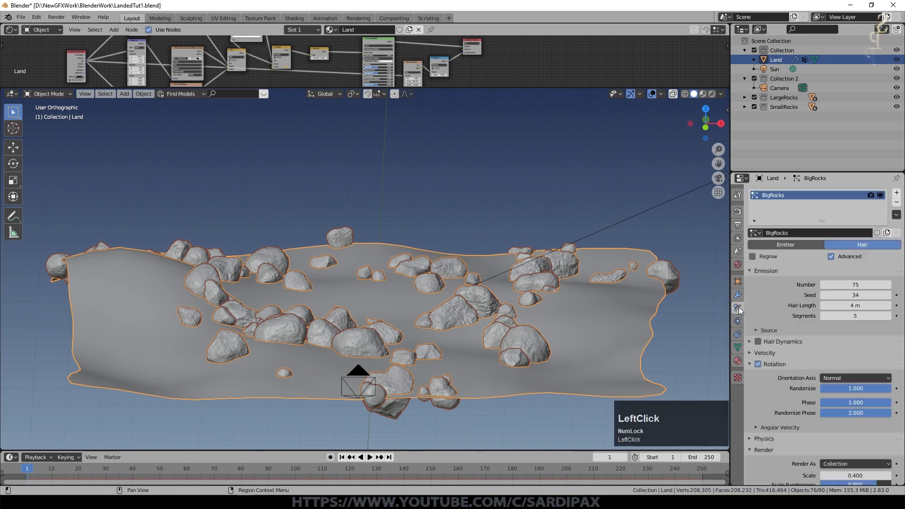
pyautogui.click(896, 192)
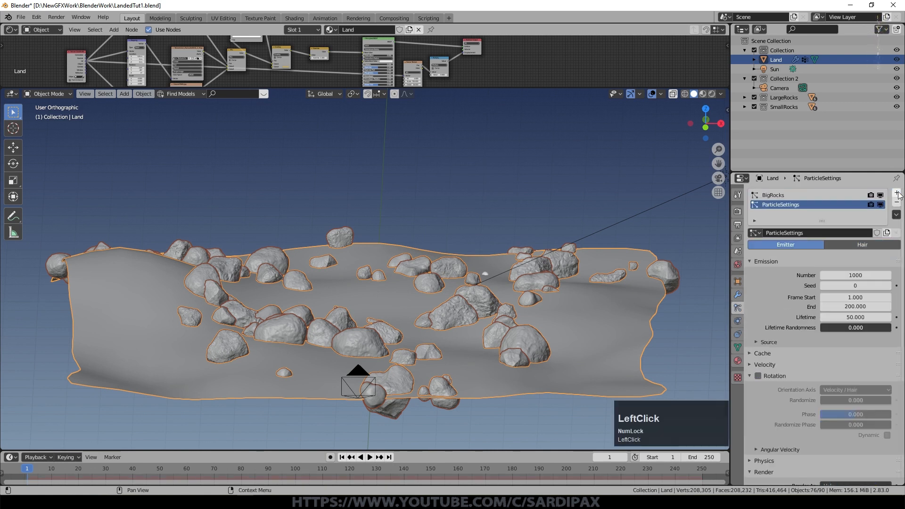
pyautogui.click(754, 233)
pyautogui.click(766, 247)
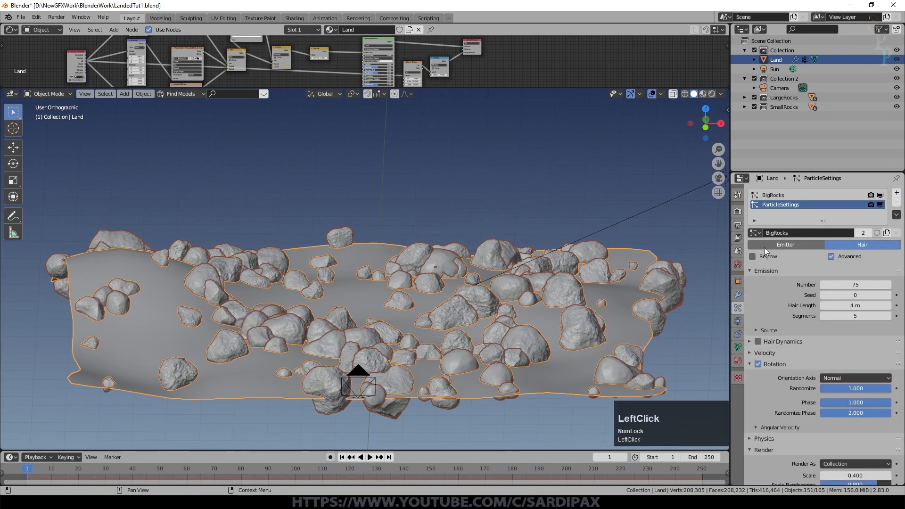
# Make the new system's settings a single-user copy and rename the particle system SmallRocks
pyautogui.click(864, 233)
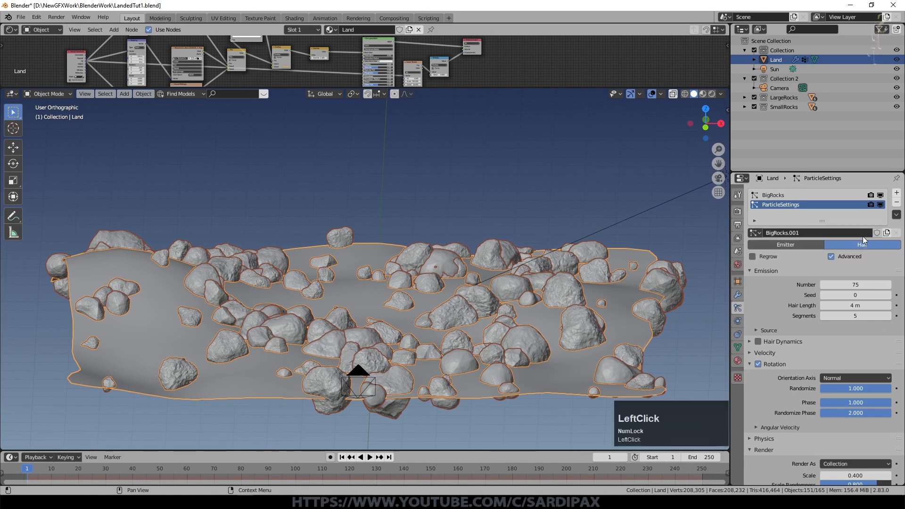
pyautogui.doubleClick(778, 206)
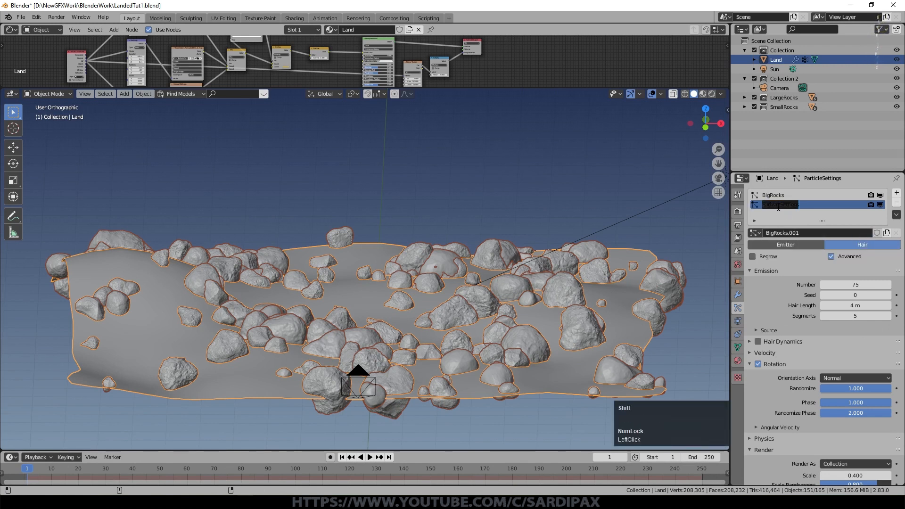
pyautogui.write('SmallRocks')
# Set the SmallRocks particle number to 2000 and its instance collection to SmallRocks
pyautogui.click(843, 285)
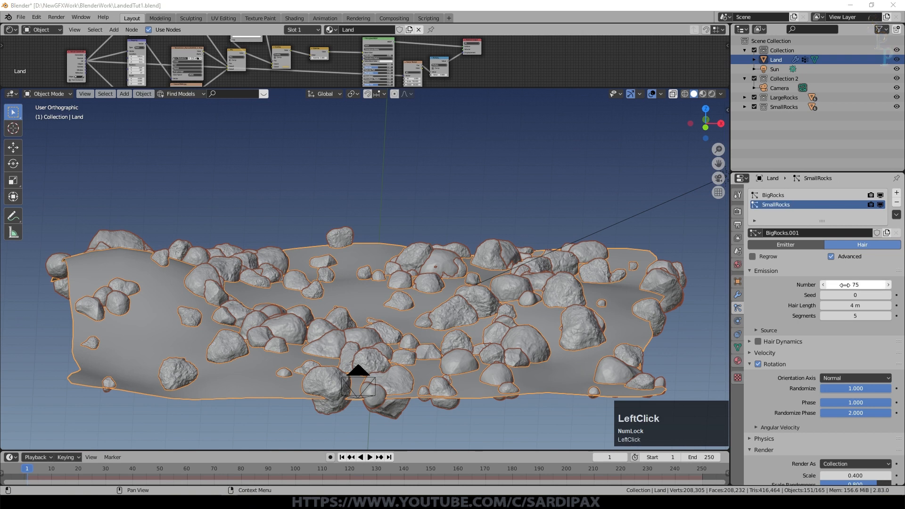
pyautogui.write('2000')
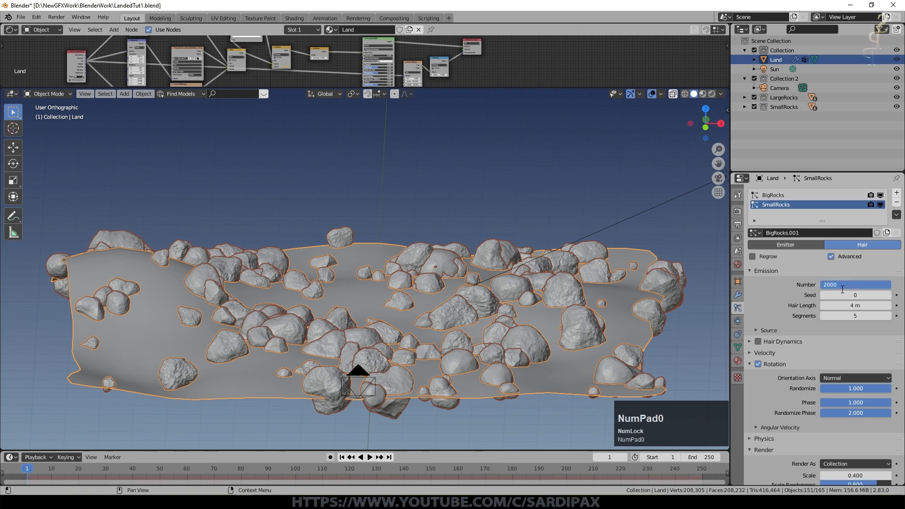
pyautogui.press('KP_Enter')
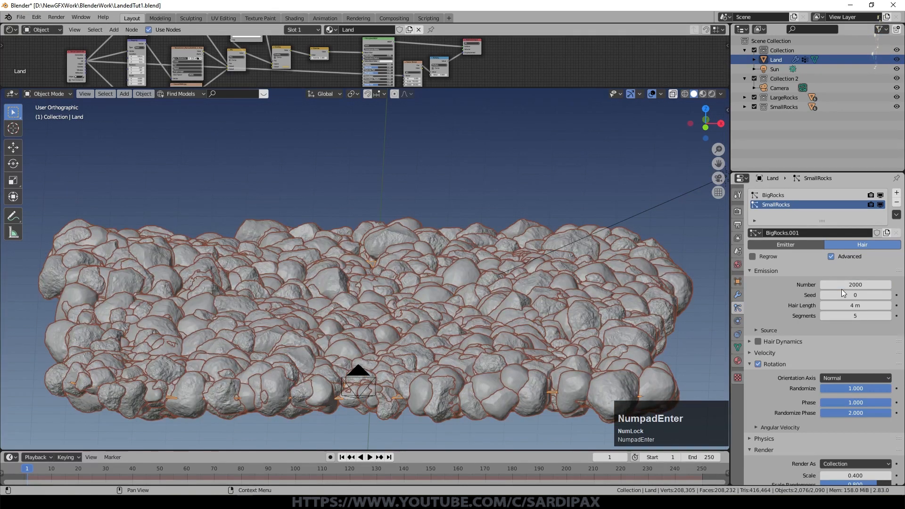
pyautogui.scroll(-3, 841, 289)
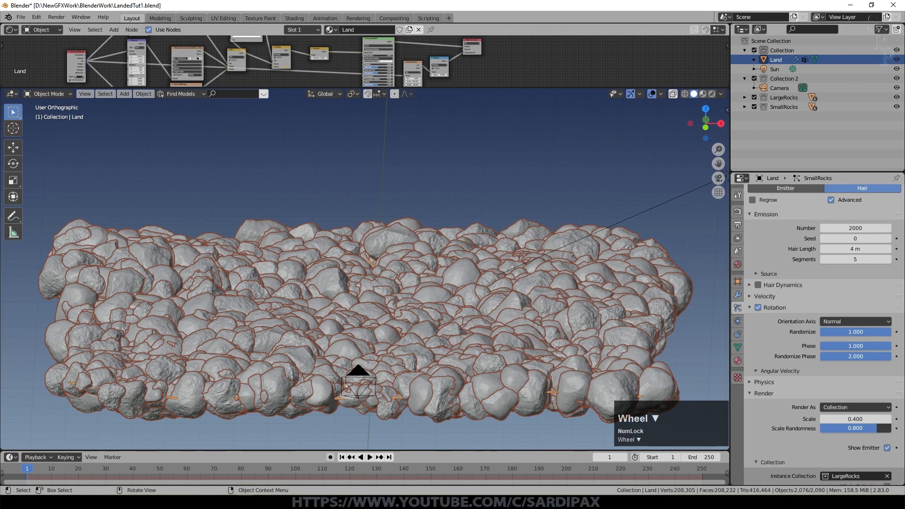
pyautogui.scroll(-2, 845, 372)
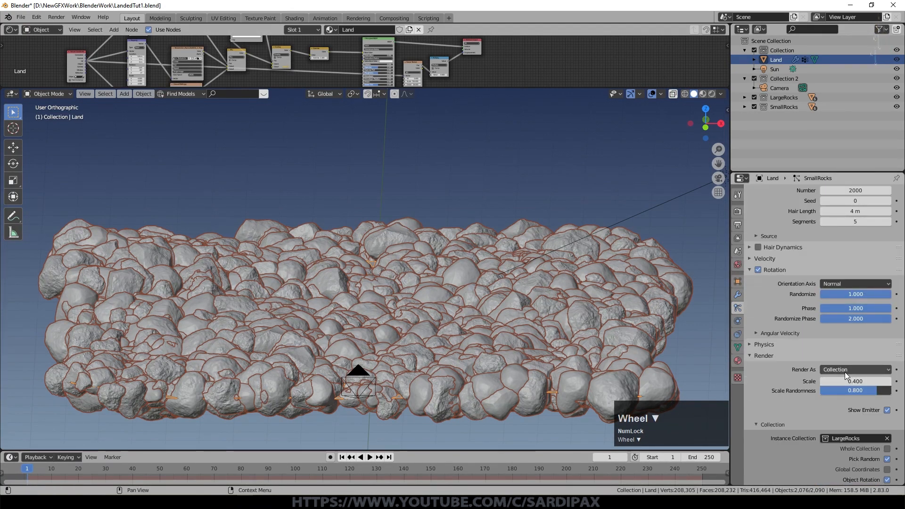
pyautogui.click(845, 371)
pyautogui.click(849, 439)
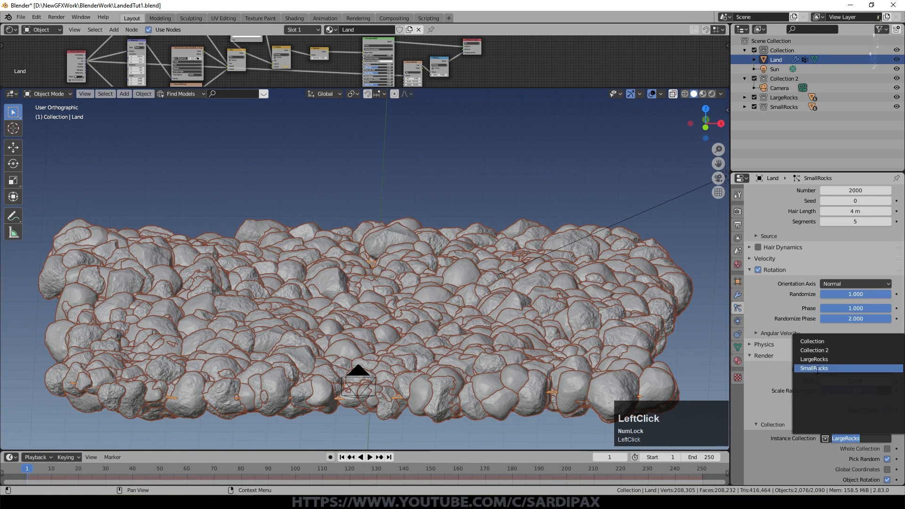
pyautogui.click(817, 371)
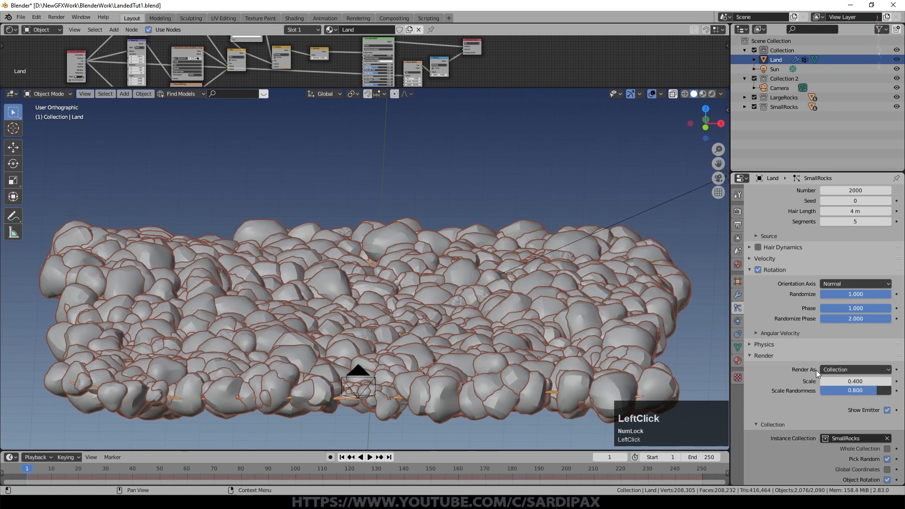
# Set the SmallRocks render scale to 0.1 and check the layout through the camera in material preview shading
pyautogui.click(858, 381)
pyautogui.write('.1')
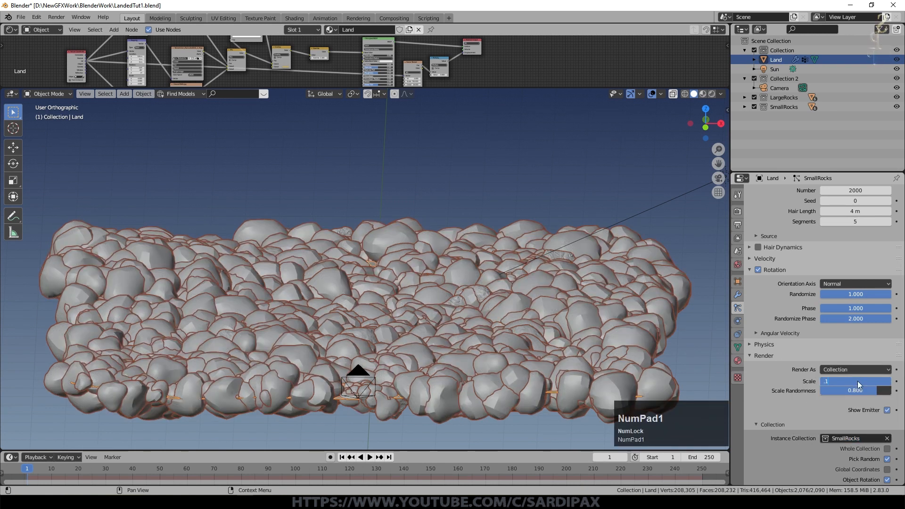
pyautogui.press('Return')
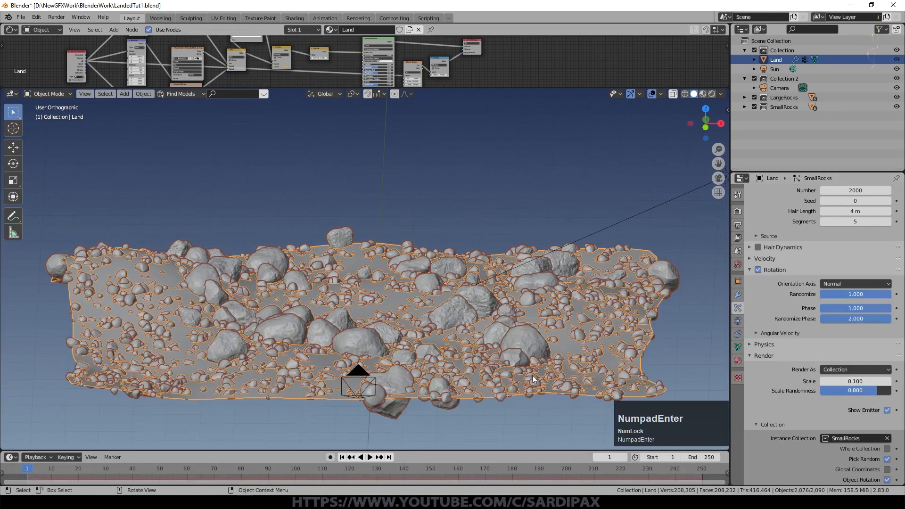
pyautogui.press('KP_0')
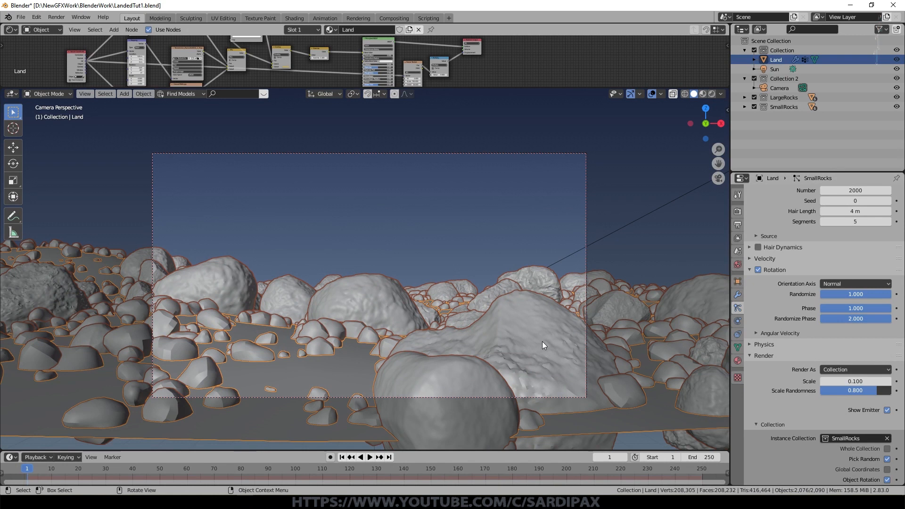
pyautogui.click(418, 345)
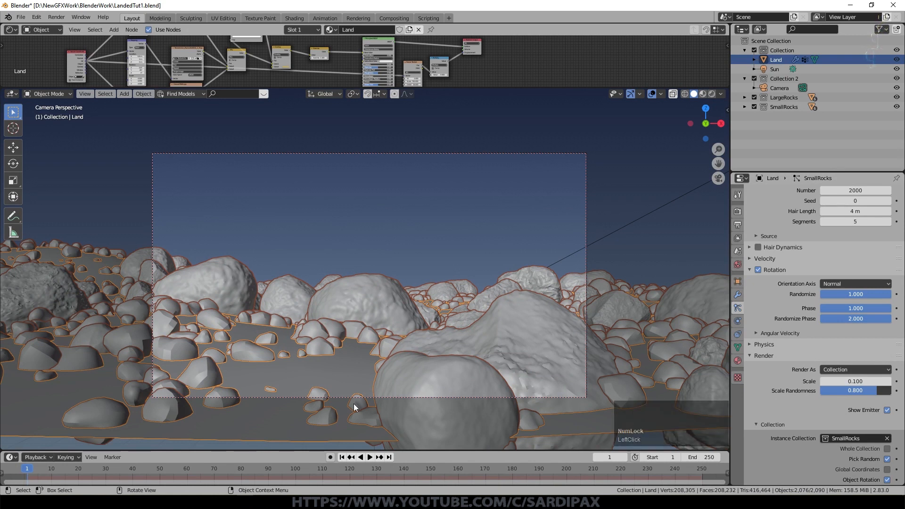
pyautogui.click(703, 94)
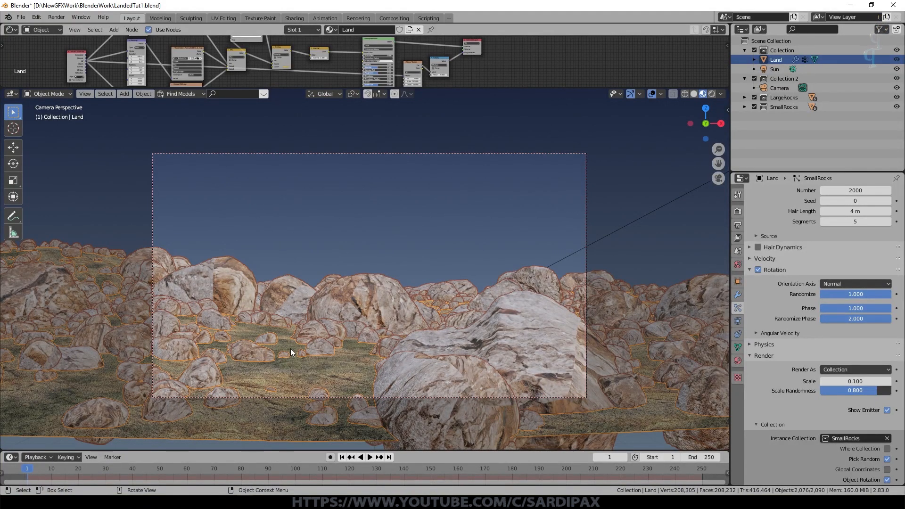
# Assign the Rocks vertex group to the SmallRocks density and hide the viewport overlays
pyautogui.scroll(-10, 862, 340)
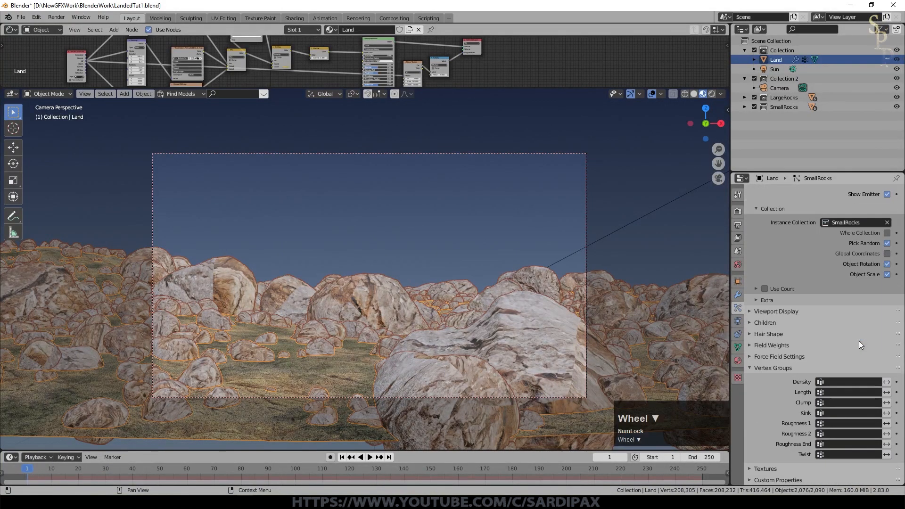
pyautogui.click(835, 381)
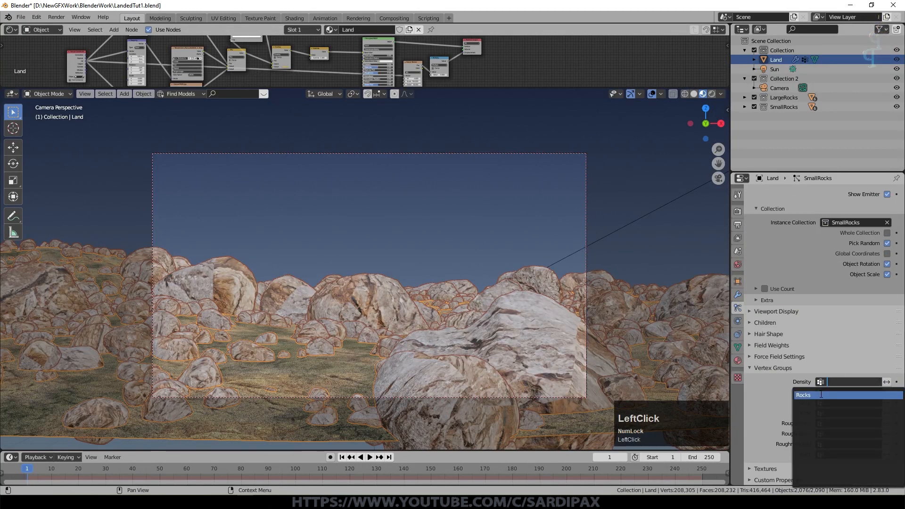
pyautogui.click(822, 396)
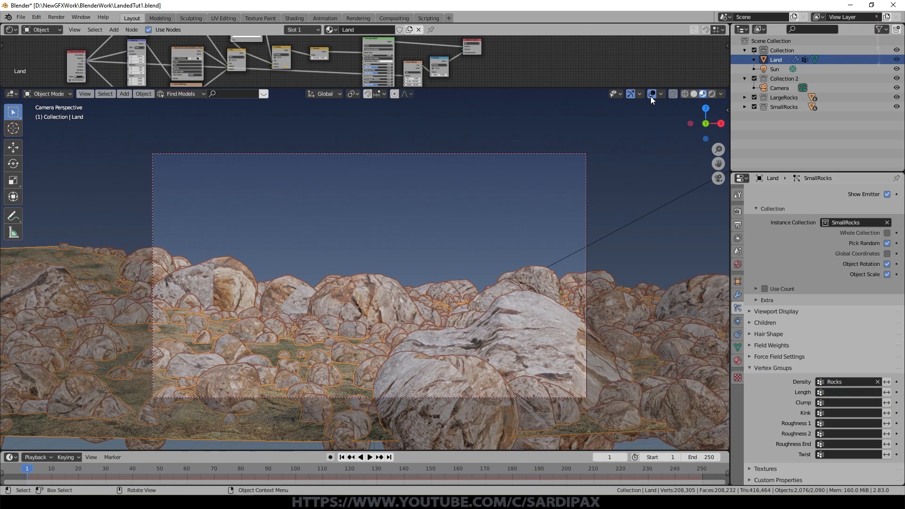
pyautogui.click(343, 328)
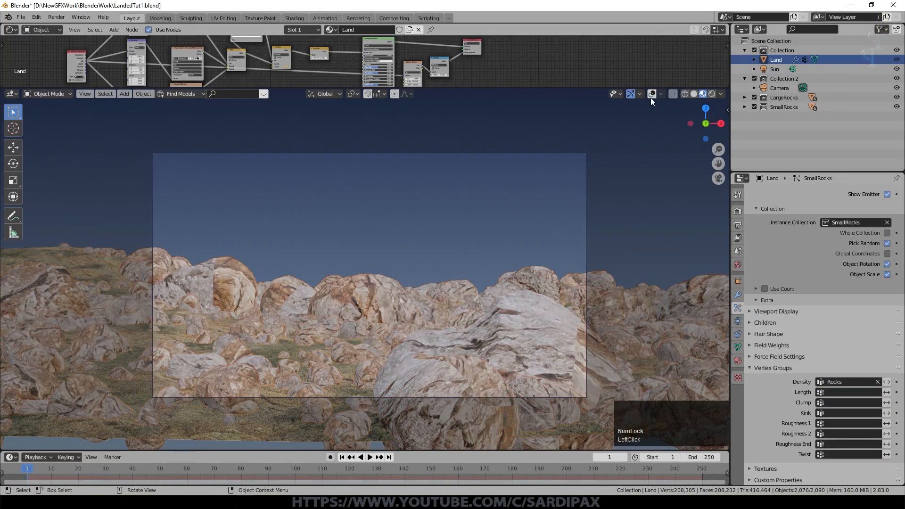
# In rendered shading, set the SmallRocks number to 1200, the scale to 0.075 and the scale randomness to 0.885
pyautogui.click(847, 285)
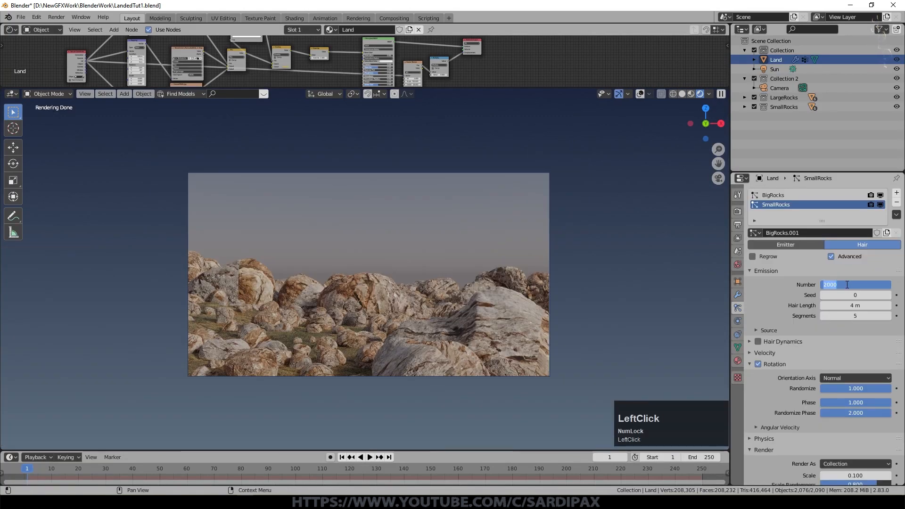
pyautogui.write('1200')
pyautogui.press('KP_Enter')
pyautogui.scroll(-10, 858, 296)
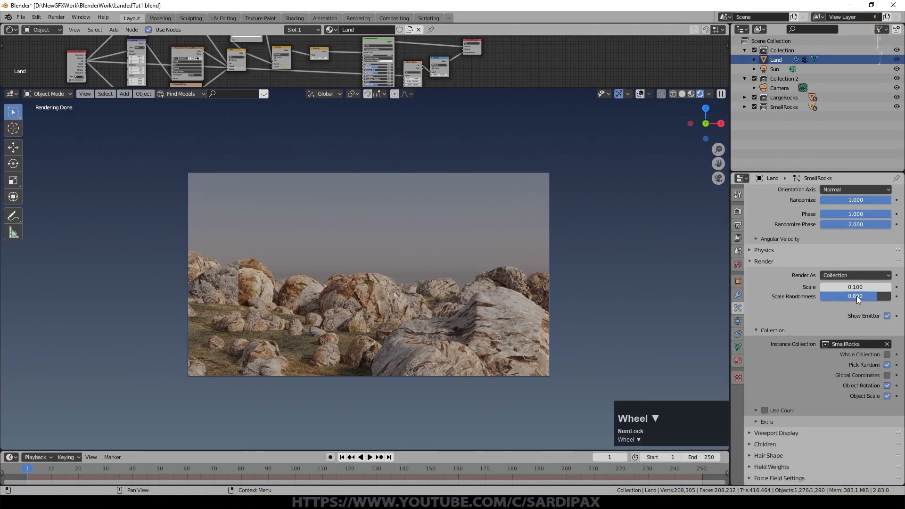
pyautogui.click(852, 287)
pyautogui.write('.075')
pyautogui.press('KP_Enter')
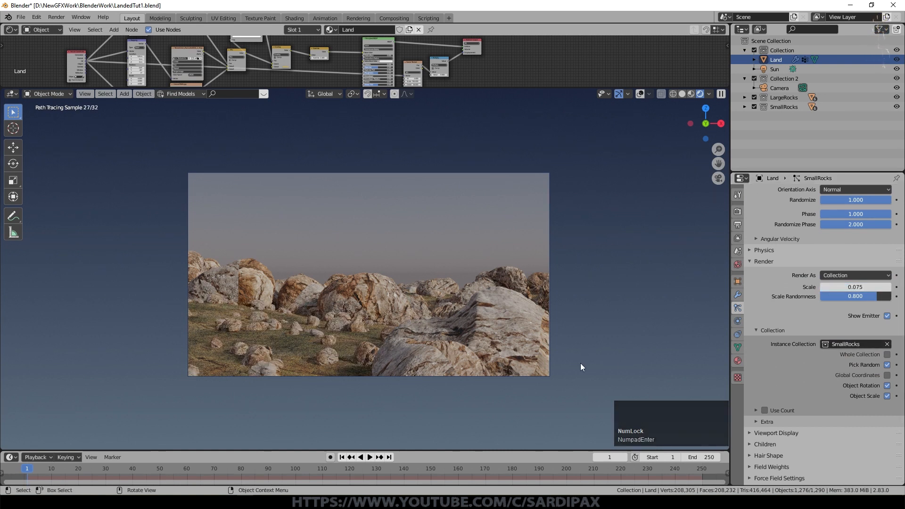
pyautogui.scroll(2, 574, 363)
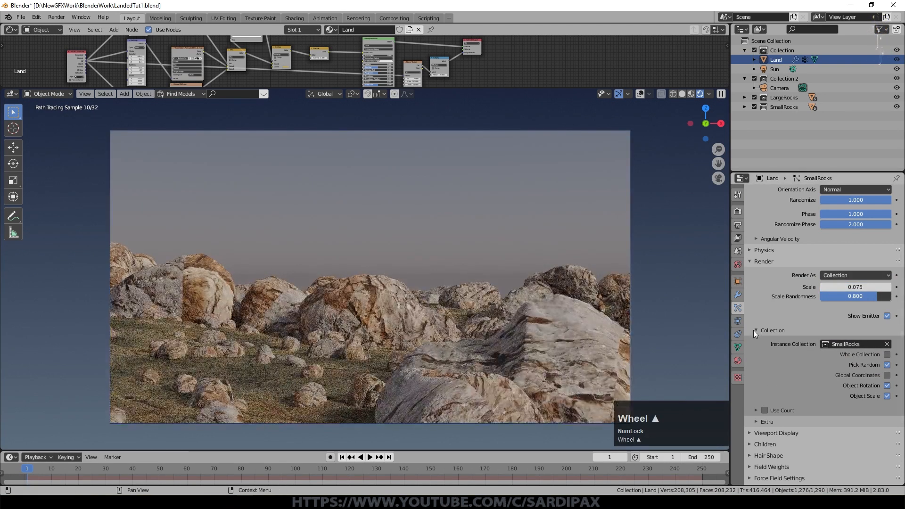
pyautogui.moveTo(881, 297); pyautogui.dragTo(887, 297)
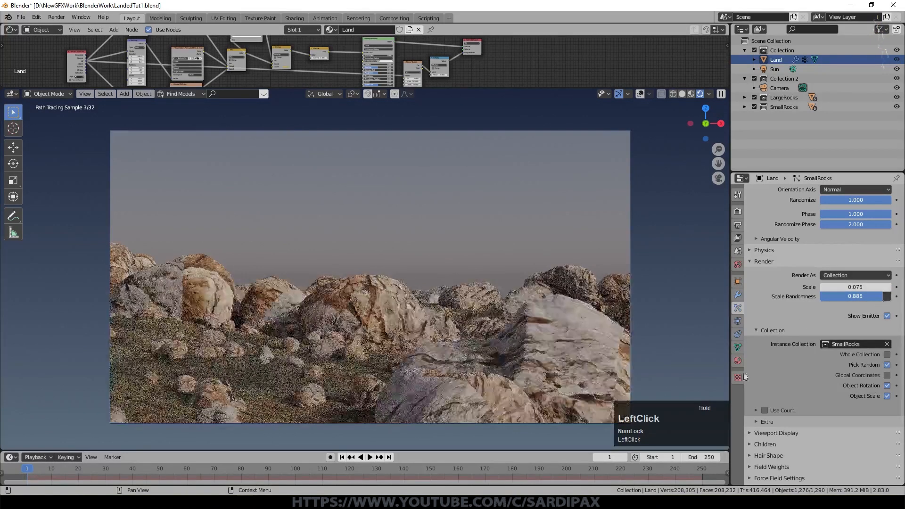
# Add a third particle system to Land and name both the system and its settings TinyRocks
pyautogui.scroll(8, 807, 248)
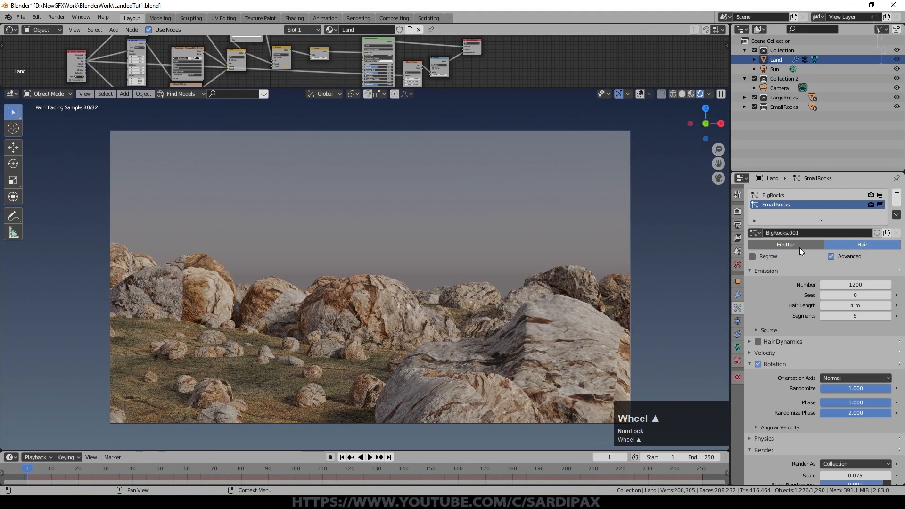
pyautogui.click(896, 192)
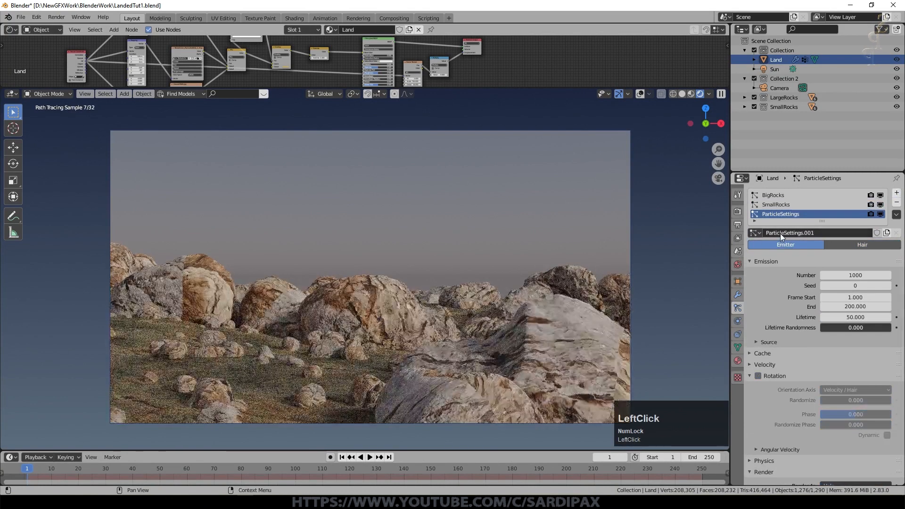
pyautogui.click(780, 233)
pyautogui.write('TinyRocks')
pyautogui.press('Return')
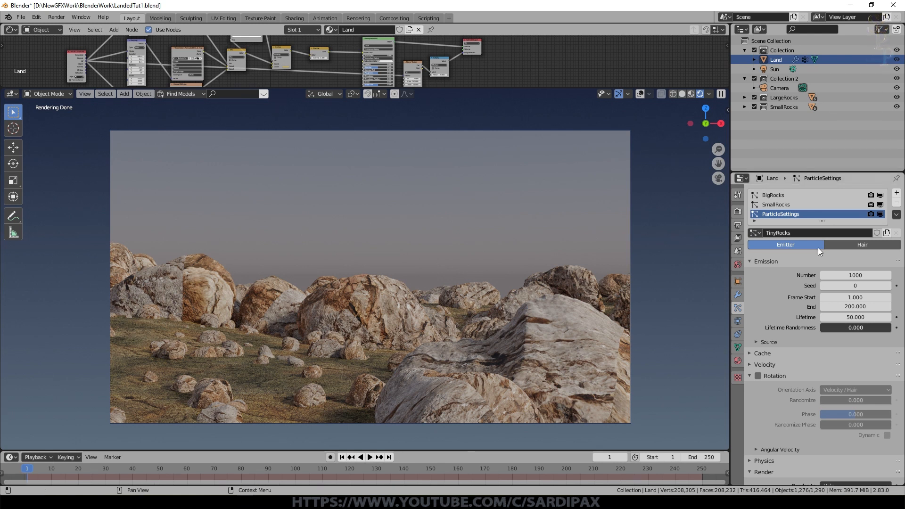
pyautogui.doubleClick(785, 216)
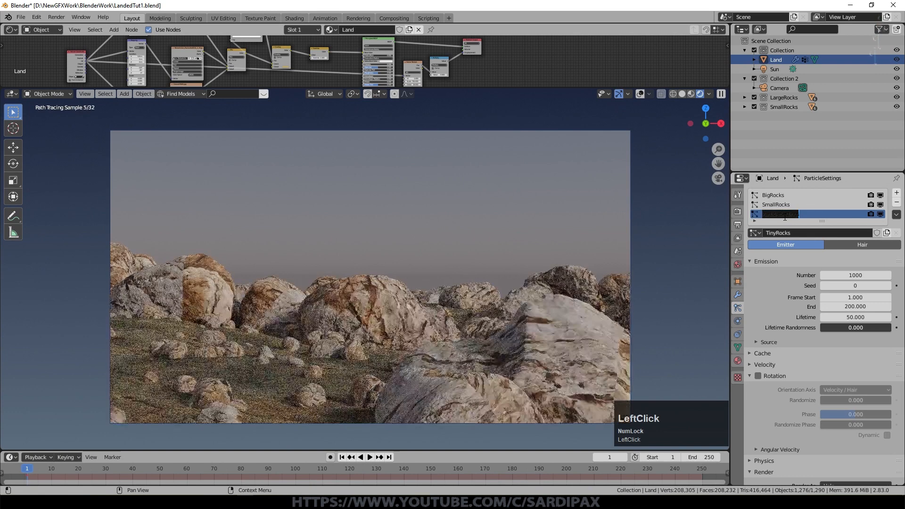
pyautogui.write('TinyRocks')
# Assign the existing BigRocks.001 particle settings to the TinyRocks system
pyautogui.click(757, 233)
pyautogui.click(757, 233)
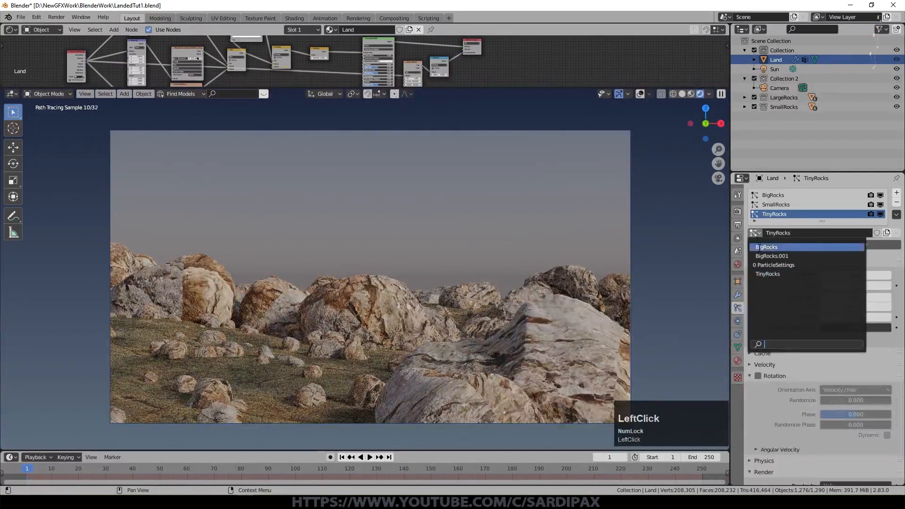
pyautogui.click(764, 257)
# Rename the particle settings used by the SmallRocks system to SmallRocks
pyautogui.click(773, 205)
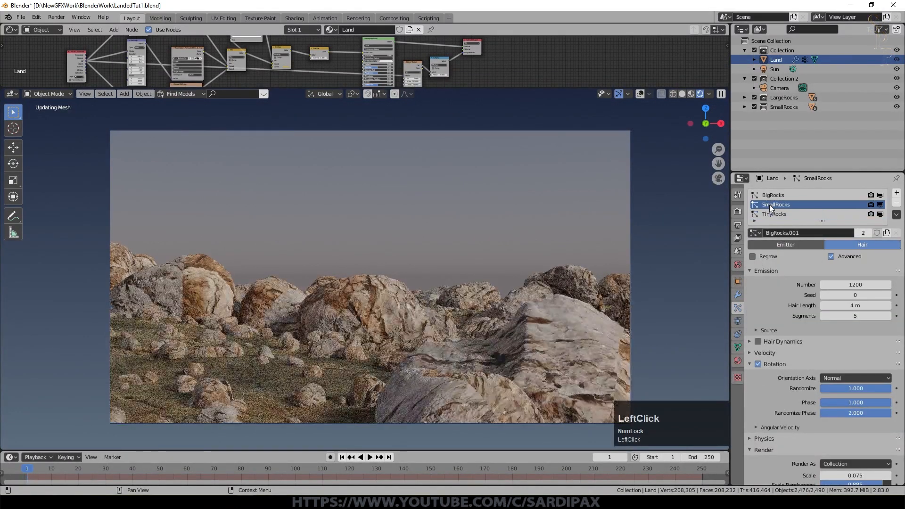
pyautogui.click(779, 233)
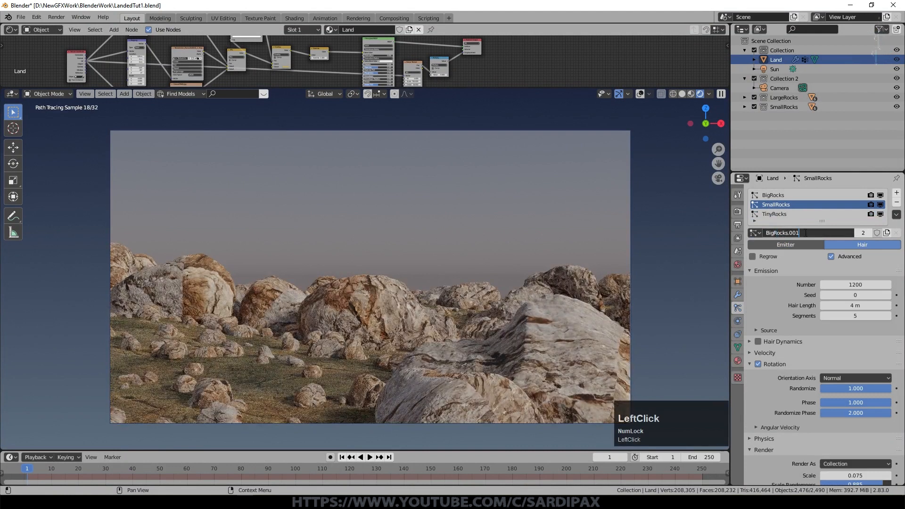
pyautogui.moveTo(805, 233); pyautogui.dragTo(743, 233)
pyautogui.write('SmallRocks')
pyautogui.press('Return')
# Give the TinyRocks system its own copy of the shared particle settings, named TinyRocks
pyautogui.click(775, 214)
pyautogui.click(823, 233)
pyautogui.write('TinyRocks')
pyautogui.click(842, 332)
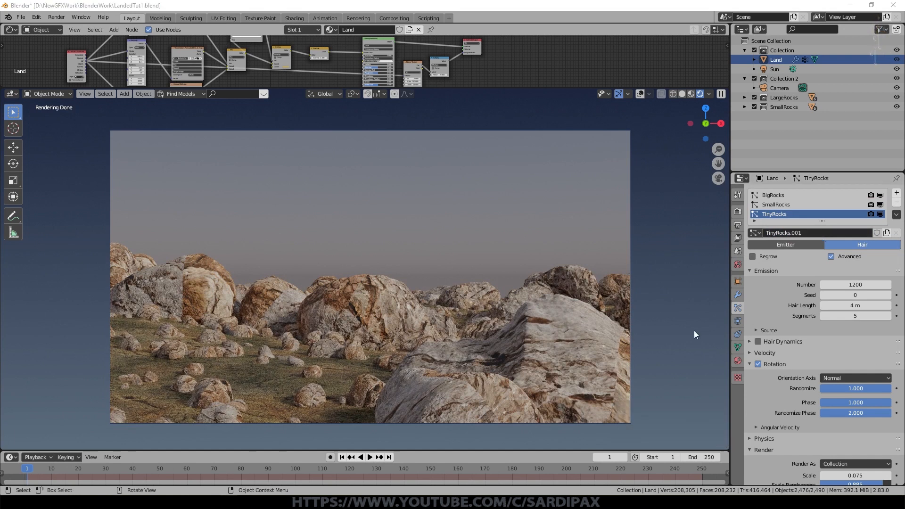
# Set the TinyRocks particle number to 10000
pyautogui.click(846, 284)
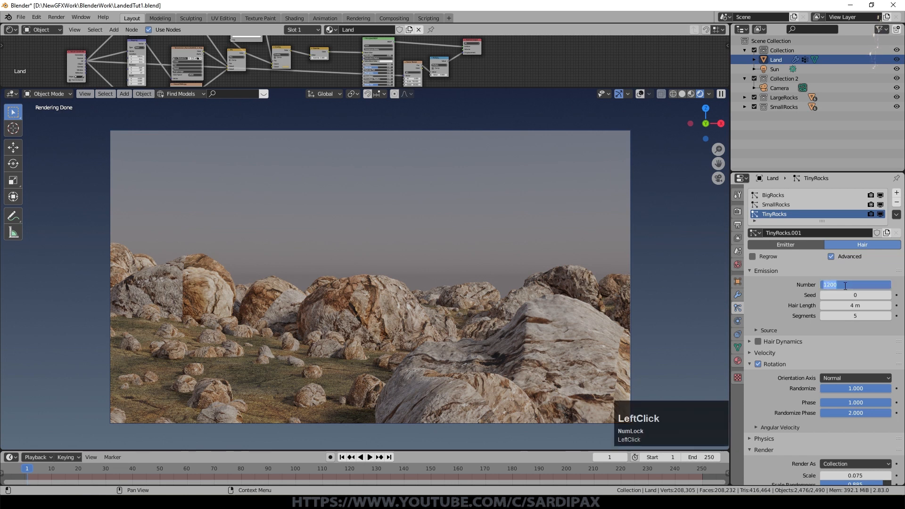
pyautogui.write('1')
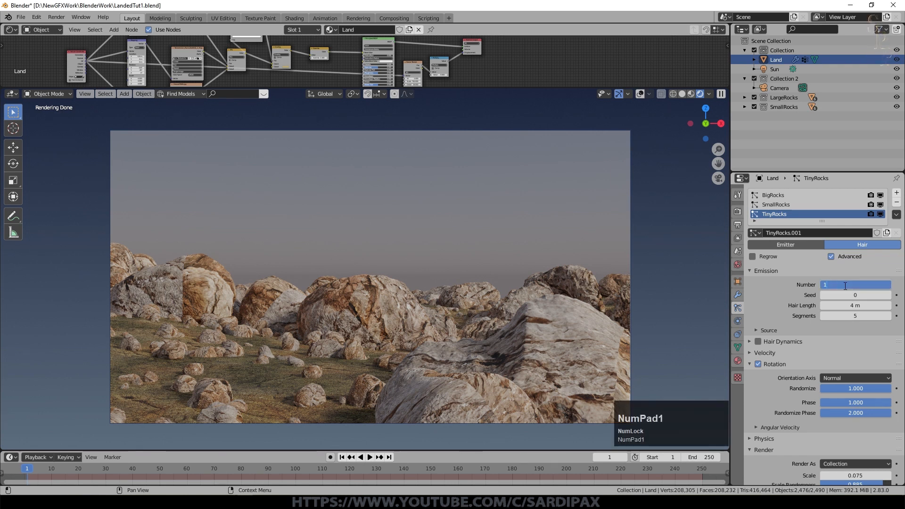
pyautogui.write('0000')
pyautogui.press('KP_Enter')
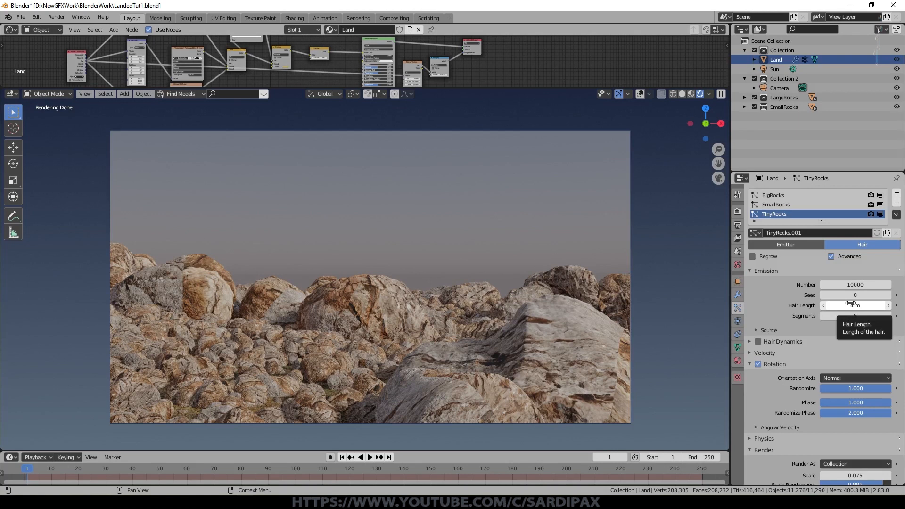
# Set the TinyRocks render scale to 0.01 and the scale randomness to 1.000
pyautogui.scroll(-6, 850, 303)
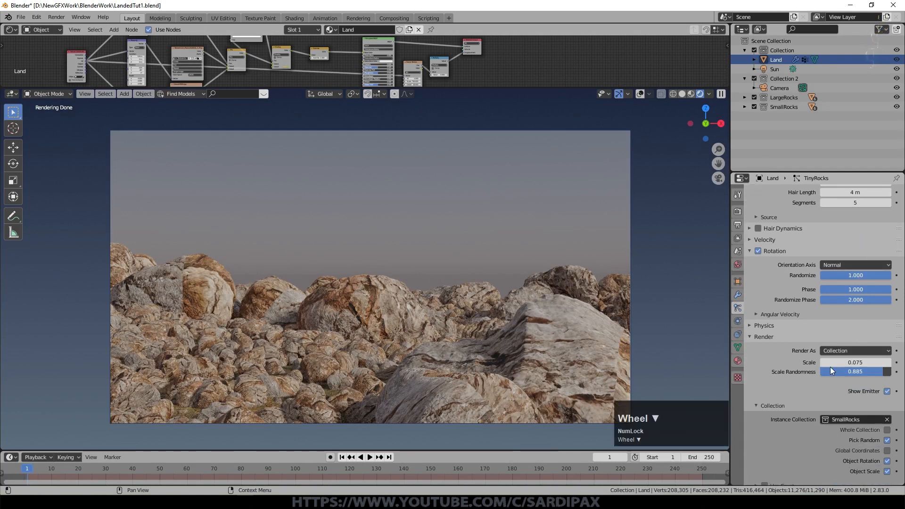
pyautogui.click(858, 362)
pyautogui.write('.01')
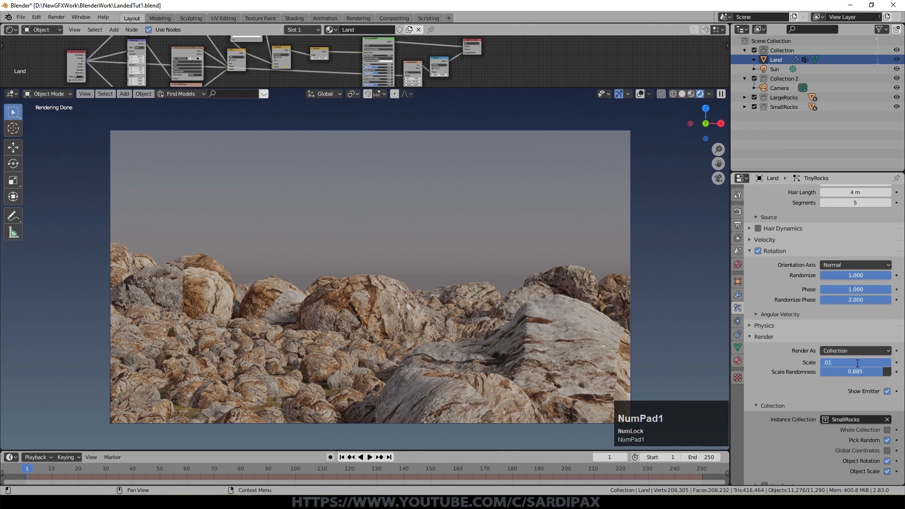
pyautogui.press('KP_Enter')
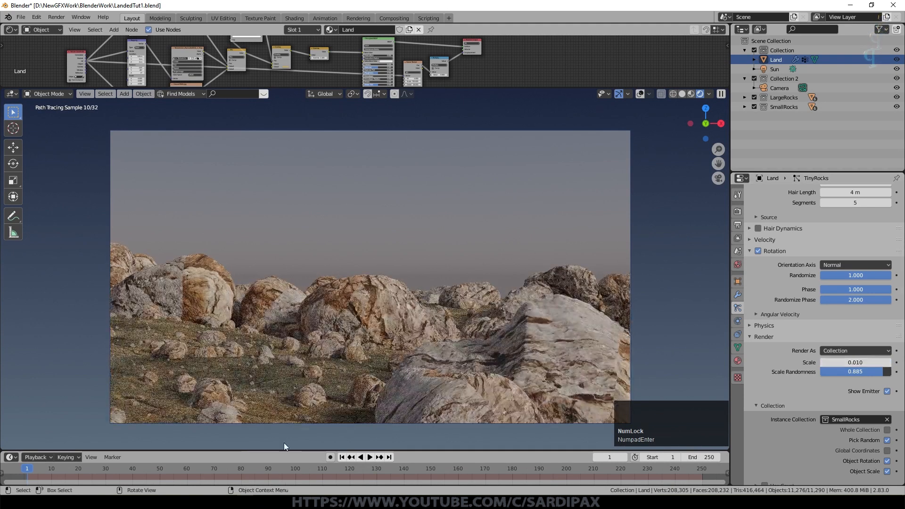
pyautogui.moveTo(885, 376); pyautogui.dragTo(894, 376)
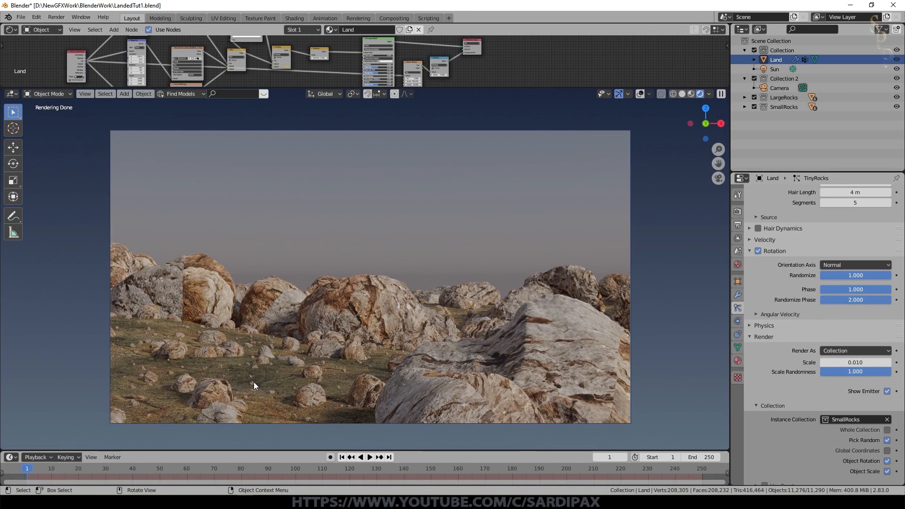
# Assign the Rocks vertex group to the TinyRocks density
pyautogui.scroll(6, 855, 304)
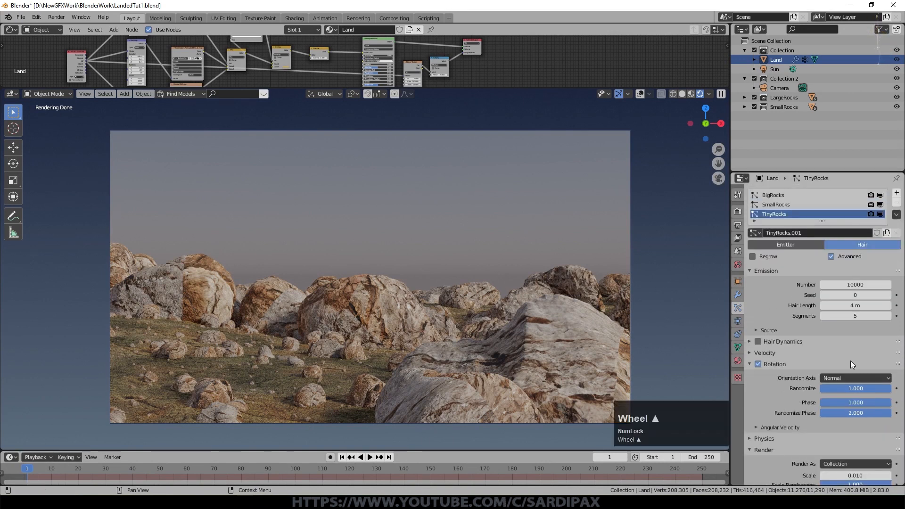
pyautogui.click(855, 285)
pyautogui.click(820, 322)
pyautogui.scroll(-10, 828, 332)
pyautogui.click(838, 381)
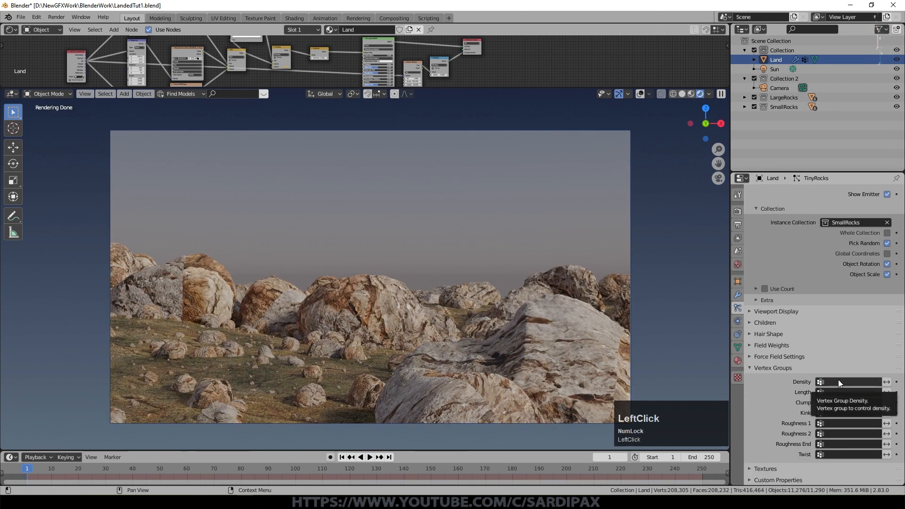
pyautogui.click(839, 380)
pyautogui.click(812, 395)
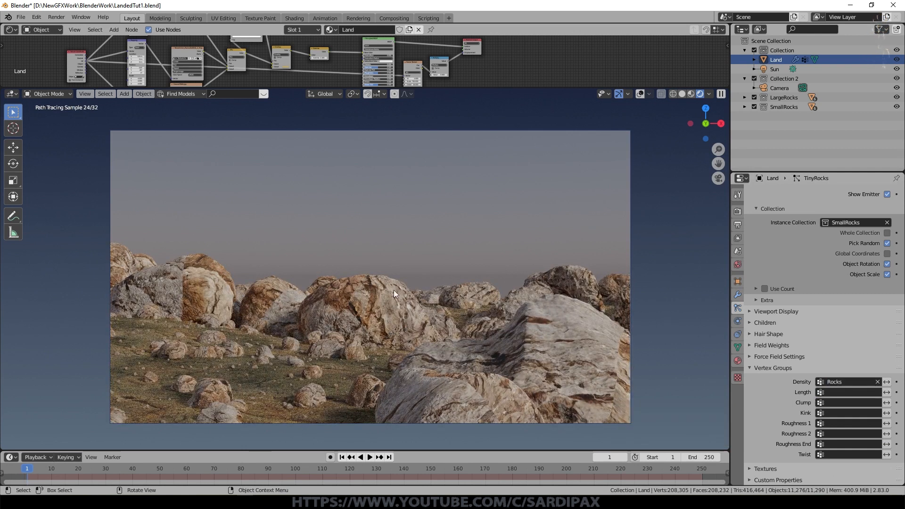
# Try a TinyRocks particle number of 15000
pyautogui.scroll(10, 872, 281)
pyautogui.click(844, 285)
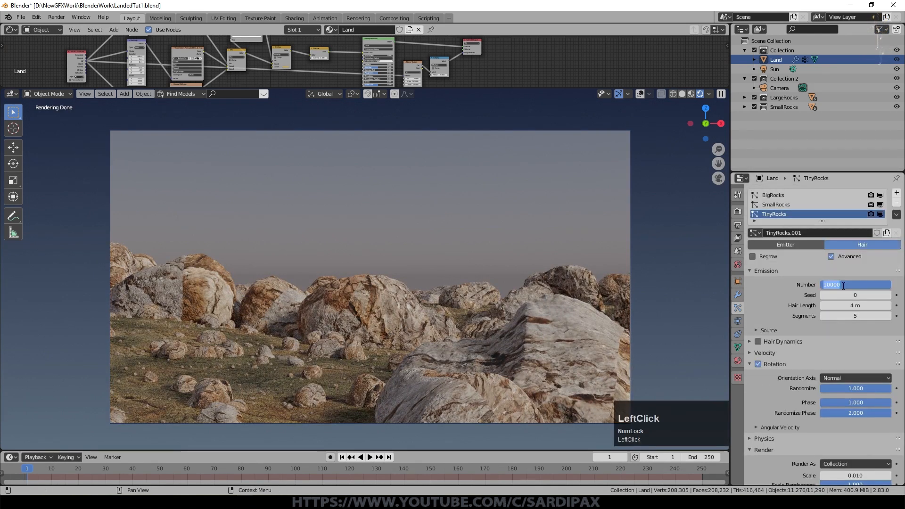
pyautogui.write('15000')
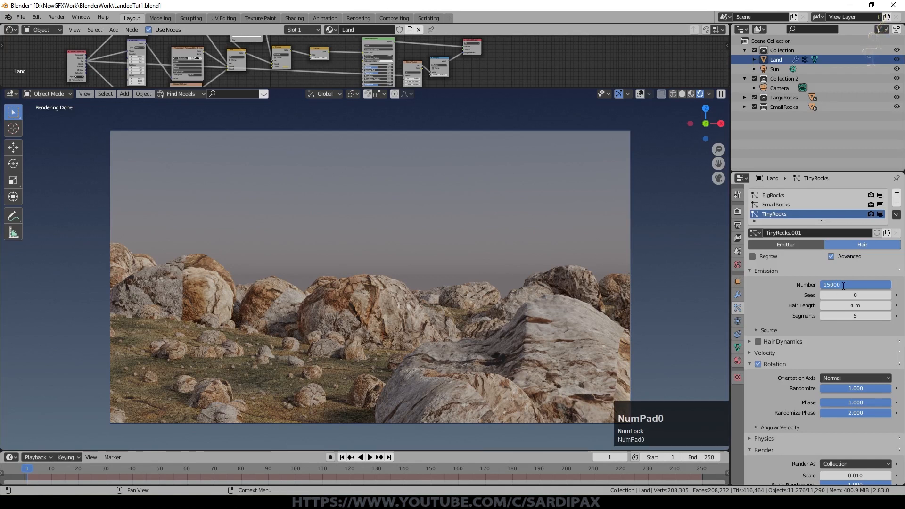
pyautogui.press('KP_Enter')
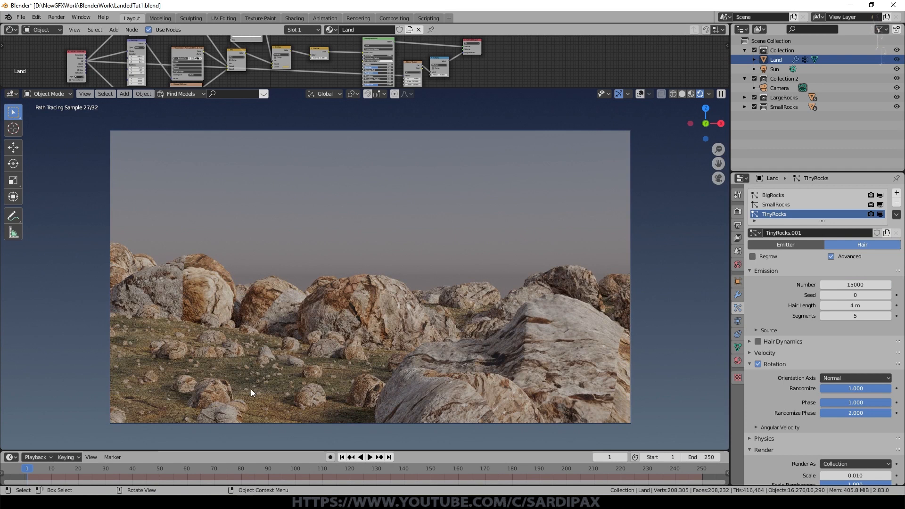
# Set the TinyRocks particle number to 20000 and the seed to 2
pyautogui.click(855, 285)
pyautogui.write('20000')
pyautogui.press('KP_Enter')
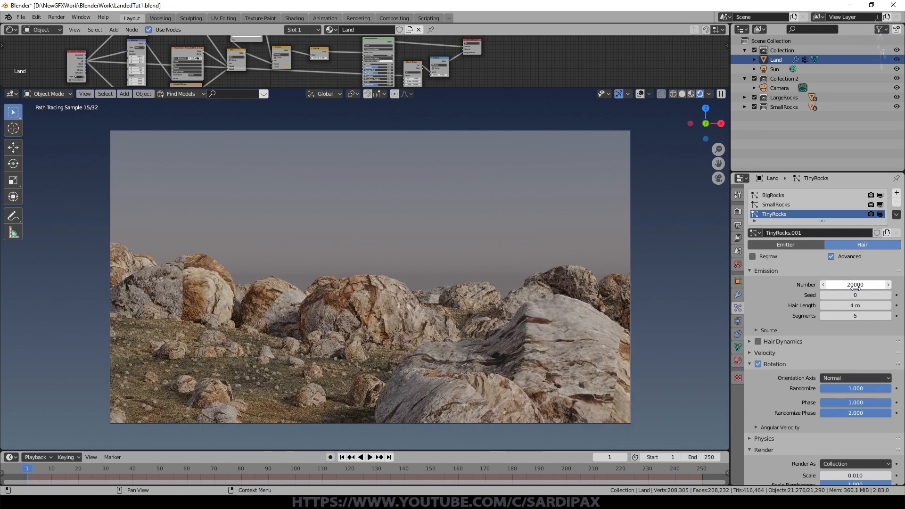
pyautogui.click(855, 286)
pyautogui.click(887, 295)
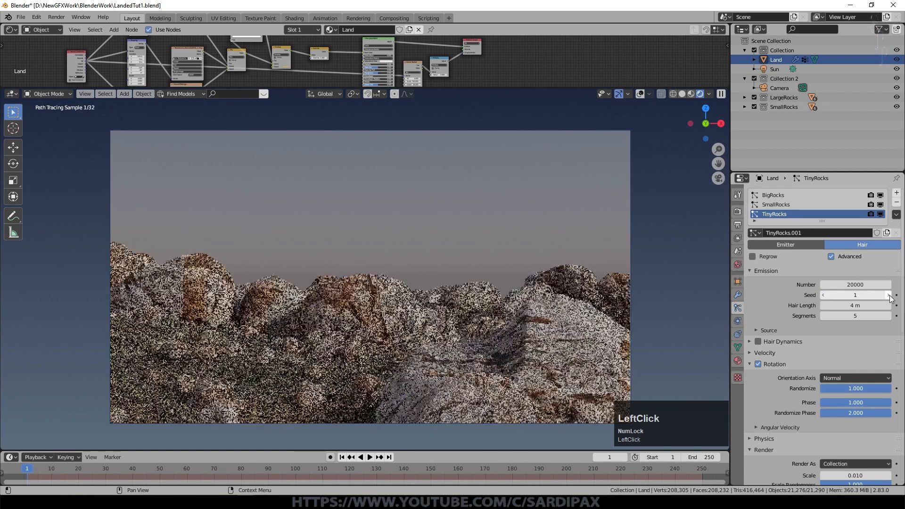
pyautogui.click(888, 295)
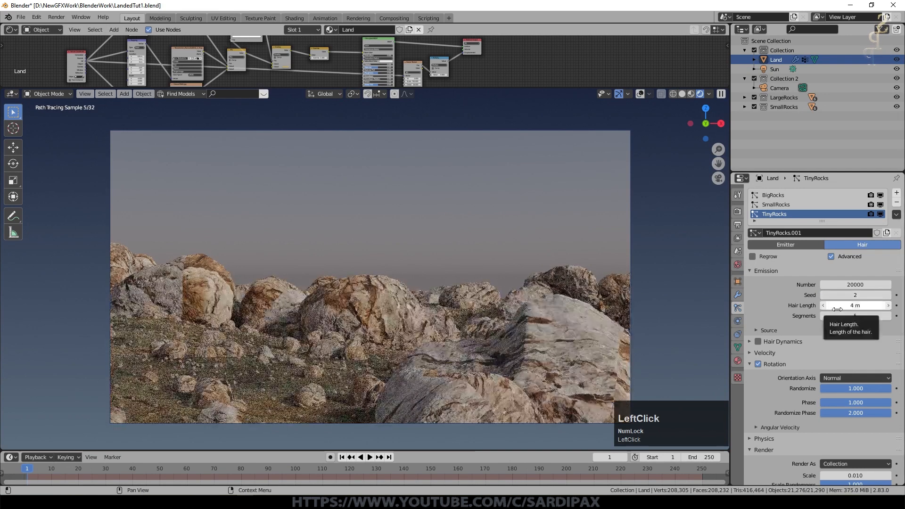
# Create a new texture for the TinyRocks particle system and set its type to Clouds
pyautogui.scroll(-12, 807, 317)
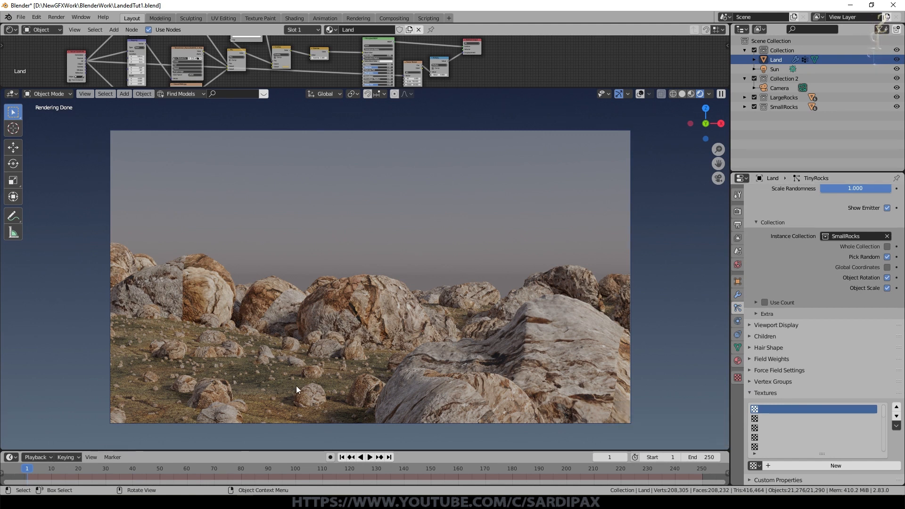
pyautogui.click(801, 465)
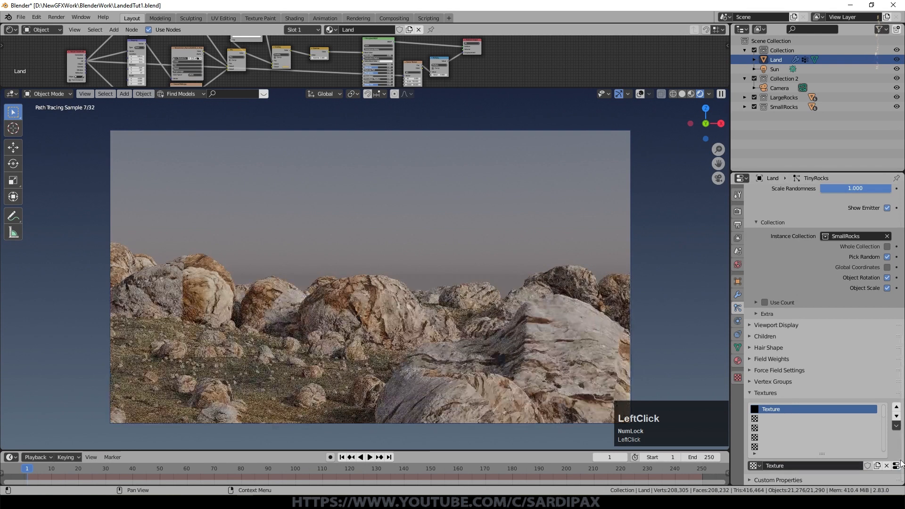
pyautogui.click(896, 465)
pyautogui.click(842, 221)
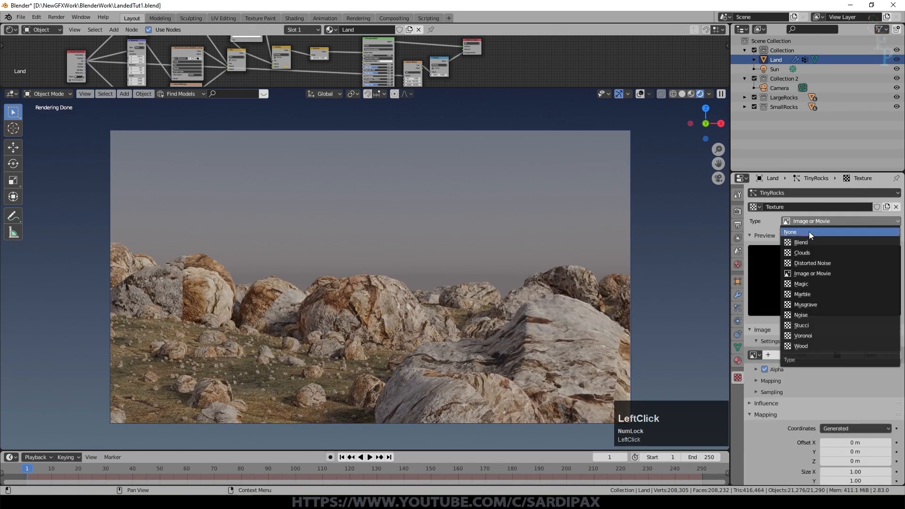
pyautogui.click(805, 251)
# Set the Clouds texture's noise basis to Voronoi F3 and its size to 0.65
pyautogui.click(833, 344)
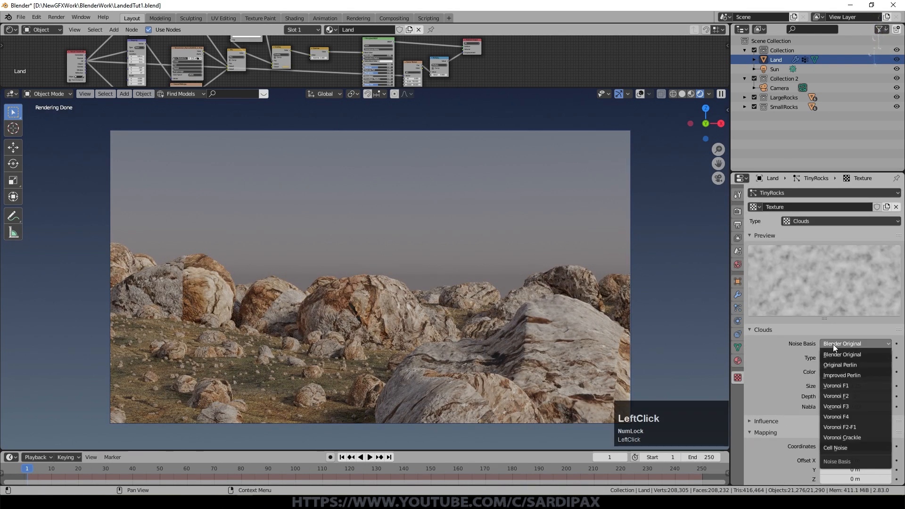
pyautogui.click(844, 406)
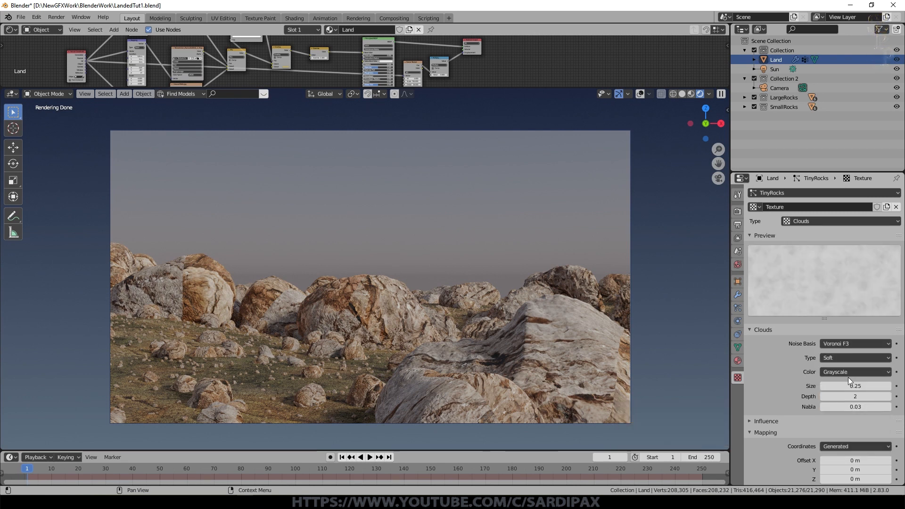
pyautogui.click(861, 387)
pyautogui.write('.06')
pyautogui.press('KP_Enter')
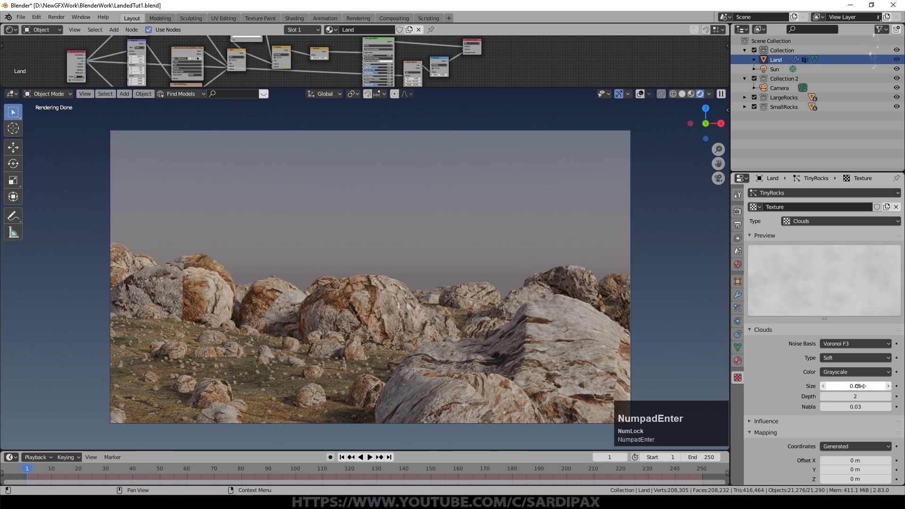
# Map the Clouds texture with UV coordinates using the UVMap layer
pyautogui.scroll(-2, 764, 404)
pyautogui.click(835, 408)
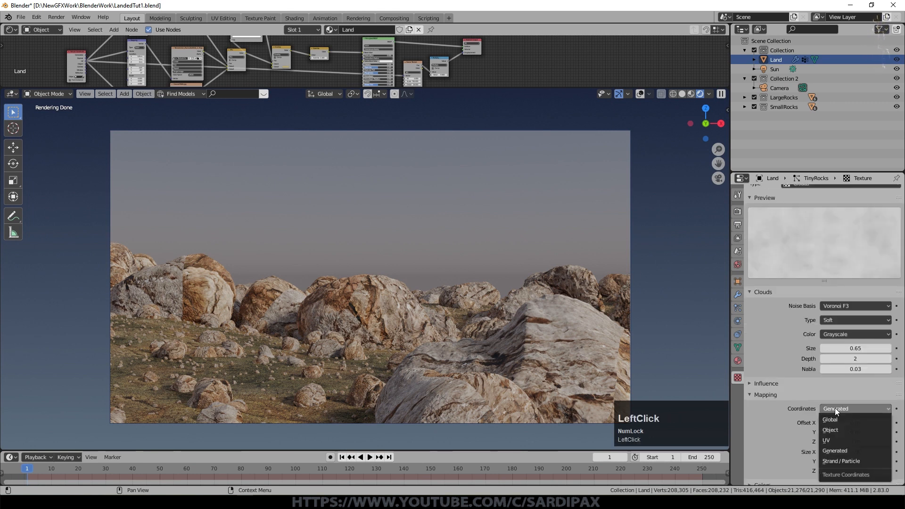
pyautogui.click(834, 440)
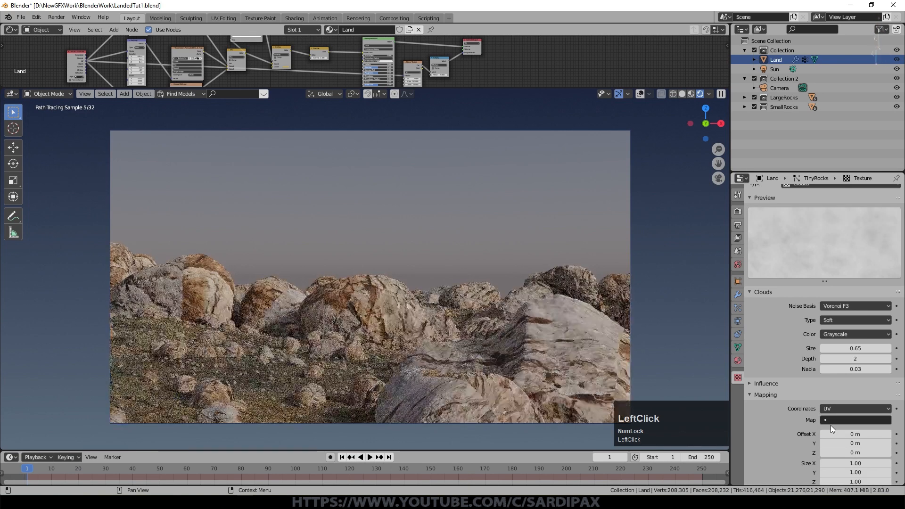
pyautogui.click(831, 424)
pyautogui.click(807, 324)
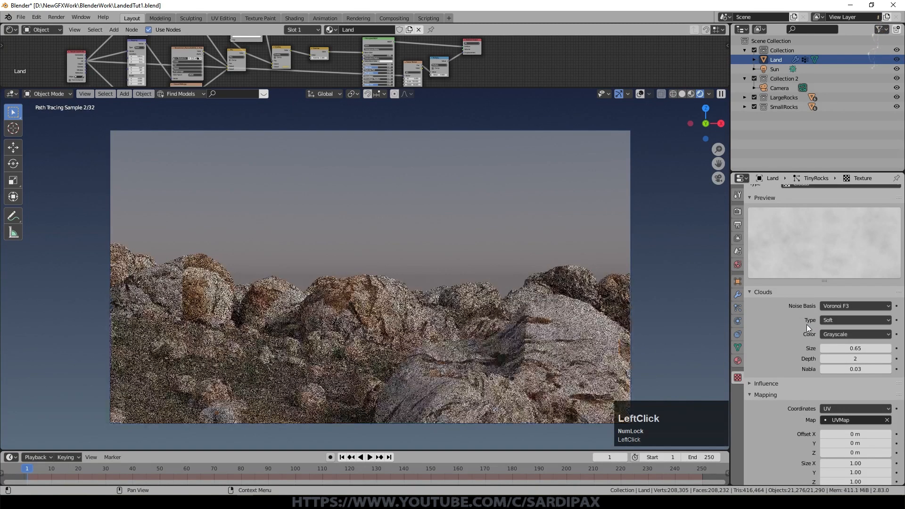
# Enable the color ramp in the Clouds texture's color settings and switch the viewport to solid shading
pyautogui.scroll(-2, 839, 406)
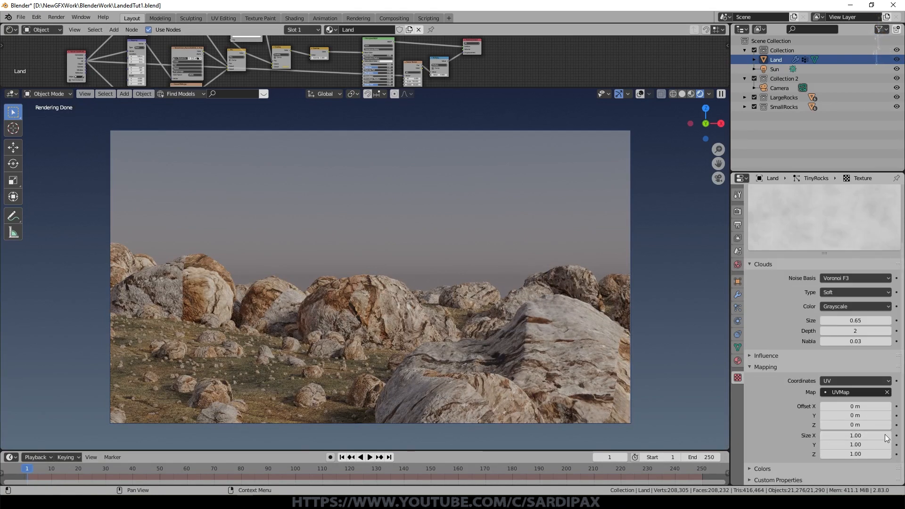
pyautogui.click(751, 367)
pyautogui.click(777, 377)
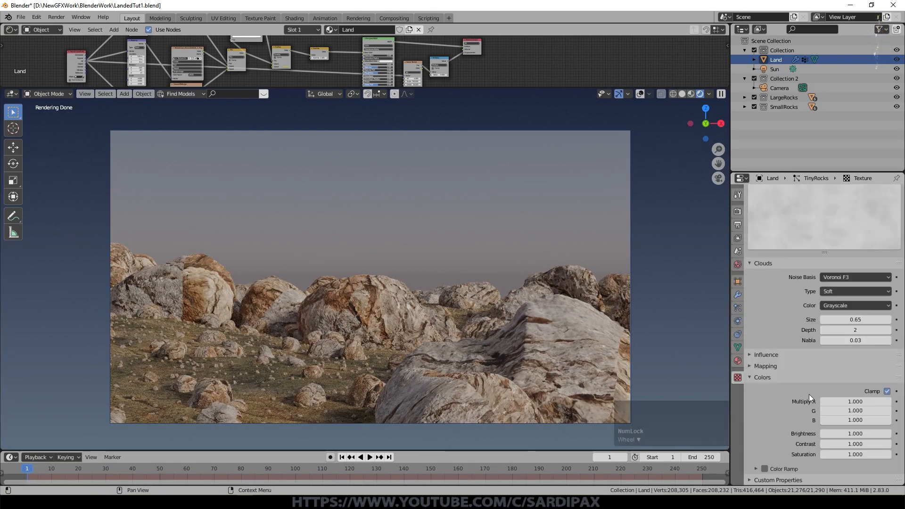
pyautogui.click(764, 470)
pyautogui.scroll(-1, 756, 468)
pyautogui.click(757, 467)
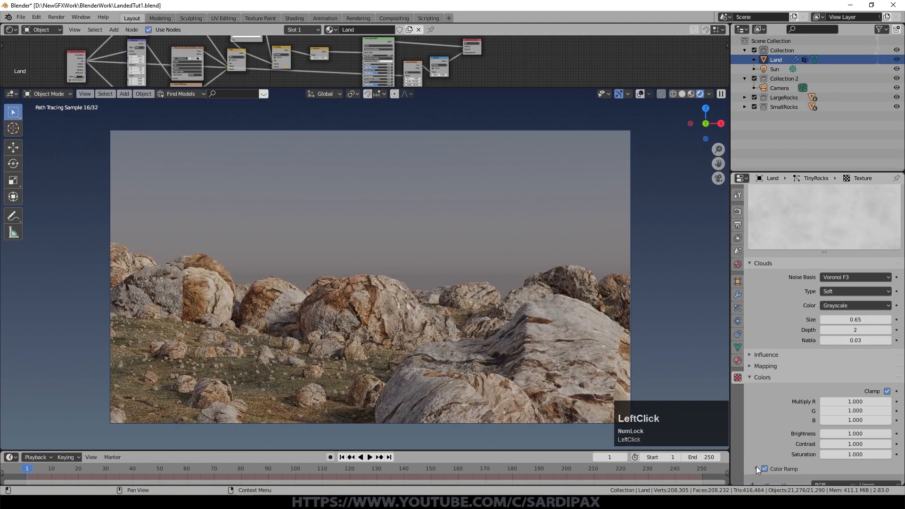
pyautogui.scroll(-2, 798, 351)
pyautogui.click(685, 93)
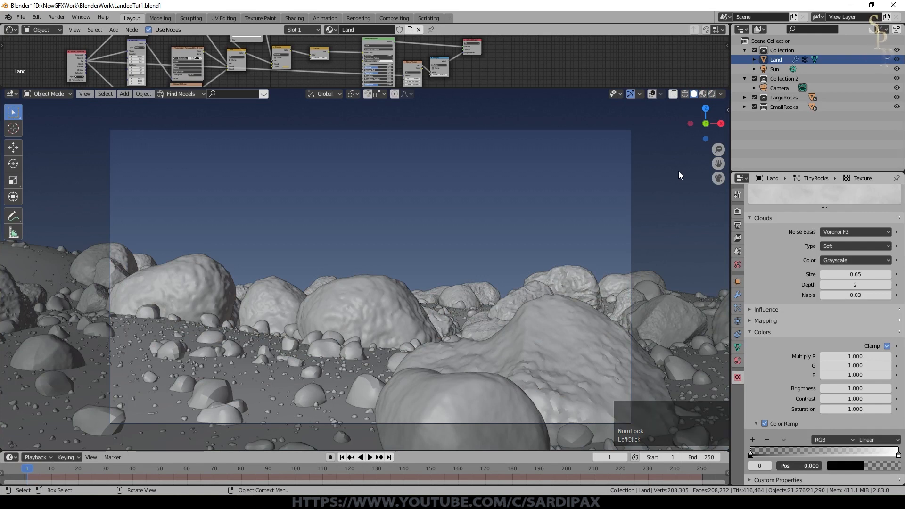
# Raise the texture's contrast by moving the color ramp's black stop past the middle and the white stop to 0.868
pyautogui.moveTo(757, 454); pyautogui.dragTo(822, 453)
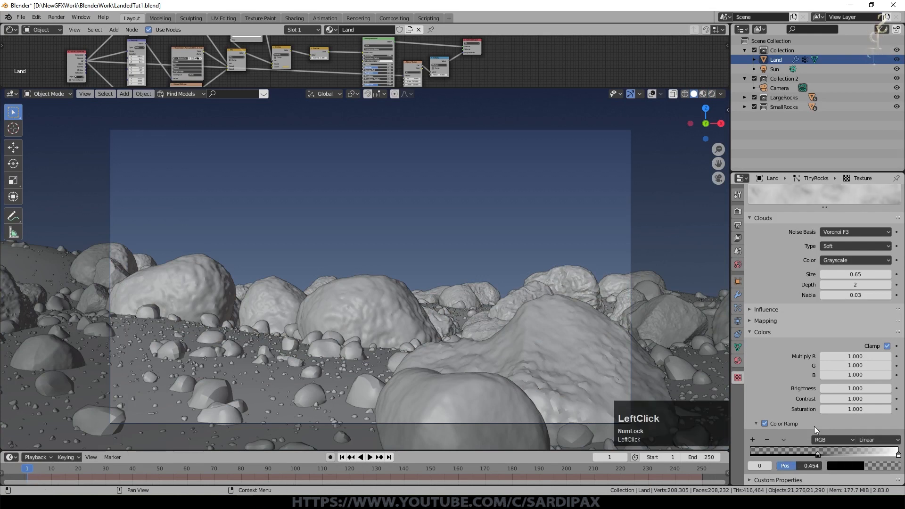
pyautogui.click(750, 219)
pyautogui.click(899, 455)
pyautogui.moveTo(898, 455); pyautogui.dragTo(879, 458)
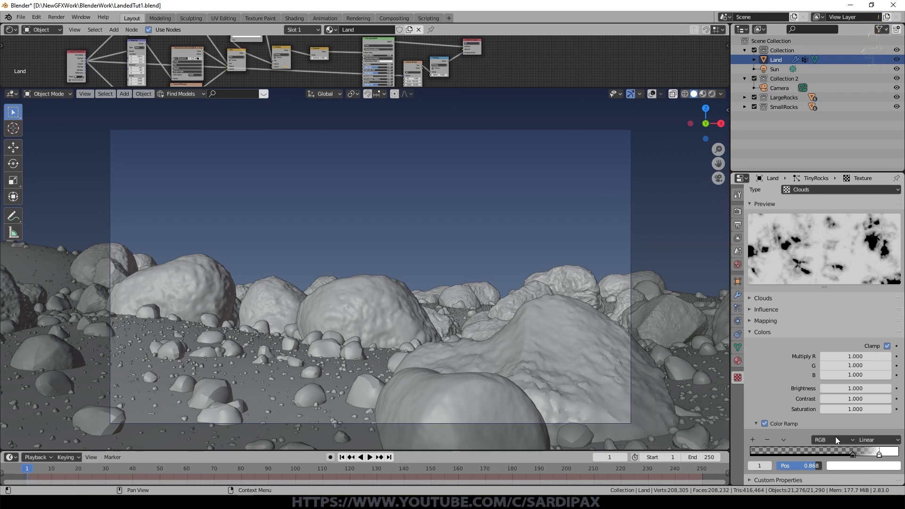
# Make the texture influence the particles' Density and Size instead of General Time
pyautogui.scroll(-2, 751, 312)
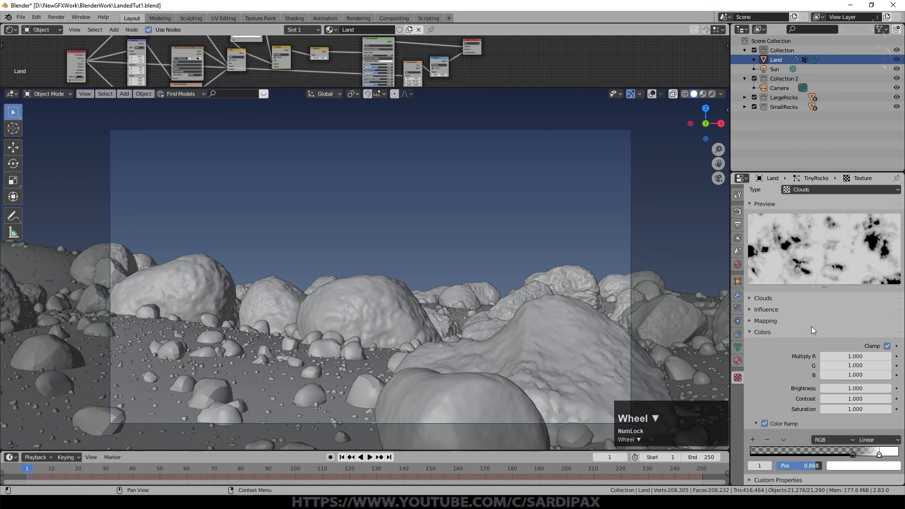
pyautogui.scroll(2, 810, 326)
pyautogui.click(750, 342)
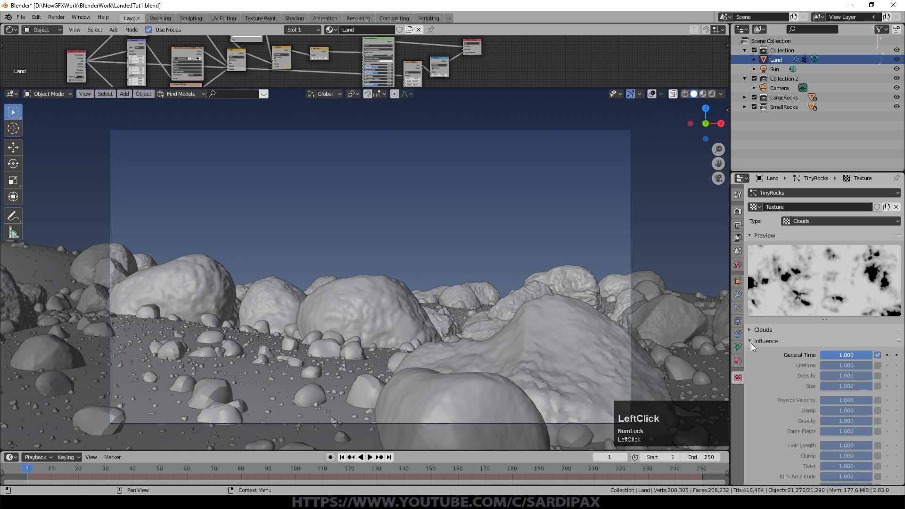
pyautogui.click(880, 355)
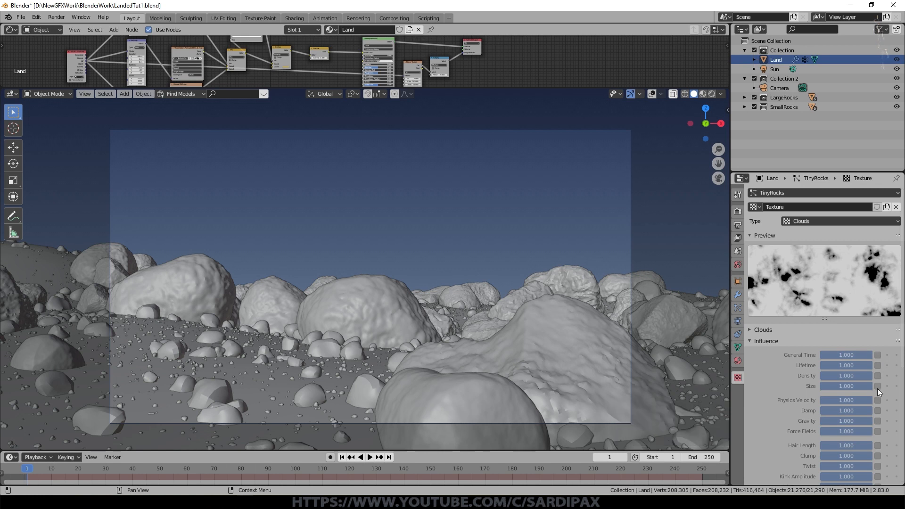
pyautogui.click(878, 376)
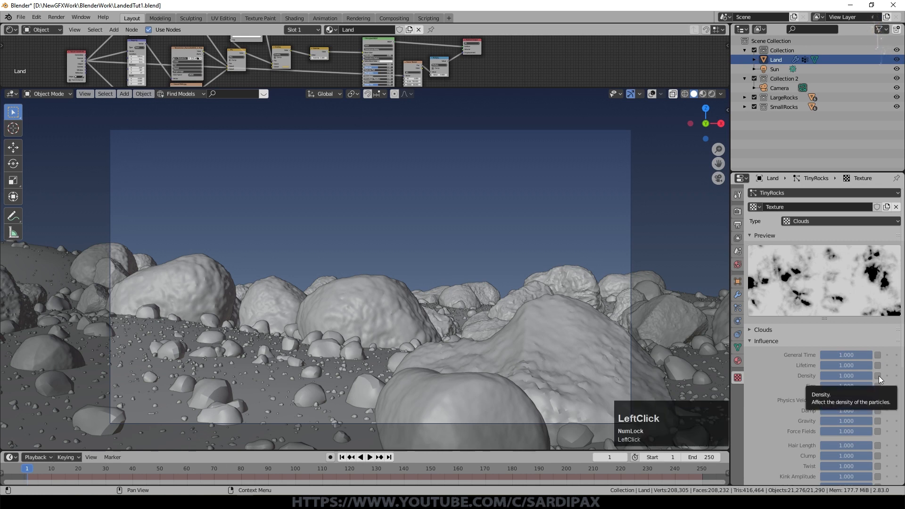
pyautogui.click(878, 386)
# Toggle the Size and Density influences off and back on to compare their effect on the tiny rocks up close
pyautogui.scroll(3, 539, 327)
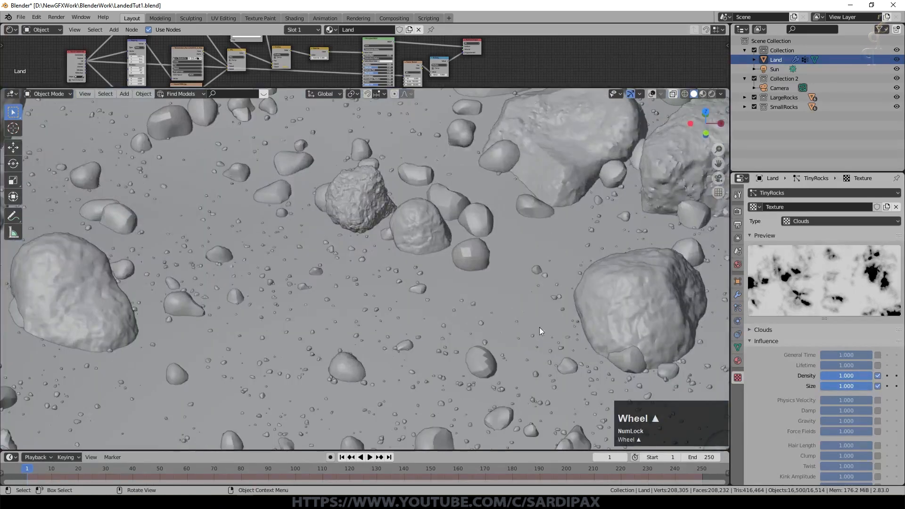
pyautogui.click(446, 301)
pyautogui.scroll(3, 528, 301)
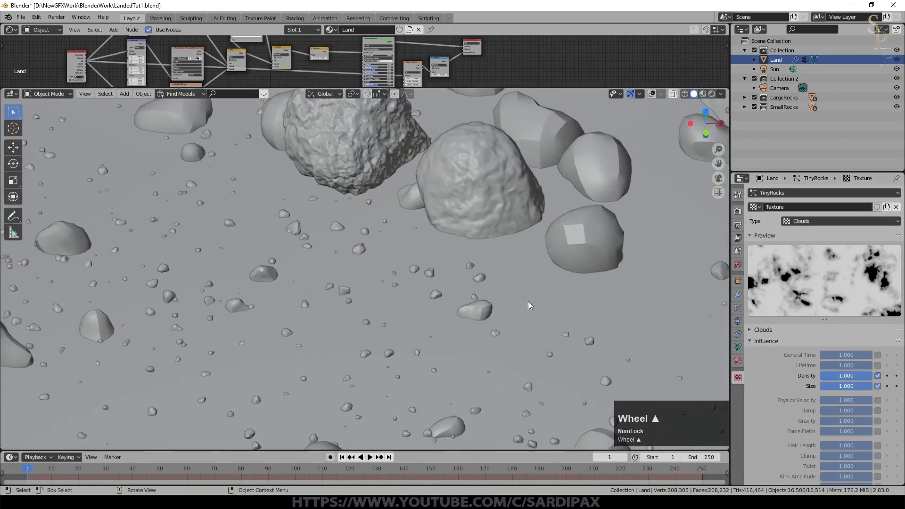
pyautogui.click(878, 387)
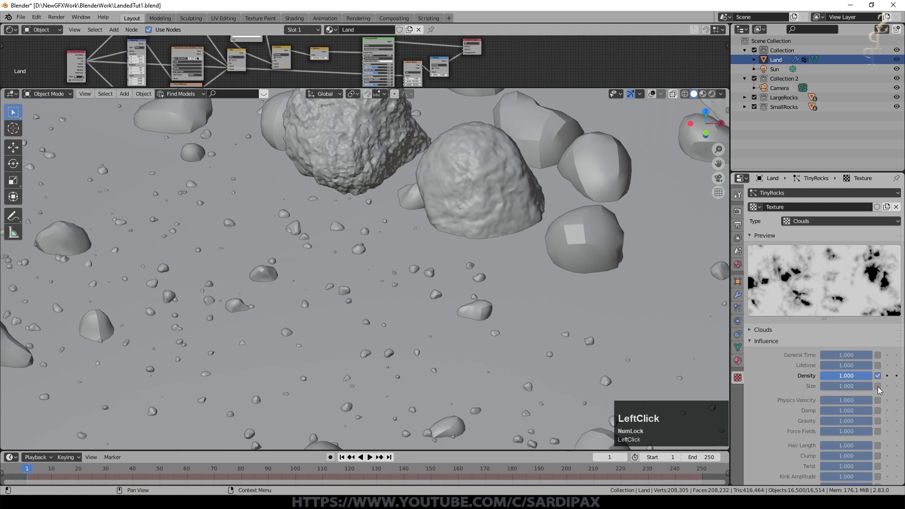
pyautogui.click(878, 385)
pyautogui.click(877, 376)
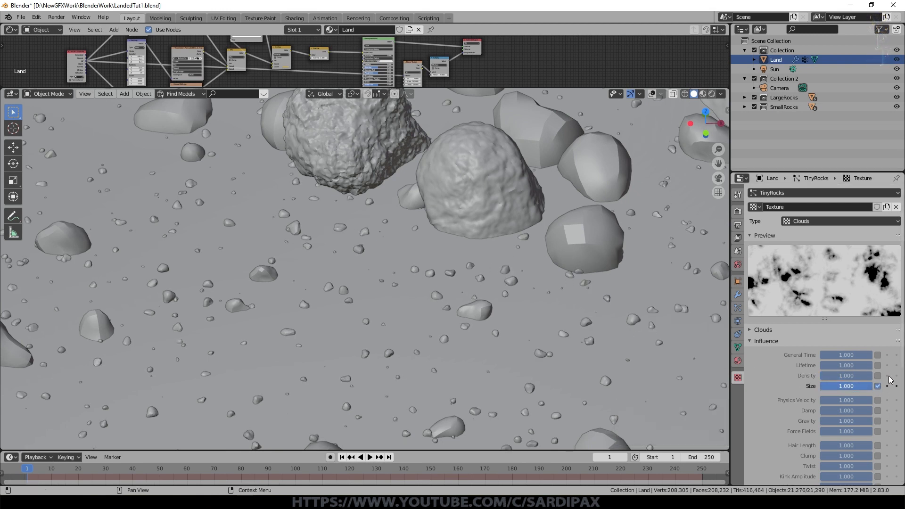
pyautogui.click(877, 376)
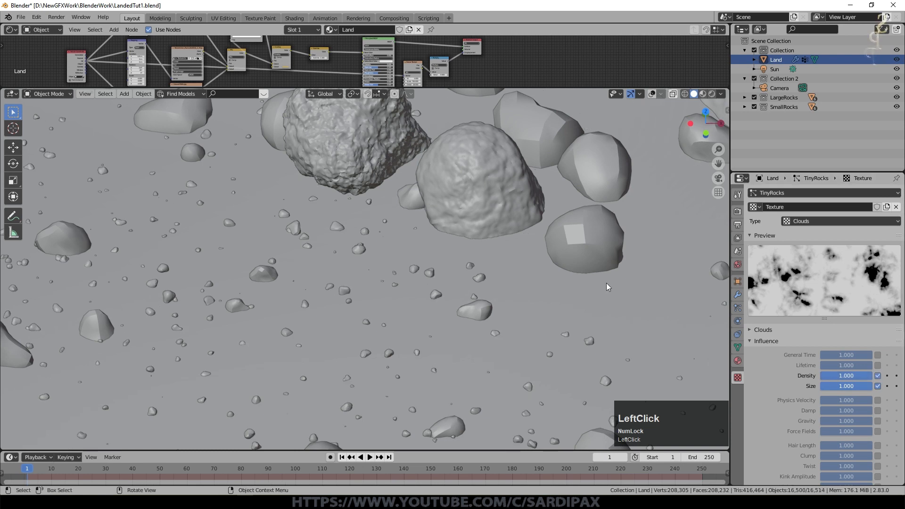
pyautogui.scroll(-1, 670, 233)
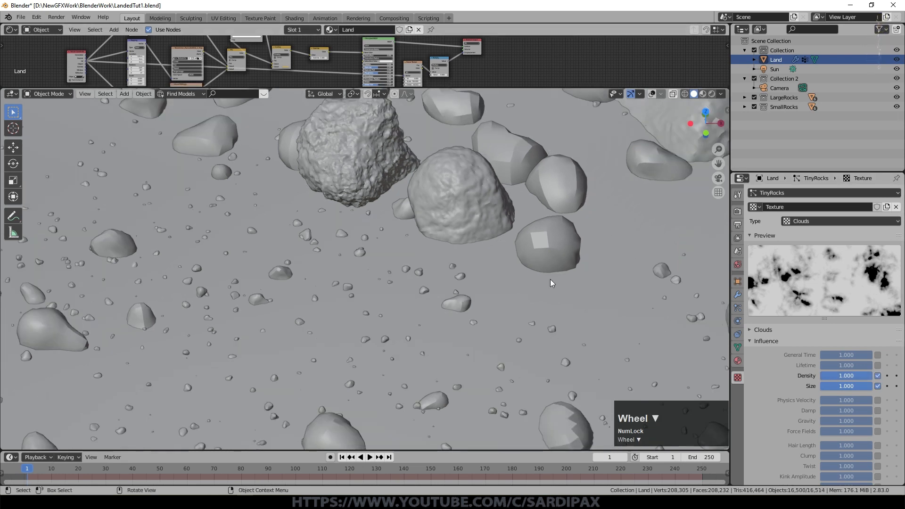
# Try Clouds texture sizes of 0.3 and 1 for the tiny rocks' distribution
pyautogui.click(750, 330)
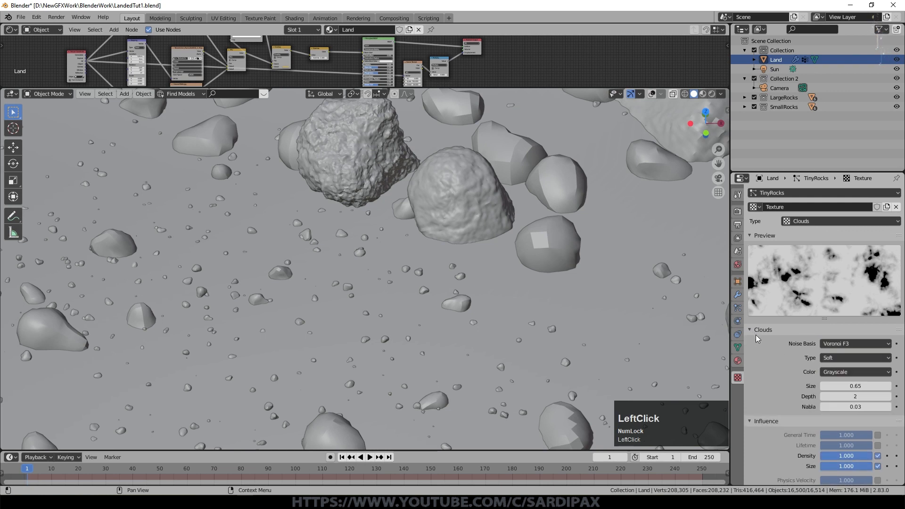
pyautogui.click(854, 387)
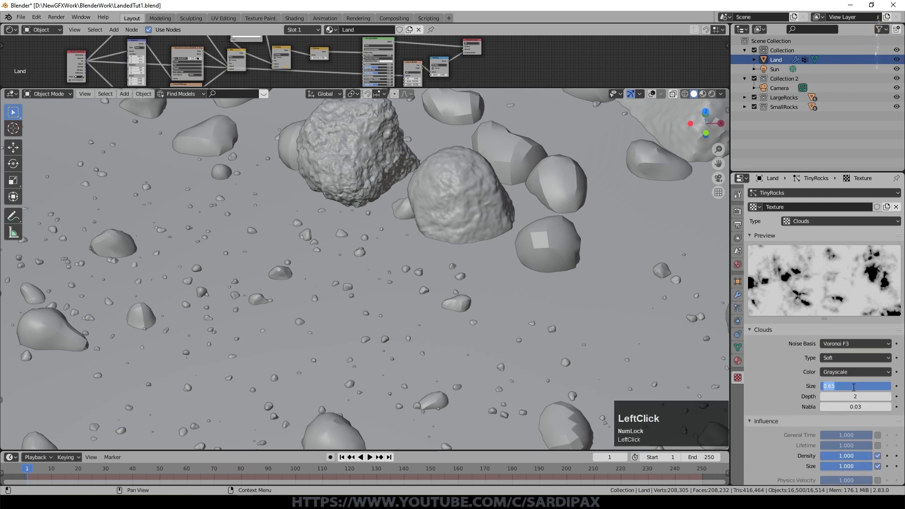
pyautogui.write('.3')
pyautogui.press('KP_Enter')
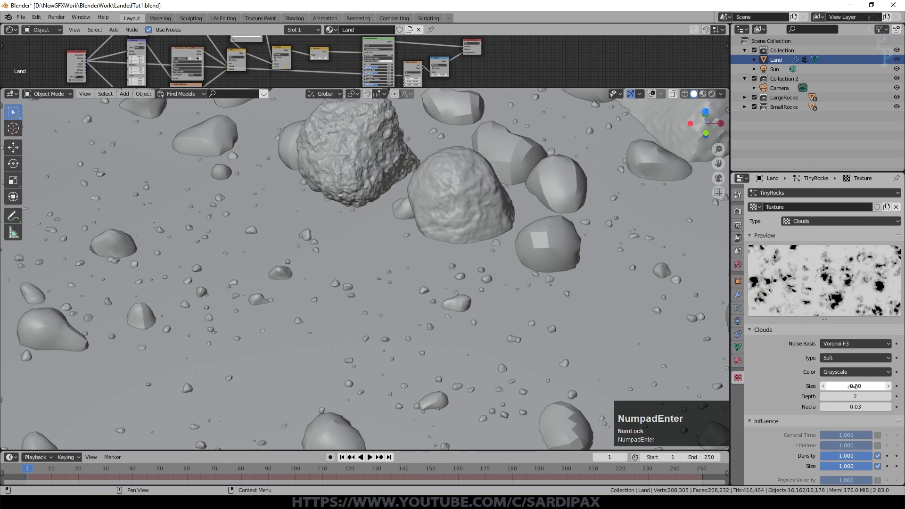
pyautogui.click(854, 386)
pyautogui.write('1')
pyautogui.press('KP_Enter')
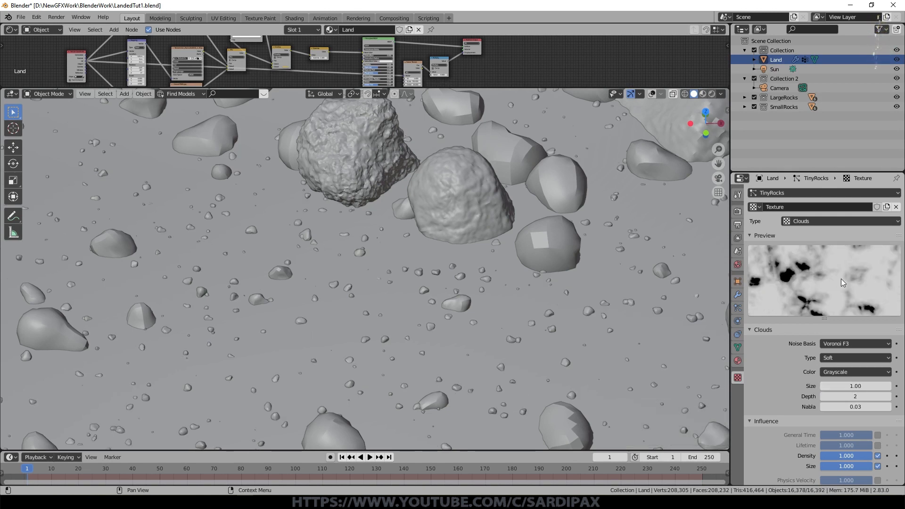
# Set the Clouds texture's size to 0.5 and examine how the tiny rocks are distributed over the land
pyautogui.click(866, 385)
pyautogui.write('.5')
pyautogui.press('KP_Enter')
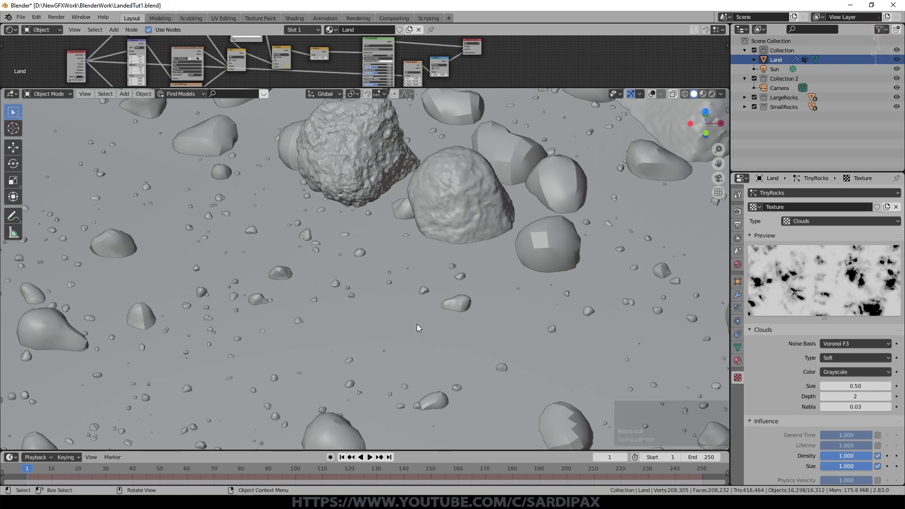
pyautogui.scroll(-4, 494, 239)
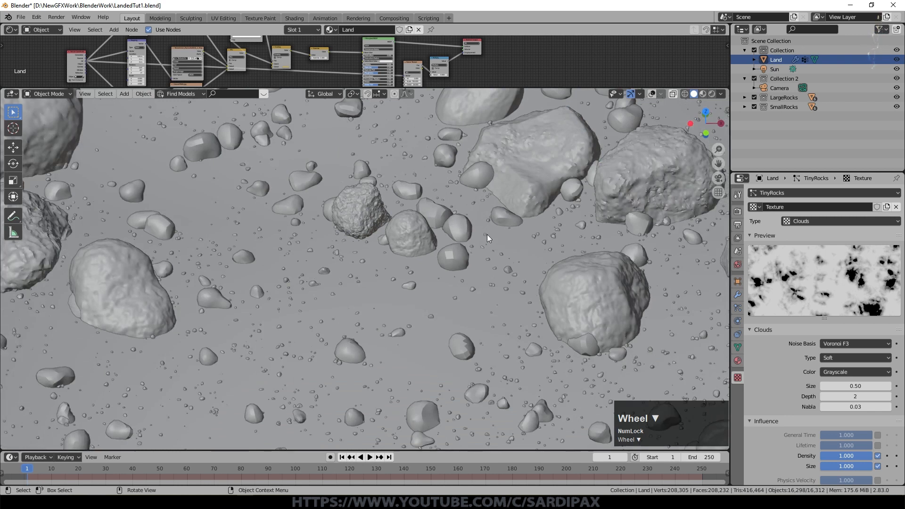
pyautogui.scroll(-2, 487, 234)
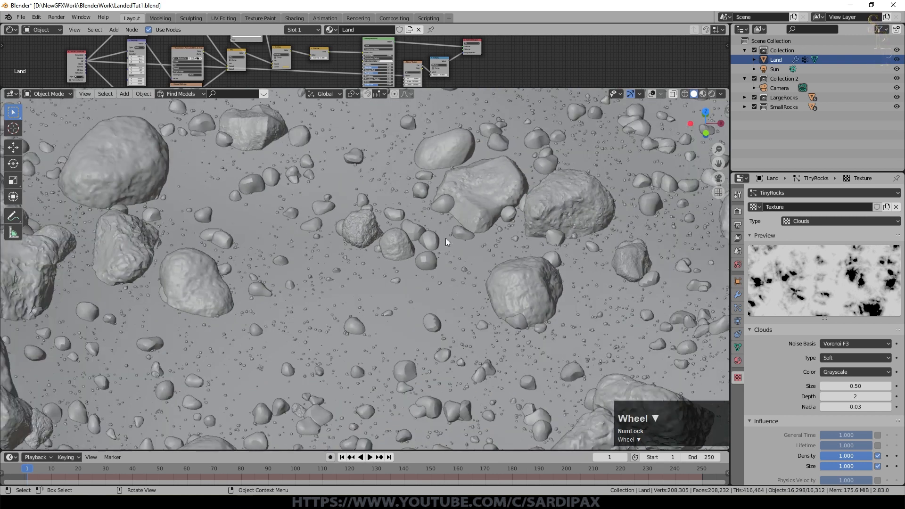
pyautogui.scroll(-3, 469, 273)
pyautogui.scroll(8, 469, 272)
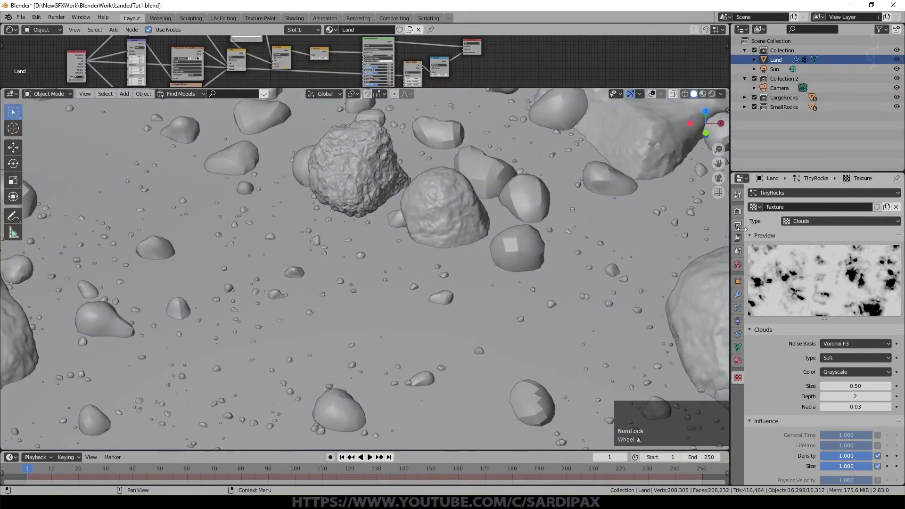
# Set the TinyRocks particle number to 35000
pyautogui.click(738, 212)
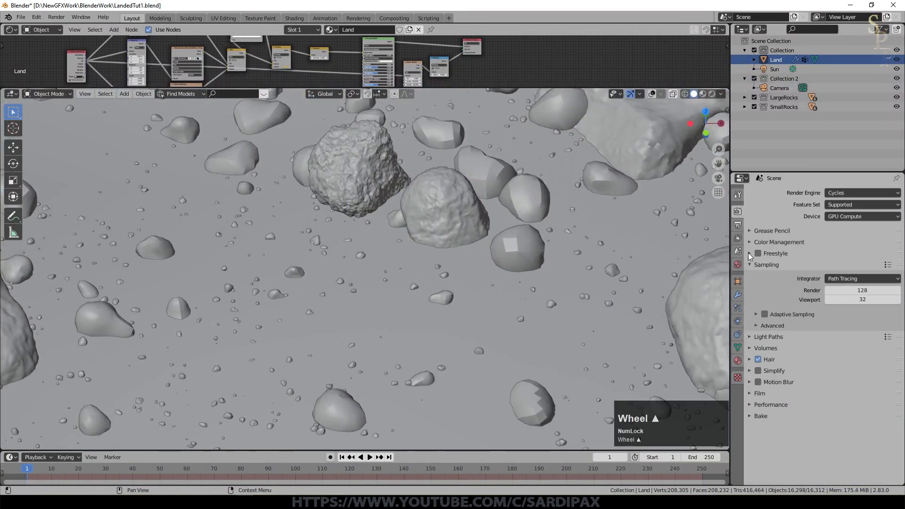
pyautogui.click(738, 308)
pyautogui.scroll(5, 829, 302)
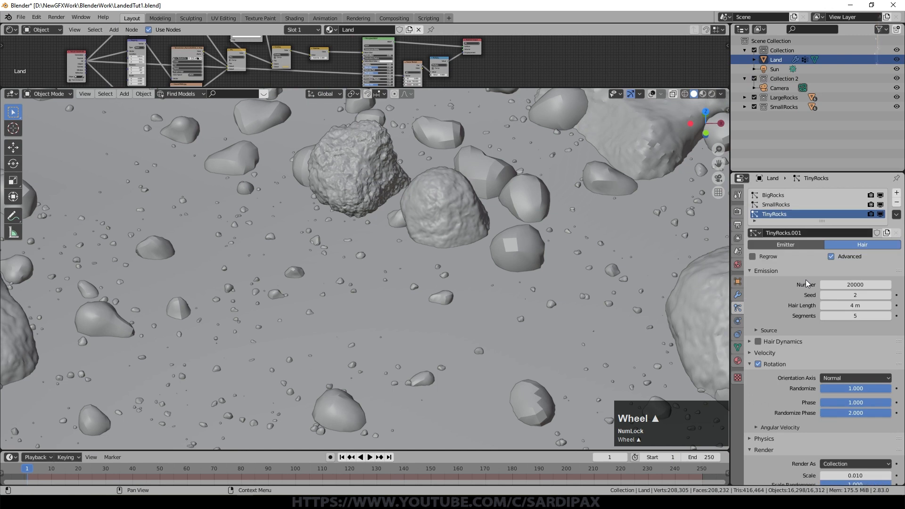
pyautogui.click(857, 285)
pyautogui.write('35')
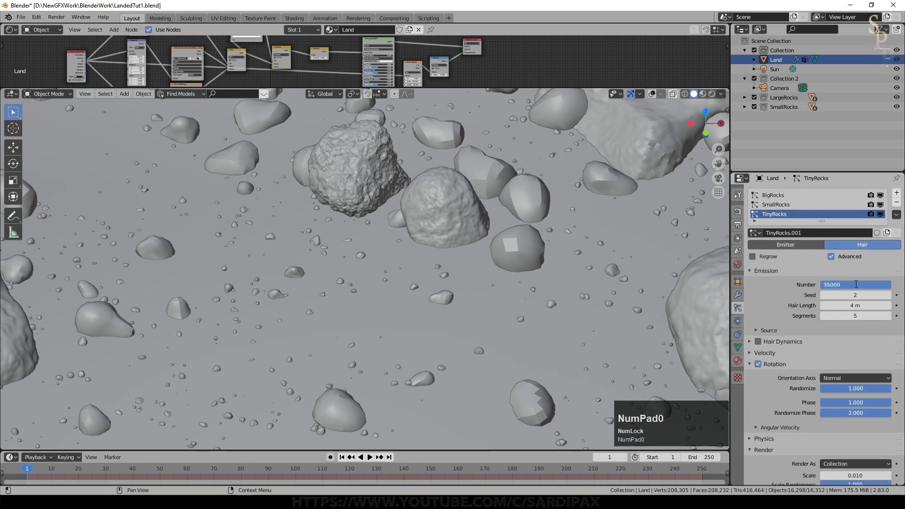
pyautogui.press('KP_Enter')
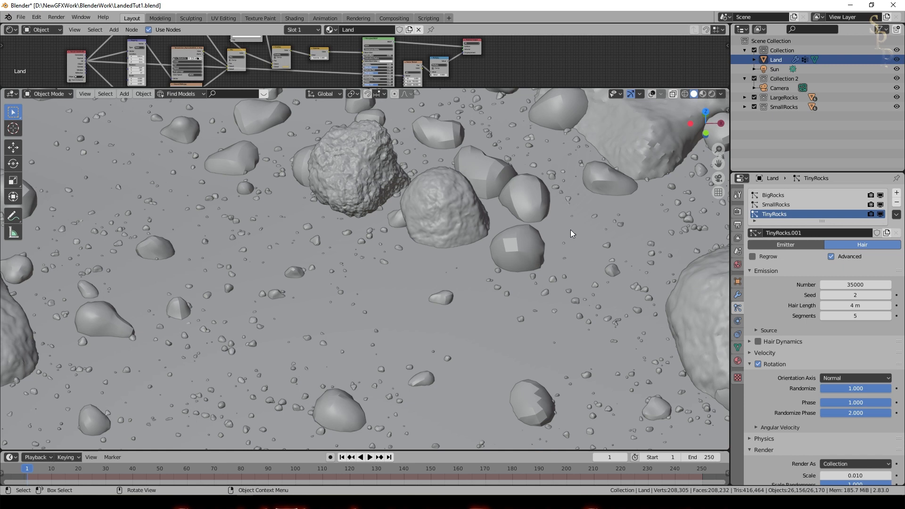
# Return to the camera view in rendered shading and examine the rocky landscape
pyautogui.press('KP_0')
pyautogui.press('z')
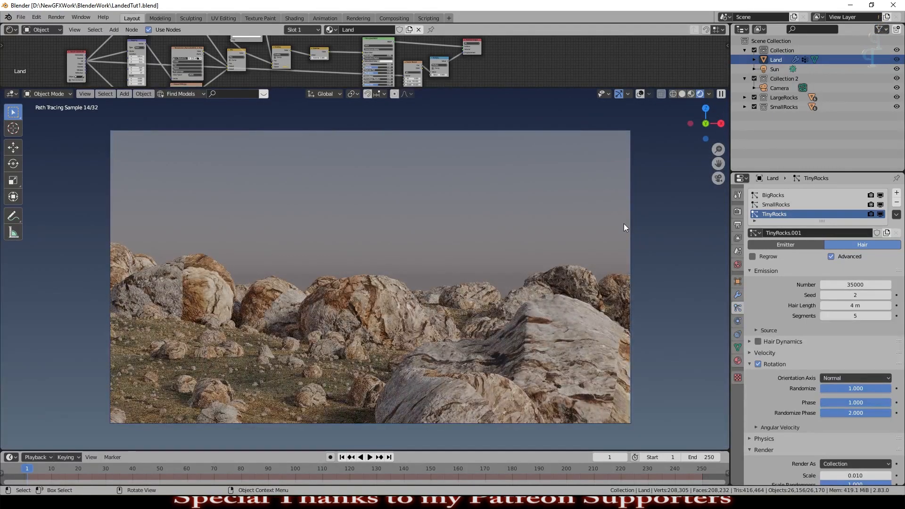
pyautogui.scroll(1, 540, 344)
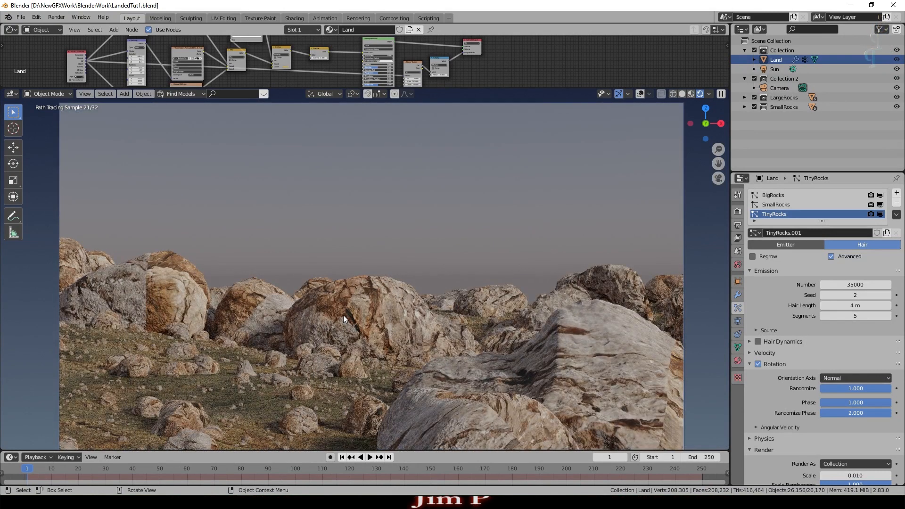
pyautogui.scroll(1, 320, 309)
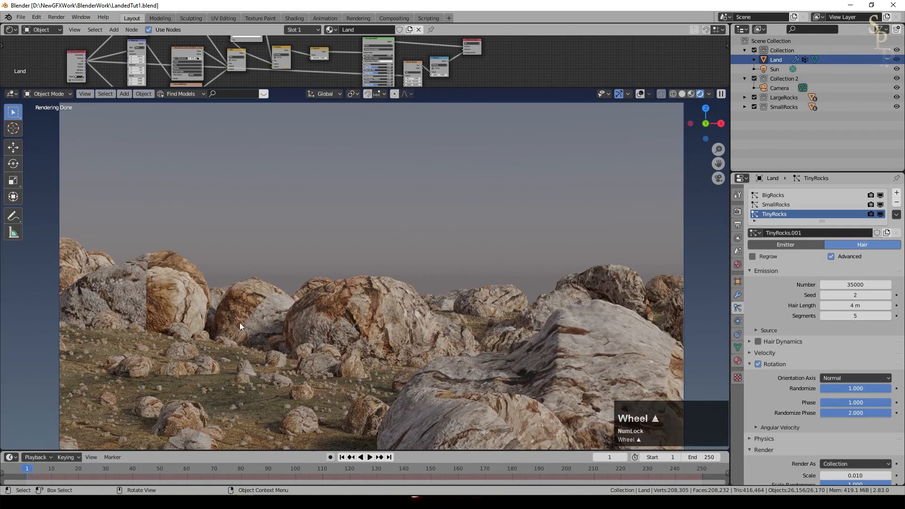
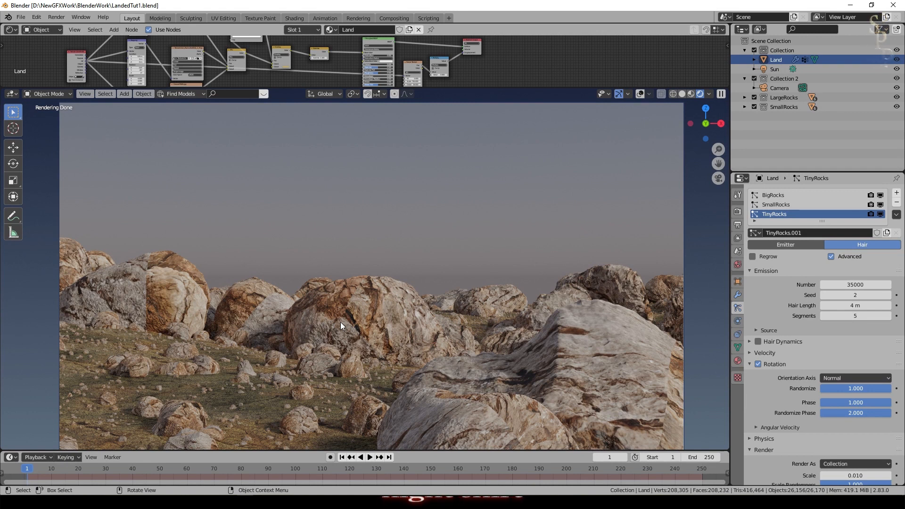
pyautogui.scroll(-2, 346, 321)
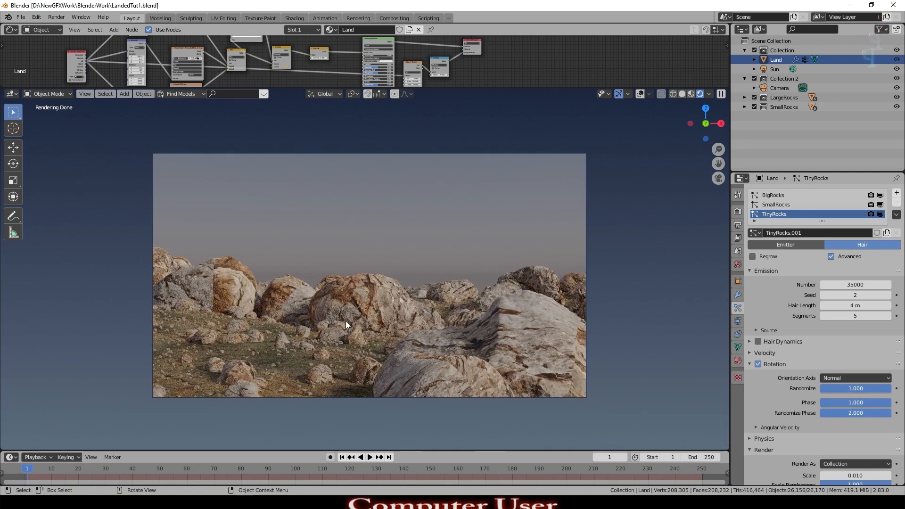
# Hide the BigRocks, SmallRocks and TinyRocks systems in the viewport and view the bare land from above in Material Preview shading
pyautogui.moveTo(881, 214); pyautogui.dragTo(882, 198)
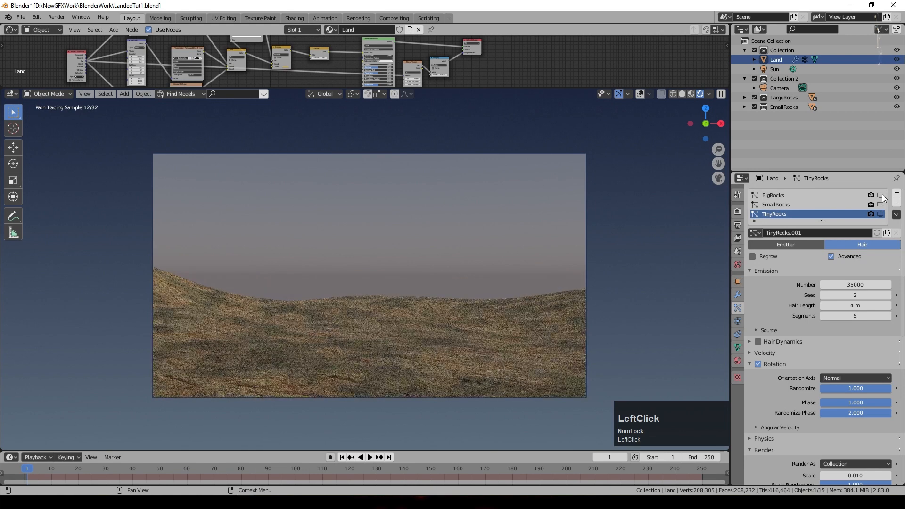
pyautogui.moveTo(528, 304)
pyautogui.mouseDown(button='middle')
pyautogui.moveTo(481, 317)
pyautogui.moveTo(487, 332)
pyautogui.mouseUp(button='middle')
pyautogui.click(691, 94)
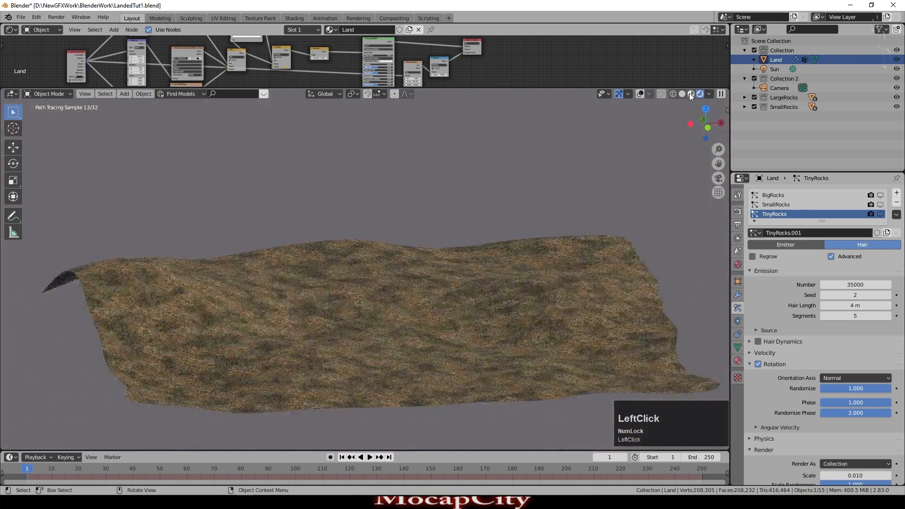
# In solid shading and top view, add a cube at the camera's position and scale it up by about 2.2
pyautogui.middleClick(553, 256)
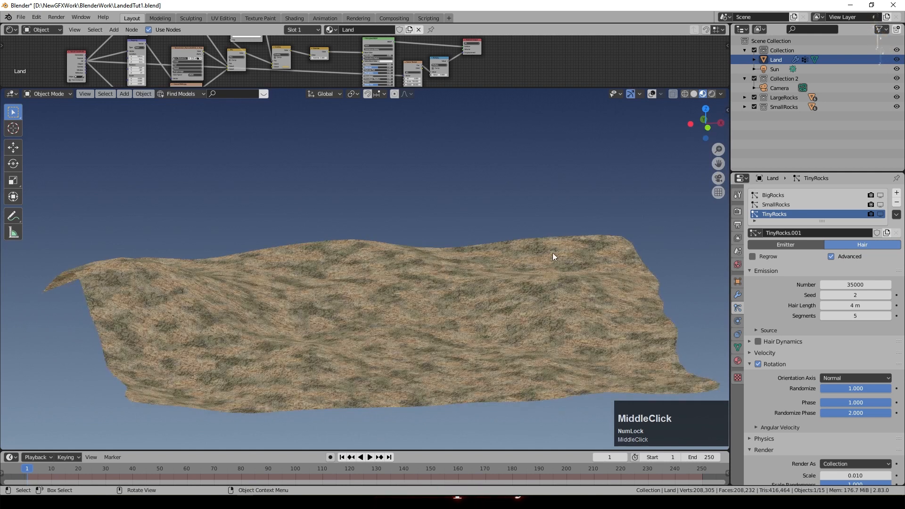
pyautogui.press('KP_0')
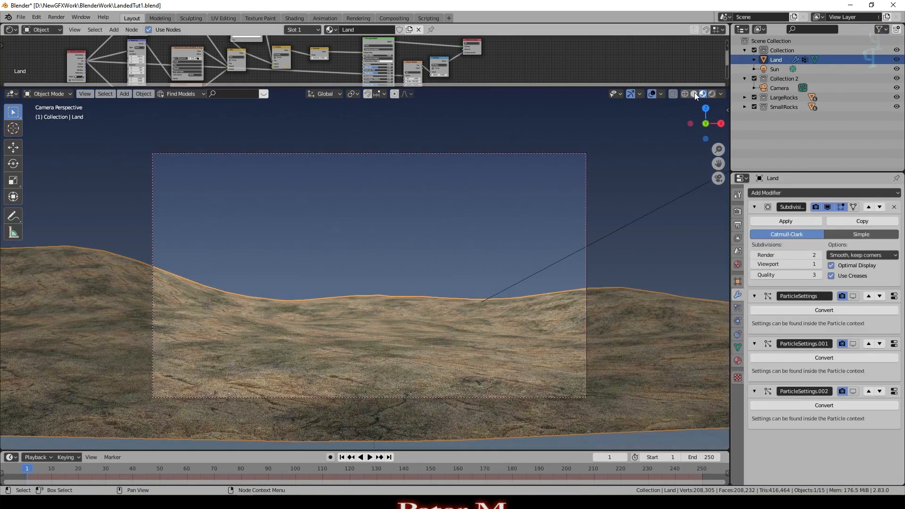
pyautogui.click(694, 94)
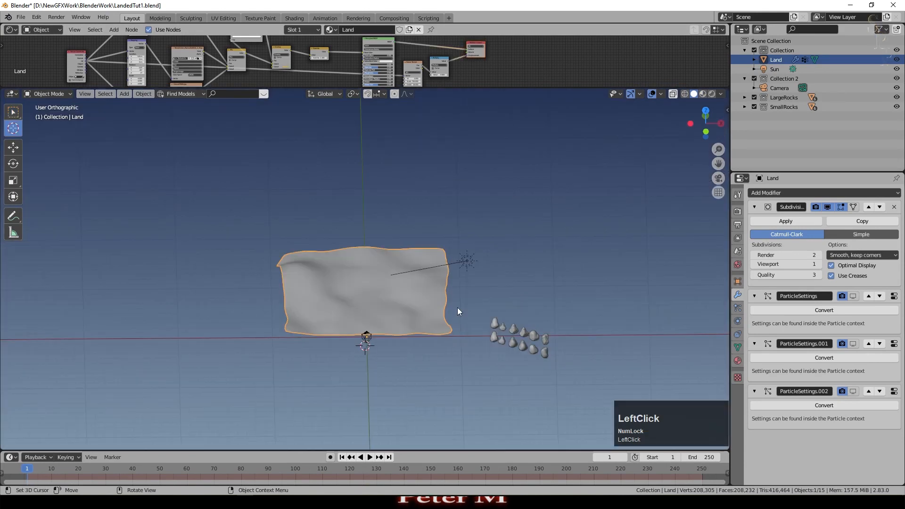
pyautogui.press('KP_7')
pyautogui.click(363, 416)
pyautogui.hotkey('shift', 'a')
pyautogui.moveTo(369, 297)
pyautogui.click(438, 35)
pyautogui.press('s')
pyautogui.click(399, 377)
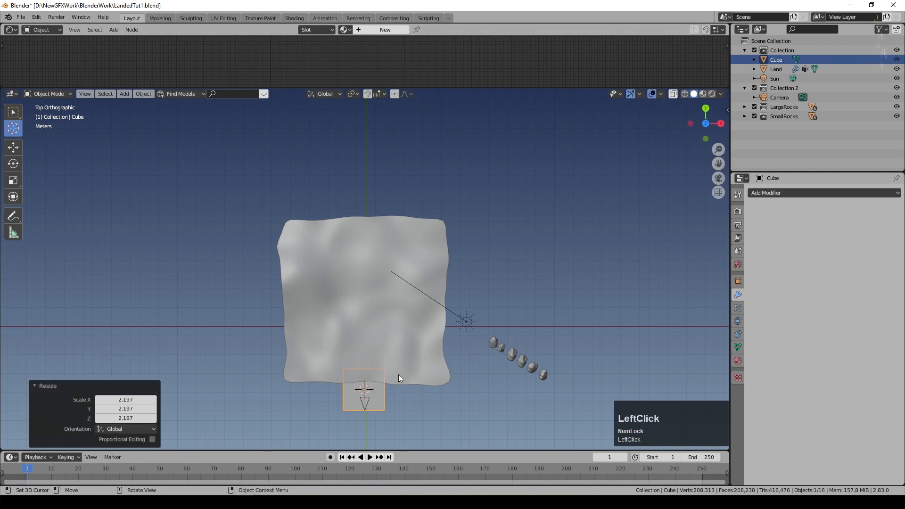
# Raise the cube about 4.8 m to the land's level and adjust its overall size around the camera
pyautogui.press('KP_1')
pyautogui.scroll(2, 403, 383)
pyautogui.press('g')
pyautogui.click(403, 324)
pyautogui.press('s')
pyautogui.press('x')
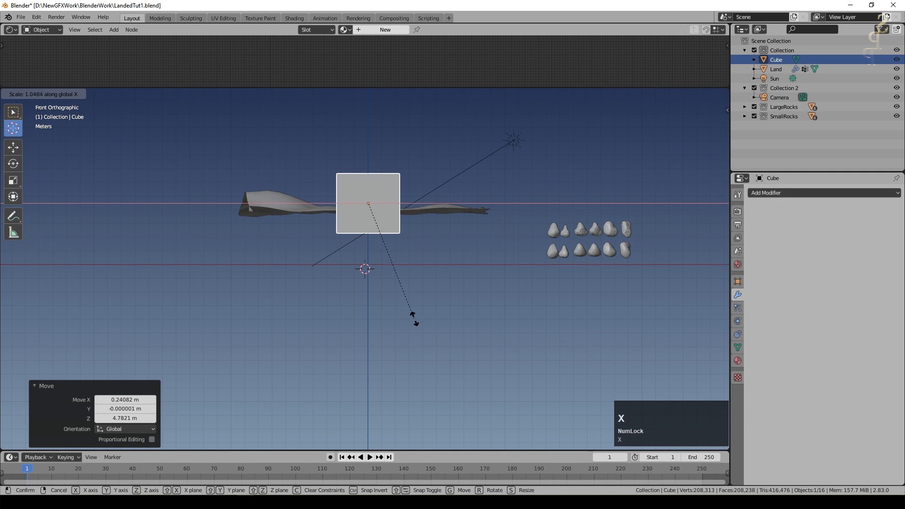
pyautogui.rightClick(481, 335)
pyautogui.moveTo(481, 334); pyautogui.dragTo(499, 340, button='middle')
pyautogui.press('s')
pyautogui.click(416, 253)
# Turn off proportional editing and lengthen the cube by moving its face behind the camera outward along Y
pyautogui.press('Tab')
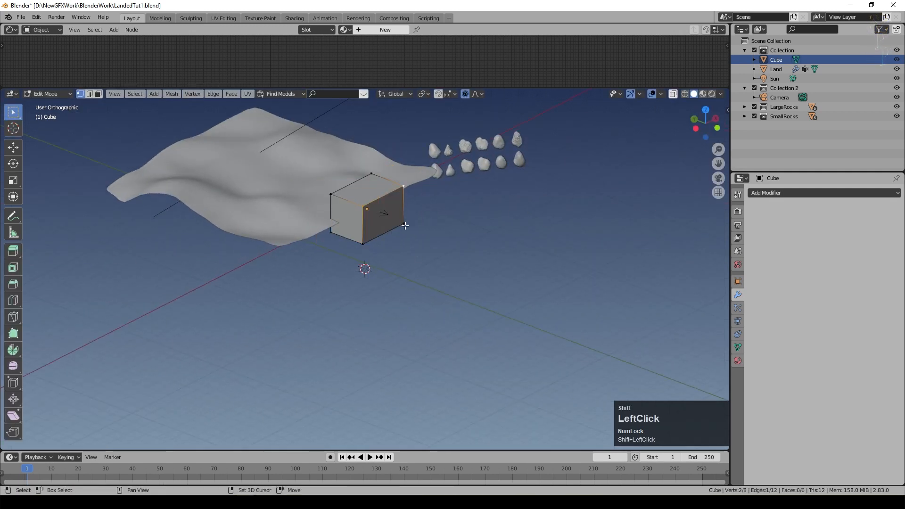
pyautogui.click(400, 213)
pyautogui.press('o')
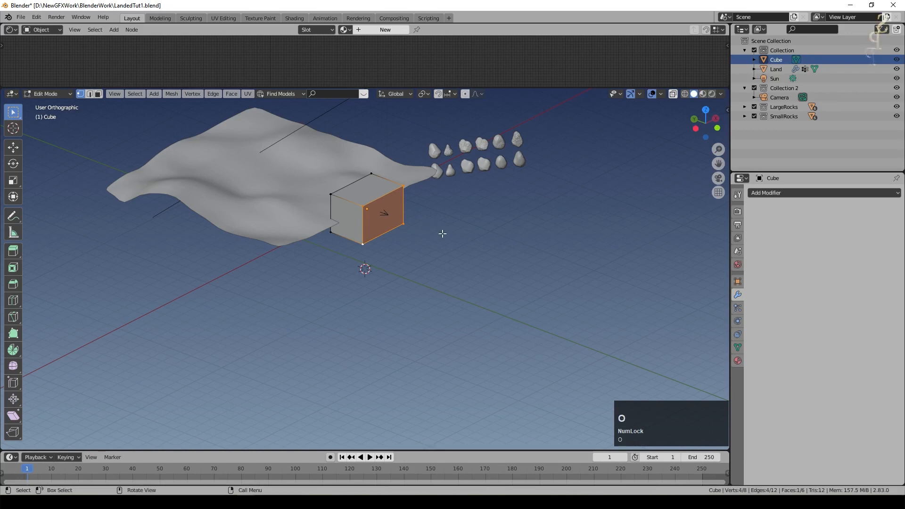
pyautogui.press('g')
pyautogui.press('y')
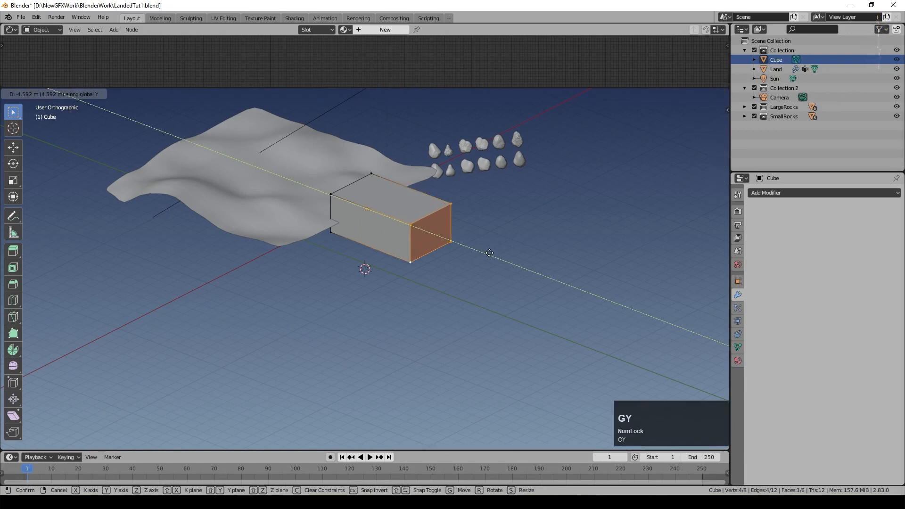
pyautogui.click(475, 248)
# Delete the cube's face that looks onto the land, leaving that end open, and return to Object Mode
pyautogui.moveTo(474, 248); pyautogui.dragTo(358, 212, button='middle')
pyautogui.click(354, 216)
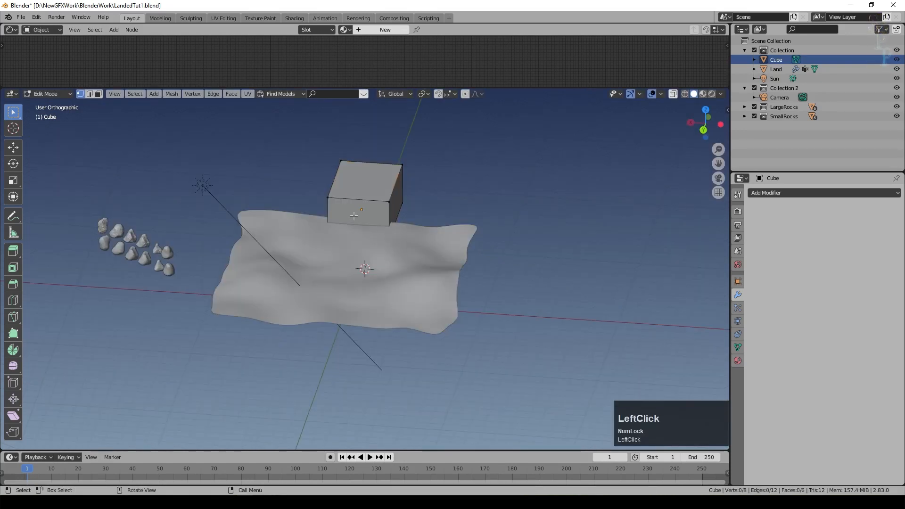
pyautogui.click(368, 215)
pyautogui.press('x')
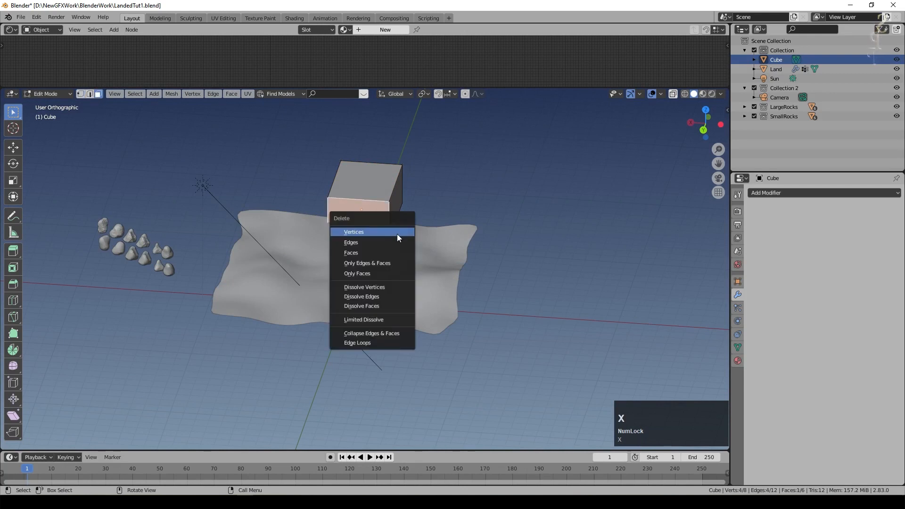
pyautogui.click(389, 250)
pyautogui.press('Tab')
# In the camera view, scale the cube to about 0.47 and shift it so its open end lines up with the camera frame
pyautogui.press('KP_0')
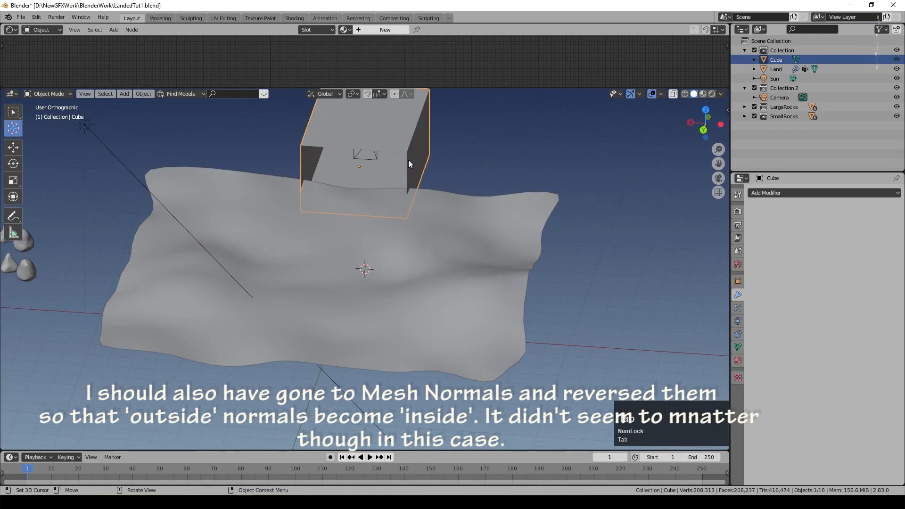
pyautogui.scroll(-7, 457, 312)
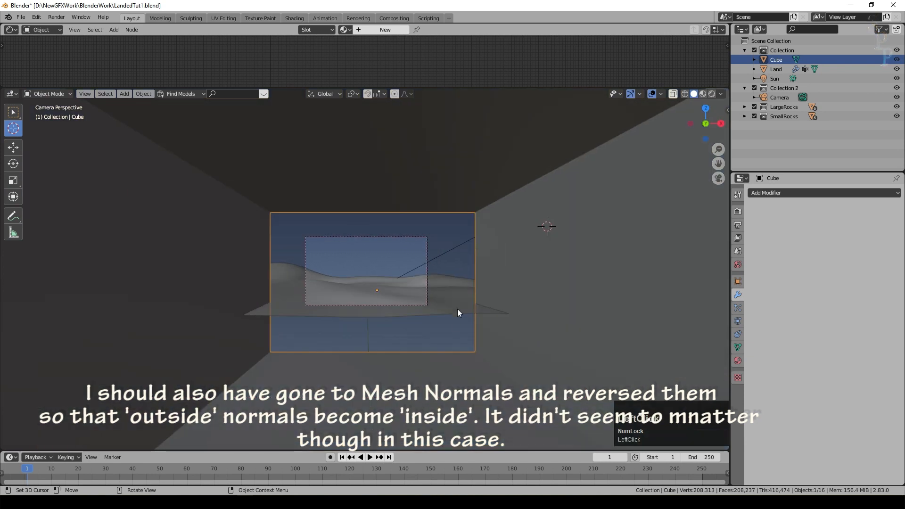
pyautogui.press('s')
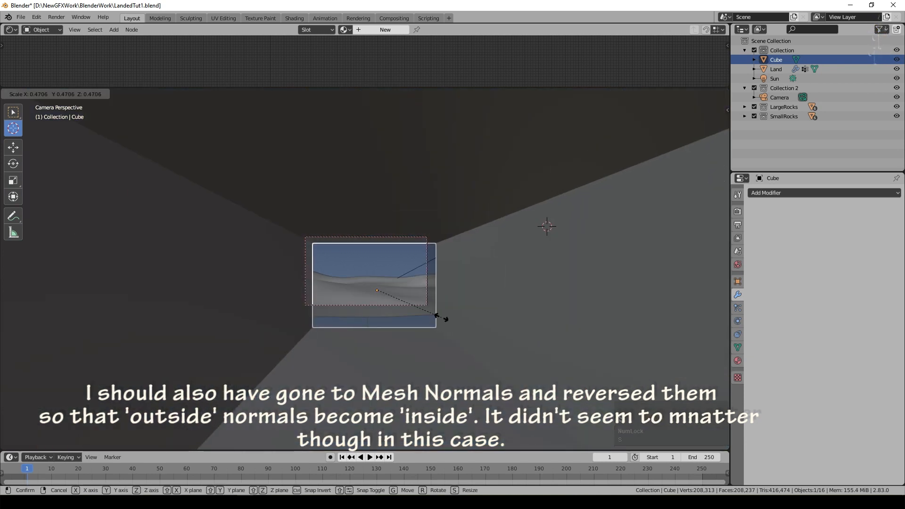
pyautogui.click(443, 317)
pyautogui.scroll(5, 431, 324)
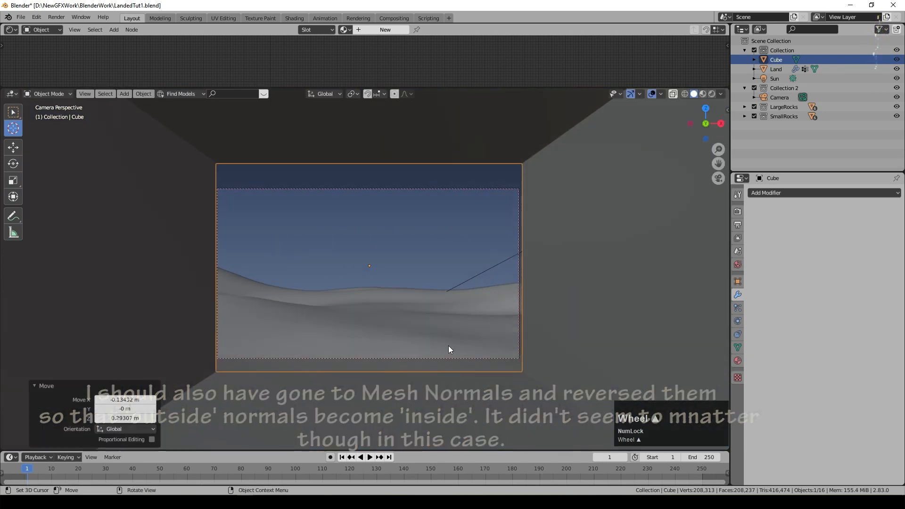
pyautogui.press('g')
pyautogui.press('y')
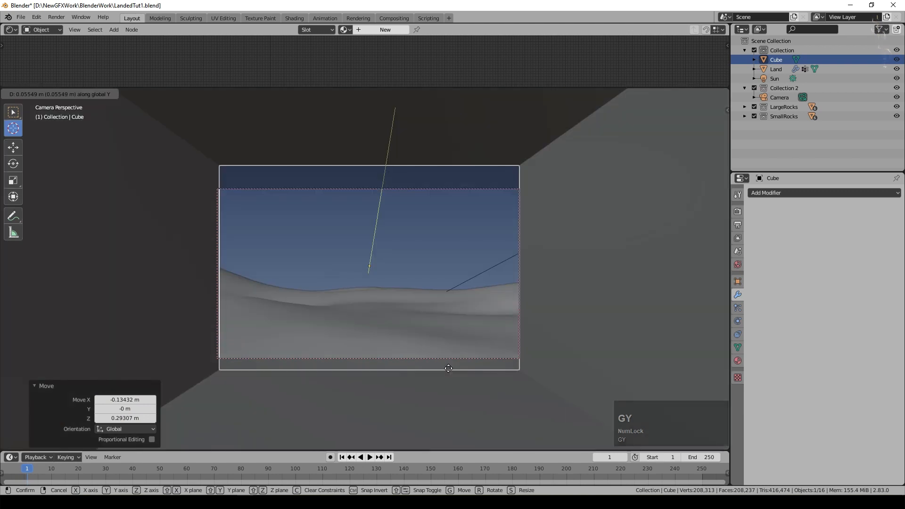
pyautogui.click(448, 368)
# Move the cube's closed end face about 1.6 m farther back along Y and return to Object Mode in camera view
pyautogui.moveTo(448, 369); pyautogui.dragTo(471, 302, button='middle')
pyautogui.click(470, 302)
pyautogui.press('Tab')
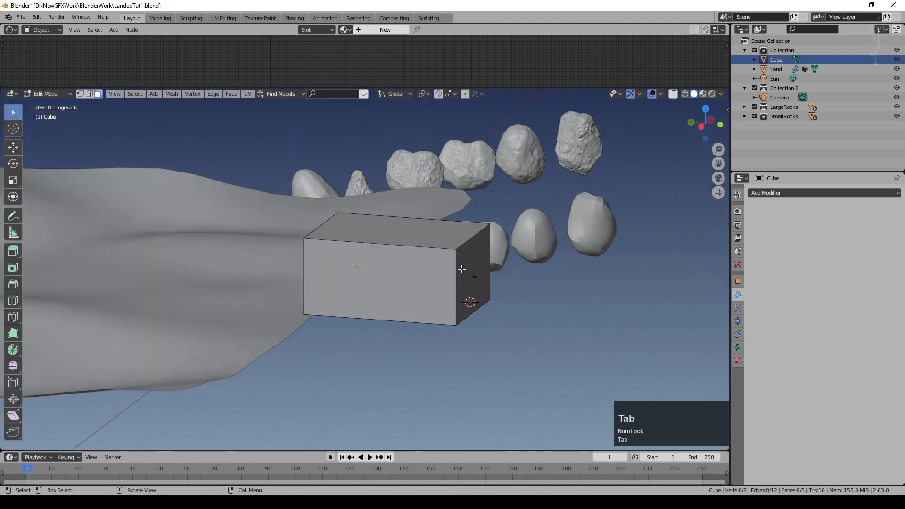
pyautogui.click(472, 283)
pyautogui.press('g')
pyautogui.press('y')
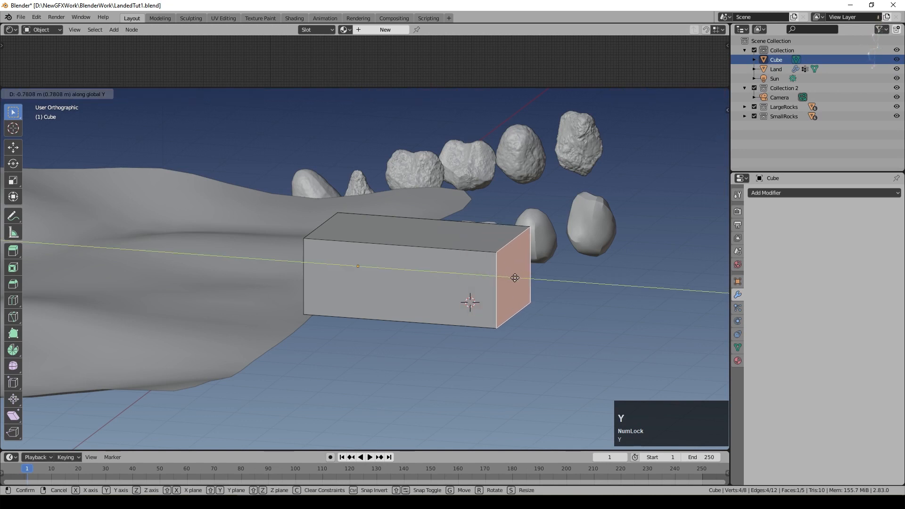
pyautogui.click(551, 287)
pyautogui.press('KP_0')
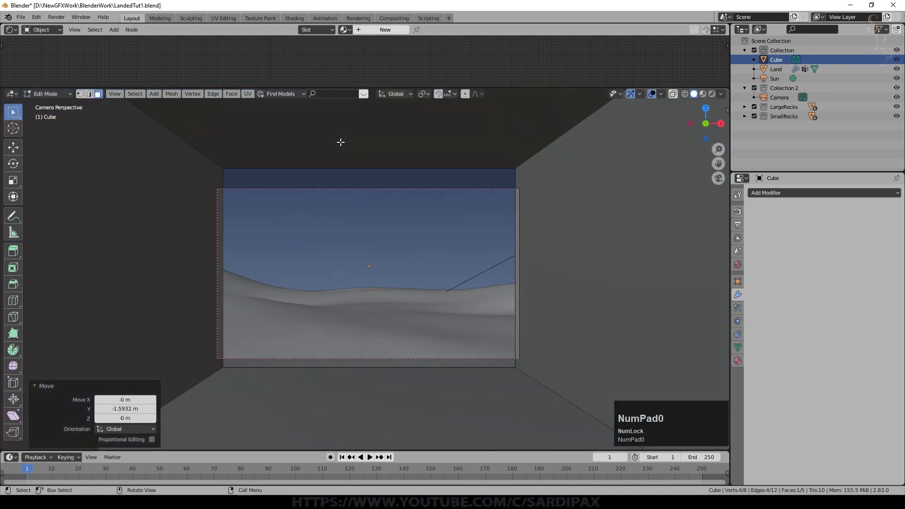
pyautogui.press('Tab')
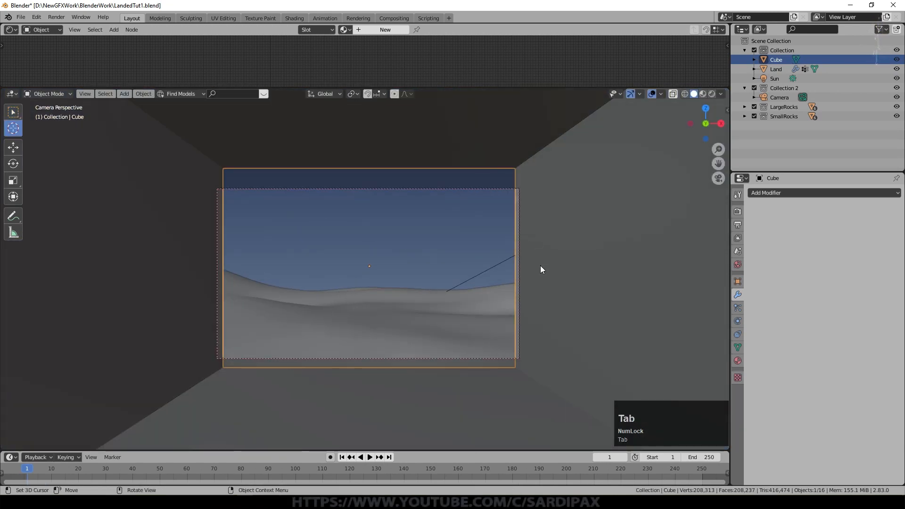
# Shift the cube about 0.39 m along Y and view its walls around the landscape in Material Preview shading
pyautogui.scroll(-5, 392, 299)
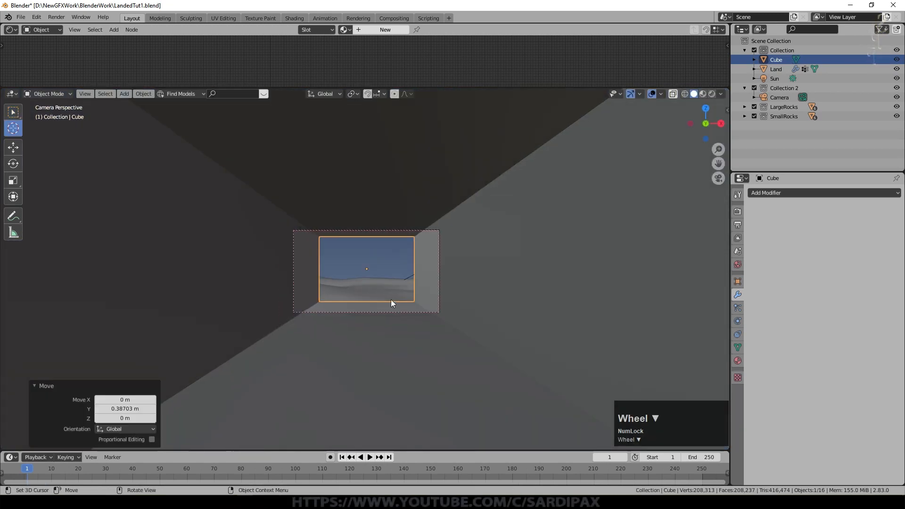
pyautogui.scroll(10, 391, 299)
pyautogui.scroll(-5, 391, 299)
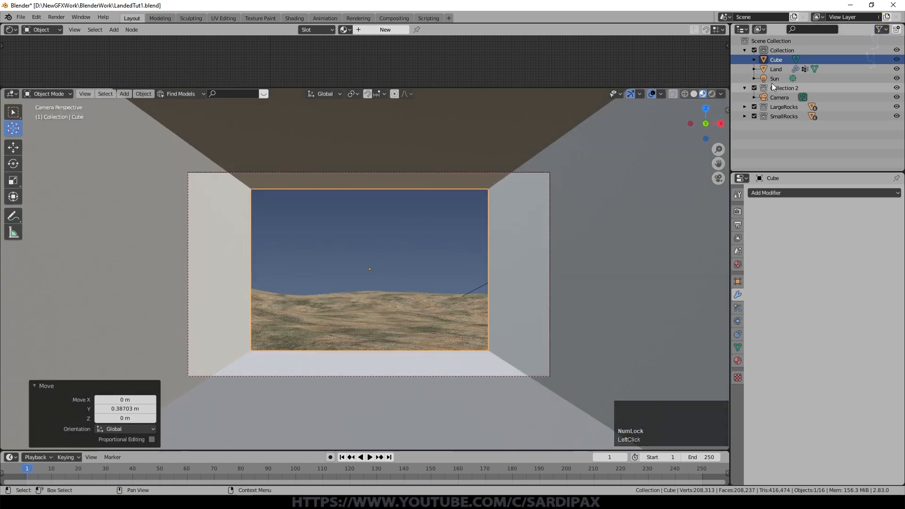
# Select the Camera, Cube, Land and Sun together and move them down about 10 m along Z
pyautogui.click(778, 98)
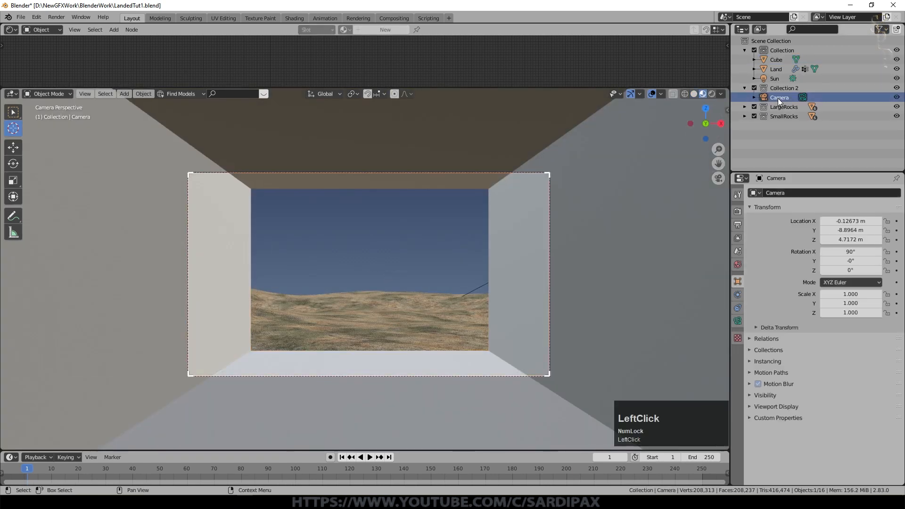
pyautogui.keyDown('shift'); pyautogui.click(777, 60); pyautogui.keyUp('shift')
pyautogui.press('g')
pyautogui.press('z')
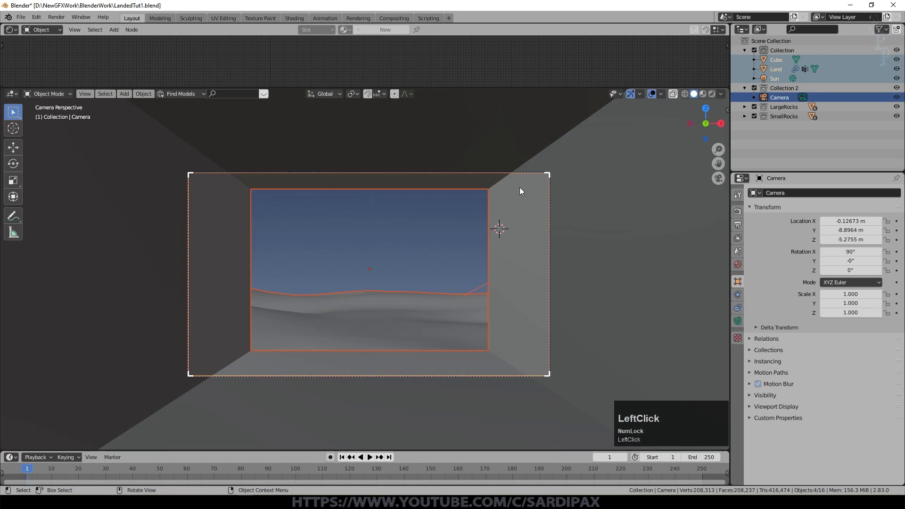
# Try to move the Cube and the Camera together along Z
pyautogui.click(520, 188)
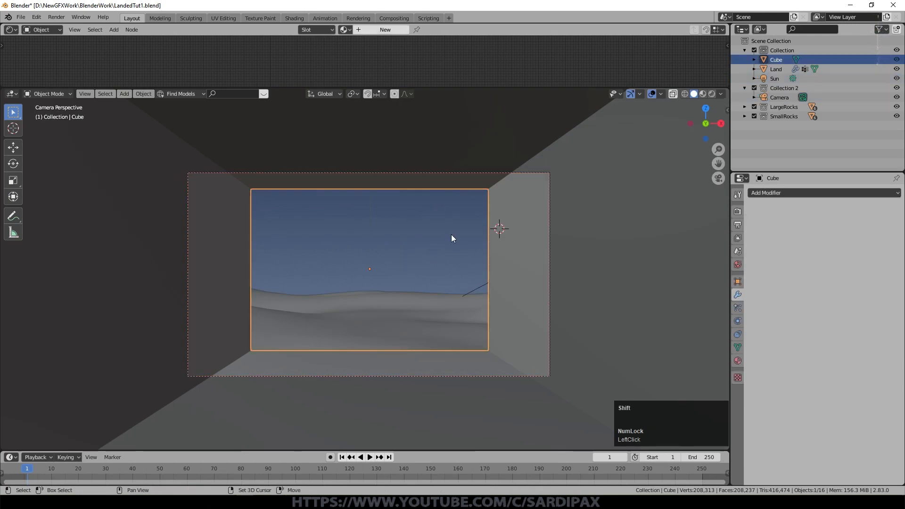
pyautogui.keyDown('shift'); pyautogui.click(796, 97); pyautogui.keyUp('shift')
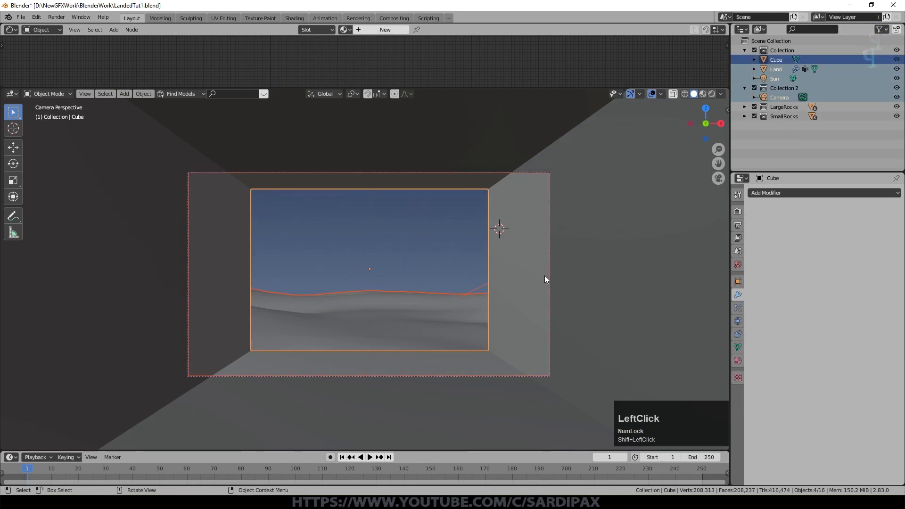
pyautogui.press('g')
pyautogui.press('z')
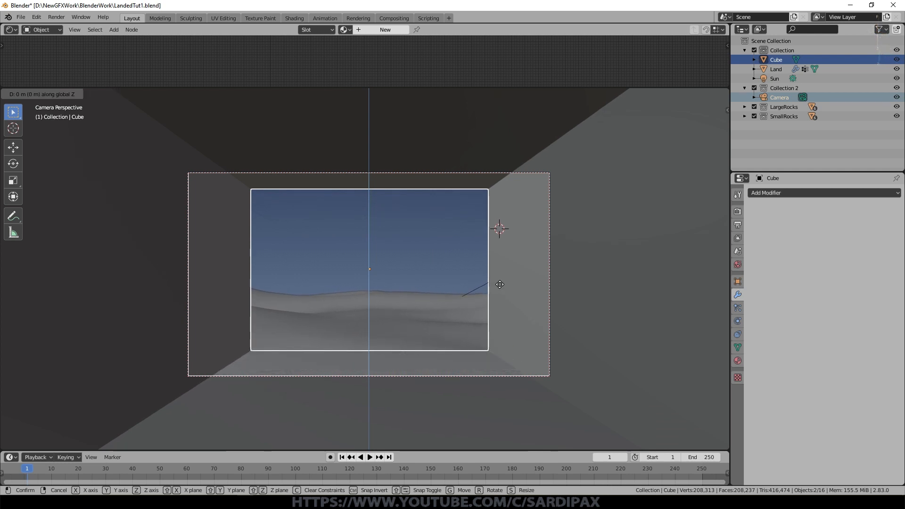
pyautogui.click(500, 284)
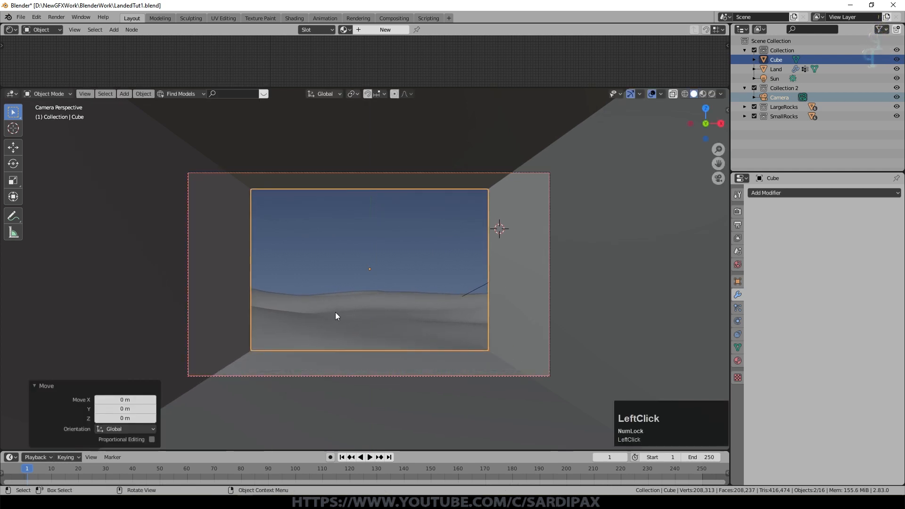
# Extrude the cube's lower edge at the open end about 1.73 m outward along Y to form a ramp
pyautogui.moveTo(335, 316); pyautogui.dragTo(467, 333, button='middle')
pyautogui.scroll(-3, 390, 315)
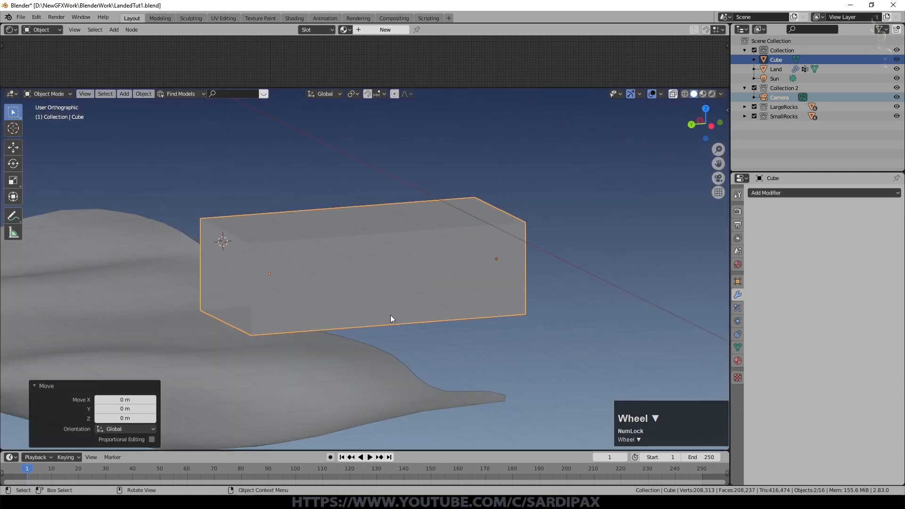
pyautogui.moveTo(231, 306)
pyautogui.mouseDown(button='middle')
pyautogui.moveTo(242, 321)
pyautogui.moveTo(221, 306)
pyautogui.mouseUp(button='middle')
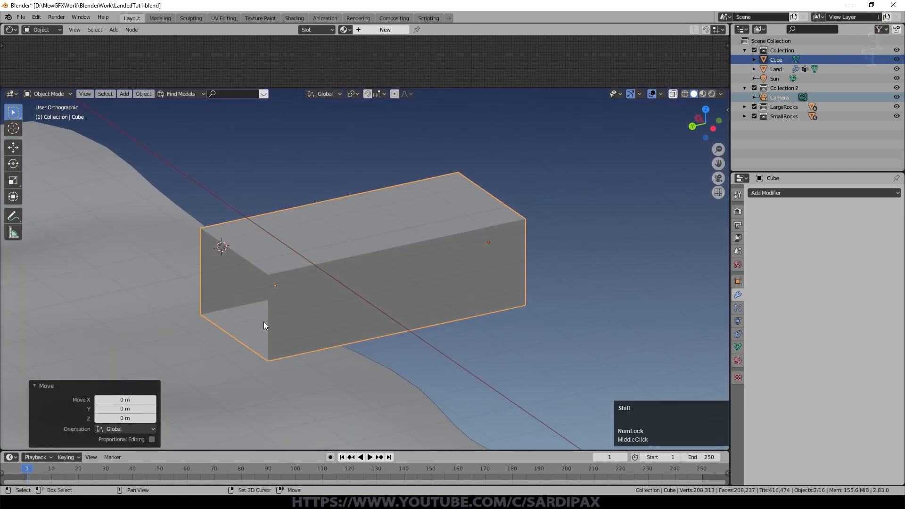
pyautogui.press('Tab')
pyautogui.scroll(4, 153, 296)
pyautogui.click(89, 94)
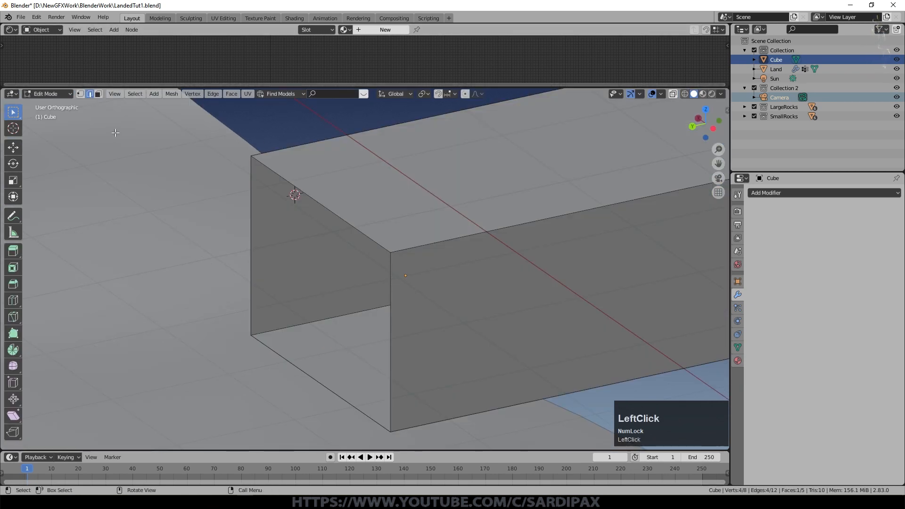
pyautogui.press('KP_7')
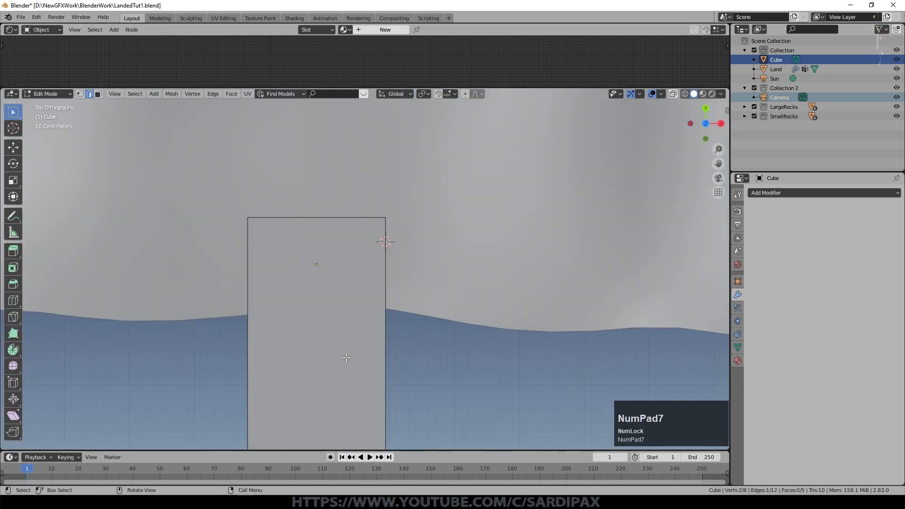
pyautogui.moveTo(322, 292); pyautogui.dragTo(322, 307, button='middle')
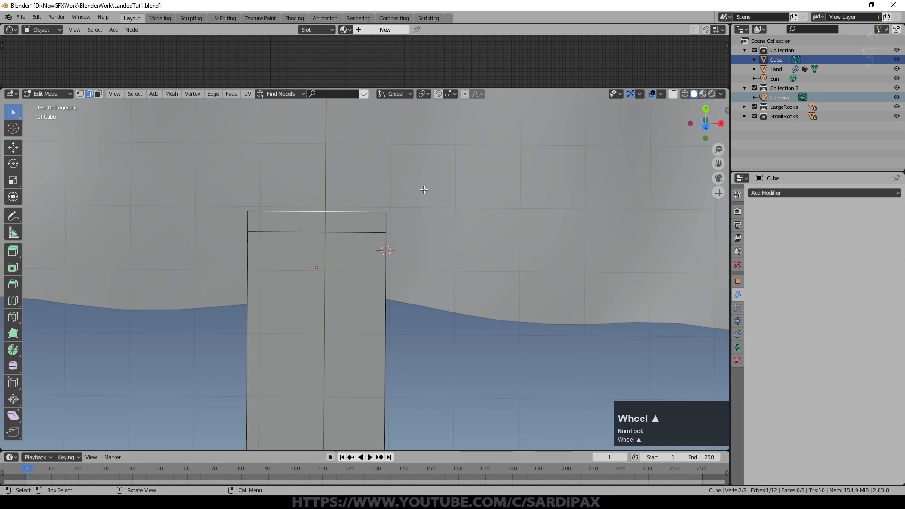
pyautogui.press('KP_7')
pyautogui.press('e')
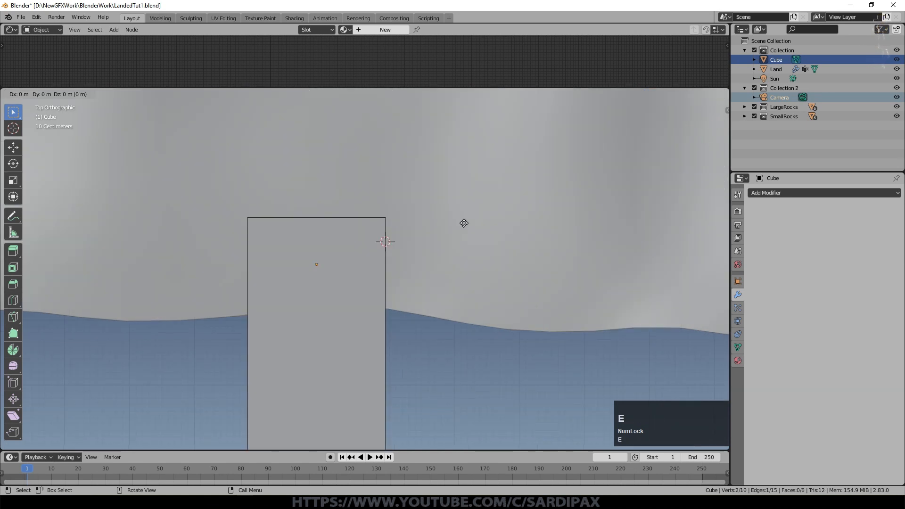
pyautogui.press('Escape')
pyautogui.press('g')
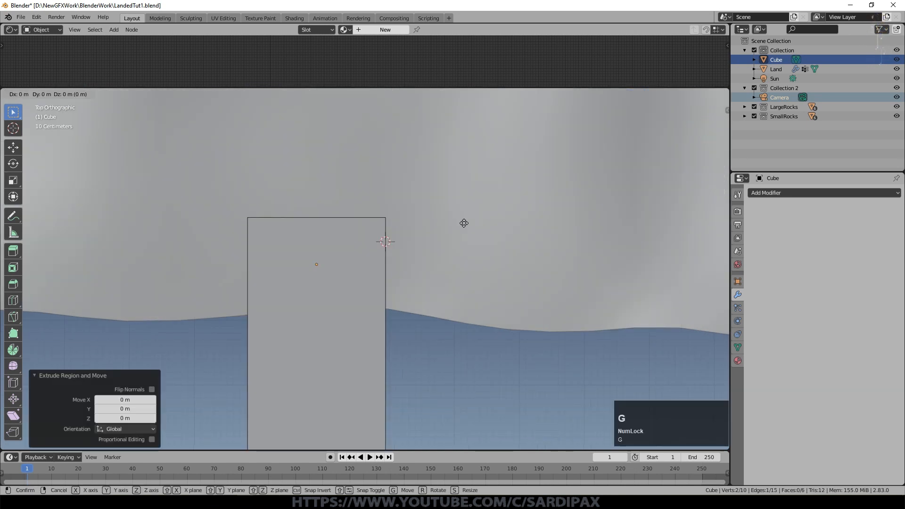
pyautogui.press('y')
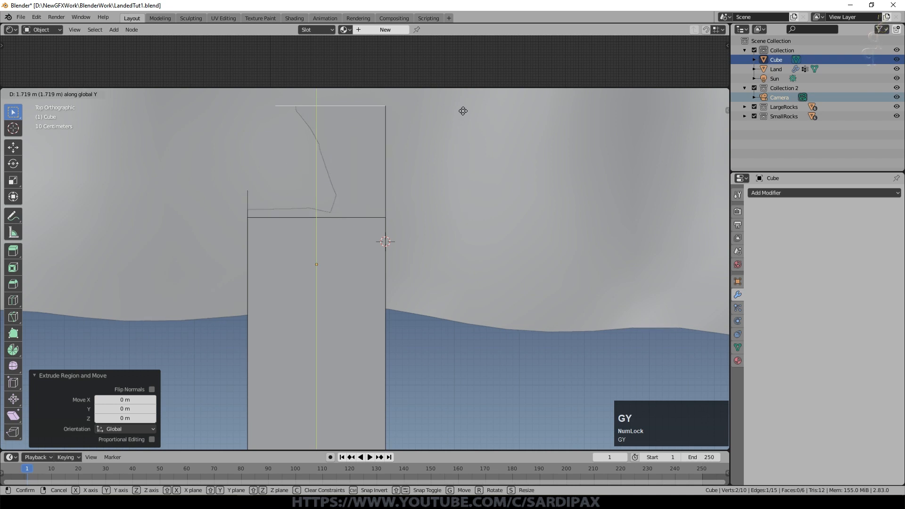
pyautogui.click(463, 110)
pyautogui.moveTo(368, 238); pyautogui.dragTo(283, 288, button='middle')
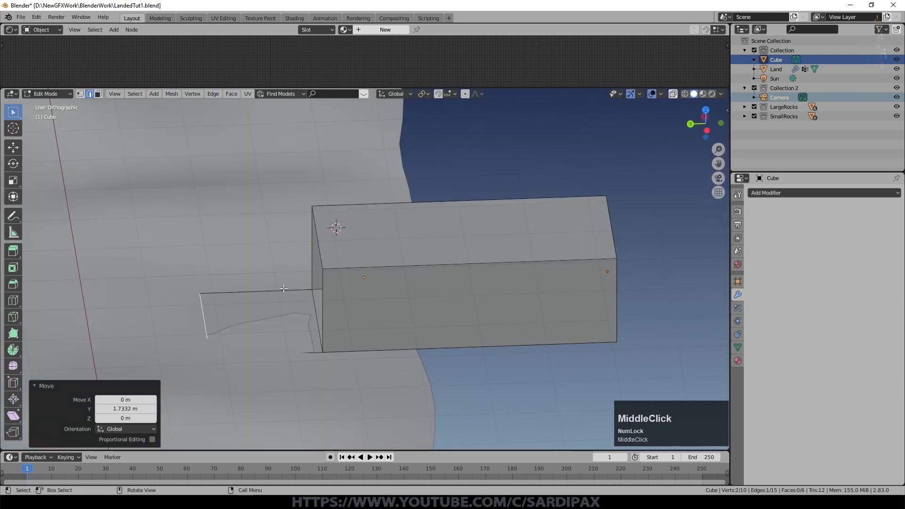
# Return to Object Mode and raise the Cube and Camera together about 0.14 m along Z
pyautogui.press('Tab')
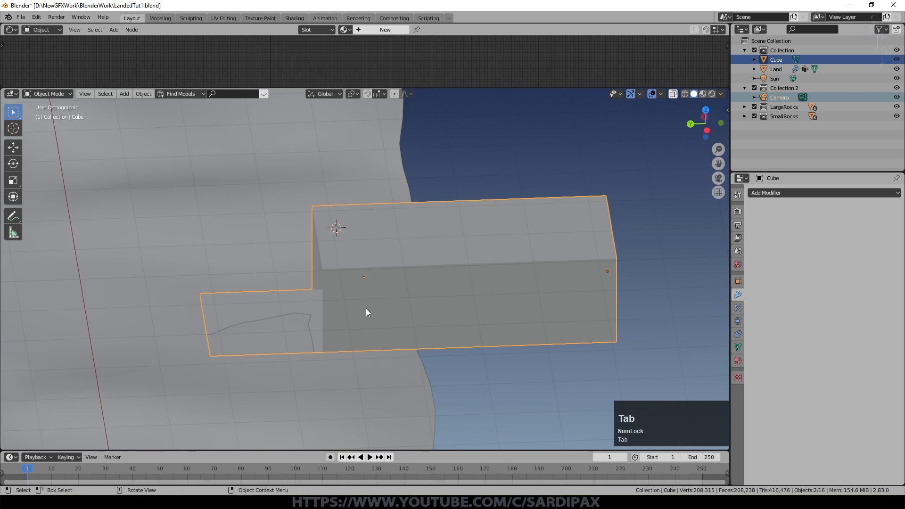
pyautogui.click(392, 313)
pyautogui.moveTo(392, 313); pyautogui.dragTo(432, 313, button='middle')
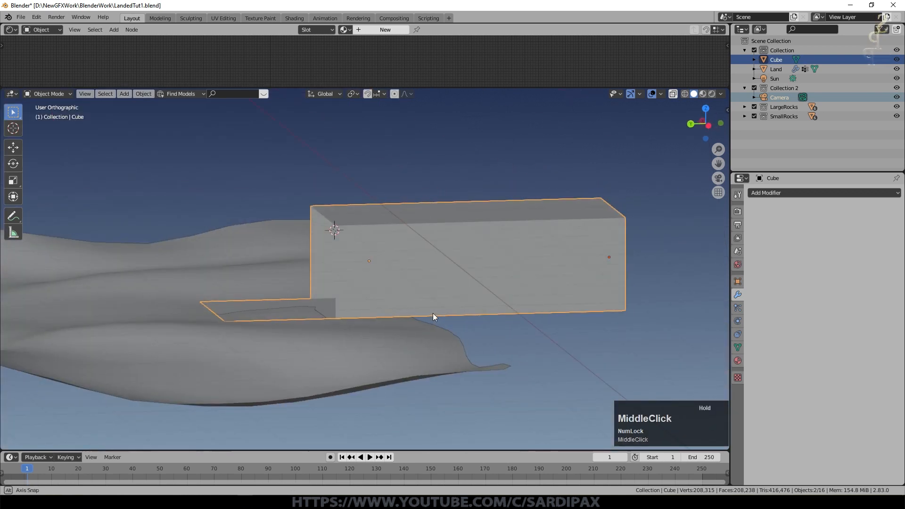
pyautogui.press('g')
pyautogui.press('z')
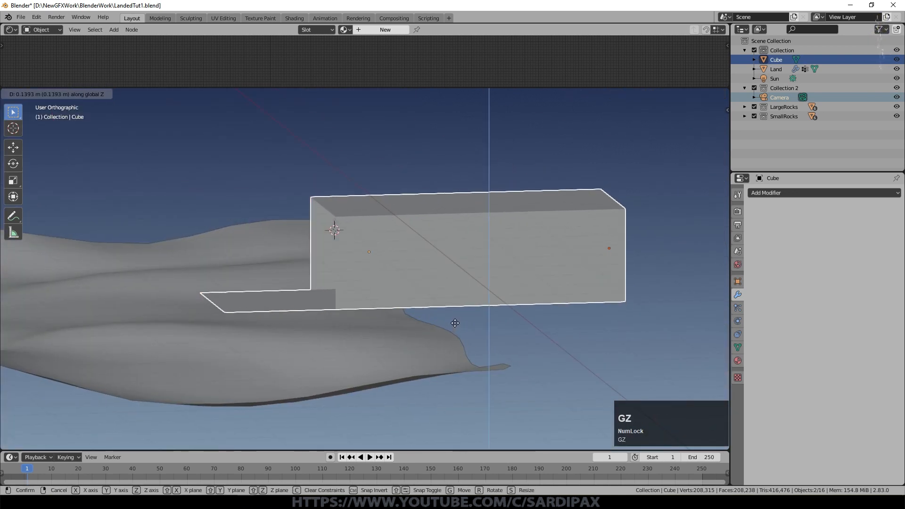
pyautogui.click(455, 319)
# Lower the ramp's outer edge about 0.2 m along Z so it slopes to the ground, and leave Edit Mode
pyautogui.press('Tab')
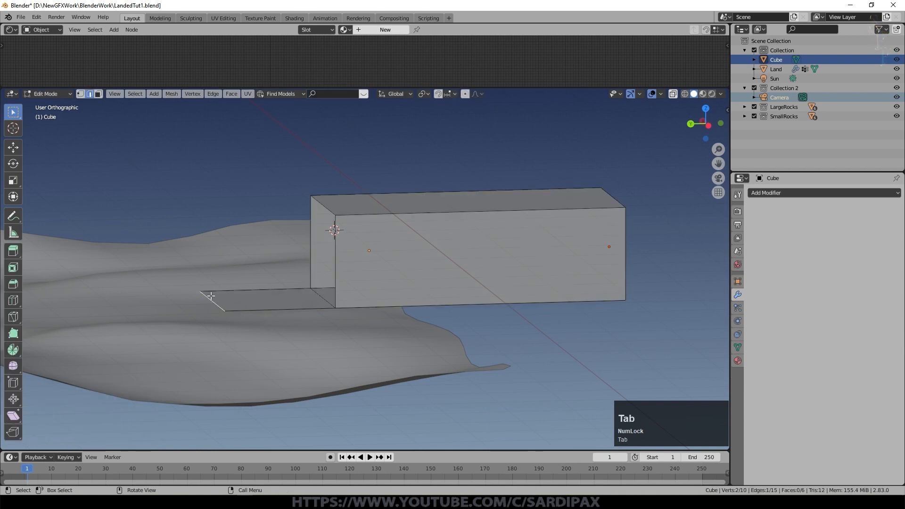
pyautogui.press('g')
pyautogui.press('z')
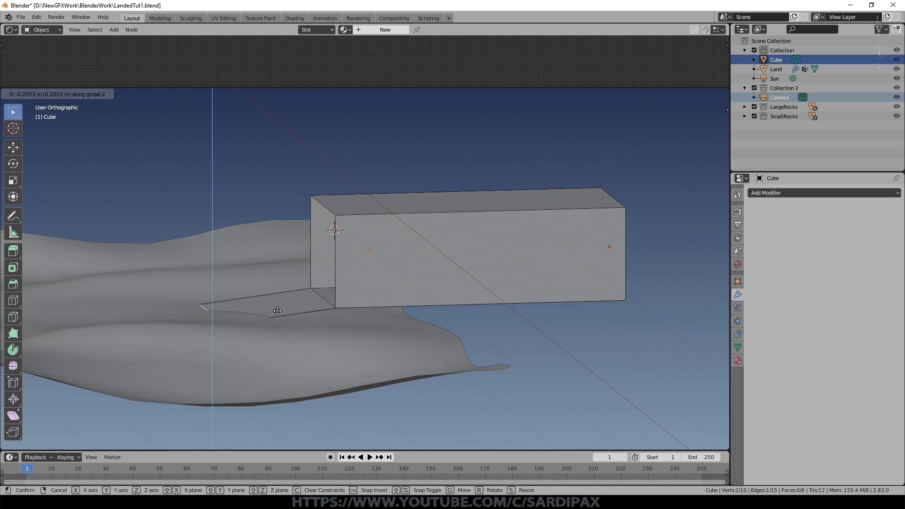
pyautogui.click(278, 311)
pyautogui.moveTo(231, 327); pyautogui.dragTo(270, 330, button='middle')
pyautogui.press('Tab')
# Lower the Land vertex poking through the ramp about 0.38 m along Z and leave Edit Mode
pyautogui.click(390, 392)
pyautogui.press('Tab')
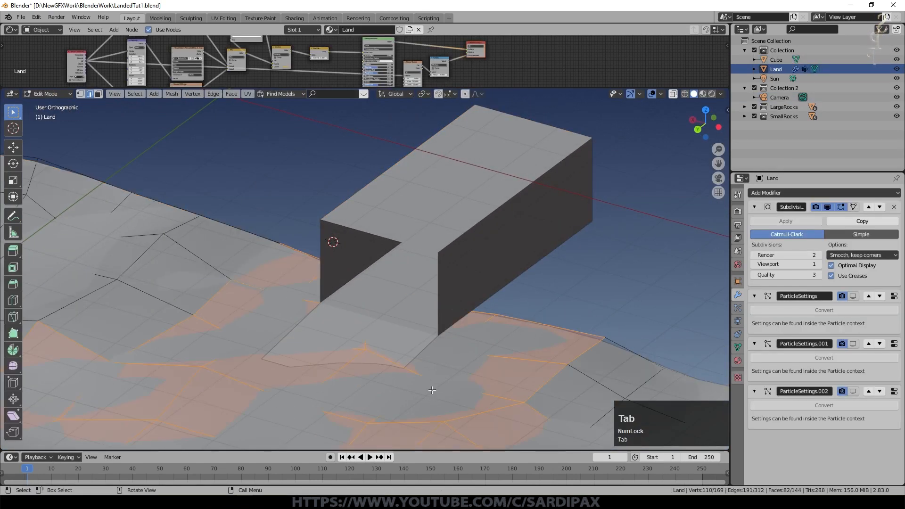
pyautogui.click(379, 373)
pyautogui.click(80, 93)
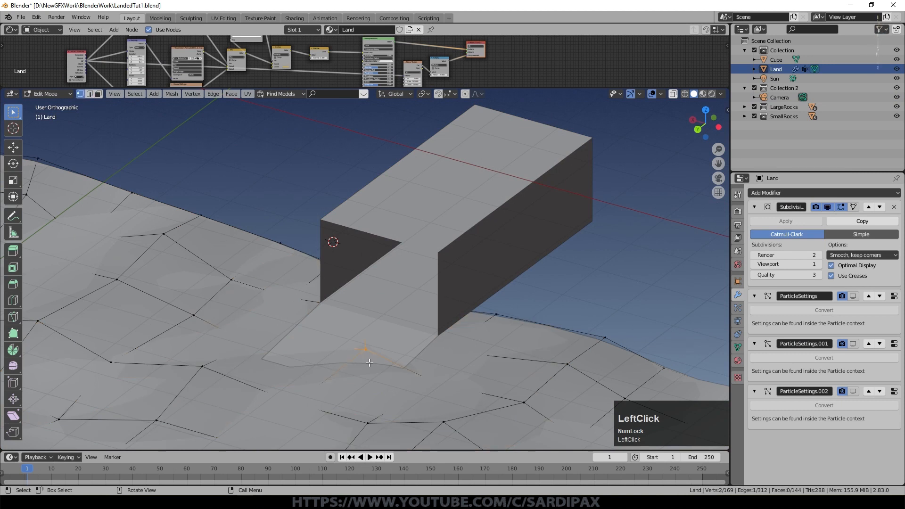
pyautogui.press('g')
pyautogui.press('z')
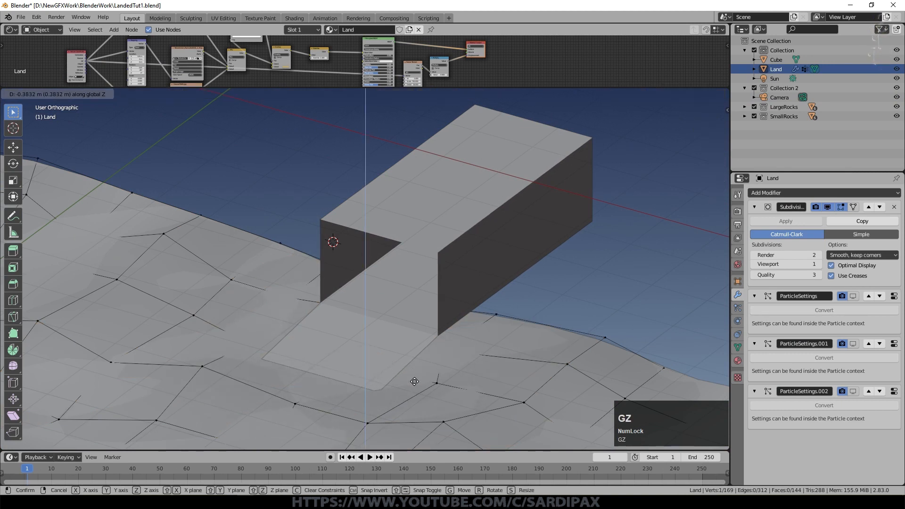
pyautogui.click(414, 382)
pyautogui.press('Tab')
# Lower the two Land vertices just beyond the ramp's end along Z and return to the camera view in Object Mode
pyautogui.keyDown('shift'); pyautogui.moveTo(396, 409); pyautogui.dragTo(409, 337, button='middle'); pyautogui.keyUp('shift')
pyautogui.scroll(3, 415, 368)
pyautogui.press('Tab')
pyautogui.click(389, 410)
pyautogui.keyDown('shift'); pyautogui.click(508, 342); pyautogui.keyUp('shift')
pyautogui.press('g')
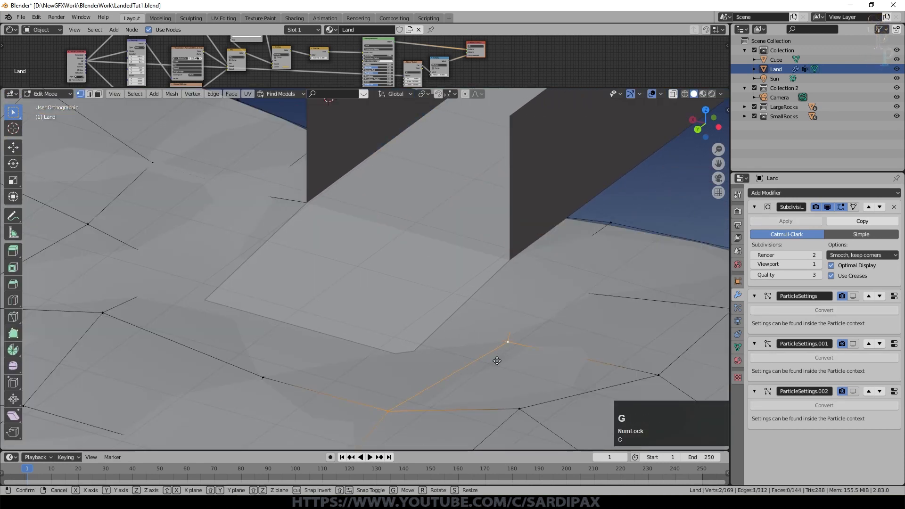
pyautogui.press('z')
pyautogui.click(496, 365)
pyautogui.press('Tab')
pyautogui.press('KP_0')
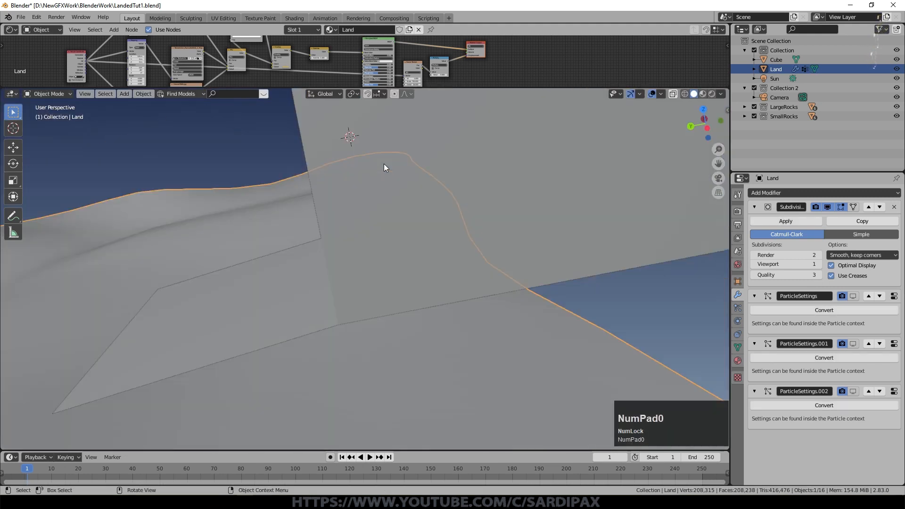
pyautogui.scroll(1, 258, 404)
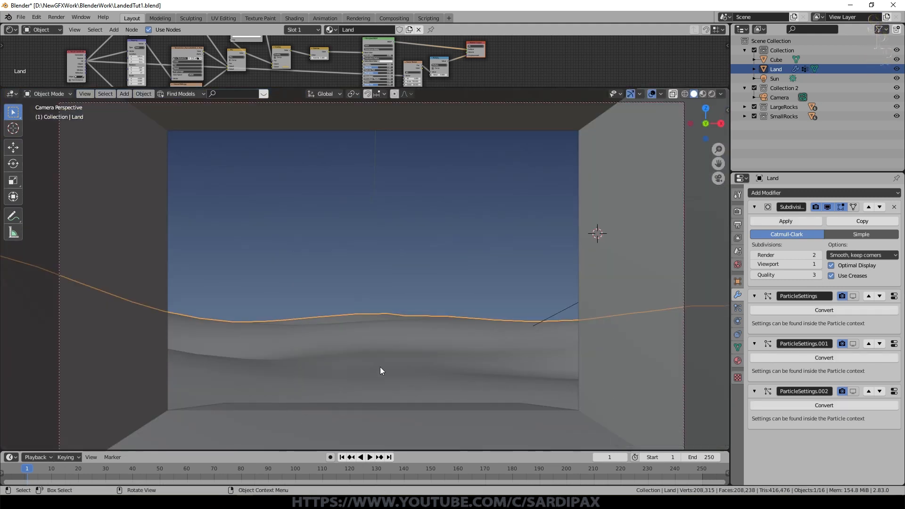
# Subdivide the whole Cube mesh, including the ramp, with 5 cuts and a Fractal value of 0
pyautogui.moveTo(380, 367); pyautogui.dragTo(343, 384, button='middle')
pyautogui.click(343, 384)
pyautogui.press('Tab')
pyautogui.press('a')
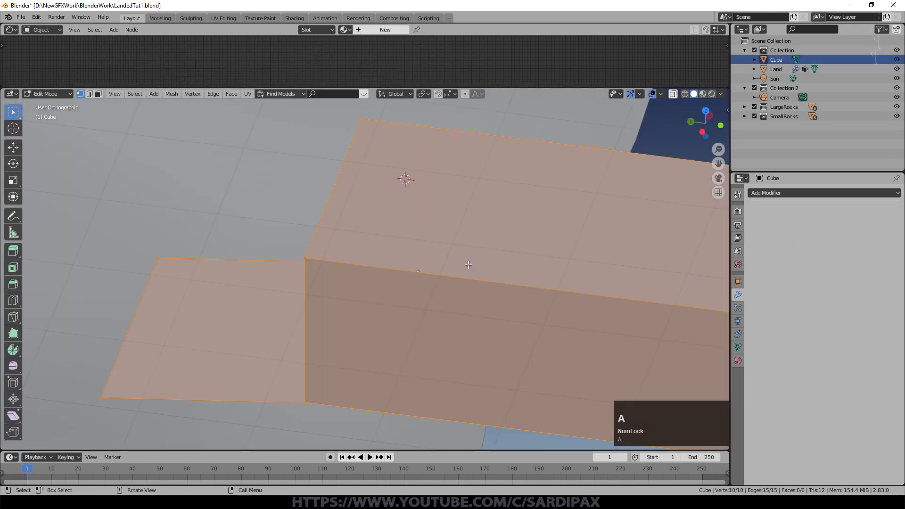
pyautogui.click(468, 267)
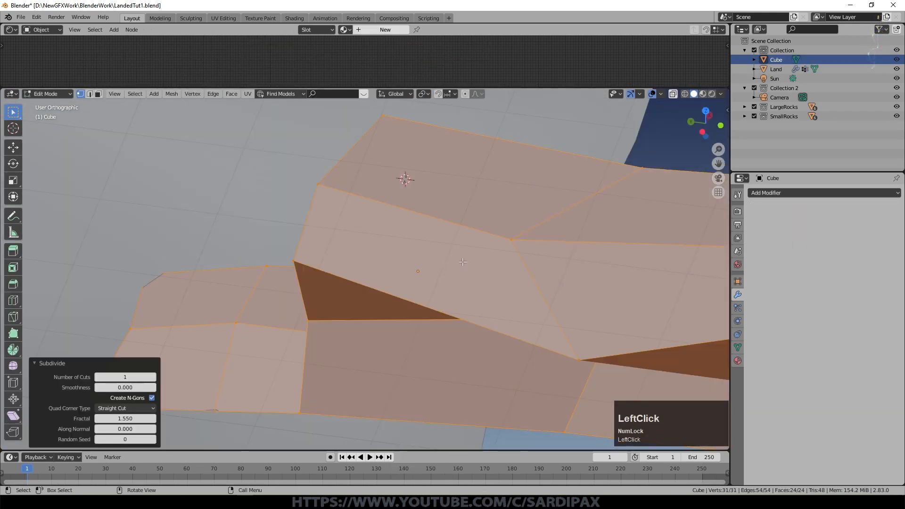
pyautogui.scroll(-1, 461, 261)
pyautogui.click(124, 419)
pyautogui.write('0')
pyautogui.press('KP_Enter')
pyautogui.click(154, 378)
pyautogui.click(153, 377)
pyautogui.click(154, 377)
pyautogui.click(154, 378)
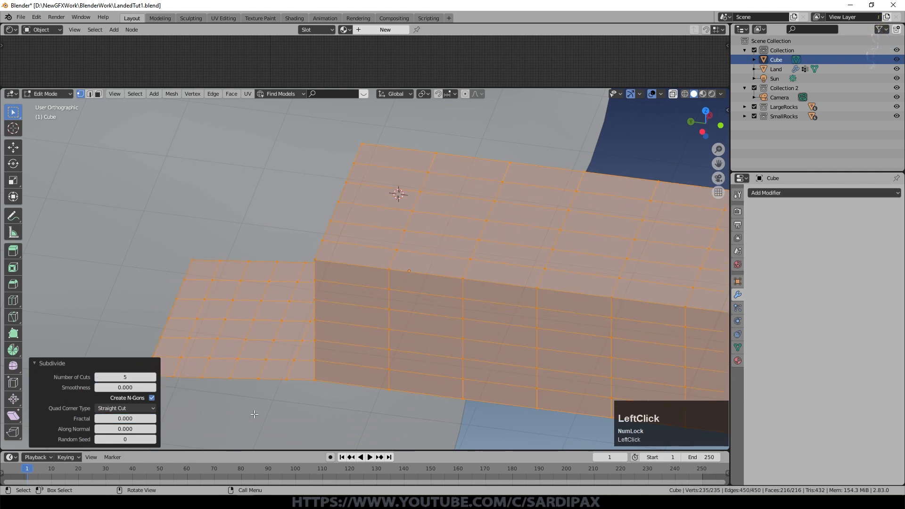
# Add six centred loop cuts around the cube, one in each segment along its length, and return to Object Mode
pyautogui.moveTo(290, 377); pyautogui.dragTo(430, 279, button='middle')
pyautogui.hotkey('alt', 'a')
pyautogui.scroll(-2, 365, 344)
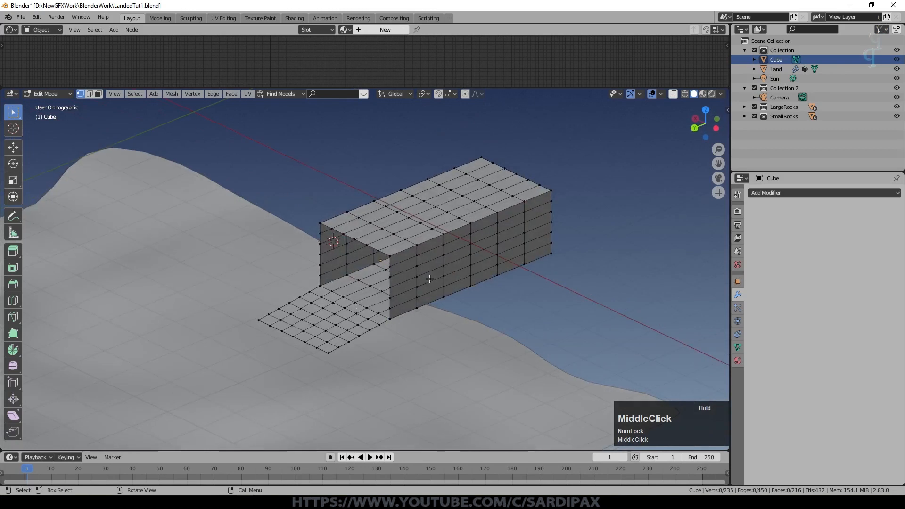
pyautogui.moveTo(483, 260); pyautogui.dragTo(363, 289, button='middle')
pyautogui.scroll(2, 360, 291)
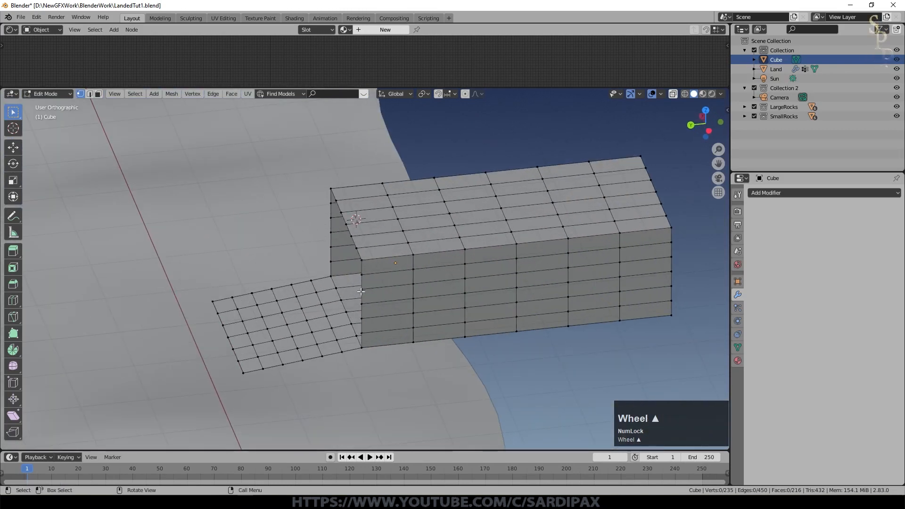
pyautogui.hotkey('ctrl', 'r')
pyautogui.click(404, 262)
pyautogui.click(404, 262)
pyautogui.hotkey('ctrl', 'r')
pyautogui.doubleClick(440, 250)
pyautogui.hotkey('ctrl', 'r')
pyautogui.doubleClick(490, 242)
pyautogui.hotkey('ctrl', 'r')
pyautogui.doubleClick(542, 238)
pyautogui.hotkey('ctrl', 'r')
pyautogui.doubleClick(589, 231)
pyautogui.hotkey('ctrl', 'r')
pyautogui.doubleClick(653, 221)
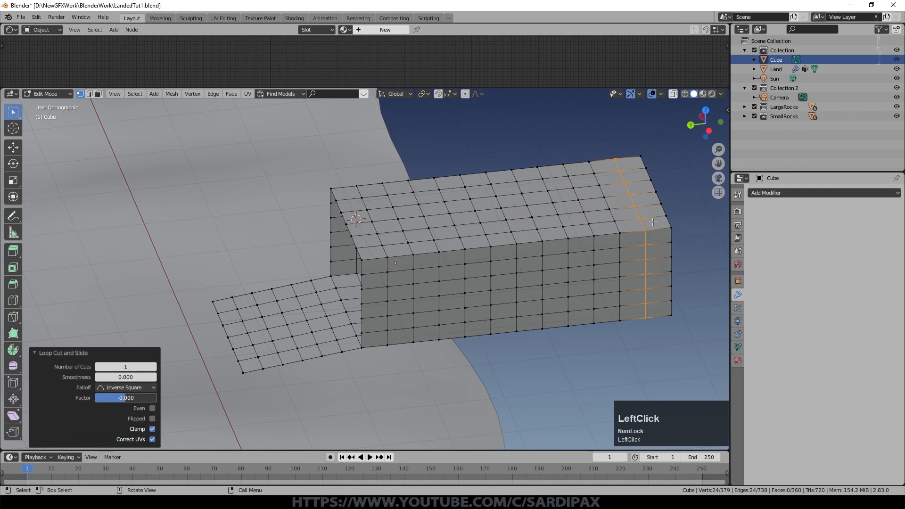
pyautogui.press('Tab')
pyautogui.moveTo(358, 334); pyautogui.dragTo(418, 319, button='middle')
pyautogui.press('Tab')
pyautogui.scroll(-2, 418, 319)
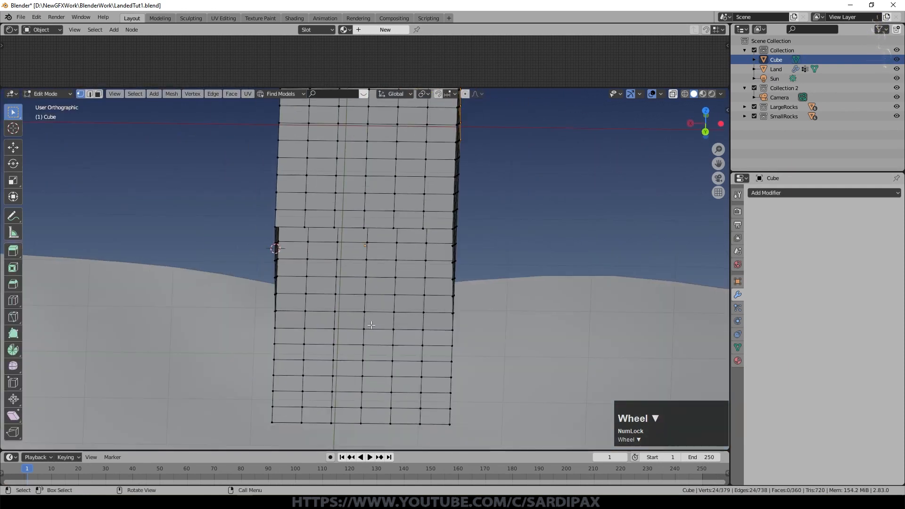
pyautogui.press('Tab')
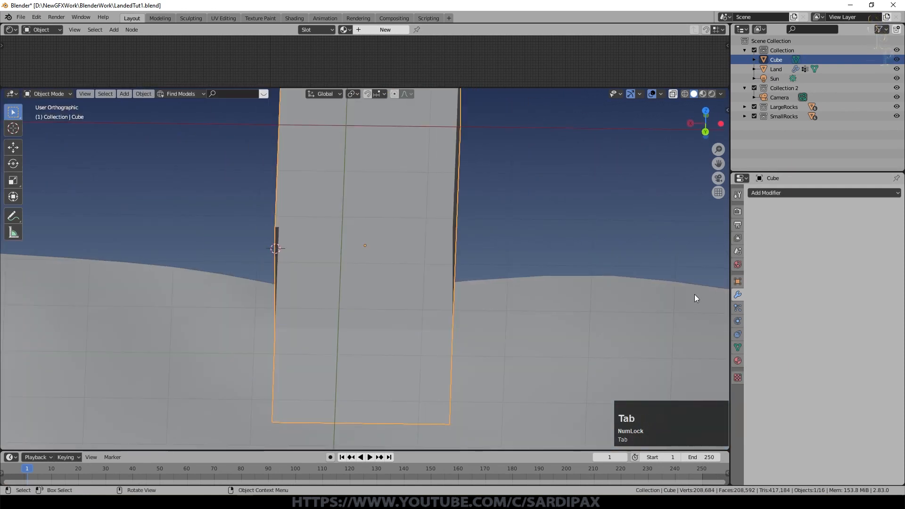
# Create a new material on the Cube and name it BaseShip
pyautogui.click(738, 358)
pyautogui.click(788, 222)
pyautogui.doubleClick(787, 223)
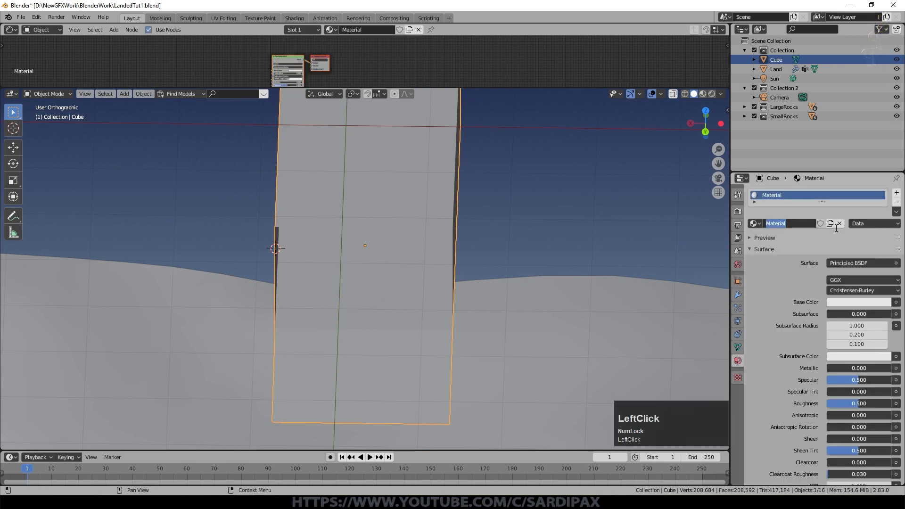
pyautogui.write('BaseShip')
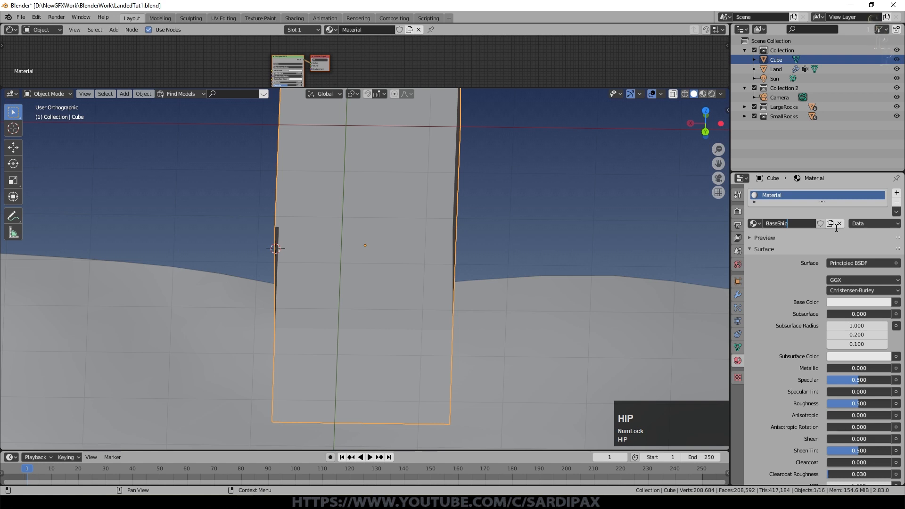
pyautogui.press('Return')
# Set BaseShip's Metallic to about 0.748 and tint both its Base Color and its Viewport Display color light blue
pyautogui.moveTo(859, 368); pyautogui.dragTo(898, 368)
pyautogui.click(859, 302)
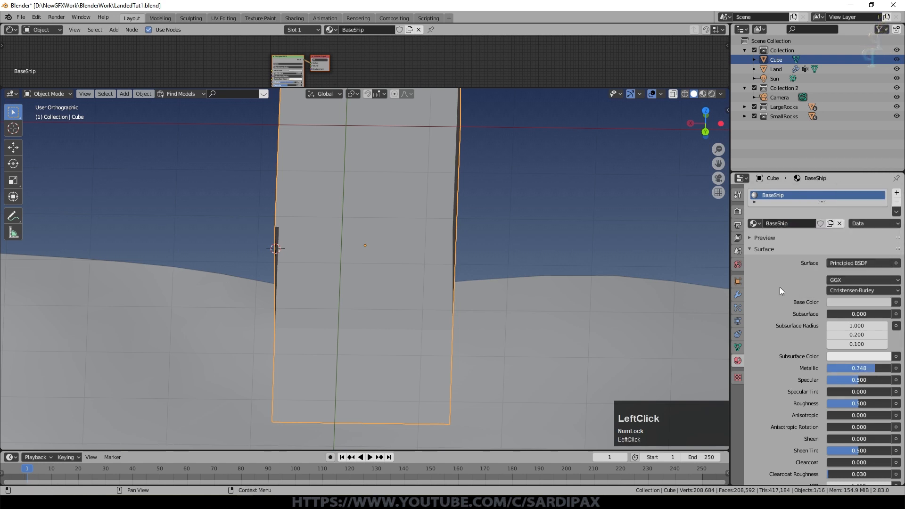
pyautogui.click(857, 304)
pyautogui.click(851, 196)
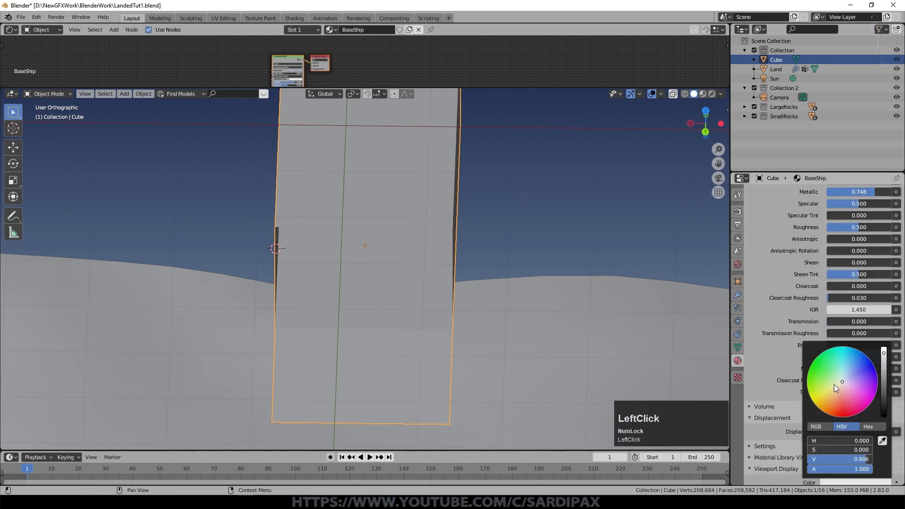
pyautogui.moveTo(849, 374); pyautogui.dragTo(845, 379)
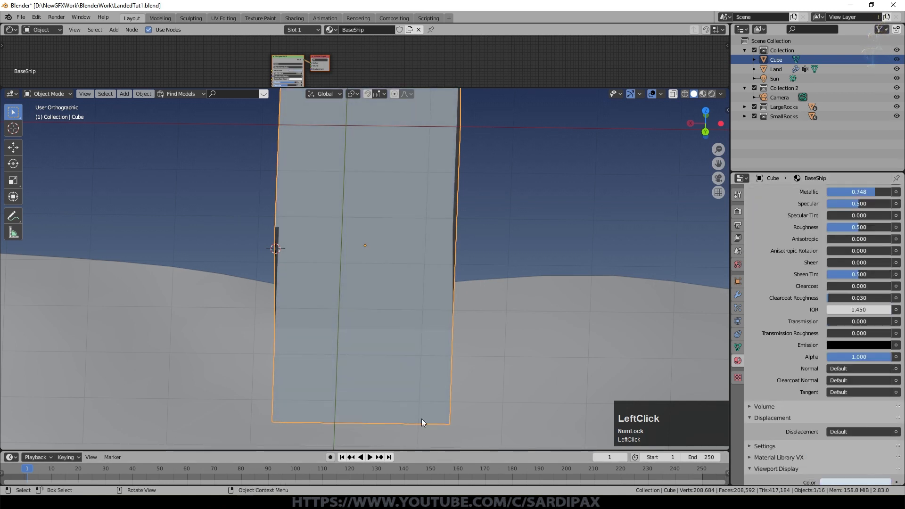
pyautogui.moveTo(440, 365); pyautogui.dragTo(410, 355, button='middle')
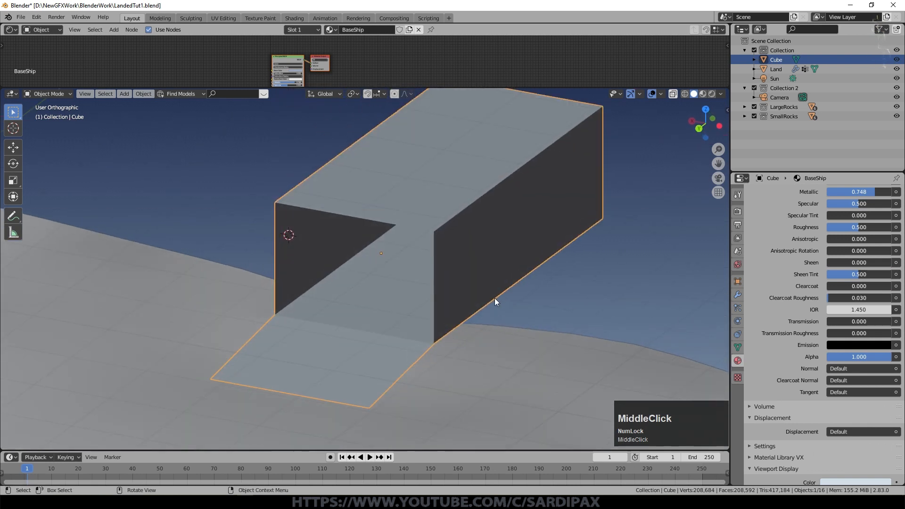
# Add a second material slot to the Cube holding a copy of BaseShip, and name the copy Grill
pyautogui.scroll(10, 825, 283)
pyautogui.click(897, 192)
pyautogui.click(755, 245)
pyautogui.click(773, 259)
pyautogui.click(809, 246)
pyautogui.click(800, 248)
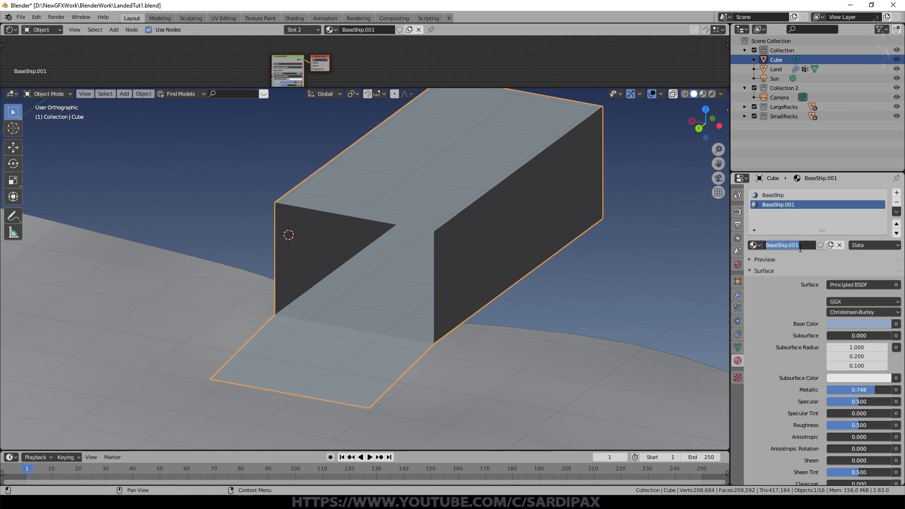
pyautogui.write('Grill')
pyautogui.press('Return')
# Set Grill's Viewport Display color to an orange-brown that distinguishes it from BaseShip
pyautogui.middleClick(257, 225)
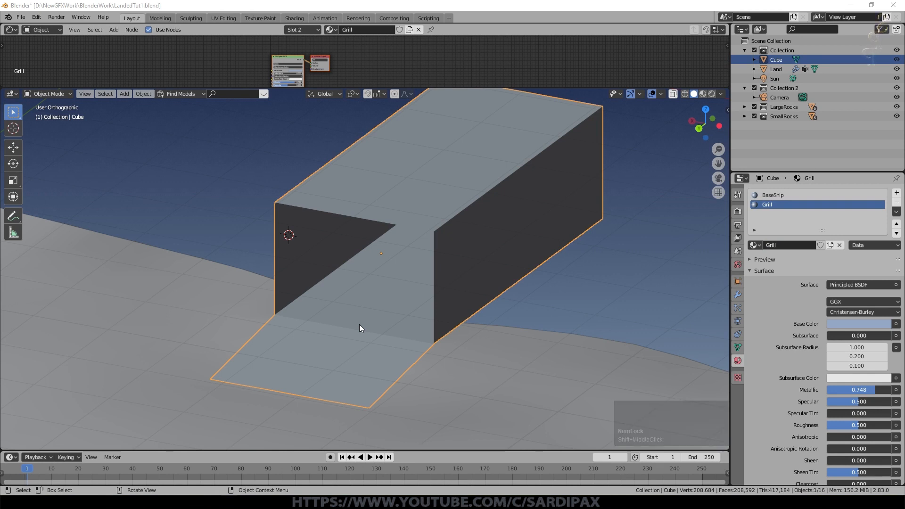
pyautogui.scroll(-10, 825, 337)
pyautogui.click(842, 334)
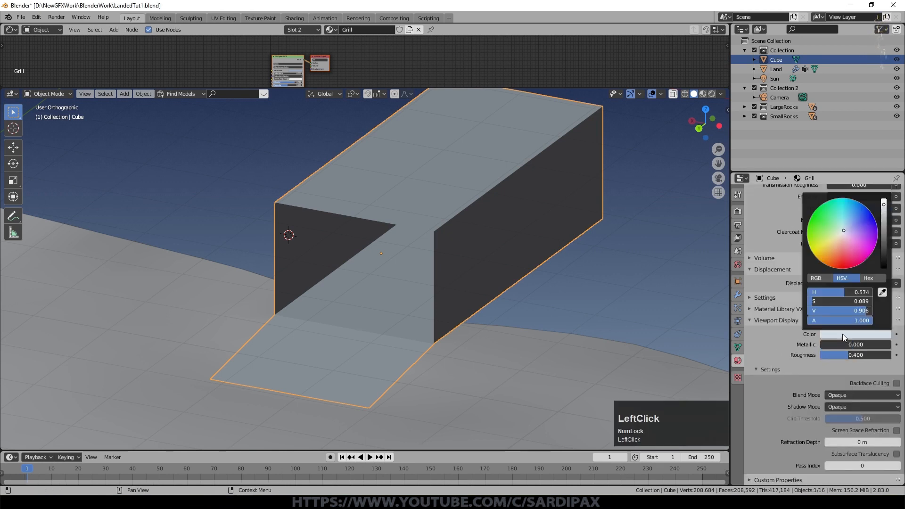
pyautogui.scroll(12, 778, 315)
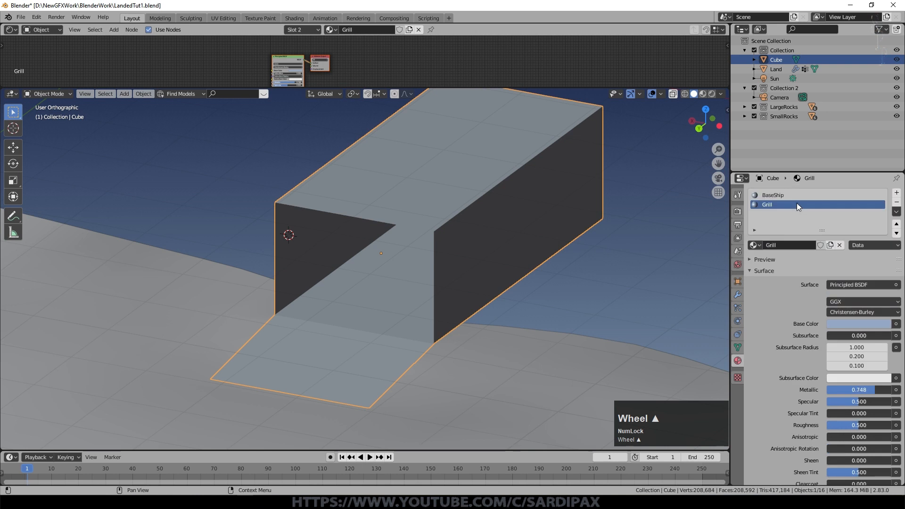
# Add centred loop cuts in the outermost face columns along both sides and in the last row at the ramp's end
pyautogui.moveTo(313, 378); pyautogui.dragTo(342, 391, button='middle')
pyautogui.press('Tab')
pyautogui.click(316, 340)
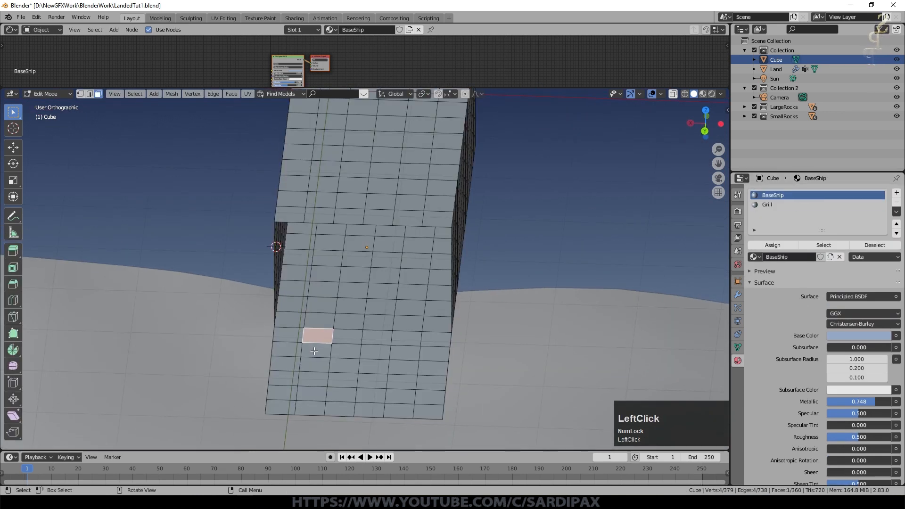
pyautogui.hotkey('ctrl', 'r')
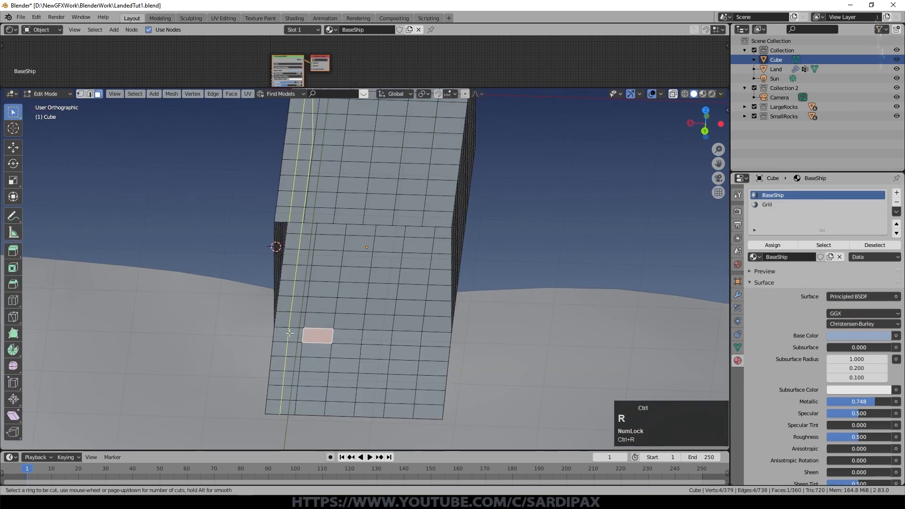
pyautogui.click(290, 333)
pyautogui.hotkey('ctrl', 'r')
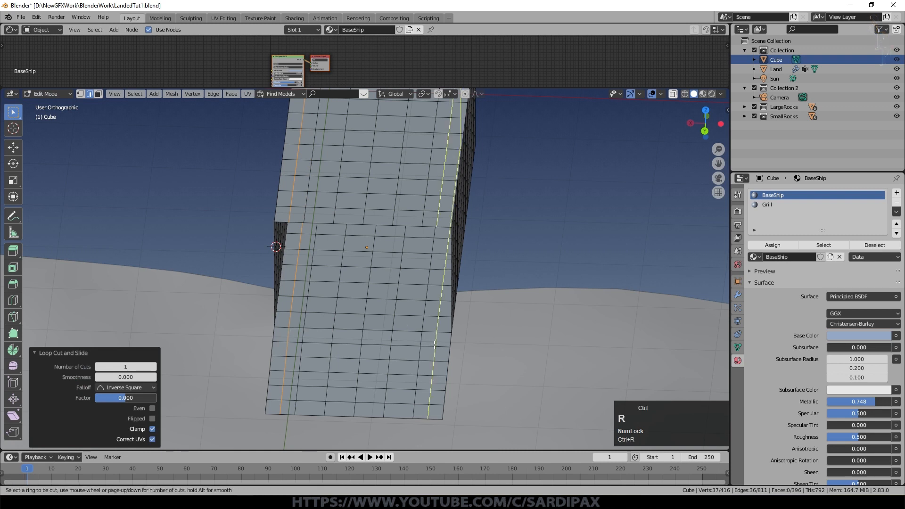
pyautogui.click(384, 410)
pyautogui.click(384, 412)
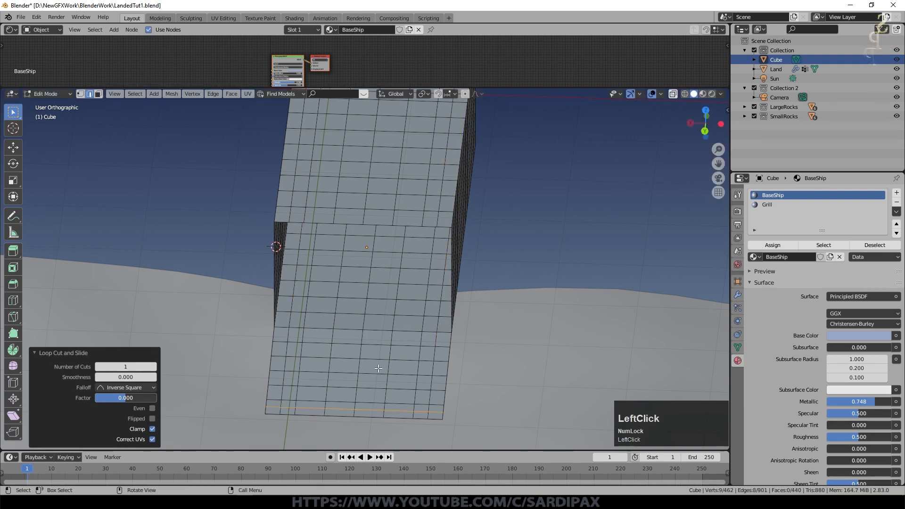
# Add centred loop cuts in the face rows on either side of the ramp fold and switch to face selection
pyautogui.moveTo(353, 343); pyautogui.dragTo(349, 330, button='middle')
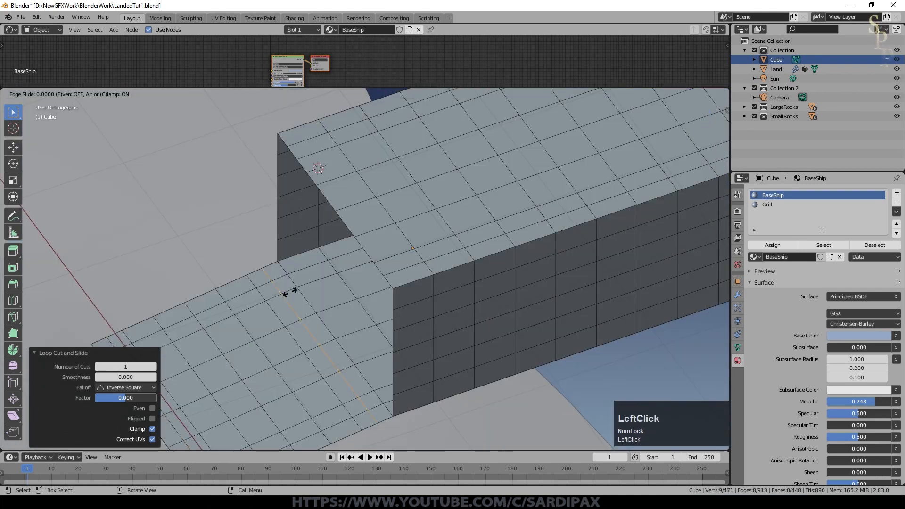
pyautogui.click(290, 292)
pyautogui.hotkey('ctrl', 'r')
pyautogui.click(310, 279)
pyautogui.click(315, 305)
pyautogui.scroll(-1, 296, 306)
pyautogui.click(98, 94)
pyautogui.moveTo(330, 264); pyautogui.dragTo(288, 208, button='middle')
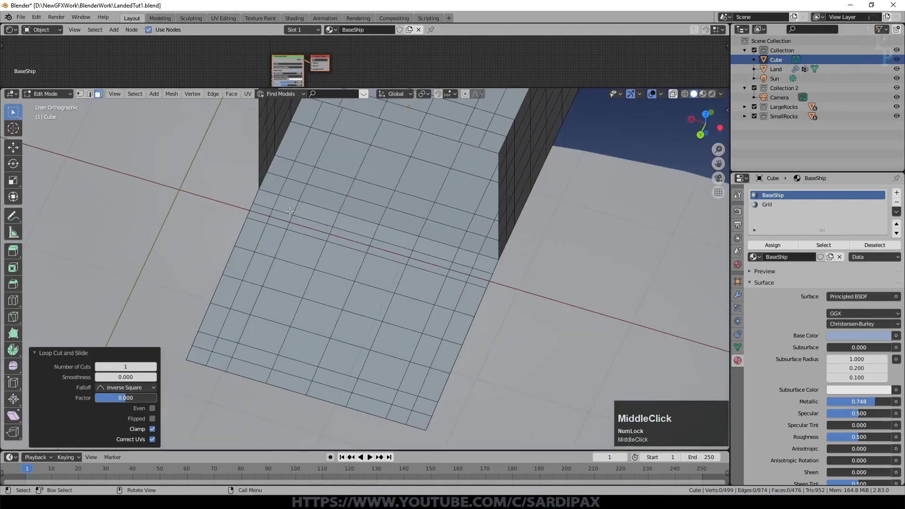
# Select the ramp's inner faces, leaving a narrow border all around, and assign the Grill material to them
pyautogui.click(288, 207)
pyautogui.moveTo(334, 261); pyautogui.dragTo(348, 273, button='middle')
pyautogui.hotkey('ctrl', 'b')
pyautogui.click(349, 273)
pyautogui.press('b')
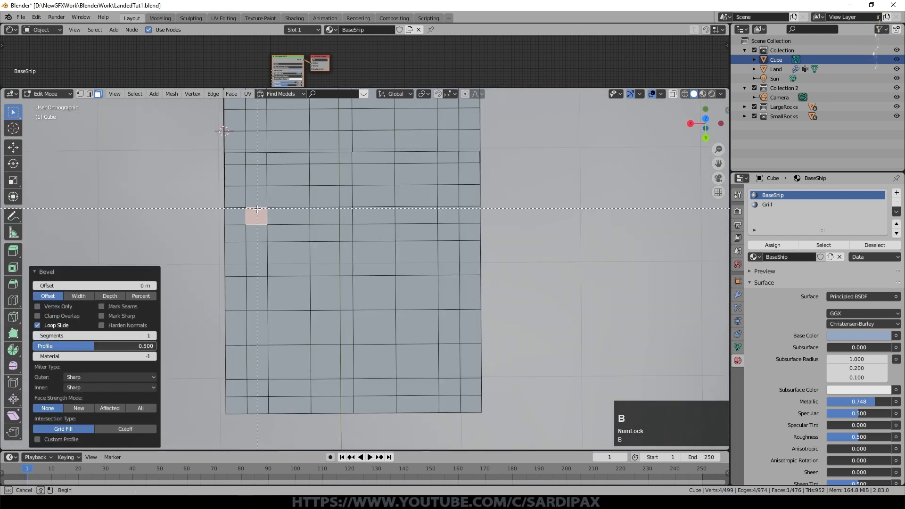
pyautogui.moveTo(255, 210); pyautogui.dragTo(450, 390)
pyautogui.click(767, 205)
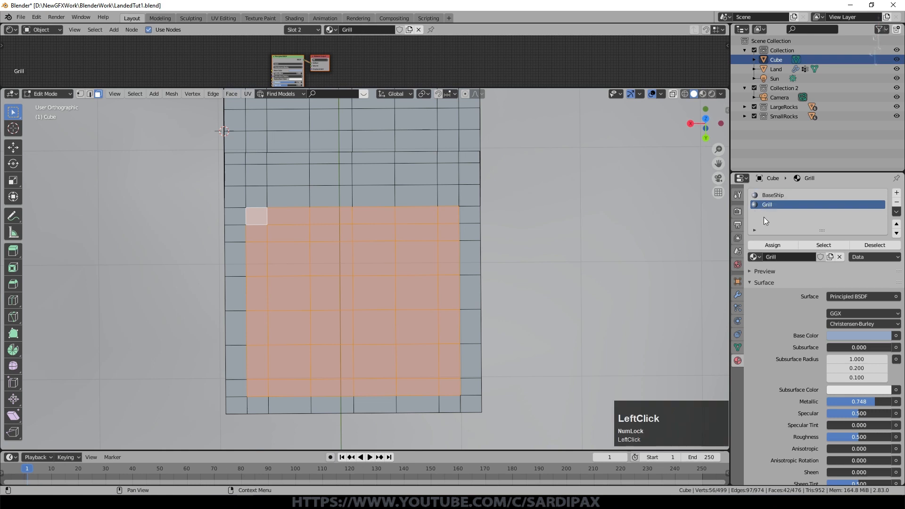
pyautogui.click(770, 245)
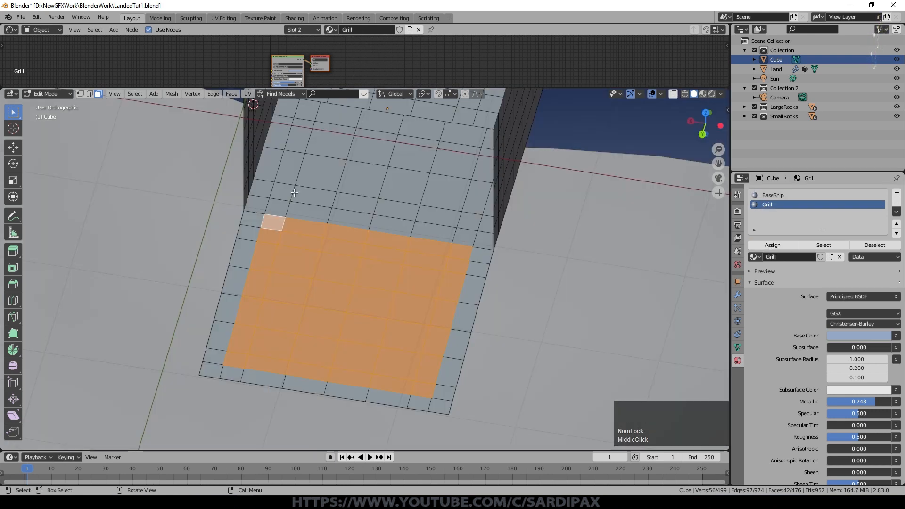
# Select the inner faces of the interior floor within its border, assign Grill to them, and return to Object Mode
pyautogui.press('c')
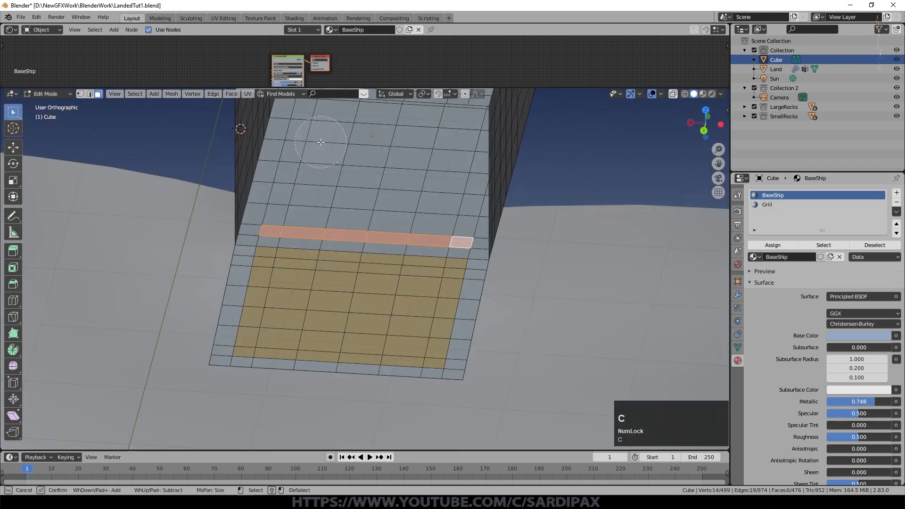
pyautogui.moveTo(306, 139)
pyautogui.mouseDown()
pyautogui.moveTo(422, 147)
pyautogui.moveTo(413, 222)
pyautogui.moveTo(303, 196)
pyautogui.moveTo(335, 200)
pyautogui.mouseUp()
pyautogui.rightClick(335, 200)
pyautogui.moveTo(388, 193); pyautogui.dragTo(390, 172, button='middle')
pyautogui.press('c')
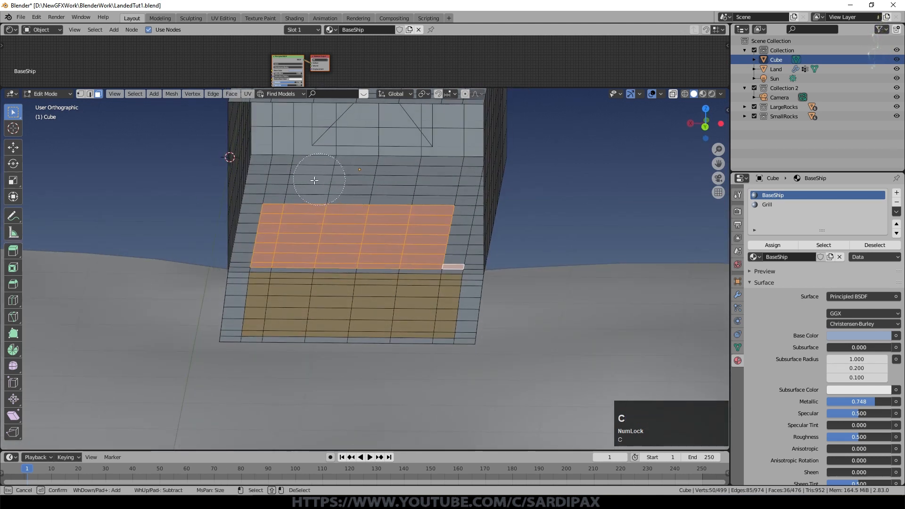
pyautogui.moveTo(302, 184); pyautogui.dragTo(453, 217)
pyautogui.rightClick(453, 217)
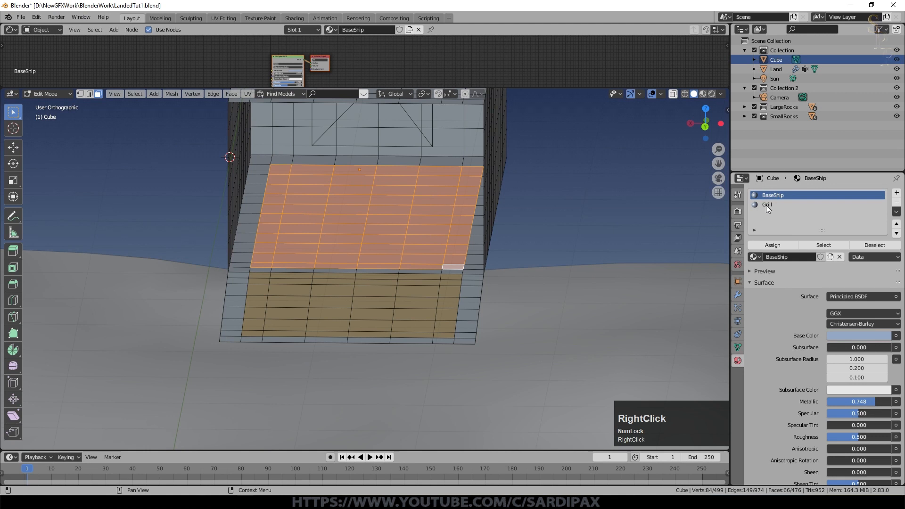
pyautogui.click(766, 205)
pyautogui.click(776, 248)
pyautogui.moveTo(330, 264); pyautogui.dragTo(324, 287, button='middle')
pyautogui.press('Tab')
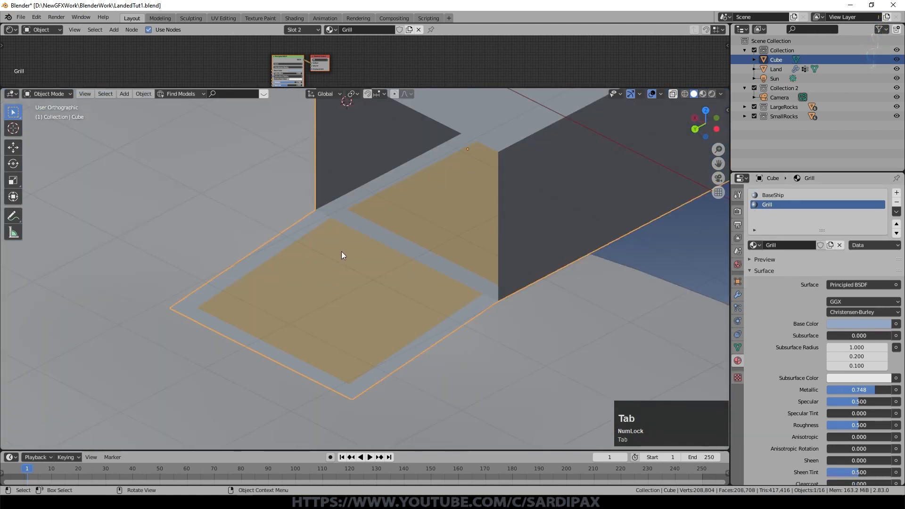
# Clear the selection in Edit Mode and circle-select all floor and ramp faces, including their borders
pyautogui.moveTo(341, 250); pyautogui.dragTo(222, 329, button='middle')
pyautogui.click(397, 278)
pyautogui.click(383, 281)
pyautogui.press('Tab')
pyautogui.moveTo(436, 292); pyautogui.dragTo(404, 256, button='middle')
pyautogui.hotkey('alt', 'a')
pyautogui.scroll(1, 352, 239)
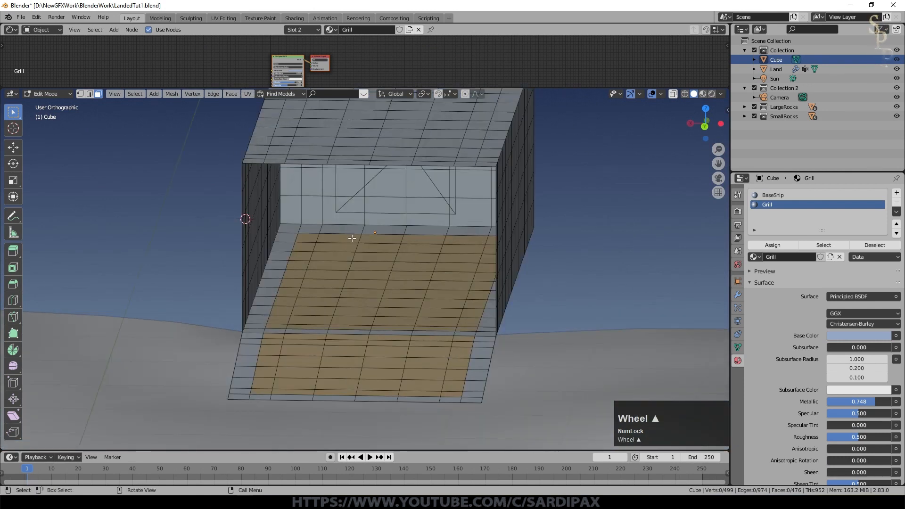
pyautogui.press('c')
pyautogui.moveTo(321, 248)
pyautogui.mouseDown()
pyautogui.moveTo(464, 257)
pyautogui.moveTo(405, 316)
pyautogui.moveTo(278, 306)
pyautogui.moveTo(283, 366)
pyautogui.mouseUp()
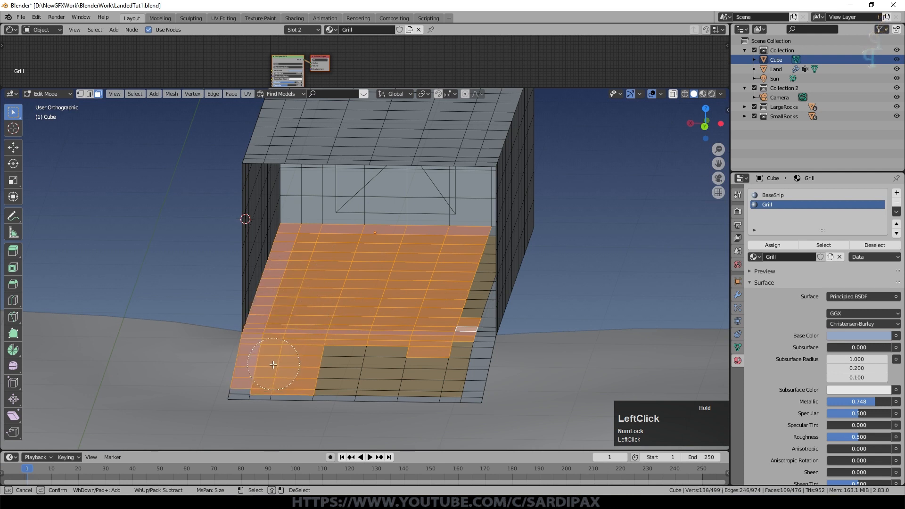
# Apply All Transforms to the Cube in Object Mode
pyautogui.press('Tab')
pyautogui.hotkey('ctrl', 'a')
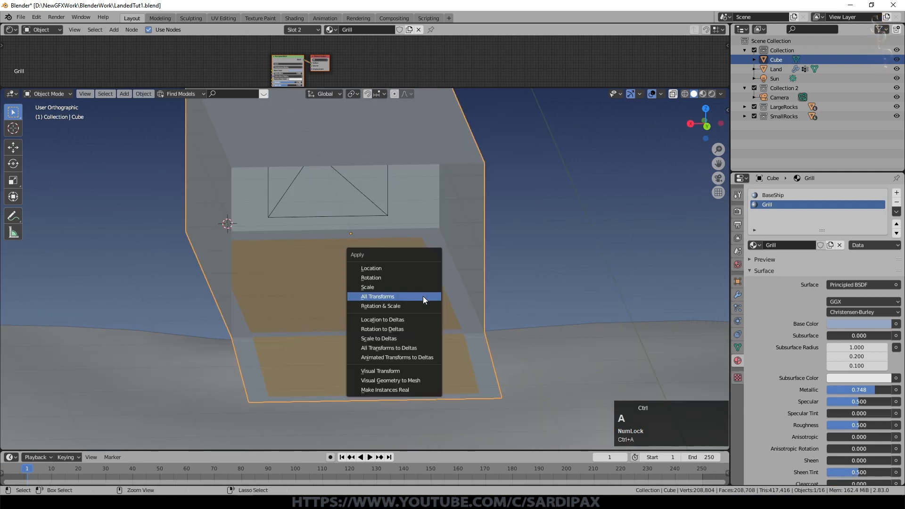
pyautogui.click(423, 296)
pyautogui.press('Tab')
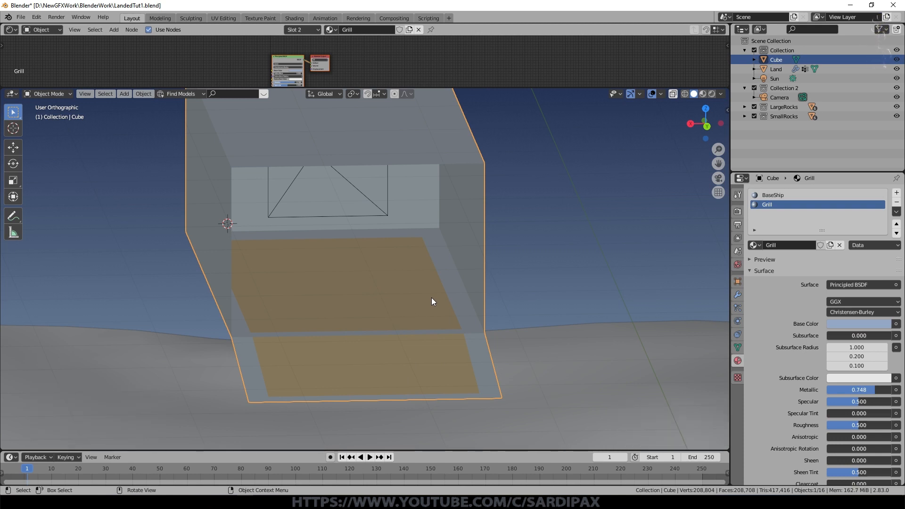
# Unwrap the selected floor and ramp faces with the standard Unwrap method
pyautogui.press('Tab')
pyautogui.moveTo(444, 291); pyautogui.dragTo(426, 293, button='middle')
pyautogui.press('u')
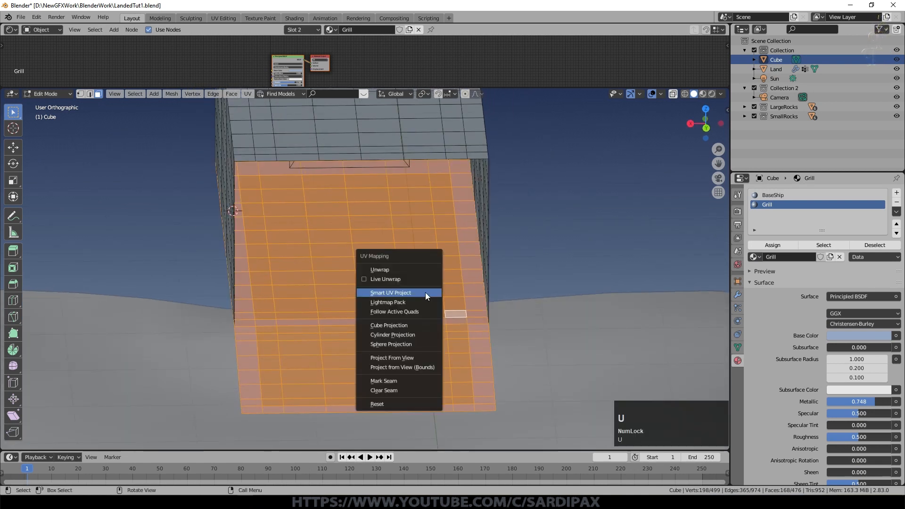
pyautogui.click(421, 282)
# Split the 3D viewport vertically and turn the new area into a UV Editor
pyautogui.moveTo(729, 89); pyautogui.dragTo(459, 94)
pyautogui.click(470, 93)
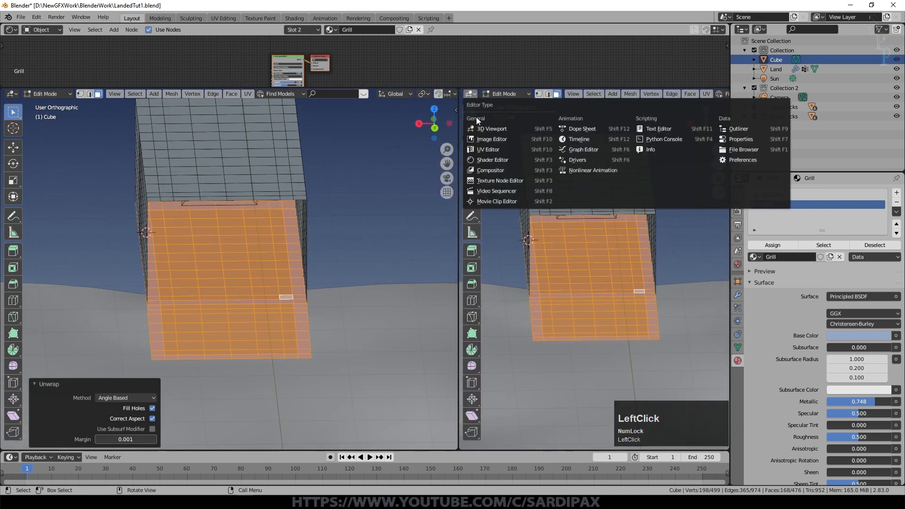
pyautogui.click(484, 149)
pyautogui.press('Tab')
pyautogui.press('Tab')
pyautogui.scroll(2, 627, 207)
pyautogui.scroll(-2, 638, 196)
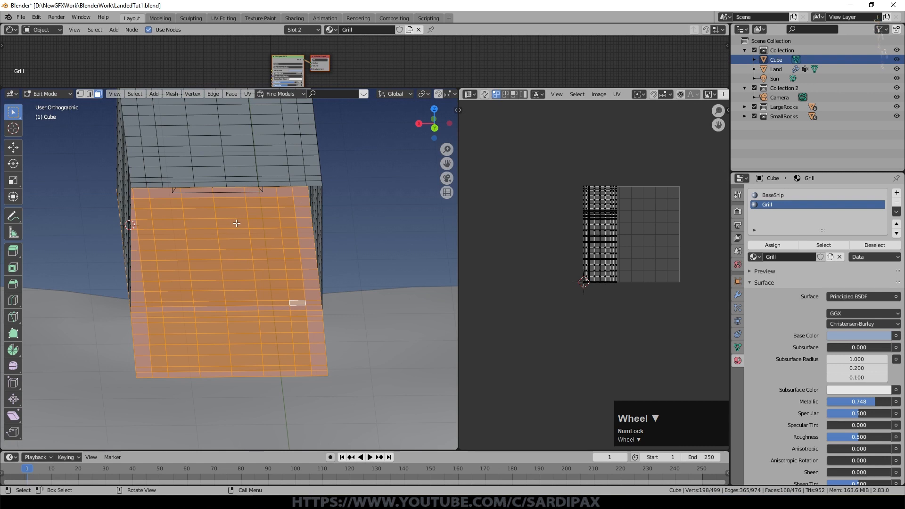
# Select the cube's side walls, ceiling and end wall in a wireframe side view and unwrap them
pyautogui.press('KP_3')
pyautogui.press('z')
pyautogui.click(307, 234)
pyautogui.scroll(-2, 323, 227)
pyautogui.press('a')
pyautogui.press('a')
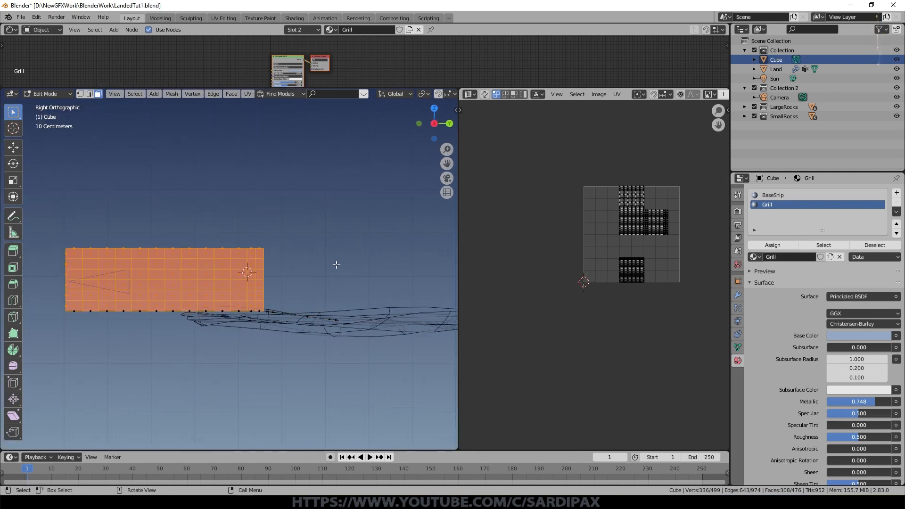
pyautogui.moveTo(338, 265); pyautogui.dragTo(363, 285, button='middle')
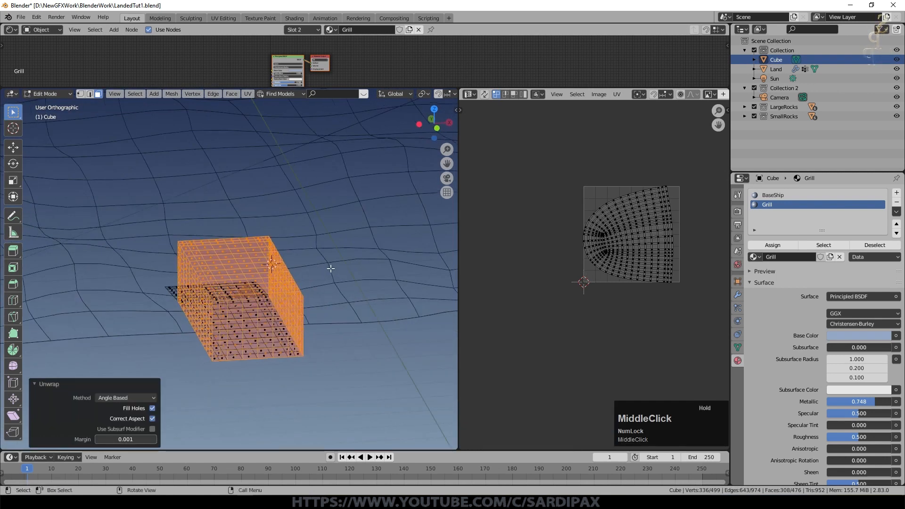
# Return to solid shading, deselect the end wall's faces, and unwrap the side walls and ceiling again
pyautogui.scroll(2, 331, 268)
pyautogui.press('z')
pyautogui.click(397, 267)
pyautogui.press('c')
pyautogui.scroll(1, 240, 326)
pyautogui.moveTo(241, 327)
pyautogui.mouseDown(button='middle')
pyautogui.moveTo(292, 306)
pyautogui.moveTo(217, 348)
pyautogui.mouseUp(button='middle')
pyautogui.rightClick(246, 348)
pyautogui.scroll(-1, 316, 336)
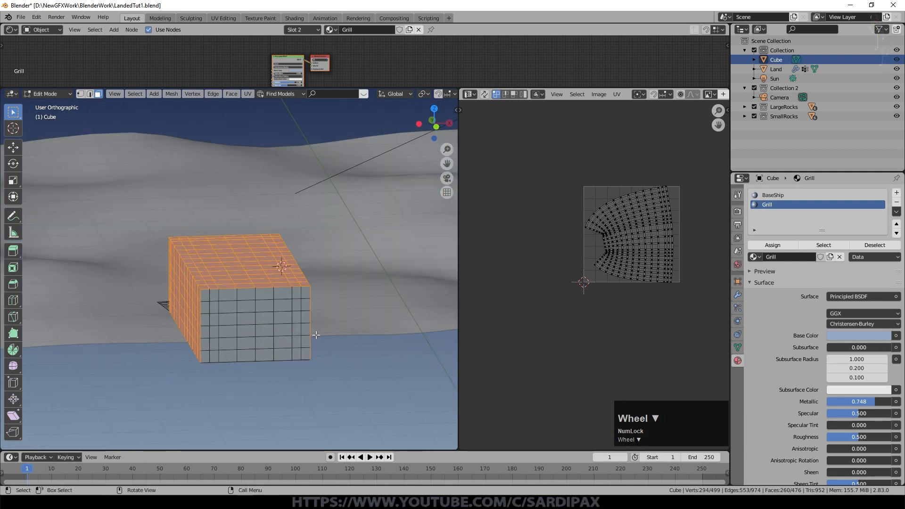
pyautogui.moveTo(294, 287); pyautogui.dragTo(248, 313, button='middle')
pyautogui.press('u')
pyautogui.click(248, 313)
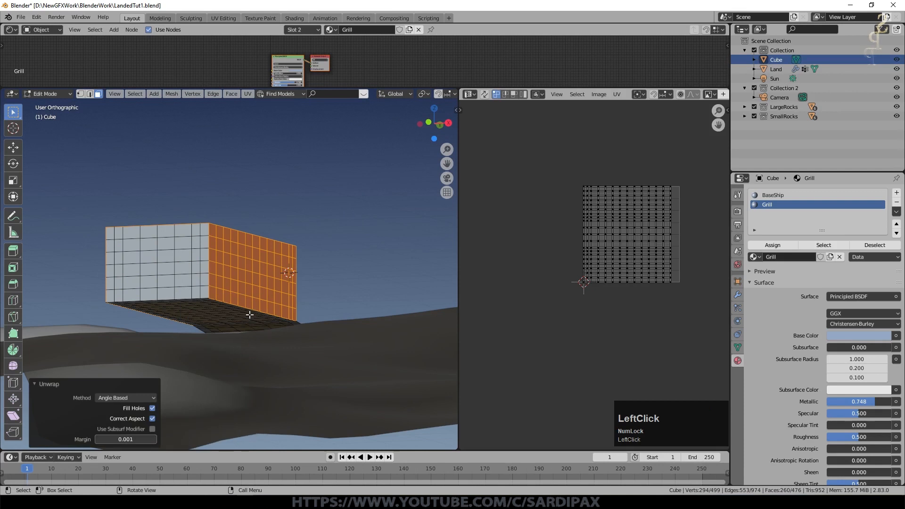
# Return to Object Mode with the camera view, close the UV Editor area, and enlarge the Shader Editor
pyautogui.moveTo(229, 280); pyautogui.dragTo(195, 273, button='middle')
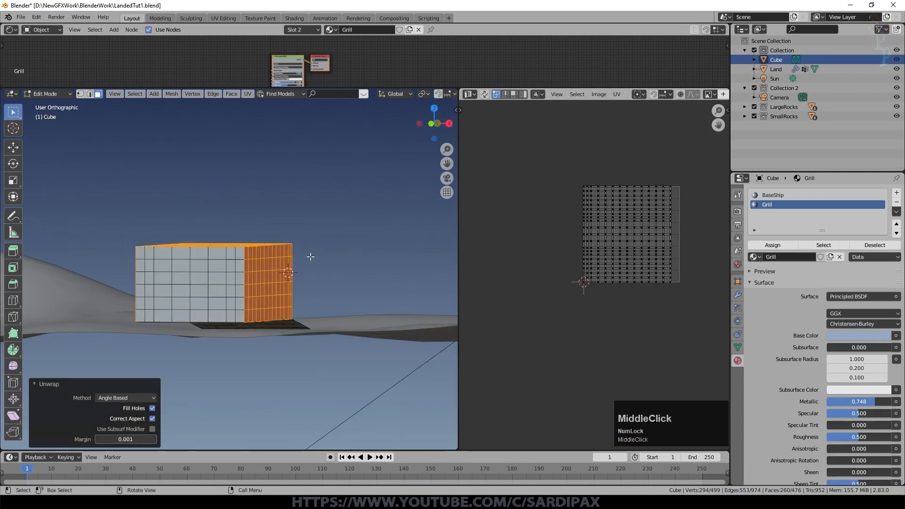
pyautogui.press('Tab')
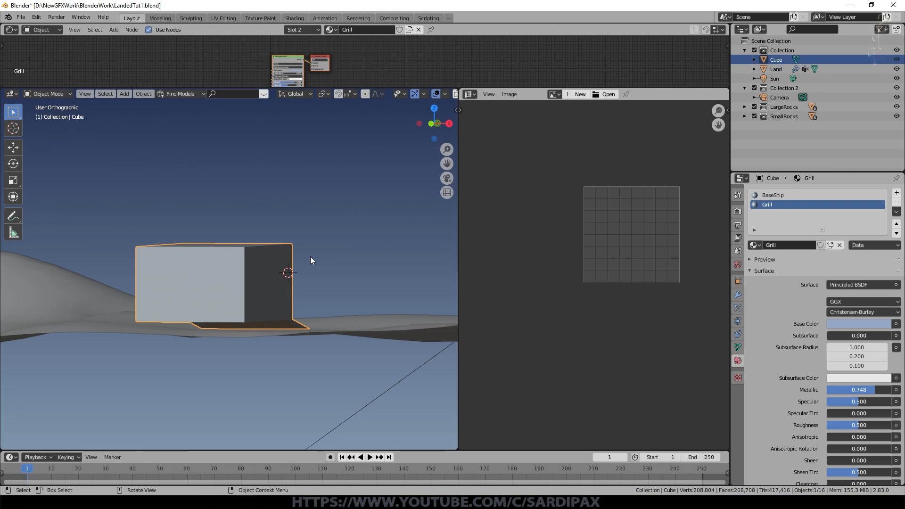
pyautogui.press('KP_0')
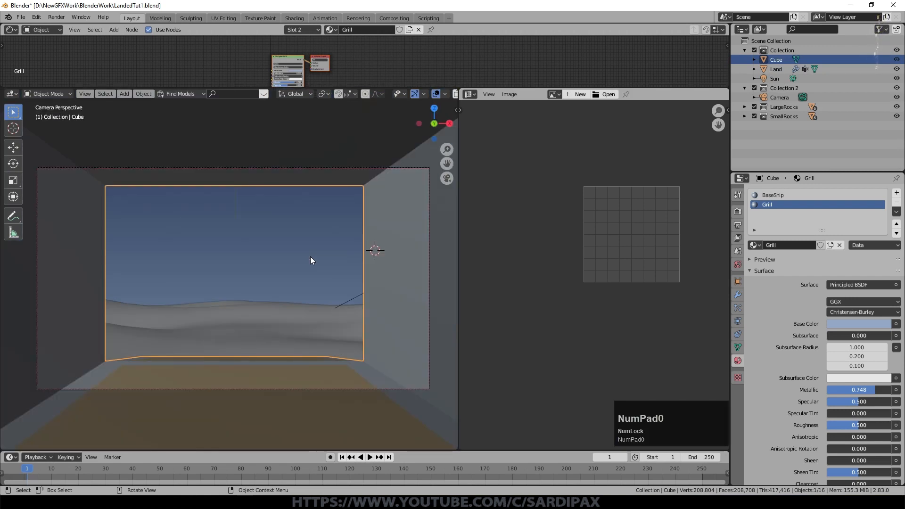
pyautogui.moveTo(310, 257); pyautogui.dragTo(280, 303, button='middle')
pyautogui.scroll(-2, 284, 309)
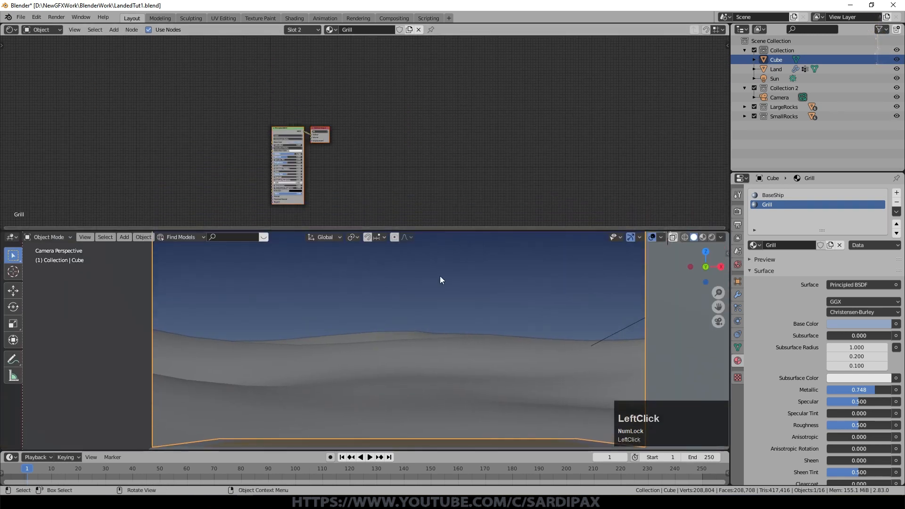
# Frame the grill floor in the camera view with Rendered shading and bring Grill's Principled BSDF node into close view
pyautogui.scroll(1, 430, 336)
pyautogui.keyDown('shift'); pyautogui.moveTo(430, 333); pyautogui.dragTo(425, 419, button='middle'); pyautogui.keyUp('shift')
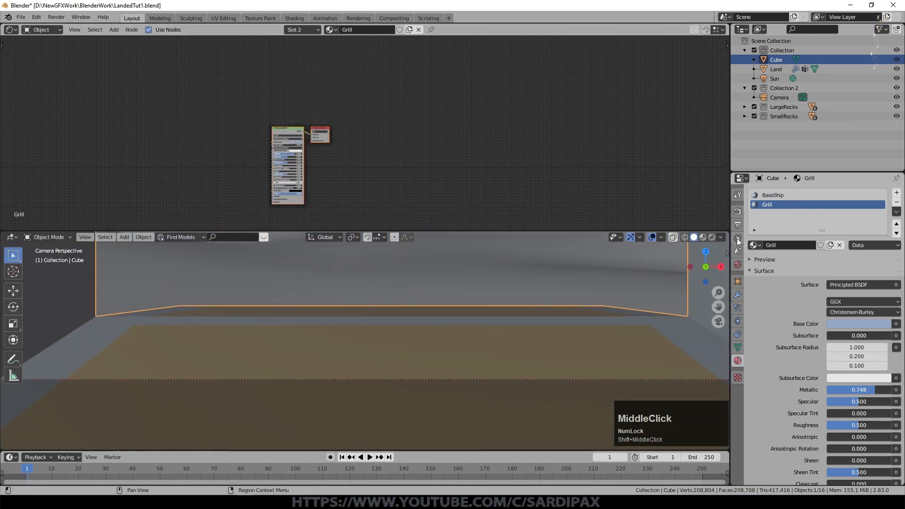
pyautogui.click(712, 237)
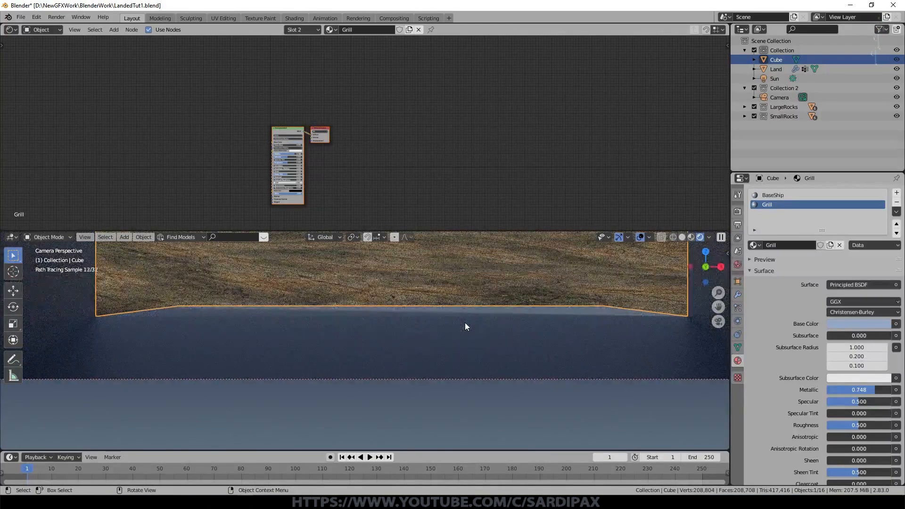
pyautogui.scroll(2, 465, 322)
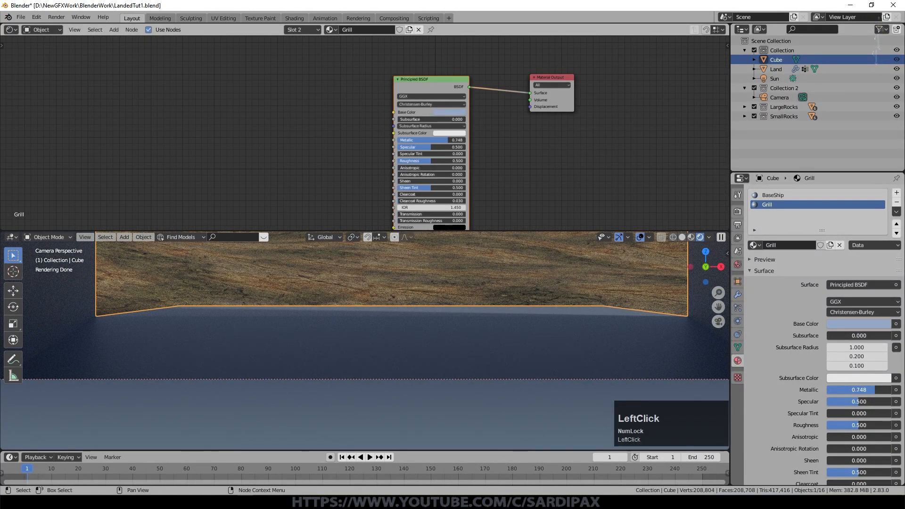
# Add a Wave Texture node to the Grill material and set its scale to 26
pyautogui.click(114, 29)
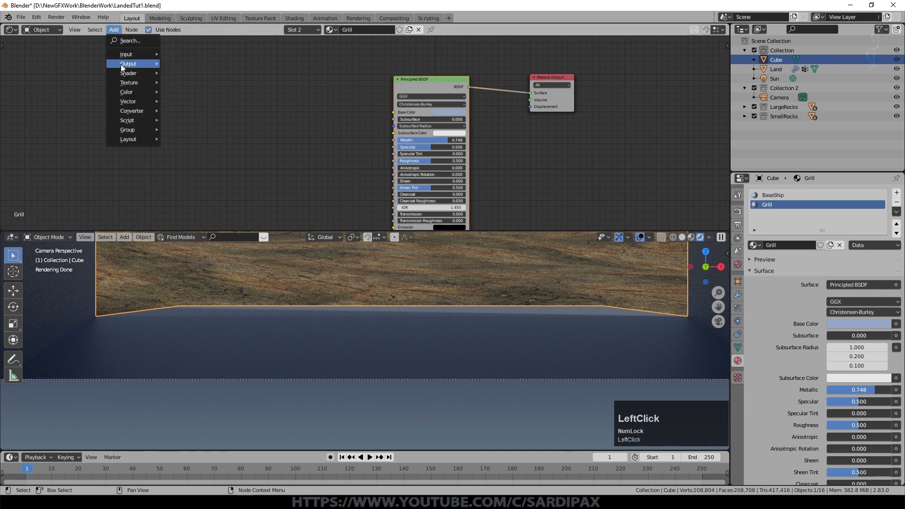
pyautogui.moveTo(126, 84)
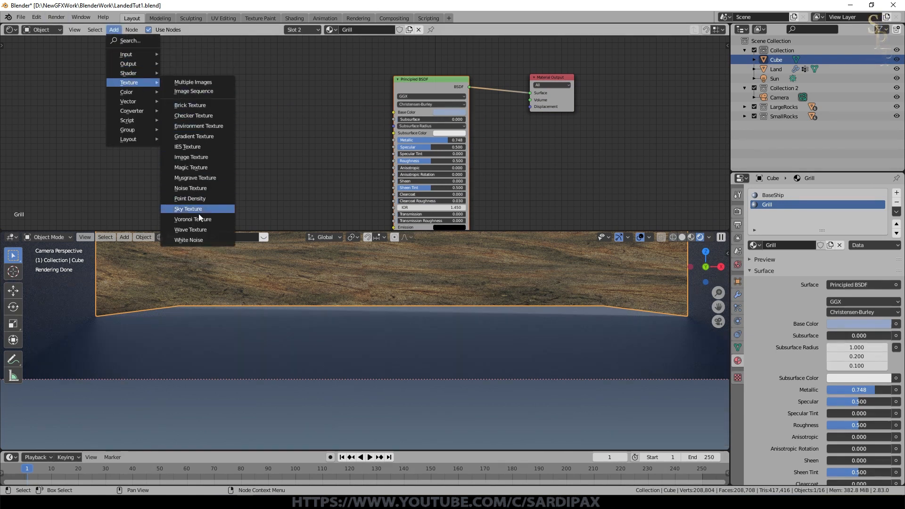
pyautogui.click(200, 230)
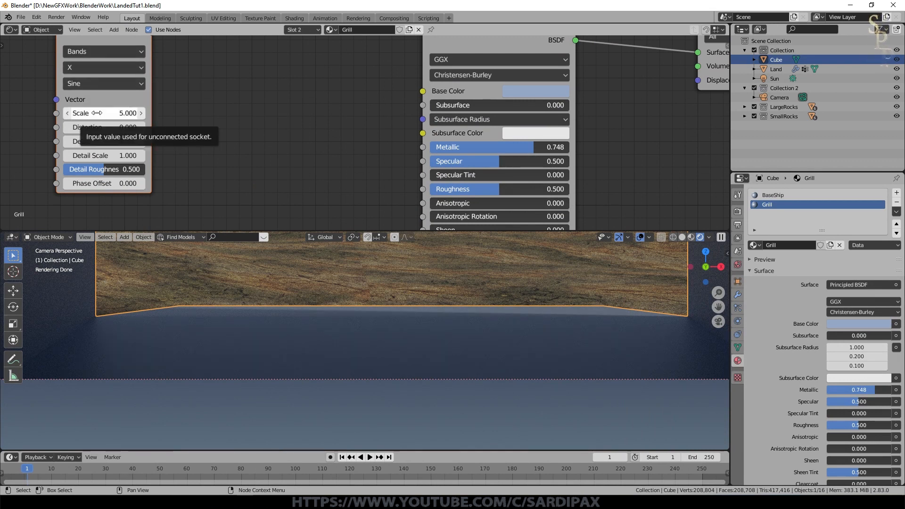
pyautogui.press('KP_6')
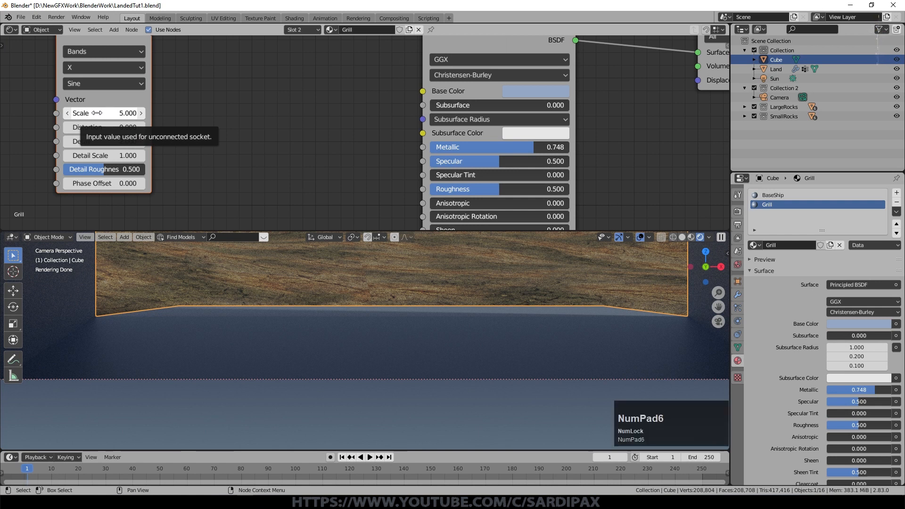
pyautogui.click(97, 114)
pyautogui.write('26')
pyautogui.press('KP_Enter')
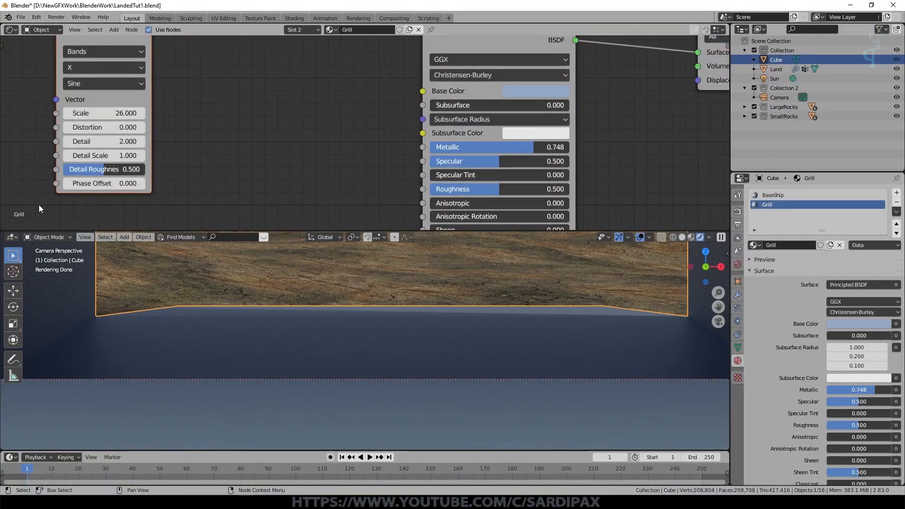
# Duplicate the Wave Texture node below the original, set its band direction to Y and its scale to 75
pyautogui.scroll(-5, 189, 143)
pyautogui.scroll(2, 236, 74)
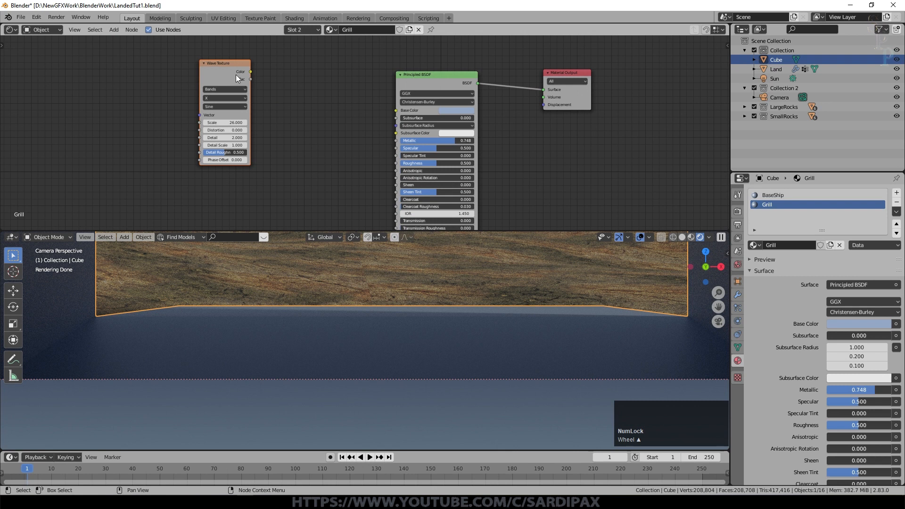
pyautogui.hotkey('shift', 'd')
pyautogui.click(258, 187)
pyautogui.scroll(2, 218, 140)
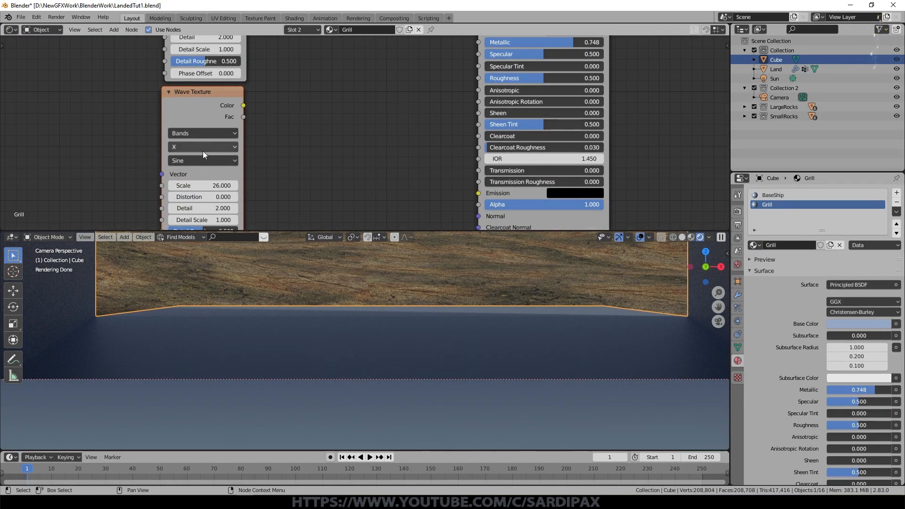
pyautogui.click(201, 147)
pyautogui.click(194, 170)
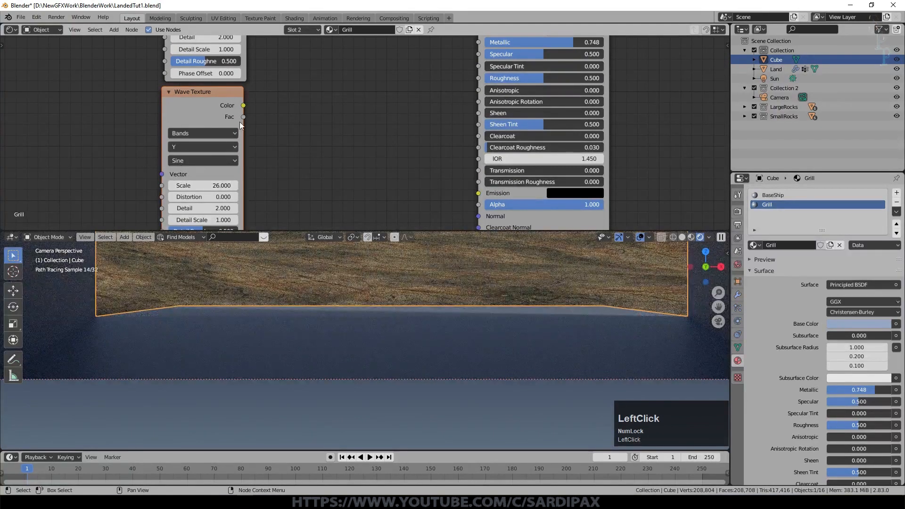
pyautogui.click(214, 185)
pyautogui.write('75')
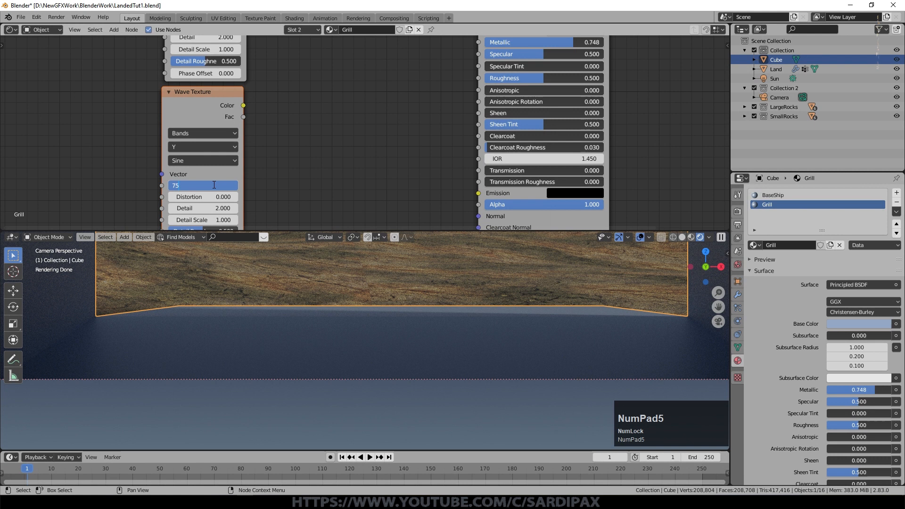
pyautogui.press('Return')
# Add a MixRGB node and link the Fac outputs of the two Wave Textures to its Color1 and Color2
pyautogui.scroll(-3, 316, 151)
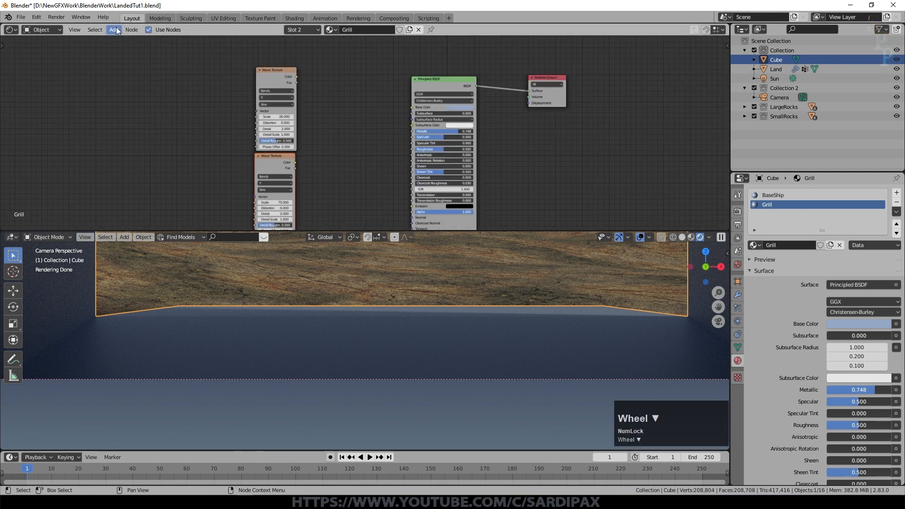
pyautogui.click(115, 30)
pyautogui.click(183, 144)
pyautogui.click(344, 107)
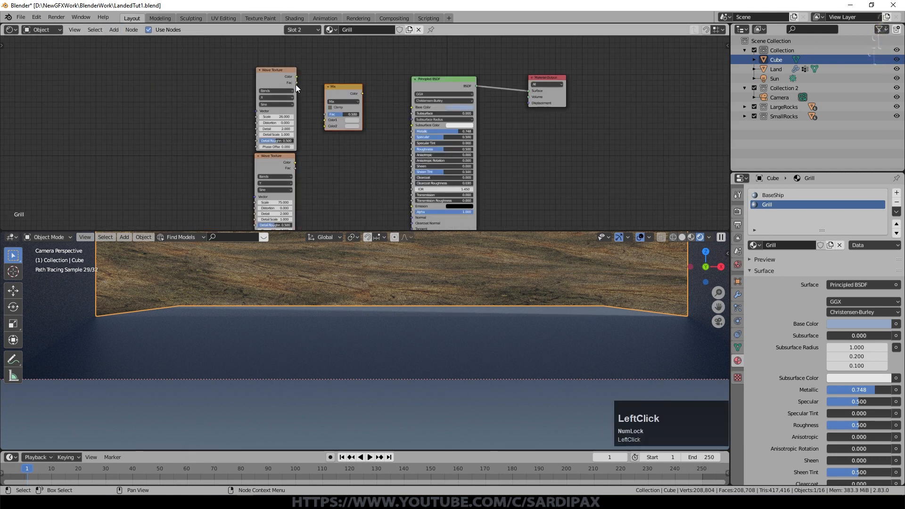
pyautogui.moveTo(296, 83); pyautogui.dragTo(324, 121)
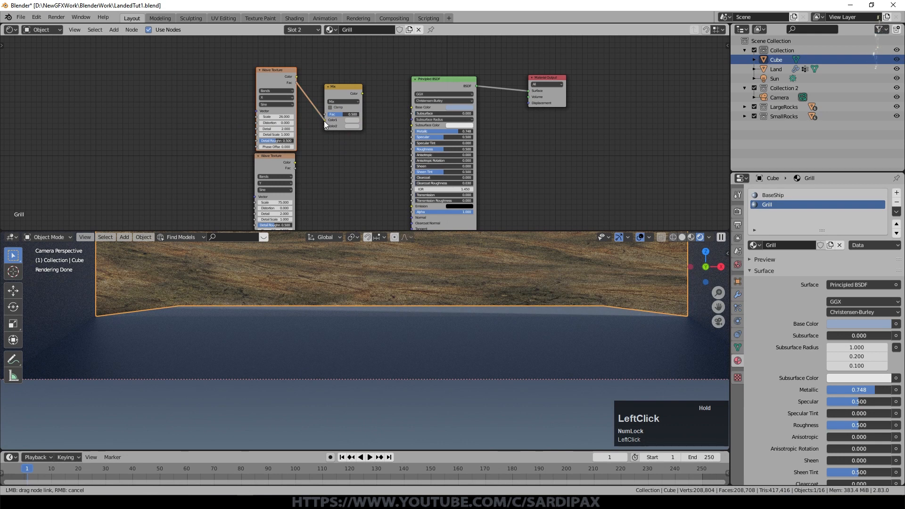
pyautogui.moveTo(295, 168); pyautogui.dragTo(324, 125)
# View the grill floor from above and link the Mix node's Color output to the Principled BSDF's Base Color
pyautogui.scroll(5, 380, 81)
pyautogui.moveTo(380, 81); pyautogui.dragTo(378, 88, button='middle')
pyautogui.scroll(1, 355, 309)
pyautogui.press('KP_0')
pyautogui.keyDown('shift'); pyautogui.moveTo(414, 317); pyautogui.dragTo(461, 434, button='middle'); pyautogui.keyUp('shift')
pyautogui.keyDown('shift'); pyautogui.scroll(1, 461, 434); pyautogui.keyUp('shift')
pyautogui.moveTo(360, 78); pyautogui.dragTo(433, 99)
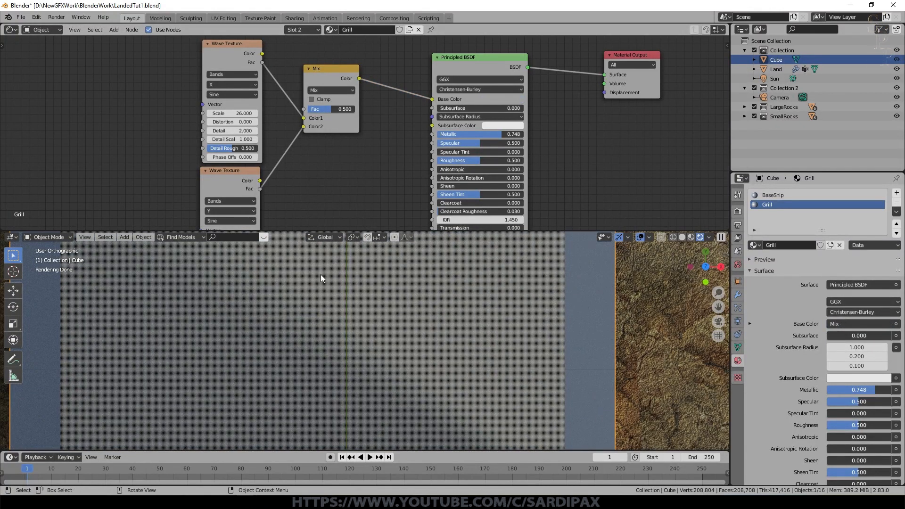
# Insert a Math node between the Mix and Principled BSDF nodes and set its operation to Multiply
pyautogui.click(113, 29)
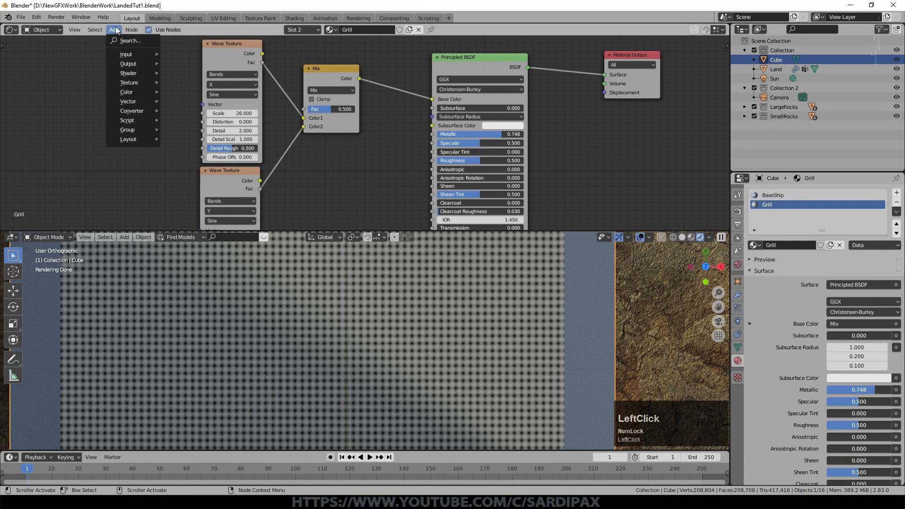
pyautogui.moveTo(162, 113)
pyautogui.click(186, 183)
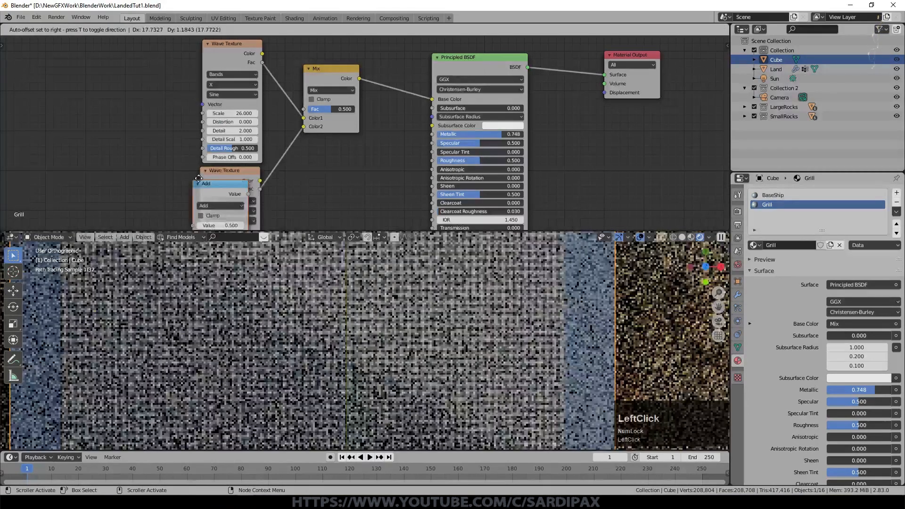
pyautogui.click(412, 84)
pyautogui.click(407, 93)
pyautogui.click(417, 141)
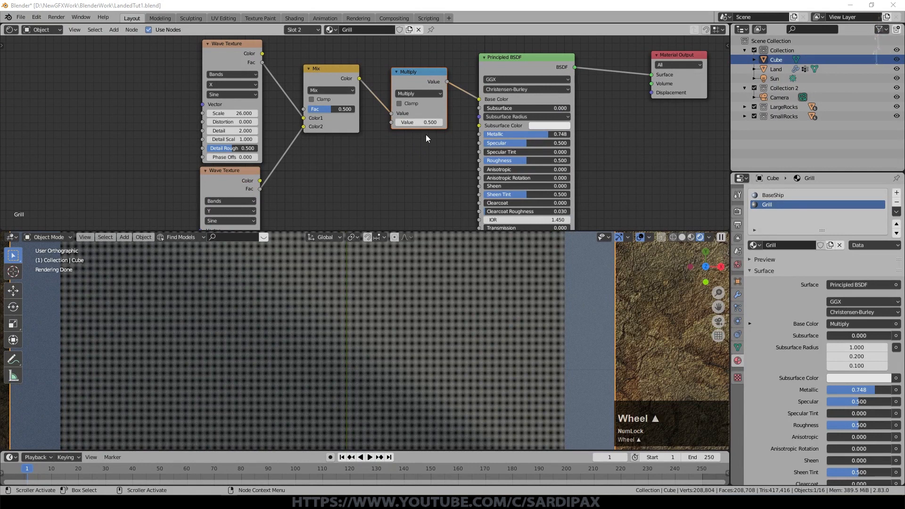
# Make room after the Multiply node and insert a ColorRamp with B-Spline interpolation before the Principled BSDF
pyautogui.moveTo(426, 135); pyautogui.dragTo(225, 142, button='middle')
pyautogui.moveTo(490, 66); pyautogui.dragTo(604, 62)
pyautogui.moveTo(318, 75); pyautogui.dragTo(445, 71)
pyautogui.click(113, 29)
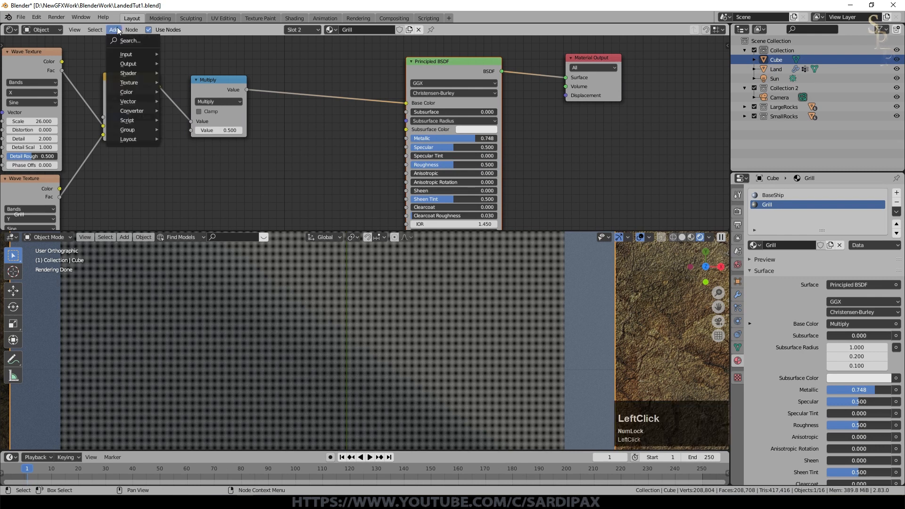
pyautogui.moveTo(144, 113)
pyautogui.click(187, 131)
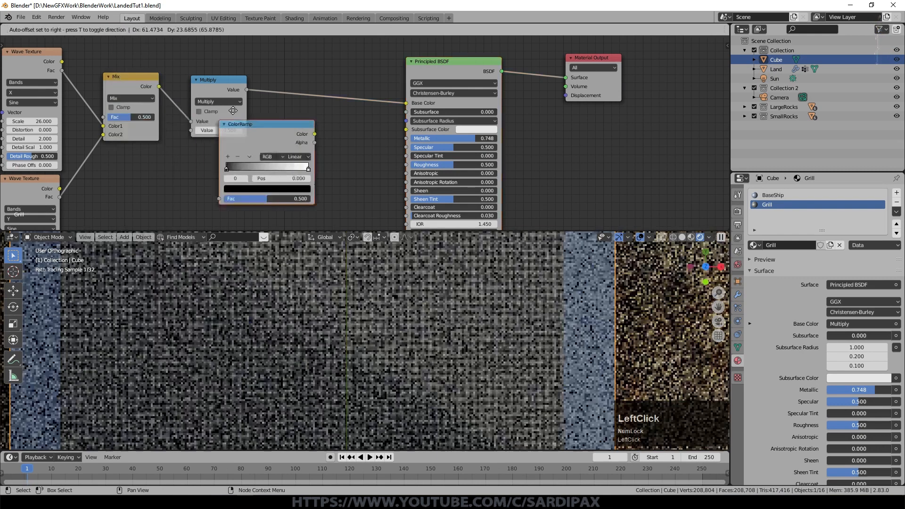
pyautogui.click(340, 90)
pyautogui.click(359, 106)
pyautogui.click(370, 150)
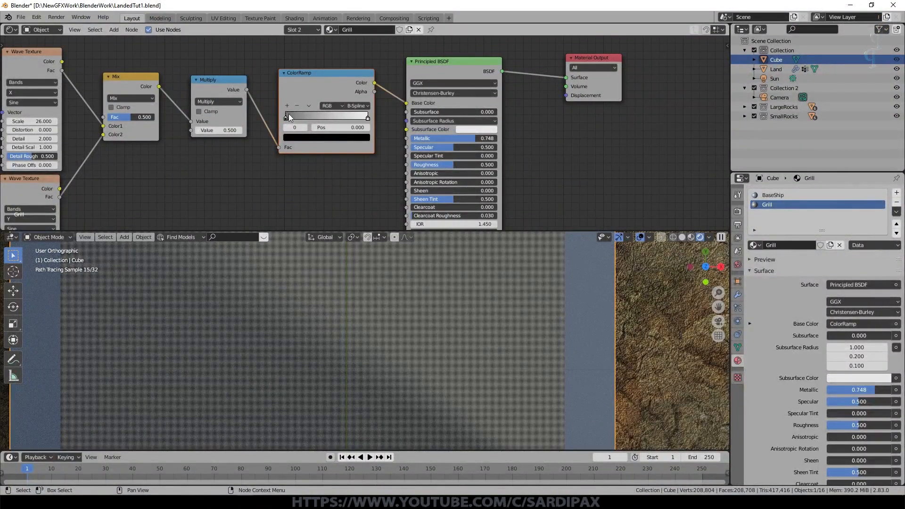
# Flip the color ramp and move its black stop close to the white stop
pyautogui.click(310, 106)
pyautogui.click(314, 115)
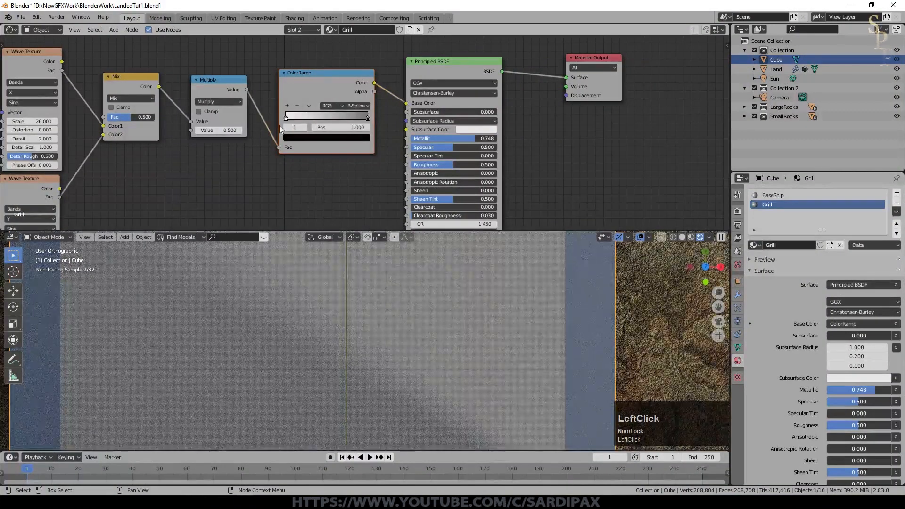
pyautogui.moveTo(367, 119); pyautogui.dragTo(297, 118)
# Spread the shader nodes apart and disconnect the ColorRamp from the Principled BSDF's Base Color
pyautogui.scroll(-4, 349, 136)
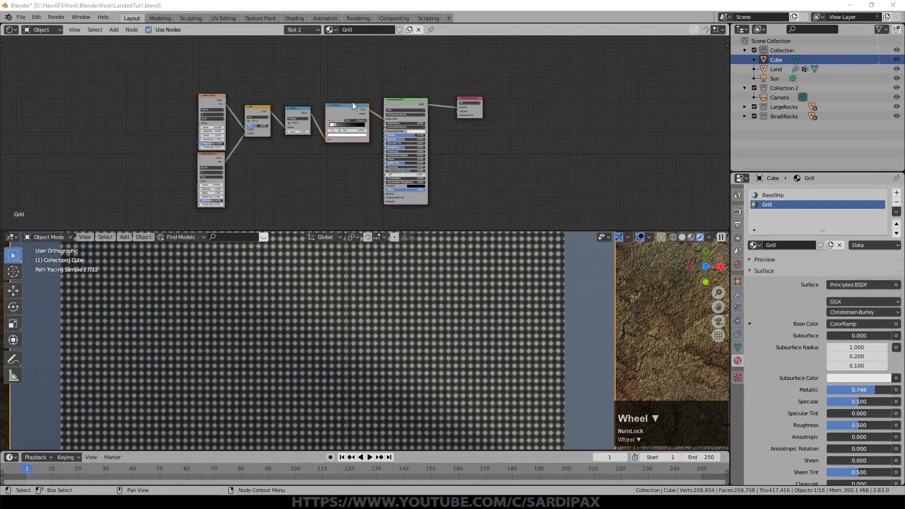
pyautogui.moveTo(475, 100); pyautogui.dragTo(537, 80)
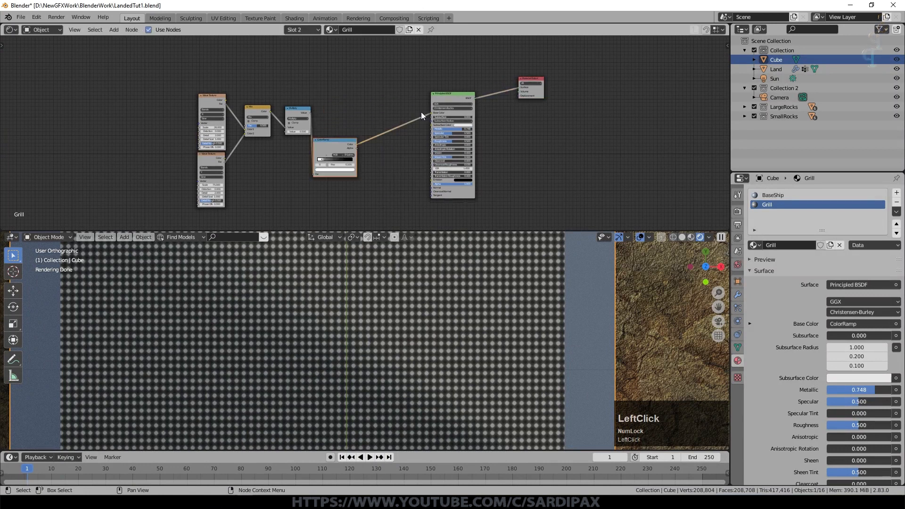
pyautogui.moveTo(429, 113); pyautogui.dragTo(408, 118)
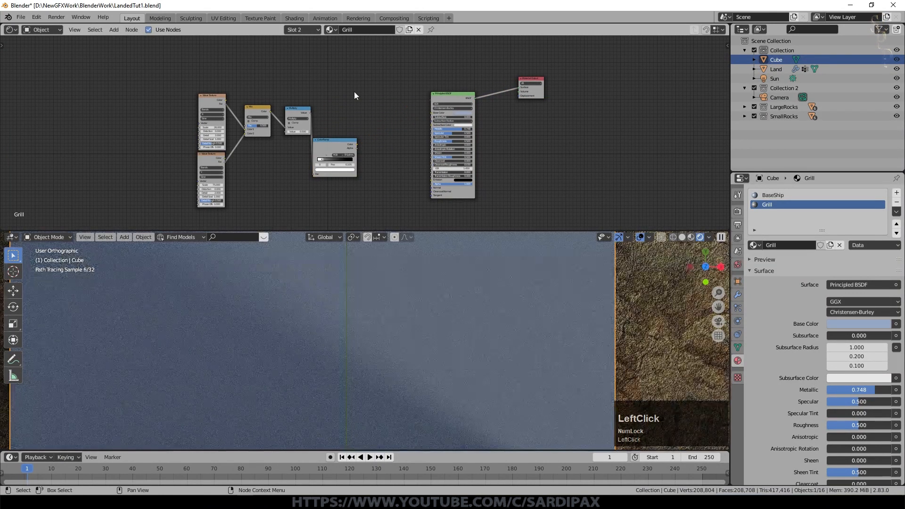
# Add a Bump node, feeding the ColorRamp's Color into its Height and its Normal output into the Principled BSDF's Normal
pyautogui.scroll(2, 426, 92)
pyautogui.click(113, 31)
pyautogui.moveTo(132, 101)
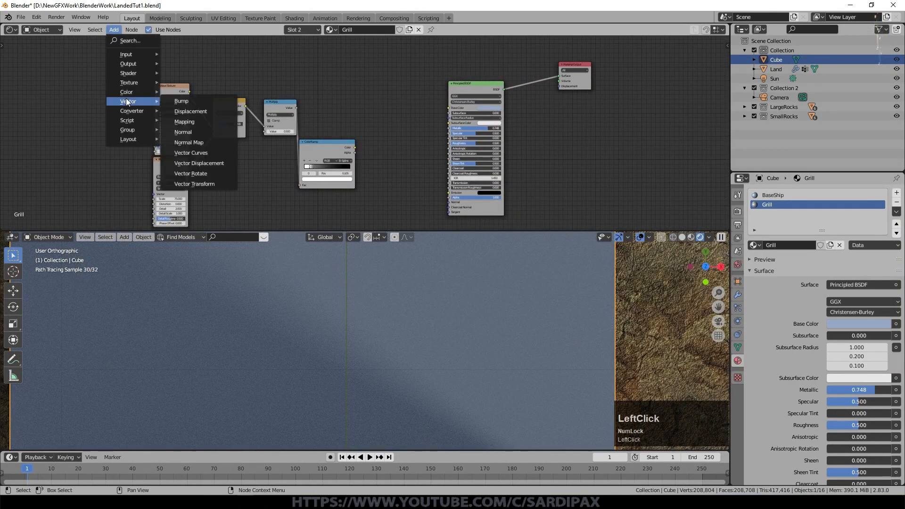
pyautogui.click(200, 100)
pyautogui.click(370, 142)
pyautogui.scroll(3, 375, 136)
pyautogui.moveTo(362, 136); pyautogui.dragTo(402, 213)
pyautogui.moveTo(509, 174); pyautogui.dragTo(432, 118, button='middle')
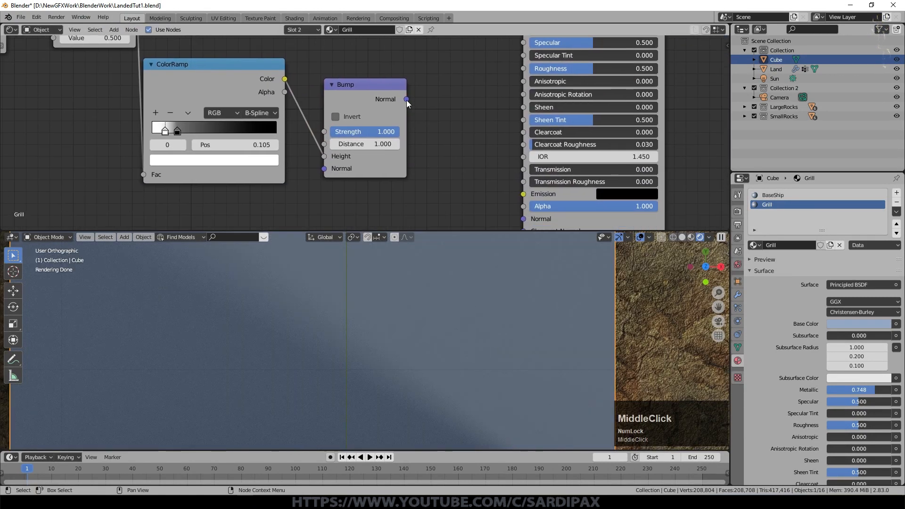
pyautogui.moveTo(407, 99); pyautogui.dragTo(460, 116)
pyautogui.moveTo(485, 153); pyautogui.dragTo(520, 219)
# Set the ColorRamp's black stop to position 0.205 and the Bump strength to 0.658
pyautogui.scroll(-2, 427, 167)
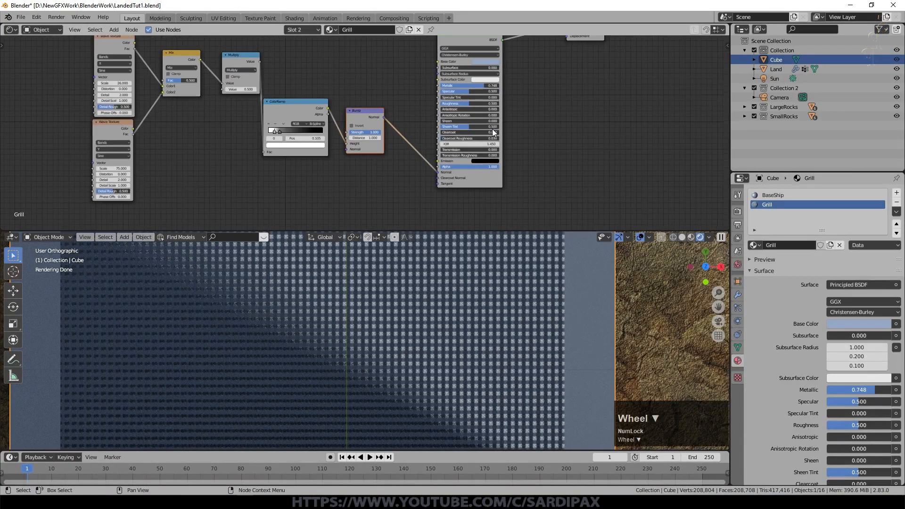
pyautogui.moveTo(492, 129); pyautogui.dragTo(421, 168, button='middle')
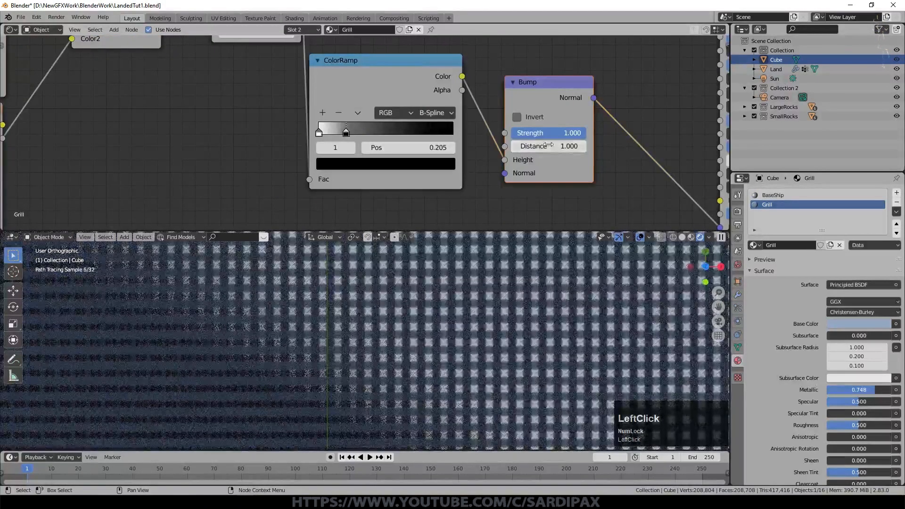
pyautogui.moveTo(566, 133); pyautogui.dragTo(546, 133)
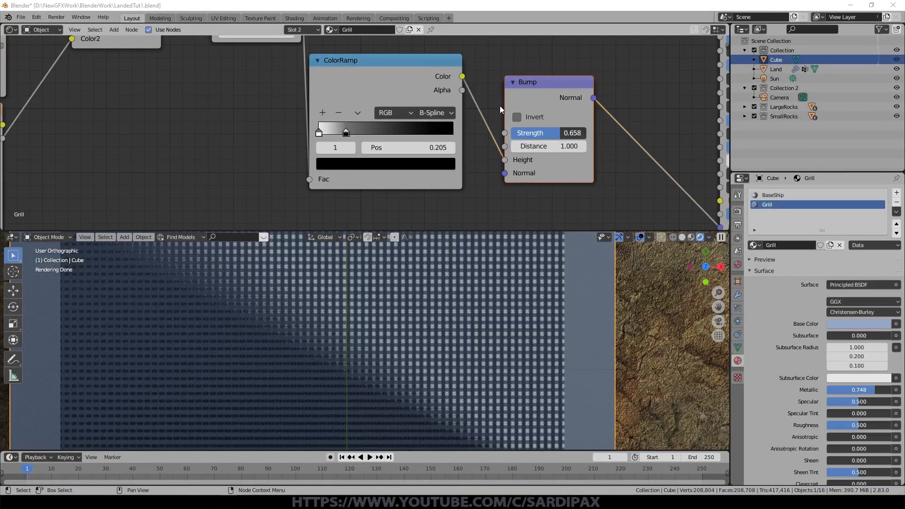
# Change the Mix node's blending mode to Darken with a Fac of 1.000
pyautogui.scroll(1, 435, 319)
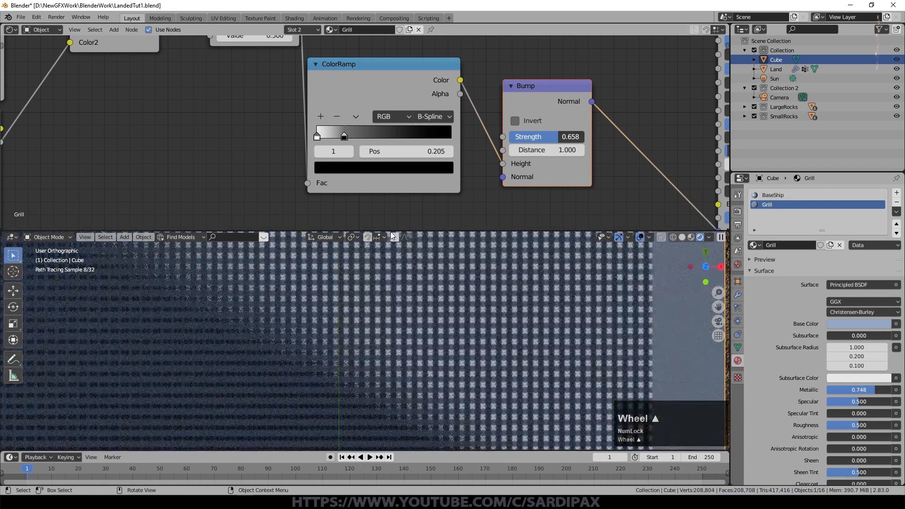
pyautogui.scroll(-4, 392, 207)
pyautogui.moveTo(358, 179); pyautogui.dragTo(392, 202, button='middle')
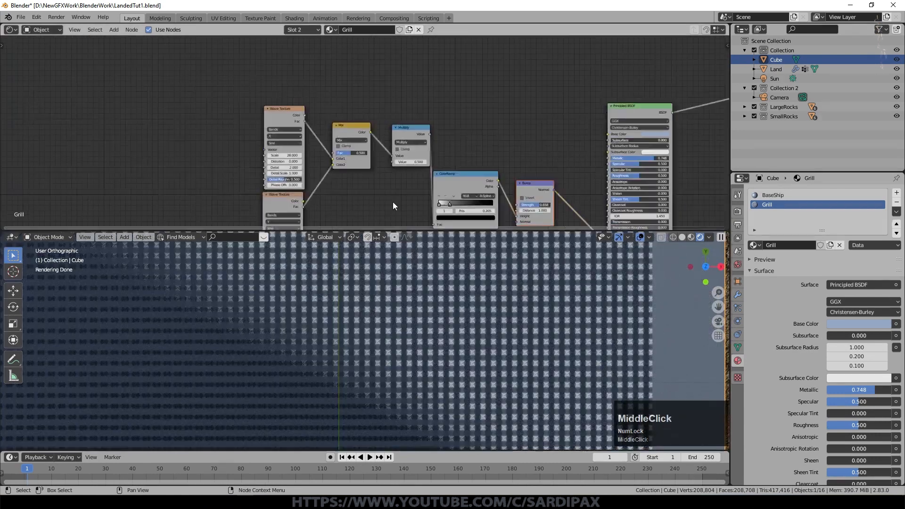
pyautogui.scroll(4, 384, 196)
pyautogui.click(310, 114)
pyautogui.click(333, 149)
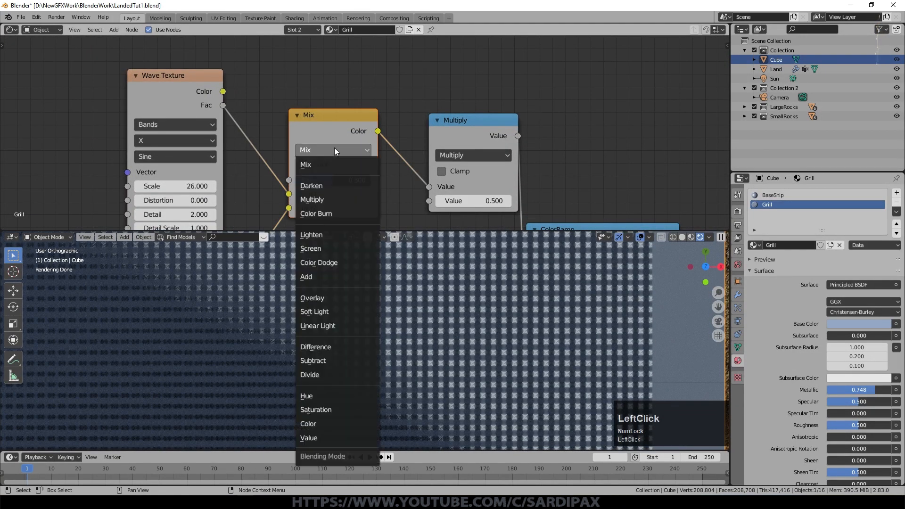
pyautogui.click(332, 185)
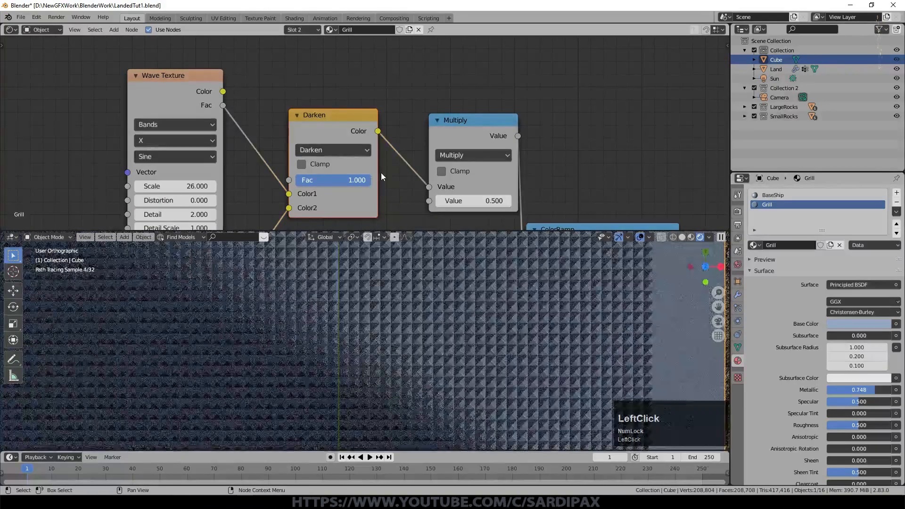
# Move the ColorRamp's white stop to position 0.455, with the black stop just beyond it
pyautogui.moveTo(381, 173); pyautogui.dragTo(262, 42, button='middle')
pyautogui.moveTo(455, 173); pyautogui.dragTo(491, 173)
pyautogui.click(475, 172)
pyautogui.moveTo(130, 138); pyautogui.dragTo(312, 101, button='middle')
pyautogui.scroll(1, 312, 101)
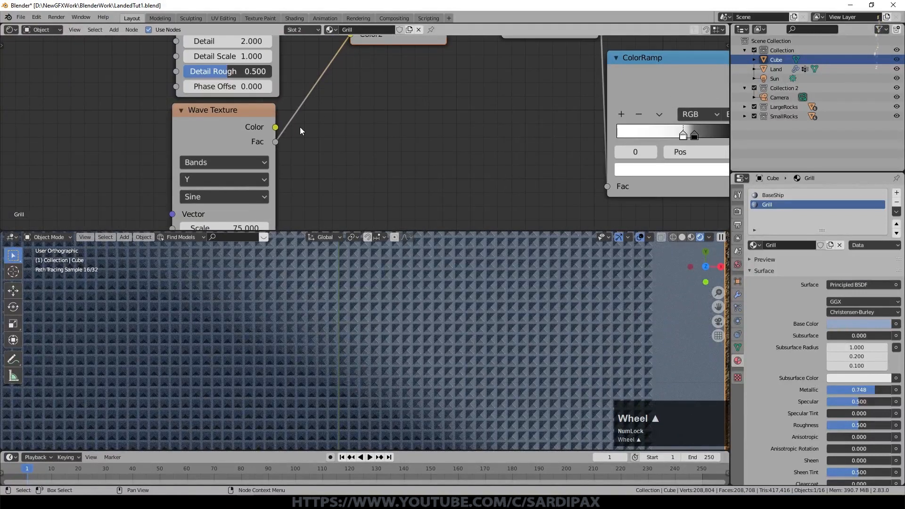
pyautogui.scroll(-3, 301, 126)
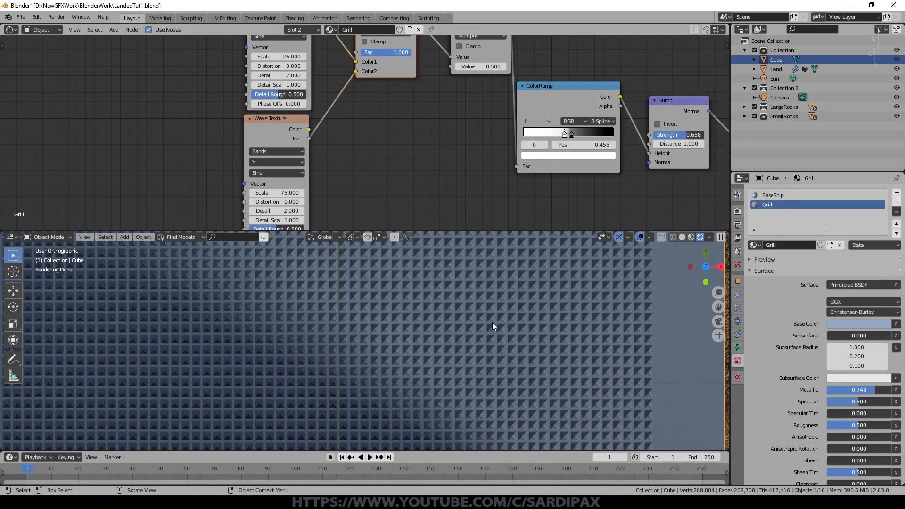
# Add a Noise Texture node in the empty area above the Multiply node of the Grill material
pyautogui.moveTo(579, 174); pyautogui.dragTo(446, 216, button='middle')
pyautogui.scroll(1, 459, 299)
pyautogui.scroll(-4, 459, 298)
pyautogui.scroll(1, 467, 283)
pyautogui.moveTo(584, 115); pyautogui.dragTo(516, 281, button='middle')
pyautogui.click(114, 29)
pyautogui.scroll(1, 127, 61)
pyautogui.moveTo(131, 82)
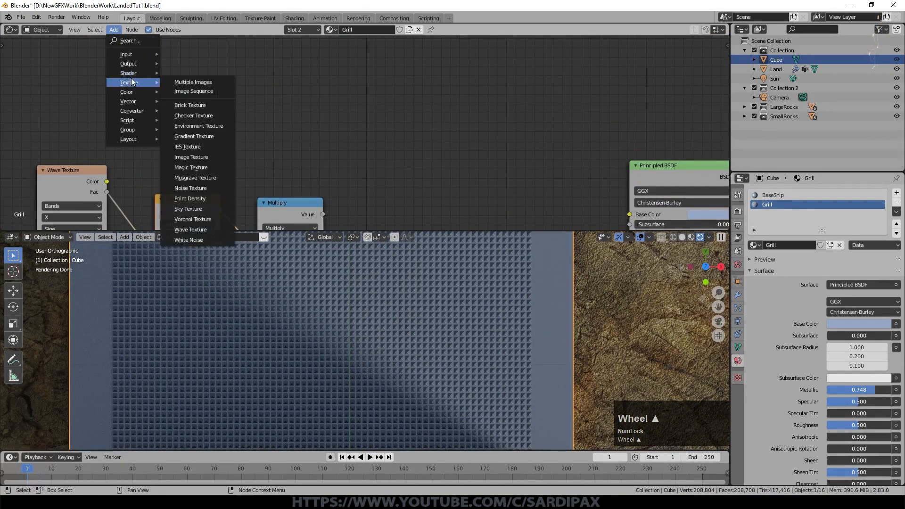
pyautogui.click(198, 188)
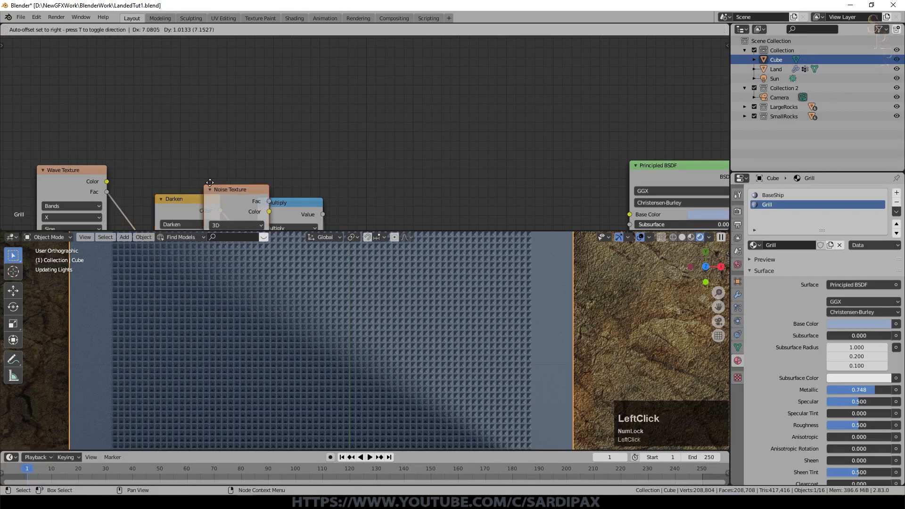
pyautogui.click(373, 76)
# Add a ColorRamp node beside the Noise Texture and feed the noise's Fac output into its Fac input
pyautogui.click(114, 30)
pyautogui.moveTo(135, 110)
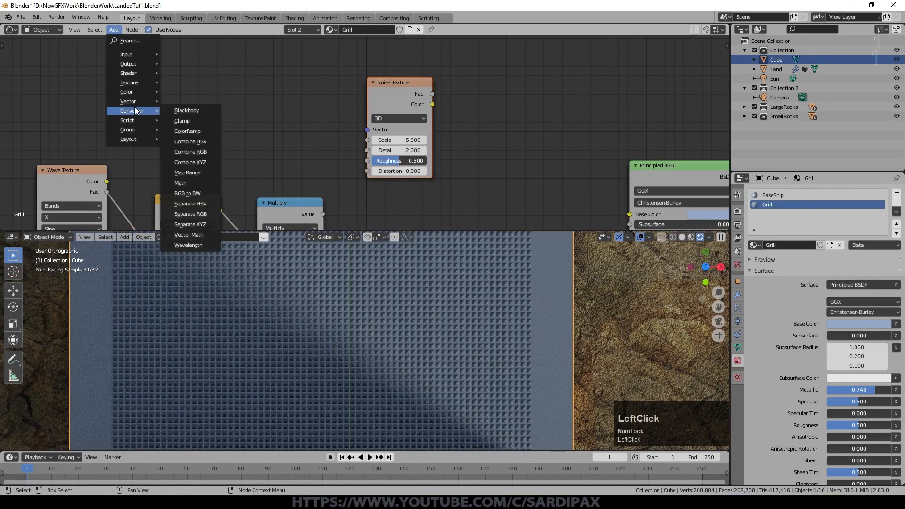
pyautogui.click(187, 131)
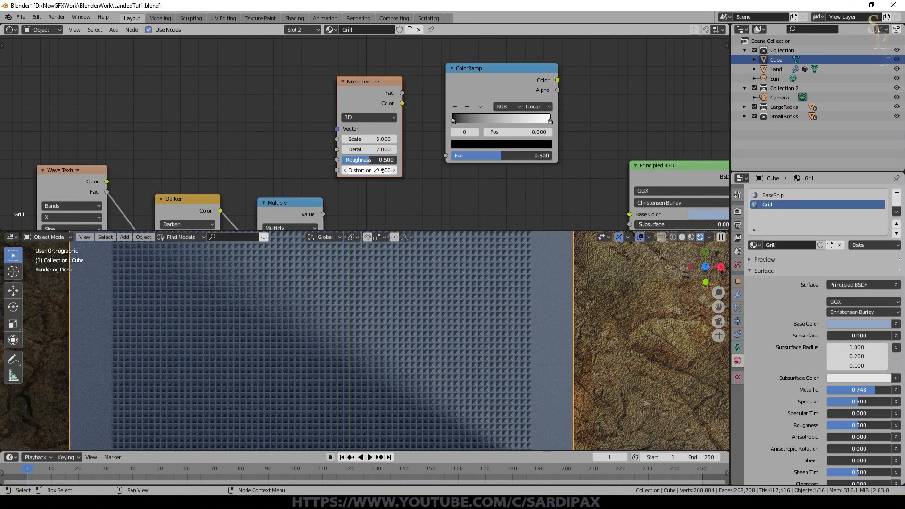
pyautogui.moveTo(402, 93); pyautogui.dragTo(421, 89)
pyautogui.moveTo(447, 144); pyautogui.dragTo(448, 155)
# Recolour the new ColorRamp's black stop to rusty brown and move it to position 0.400
pyautogui.click(453, 119)
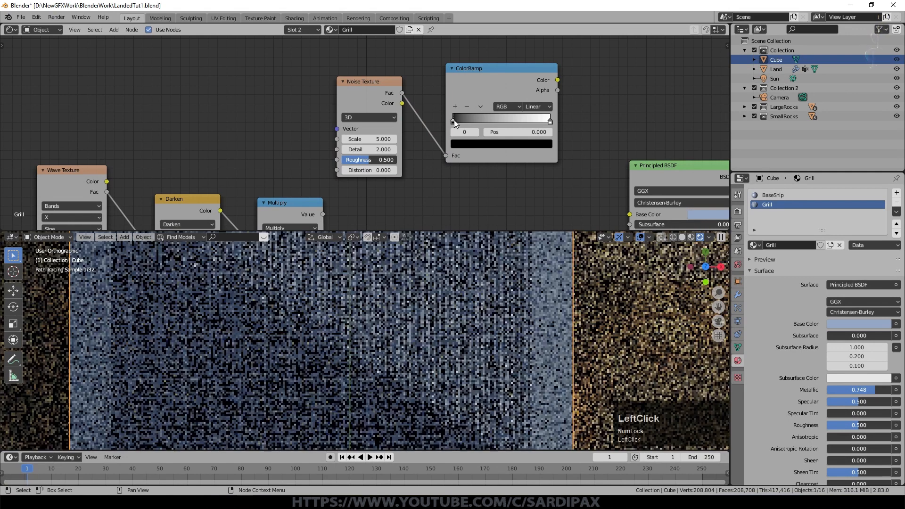
pyautogui.click(484, 145)
pyautogui.click(531, 190)
pyautogui.moveTo(486, 195); pyautogui.dragTo(479, 205)
pyautogui.click(482, 202)
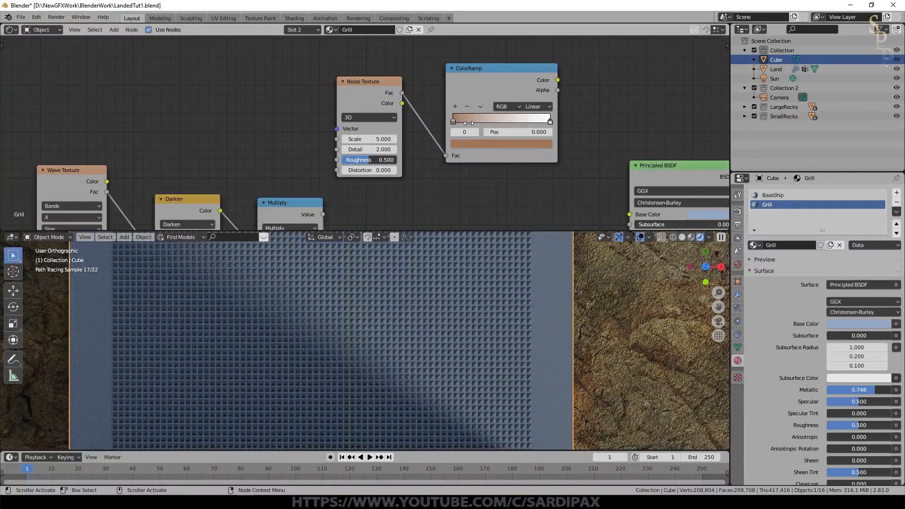
pyautogui.moveTo(452, 122); pyautogui.dragTo(490, 121)
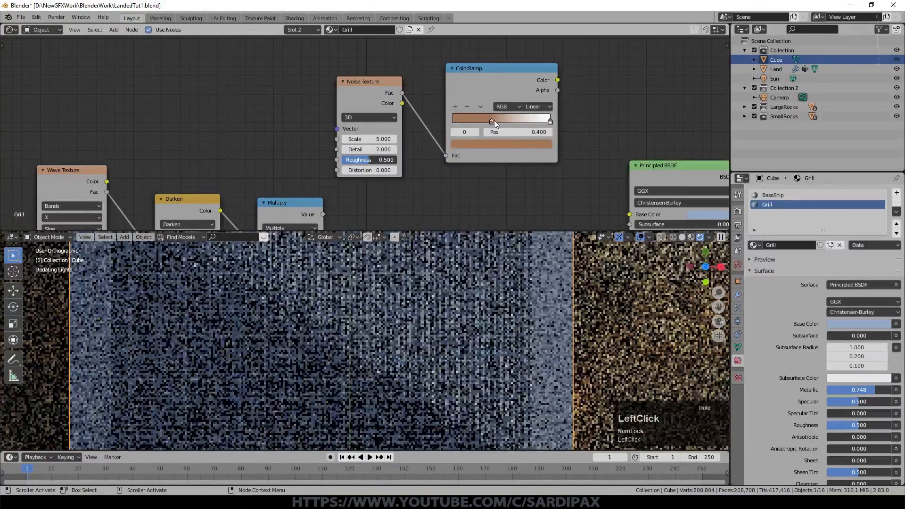
# Move the new ColorRamp's white stop to position 0.664 and tint it pale lavender with a value of about 0.805
pyautogui.moveTo(550, 122); pyautogui.dragTo(516, 121)
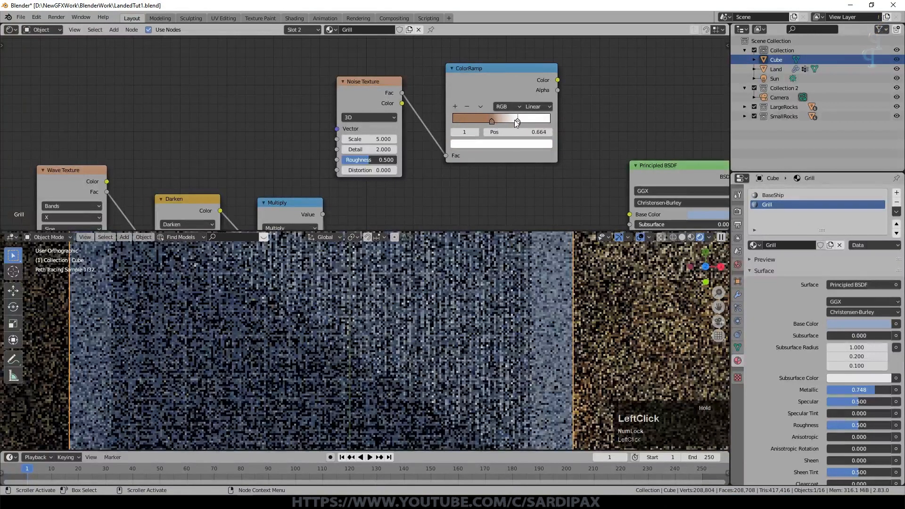
pyautogui.click(522, 144)
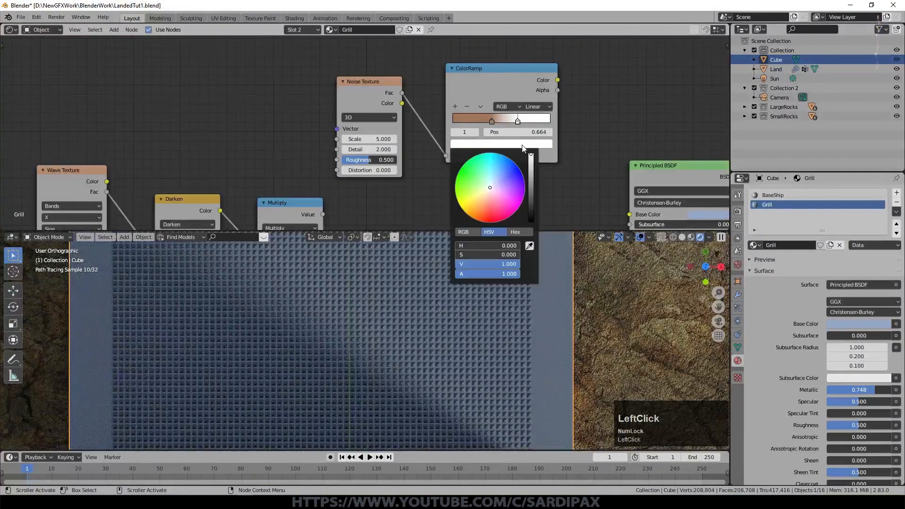
pyautogui.click(492, 185)
pyautogui.moveTo(531, 155); pyautogui.dragTo(531, 170)
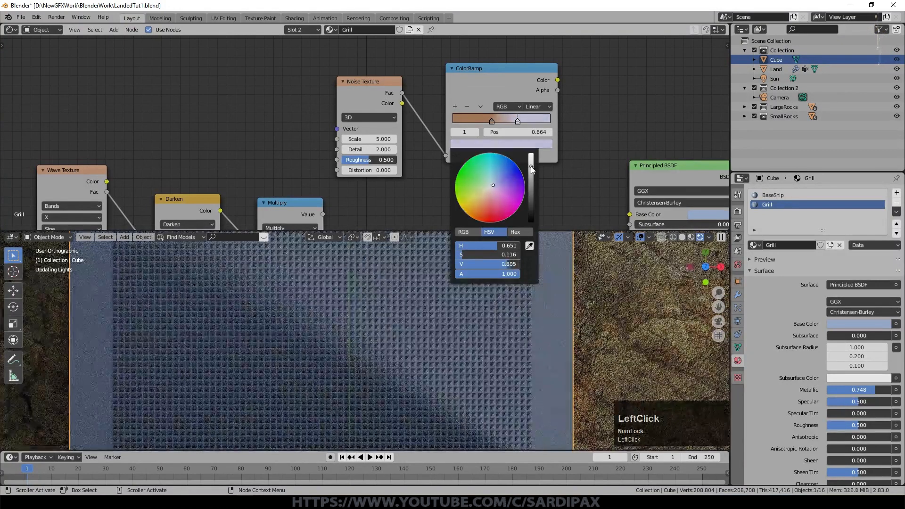
# Connect the new ColorRamp's Color output to the Principled BSDF's Base Color
pyautogui.scroll(-2, 524, 93)
pyautogui.moveTo(507, 95); pyautogui.dragTo(560, 192)
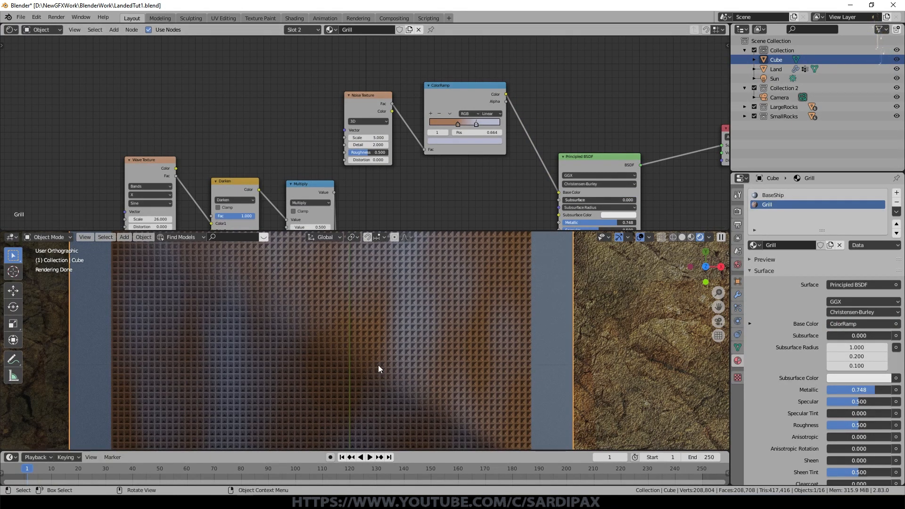
pyautogui.scroll(-1, 469, 324)
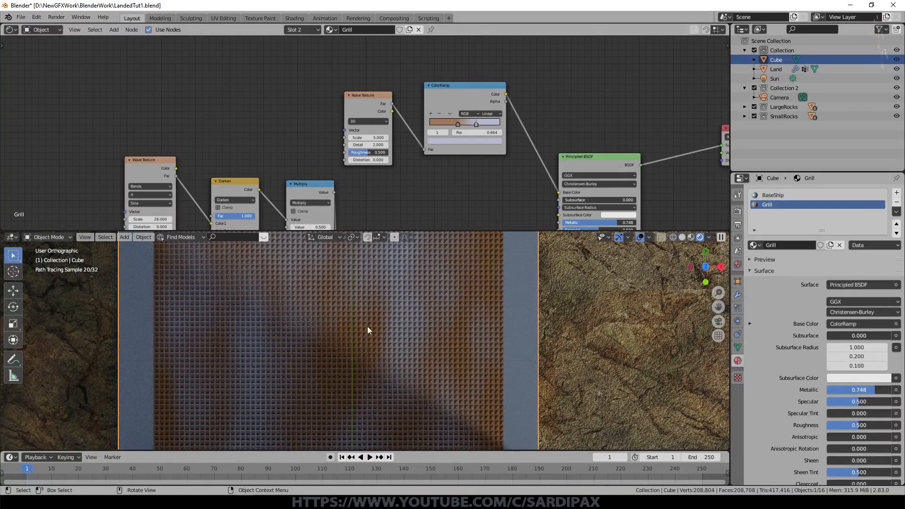
# Shift the rust ColorRamp's brown stop to position 0.309, bring its lavender stop closer, and set the Noise Texture's Scale to 6.900
pyautogui.moveTo(479, 196); pyautogui.dragTo(440, 128, button='middle')
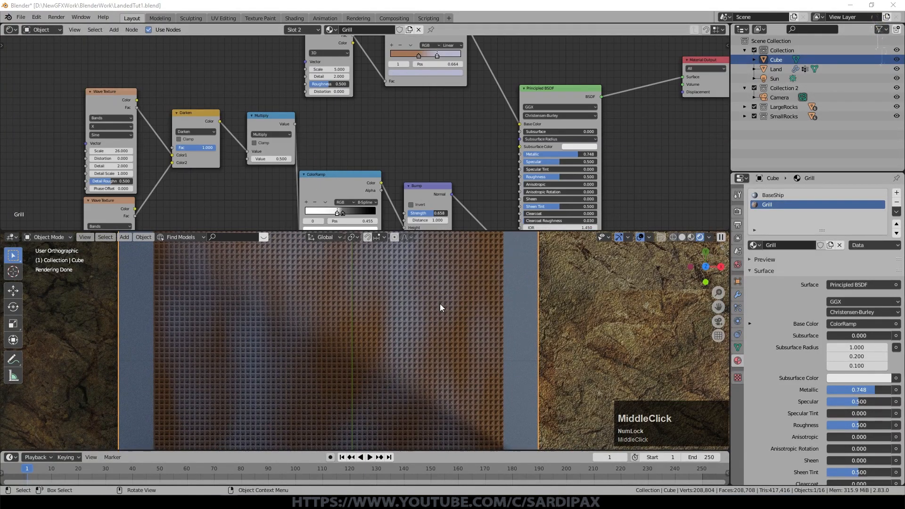
pyautogui.moveTo(418, 55)
pyautogui.mouseDown()
pyautogui.moveTo(403, 54)
pyautogui.moveTo(426, 56)
pyautogui.moveTo(413, 56)
pyautogui.mouseUp()
pyautogui.moveTo(329, 70); pyautogui.dragTo(344, 70)
# View the floor through the camera, increase the Grill material's Bump strength and set its Roughness to 0.359
pyautogui.press('KP_0')
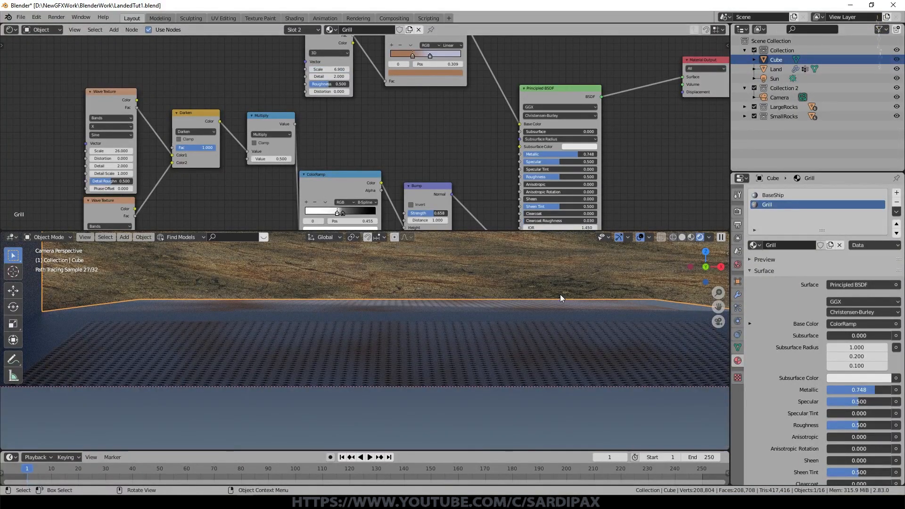
pyautogui.middleClick(377, 347)
pyautogui.scroll(1, 431, 343)
pyautogui.scroll(-3, 411, 333)
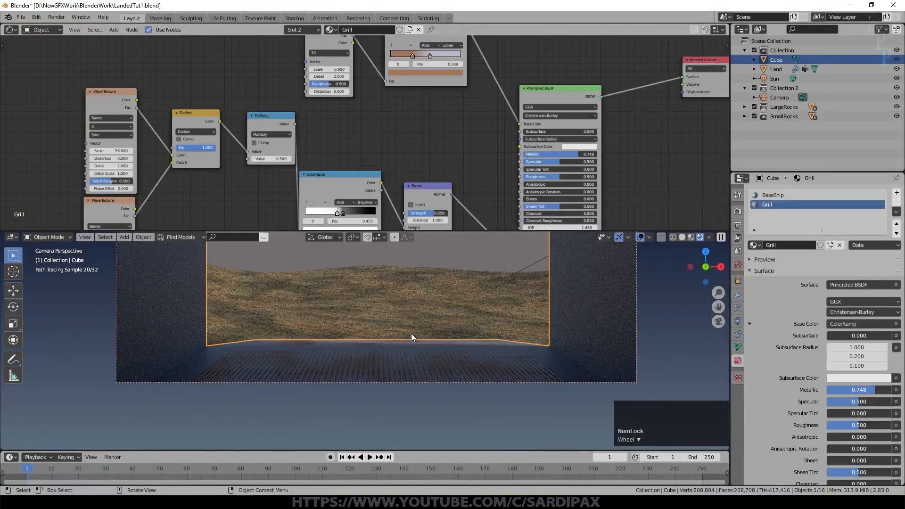
pyautogui.moveTo(440, 213); pyautogui.dragTo(465, 213)
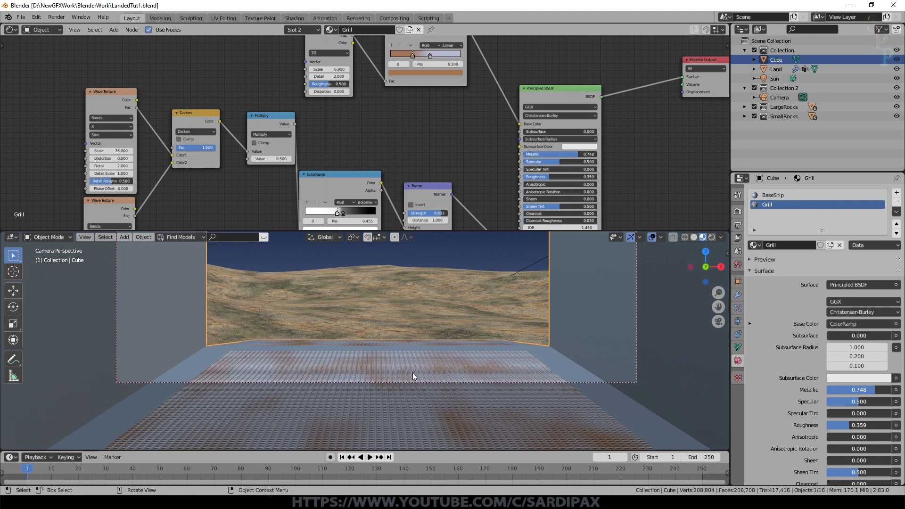
# Add an Image Texture node to the BaseShip material and connect its Color output to the Principled BSDF's Base Color
pyautogui.click(767, 196)
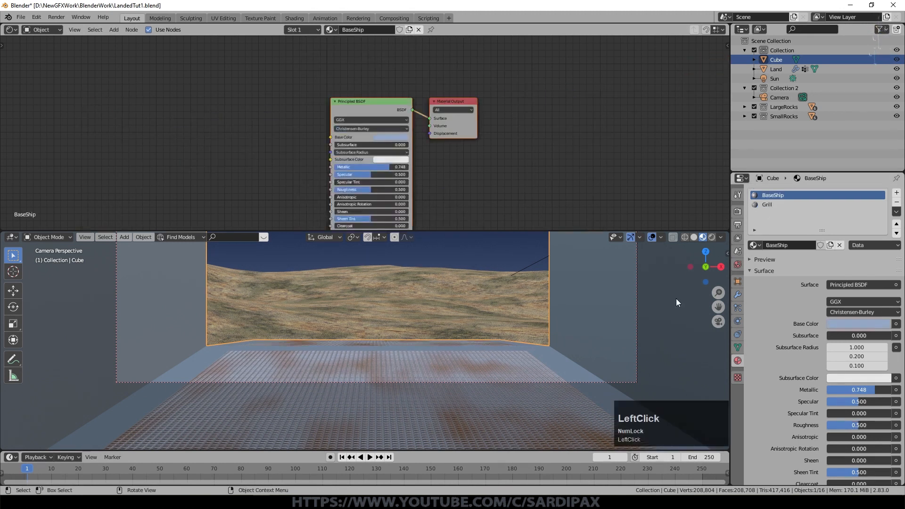
pyautogui.scroll(1, 454, 134)
pyautogui.click(365, 106)
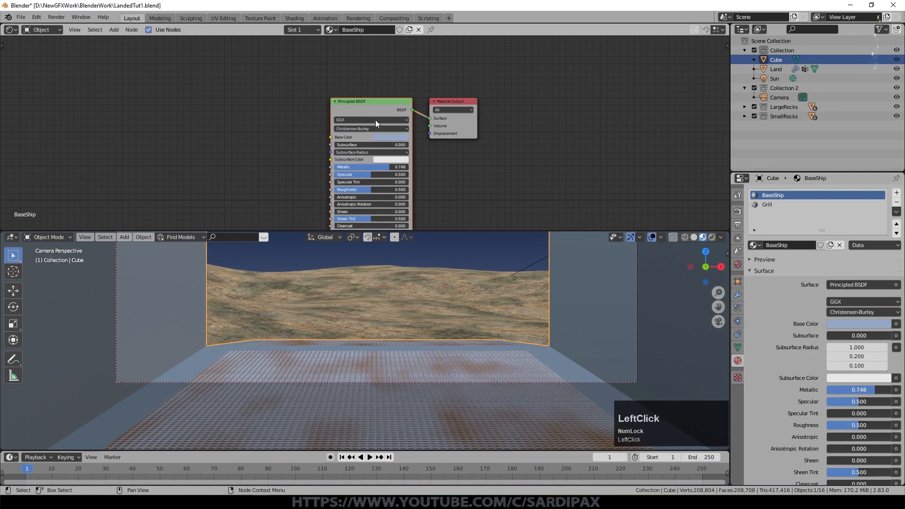
pyautogui.click(113, 29)
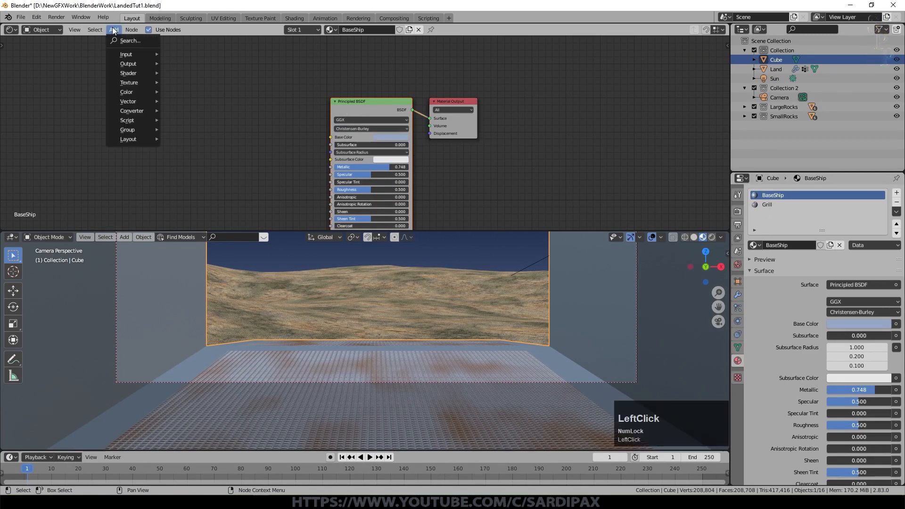
pyautogui.moveTo(130, 83)
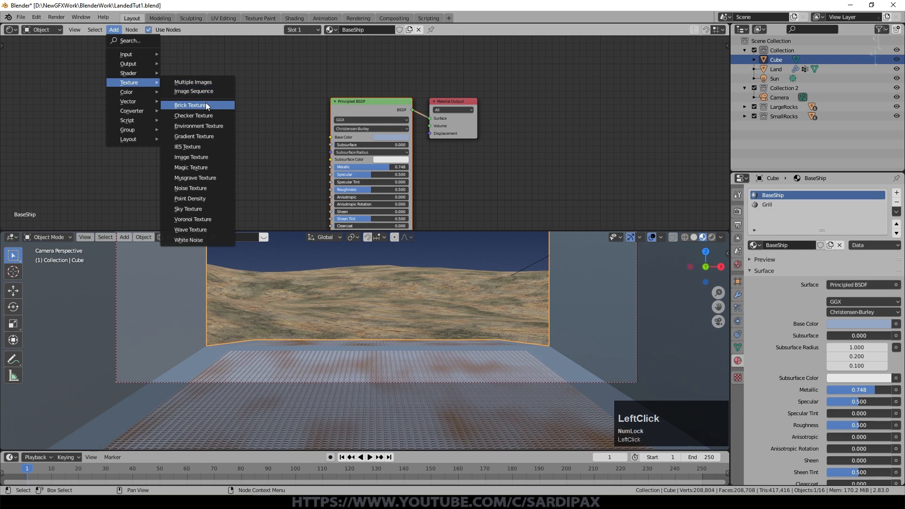
pyautogui.click(208, 157)
pyautogui.click(154, 124)
pyautogui.moveTo(220, 96); pyautogui.dragTo(332, 136)
pyautogui.moveTo(277, 120); pyautogui.dragTo(347, 143, button='middle')
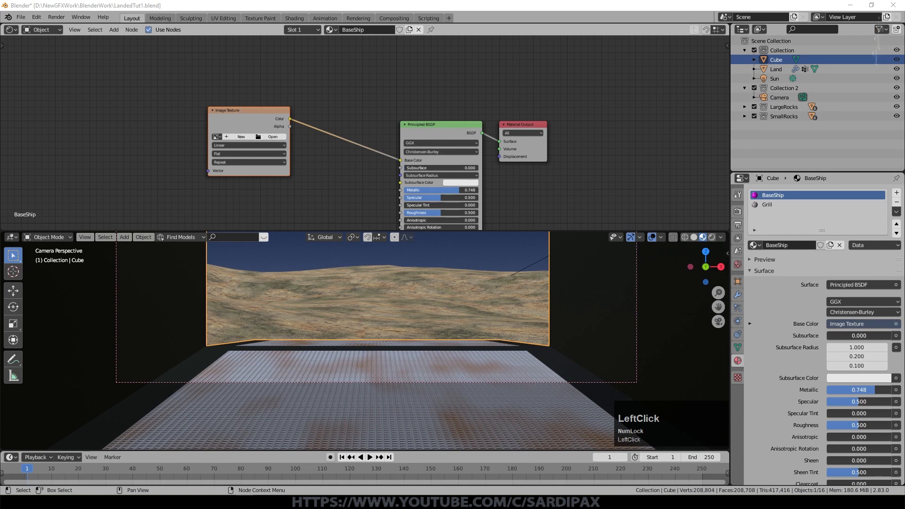
# Load Dirt-4939.jpg from the Architecture textures folder into the BaseShip Image Texture node
pyautogui.click(273, 137)
pyautogui.click(559, 213)
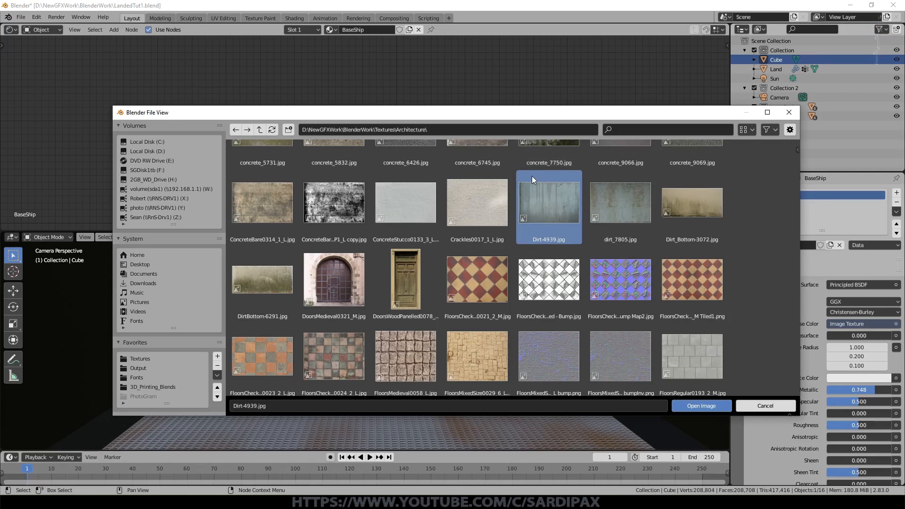
pyautogui.click(695, 403)
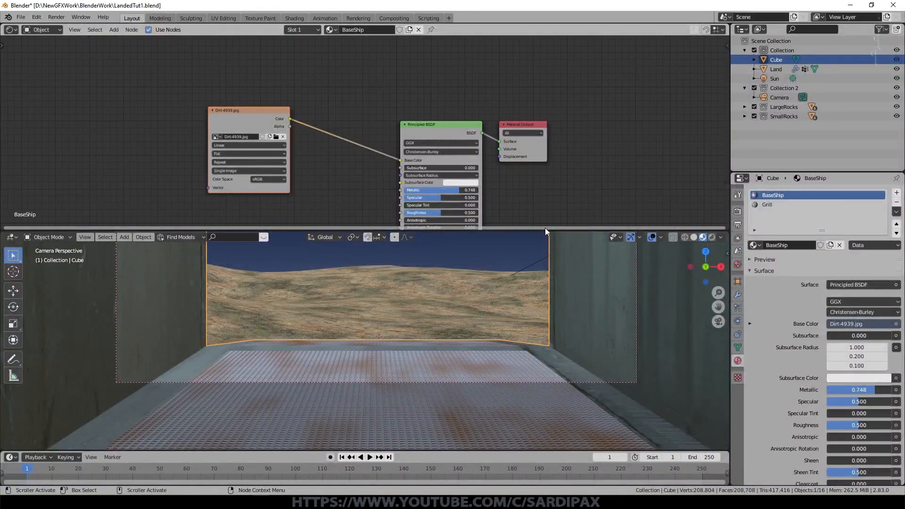
# Examine in perspective how the dirt texture lies on the ship's outer walls and around the ramp opening
pyautogui.moveTo(498, 275); pyautogui.dragTo(362, 329, button='middle')
pyautogui.press('KP_Decimal')
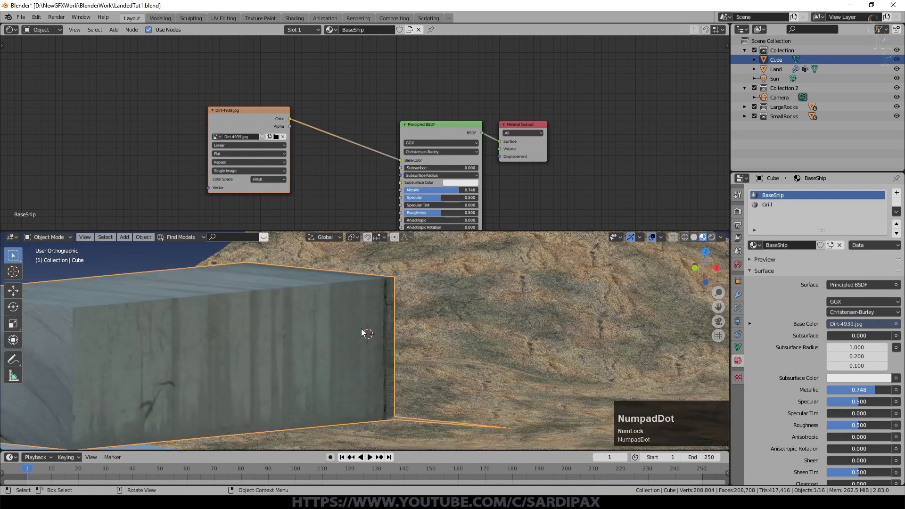
pyautogui.scroll(3, 381, 370)
pyautogui.scroll(-2, 380, 371)
pyautogui.moveTo(381, 371); pyautogui.dragTo(445, 369, button='middle')
pyautogui.scroll(-2, 436, 372)
pyautogui.scroll(1, 446, 370)
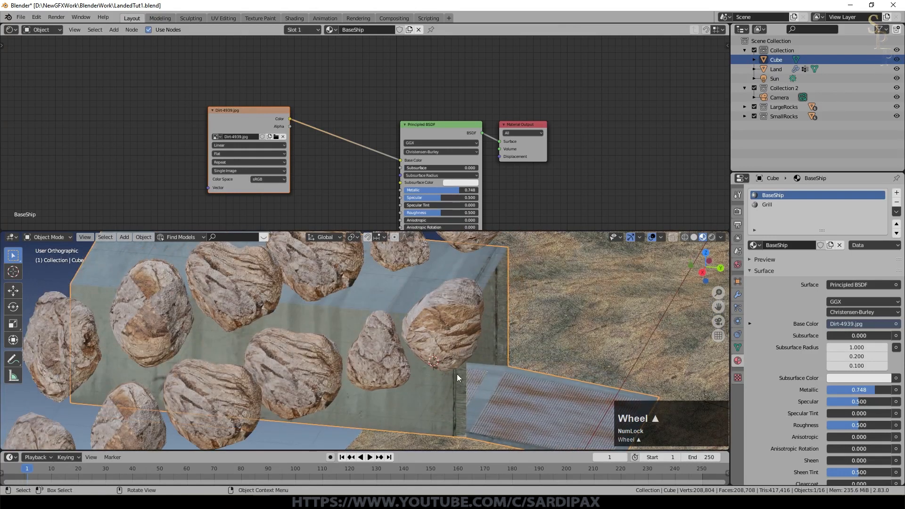
pyautogui.scroll(4, 461, 374)
pyautogui.press('KP_5')
pyautogui.scroll(-3, 566, 346)
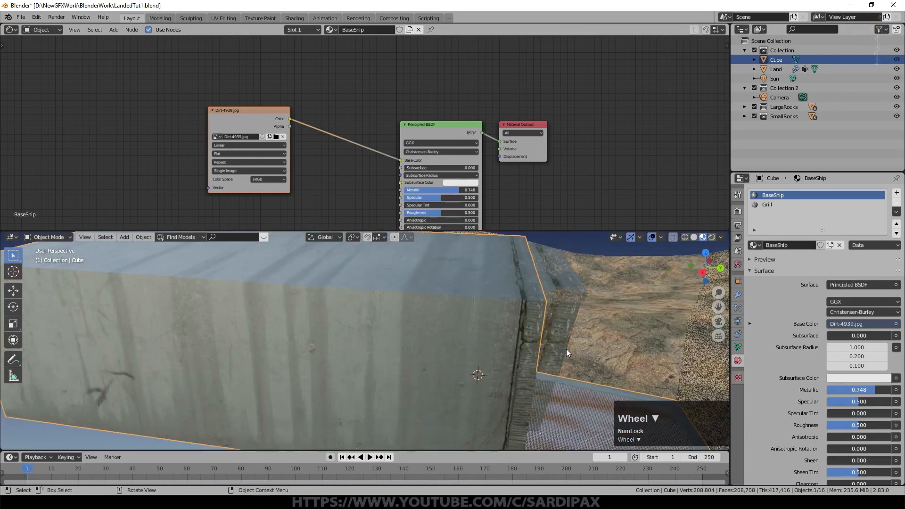
pyautogui.scroll(2, 533, 374)
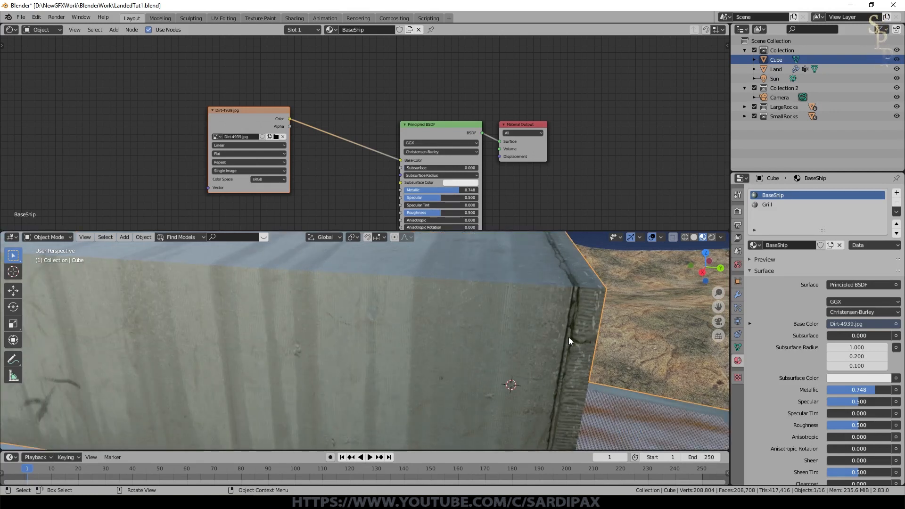
# Split the 3D viewport and turn the new area into an image/UV editor showing Dirt-4939.jpg
pyautogui.moveTo(729, 232); pyautogui.dragTo(406, 315)
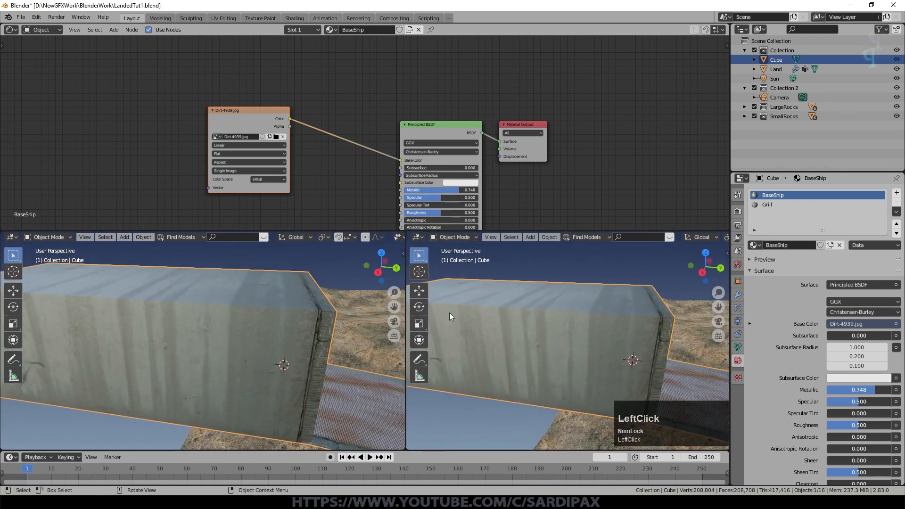
pyautogui.click(417, 237)
pyautogui.click(433, 293)
pyautogui.click(509, 238)
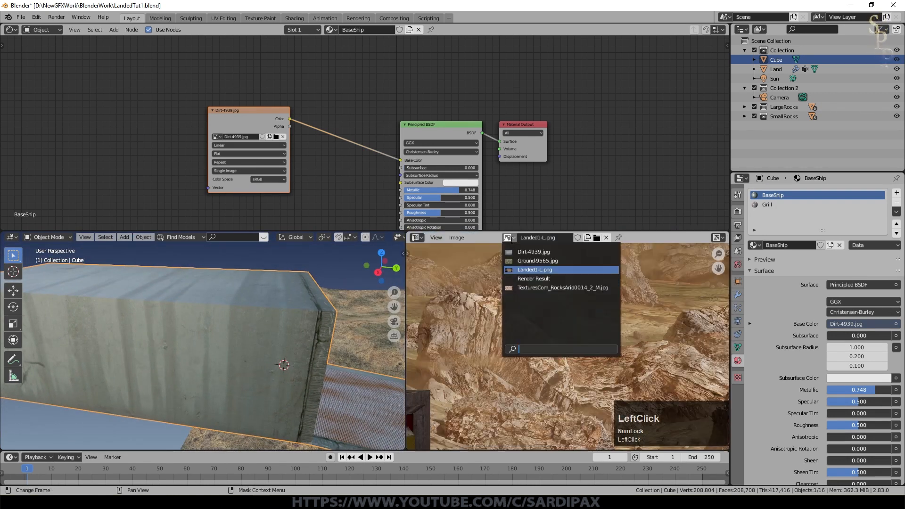
pyautogui.click(542, 252)
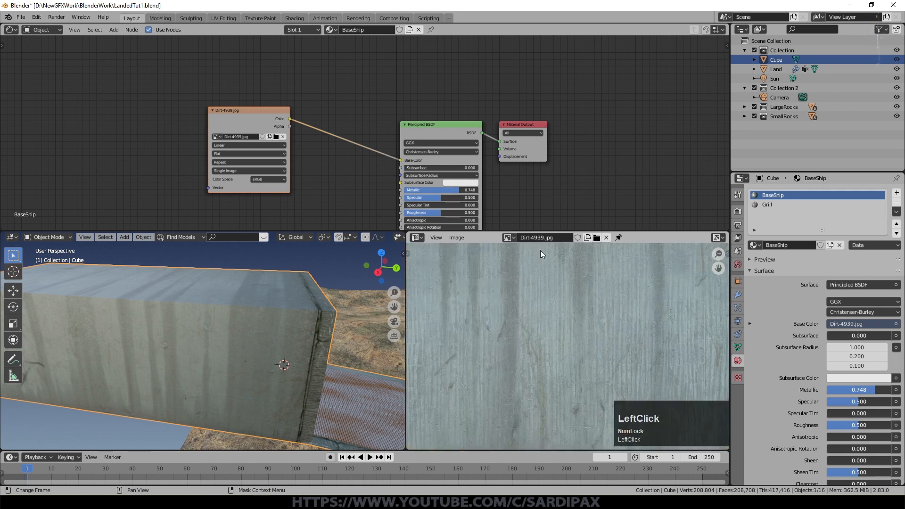
# Enter Edit Mode on the ship, select all of the hull's UVs and flip them horizontally by scaling -1 along X
pyautogui.scroll(-1, 540, 251)
pyautogui.press('capslock')
pyautogui.press('Tab')
pyautogui.scroll(-3, 248, 320)
pyautogui.scroll(-1, 542, 310)
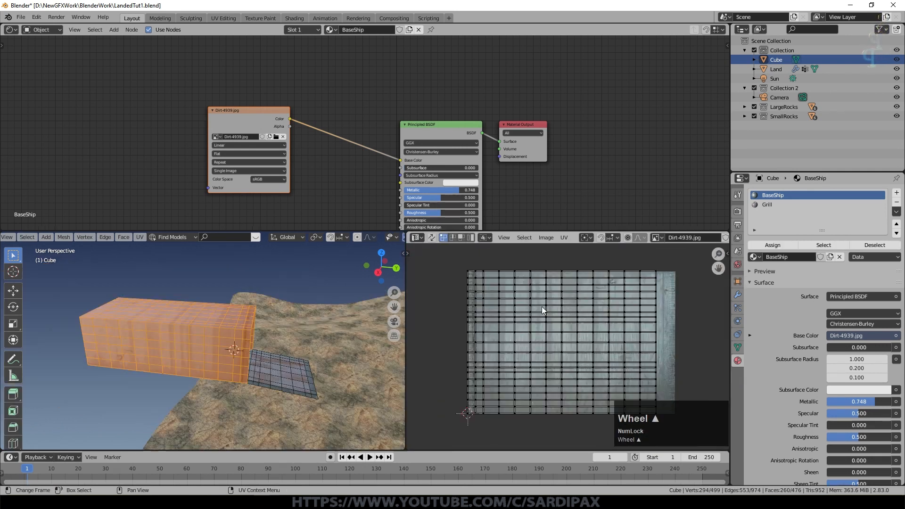
pyautogui.scroll(4, 219, 345)
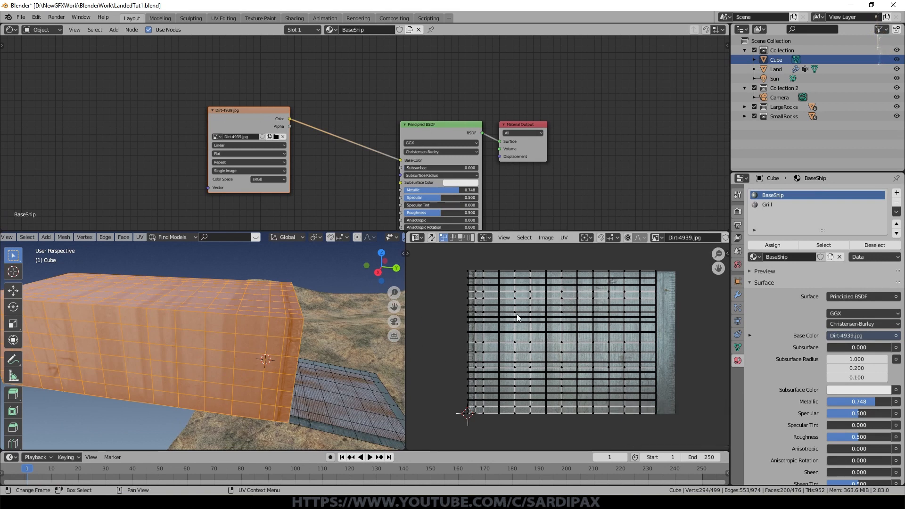
pyautogui.press('a')
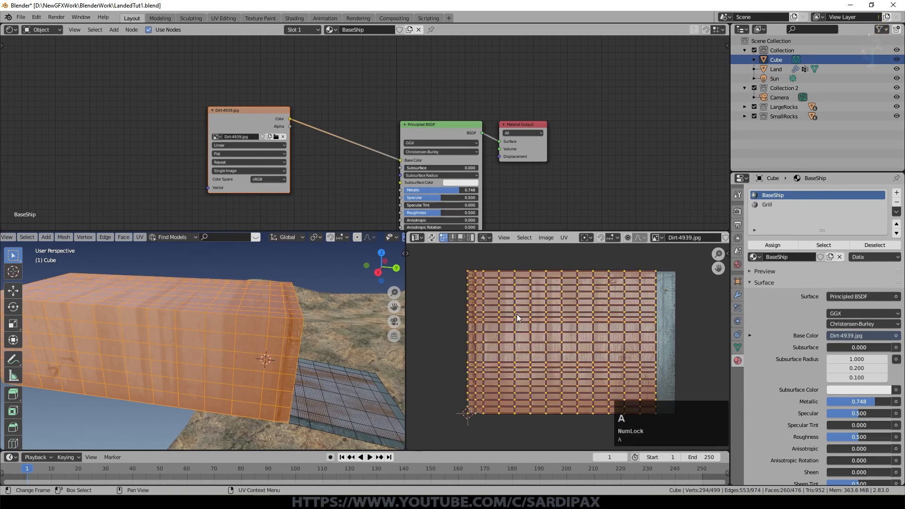
pyautogui.press('s')
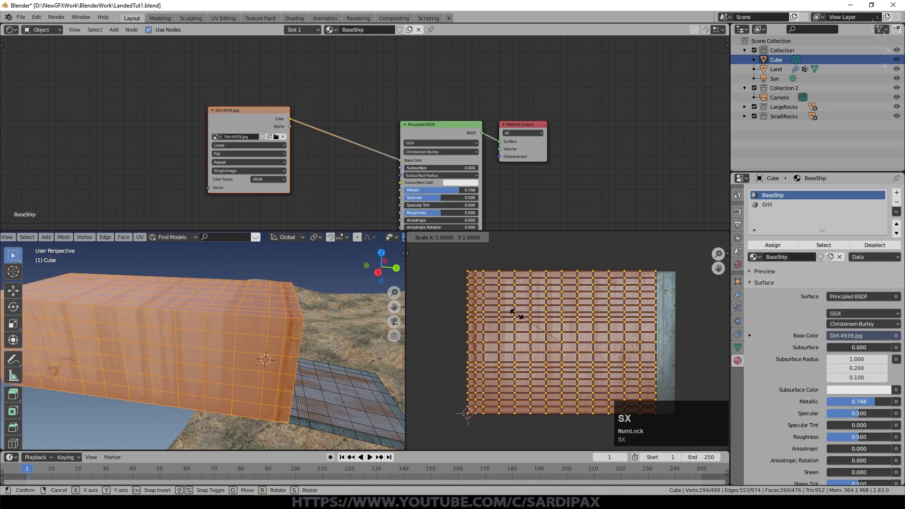
pyautogui.press('KP_Subtract')
pyautogui.press('KP_1')
pyautogui.press('KP_Enter')
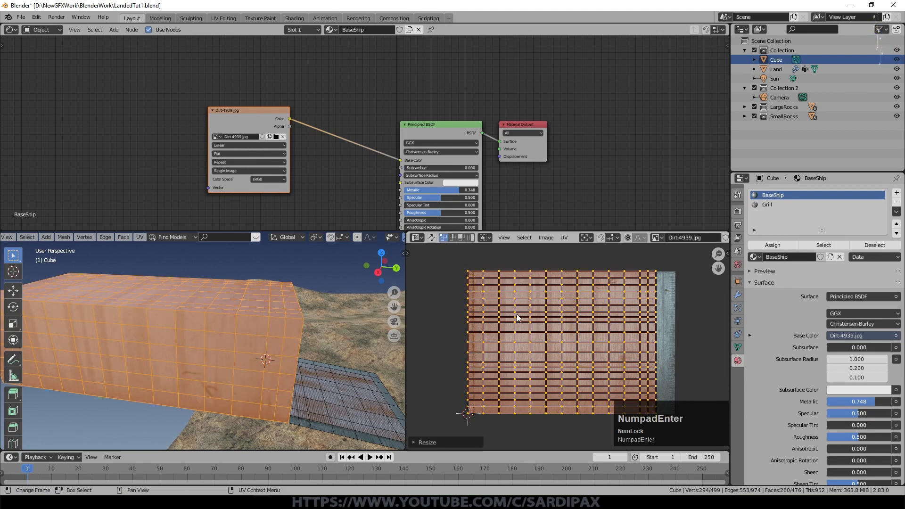
# Flip the hull's selected UVs vertically by scaling them -1 along Y
pyautogui.press('Tab')
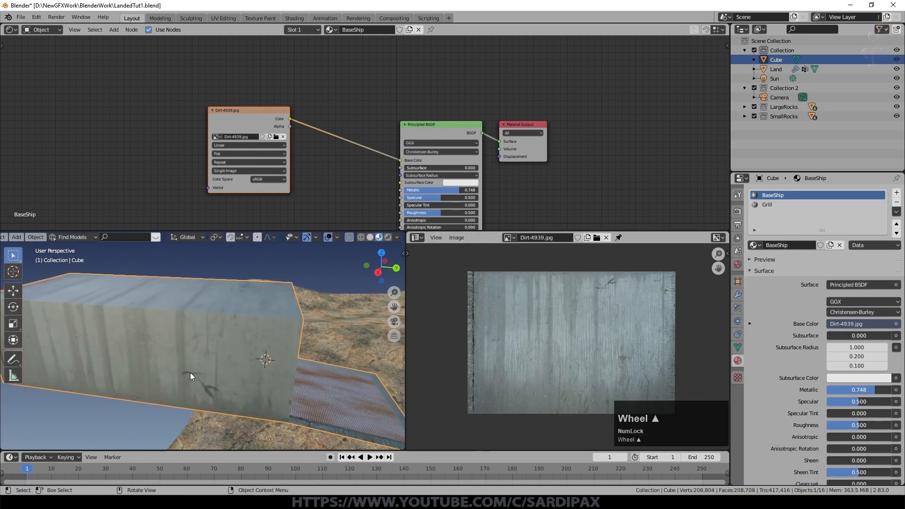
pyautogui.keyDown('shift'); pyautogui.moveTo(239, 397); pyautogui.dragTo(241, 391, button='middle'); pyautogui.keyUp('shift')
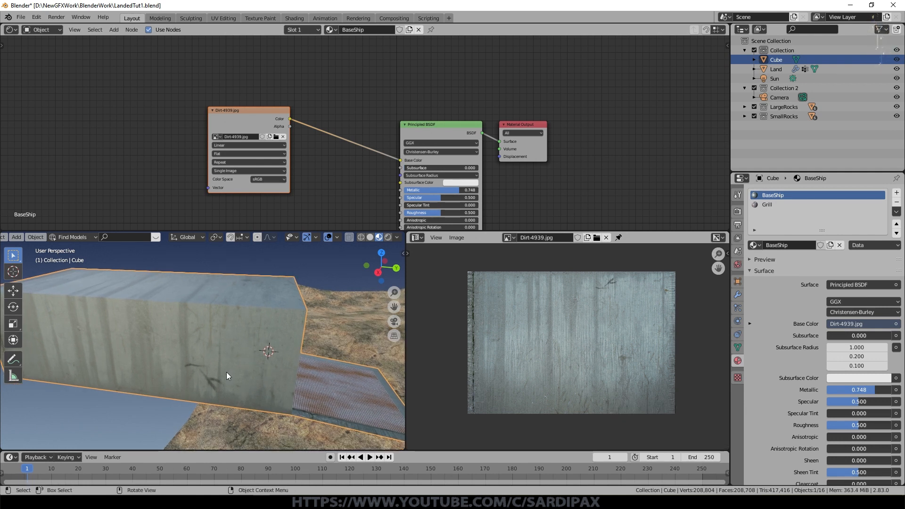
pyautogui.press('Tab')
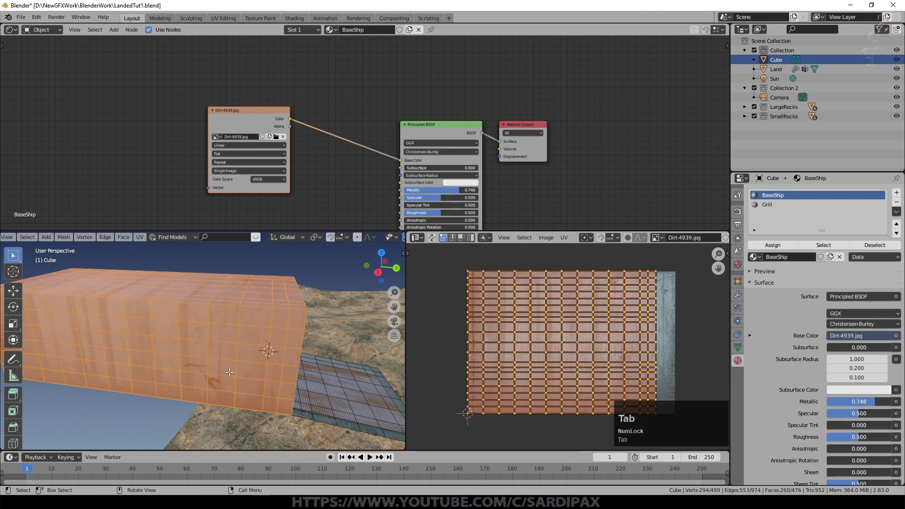
pyautogui.press('s')
pyautogui.press('y')
pyautogui.press('KP_Subtract')
pyautogui.press('KP_1')
pyautogui.press('Return')
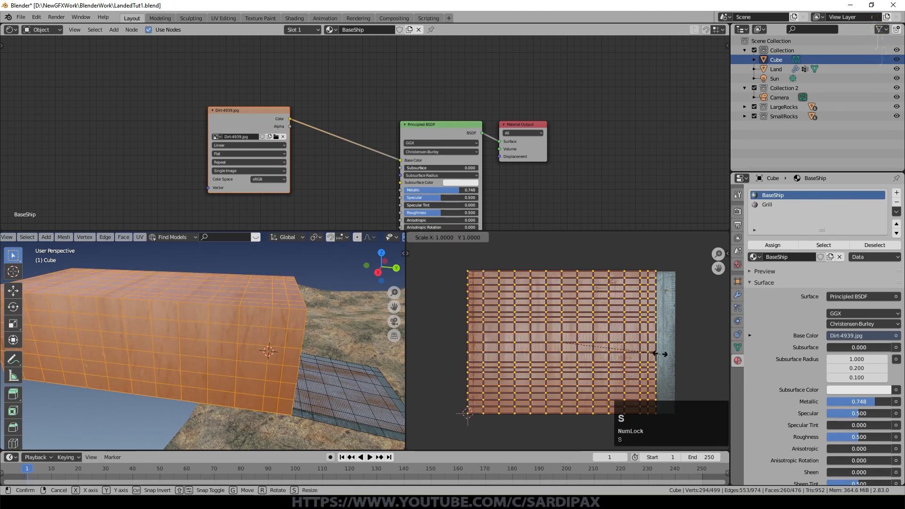
# Shrink the hull's UV layout uniformly, move it to the upper-left area of the dirt image and check the texture on the ship
pyautogui.press('s')
pyautogui.click(636, 354)
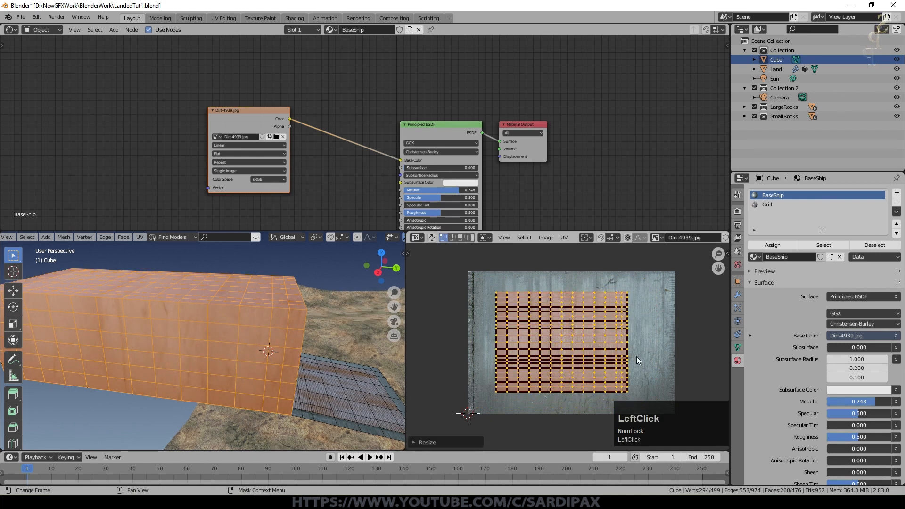
pyautogui.press('g')
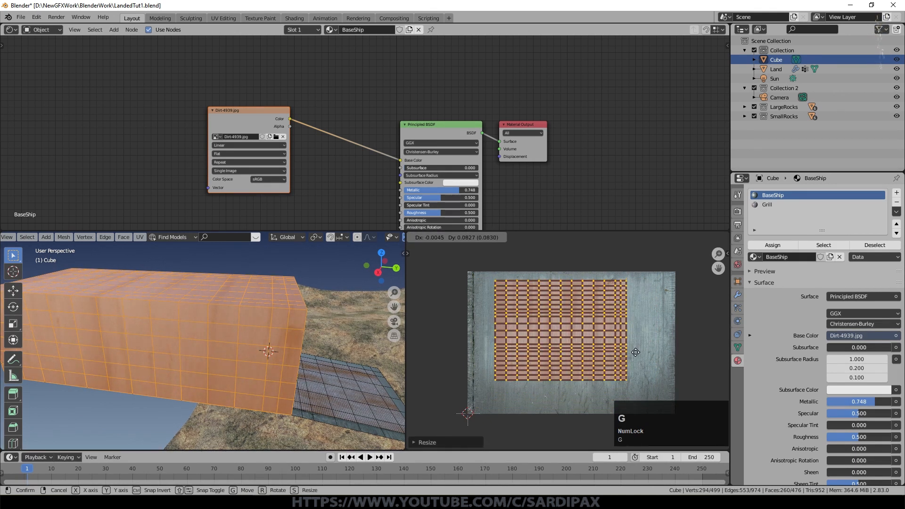
pyautogui.click(617, 335)
pyautogui.press('Tab')
pyautogui.moveTo(275, 372); pyautogui.dragTo(123, 362, button='middle')
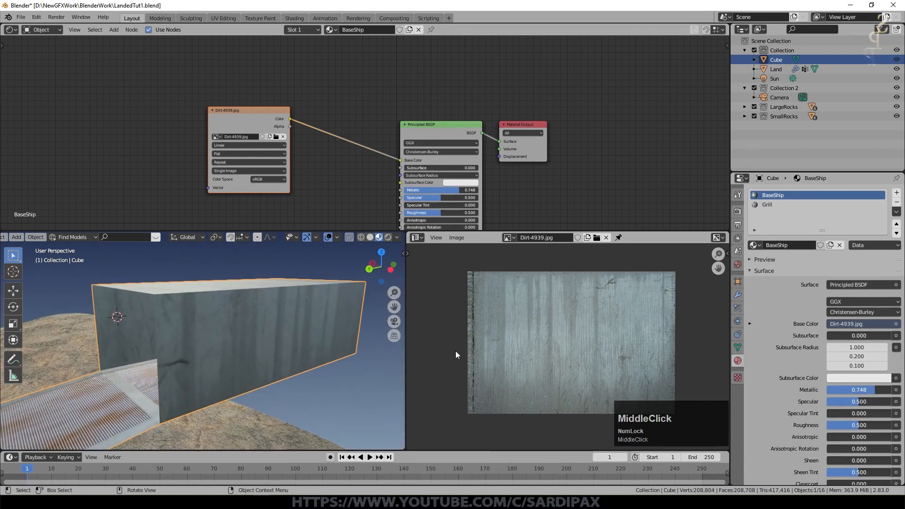
# Stretch the hull's UVs along Y, reposition them over the dirt image and shrink them slightly, checking the texture on the hull
pyautogui.press('Tab')
pyautogui.press('s')
pyautogui.press('y')
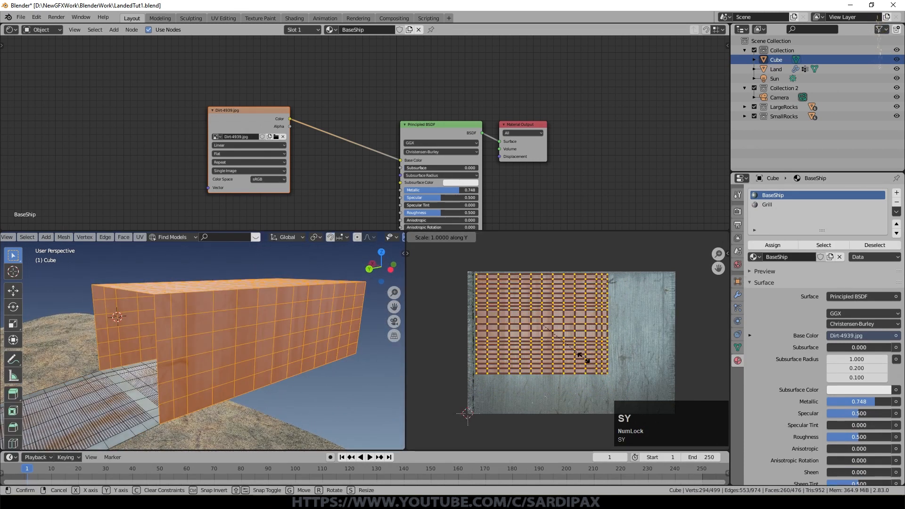
pyautogui.click(610, 376)
pyautogui.press('g')
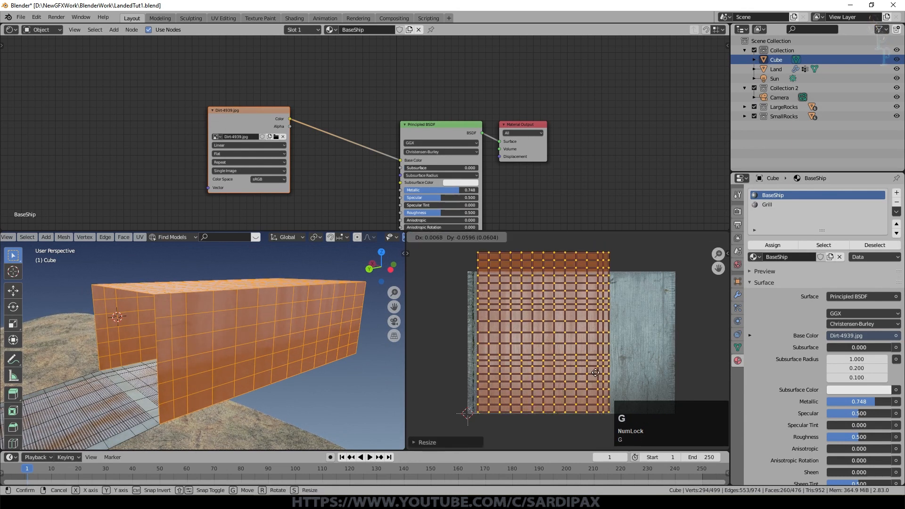
pyautogui.click(596, 374)
pyautogui.press('s')
pyautogui.click(620, 359)
pyautogui.press('Tab')
pyautogui.moveTo(234, 368); pyautogui.dragTo(415, 340, button='middle')
pyautogui.press('Tab')
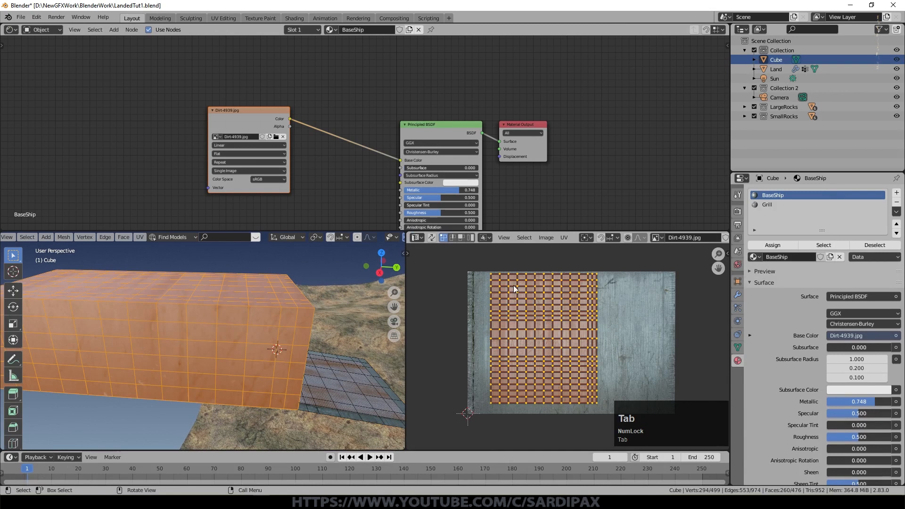
# Clear the face selection and select the faces of both long side walls of the hull
pyautogui.scroll(-3, 295, 361)
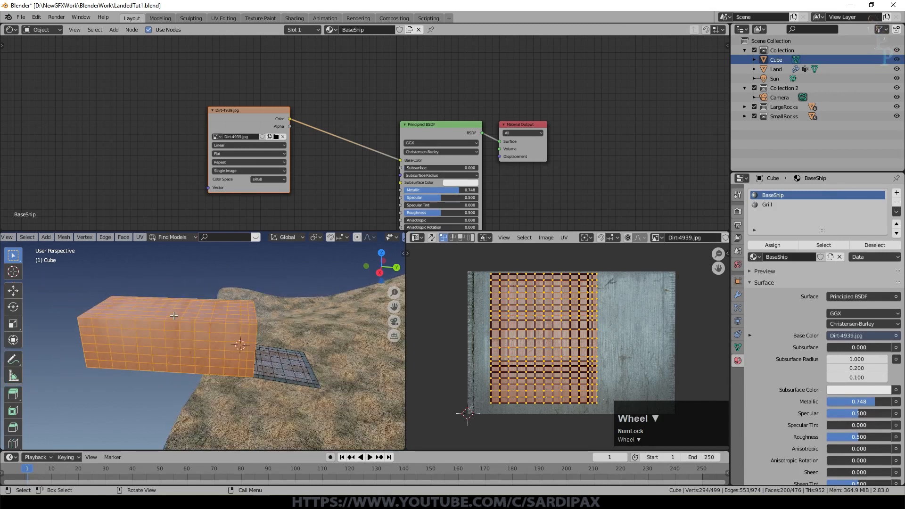
pyautogui.moveTo(295, 362); pyautogui.dragTo(208, 311, button='middle')
pyautogui.scroll(4, 208, 311)
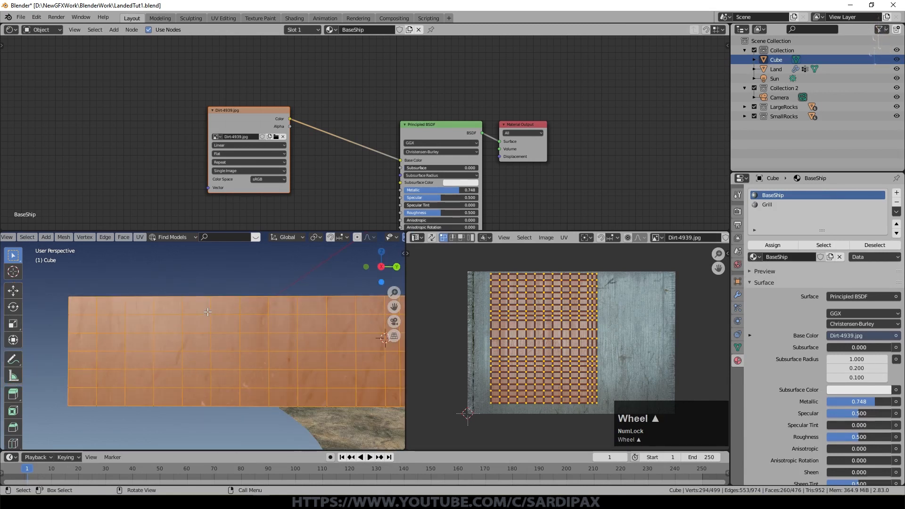
pyautogui.hotkey('alt', 'a')
pyautogui.press('c')
pyautogui.scroll(-2, 109, 325)
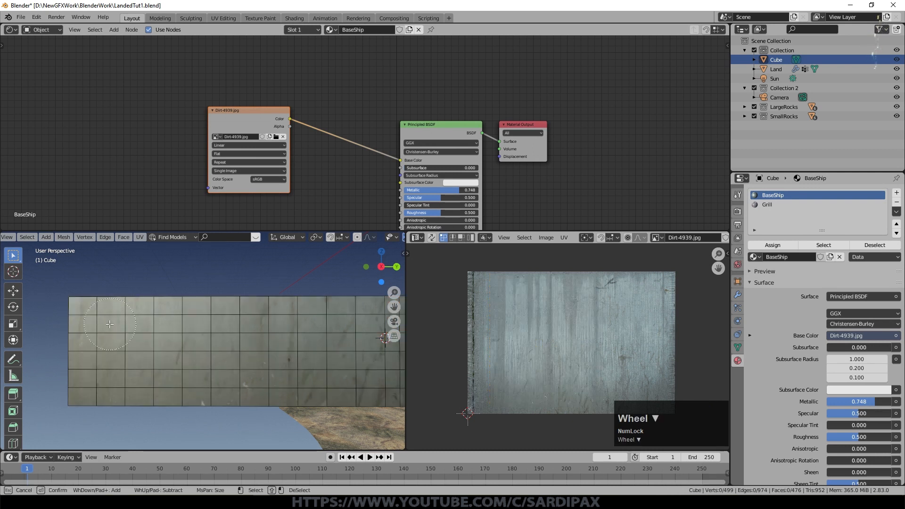
pyautogui.rightClick(109, 333)
pyautogui.moveTo(125, 318); pyautogui.dragTo(330, 377)
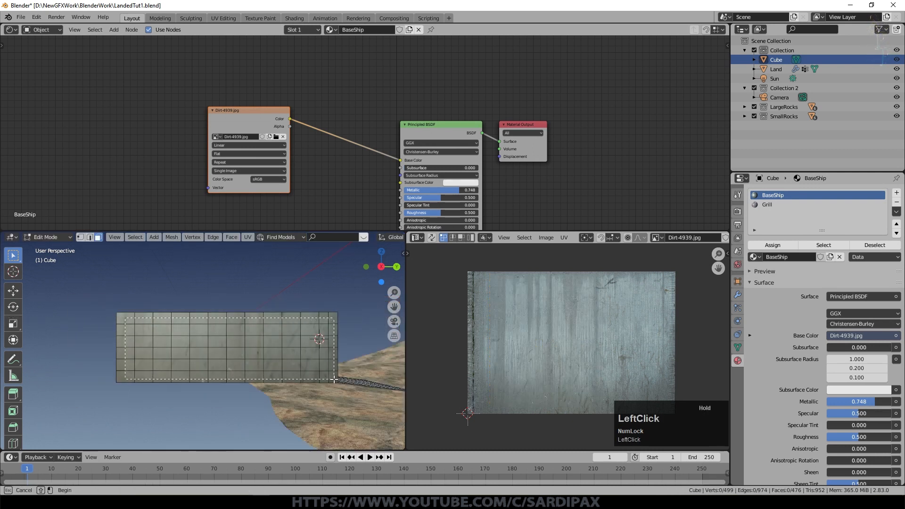
pyautogui.moveTo(195, 355); pyautogui.dragTo(69, 323, button='middle')
pyautogui.moveTo(69, 322); pyautogui.dragTo(280, 379)
pyautogui.keyDown('shift'); pyautogui.click(73, 386); pyautogui.keyUp('shift')
# Try projecting the selected side walls' UVs from the front view, scaled to bounds
pyautogui.press('KP_1')
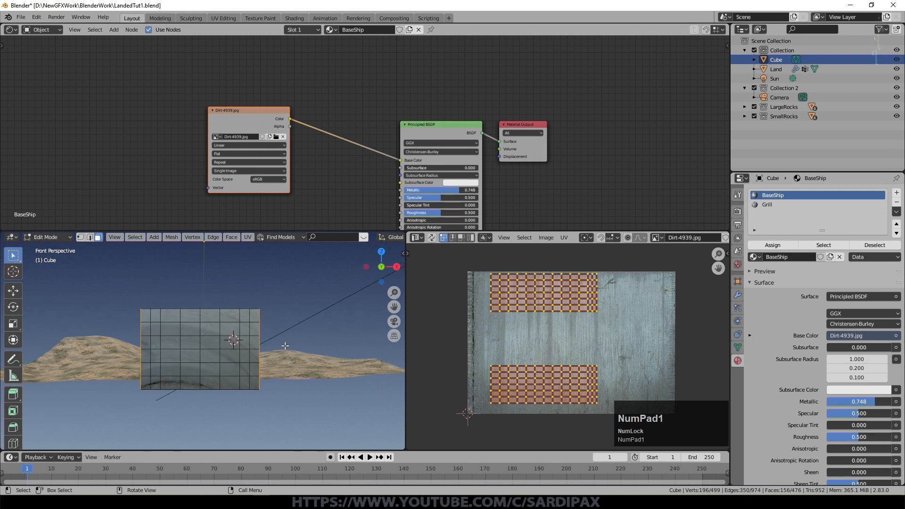
pyautogui.press('u')
pyautogui.click(285, 347)
# Project the selected side walls' UVs from the right view with Project from View (Bounds) and inspect the texture in Object Mode
pyautogui.press('KP_3')
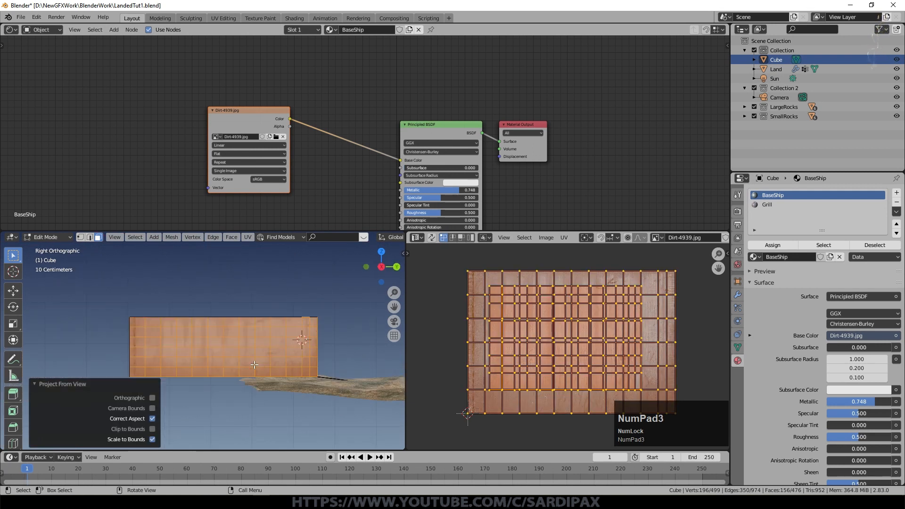
pyautogui.press('u')
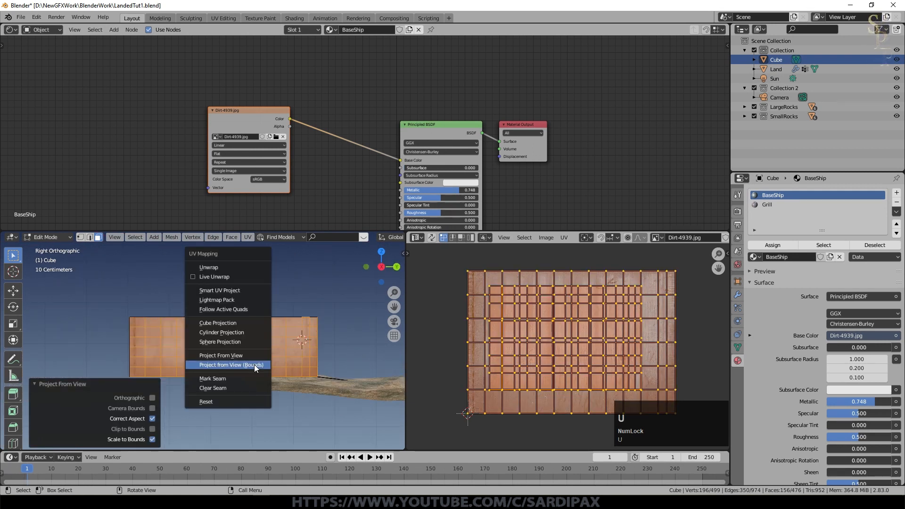
pyautogui.click(254, 365)
pyautogui.moveTo(254, 366); pyautogui.dragTo(231, 305, button='middle')
pyautogui.press('Tab')
pyautogui.scroll(4, 256, 295)
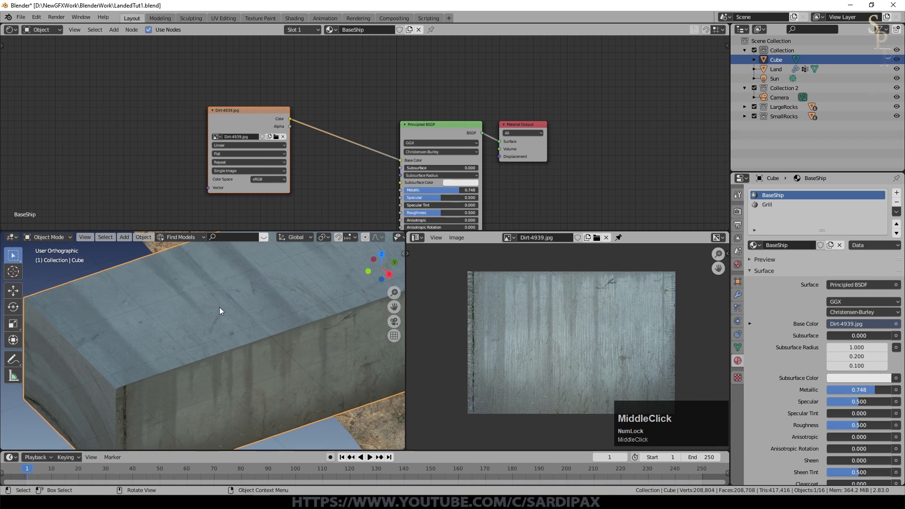
pyautogui.click(220, 307)
pyautogui.press('Tab')
pyautogui.scroll(-4, 220, 308)
pyautogui.press('KP_7')
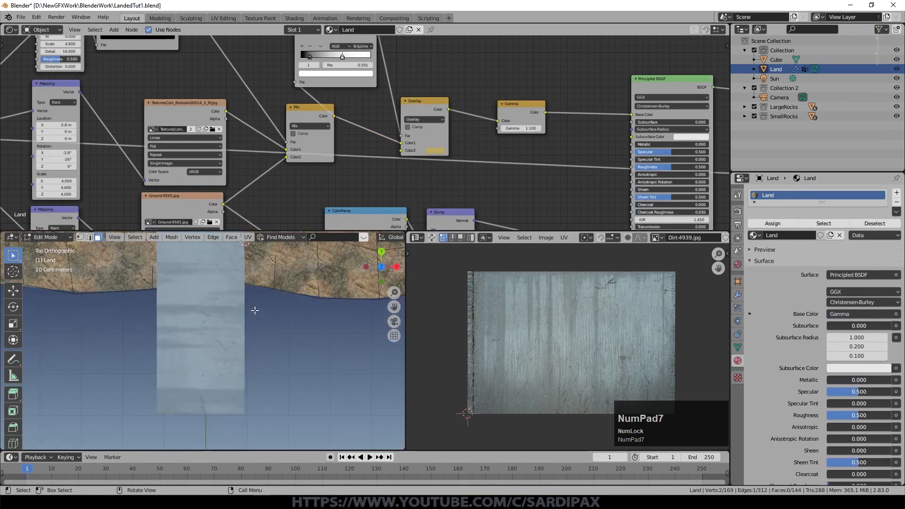
# Rotate the UVs of the ship hull's top faces by 90 degrees on the Dirt-4939.jpg texture
pyautogui.scroll(2, 551, 340)
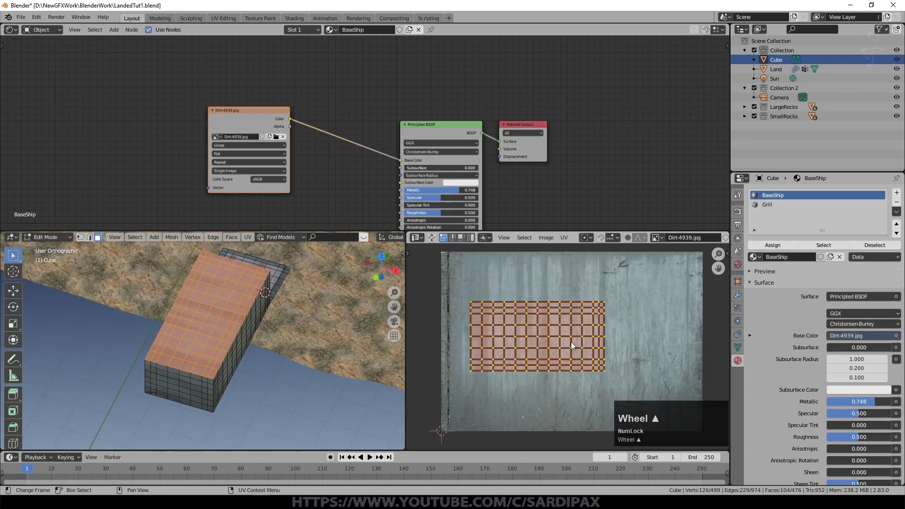
pyautogui.press('r')
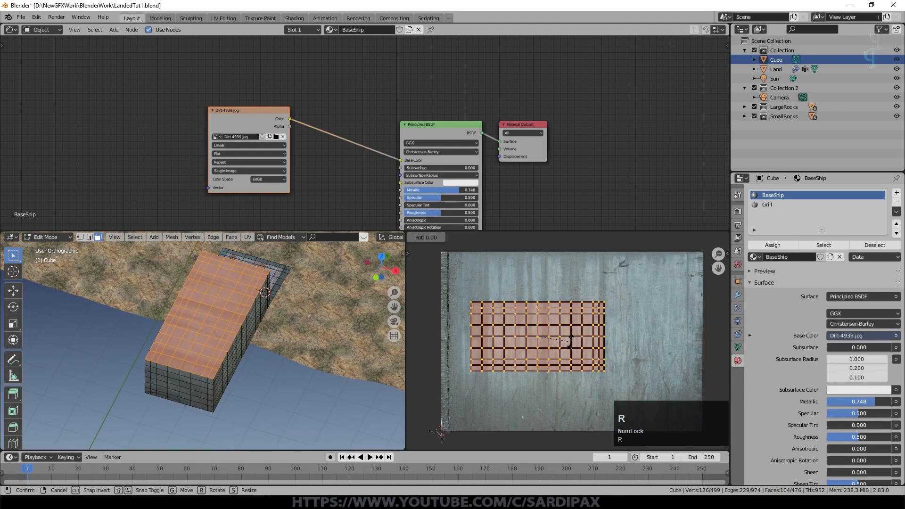
pyautogui.press('KP_9')
pyautogui.press('KP_0')
pyautogui.press('KP_Enter')
pyautogui.press('Tab')
pyautogui.scroll(2, 257, 340)
pyautogui.keyDown('shift'); pyautogui.moveTo(273, 321); pyautogui.dragTo(120, 431, button='middle'); pyautogui.keyUp('shift')
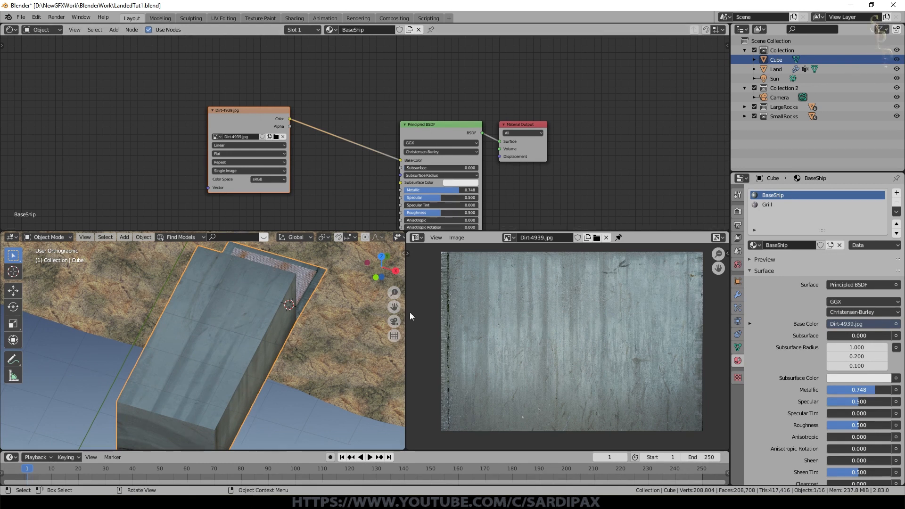
# Scale up the hull's top-face UVs by about 1.27 and return to Object Mode
pyautogui.press('Tab')
pyautogui.press('s')
pyautogui.click(606, 346)
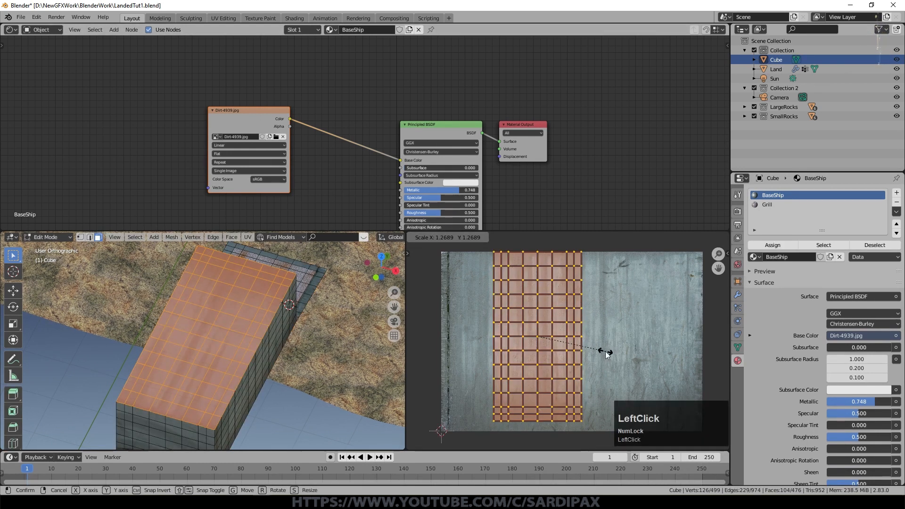
pyautogui.press('Tab')
pyautogui.moveTo(255, 330); pyautogui.dragTo(256, 300, button='middle')
pyautogui.scroll(2, 261, 330)
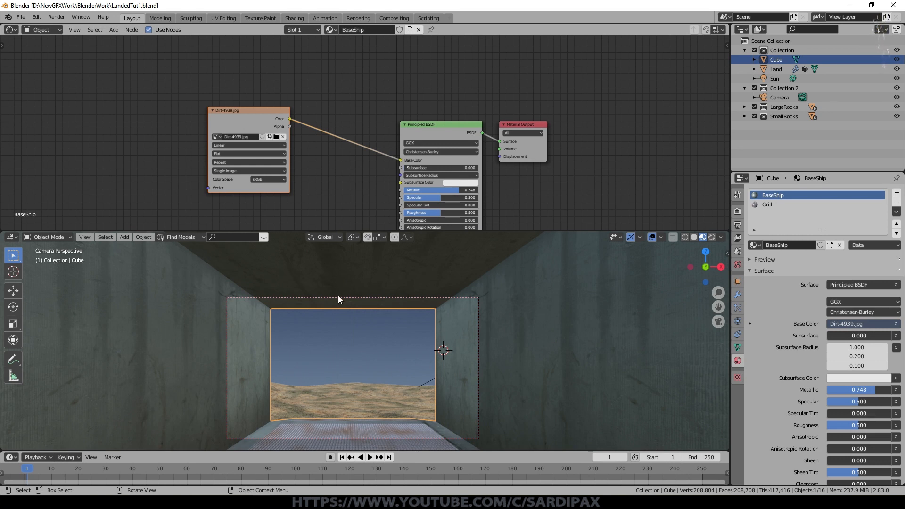
# Preview the ship interior in rendered shading from the camera, and switch back to material preview
pyautogui.click(712, 237)
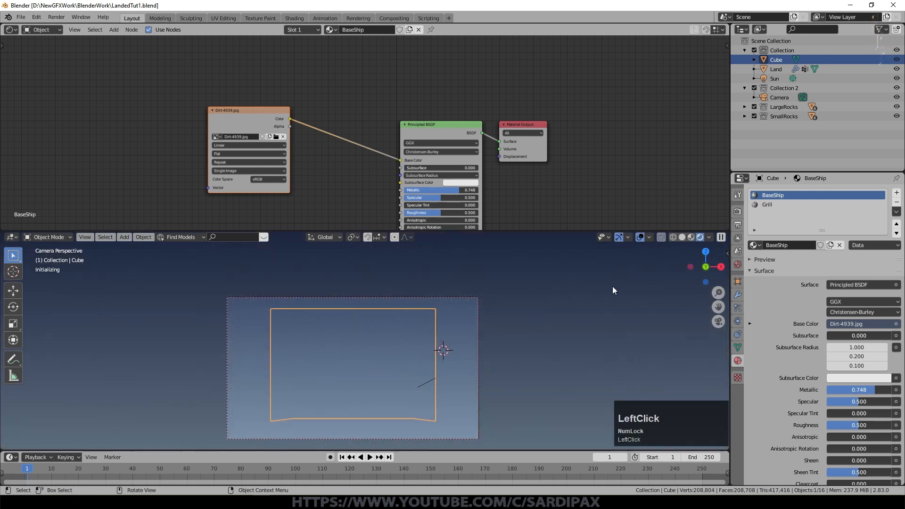
pyautogui.click(691, 238)
pyautogui.moveTo(504, 349); pyautogui.dragTo(491, 361, button='middle')
pyautogui.scroll(-3, 488, 358)
# Add a plane mesh and scale it down uniformly to 0.35
pyautogui.hotkey('shift', 'a')
pyautogui.moveTo(420, 308)
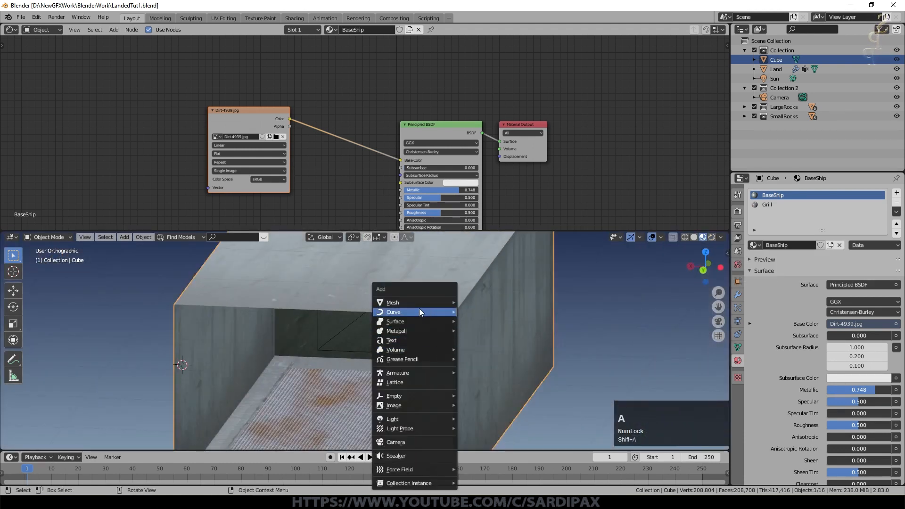
pyautogui.click(477, 309)
pyautogui.press('KP_7')
pyautogui.press('s')
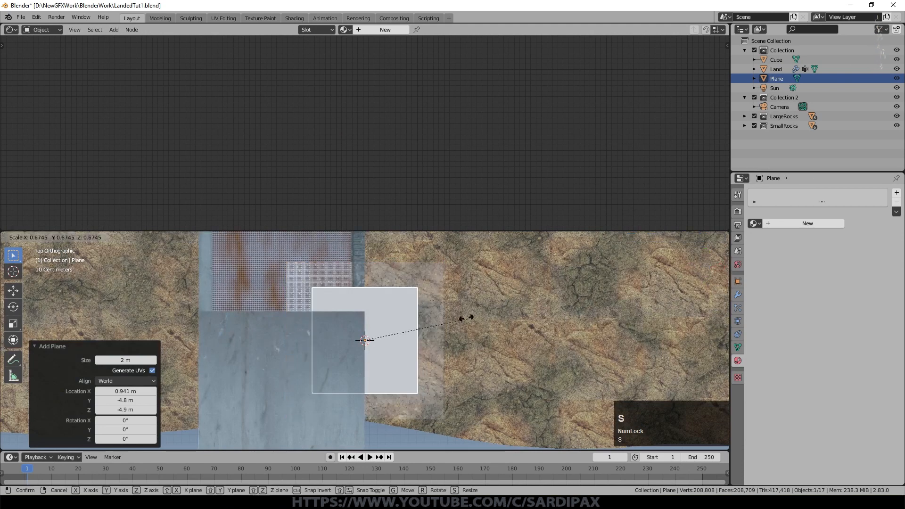
pyautogui.click(417, 318)
pyautogui.click(418, 319)
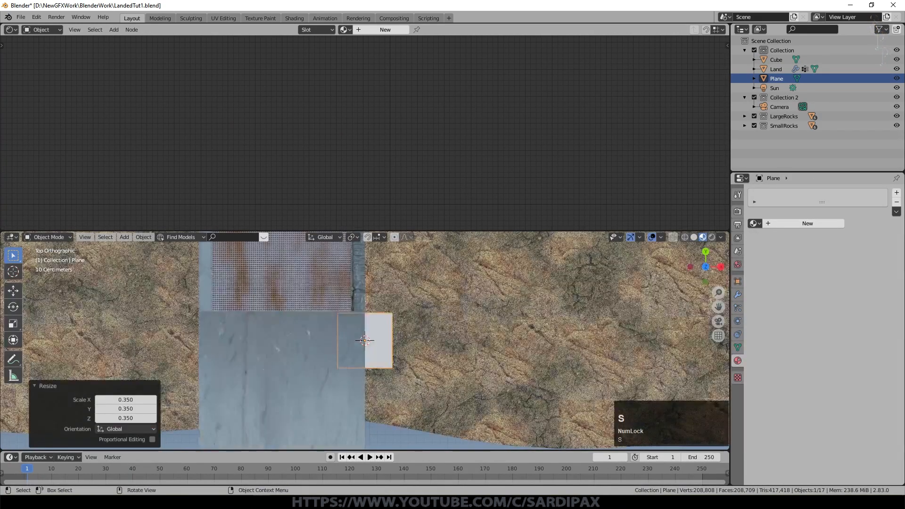
# Stretch the plane along X by about 2.95 and scale it down uniformly into a smaller strip
pyautogui.press('s')
pyautogui.press('x')
pyautogui.click(539, 325)
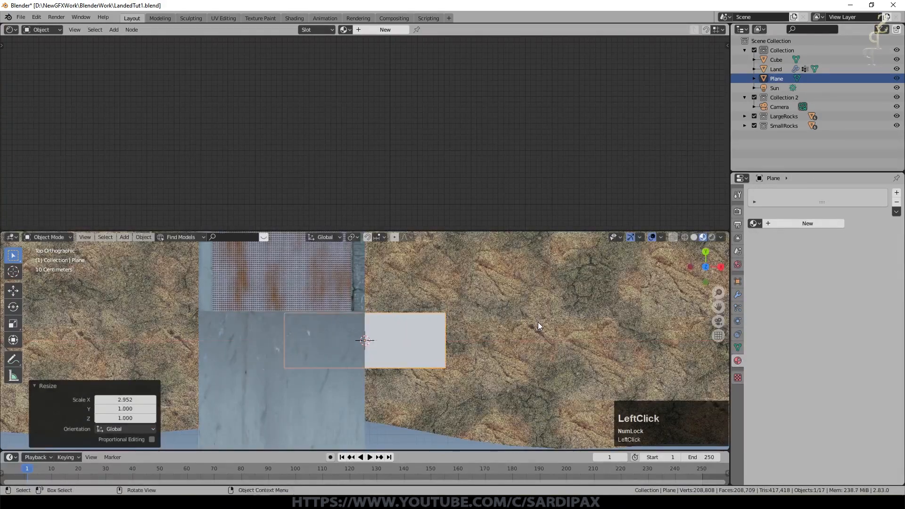
pyautogui.press('s')
pyautogui.click(477, 331)
# Move the plane about 0.95 m in X and 0.04 m in Y, clear of the ship, and shrink it further
pyautogui.press('g')
pyautogui.click(556, 330)
pyautogui.press('s')
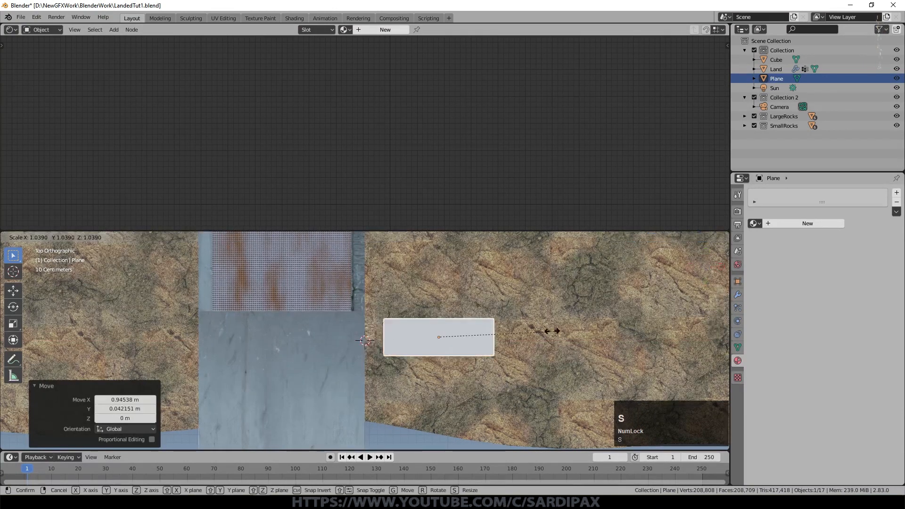
pyautogui.click(500, 333)
pyautogui.press('KP_Decimal')
# Inset the plane's face by about 0.23 m and widen the inner face along X by about 1.13
pyautogui.press('Tab')
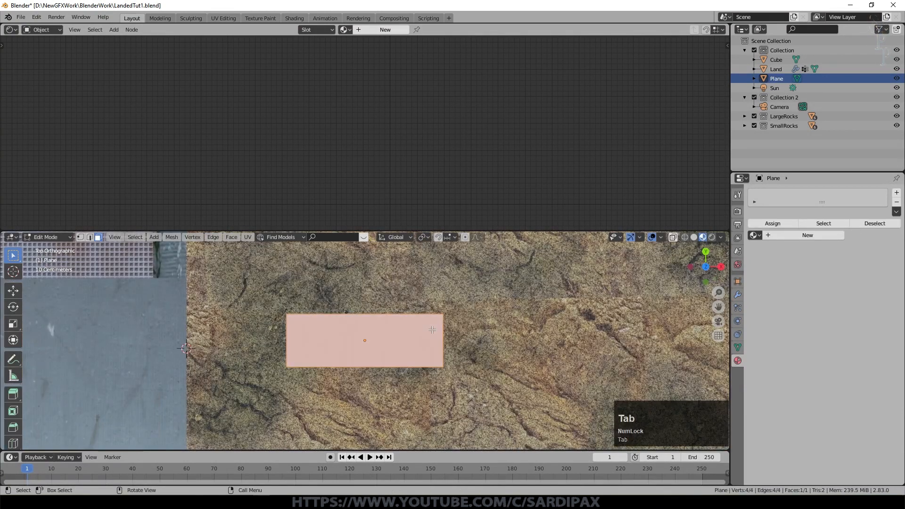
pyautogui.press('i')
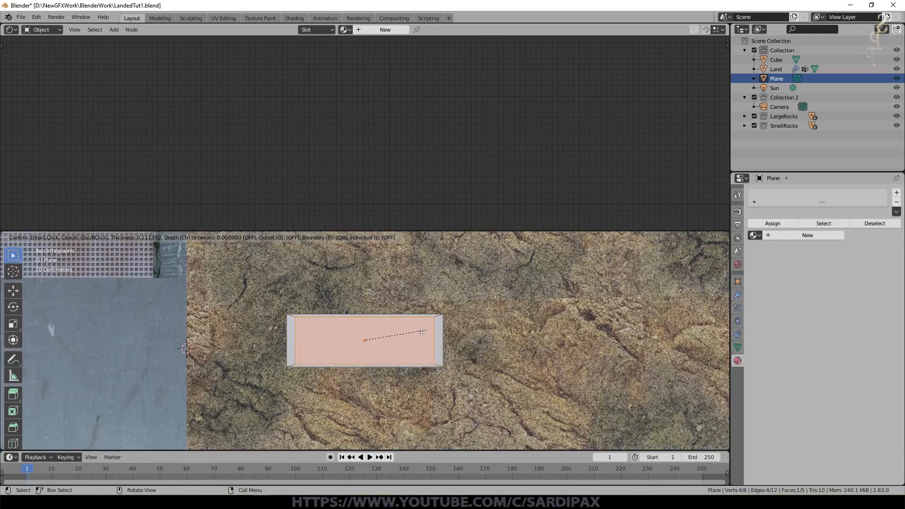
pyautogui.click(317, 333)
pyautogui.keyDown('shift'); pyautogui.moveTo(498, 331); pyautogui.dragTo(498, 324, button='middle'); pyautogui.keyUp('shift')
pyautogui.scroll(1, 498, 324)
pyautogui.scroll(4, 497, 324)
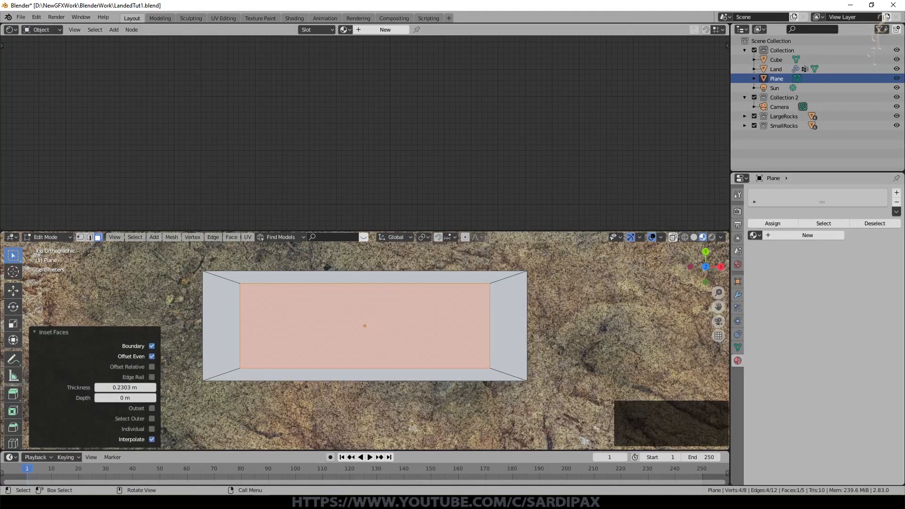
pyautogui.press('s')
pyautogui.press('x')
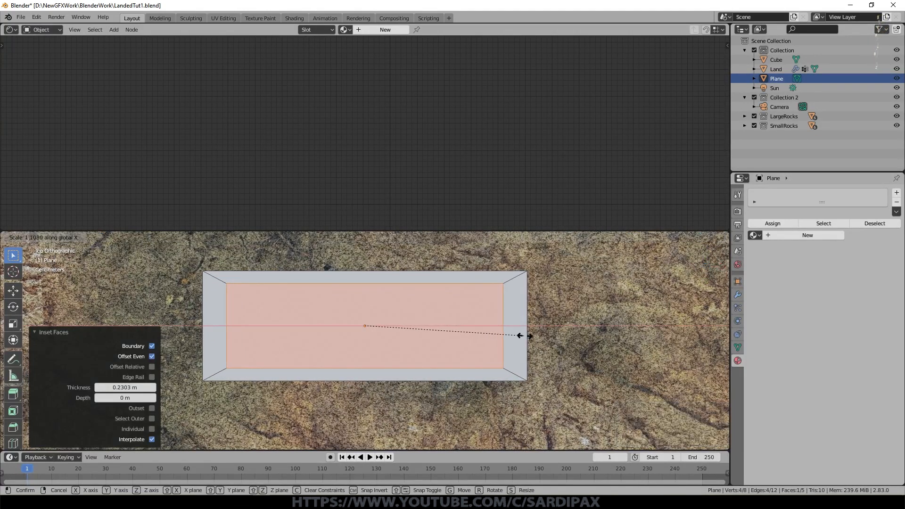
pyautogui.click(523, 336)
# Lower the inner face along Z to form a shallow tapered light panel, and return to Object Mode
pyautogui.moveTo(523, 336)
pyautogui.mouseDown(button='middle')
pyautogui.moveTo(492, 283)
pyautogui.moveTo(522, 337)
pyautogui.mouseUp(button='middle')
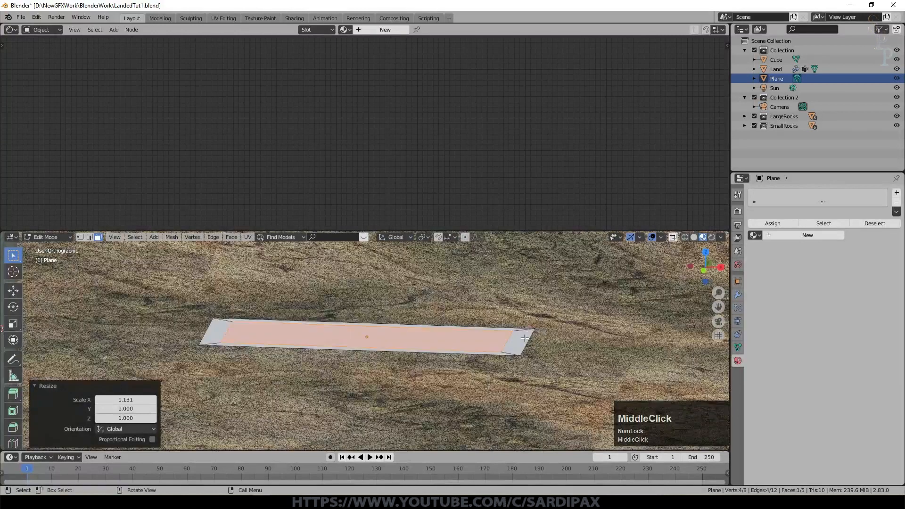
pyautogui.press('g')
pyautogui.press('z')
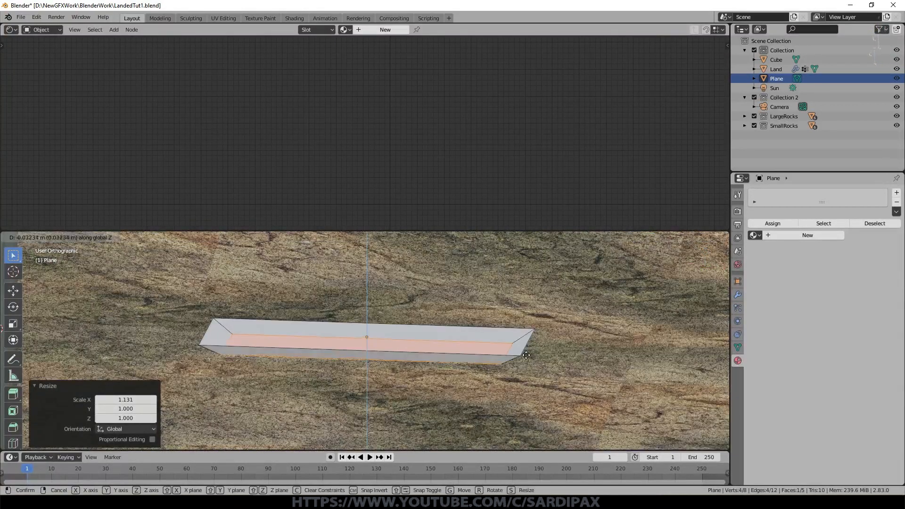
pyautogui.click(526, 356)
pyautogui.press('Tab')
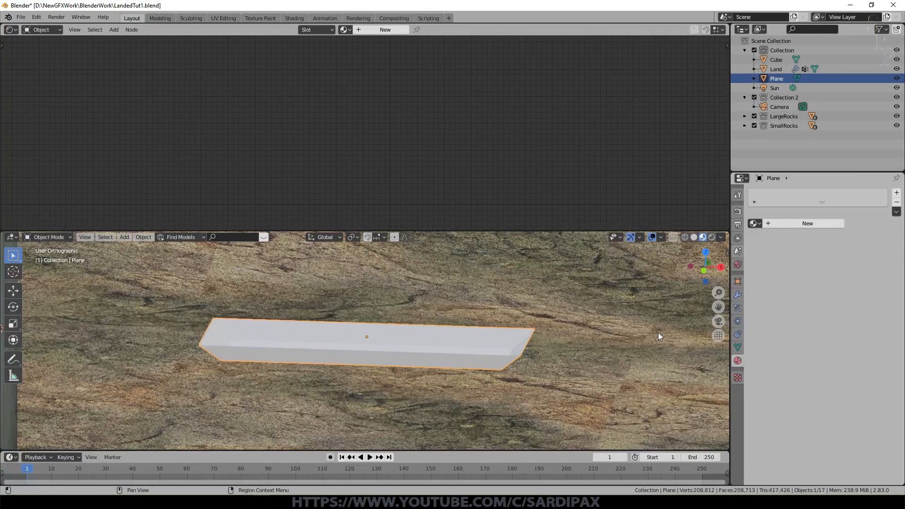
# Give the panel a new material, replacing its Principled BSDF with an Emission shader connected to the output's Surface
pyautogui.click(785, 223)
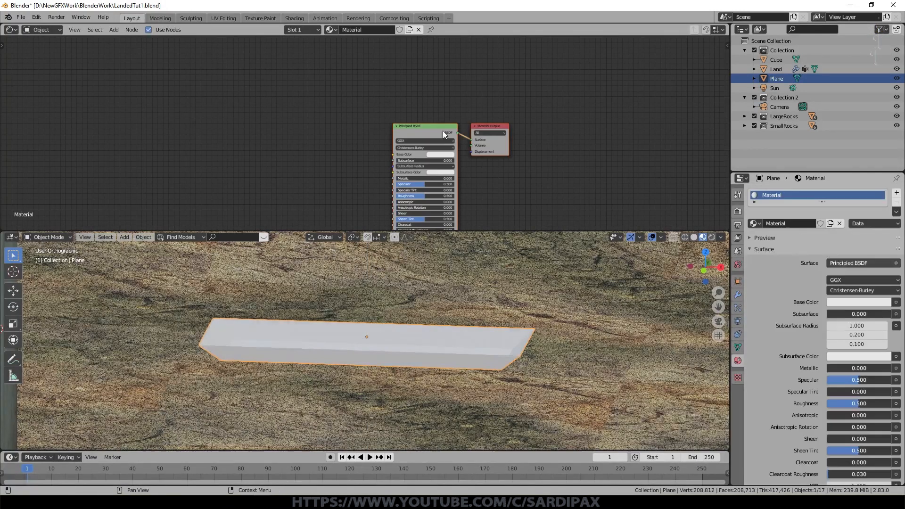
pyautogui.click(440, 127)
pyautogui.press('Delete')
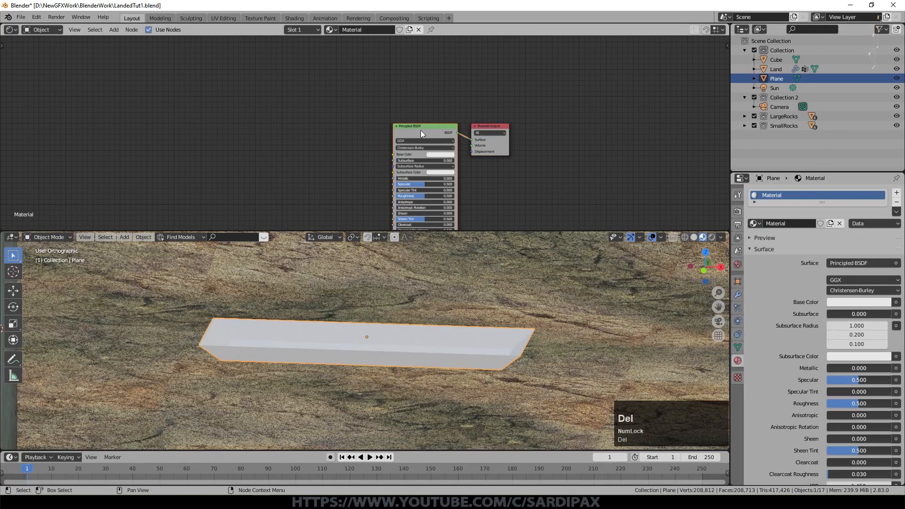
pyautogui.click(114, 30)
pyautogui.click(210, 104)
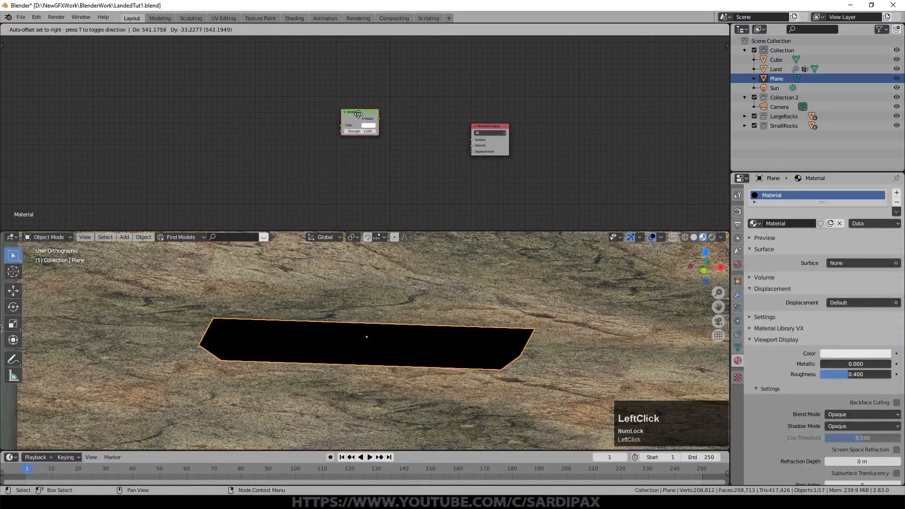
pyautogui.click(438, 135)
pyautogui.moveTo(458, 139); pyautogui.dragTo(475, 140)
# Set the Emission strength to 3 and tint its color a very pale blue
pyautogui.write('3')
pyautogui.press('Return')
pyautogui.scroll(2, 450, 153)
pyautogui.click(488, 154)
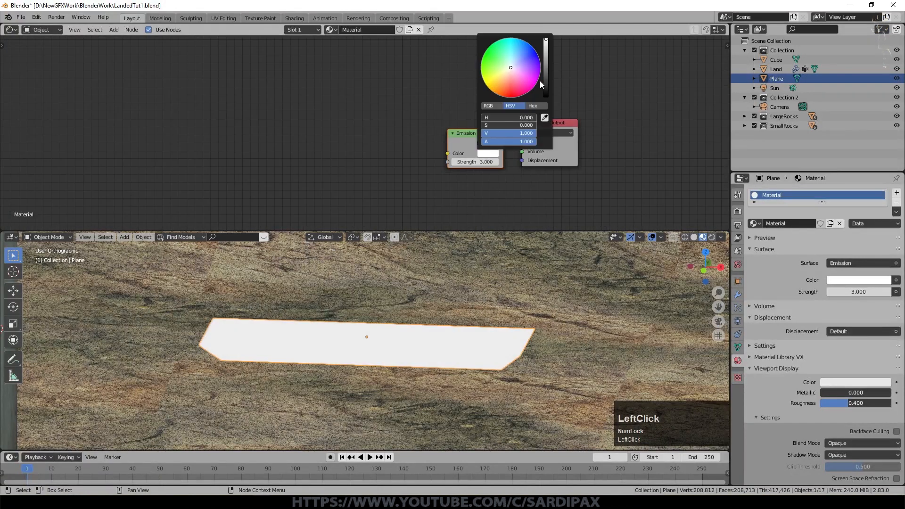
pyautogui.click(513, 66)
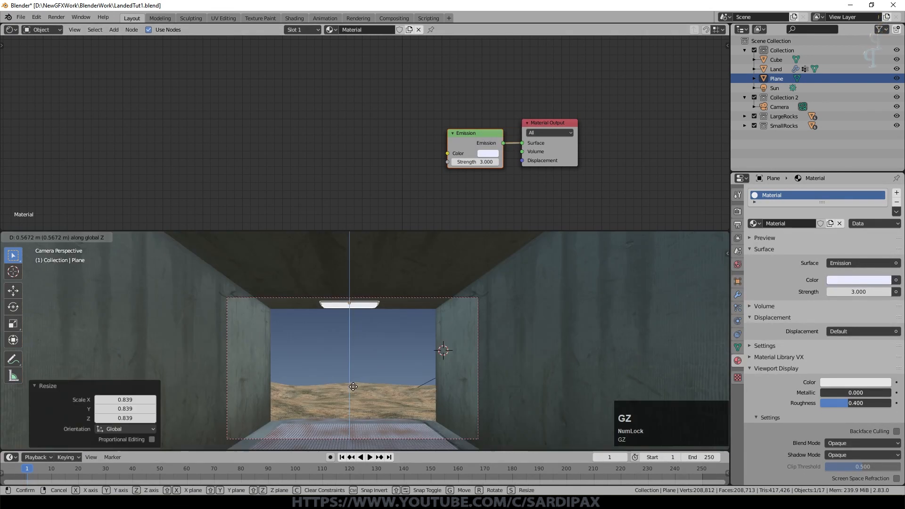
# Raise the light panel about 0.57 m along Z to the ship's ceiling and set its Emission strength to 6
pyautogui.click(353, 387)
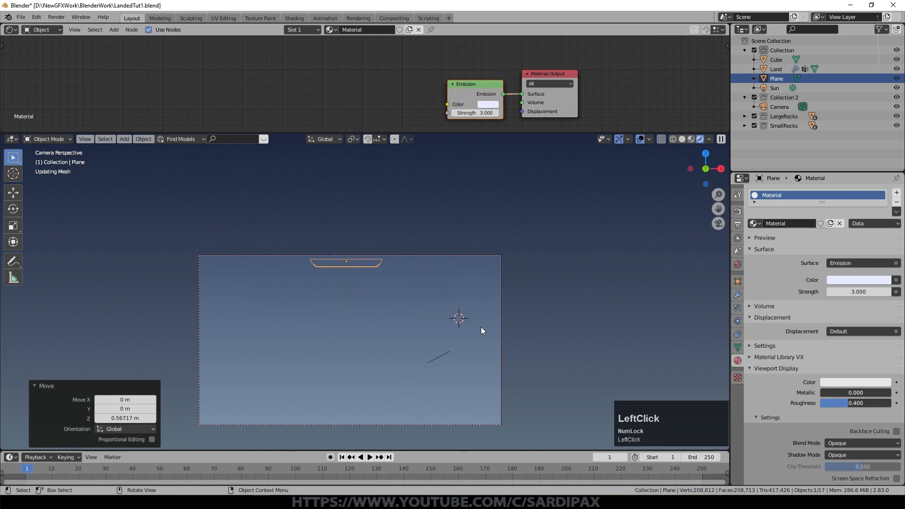
pyautogui.doubleClick(482, 112)
pyautogui.write('6')
pyautogui.press('KP_Enter')
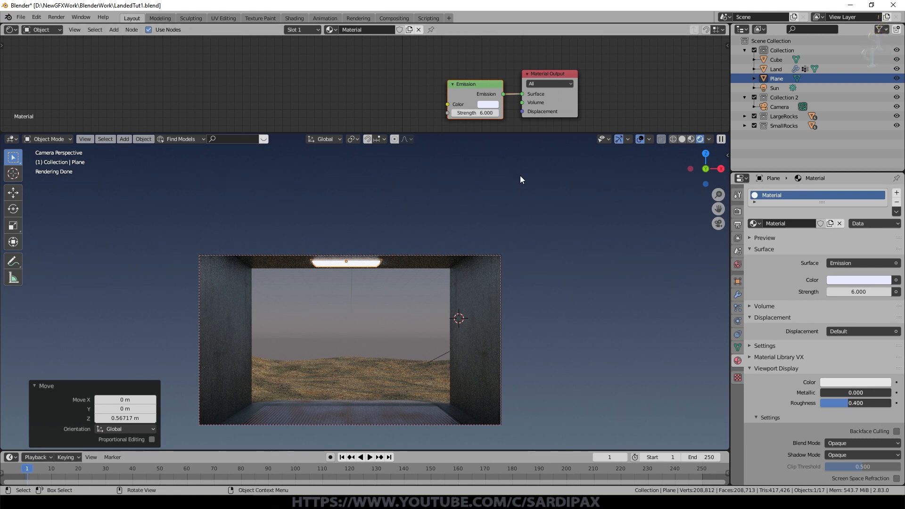
# Switch to solid shading in top view and add a point light at the 3D cursor inside the ship
pyautogui.click(682, 139)
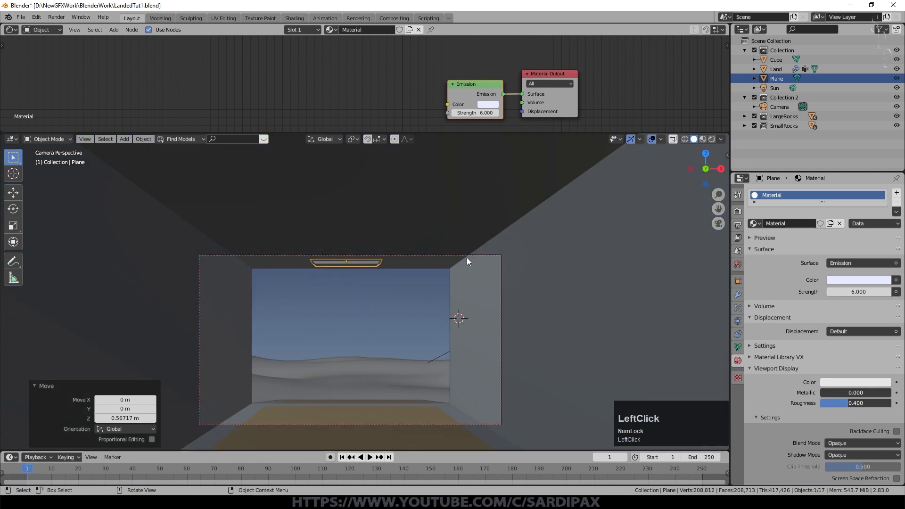
pyautogui.press('KP_7')
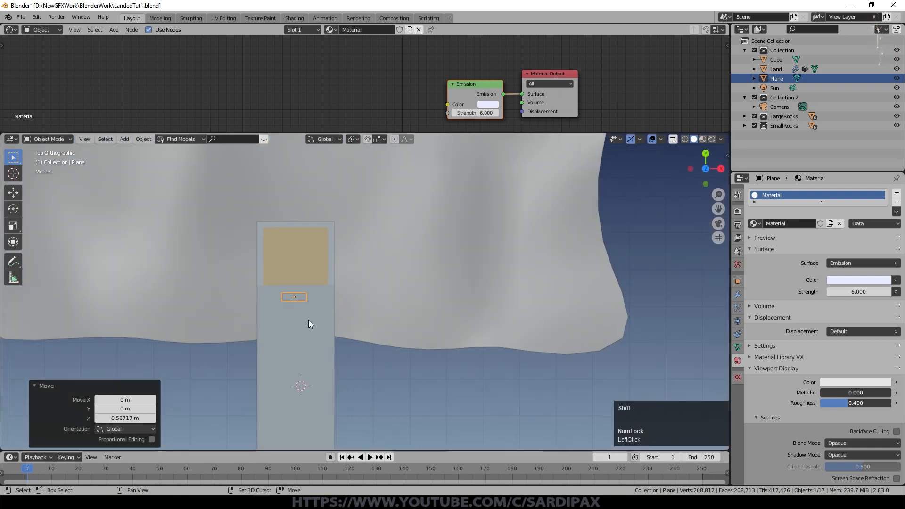
pyautogui.hotkey('shift', 'a')
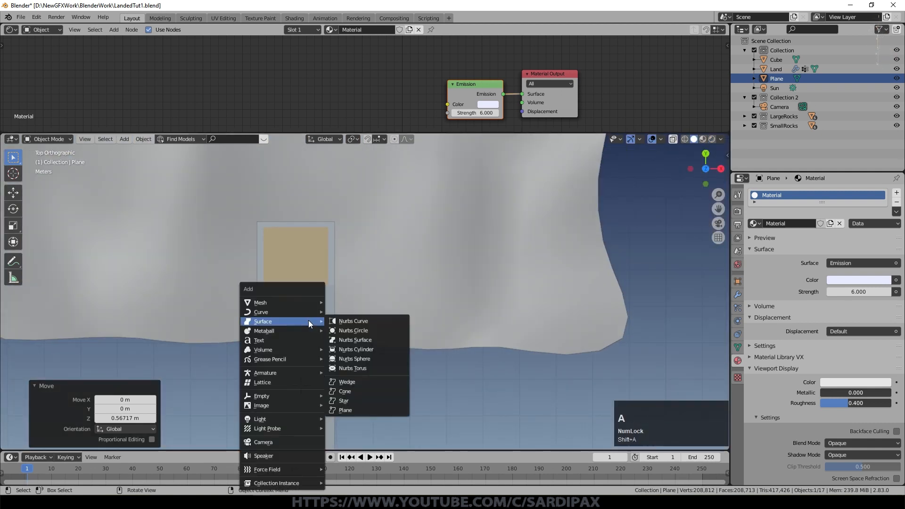
pyautogui.click(343, 418)
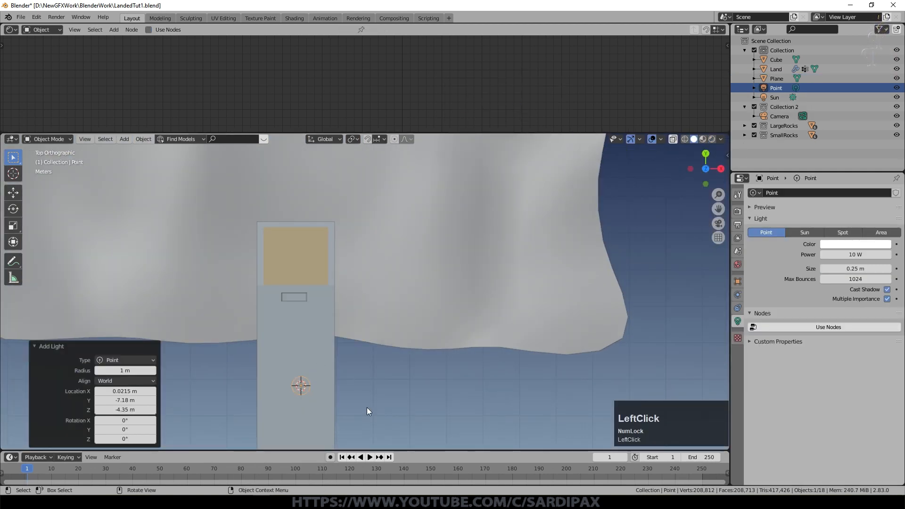
# Move the point light about -0.81 m in Y and -0.55 m in Z, plus about -0.15 m in X and -0.2 m in Z
pyautogui.moveTo(368, 411); pyautogui.dragTo(275, 316, button='middle')
pyautogui.press('KP_3')
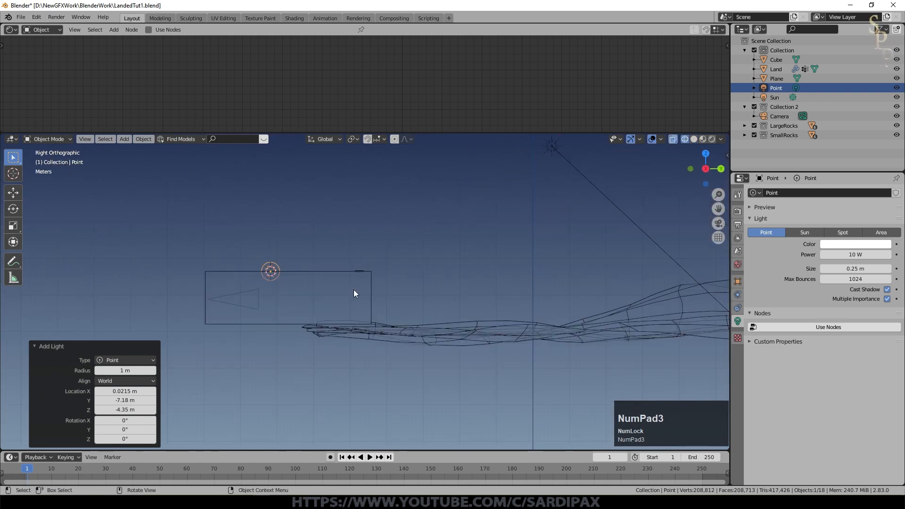
pyautogui.press('g')
pyautogui.click(326, 312)
pyautogui.press('KP_0')
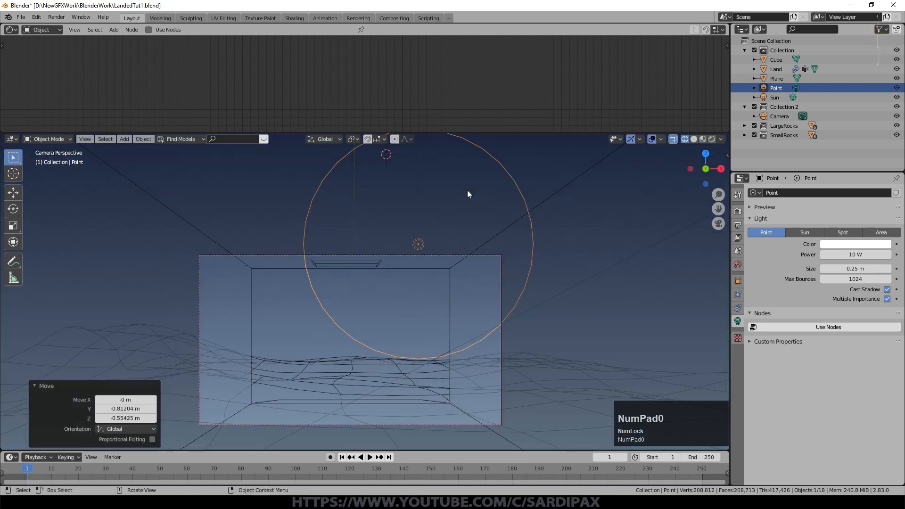
pyautogui.press('g')
pyautogui.click(419, 343)
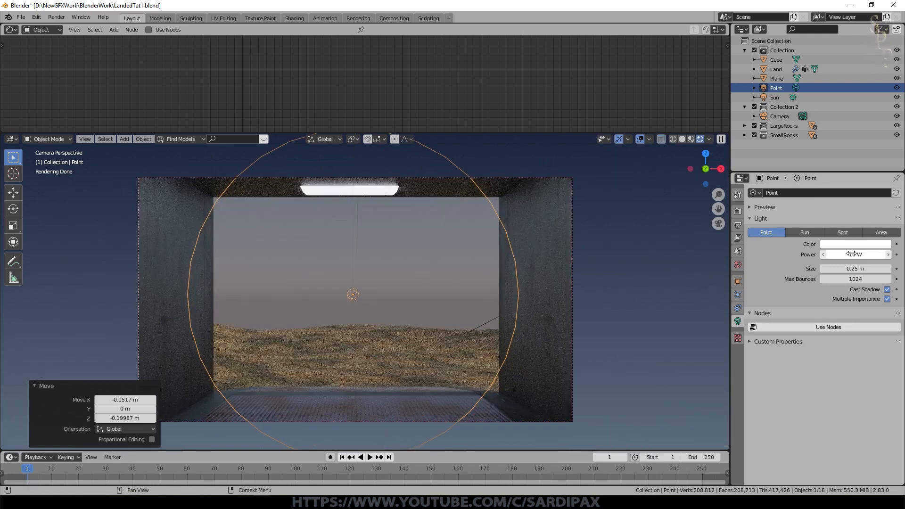
# Set the point light's power to 0 W
pyautogui.click(852, 254)
pyautogui.write('0')
pyautogui.press('KP_Enter')
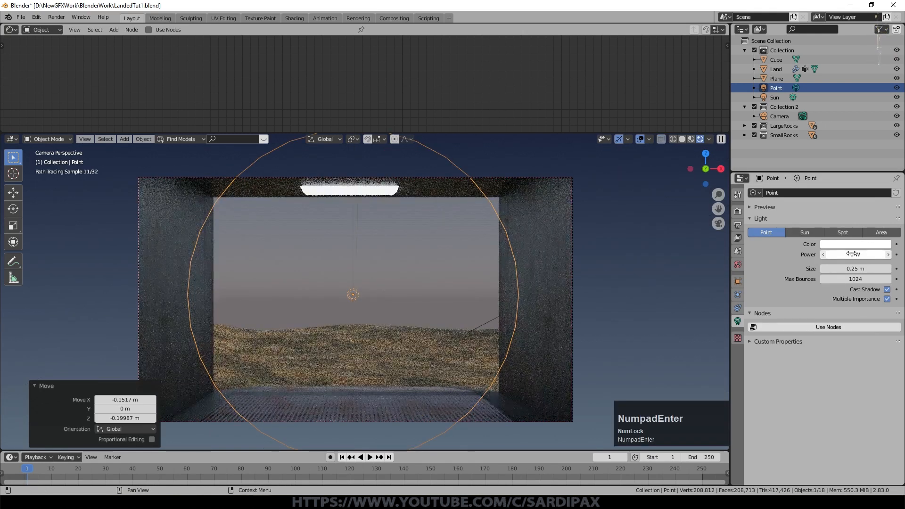
# Try a point light power of 100 W and settle on 50 W
pyautogui.click(852, 254)
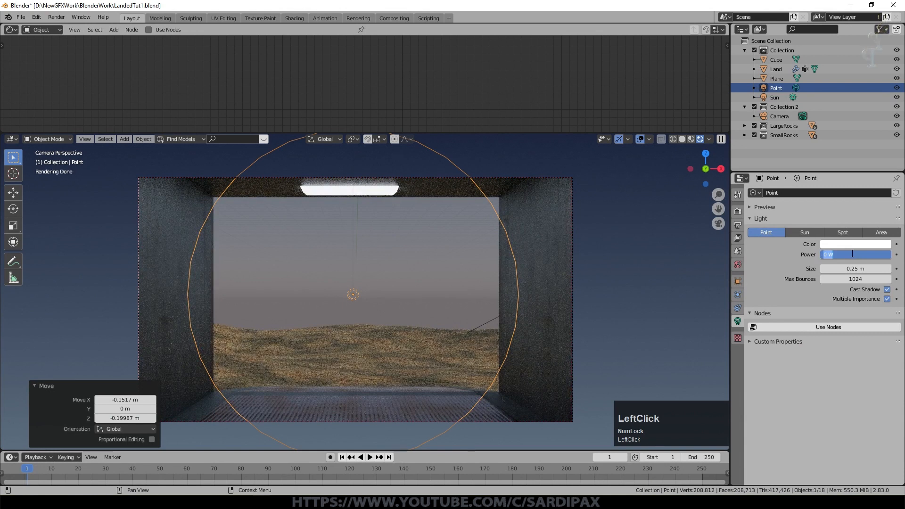
pyautogui.write('100')
pyautogui.press('KP_Enter')
pyautogui.click(852, 254)
pyautogui.write('50')
pyautogui.press('KP_Enter')
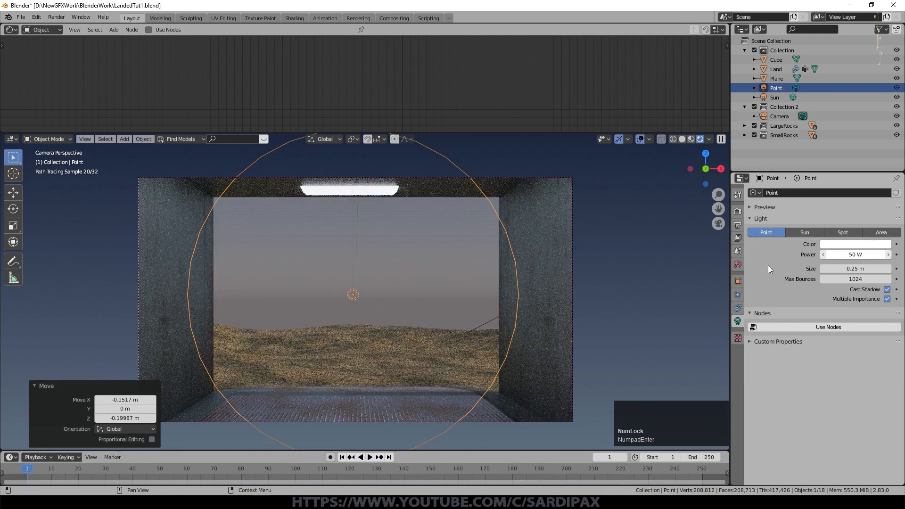
# Save the file and centre the ceiling light panel over the ship's opening, leaving the ship selected
pyautogui.click(327, 166)
pyautogui.hotkey('ctrl', 's')
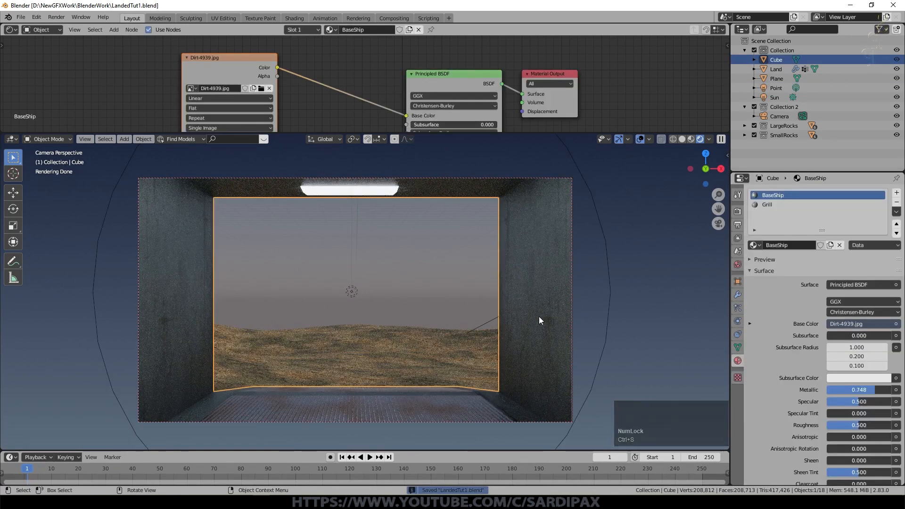
pyautogui.click(195, 283)
pyautogui.click(195, 283)
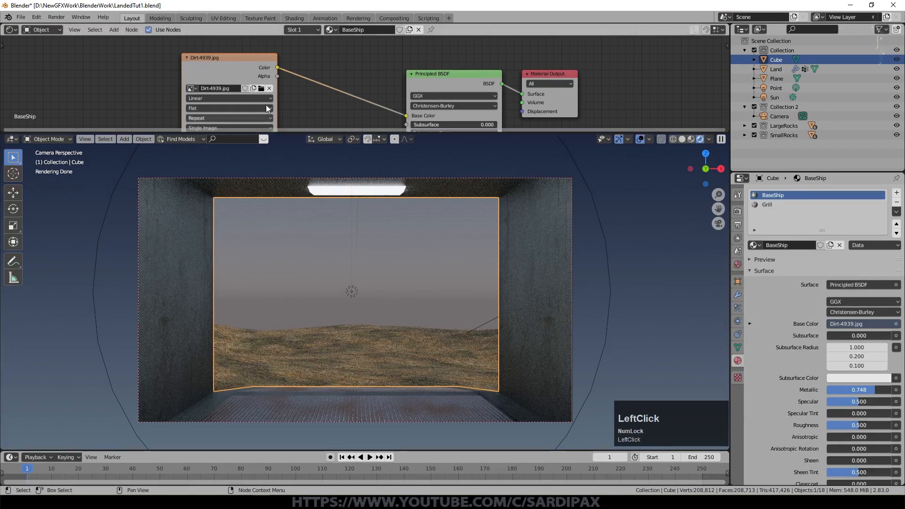
# Move the Dirt-4939.jpg image node well away from the Principled BSDF to make room between them
pyautogui.scroll(3, 140, 289)
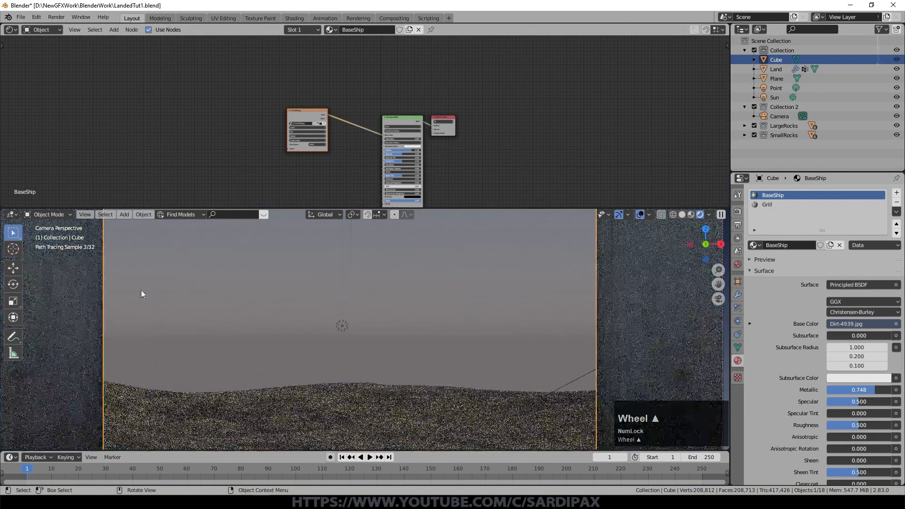
pyautogui.keyDown('shift'); pyautogui.moveTo(141, 290); pyautogui.dragTo(320, 298, button='middle'); pyautogui.keyUp('shift')
pyautogui.moveTo(240, 99); pyautogui.dragTo(107, 72)
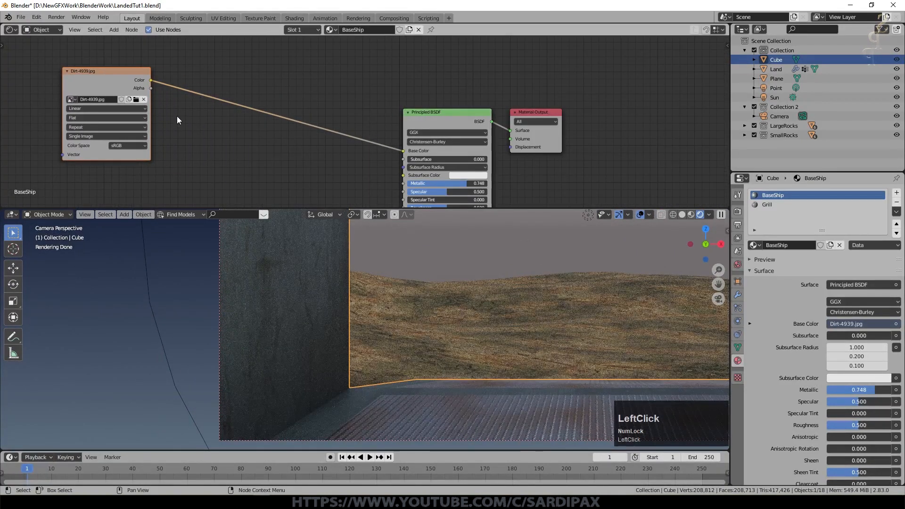
pyautogui.moveTo(533, 183); pyautogui.dragTo(536, 162, button='middle')
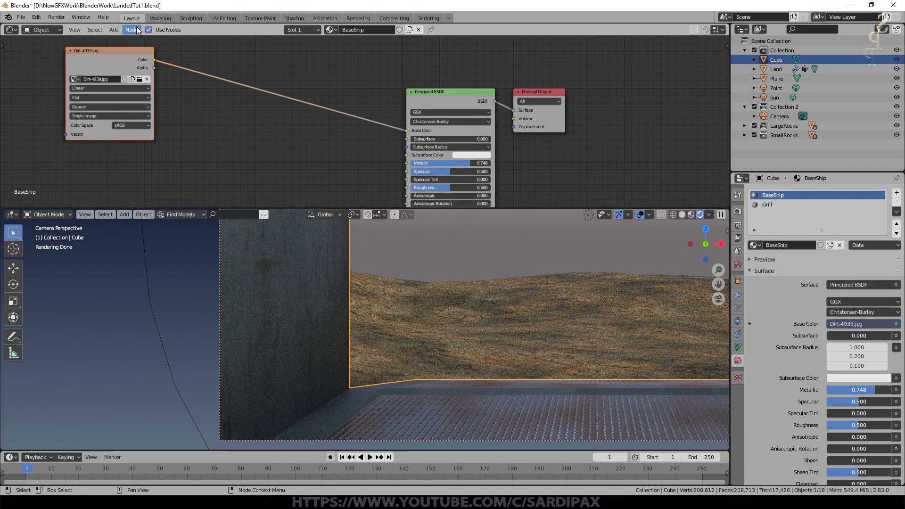
# Insert a ColorRamp between the Dirt-4939.jpg color and Base Color, with the black stop at about 0.2 and the white stop at 0.400
pyautogui.click(114, 29)
pyautogui.moveTo(157, 114)
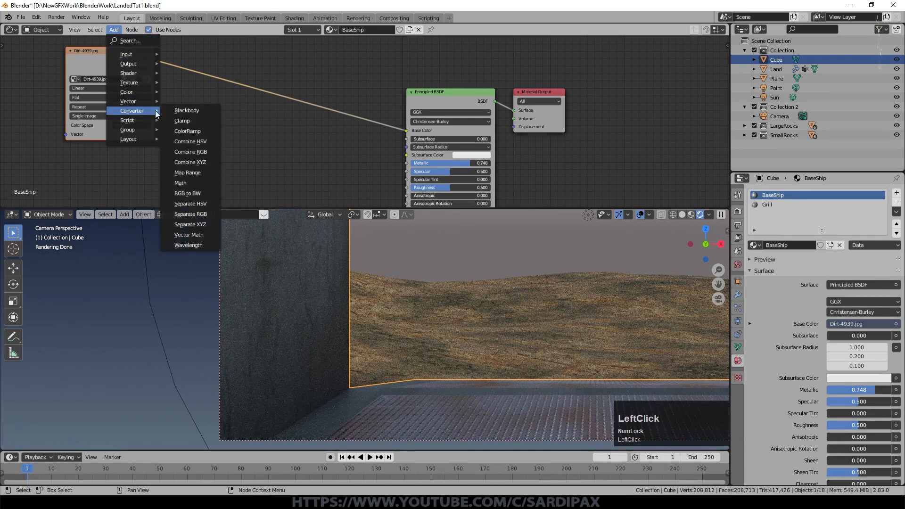
pyautogui.click(188, 131)
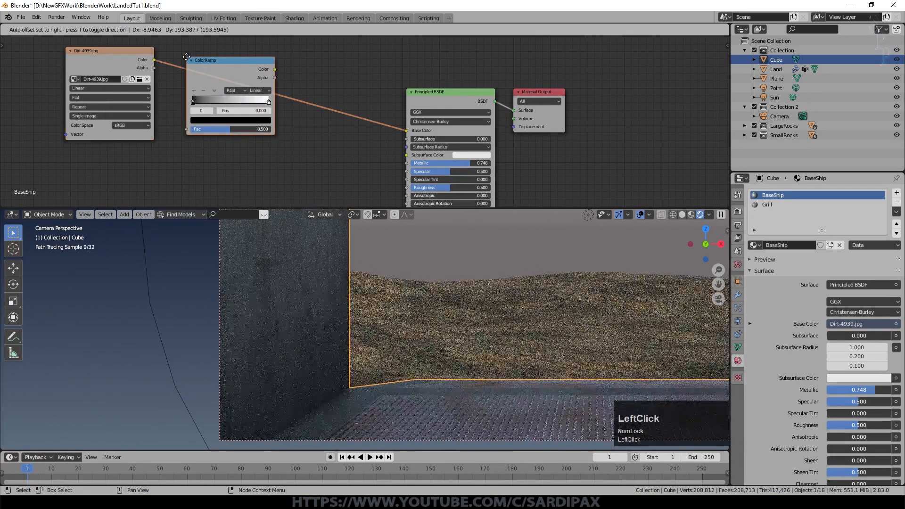
pyautogui.click(187, 57)
pyautogui.moveTo(196, 102); pyautogui.dragTo(205, 102)
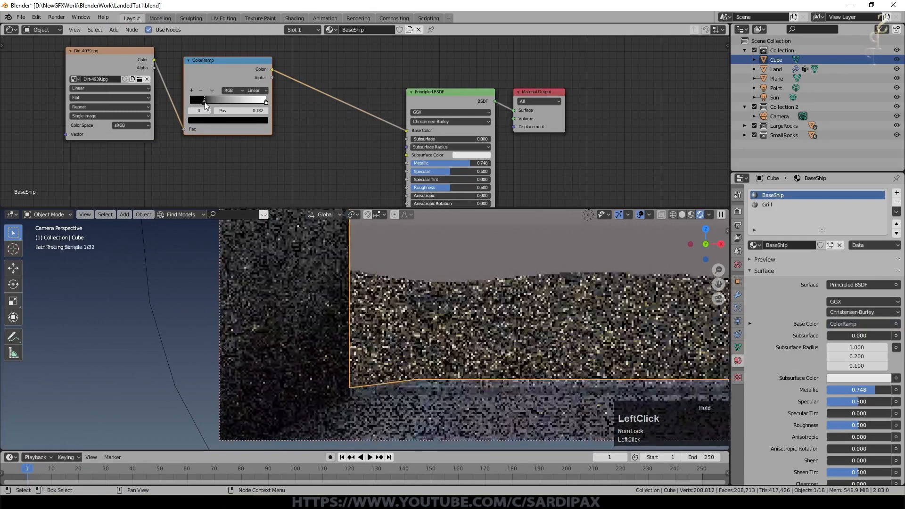
pyautogui.moveTo(266, 101); pyautogui.dragTo(220, 101)
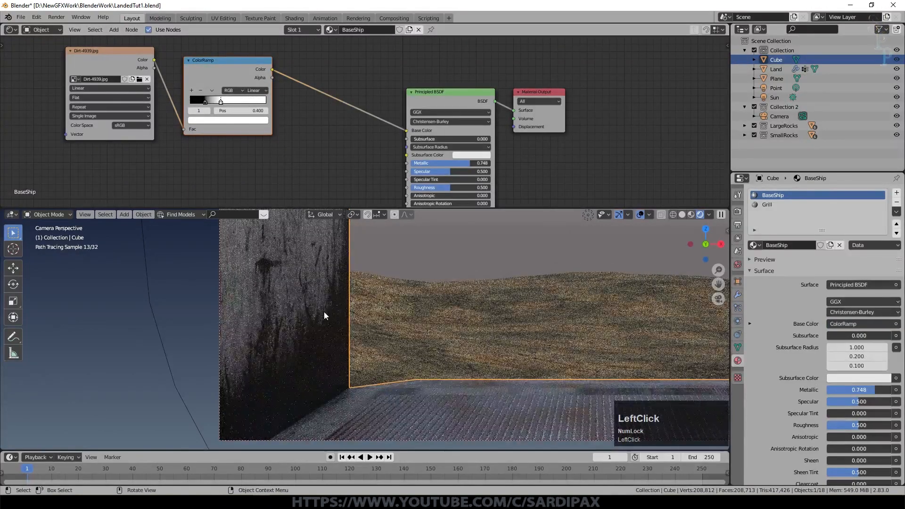
# Select the ship's side wall faces in right orthographic view and scale their UVs down to about 0.89
pyautogui.scroll(-1, 324, 316)
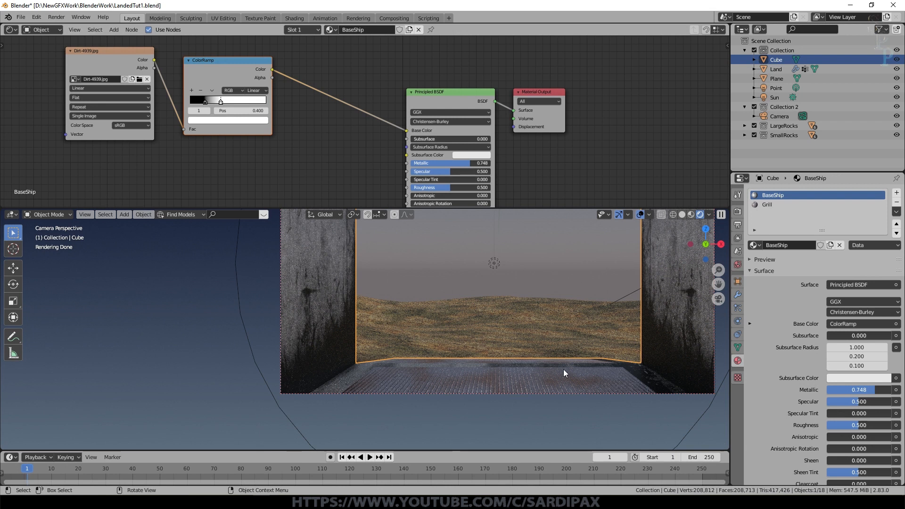
pyautogui.scroll(-1, 620, 266)
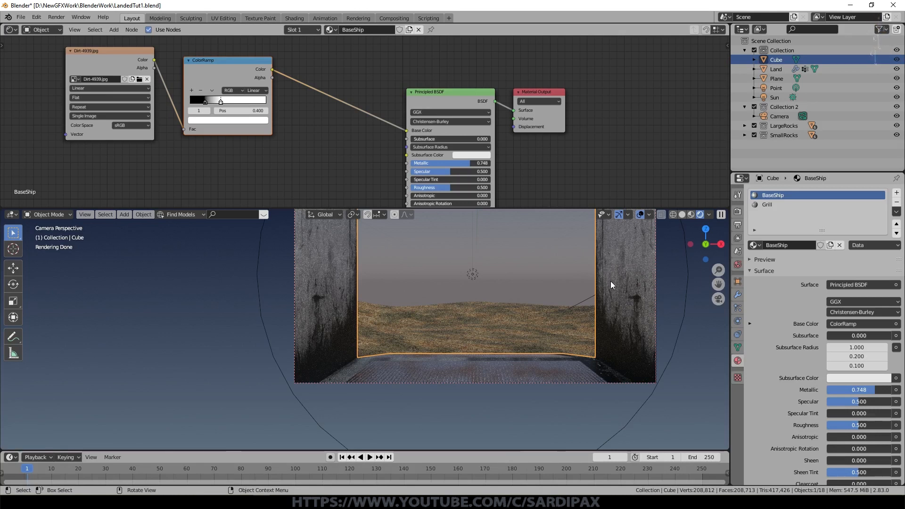
pyautogui.moveTo(630, 332); pyautogui.dragTo(542, 320, button='middle')
pyautogui.moveTo(100, 284); pyautogui.dragTo(333, 353)
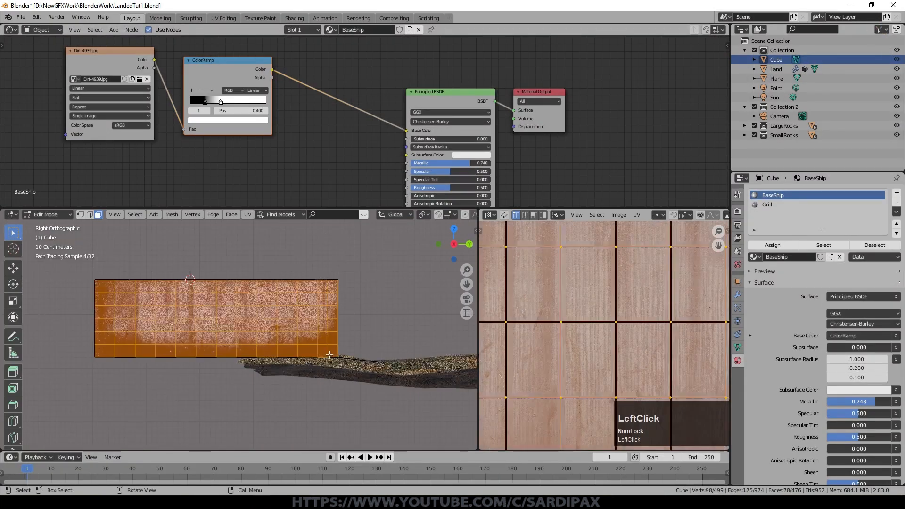
pyautogui.scroll(-3, 688, 334)
pyautogui.press('s')
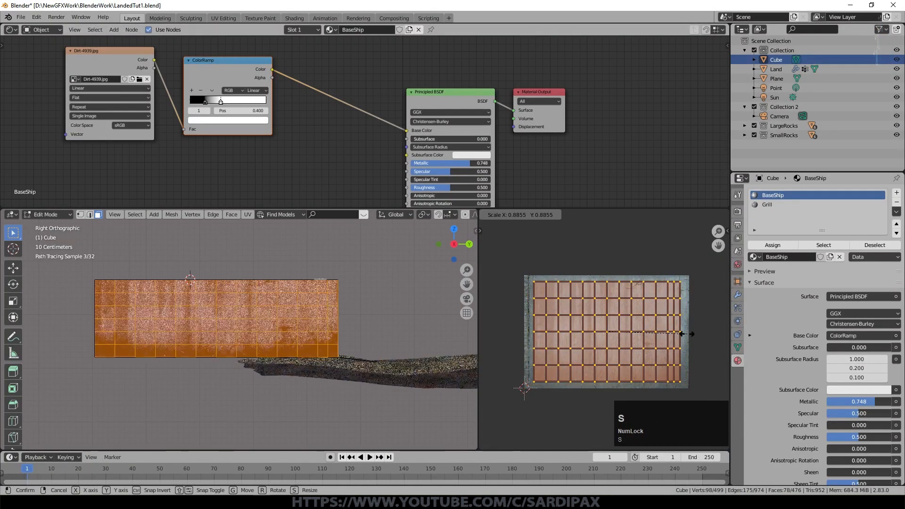
pyautogui.click(687, 337)
# Shrink the side wall's UVs further and reposition them within the Dirt-4939.jpg texture
pyautogui.press('g')
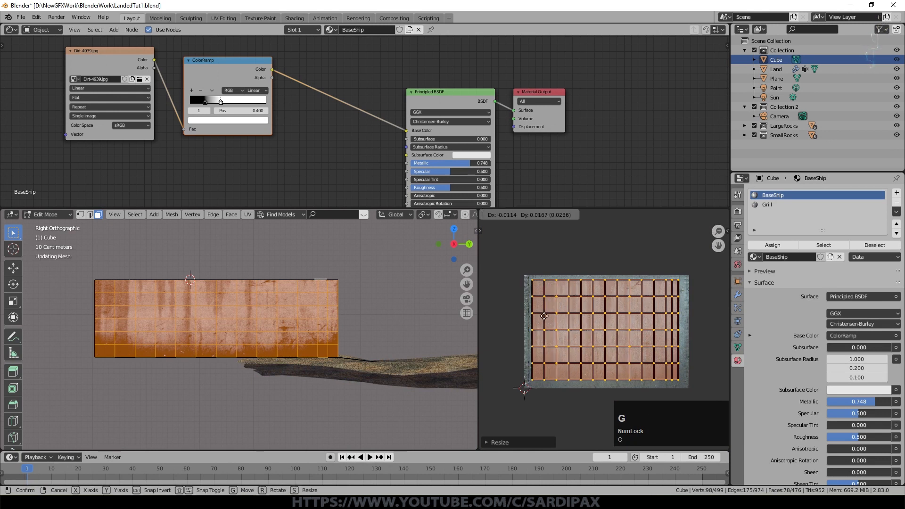
pyautogui.click(541, 315)
pyautogui.press('g')
pyautogui.press('Escape')
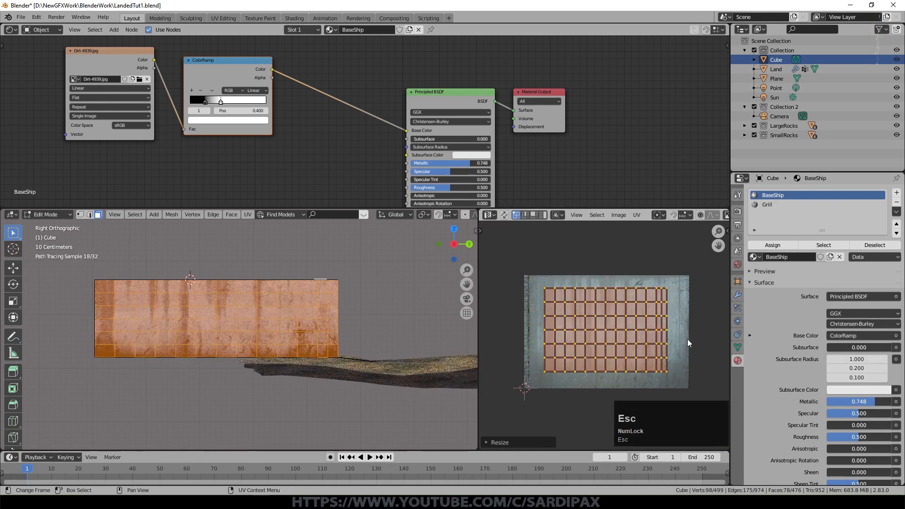
pyautogui.press('g')
pyautogui.click(650, 359)
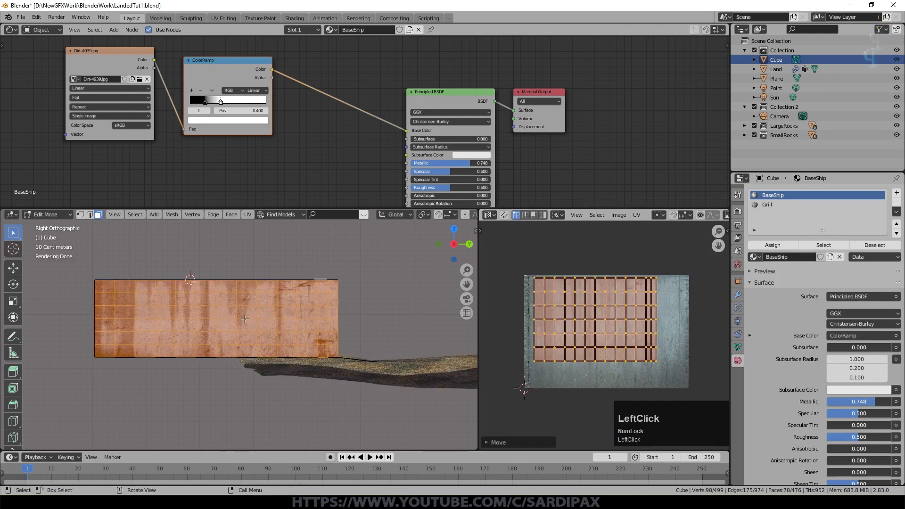
pyautogui.press('g')
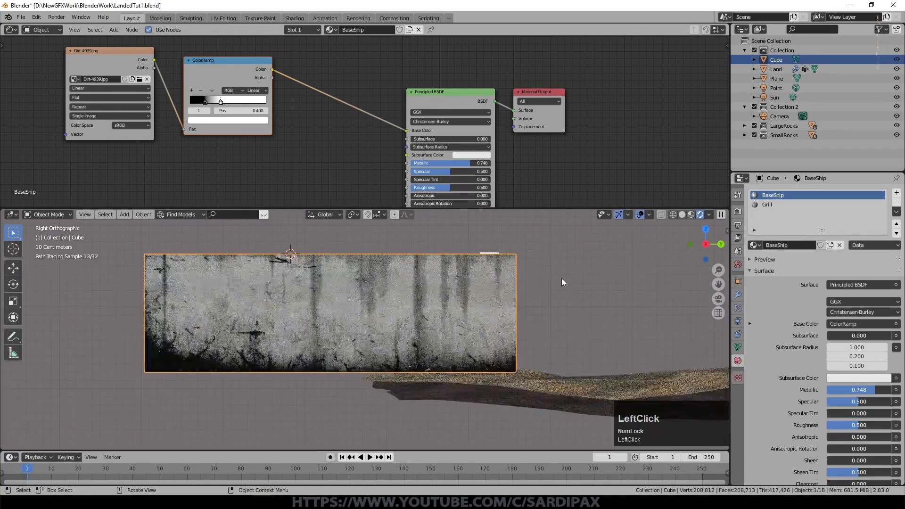
# Return to the camera view to check the walls and save the file
pyautogui.press('KP_0')
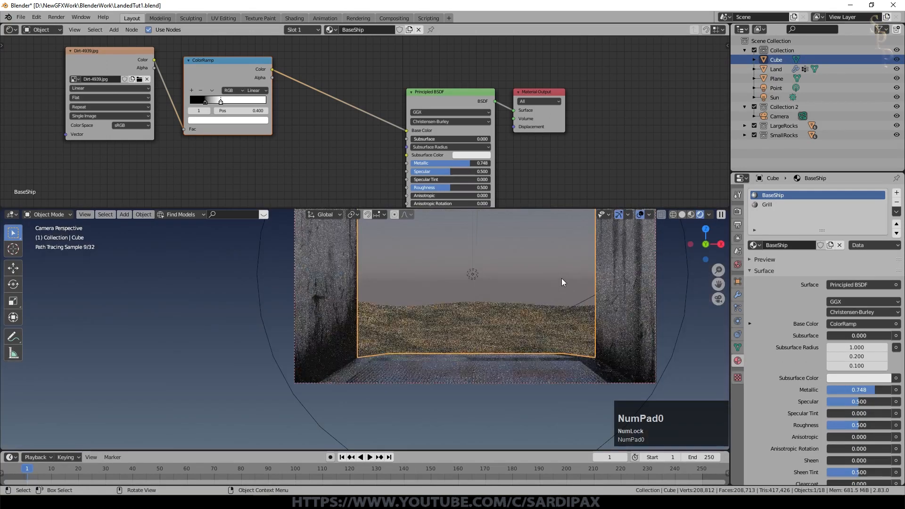
pyautogui.keyDown('shift'); pyautogui.moveTo(612, 287); pyautogui.dragTo(585, 300, button='middle'); pyautogui.keyUp('shift')
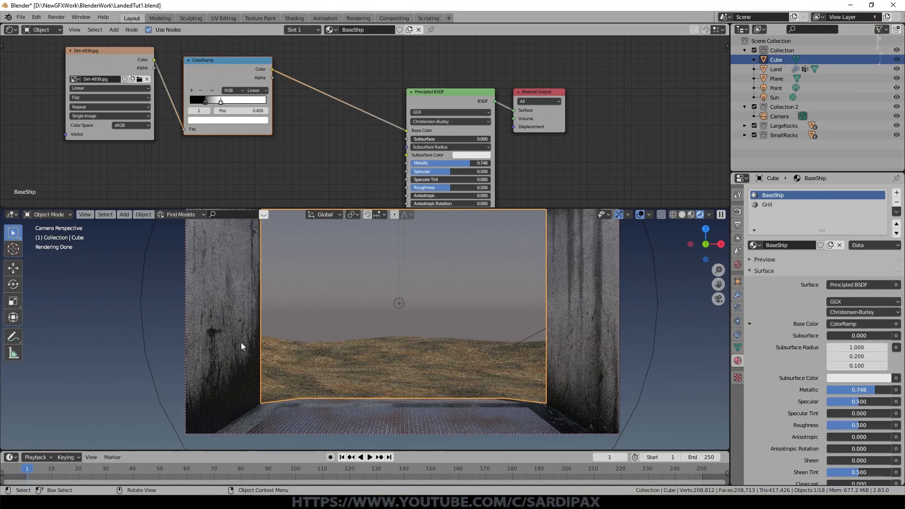
pyautogui.scroll(-2, 544, 395)
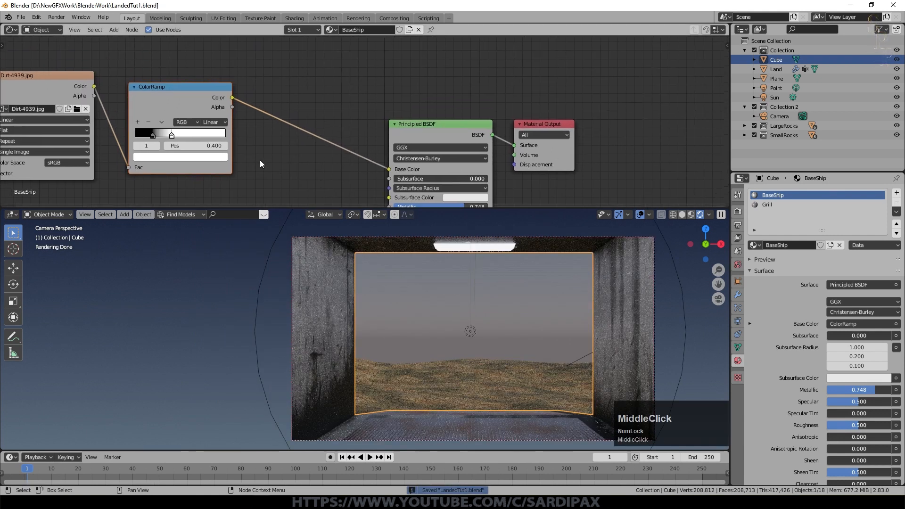
# Insert a MixRGB node between the ColorRamp and the Principled BSDF and set its blending mode to Multiply
pyautogui.click(113, 29)
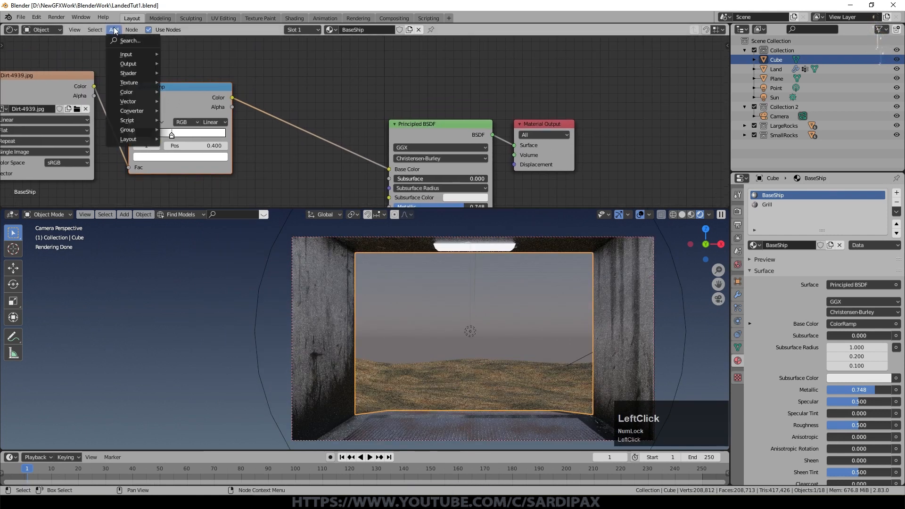
pyautogui.moveTo(129, 94)
pyautogui.click(184, 143)
pyautogui.click(272, 76)
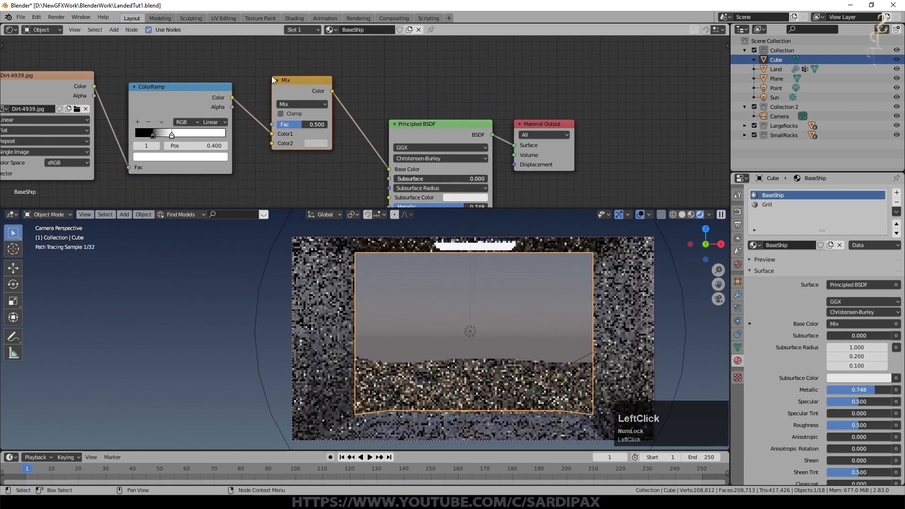
pyautogui.click(297, 102)
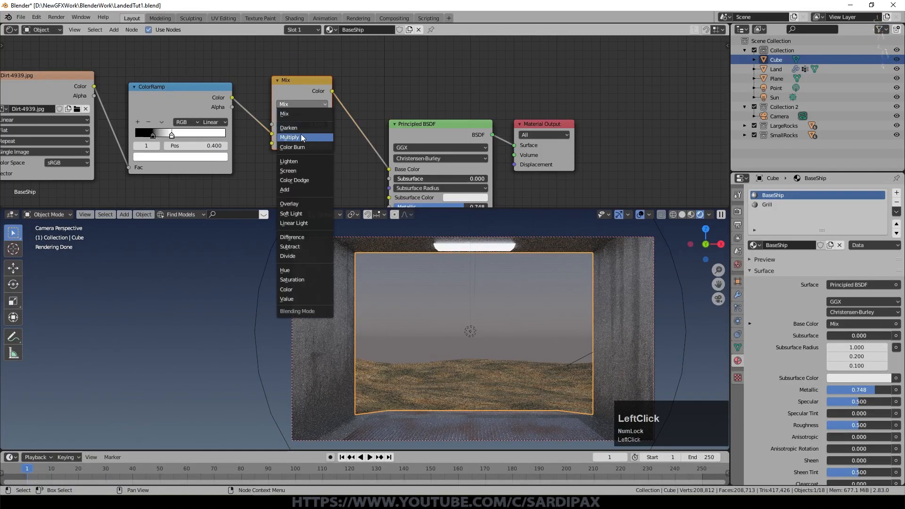
pyautogui.click(302, 141)
# Space out the Material Output and Principled BSDF nodes and reconnect the ColorRamp color to the Multiply node's Fac input
pyautogui.moveTo(542, 124); pyautogui.dragTo(688, 112)
pyautogui.moveTo(469, 130); pyautogui.dragTo(583, 124)
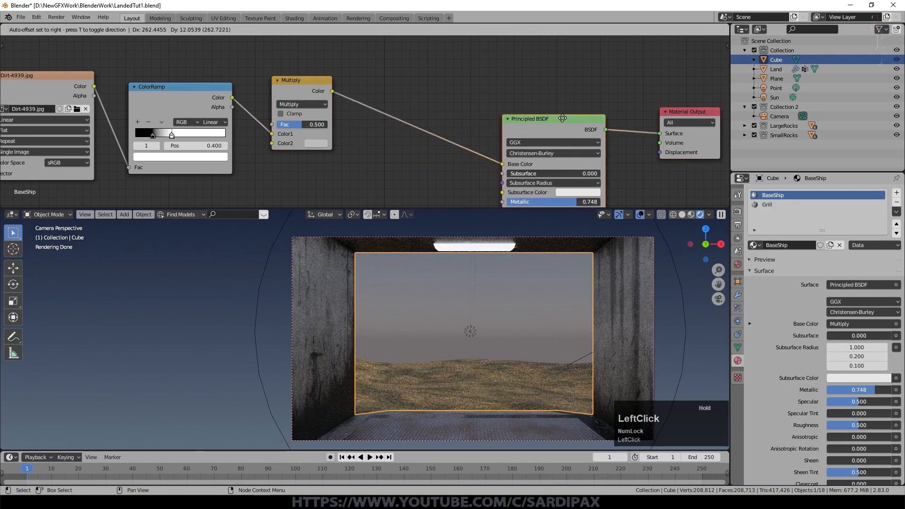
pyautogui.moveTo(272, 134); pyautogui.dragTo(272, 125)
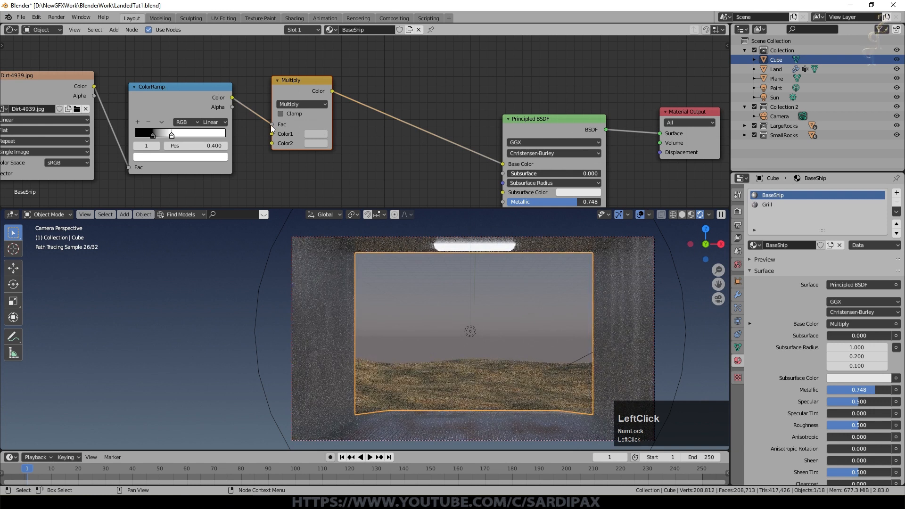
# Set the Multiply node's Color1 to pale blue and Color2 to dark reddish brown
pyautogui.click(323, 136)
pyautogui.click(344, 170)
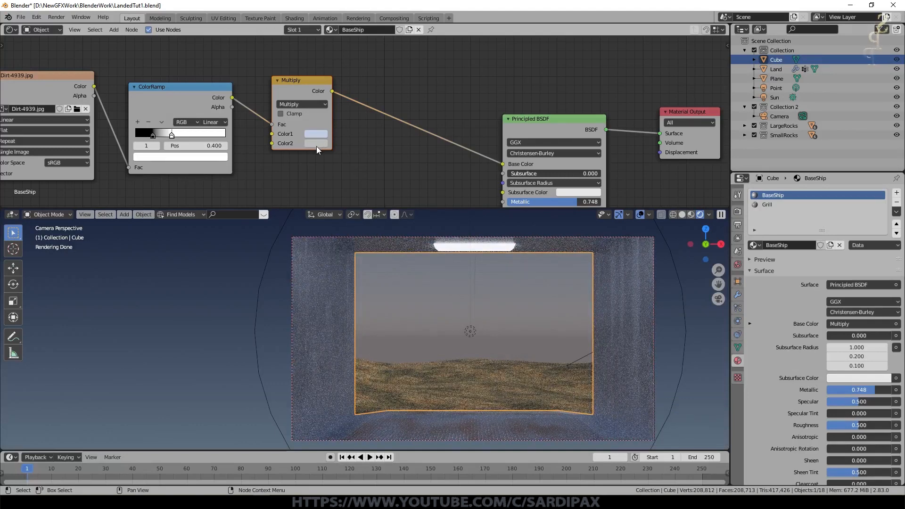
pyautogui.click(316, 143)
pyautogui.click(337, 69)
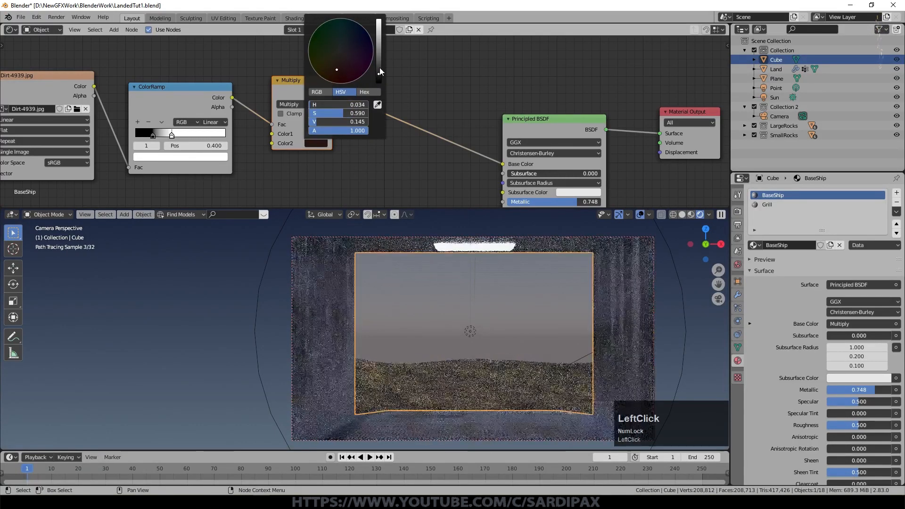
pyautogui.moveTo(380, 67); pyautogui.dragTo(379, 64)
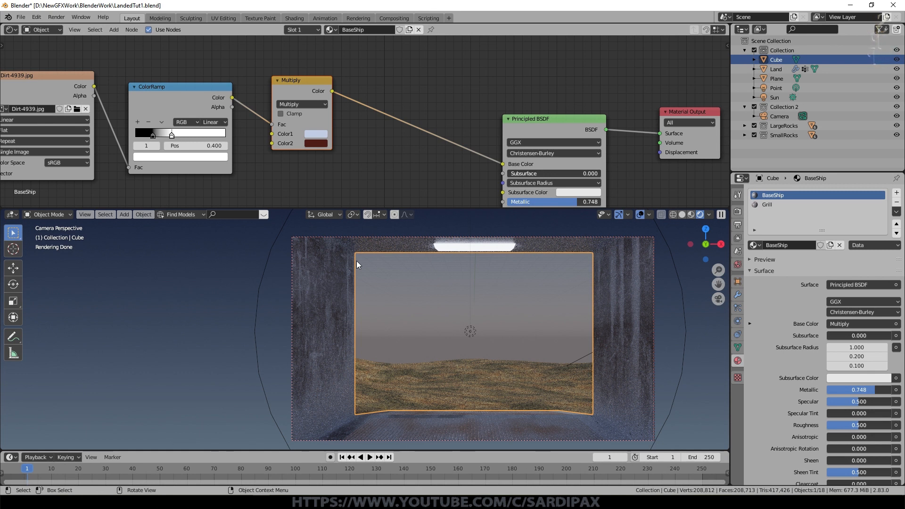
# Flip the ColorRamp and move its white stop to about 0.18 and its black stop to 0.332
pyautogui.click(162, 122)
pyautogui.click(178, 132)
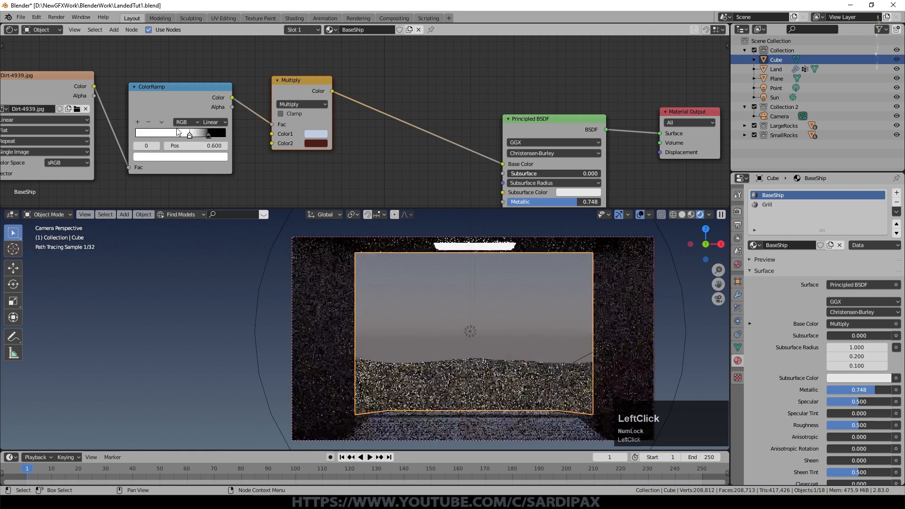
pyautogui.moveTo(186, 134); pyautogui.dragTo(165, 136)
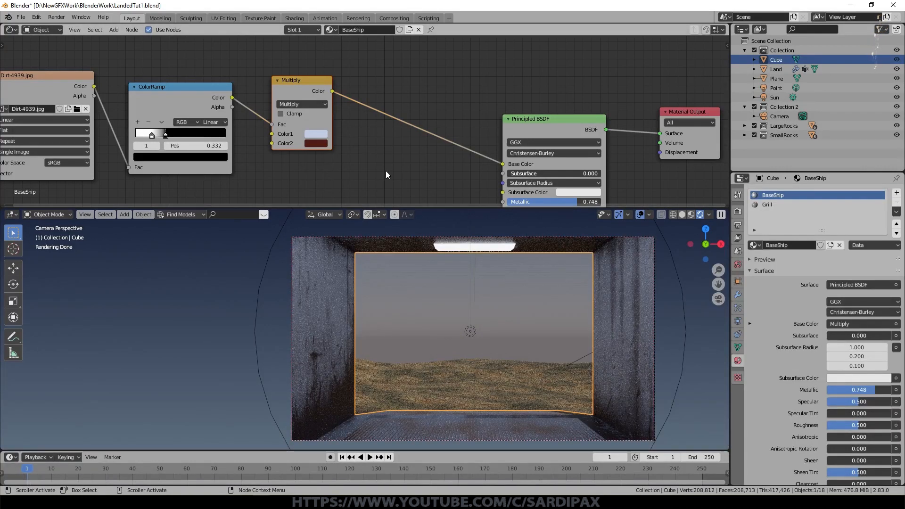
# Duplicate the Multiply node, insert the copy before the Principled BSDF, and set its Fac to 1.000
pyautogui.click(309, 78)
pyautogui.hotkey('shift', 'd')
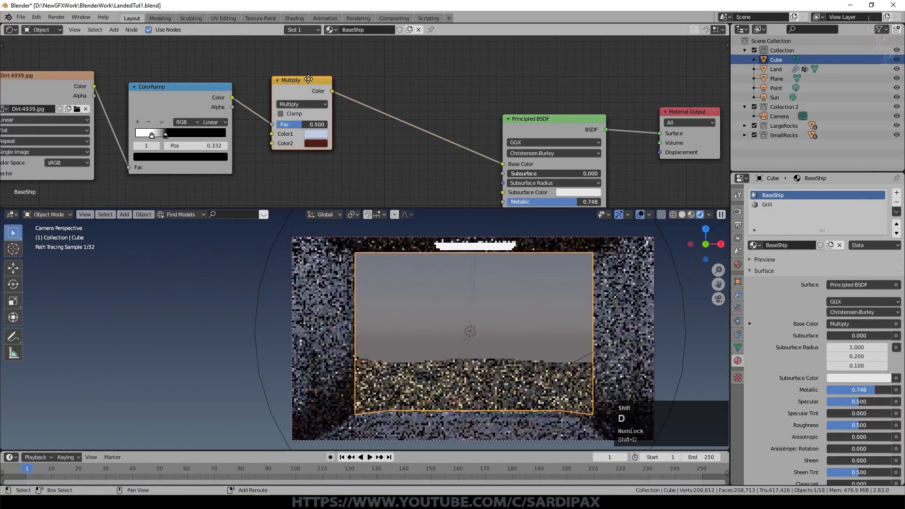
pyautogui.click(417, 107)
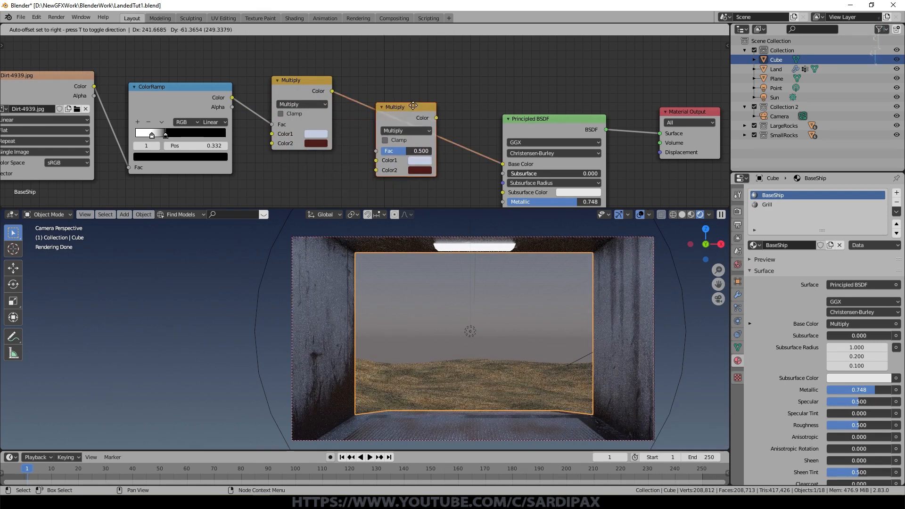
pyautogui.moveTo(396, 149); pyautogui.dragTo(432, 150)
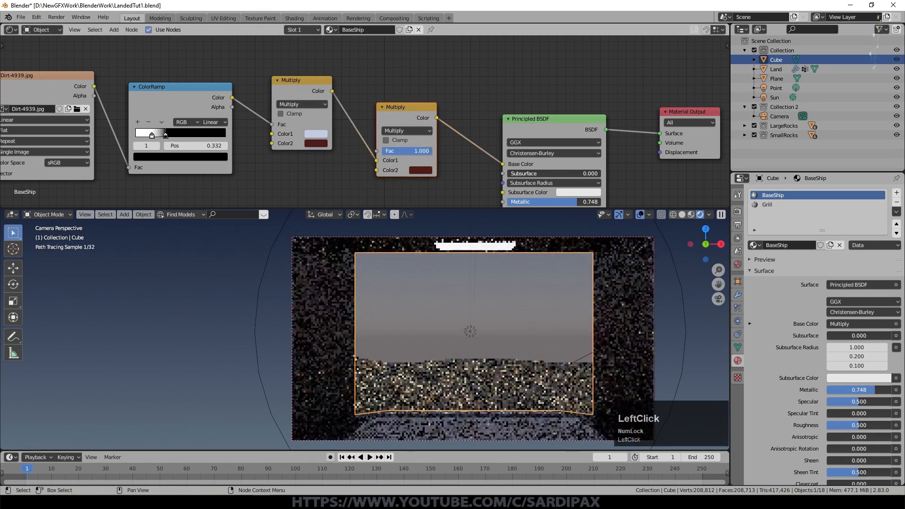
# Change the second Multiply node's blend mode to Darken and place a duplicate of the ColorRamp below the original
pyautogui.click(406, 130)
pyautogui.click(401, 139)
pyautogui.scroll(-2, 301, 105)
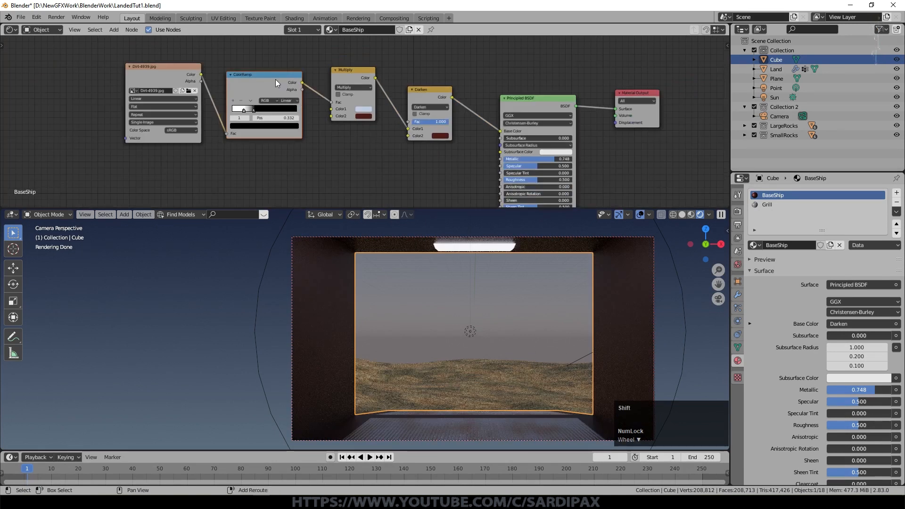
pyautogui.hotkey('shift', 'd')
pyautogui.click(278, 162)
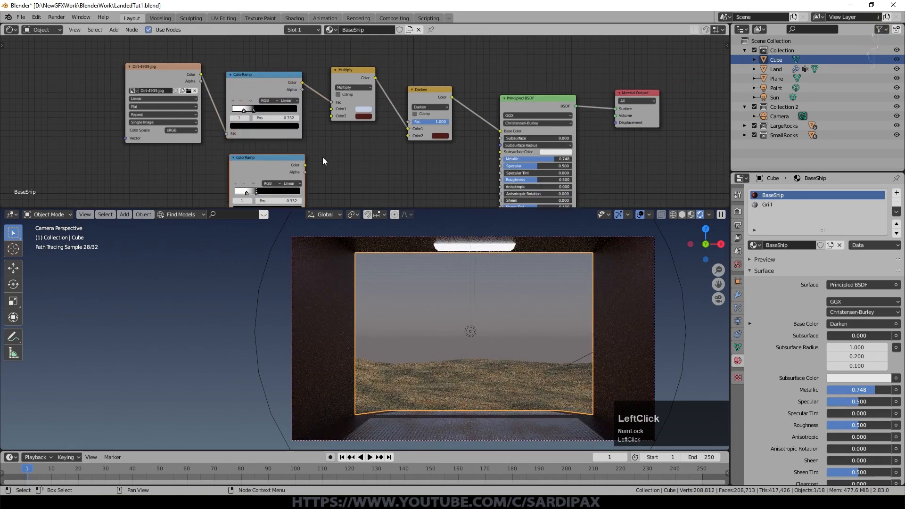
# Copy the Multiply node's dark red and pale blue into the duplicated ColorRamp's stops and connect its Color to Darken's Color2
pyautogui.moveTo(322, 157); pyautogui.dragTo(365, 106, button='middle')
pyautogui.moveTo(405, 65); pyautogui.dragTo(308, 158)
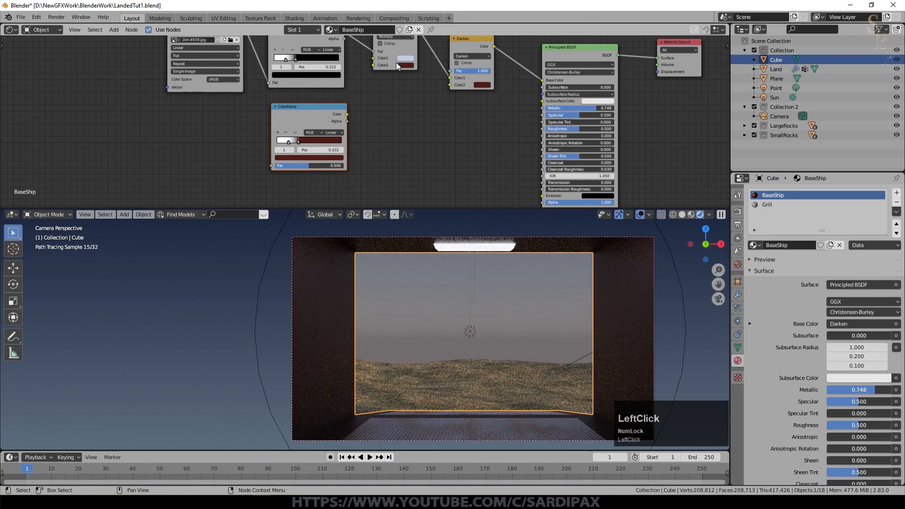
pyautogui.click(288, 142)
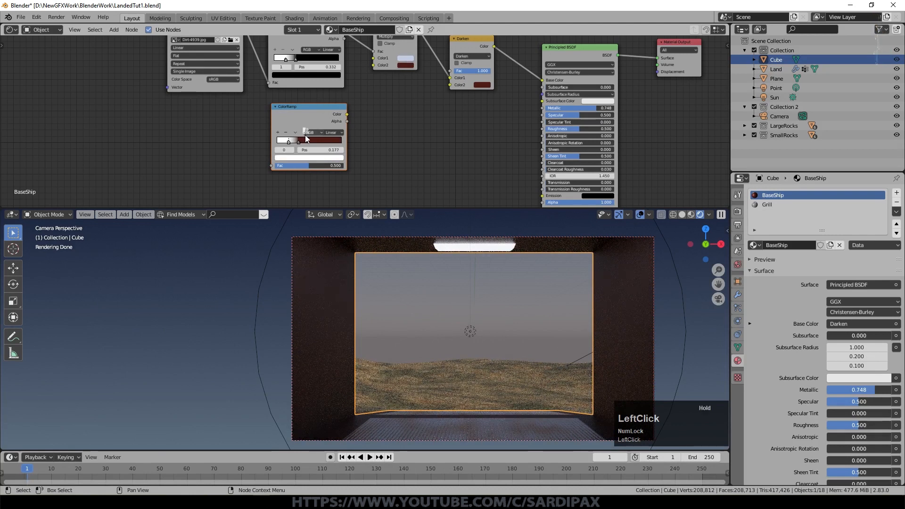
pyautogui.moveTo(289, 143); pyautogui.dragTo(290, 145)
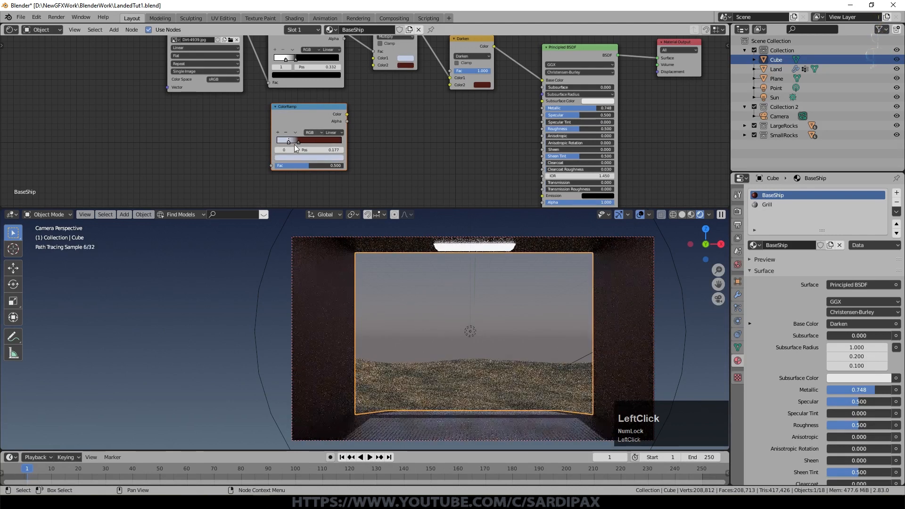
pyautogui.scroll(1, 228, 162)
pyautogui.moveTo(267, 137); pyautogui.dragTo(391, 101)
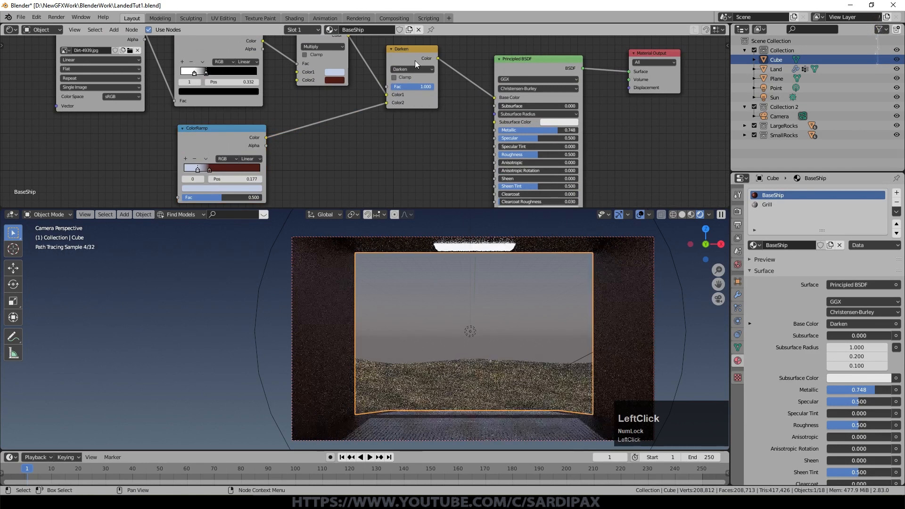
pyautogui.scroll(-1, 217, 120)
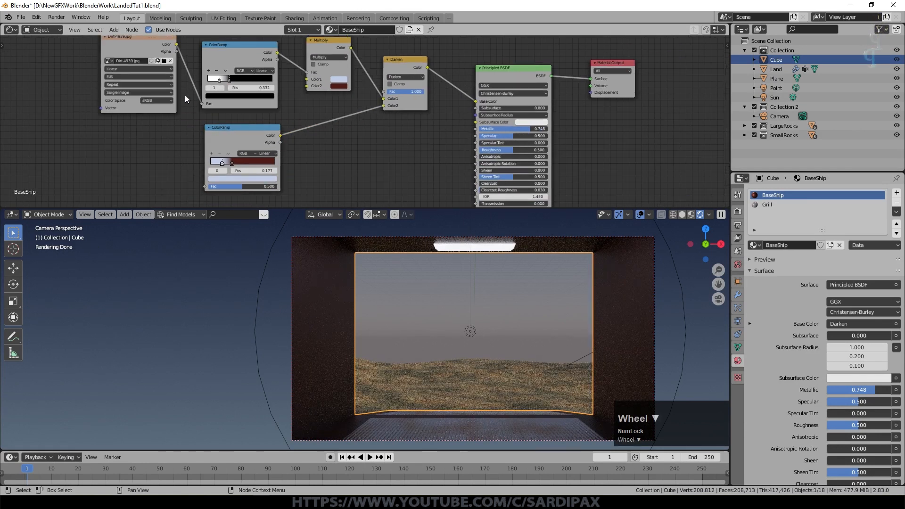
# Add a Geometry node beside the duplicated ColorRamp and connect its Pointiness output to the ramp's Fac input
pyautogui.click(114, 29)
pyautogui.scroll(-1, 130, 84)
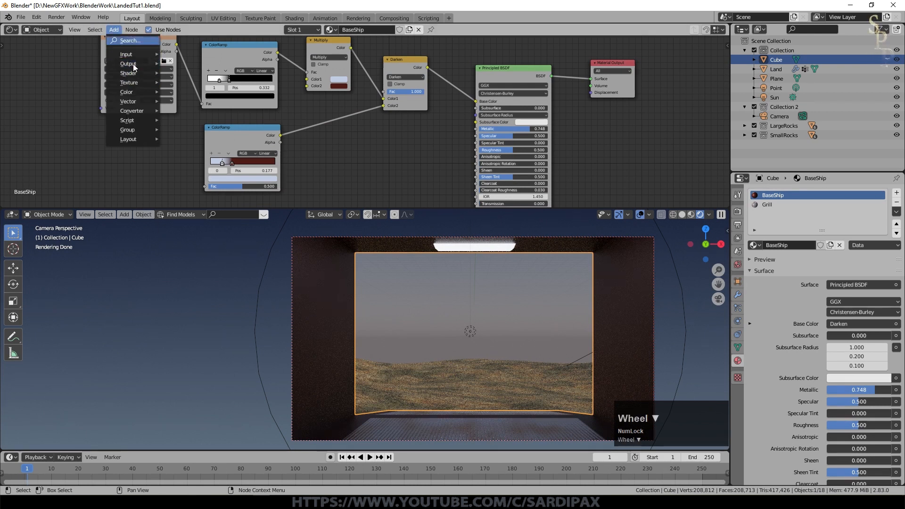
pyautogui.moveTo(131, 56)
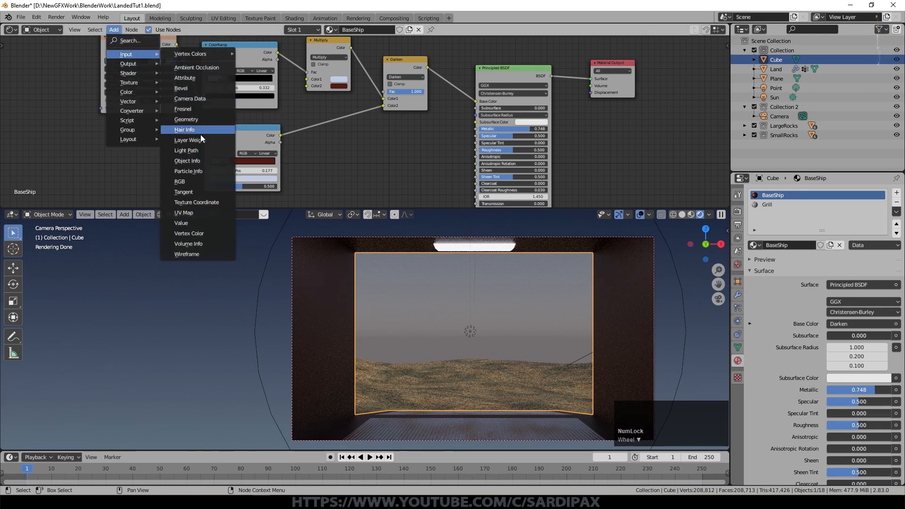
pyautogui.click(186, 119)
pyautogui.scroll(4, 212, 61)
pyautogui.moveTo(206, 59); pyautogui.dragTo(149, 51)
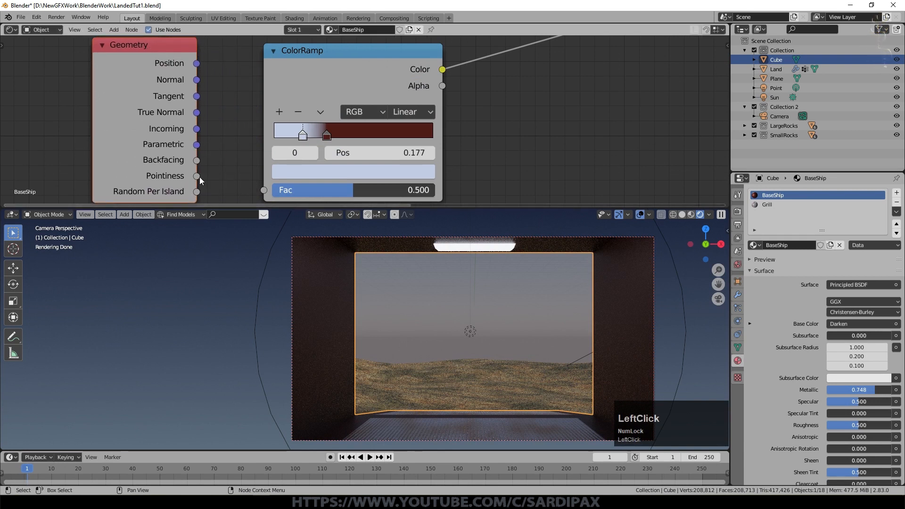
pyautogui.moveTo(200, 177); pyautogui.dragTo(263, 189)
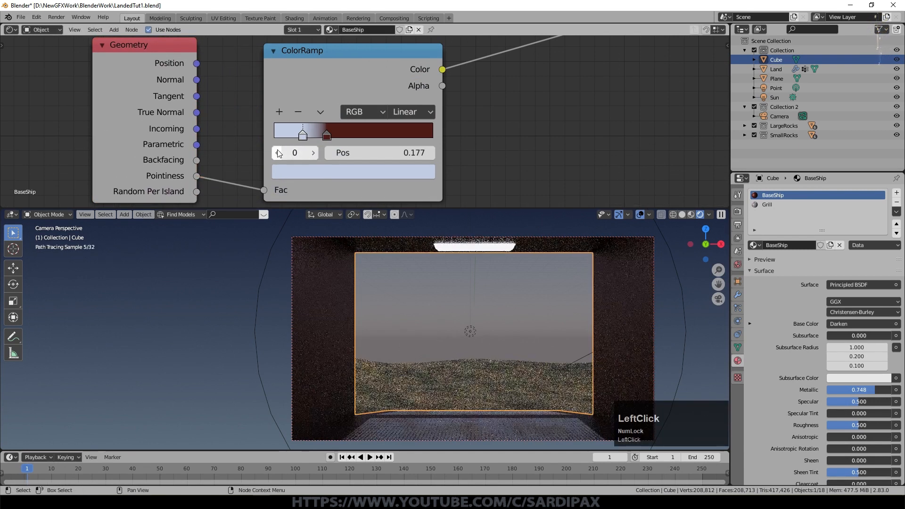
# Move the lower ColorRamp's pale blue stop to 0.445 and its dark red stop to 0.673
pyautogui.moveTo(327, 135); pyautogui.dragTo(391, 133)
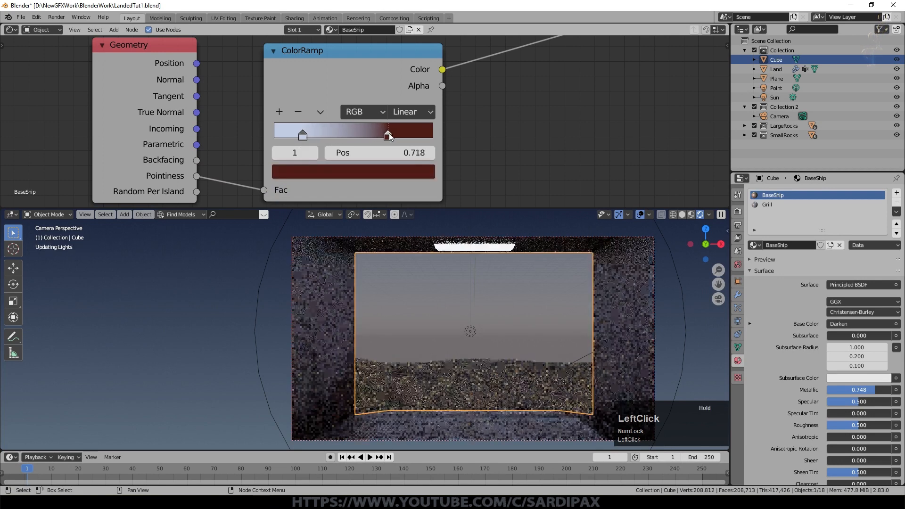
pyautogui.moveTo(309, 136); pyautogui.dragTo(345, 136)
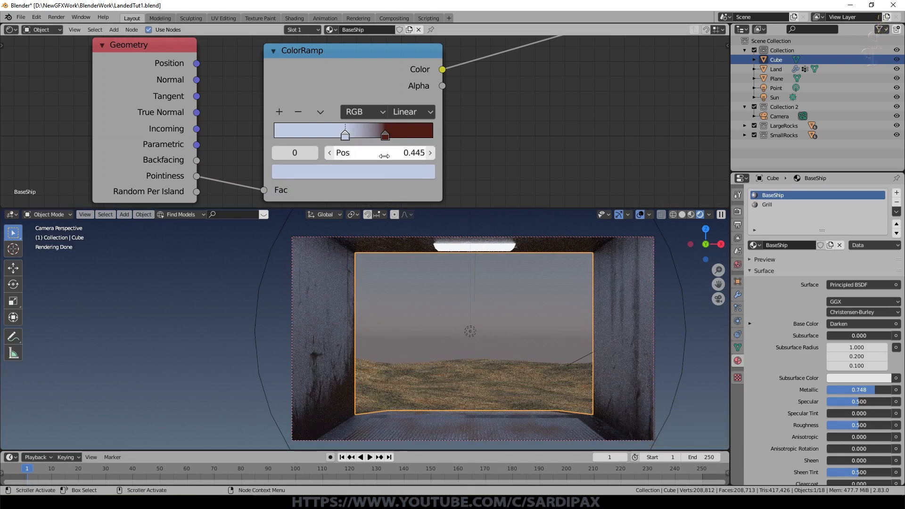
pyautogui.moveTo(390, 134); pyautogui.dragTo(387, 134)
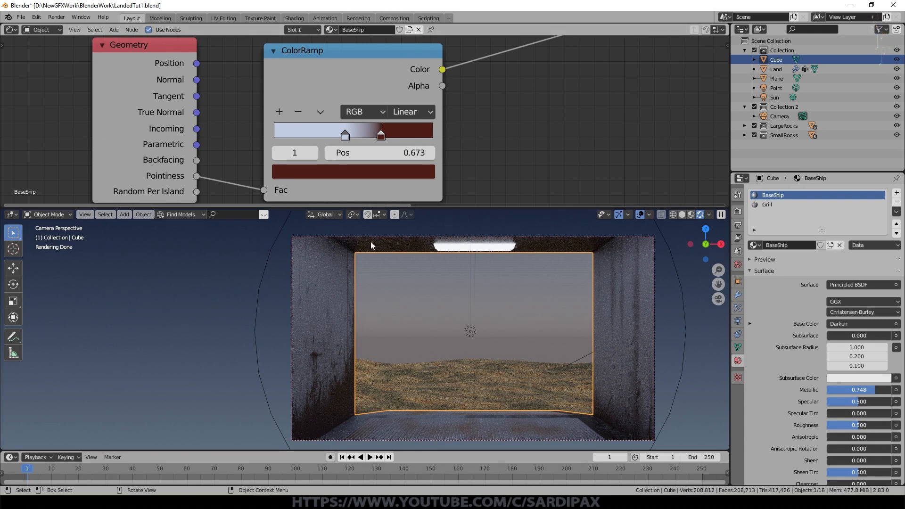
# Detach the Multiply node from Darken's Color1 input and move the lower ColorRamp's dark red stop to 0.568
pyautogui.scroll(-4, 522, 115)
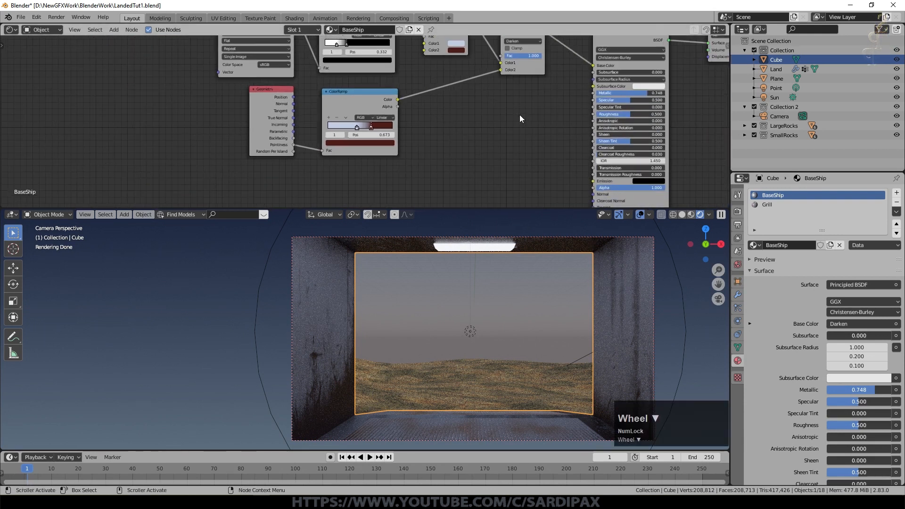
pyautogui.click(484, 66)
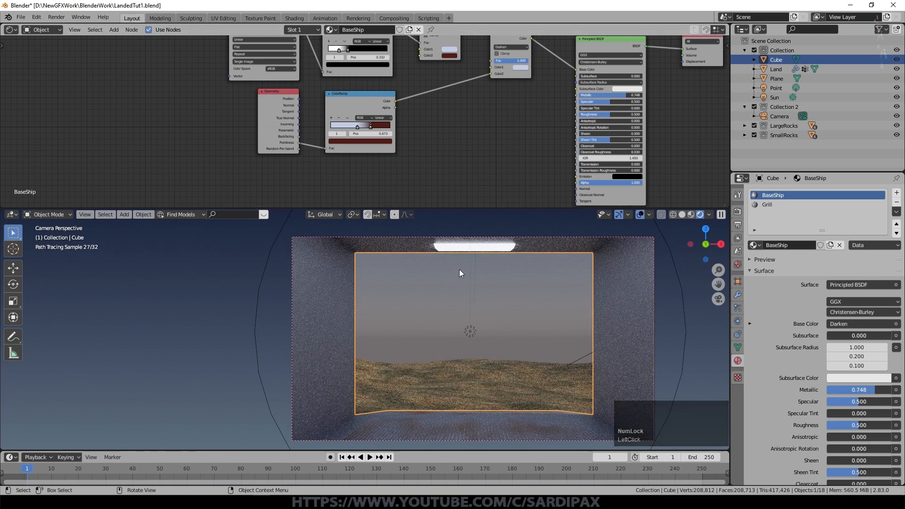
pyautogui.scroll(2, 448, 267)
pyautogui.keyDown('shift'); pyautogui.moveTo(395, 332); pyautogui.dragTo(431, 281, button='middle'); pyautogui.keyUp('shift')
pyautogui.scroll(3, 430, 279)
pyautogui.moveTo(370, 126); pyautogui.dragTo(363, 127)
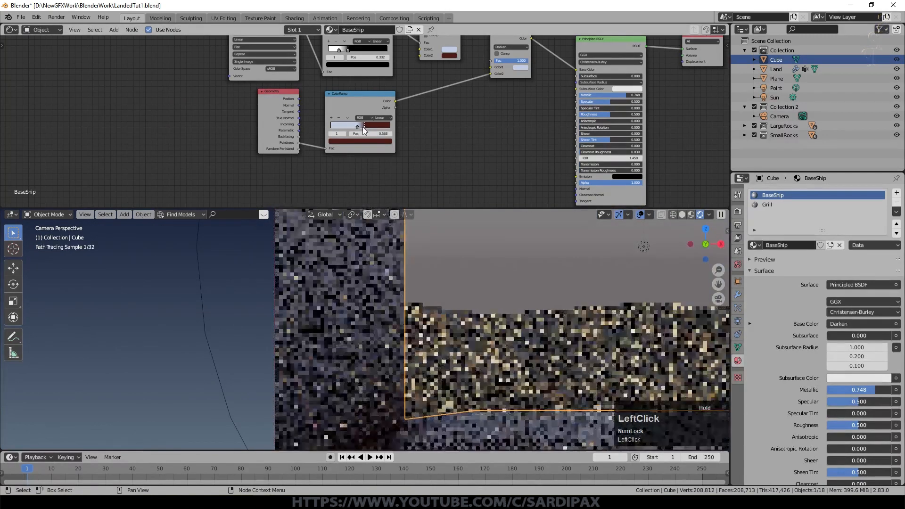
# Check the edge wear on the interior walls and floor, and reconnect the Multiply node's Color to Darken's Color1
pyautogui.scroll(-1, 471, 319)
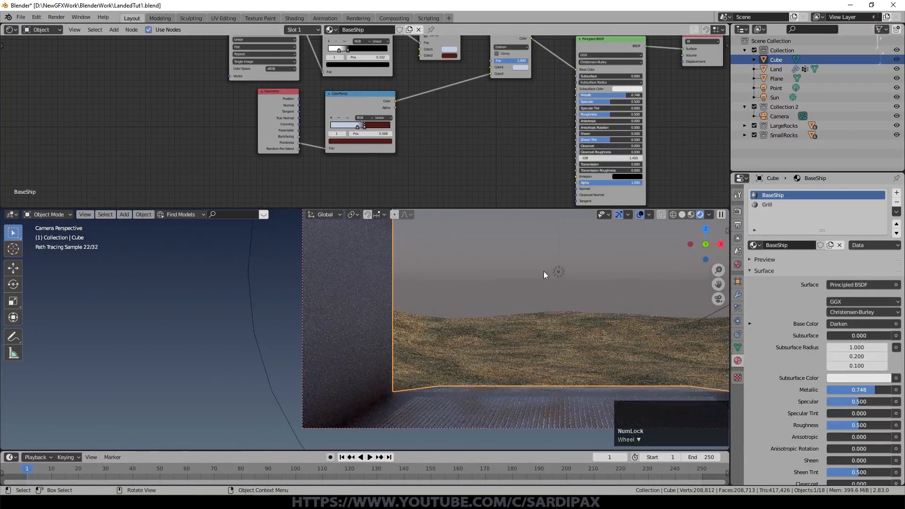
pyautogui.scroll(1, 307, 231)
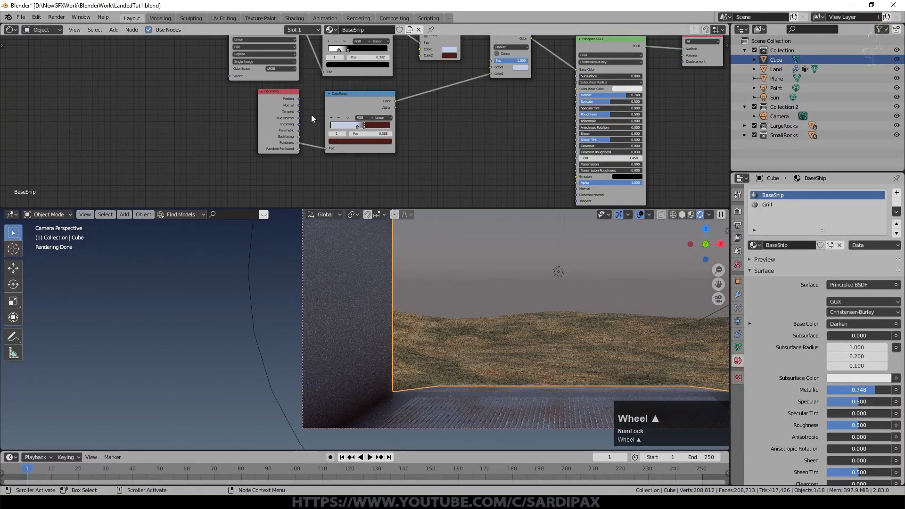
pyautogui.scroll(1, 481, 235)
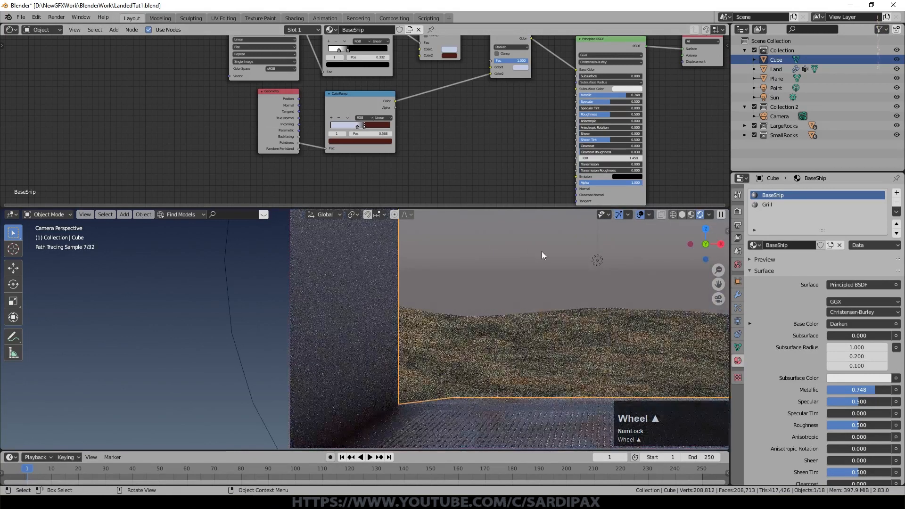
pyautogui.keyDown('shift'); pyautogui.moveTo(542, 255); pyautogui.dragTo(479, 262, button='middle'); pyautogui.keyUp('shift')
pyautogui.scroll(-2, 479, 135)
pyautogui.moveTo(462, 116)
pyautogui.mouseDown(button='middle')
pyautogui.moveTo(450, 127)
pyautogui.moveTo(446, 115)
pyautogui.mouseUp(button='middle')
pyautogui.scroll(2, 446, 115)
pyautogui.moveTo(399, 74); pyautogui.dragTo(432, 124)
pyautogui.scroll(-3, 370, 287)
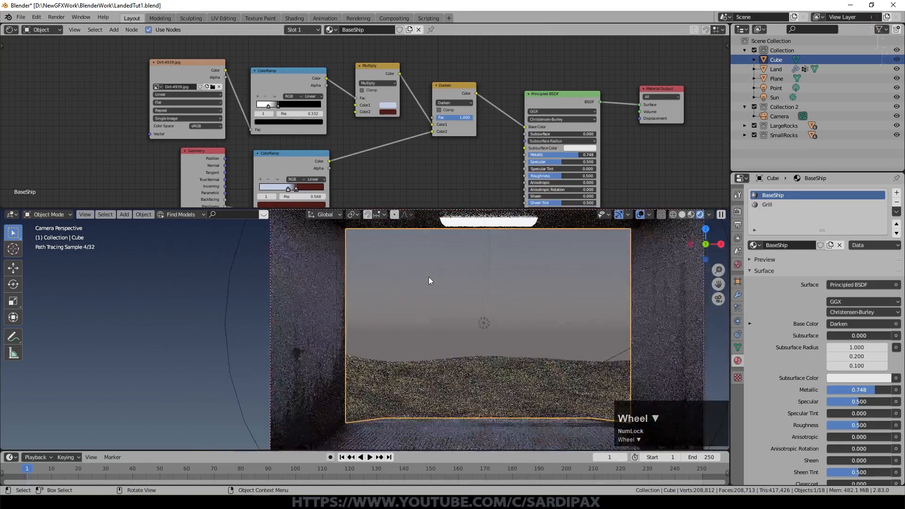
pyautogui.scroll(-2, 429, 276)
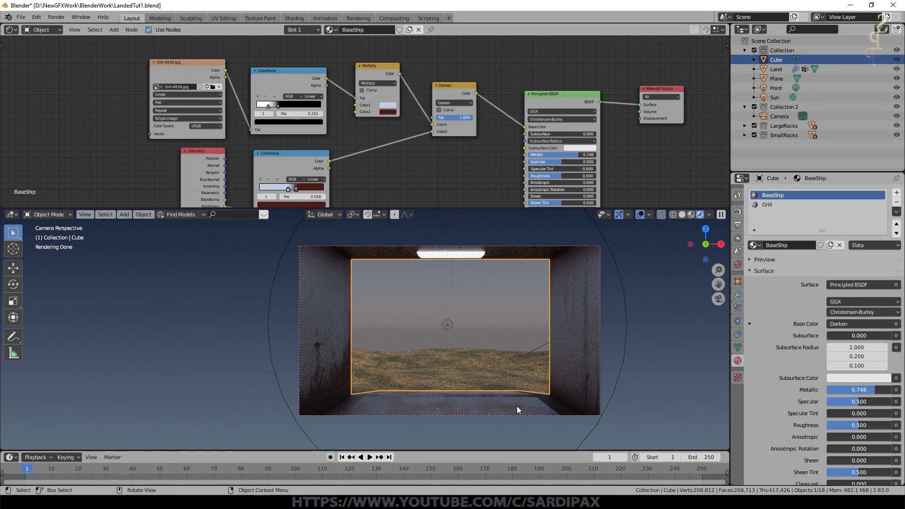
# Add a Math node below the Darken node, set its operation to Multiply and its second value to 0.600
pyautogui.click(114, 30)
pyautogui.moveTo(134, 110)
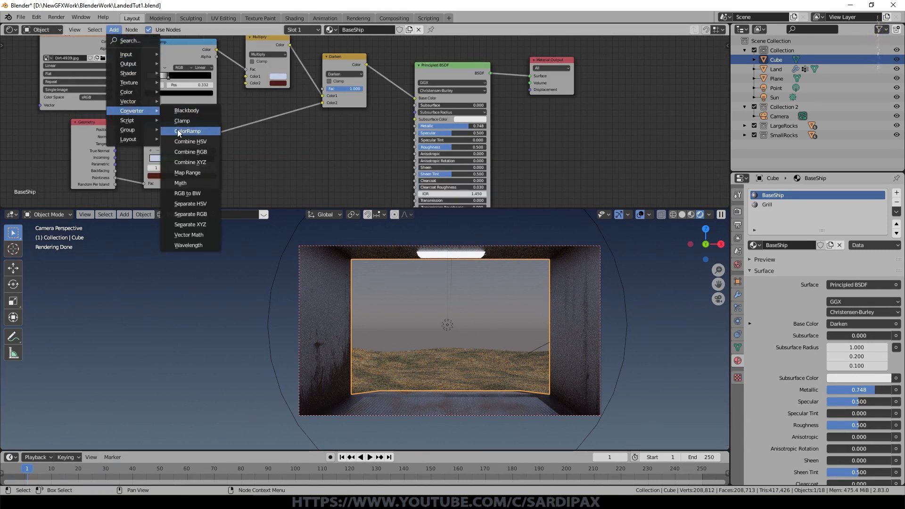
pyautogui.click(195, 182)
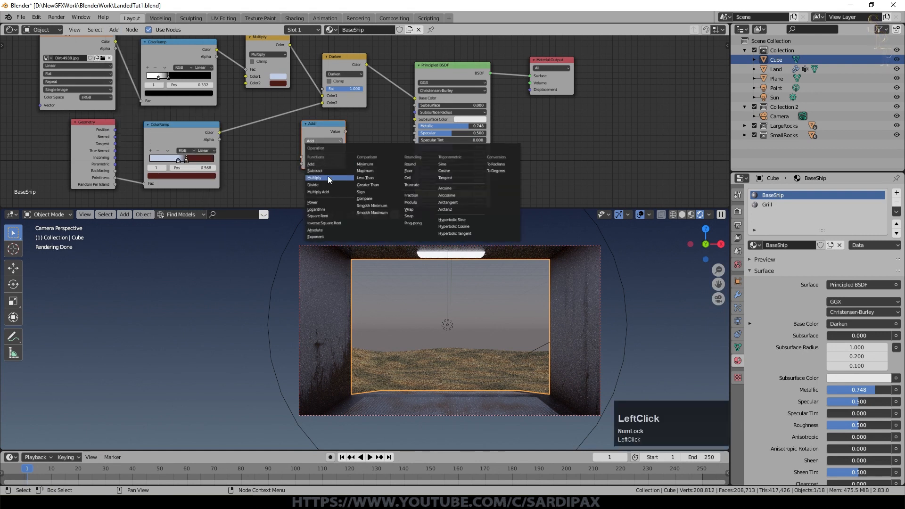
pyautogui.click(328, 178)
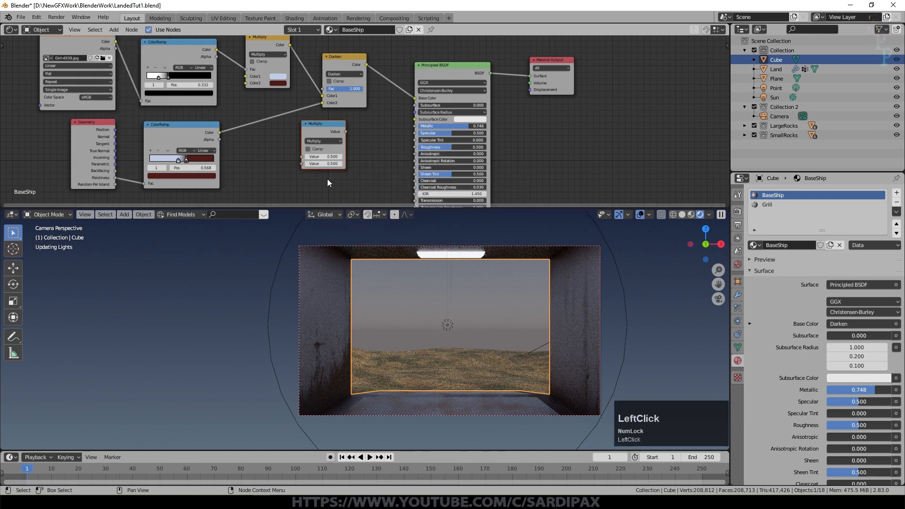
pyautogui.scroll(2, 368, 152)
pyautogui.click(369, 152)
# Connect the upper ColorRamp's Color output to the first value of the math Multiply node
pyautogui.scroll(-1, 283, 104)
pyautogui.moveTo(227, 55); pyautogui.dragTo(250, 88)
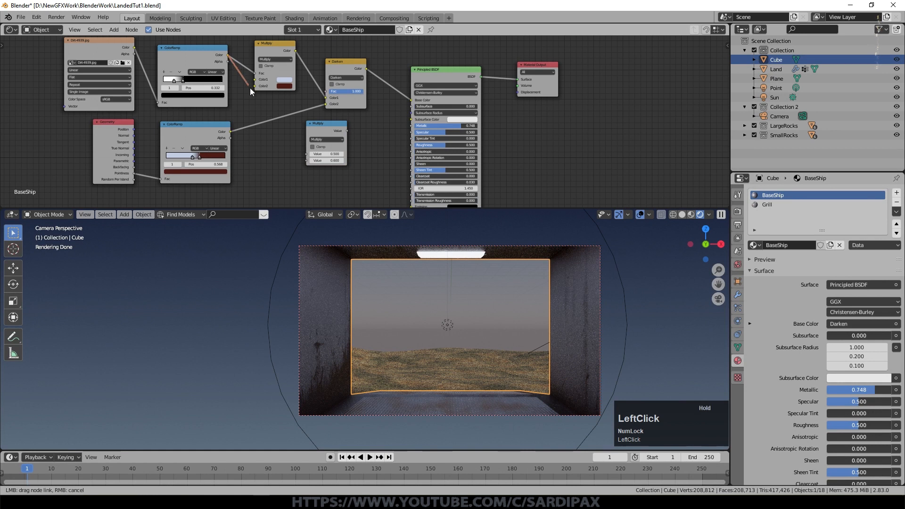
pyautogui.moveTo(309, 148); pyautogui.dragTo(313, 154)
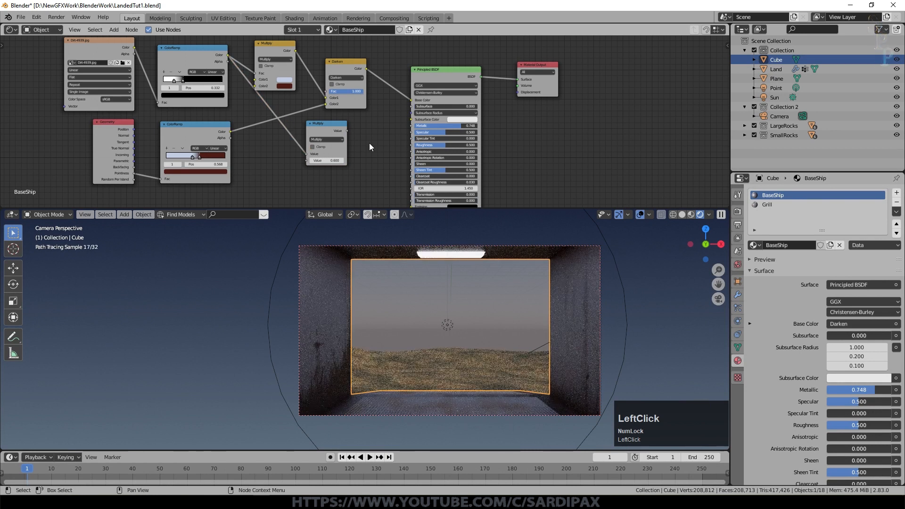
# Duplicate the math Multiply node beside the original, change the copy's operation to Add, and set its second value to 0.300
pyautogui.hotkey('shift', 'd')
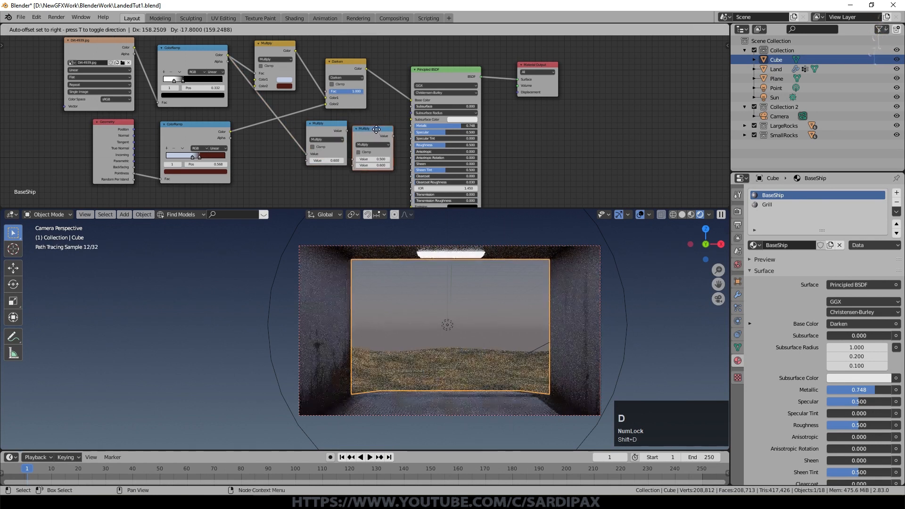
pyautogui.click(375, 126)
pyautogui.scroll(2, 377, 125)
pyautogui.click(385, 152)
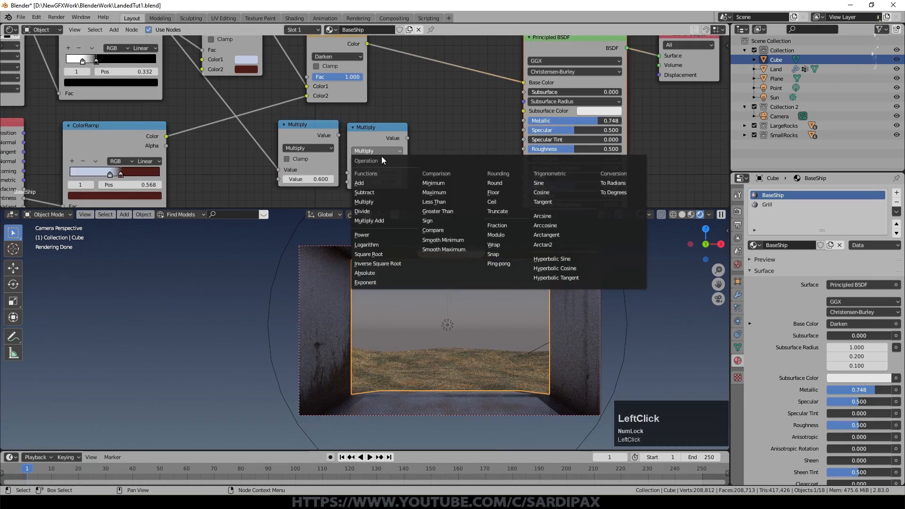
pyautogui.click(381, 159)
pyautogui.click(355, 182)
pyautogui.click(355, 183)
pyautogui.click(354, 182)
# Connect the math Multiply output to the Add node's first value and the Add output to the Principled BSDF's Roughness
pyautogui.moveTo(338, 135); pyautogui.dragTo(347, 173)
pyautogui.moveTo(408, 137); pyautogui.dragTo(525, 148)
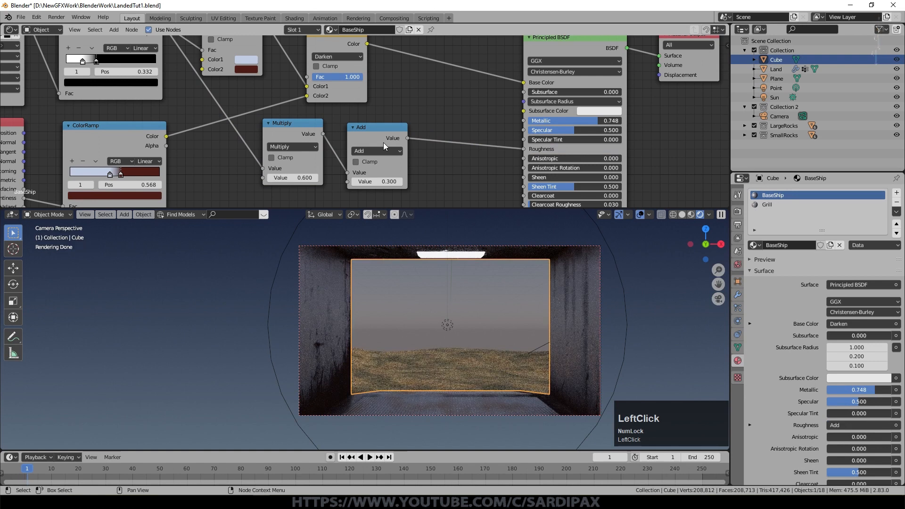
pyautogui.scroll(2, 360, 344)
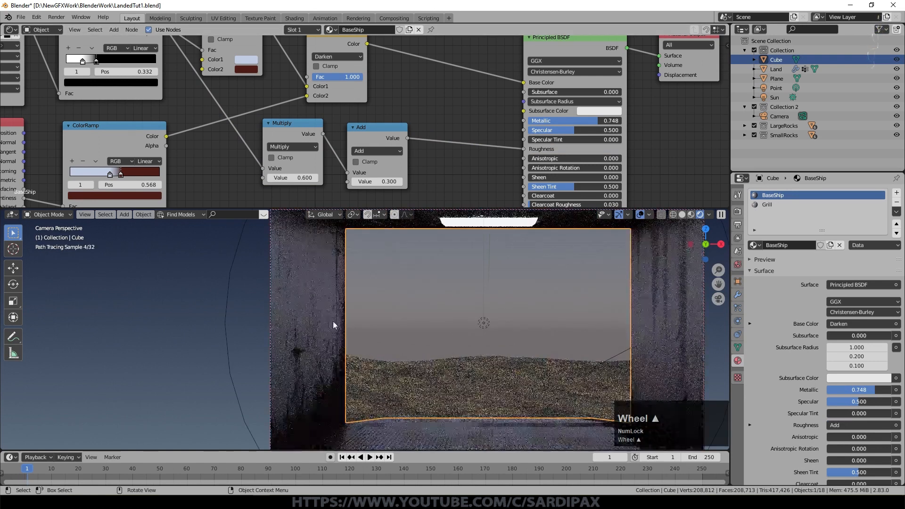
pyautogui.scroll(1, 320, 310)
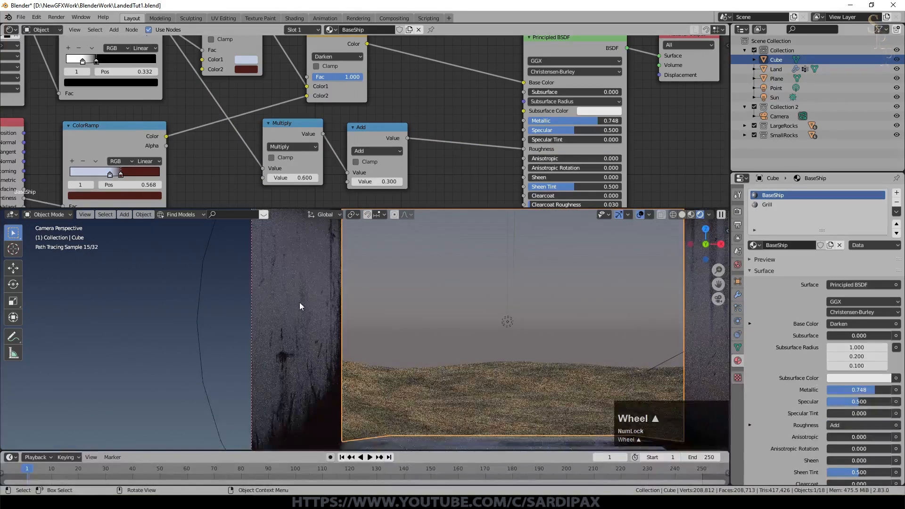
pyautogui.scroll(-1, 367, 310)
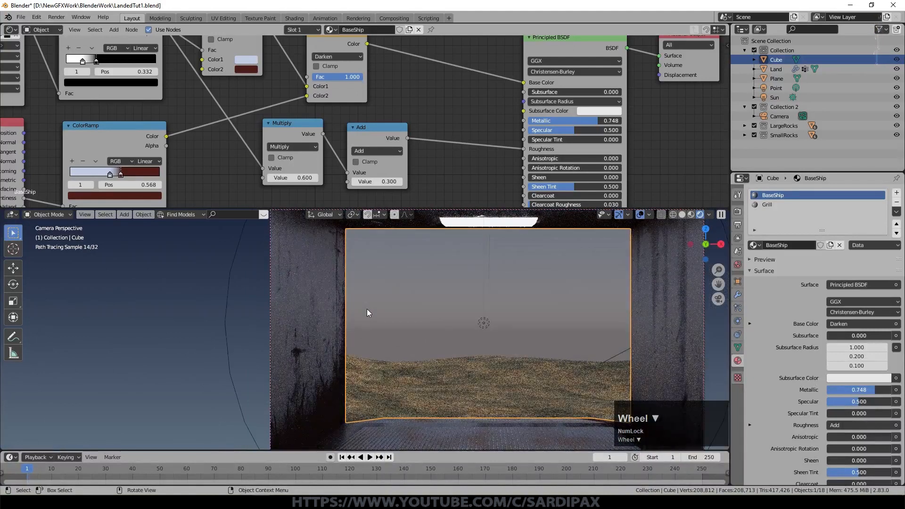
# Space out the math Multiply and Add nodes slightly and set the Add node's second value to 0.200
pyautogui.moveTo(287, 125); pyautogui.dragTo(283, 131)
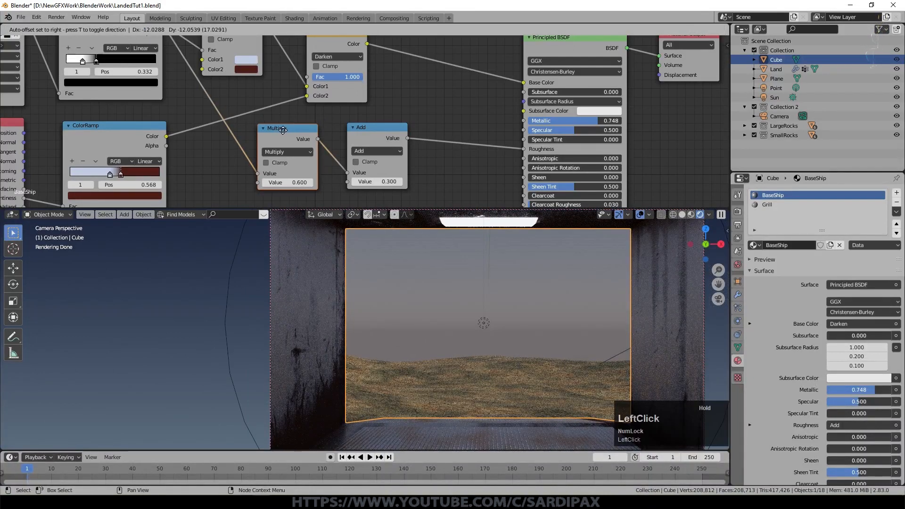
pyautogui.moveTo(366, 129); pyautogui.dragTo(373, 126)
pyautogui.moveTo(382, 180); pyautogui.dragTo(425, 181)
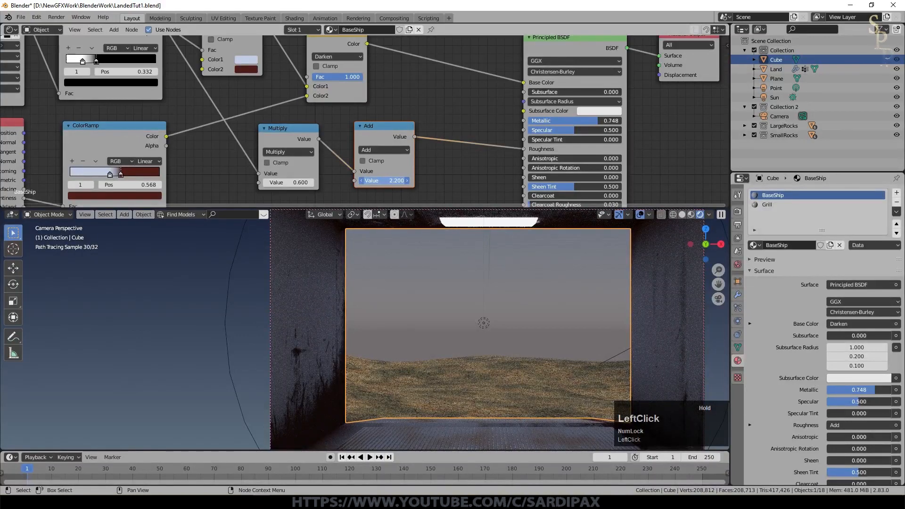
pyautogui.moveTo(424, 181); pyautogui.dragTo(375, 181)
pyautogui.click(389, 180)
pyautogui.write('0')
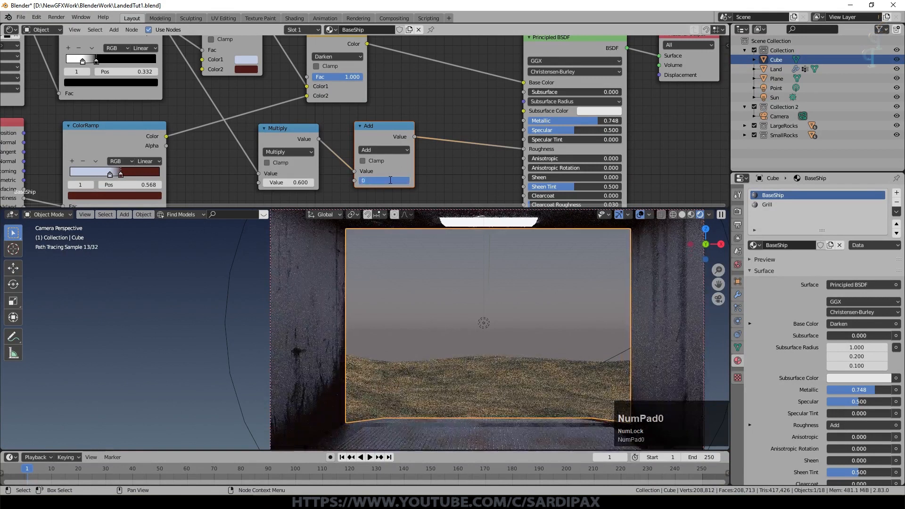
pyautogui.press('Return')
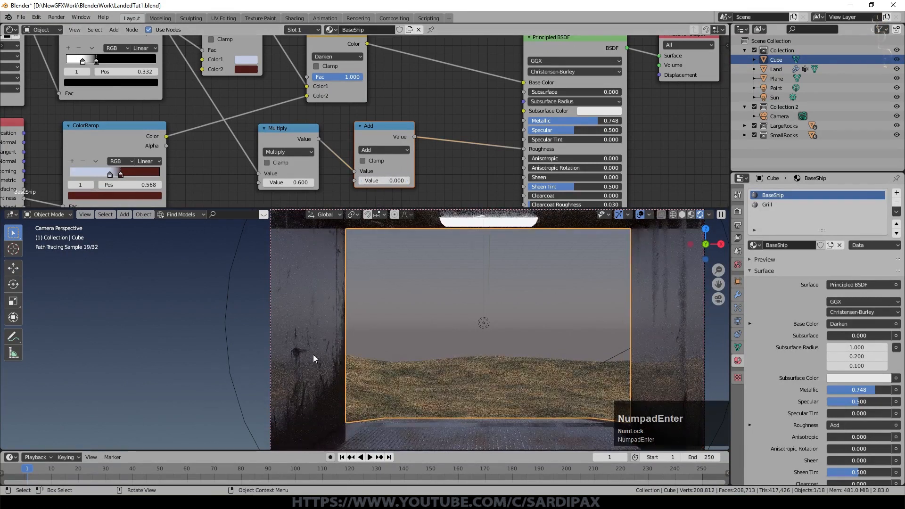
pyautogui.scroll(-1, 313, 353)
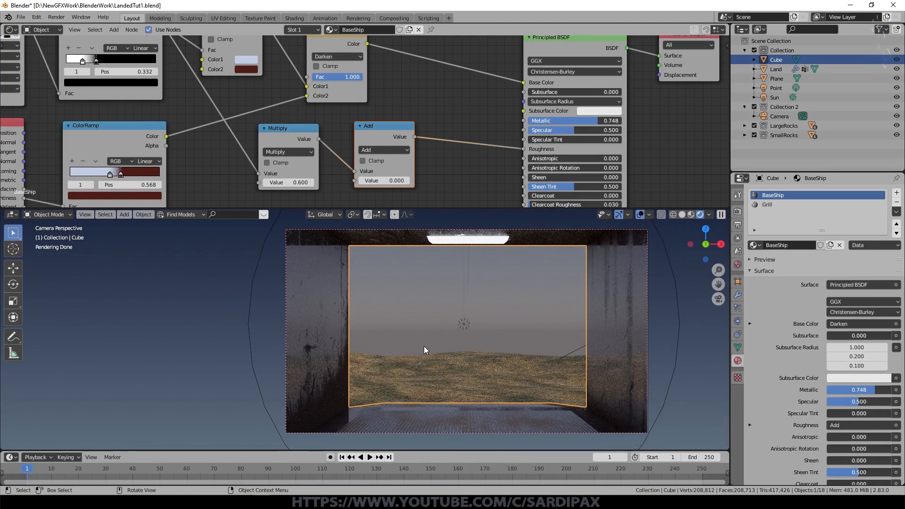
pyautogui.click(409, 180)
pyautogui.click(408, 180)
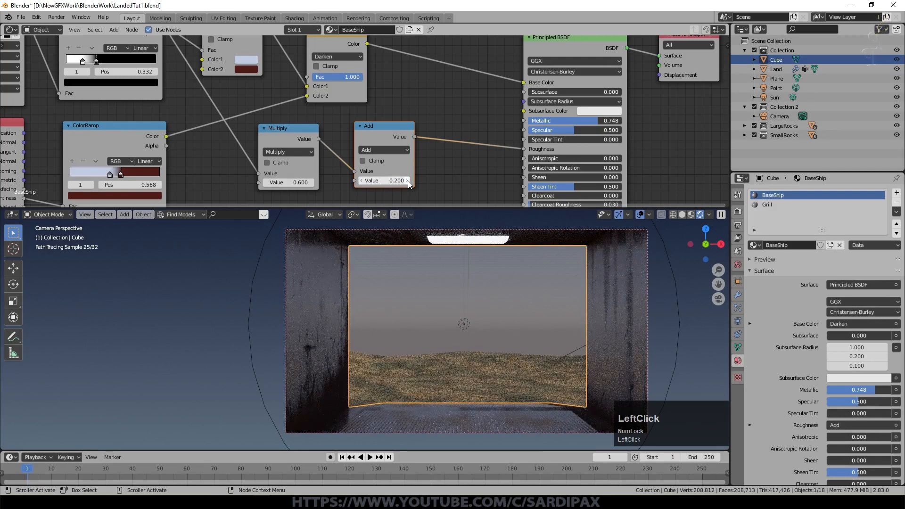
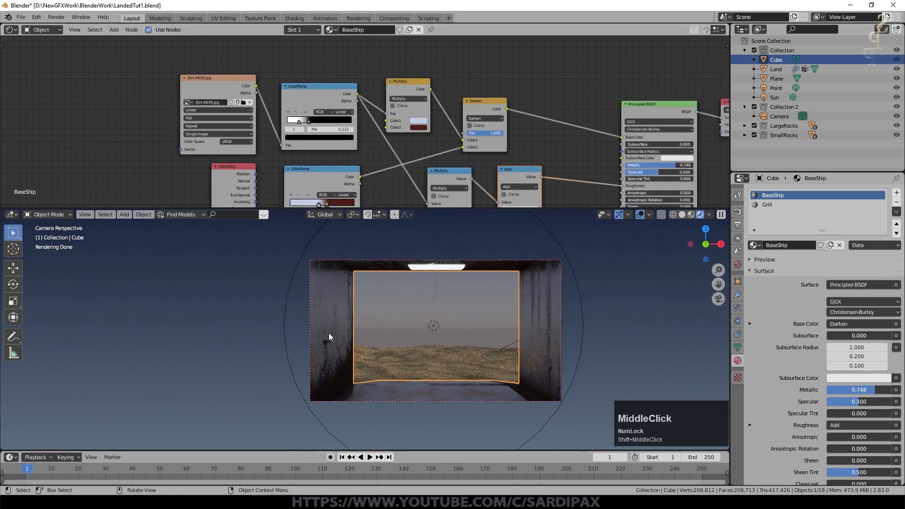
# Move the white stop of the dirt texture's ColorRamp to position 0.064
pyautogui.scroll(3, 329, 336)
pyautogui.moveTo(309, 121)
pyautogui.mouseDown()
pyautogui.moveTo(328, 123)
pyautogui.moveTo(291, 121)
pyautogui.mouseUp()
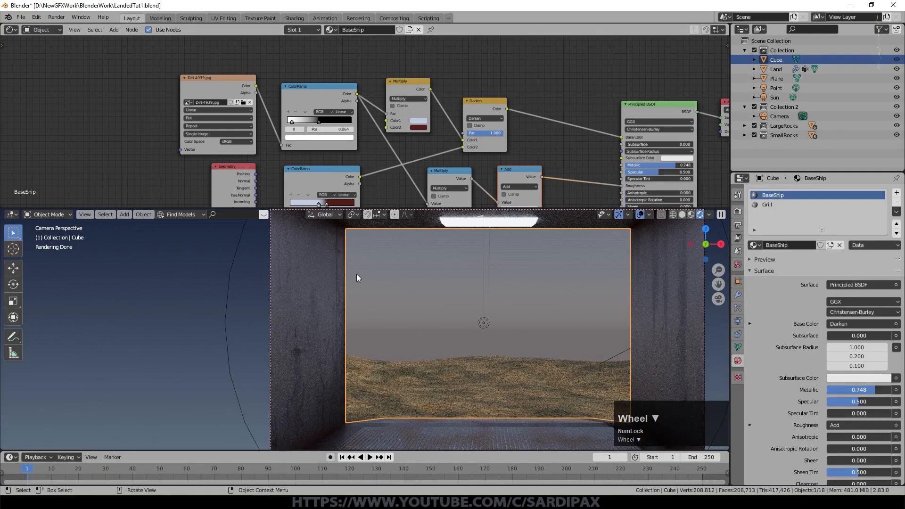
# Set the math Multiply node's second value to 0.400 and the Add node's to 0.150, and save the file
pyautogui.moveTo(561, 168); pyautogui.dragTo(452, 141, button='middle')
pyautogui.scroll(3, 377, 174)
pyautogui.click(369, 176)
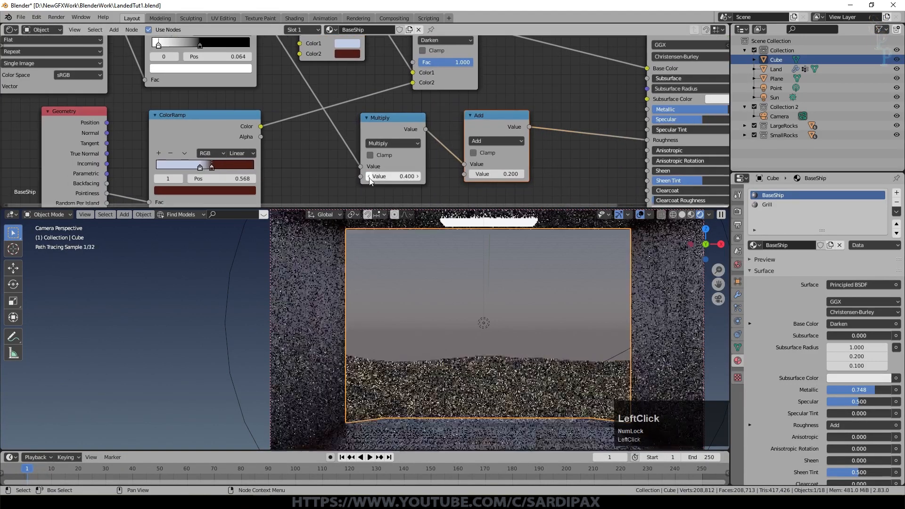
pyautogui.click(496, 175)
pyautogui.write('.15')
pyautogui.press('KP_Enter')
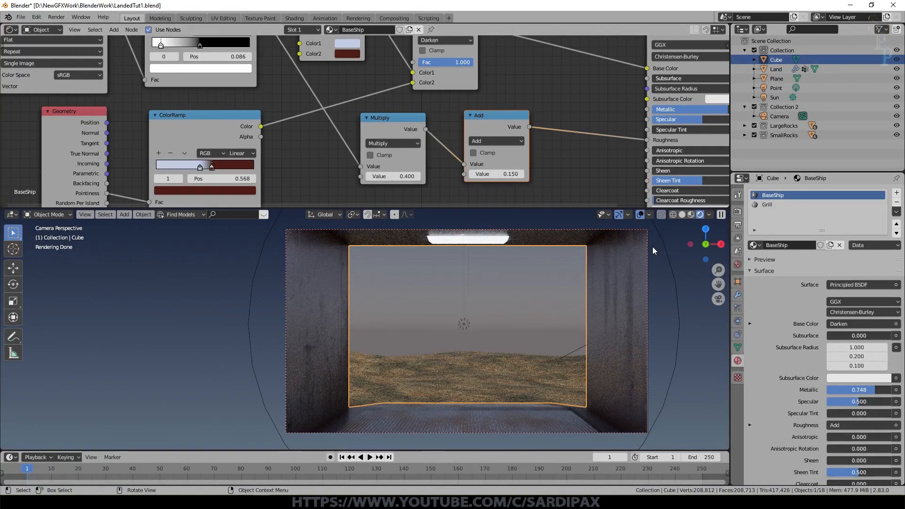
pyautogui.scroll(-1, 472, 122)
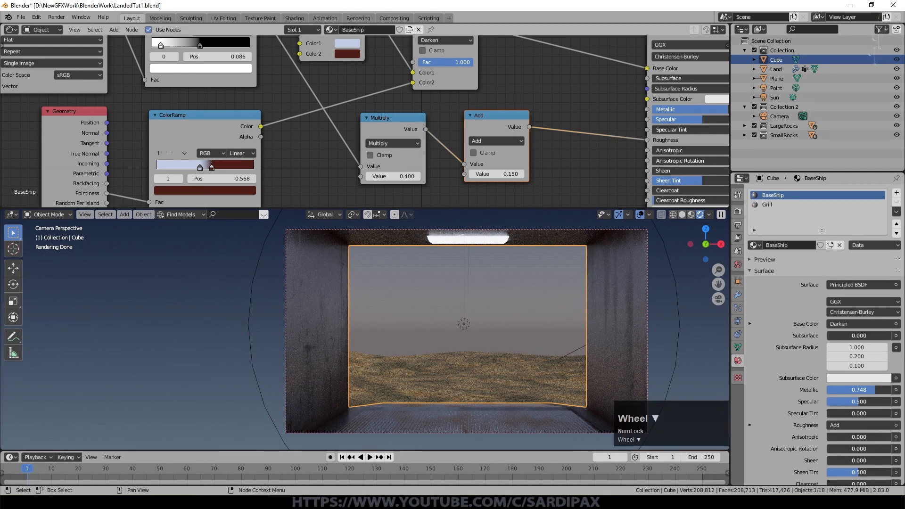
pyautogui.hotkey('ctrl', 's')
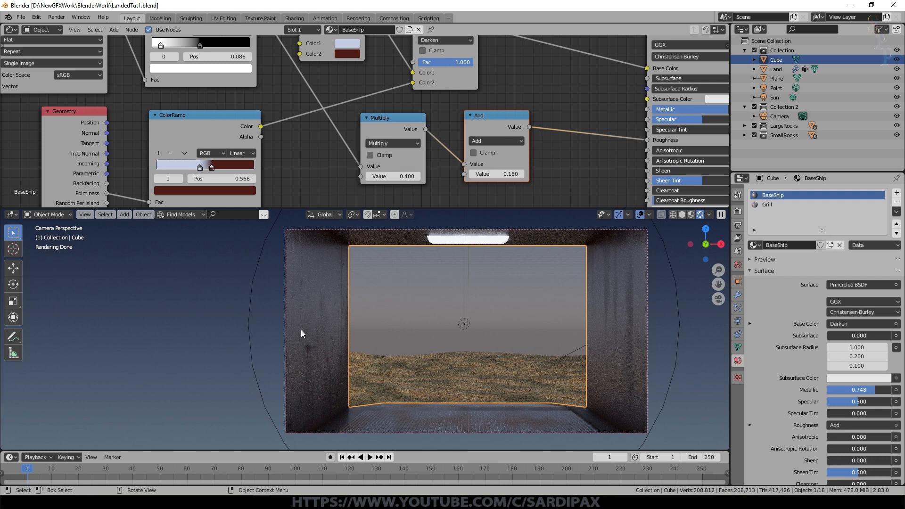
# Add a cylinder mesh in the empty space beyond the ship's end and rotate it 90° about the X axis
pyautogui.moveTo(301, 329); pyautogui.dragTo(339, 283, button='middle')
pyautogui.click(13, 249)
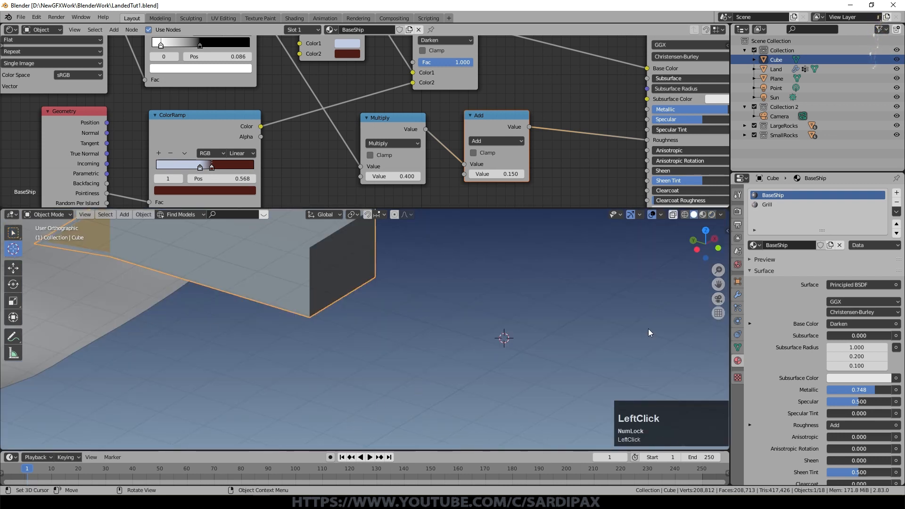
pyautogui.press('KP_7')
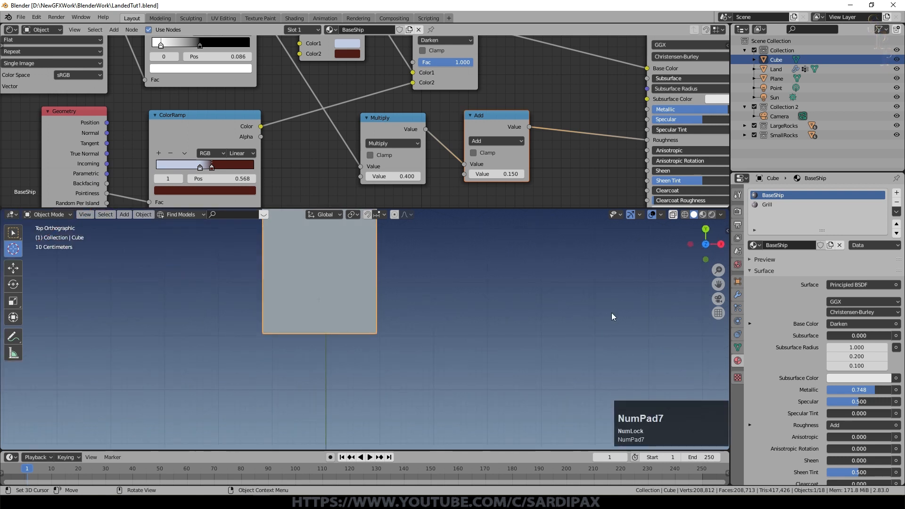
pyautogui.hotkey('shift', 'a')
pyautogui.moveTo(389, 197)
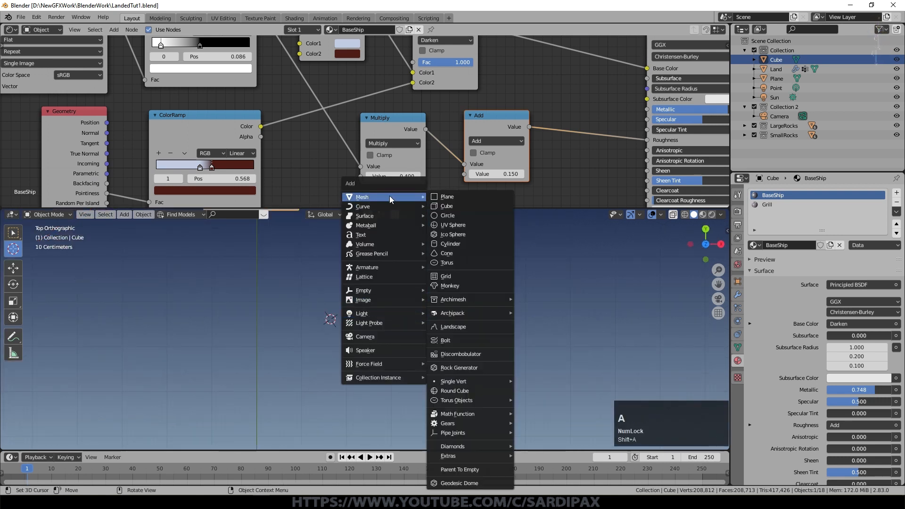
pyautogui.click(465, 241)
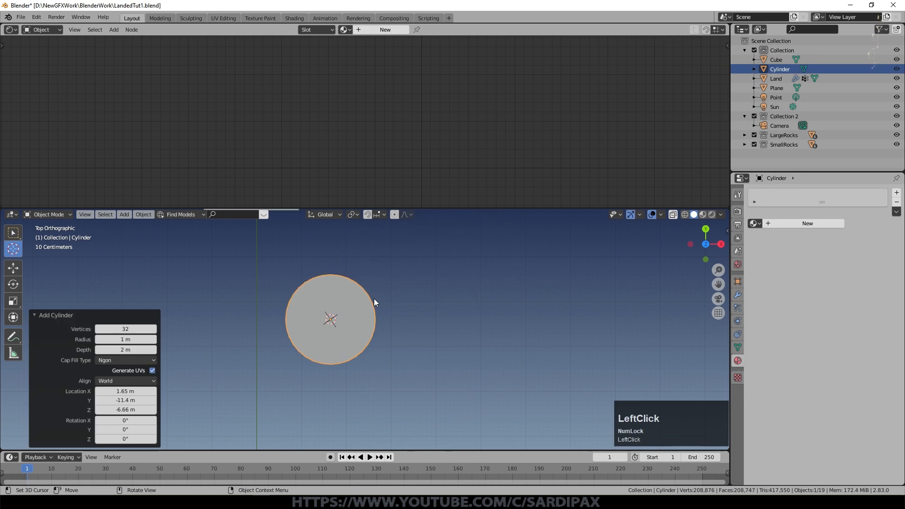
pyautogui.write('rx90')
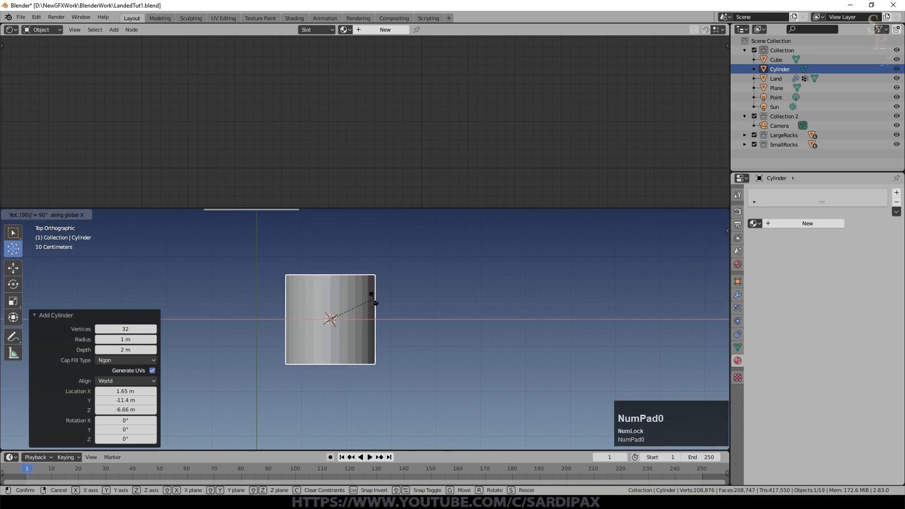
pyautogui.press('KP_Enter')
# Delete the two end cap faces of the cylinder to leave an open tube
pyautogui.moveTo(345, 335); pyautogui.dragTo(141, 255, button='middle')
pyautogui.press('Tab')
pyautogui.click(325, 339)
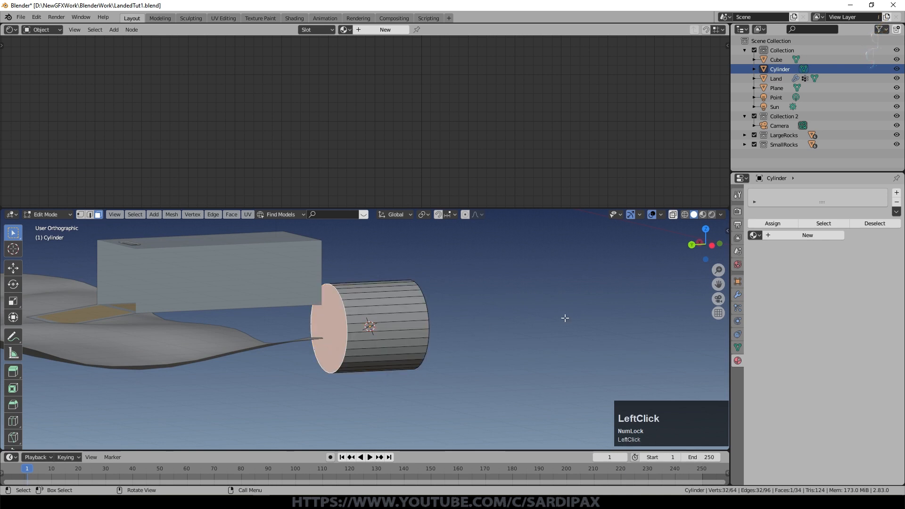
pyautogui.moveTo(565, 318); pyautogui.dragTo(472, 330, button='middle')
pyautogui.keyDown('shift'); pyautogui.click(366, 347); pyautogui.keyUp('shift')
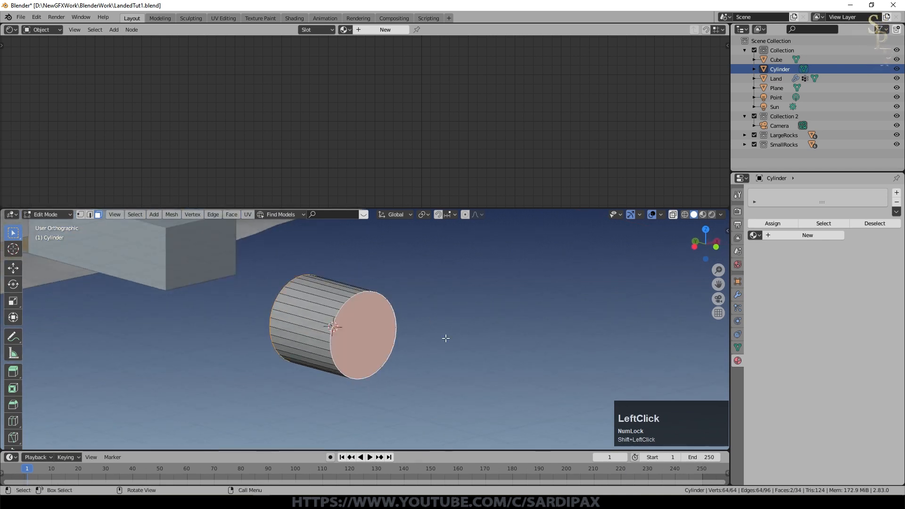
pyautogui.press('x')
pyautogui.click(398, 360)
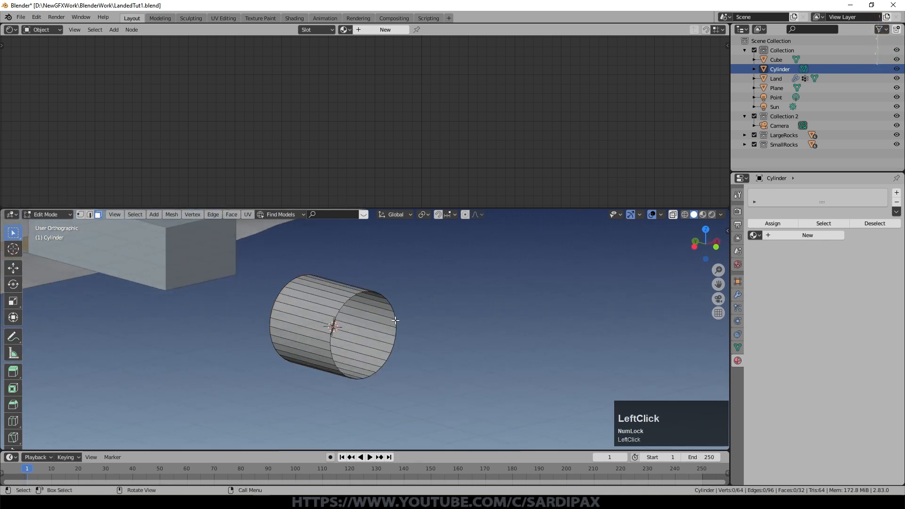
pyautogui.press('Tab')
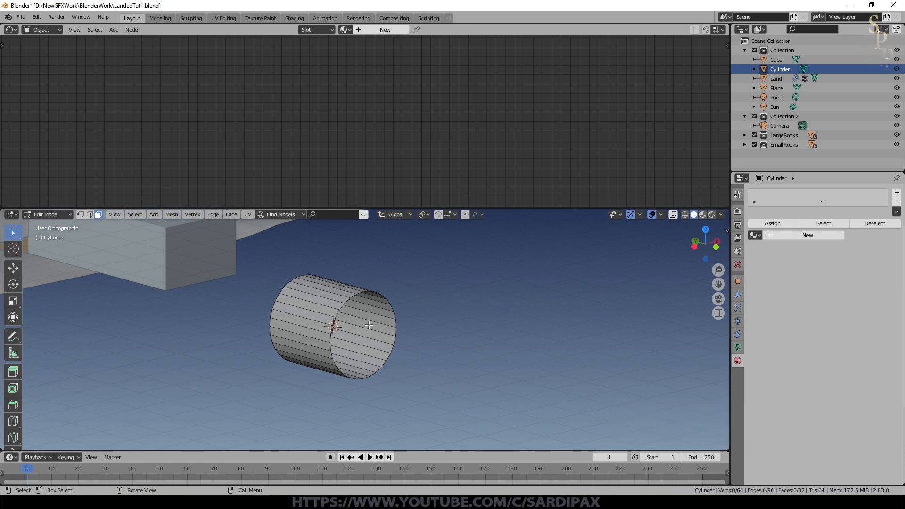
pyautogui.press('a')
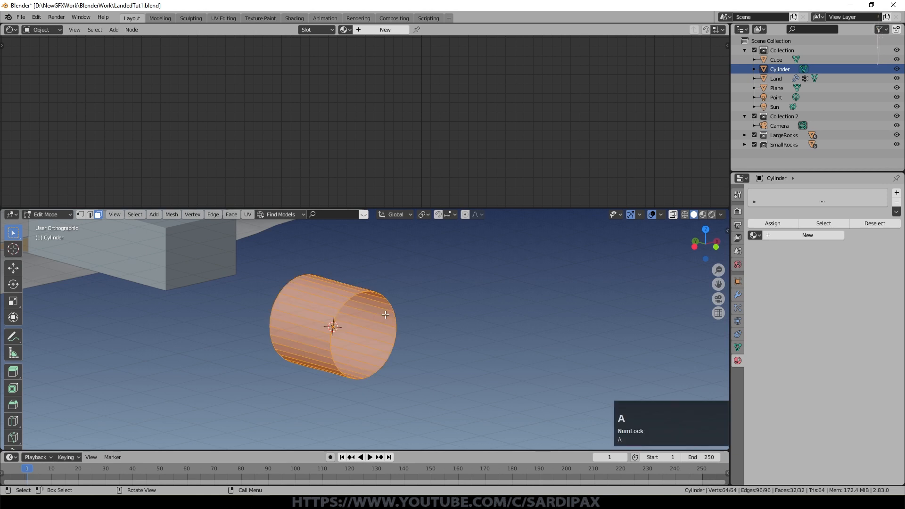
pyautogui.press('s')
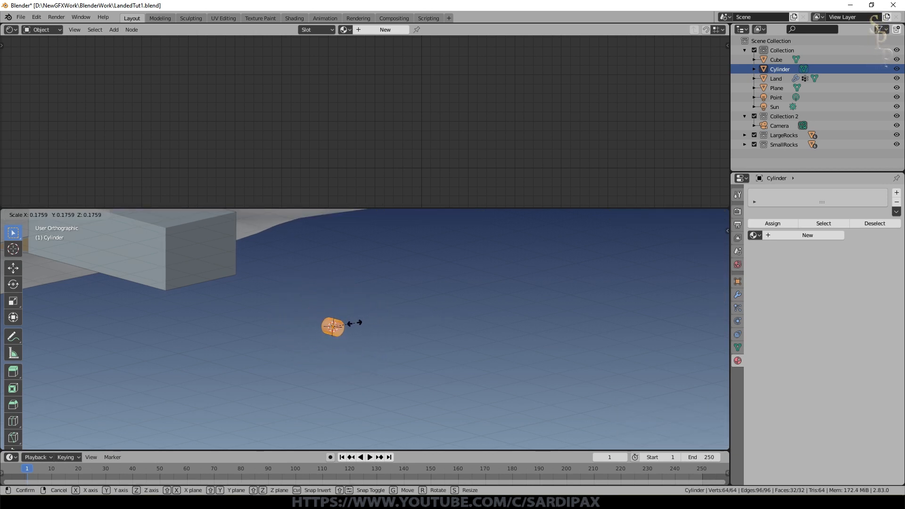
pyautogui.rightClick(355, 323)
pyautogui.press('Tab')
pyautogui.press('Tab')
# Add an edge loop around the middle of the tube and scale it outward by 1.345
pyautogui.hotkey('ctrl', 'r')
pyautogui.click(247, 306)
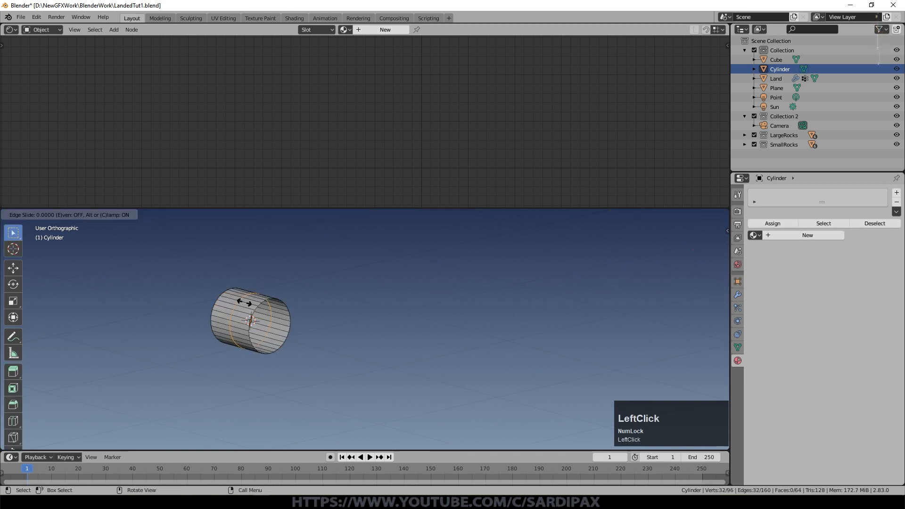
pyautogui.click(244, 303)
pyautogui.press('s')
pyautogui.click(342, 325)
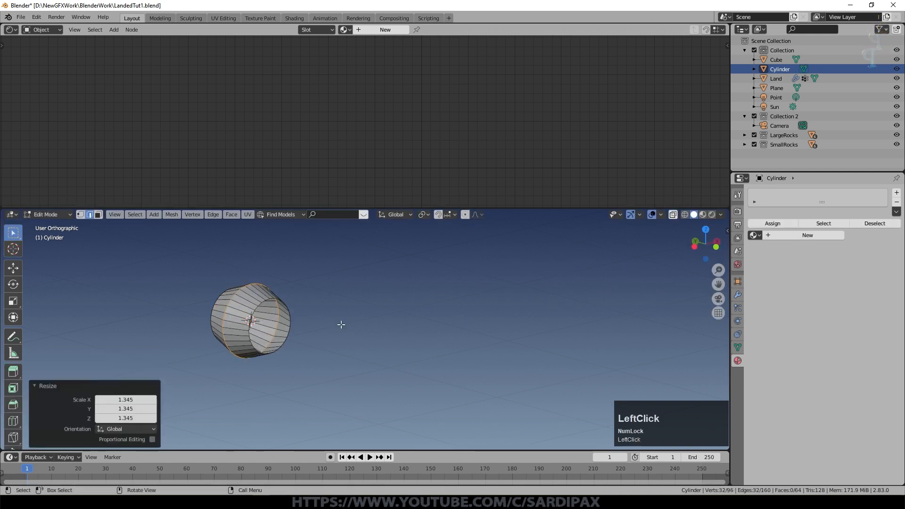
pyautogui.press('Tab')
# Shorten the tube by scaling the whole object down along the Y axis
pyautogui.scroll(3, 346, 343)
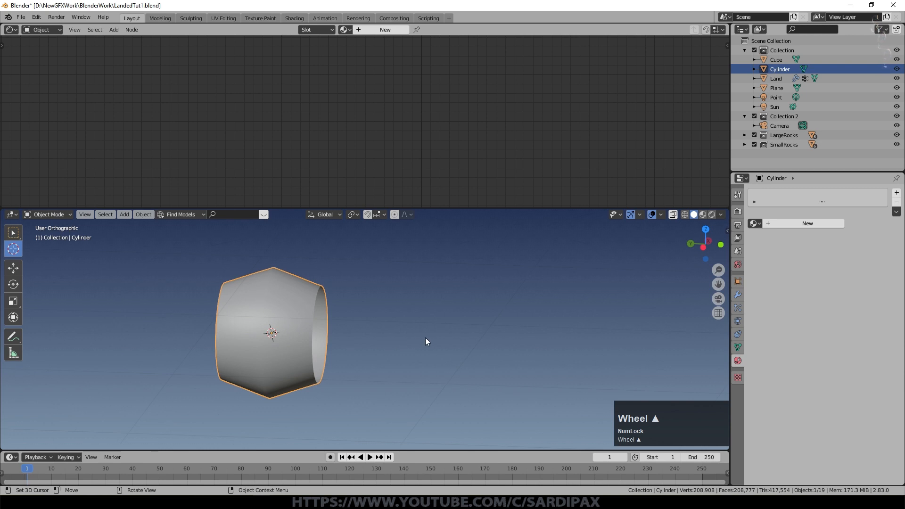
pyautogui.press('s')
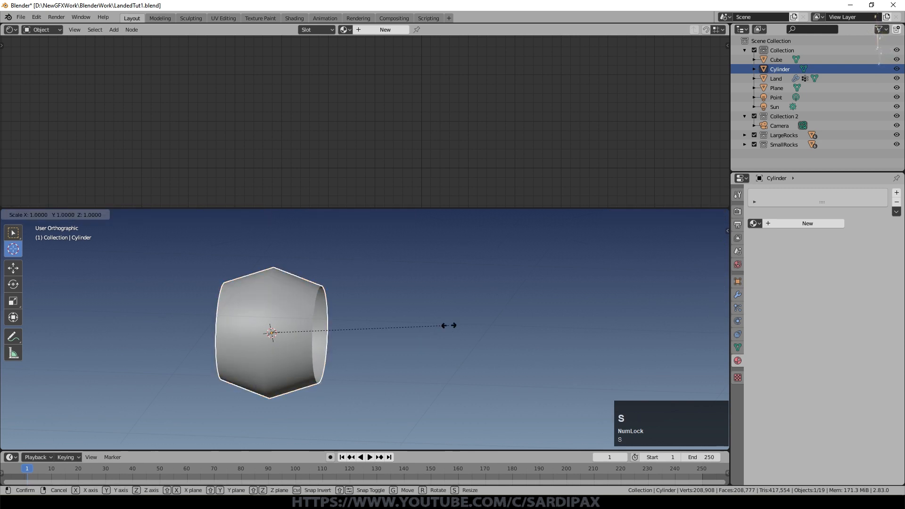
pyautogui.press('y')
pyautogui.click(394, 323)
# Add an edge loop on each side of the tube's middle and scale both outward, excluding Y, to round the profile
pyautogui.press('Tab')
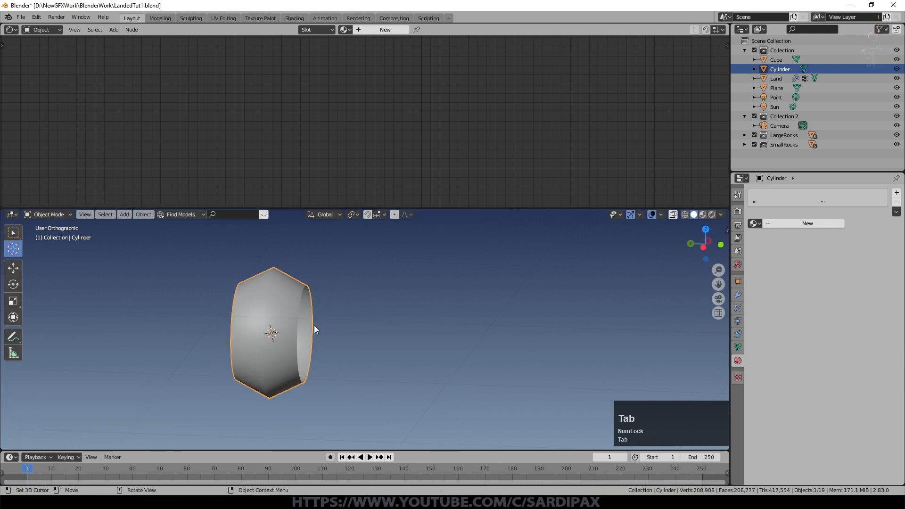
pyautogui.press('Tab')
pyautogui.hotkey('ctrl', 'r')
pyautogui.doubleClick(289, 330)
pyautogui.keyDown('alt'); pyautogui.keyDown('shift'); pyautogui.click(251, 330); pyautogui.keyUp('shift'); pyautogui.keyUp('alt')
pyautogui.press('s')
pyautogui.hotkey('shift', 'y')
pyautogui.click(378, 344)
pyautogui.press('Tab')
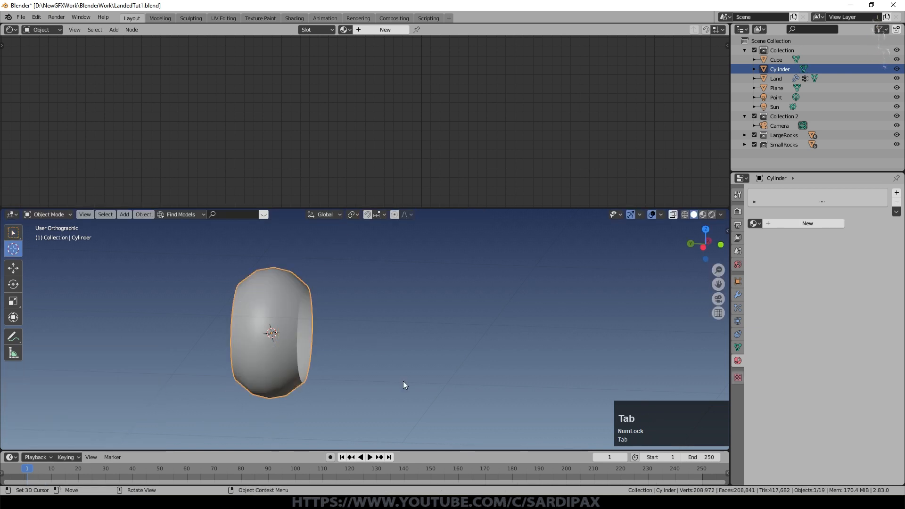
# Rename the cylinder object to PipeSection and assign it the existing BaseShip material
pyautogui.moveTo(329, 334); pyautogui.dragTo(310, 356, button='middle')
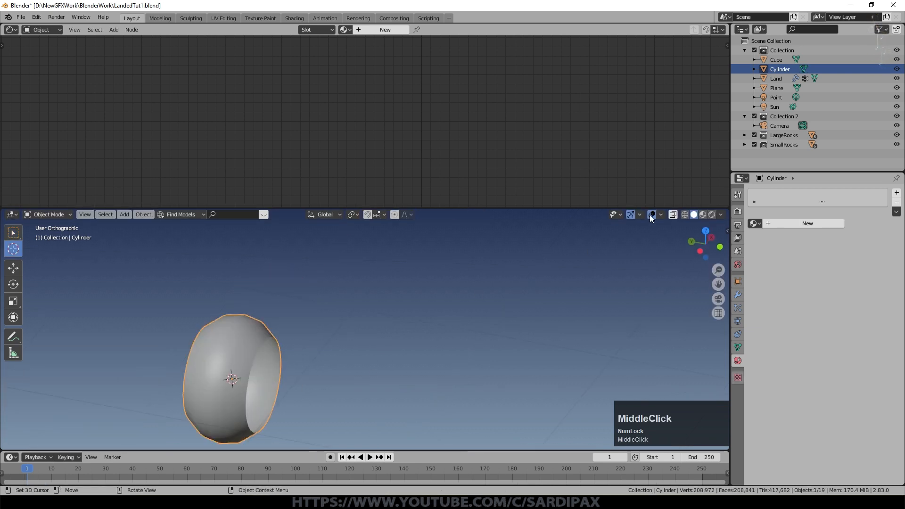
pyautogui.doubleClick(782, 69)
pyautogui.write('PipeSection')
pyautogui.press('Return')
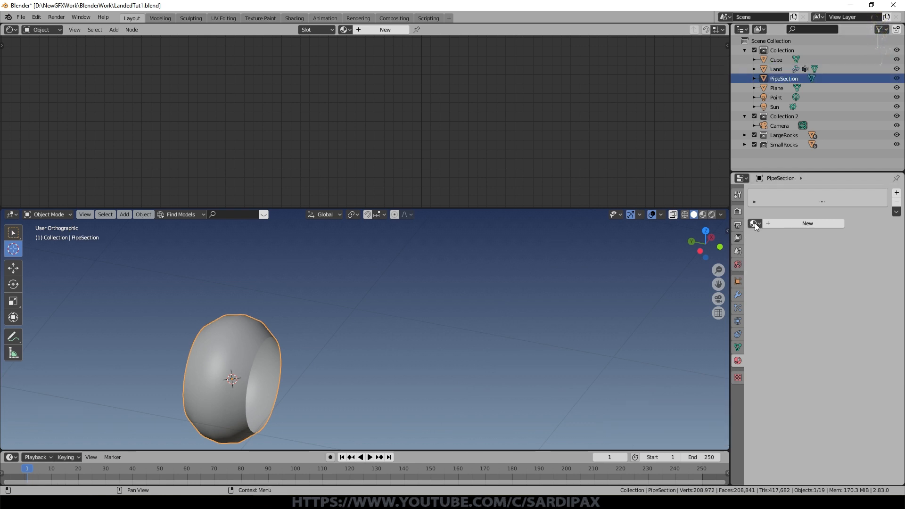
pyautogui.click(756, 224)
pyautogui.click(766, 241)
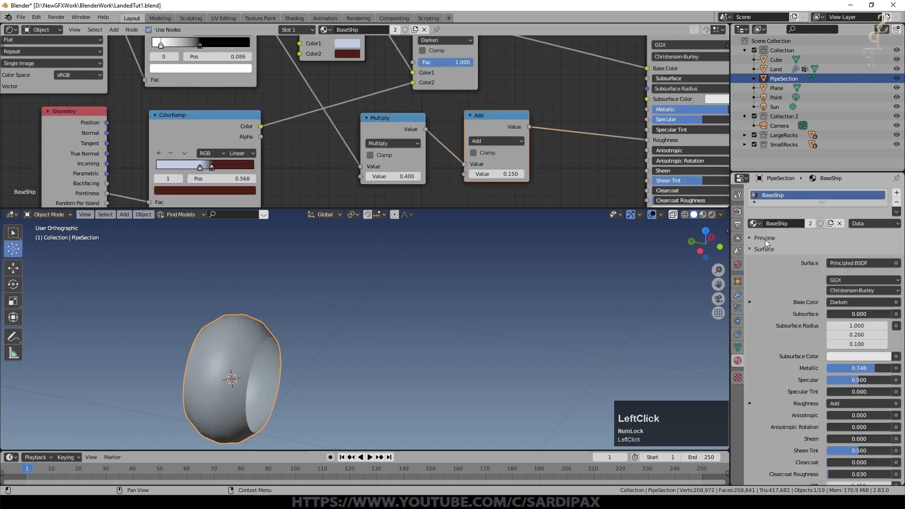
# Apply all transforms (location, rotation and scale) to the PipeSection object
pyautogui.scroll(-2, 349, 264)
pyautogui.hotkey('ctrl', 'a')
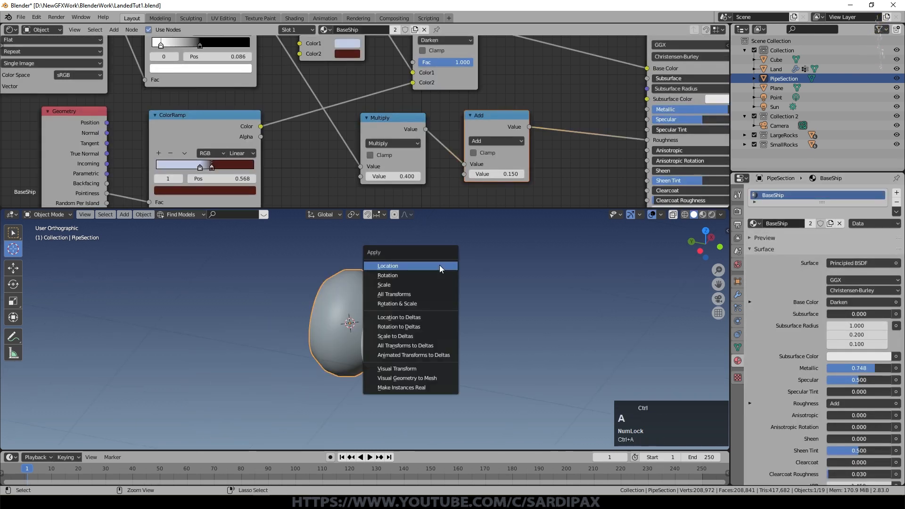
pyautogui.click(429, 294)
# Add a Bezier curve next to the pipe section in top view and lengthen the handles of its first control point
pyautogui.press('KP_7')
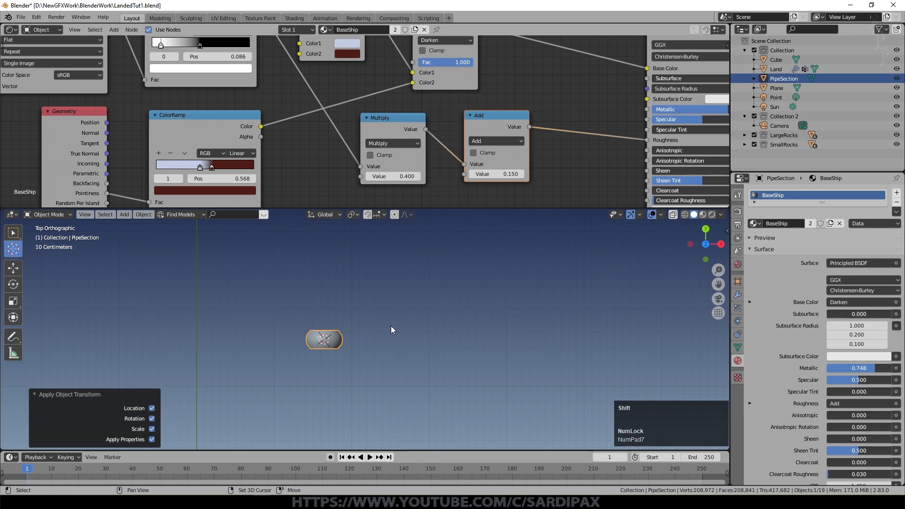
pyautogui.hotkey('shift', 'a')
pyautogui.moveTo(379, 312)
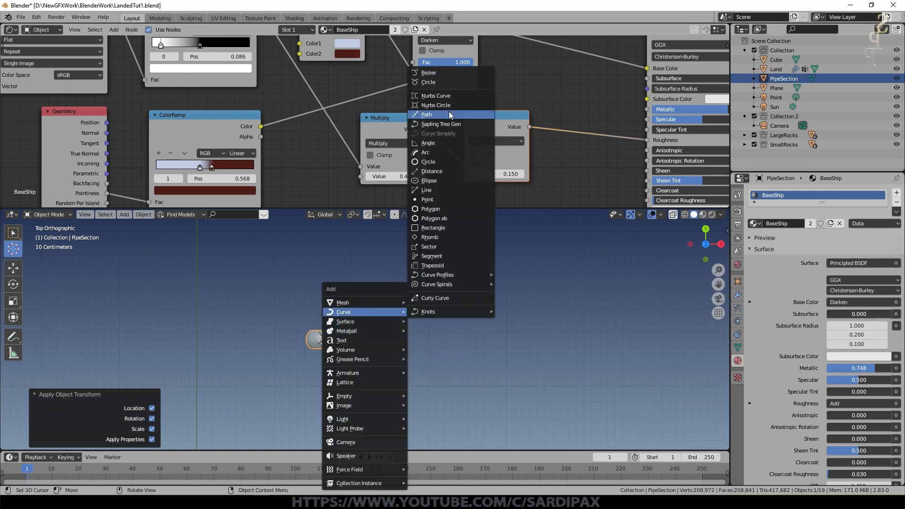
pyautogui.click(440, 74)
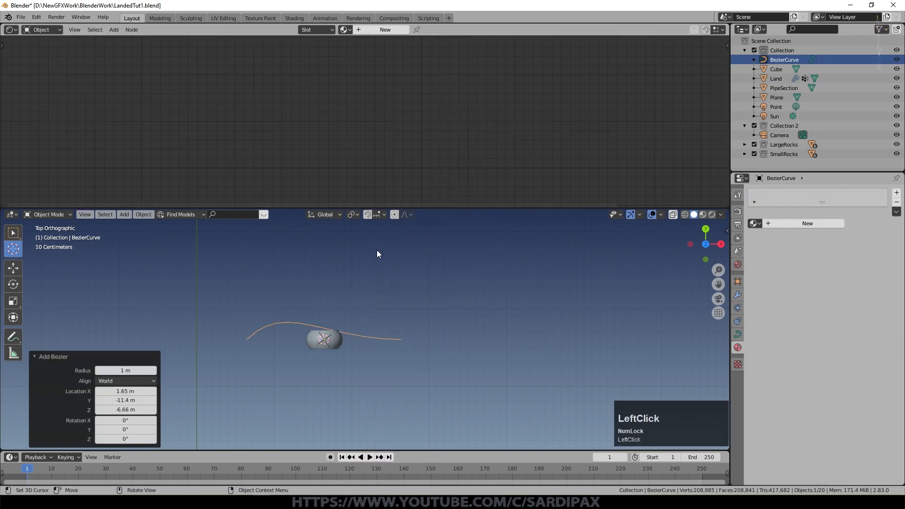
pyautogui.press('Tab')
pyautogui.click(246, 339)
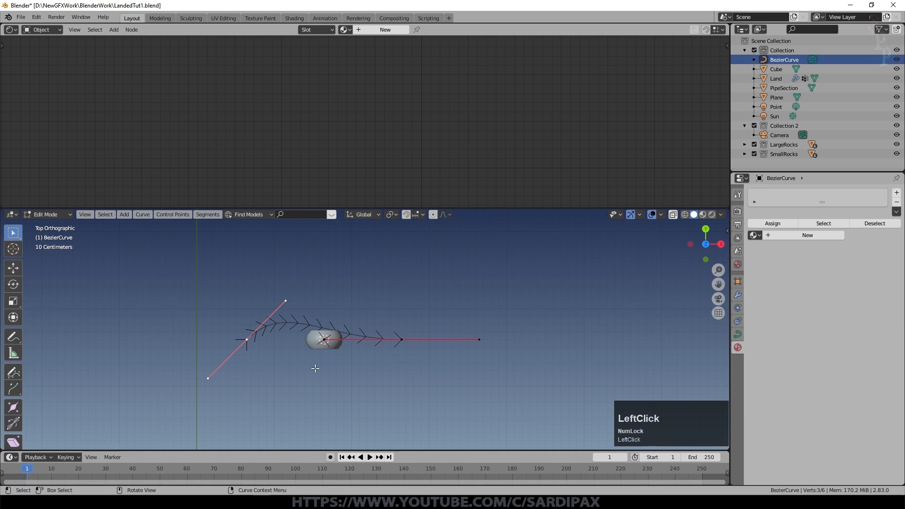
pyautogui.press('s')
pyautogui.click(465, 373)
# Extrude two more control points from the curve's far end, rotating and moving the last one to form a winding, looping path
pyautogui.click(402, 340)
pyautogui.press('e')
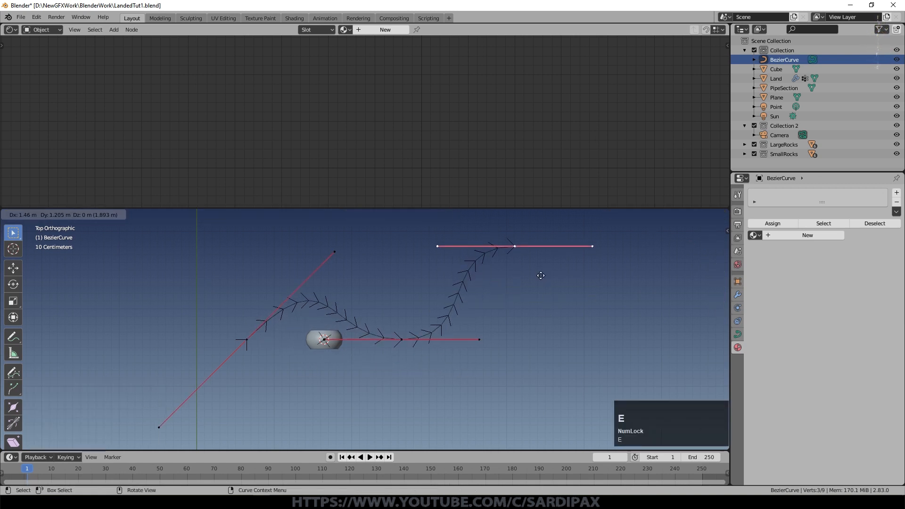
pyautogui.click(540, 275)
pyautogui.press('e')
pyautogui.click(513, 432)
pyautogui.press('r')
pyautogui.click(579, 411)
pyautogui.press('g')
pyautogui.click(458, 424)
pyautogui.press('Tab')
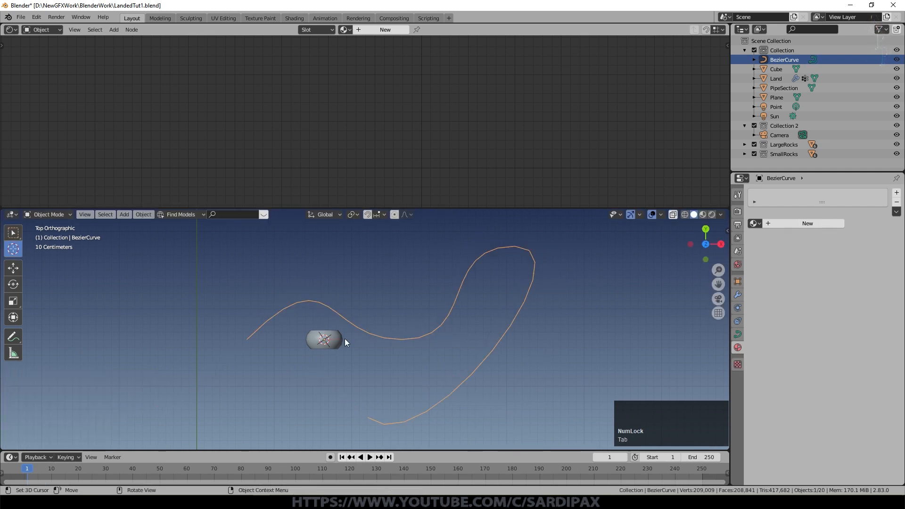
# Set the PipeSection object's origin to its geometry
pyautogui.click(341, 340)
pyautogui.click(144, 214)
pyautogui.moveTo(151, 234)
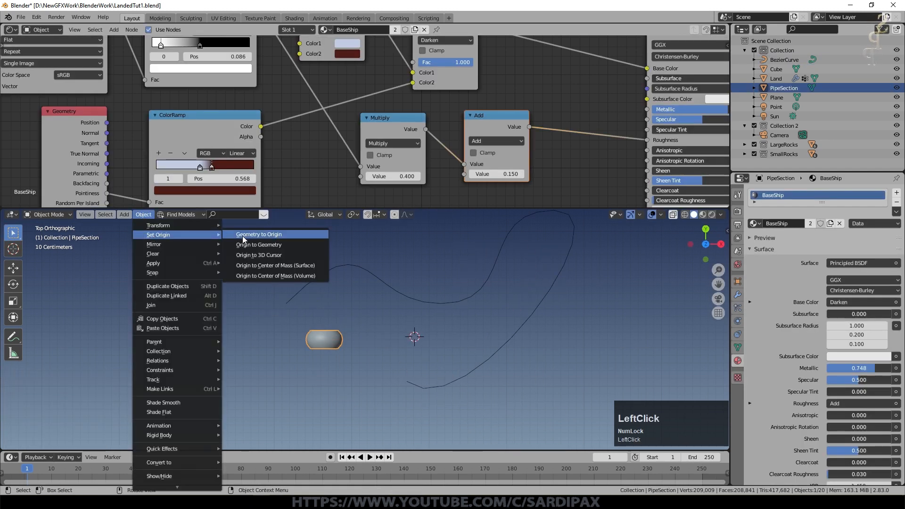
pyautogui.click(260, 243)
pyautogui.click(471, 296)
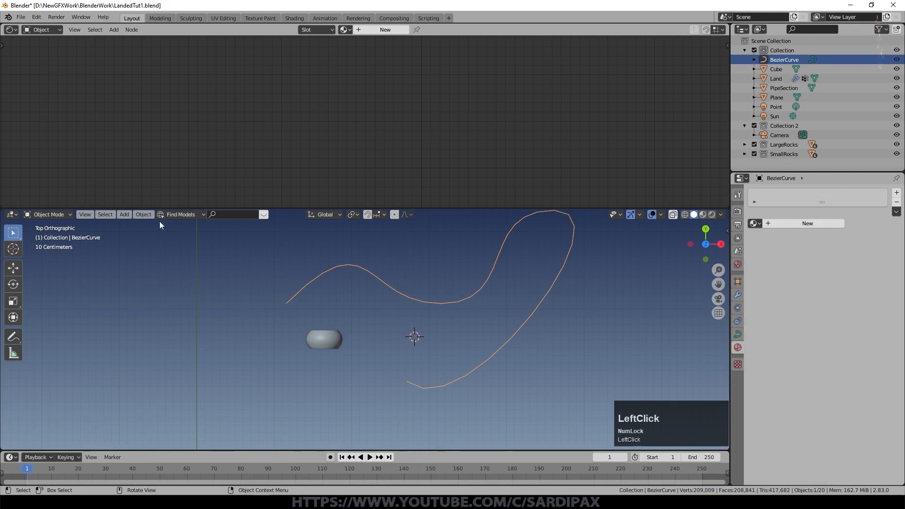
# Add an Array modifier to PipeSection with a count of 4 and a relative offset of 0 on X and 1 on Y
pyautogui.click(328, 339)
pyautogui.click(738, 295)
pyautogui.click(774, 192)
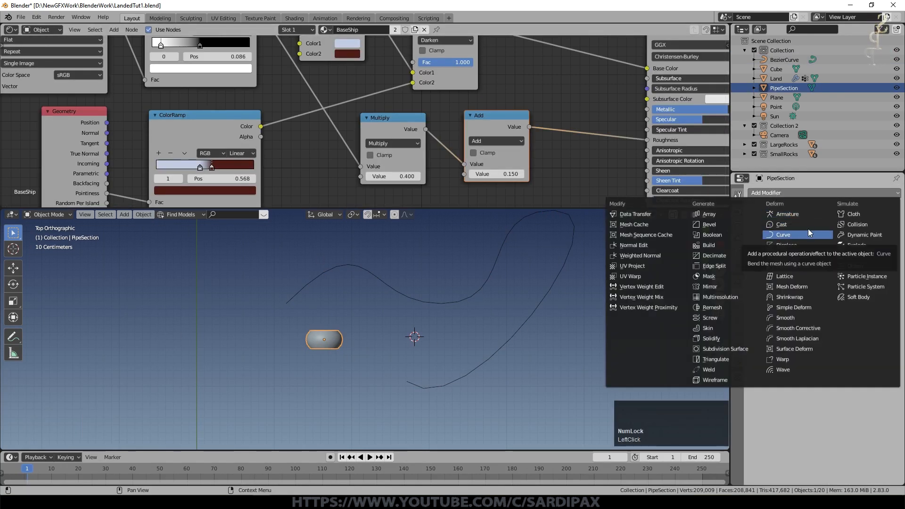
pyautogui.click(714, 215)
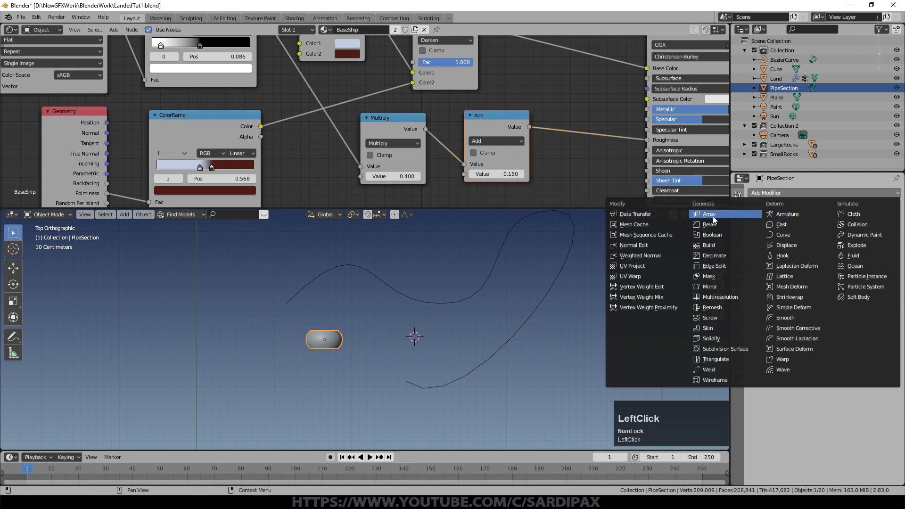
pyautogui.click(861, 269)
pyautogui.write('0')
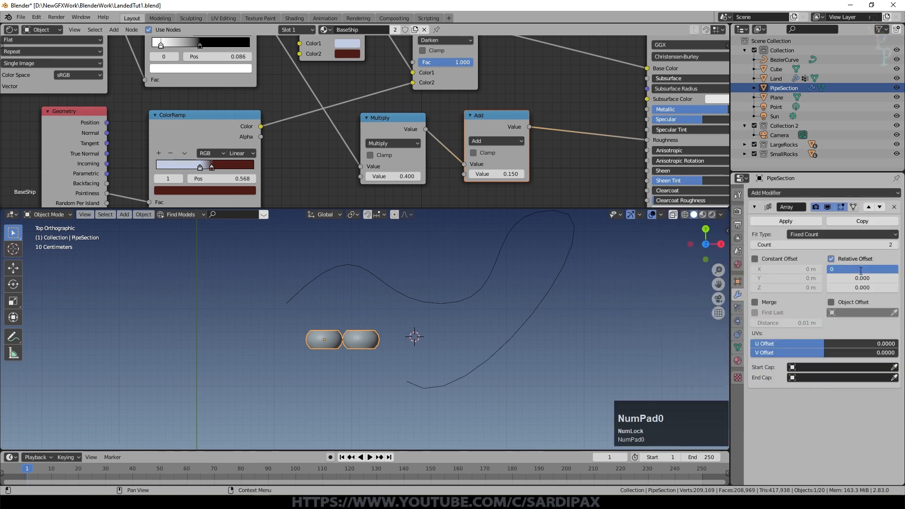
pyautogui.press('Return')
pyautogui.click(866, 276)
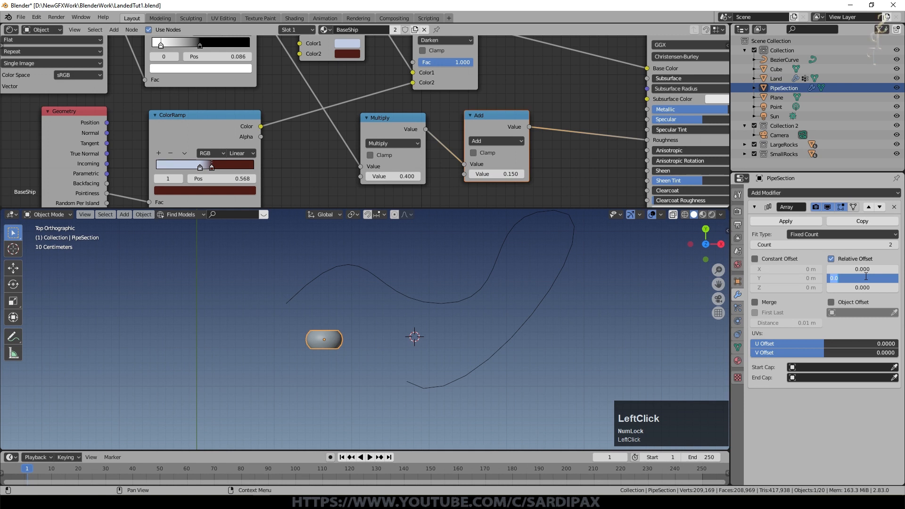
pyautogui.write('1')
pyautogui.press('KP_Enter')
pyautogui.moveTo(866, 245)
pyautogui.mouseDown()
pyautogui.moveTo(886, 244)
pyautogui.moveTo(867, 244)
pyautogui.mouseUp()
# Add a Curve modifier to PipeSection targeting BezierCurve, with Y as the deformation axis
pyautogui.click(802, 190)
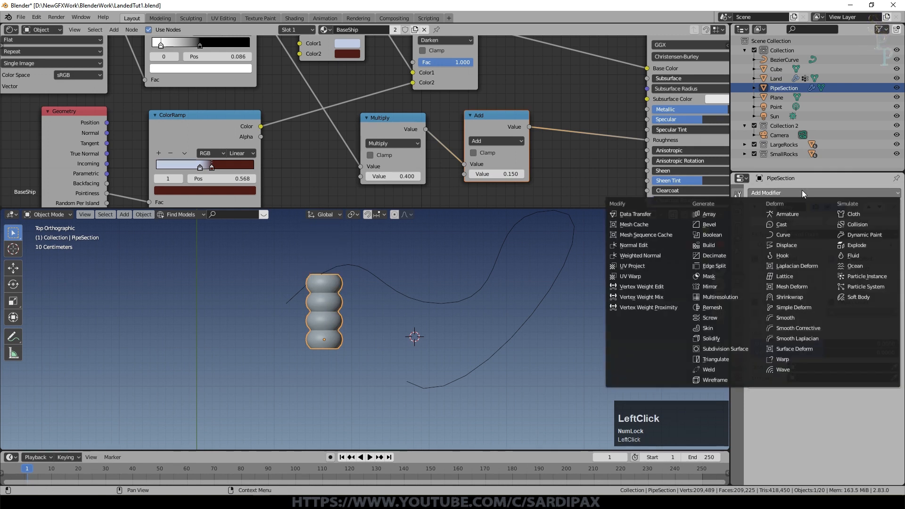
pyautogui.click(783, 234)
pyautogui.click(755, 207)
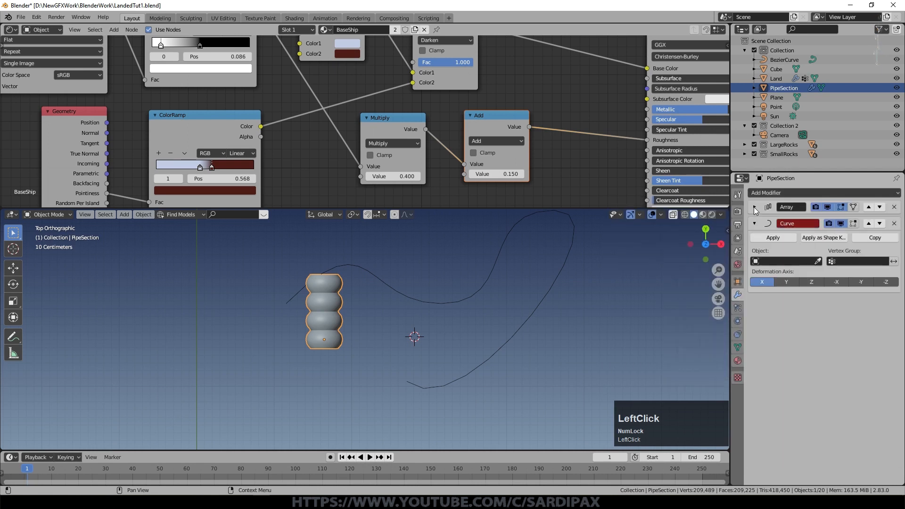
pyautogui.click(803, 260)
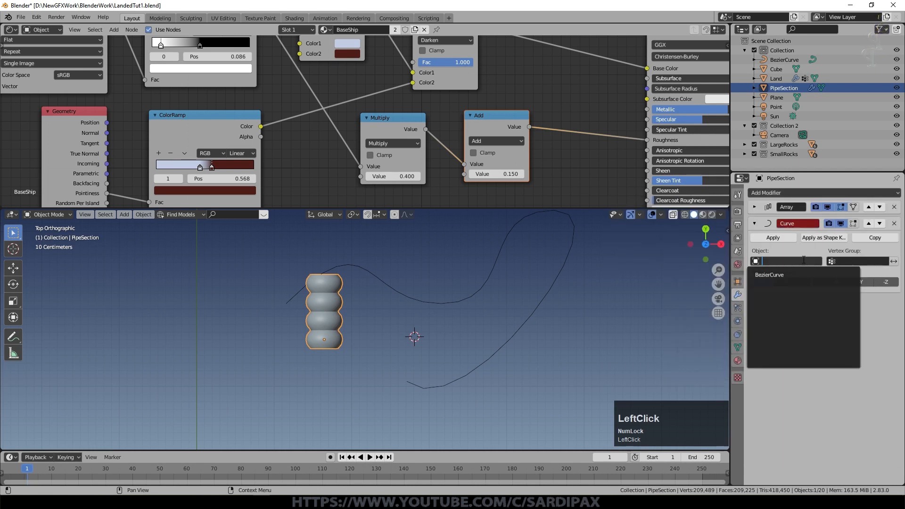
pyautogui.click(778, 274)
pyautogui.click(786, 282)
pyautogui.press('g')
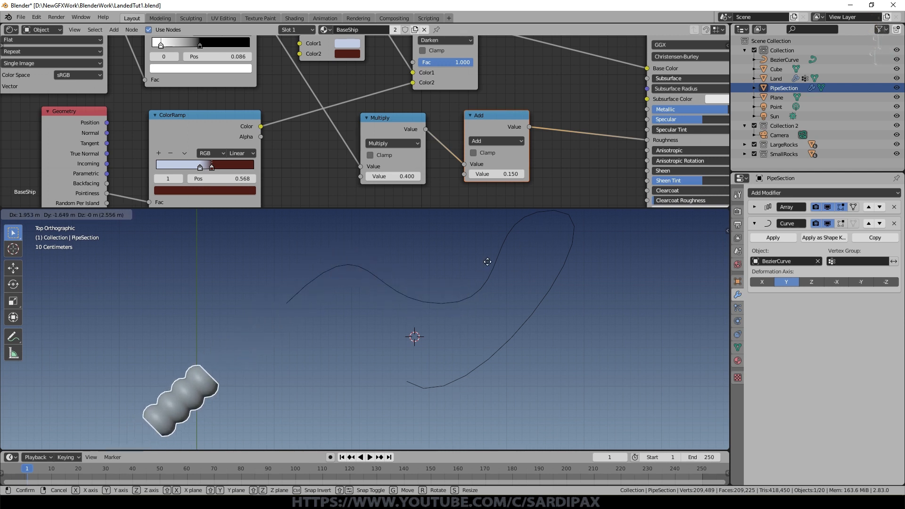
pyautogui.press('Escape')
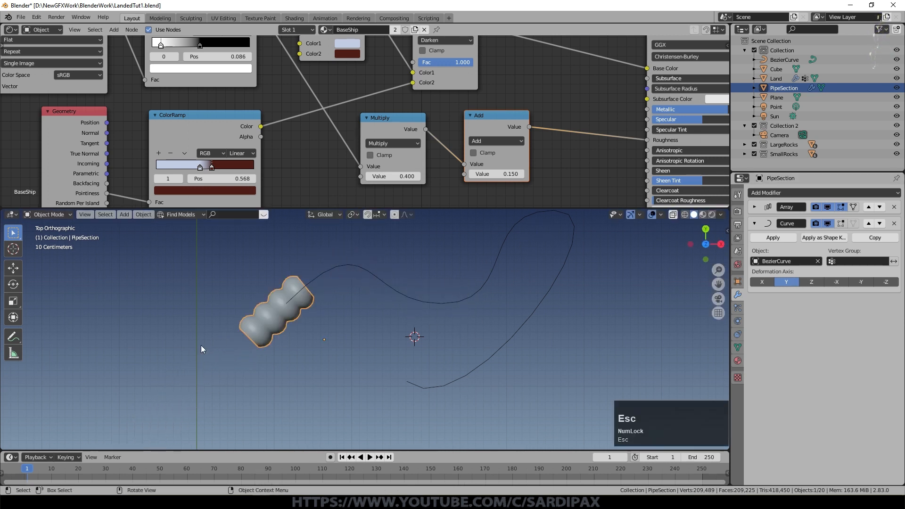
pyautogui.press('g')
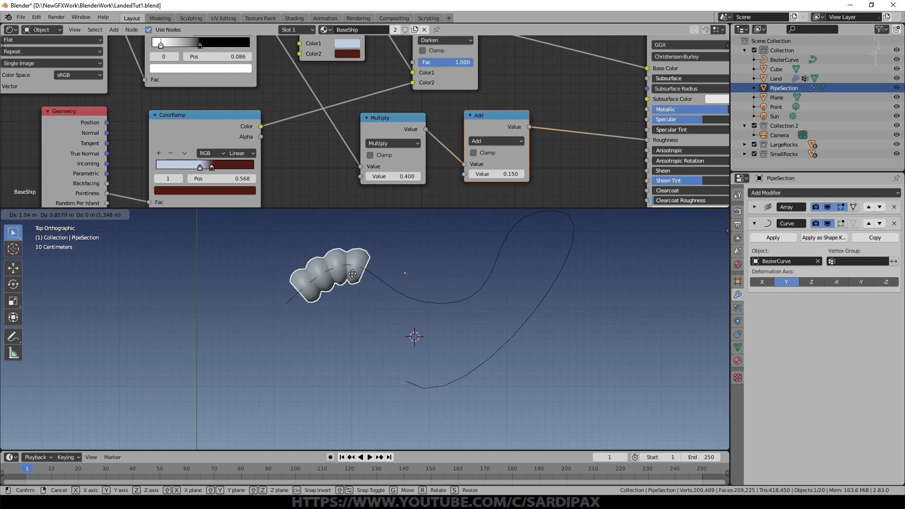
pyautogui.press('Escape')
# Scale the pipe section to about 0.396 and move it onto the start of the Bezier curve
pyautogui.press('s')
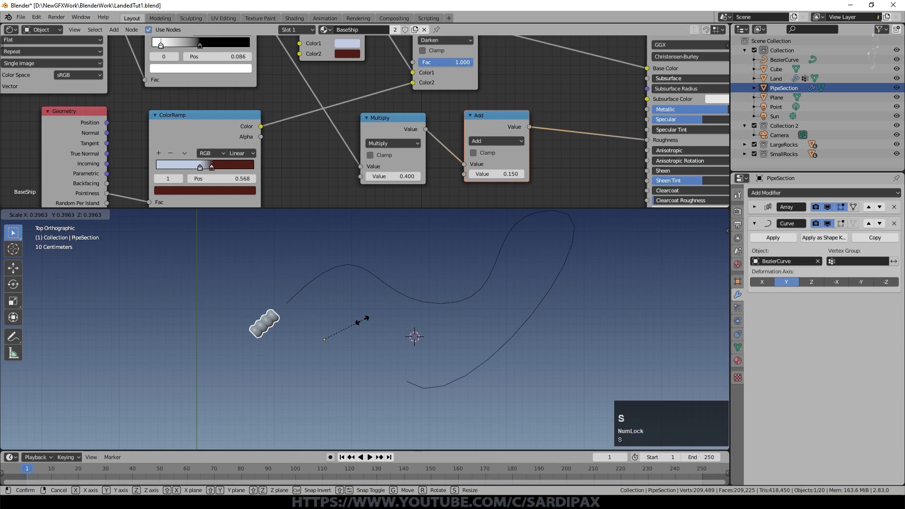
pyautogui.click(364, 324)
pyautogui.press('g')
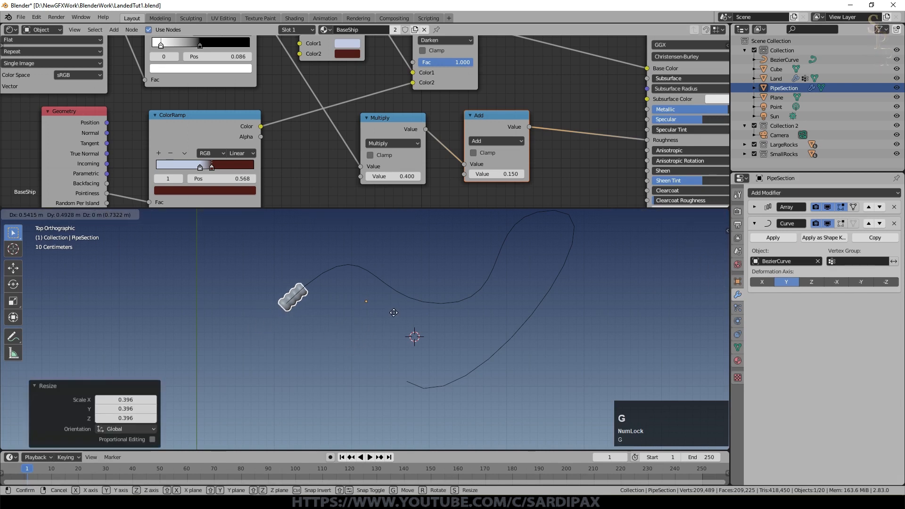
pyautogui.click(395, 312)
# Raise the Array modifier's count to 85 so the pipe runs along the whole curve
pyautogui.click(755, 207)
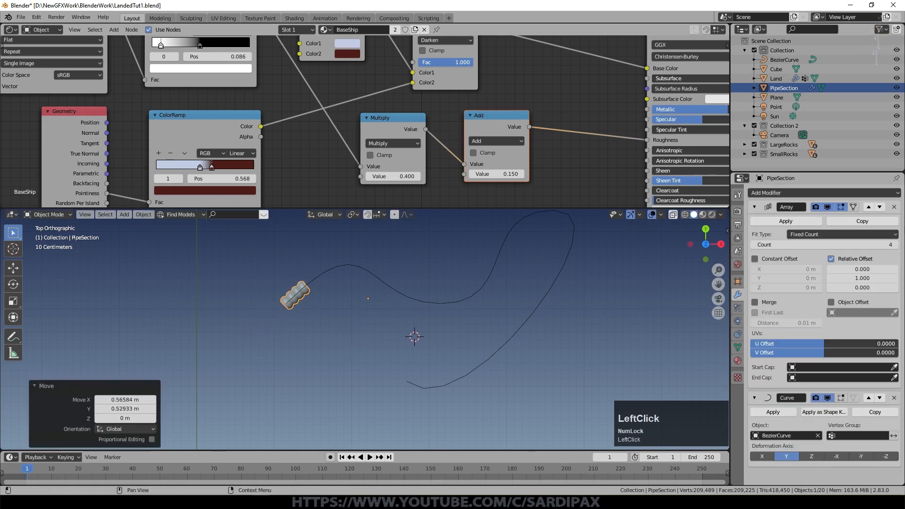
pyautogui.moveTo(840, 243); pyautogui.dragTo(897, 242)
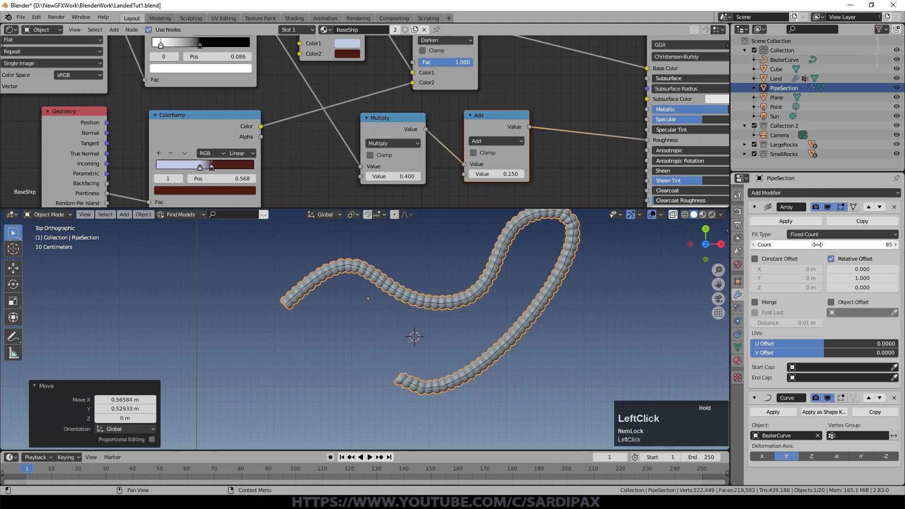
pyautogui.click(476, 308)
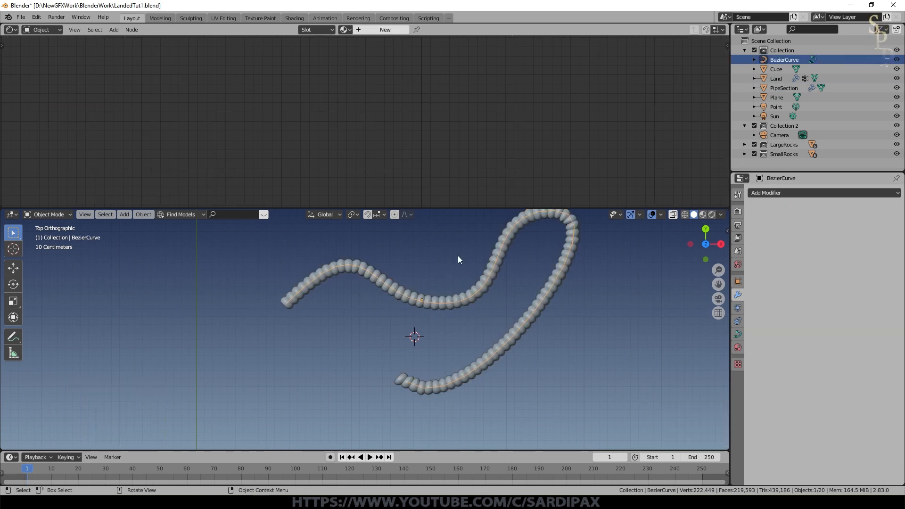
pyautogui.press('g')
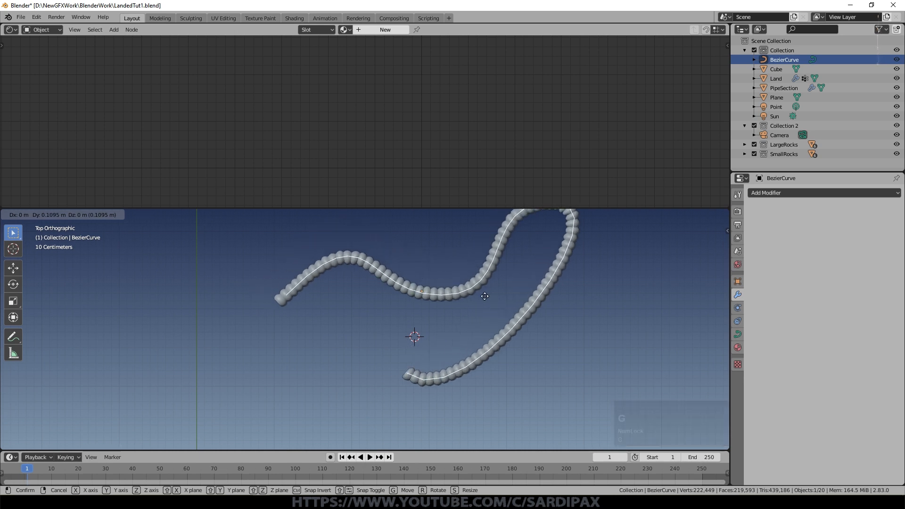
pyautogui.press('Escape')
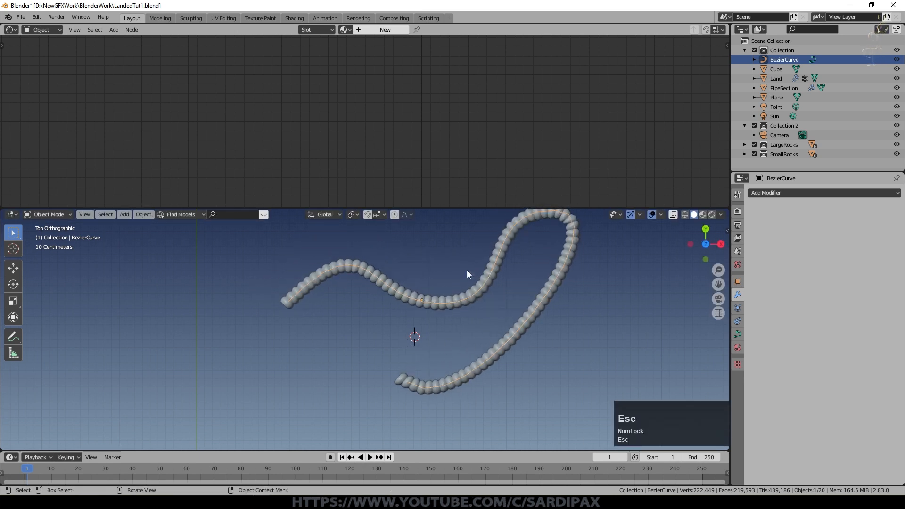
# Apply the Array and Curve modifiers on PipeSection in that order, undoing any wrongly ordered application
pyautogui.click(579, 286)
pyautogui.click(773, 222)
pyautogui.hotkey('ctrl', 'z')
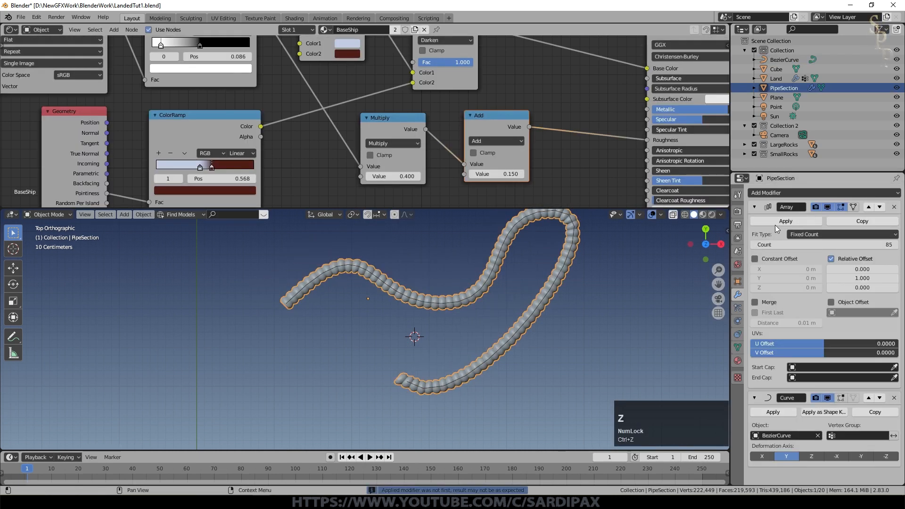
pyautogui.click(775, 223)
pyautogui.click(782, 222)
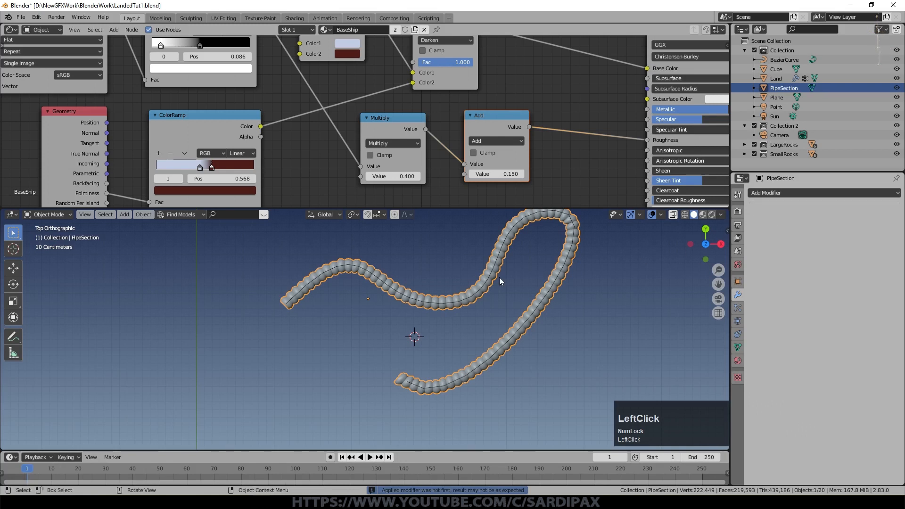
# Move the PipeSection mesh away from the curve by about -0.76 m on X and 0.19 m on Y
pyautogui.click(414, 299)
pyautogui.click(425, 303)
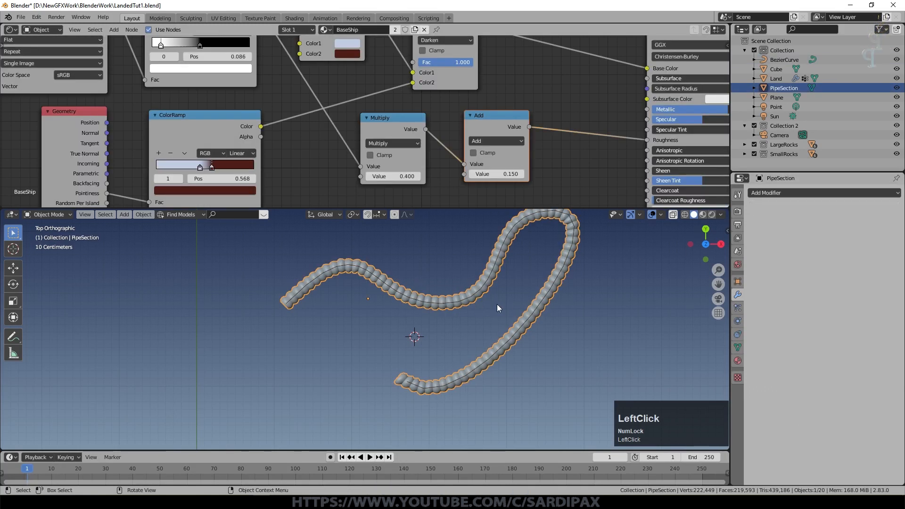
pyautogui.press('g')
pyautogui.click(545, 301)
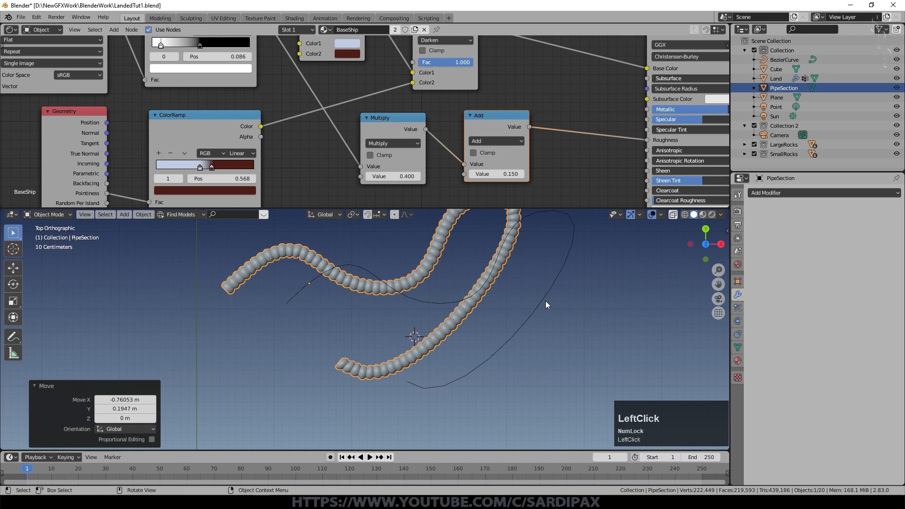
# Rotate the pipe 90° around the Y axis
pyautogui.press('r')
pyautogui.press('y')
pyautogui.press('KP_9')
pyautogui.press('KP_0')
pyautogui.press('KP_Enter')
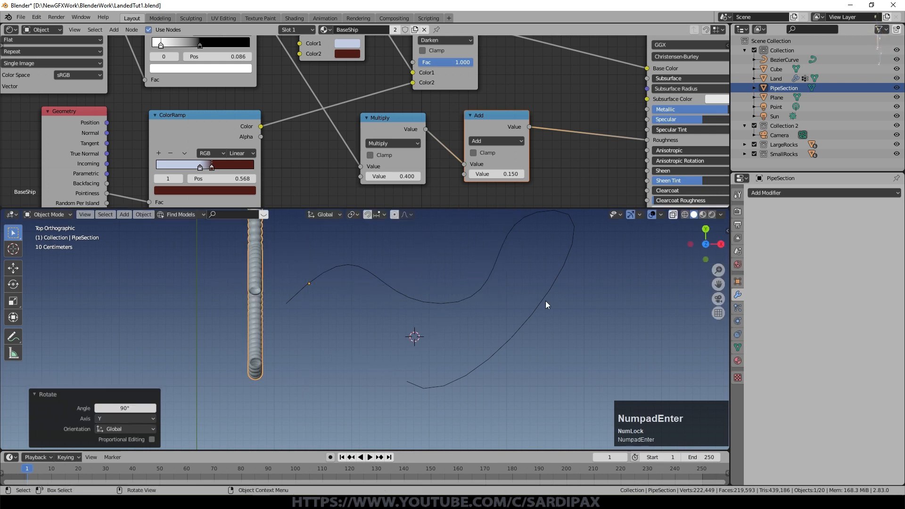
# Move the pipe into the ship's interior by about -1.51 m on X and 6.63 m on Y
pyautogui.scroll(-4, 465, 287)
pyautogui.scroll(1, 463, 340)
pyautogui.press('g')
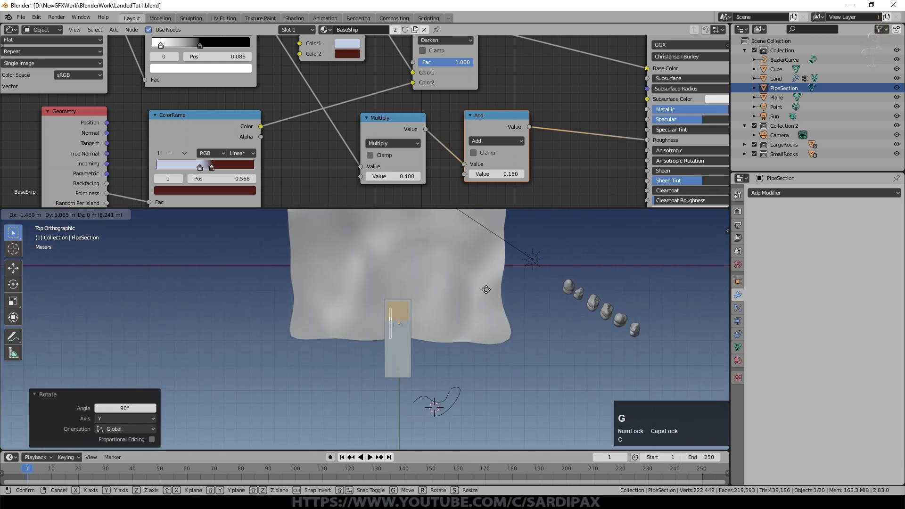
pyautogui.click(488, 286)
# In camera view, scale the pipe down, raise it about 1.95 m beside the interior's left wall and rotate it around the X axis
pyautogui.press('KP_0')
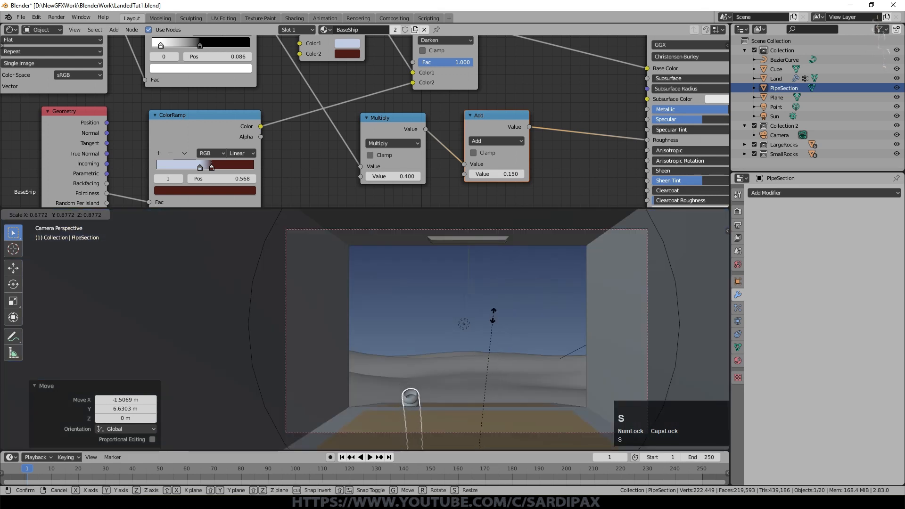
pyautogui.press('s')
pyautogui.click(485, 395)
pyautogui.press('g')
pyautogui.press('x')
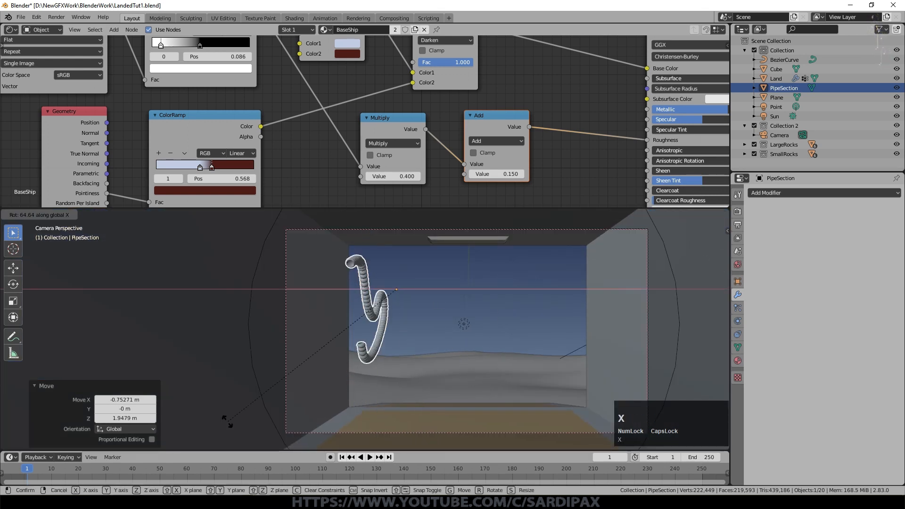
pyautogui.click(462, 398)
# Scale the pipe down and fit it against the interior's left wall, shifting it about 0.39 m along Y
pyautogui.moveTo(463, 397); pyautogui.dragTo(497, 375, button='middle')
pyautogui.press('s')
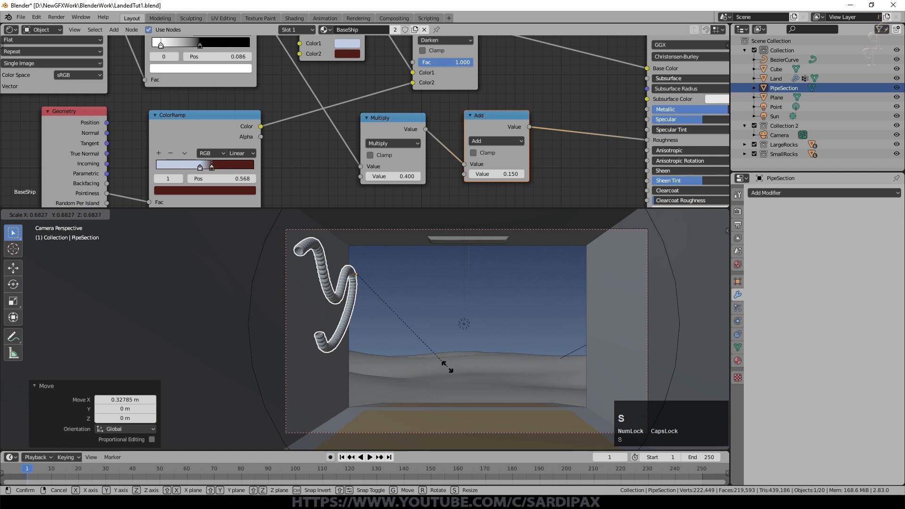
pyautogui.click(433, 361)
pyautogui.press('g')
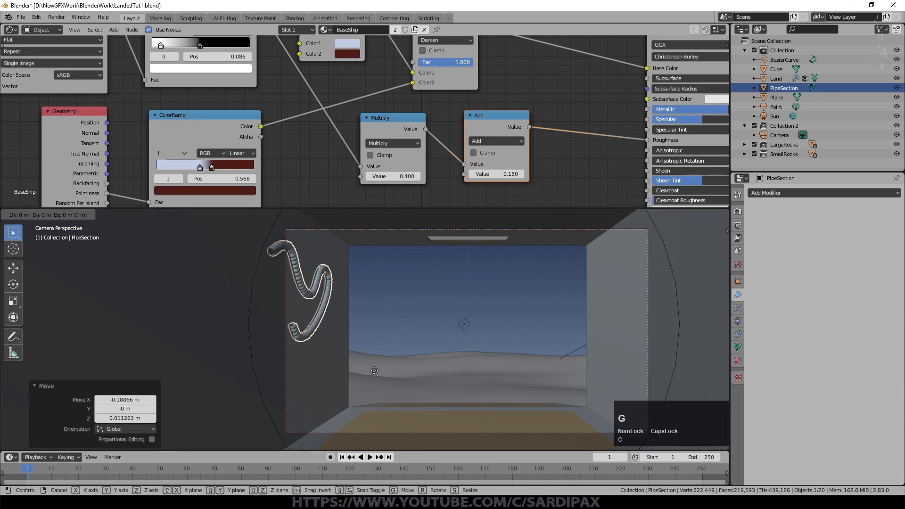
pyautogui.press('y')
pyautogui.click(397, 388)
# Add a cylinder mesh and scale it uniformly to about 0.238
pyautogui.moveTo(360, 390); pyautogui.dragTo(372, 304, button='middle')
pyautogui.hotkey('shift', 'a')
pyautogui.moveTo(371, 304)
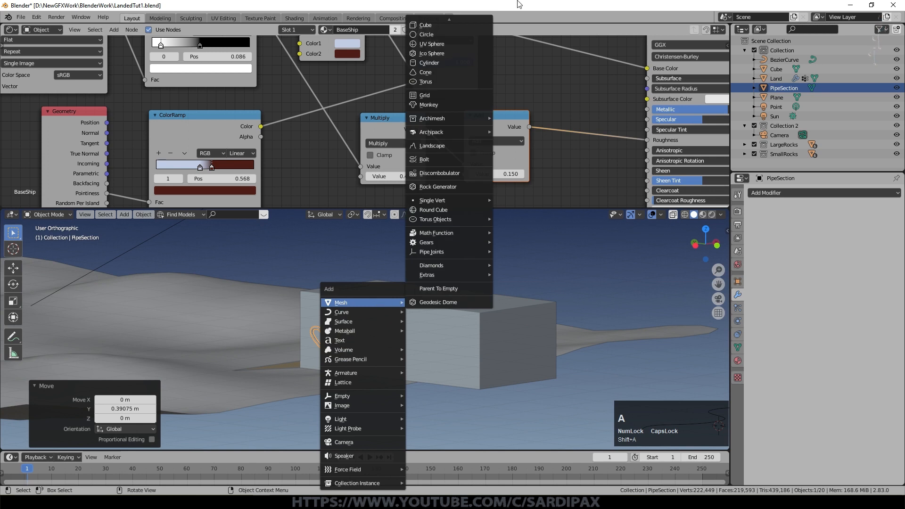
pyautogui.click(446, 35)
pyautogui.scroll(-3, 532, 310)
pyautogui.press('s')
pyautogui.click(578, 366)
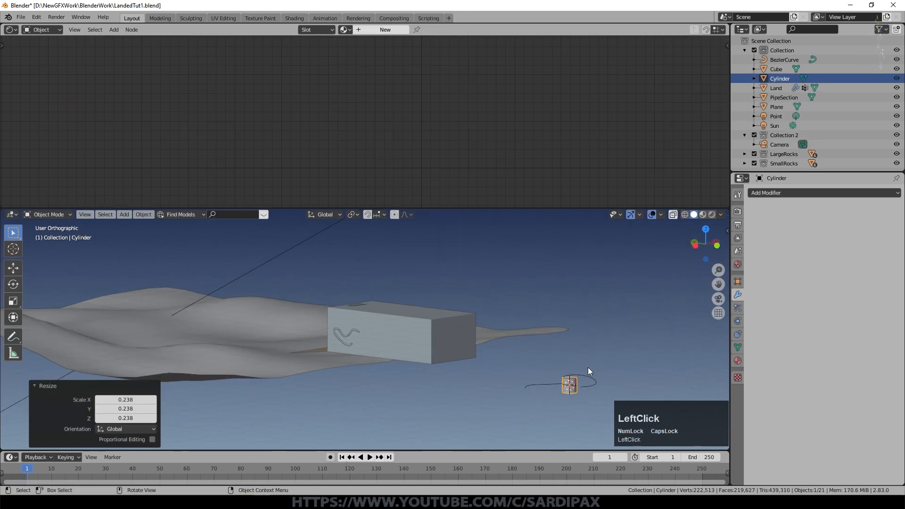
# Bevel the rim of the flat cylinder's top face
pyautogui.scroll(5, 266, 316)
pyautogui.press('Tab')
pyautogui.hotkey('ctrl', 'b')
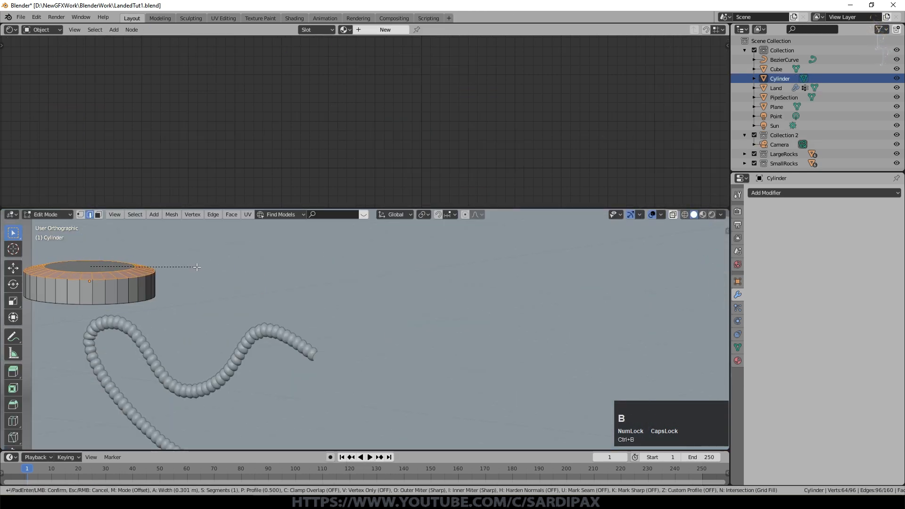
pyautogui.click(147, 284)
pyautogui.press('Tab')
pyautogui.press('Tab')
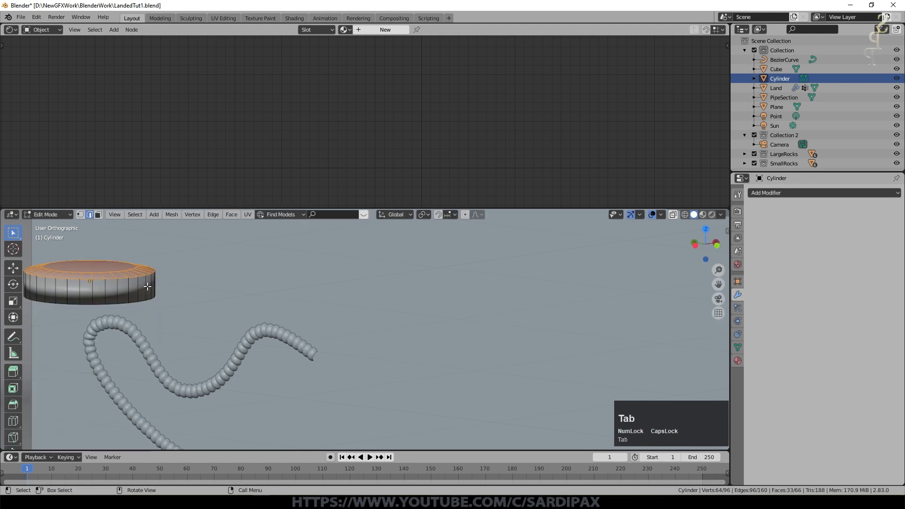
# Delete the cylinder's bottom face
pyautogui.press('KP_Decimal')
pyautogui.click(423, 395)
pyautogui.press('x')
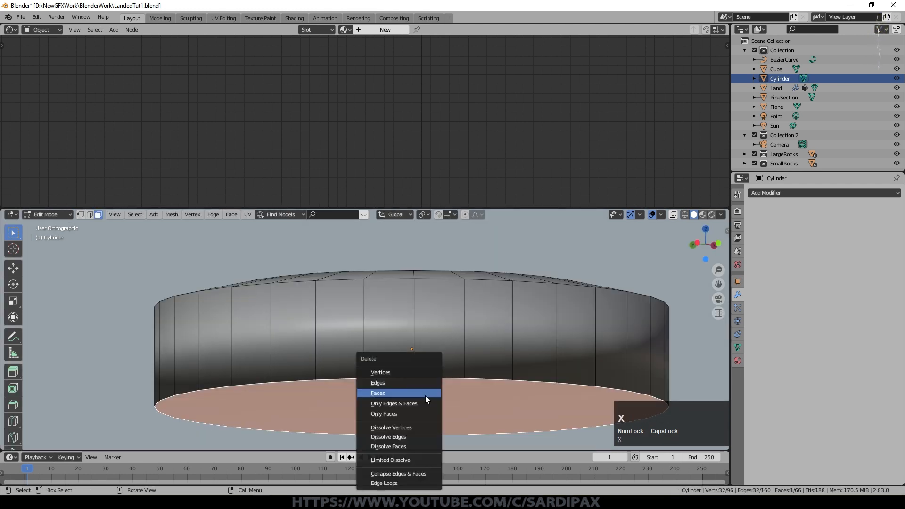
pyautogui.click(426, 395)
# Rotate the open cylinder 90° around the Y axis
pyautogui.press('Tab')
pyautogui.press('r')
pyautogui.press('y')
pyautogui.press('KP_9')
pyautogui.press('KP_0')
pyautogui.press('KP_Enter')
pyautogui.scroll(-5, 544, 335)
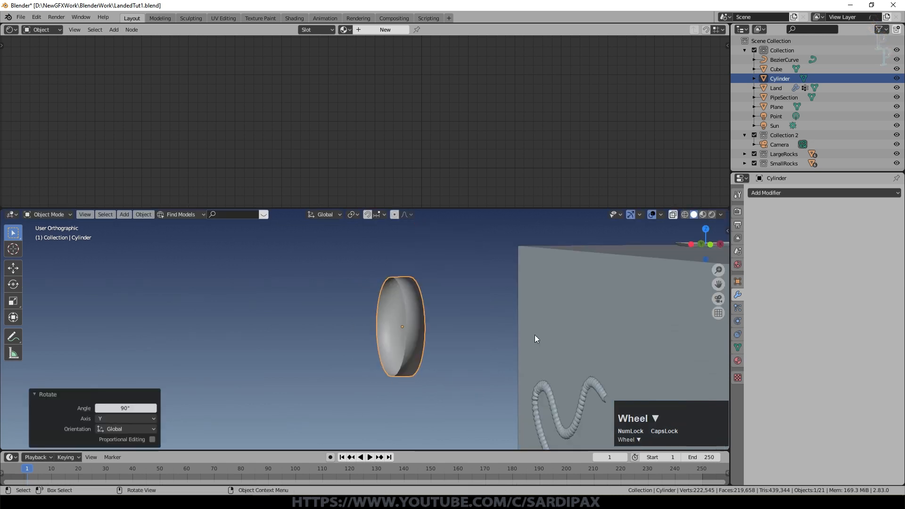
# Move the cylinder along X onto the interior's left wall at the pipe's upper end, with a last shift of about -0.055 m
pyautogui.press('g')
pyautogui.press('x')
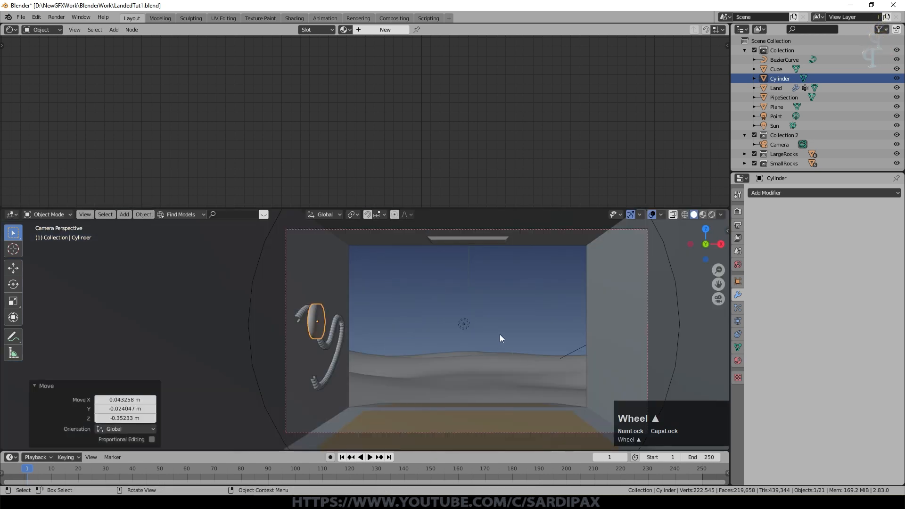
pyautogui.press('g')
pyautogui.press('x')
pyautogui.click(235, 314)
pyautogui.scroll(2, 235, 315)
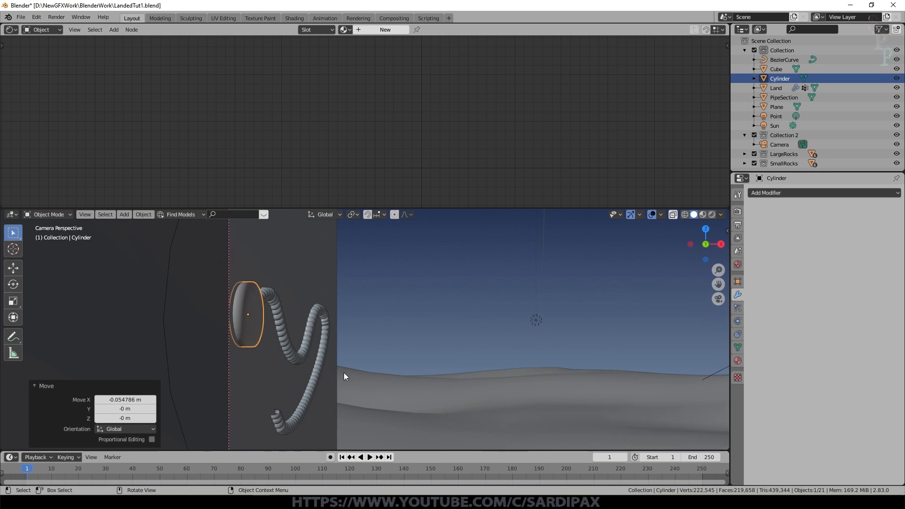
# Discard the plain duplicate and make a linked duplicate of the cylinder, checking in Edit Mode that both share one mesh
pyautogui.press('x')
pyautogui.click(321, 329)
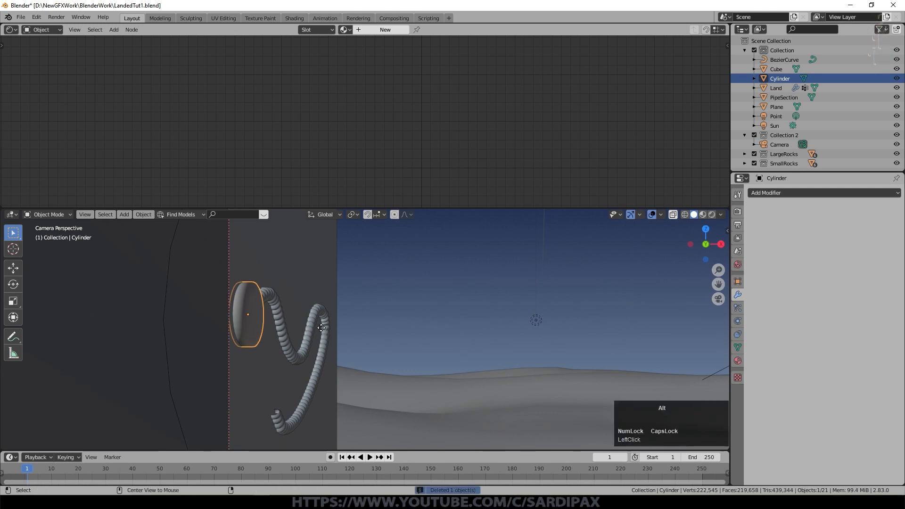
pyautogui.hotkey('shift', 'd')
pyautogui.click(373, 351)
pyautogui.press('Tab')
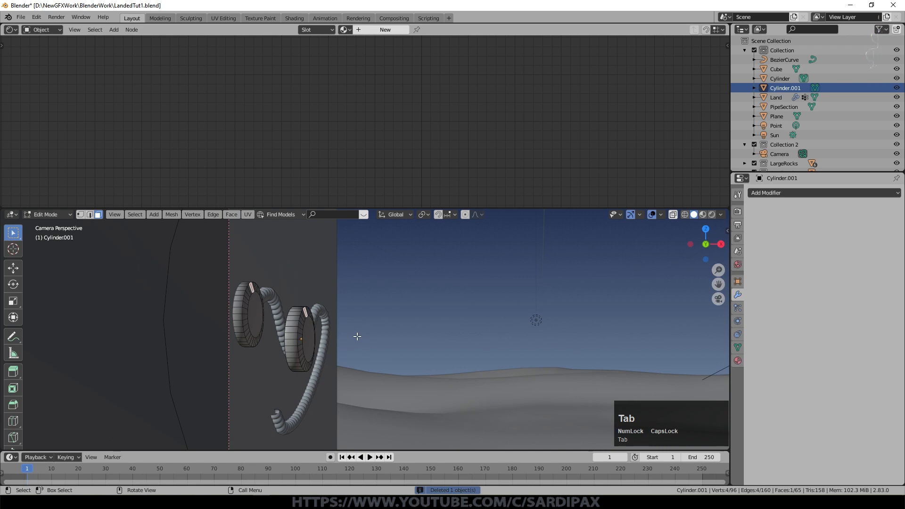
pyautogui.click(301, 337)
pyautogui.press('Tab')
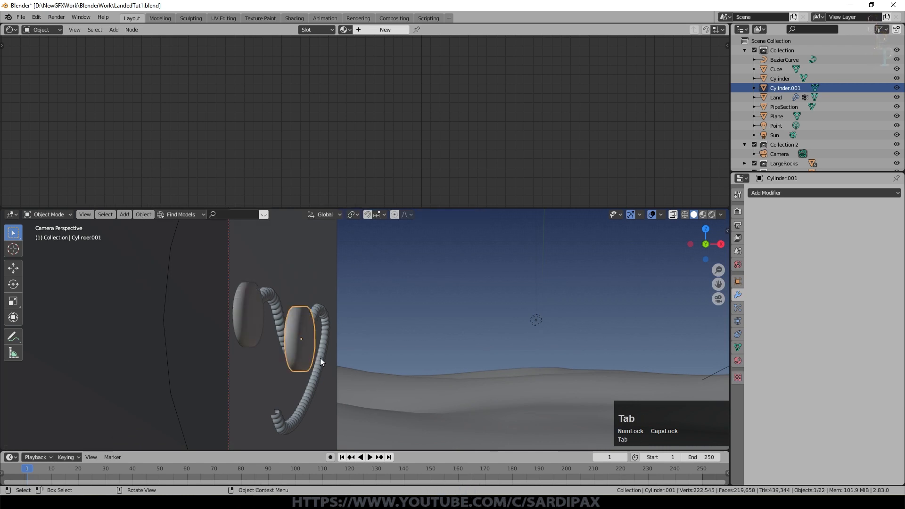
# Move the duplicated cylinder down to the pipe's lower end and shift it about 0.35 m along Y
pyautogui.press('g')
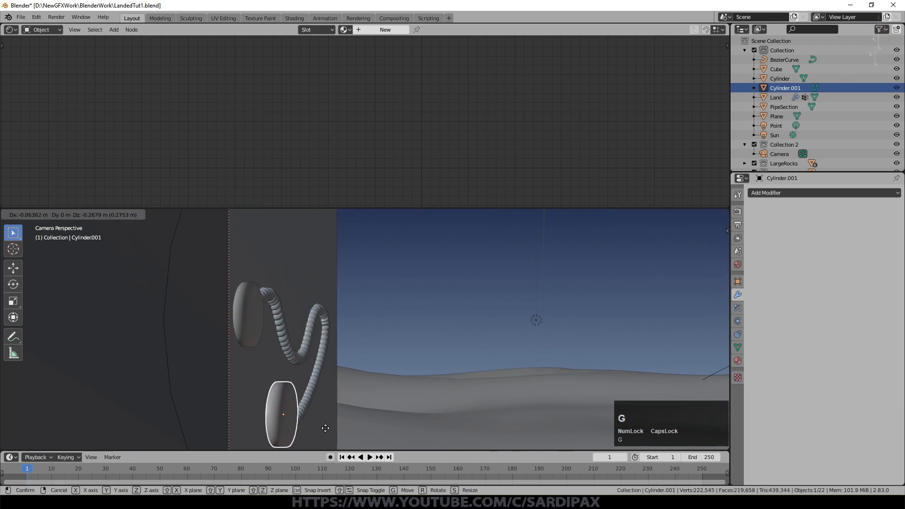
pyautogui.click(342, 432)
pyautogui.press('g')
pyautogui.press('y')
# Assign the existing BaseShip material to the cylinders
pyautogui.click(738, 360)
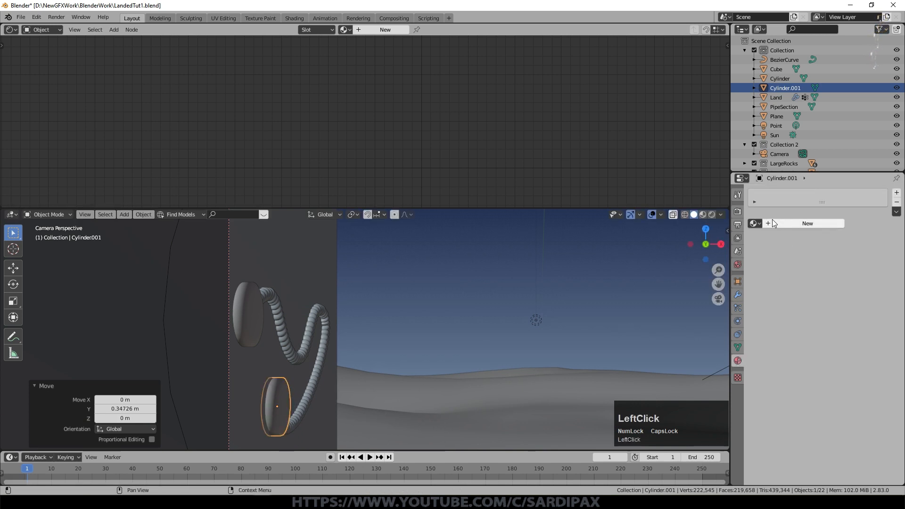
pyautogui.click(754, 224)
pyautogui.click(773, 236)
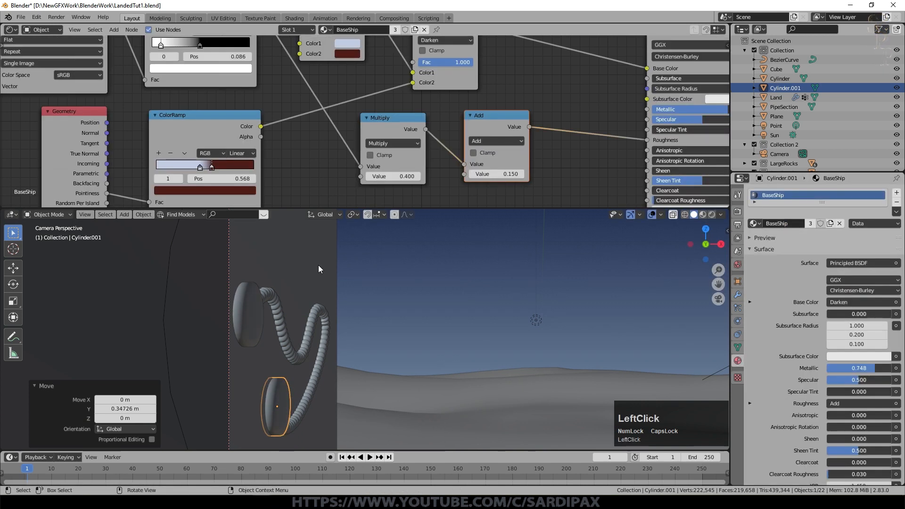
pyautogui.scroll(-1, 341, 290)
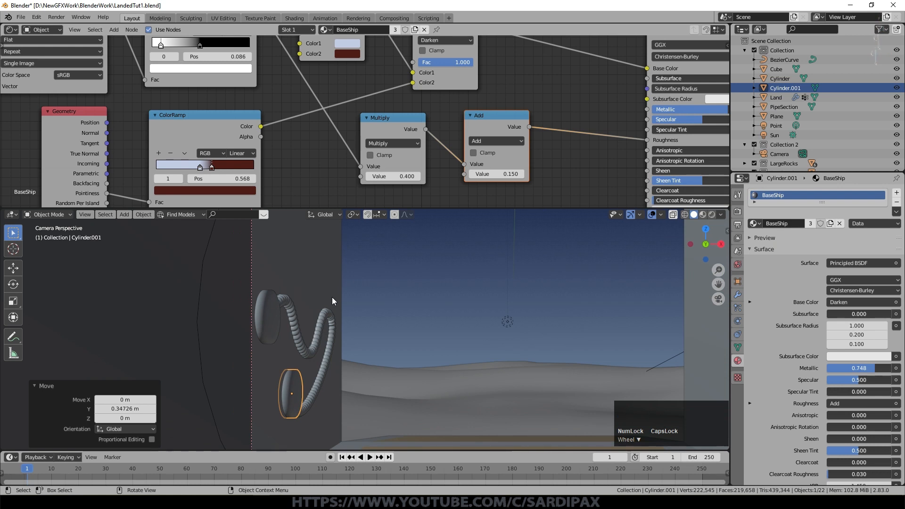
# Make the cylinders' material an independent copy and rename it BaseShip.2
pyautogui.click(811, 223)
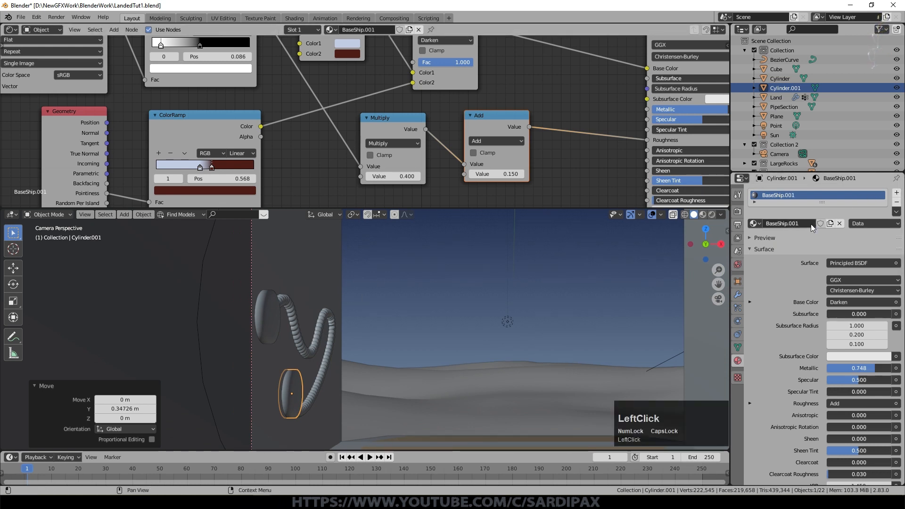
pyautogui.click(268, 316)
pyautogui.doubleClick(781, 223)
pyautogui.click(806, 222)
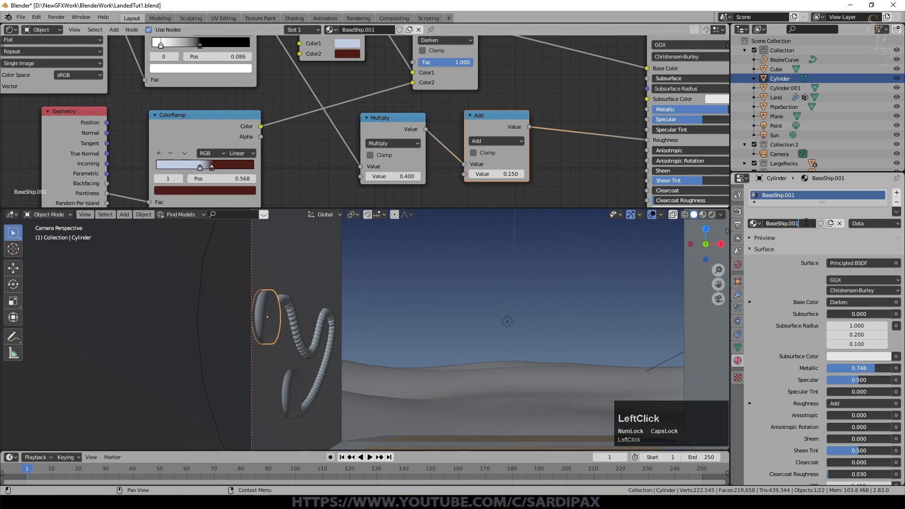
pyautogui.press('BackSpace')
pyautogui.press('BackSpace')
pyautogui.press('BackSpace')
pyautogui.write('2')
pyautogui.press('Return')
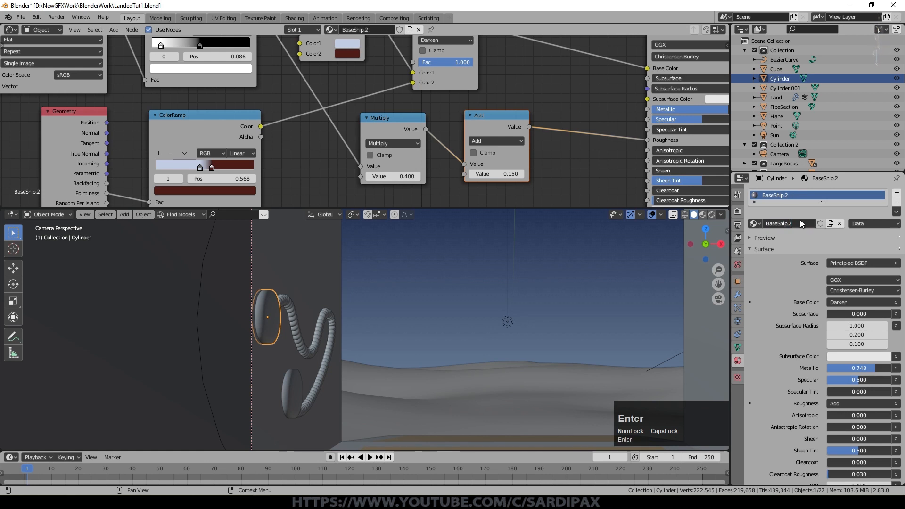
# Set the BaseShip.2 shader's Metallic to about 0.892 and Anisotropic to about 0.573
pyautogui.scroll(-2, 817, 255)
pyautogui.moveTo(871, 331); pyautogui.dragTo(875, 330)
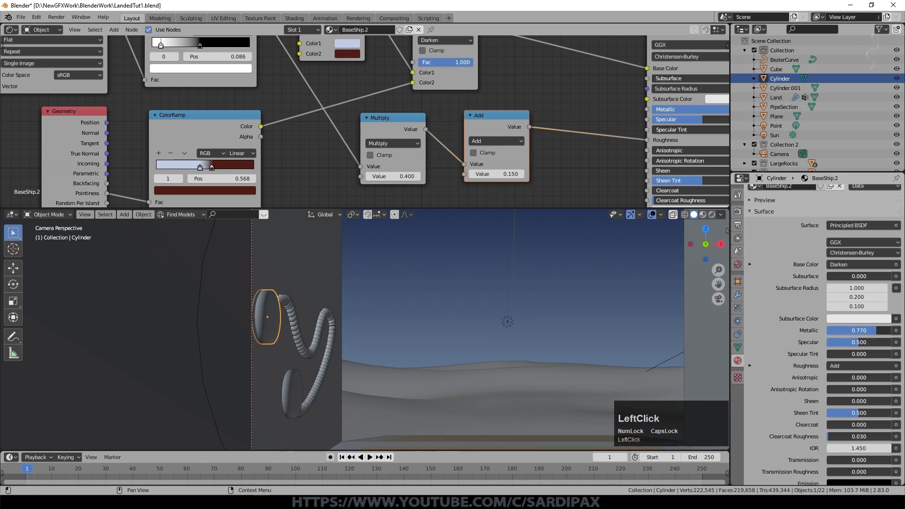
pyautogui.scroll(-2, 196, 84)
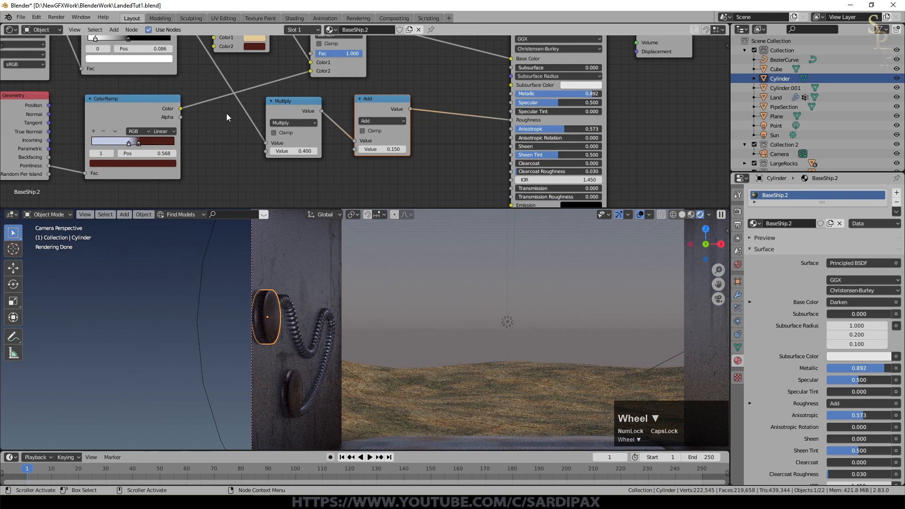
# Delete the dirt image, its ColorRamp and the Multiply colour mix, and connect the pointiness ColorRamp's colour to the Multiply math node
pyautogui.moveTo(226, 113); pyautogui.dragTo(392, 165, button='middle')
pyautogui.scroll(-1, 389, 141)
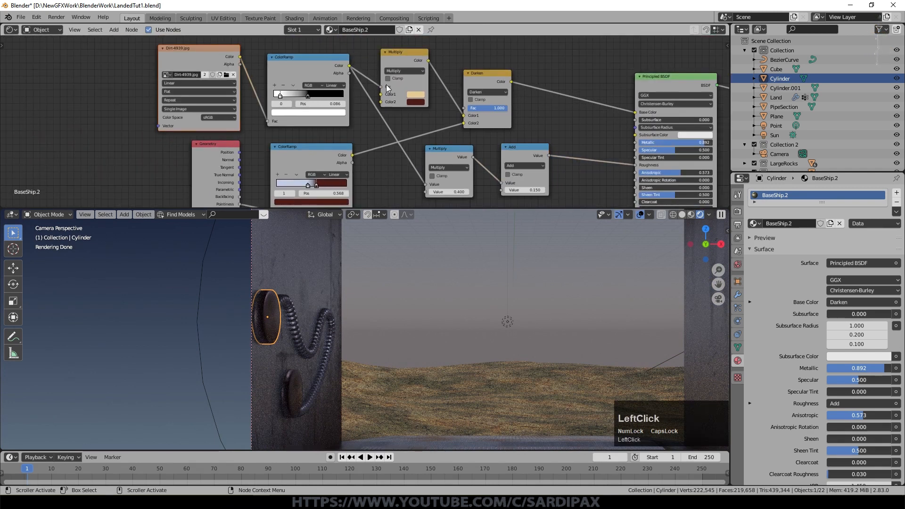
pyautogui.press('Delete')
pyautogui.click(333, 60)
pyautogui.press('Delete')
pyautogui.moveTo(314, 129); pyautogui.dragTo(392, 156)
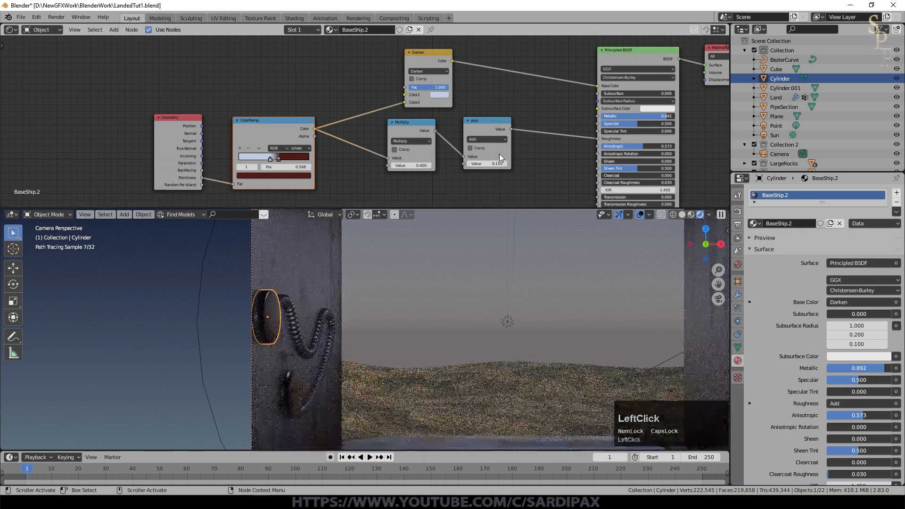
# Set the Add value to 0.250 and make the ColorRamp run from olive brown at 0.418 to pale blue
pyautogui.click(505, 164)
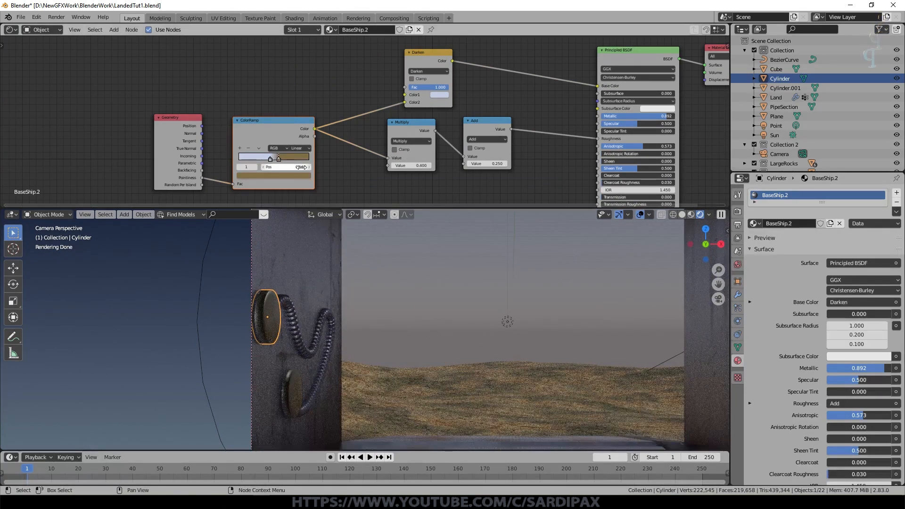
pyautogui.moveTo(263, 158); pyautogui.dragTo(274, 159)
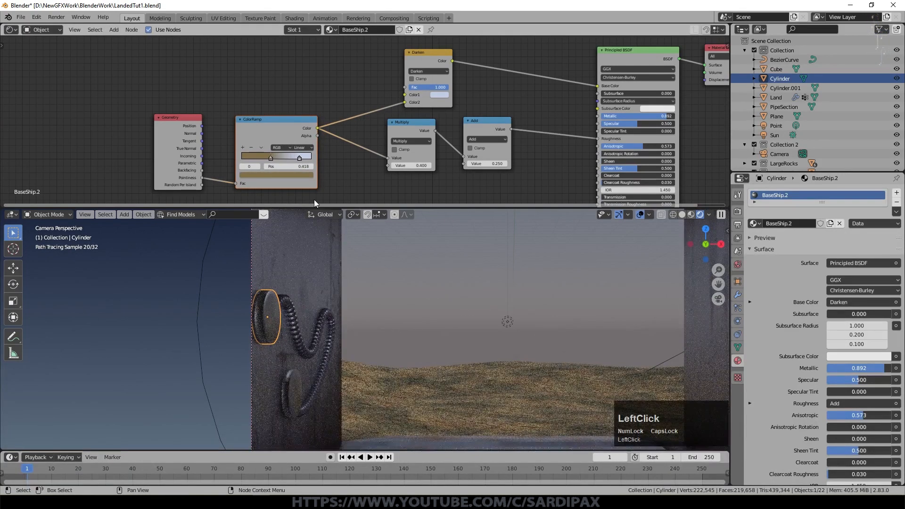
# Assign the BaseShip.2 material to the pipe and check the rendered interior without overlays
pyautogui.click(309, 350)
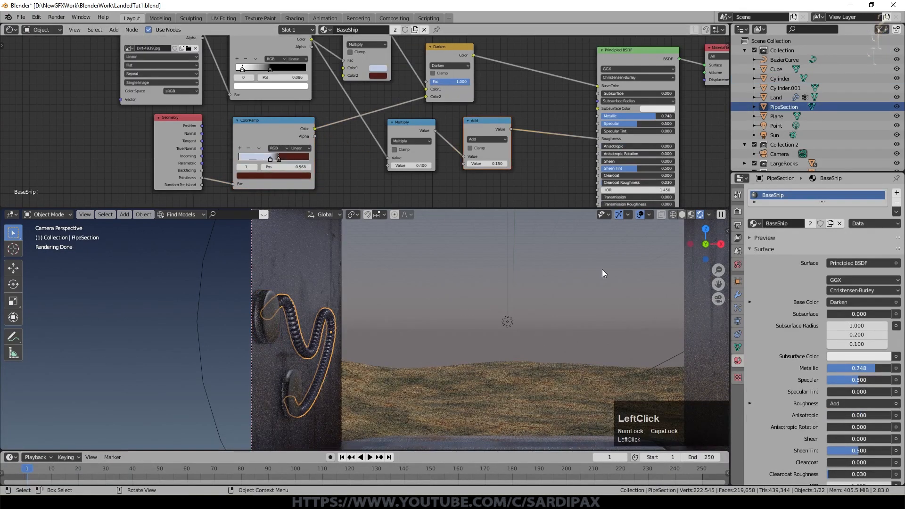
pyautogui.click(753, 223)
pyautogui.click(765, 247)
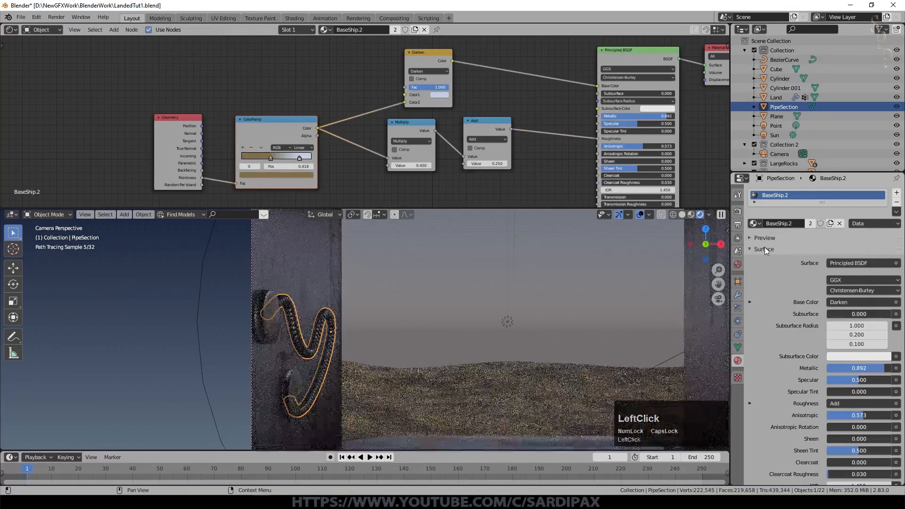
pyautogui.click(443, 269)
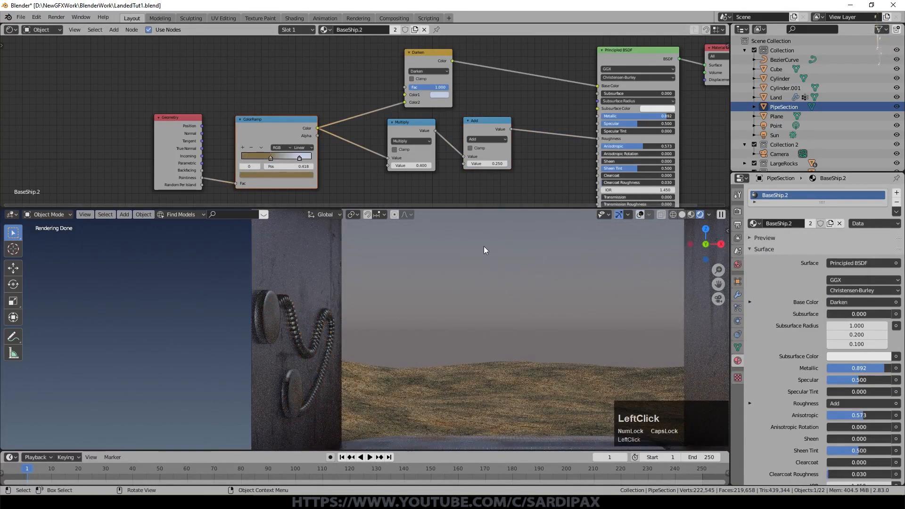
pyautogui.scroll(-2, 483, 246)
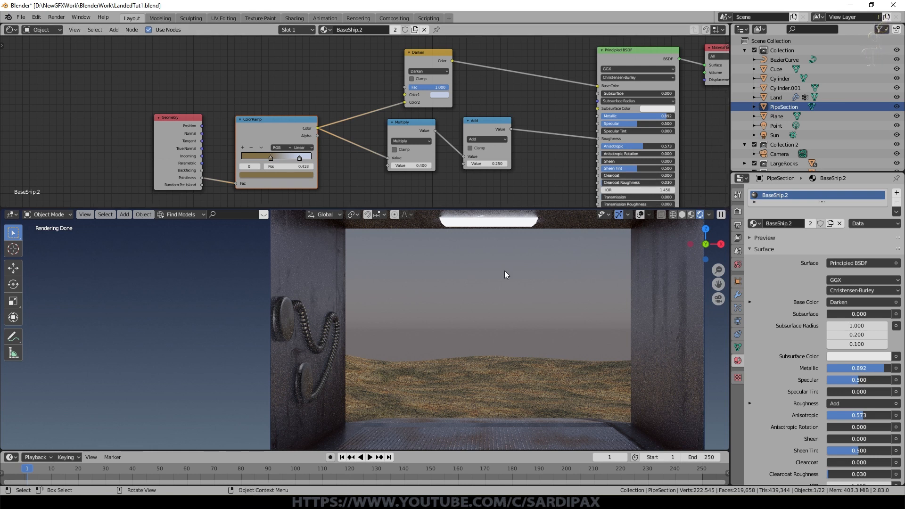
# Enable viewport display of the Land object's BigRocks particle system
pyautogui.click(673, 207)
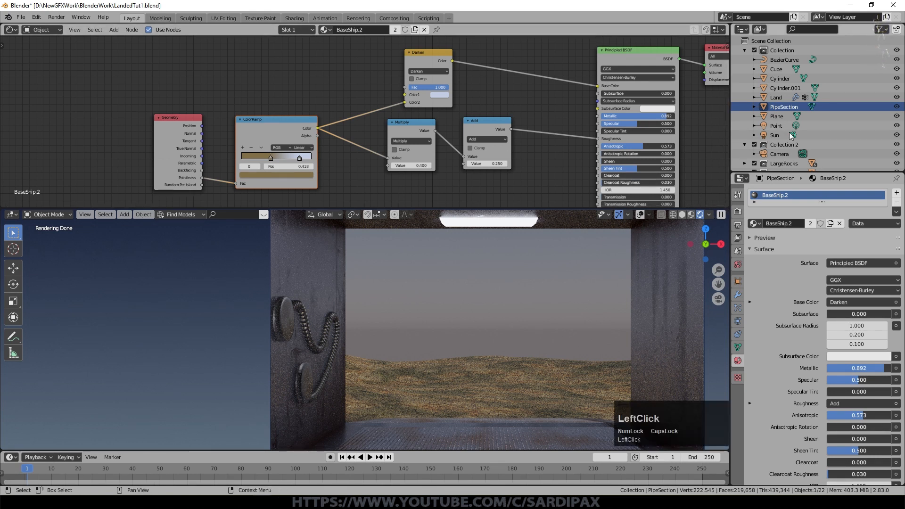
pyautogui.click(777, 97)
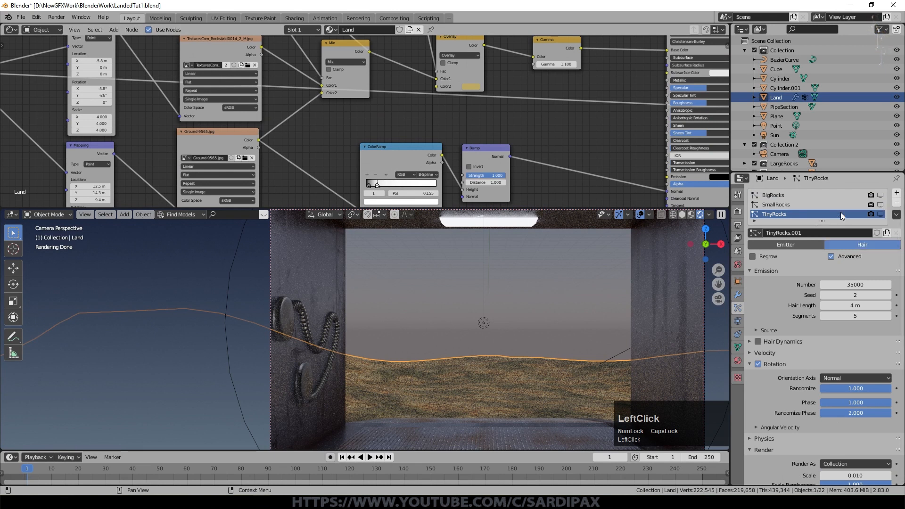
pyautogui.click(880, 195)
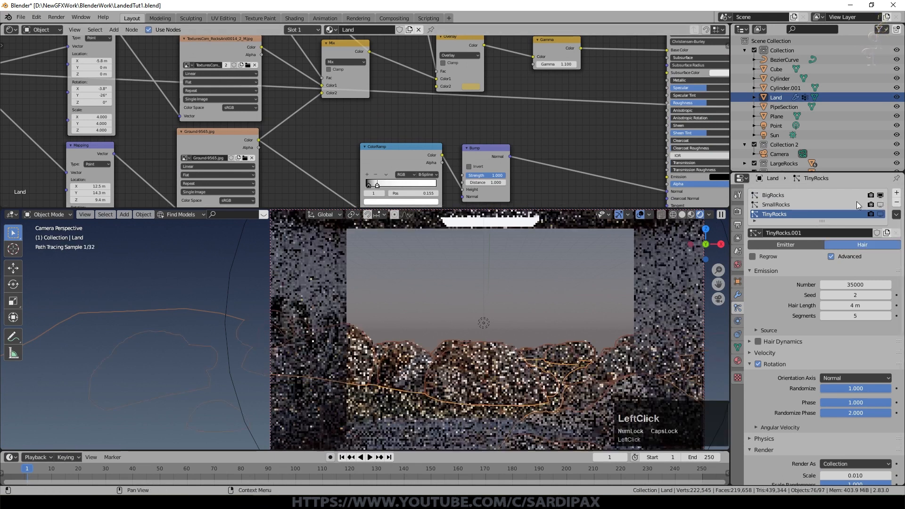
# Hide the viewport overlays and start rendering the camera image
pyautogui.click(640, 214)
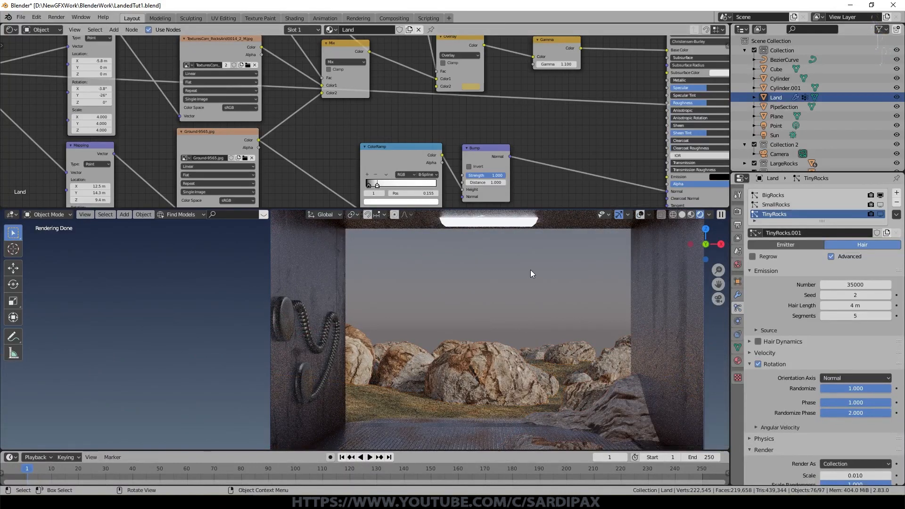
pyautogui.press('F12')
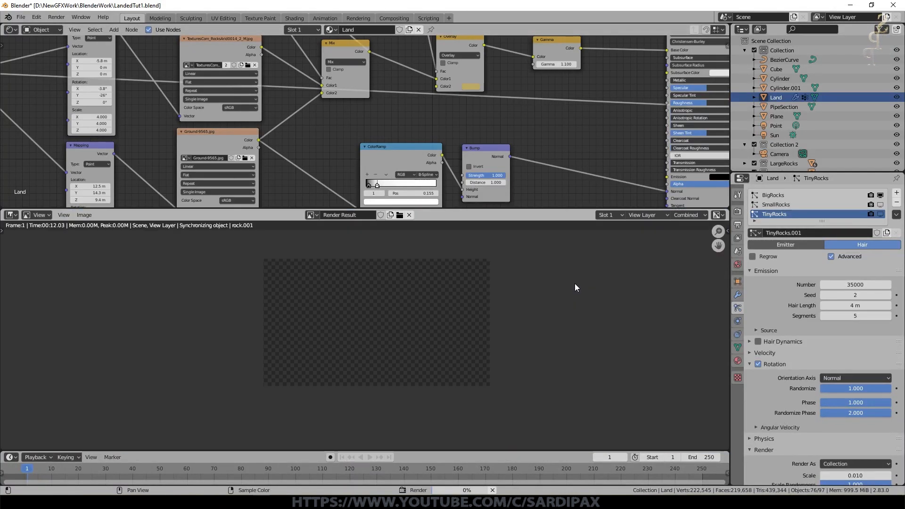
# Examine the finished render, checking the rocks beyond the doorway and the pipe on the wall
pyautogui.scroll(1, 576, 283)
pyautogui.scroll(3, 536, 335)
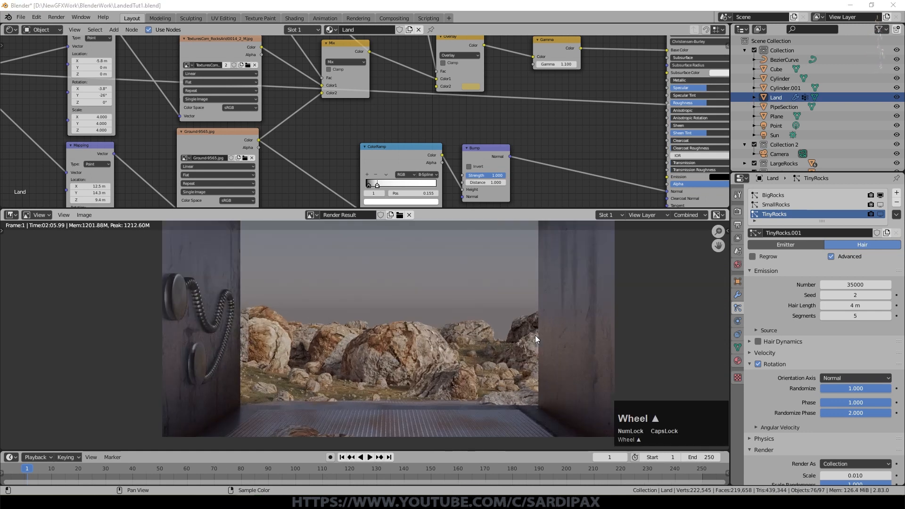
pyautogui.scroll(-1, 381, 344)
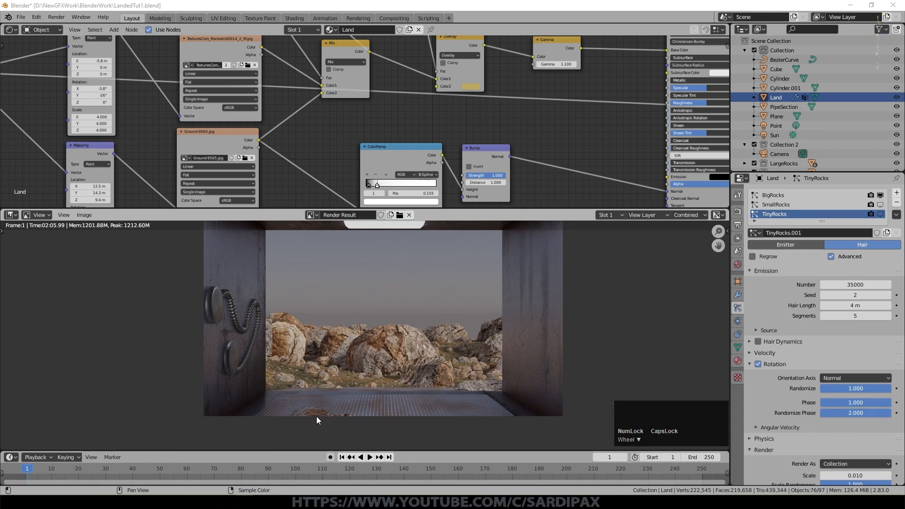
pyautogui.scroll(-1, 476, 246)
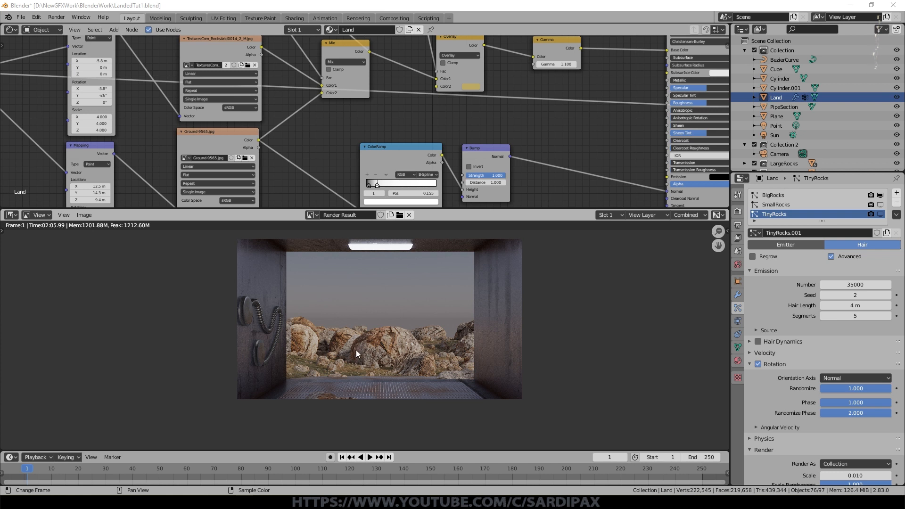
pyautogui.click(319, 370)
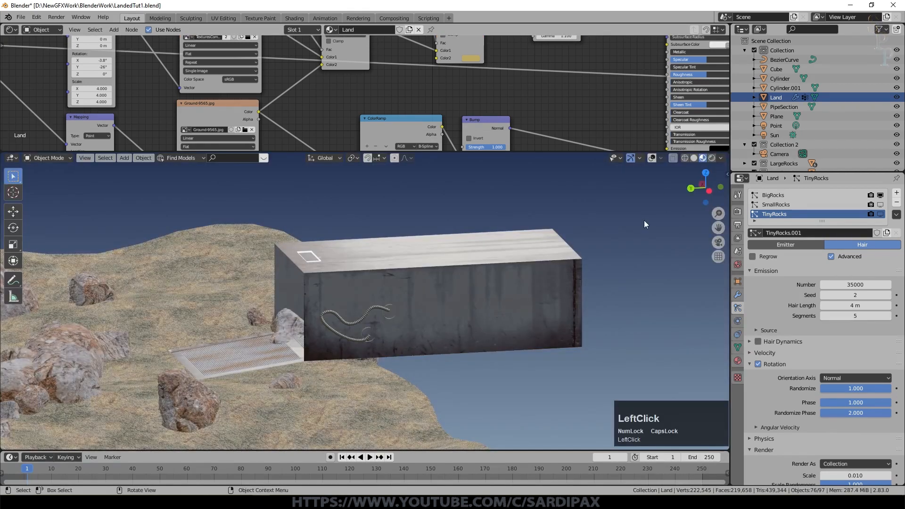
# Edit the Land mesh in solid shading and select the faces belonging to its Rocks vertex group
pyautogui.click(694, 158)
pyautogui.moveTo(694, 158); pyautogui.dragTo(435, 347, button='middle')
pyautogui.press('Tab')
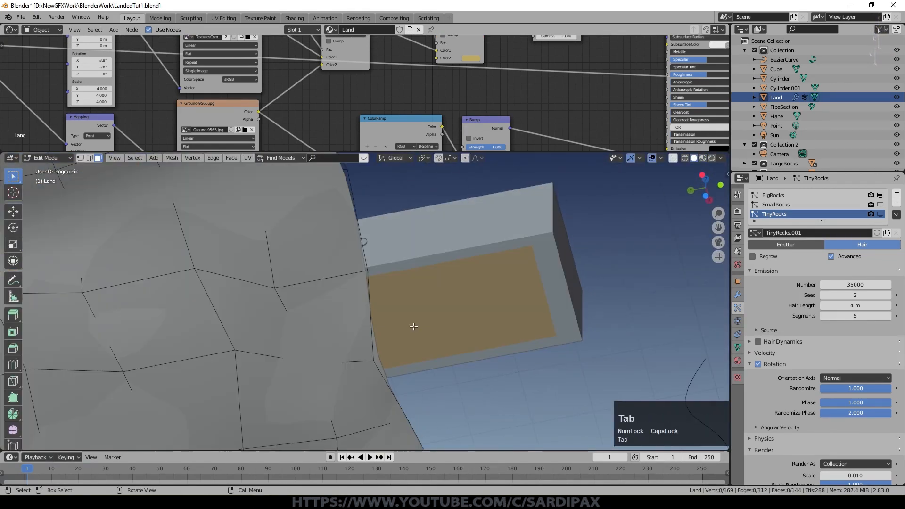
pyautogui.scroll(-4, 413, 326)
pyautogui.press('a')
pyautogui.press('a')
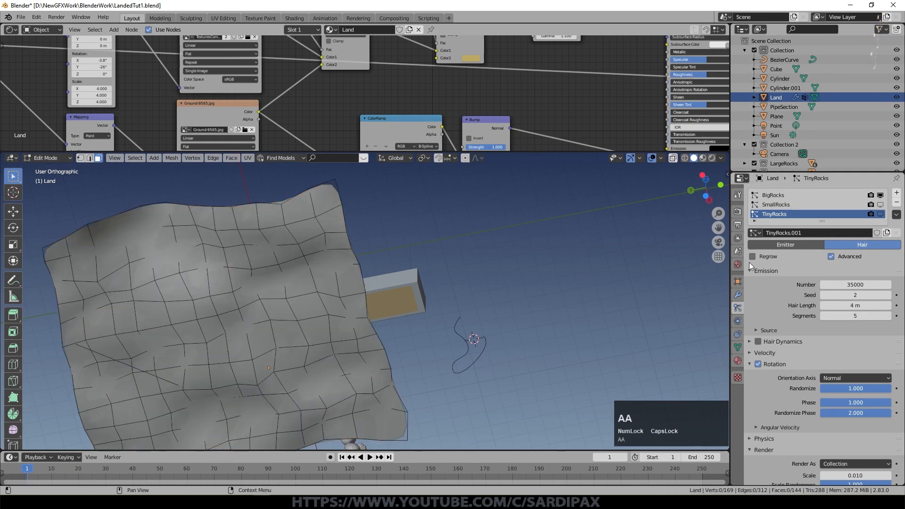
pyautogui.click(738, 348)
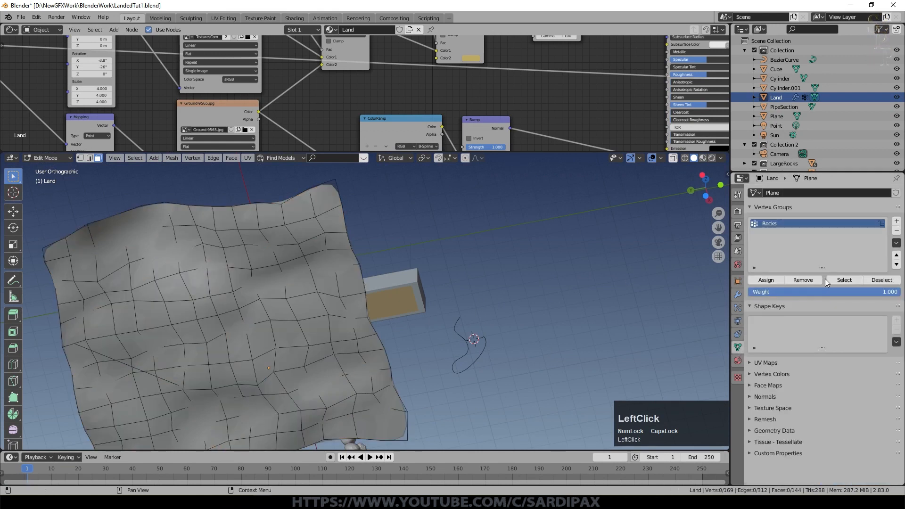
pyautogui.click(842, 280)
pyautogui.moveTo(363, 340); pyautogui.dragTo(361, 278, button='middle')
pyautogui.scroll(4, 349, 334)
pyautogui.moveTo(395, 305); pyautogui.dragTo(401, 349, button='middle')
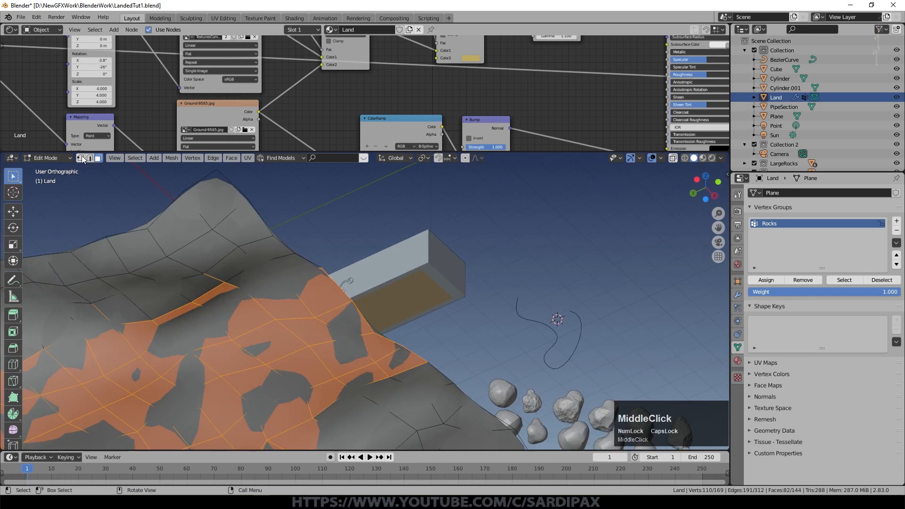
# Select four land faces next to the ship's ramp and remove them from the Rocks vertex group
pyautogui.click(350, 334)
pyautogui.keyDown('shift'); pyautogui.click(374, 348); pyautogui.keyUp('shift')
pyautogui.keyDown('shift'); pyautogui.click(342, 359); pyautogui.keyUp('shift')
pyautogui.keyDown('shift'); pyautogui.click(313, 333); pyautogui.keyUp('shift')
pyautogui.moveTo(345, 274)
pyautogui.mouseDown(button='middle')
pyautogui.moveTo(359, 311)
pyautogui.moveTo(346, 286)
pyautogui.mouseUp(button='middle')
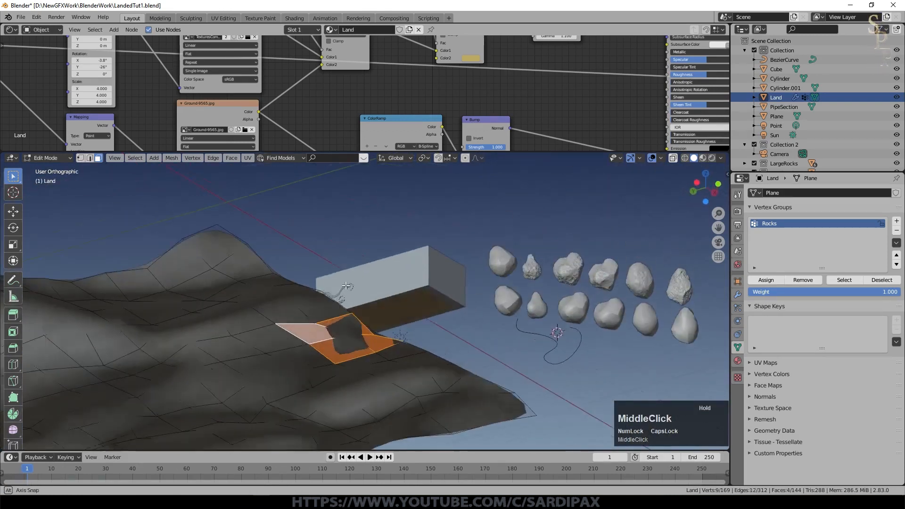
pyautogui.click(808, 282)
# Recheck the Rocks group's selection, leave mesh editing and inspect the rock distribution from outside and through the camera
pyautogui.press('a')
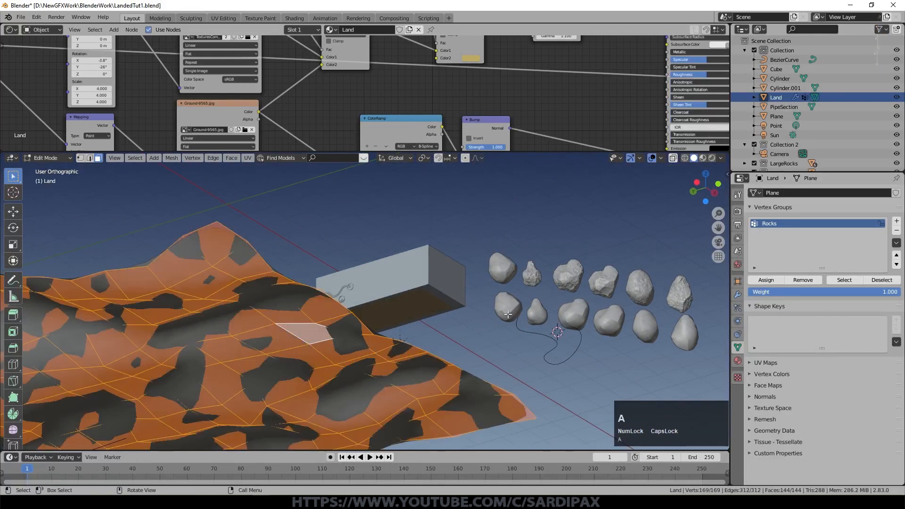
pyautogui.press('a')
pyautogui.click(841, 280)
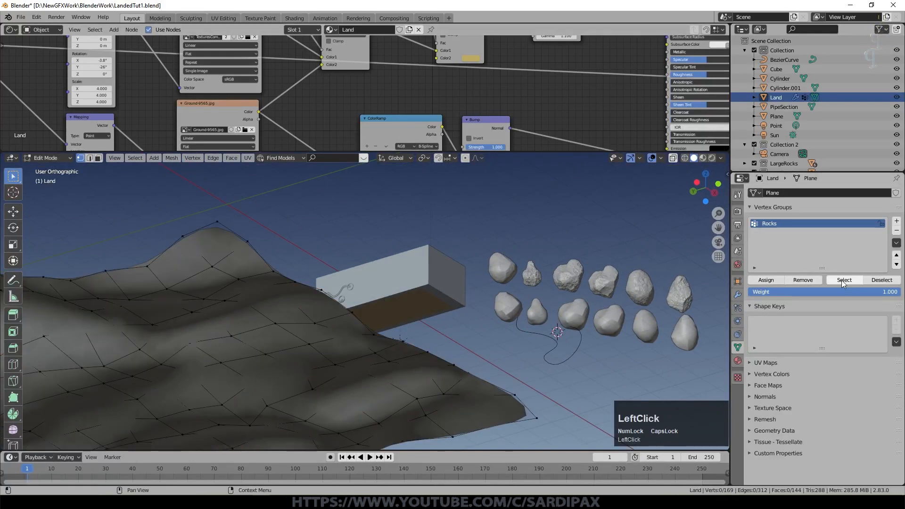
pyautogui.moveTo(499, 279); pyautogui.dragTo(536, 307, button='middle')
pyautogui.press('Tab')
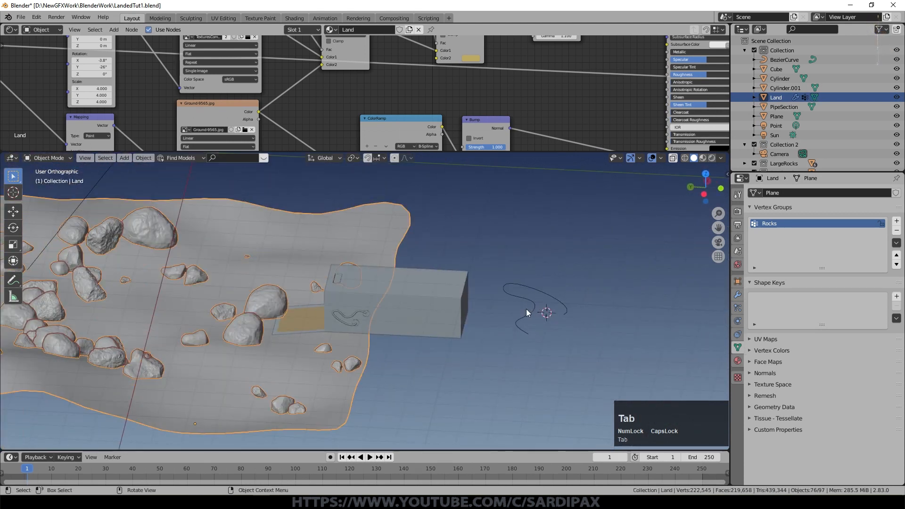
pyautogui.moveTo(496, 334); pyautogui.dragTo(490, 321, button='middle')
pyautogui.press('KP_0')
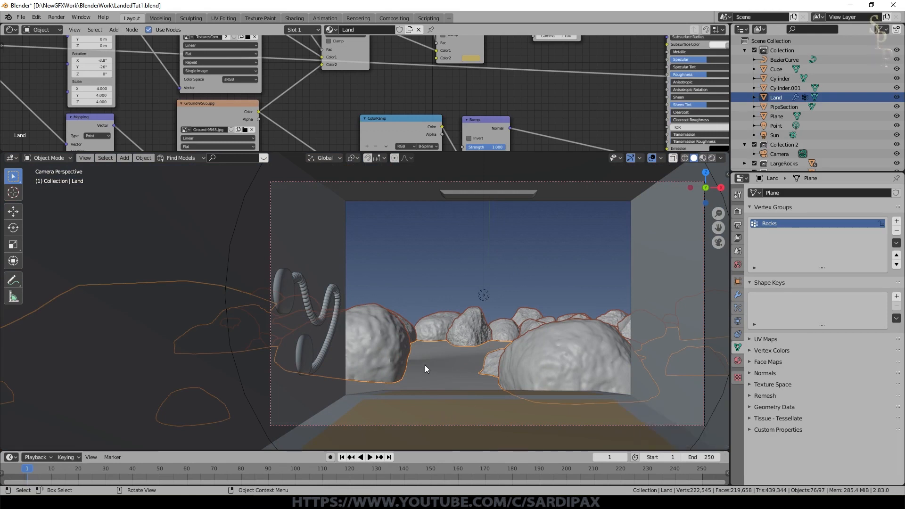
# Add a mesh cube, scale it up about 4.5 times and reduce its height to 0.62
pyautogui.press('KP_0')
pyautogui.hotkey('shift', 'a')
pyautogui.moveTo(330, 302)
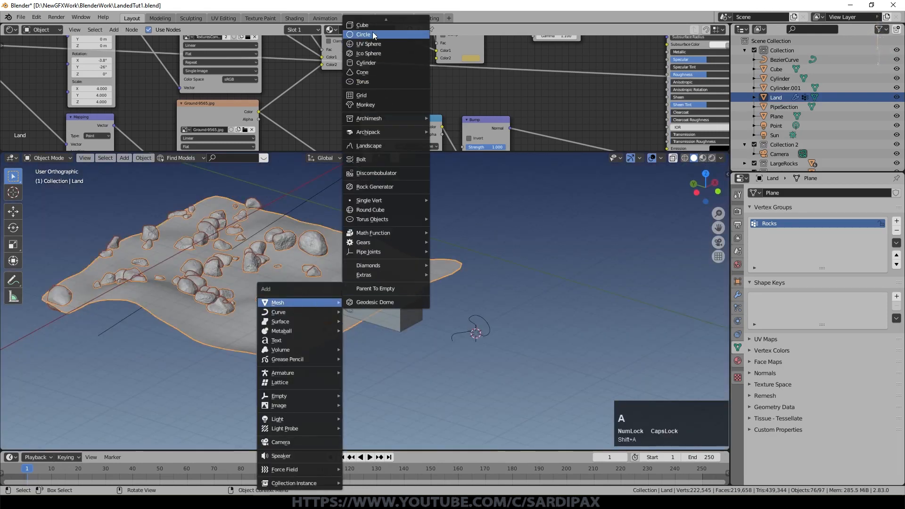
pyautogui.click(372, 25)
pyautogui.press('s')
pyautogui.click(624, 366)
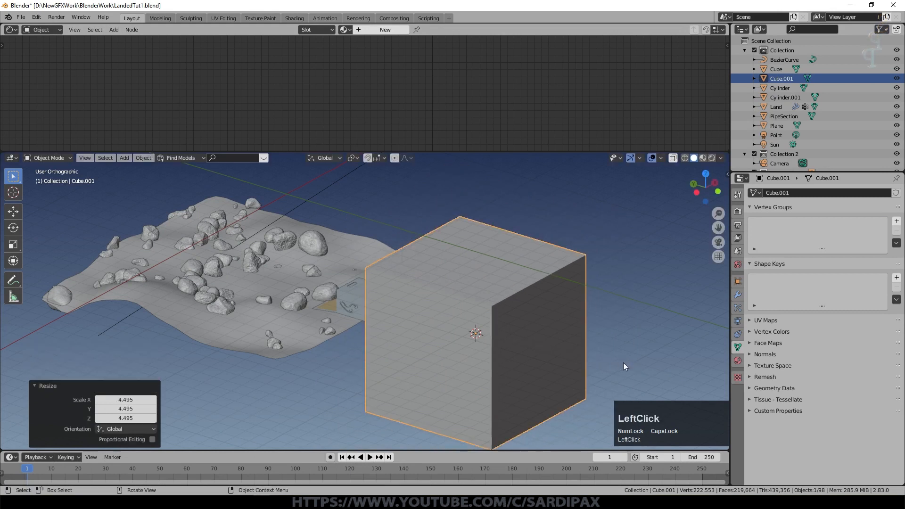
pyautogui.press('s')
pyautogui.press('z')
pyautogui.click(575, 352)
# From the top view, centre the cube over the land and scale it by 1.9 to cover the terrain
pyautogui.scroll(-9, 533, 351)
pyautogui.press('KP_7')
pyautogui.press('g')
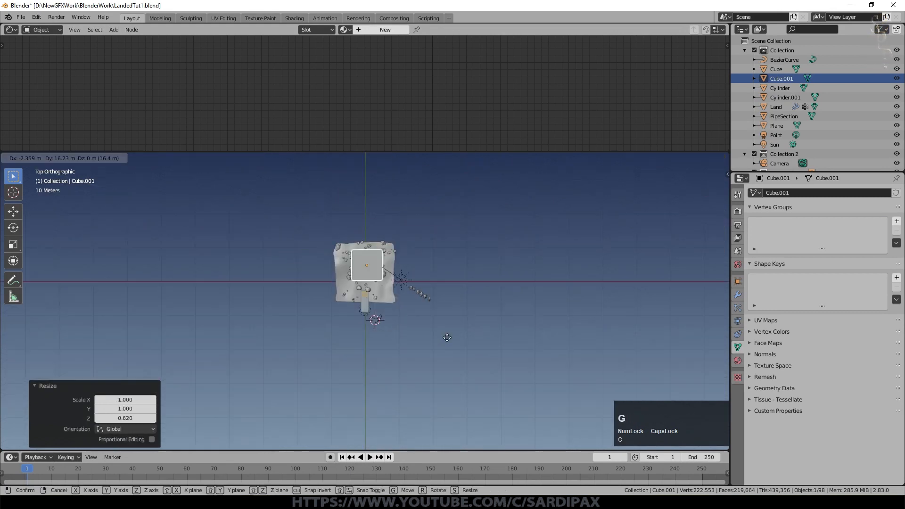
pyautogui.click(444, 347)
pyautogui.press('s')
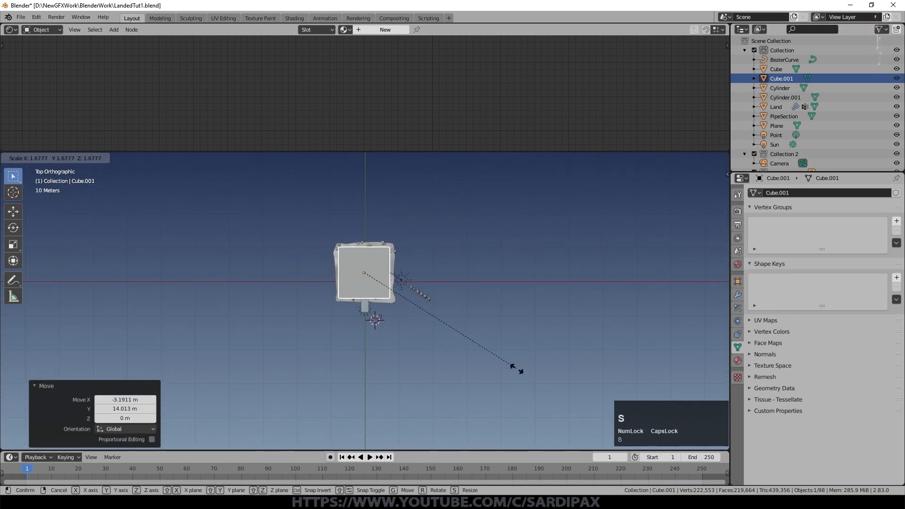
pyautogui.click(538, 378)
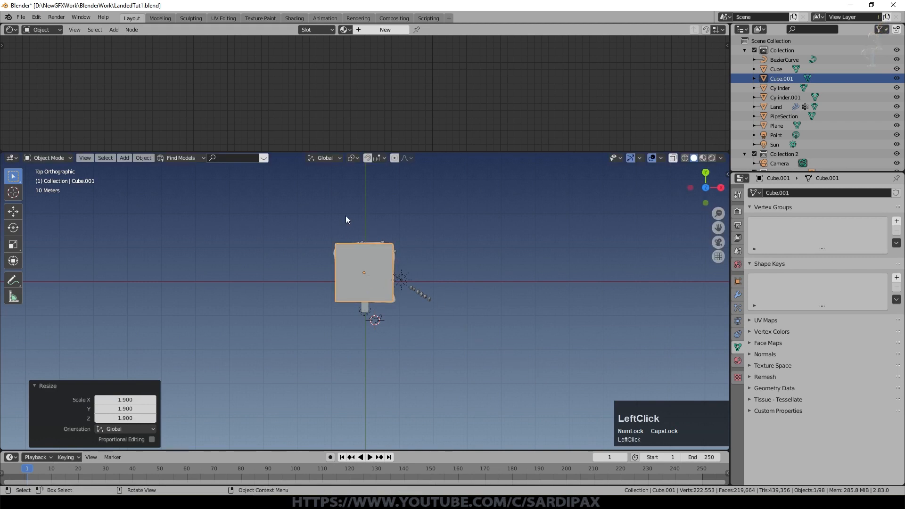
# From the front view, move the cube upward so its base sits just below the land surface
pyautogui.press('KP_1')
pyautogui.scroll(5, 442, 324)
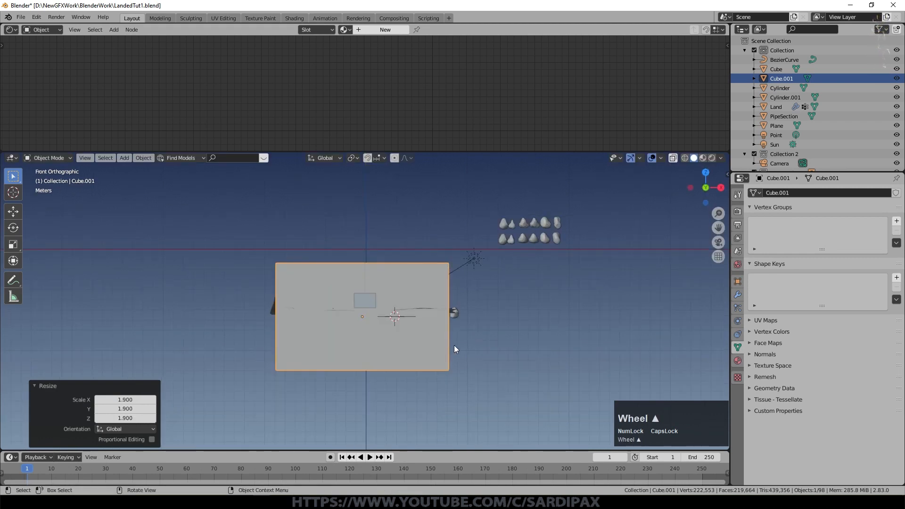
pyautogui.press('g')
pyautogui.click(449, 309)
# Lower the cube's top face by about 3 m along Z
pyautogui.press('Tab')
pyautogui.moveTo(449, 309); pyautogui.dragTo(466, 282, button='middle')
pyautogui.click(400, 187)
pyautogui.press('g')
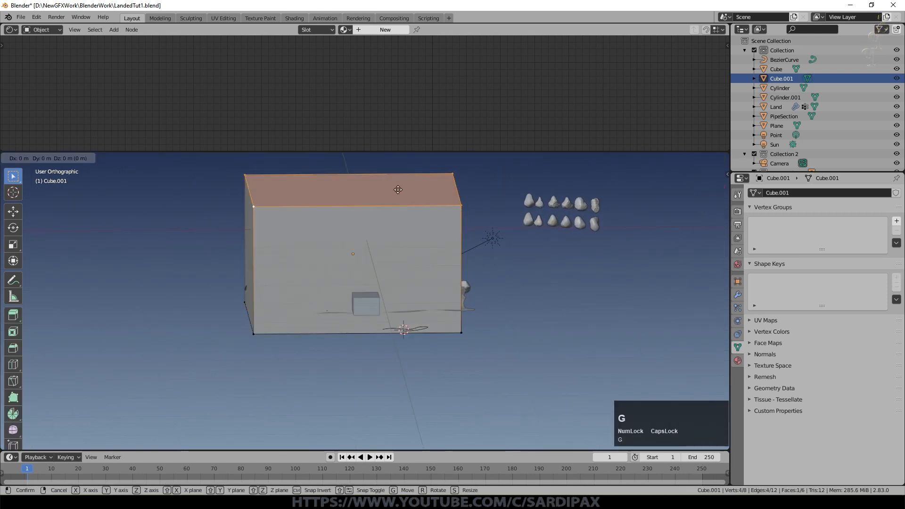
pyautogui.press('z')
pyautogui.click(401, 235)
pyautogui.scroll(-3, 472, 248)
pyautogui.moveTo(472, 247); pyautogui.dragTo(481, 262, button='middle')
pyautogui.scroll(-3, 484, 262)
pyautogui.scroll(-2, 485, 262)
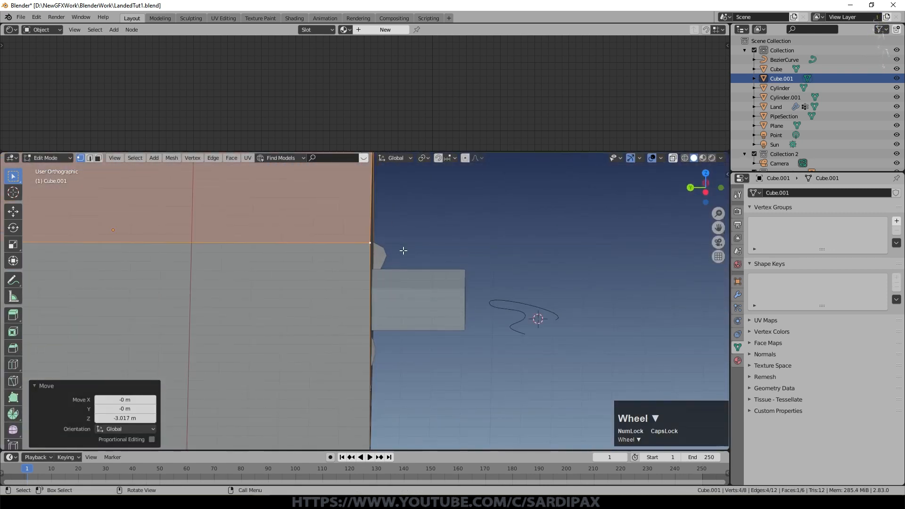
# Move the whole cube about 1.75 m along Y, away from the ship
pyautogui.press('Tab')
pyautogui.press('g')
pyautogui.press('y')
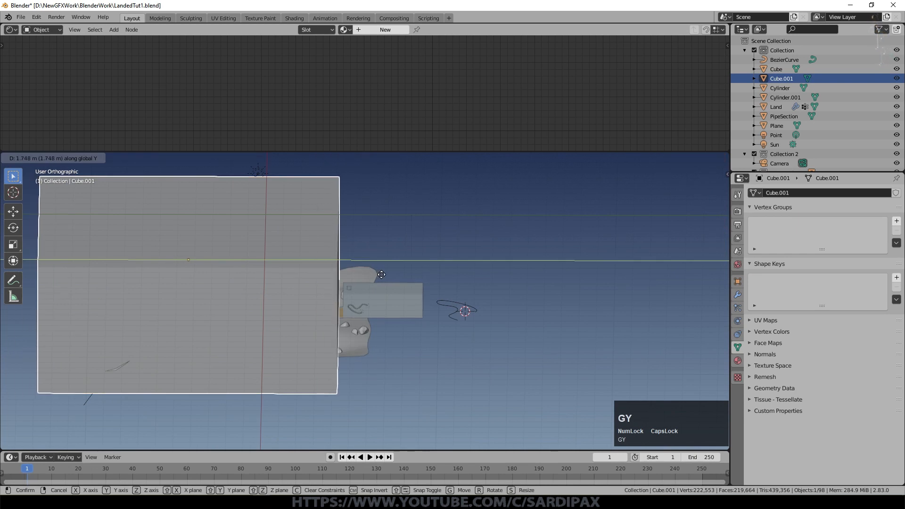
pyautogui.click(377, 275)
# Shift the cube back toward the ship along Y by about 0.26 m plus a further 0.025 m
pyautogui.scroll(4, 364, 276)
pyautogui.press('g')
pyautogui.press('x')
pyautogui.press('Escape')
pyautogui.press('g')
pyautogui.press('y')
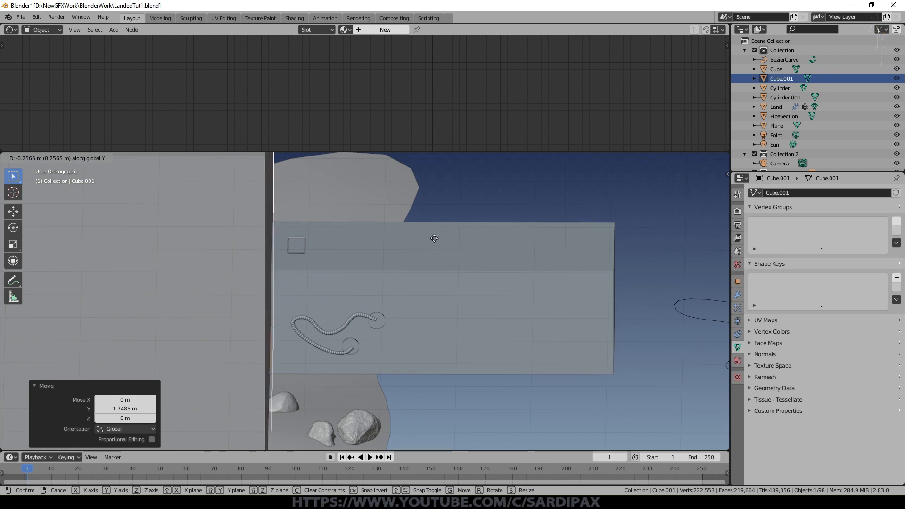
pyautogui.click(434, 241)
pyautogui.moveTo(435, 242); pyautogui.dragTo(405, 251, button='middle')
pyautogui.press('g')
pyautogui.press('y')
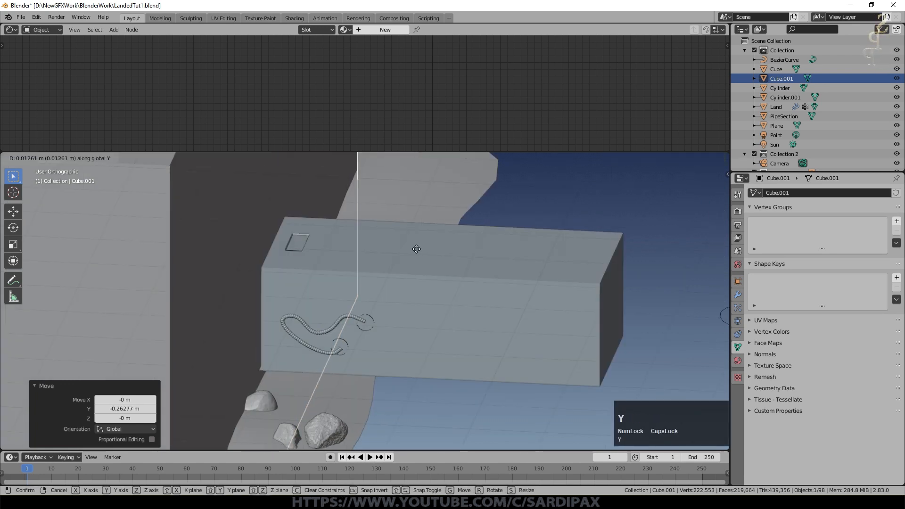
pyautogui.click(438, 259)
pyautogui.scroll(-5, 457, 270)
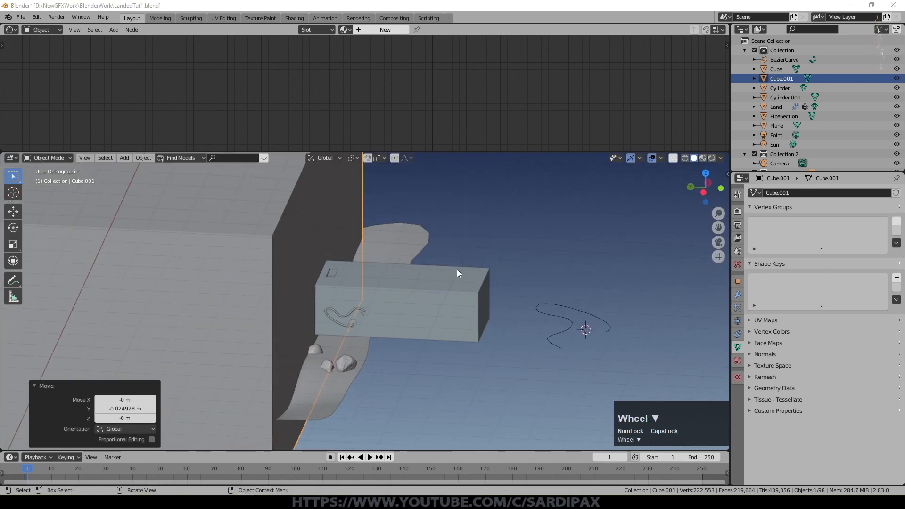
# View the scene through the camera in material preview and save the file
pyautogui.press('KP_0')
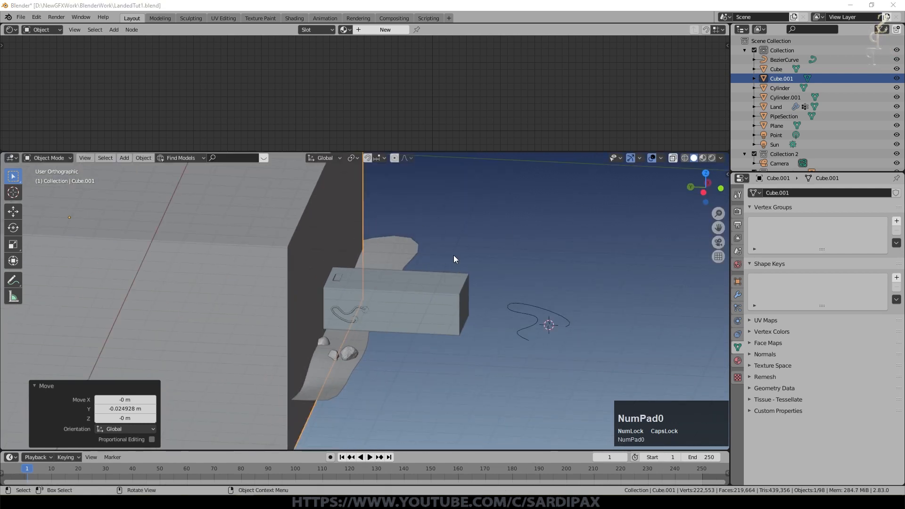
pyautogui.click(457, 301)
pyautogui.hotkey('ctrl', 's')
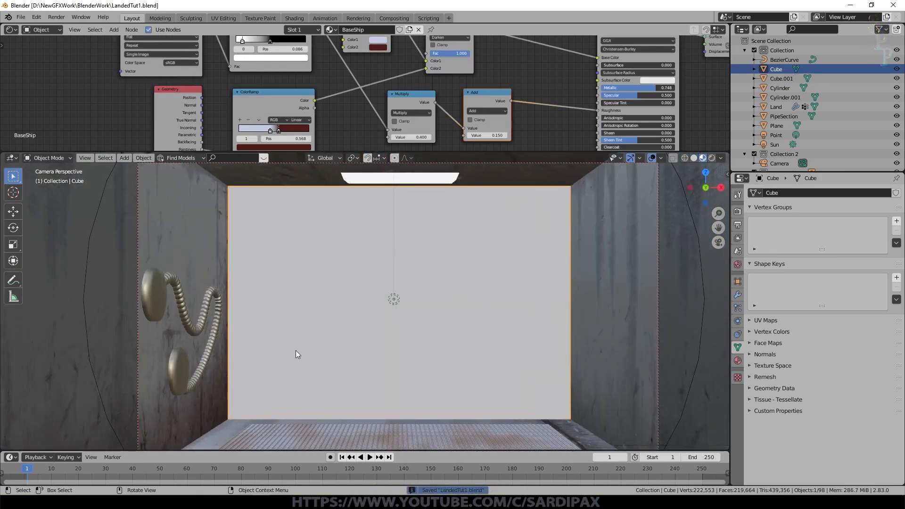
# Give the large cube a new material, delete its Principled BSDF node and enlarge the node editing area
pyautogui.click(794, 226)
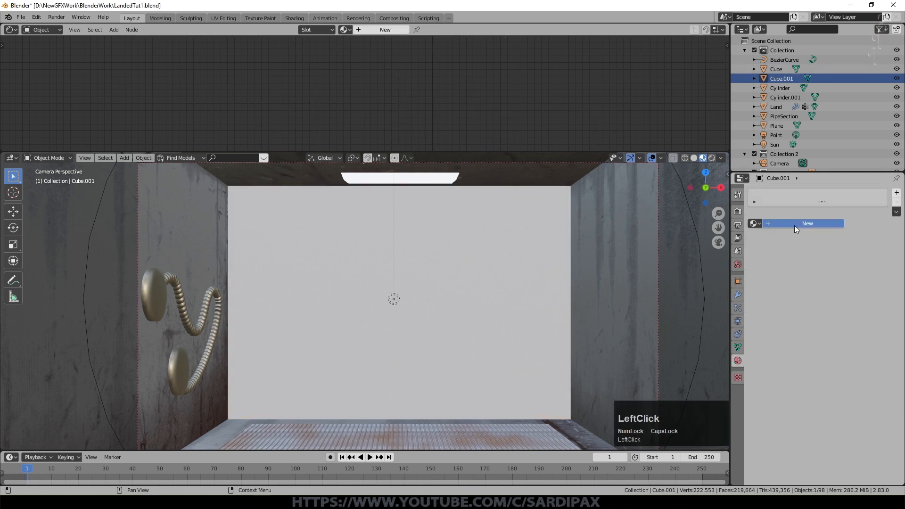
pyautogui.scroll(-3, 456, 120)
pyautogui.click(450, 61)
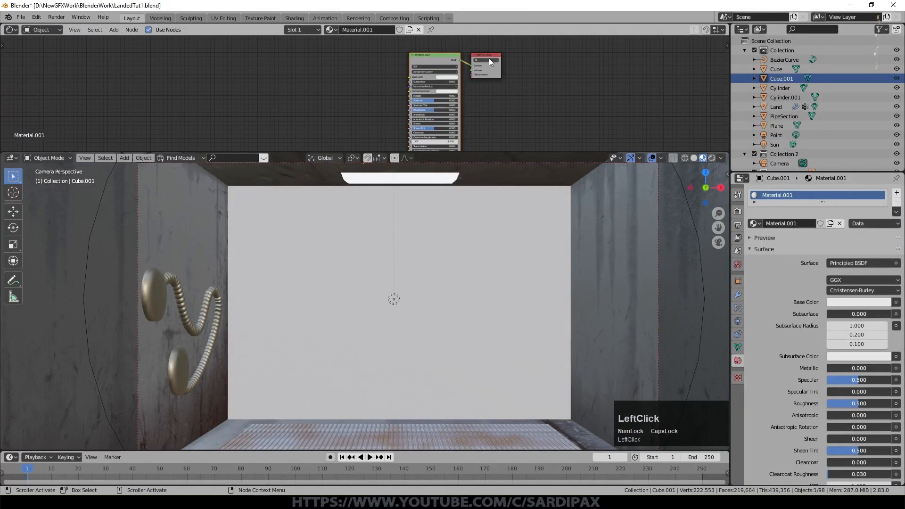
pyautogui.press('Delete')
pyautogui.moveTo(495, 152); pyautogui.dragTo(498, 250)
pyautogui.scroll(6, 511, 146)
pyautogui.keyDown('shift'); pyautogui.moveTo(608, 144); pyautogui.dragTo(455, 212, button='middle'); pyautogui.keyUp('shift')
# Add a Principled Volume node and connect it to the Material Output's Volume input
pyautogui.click(111, 33)
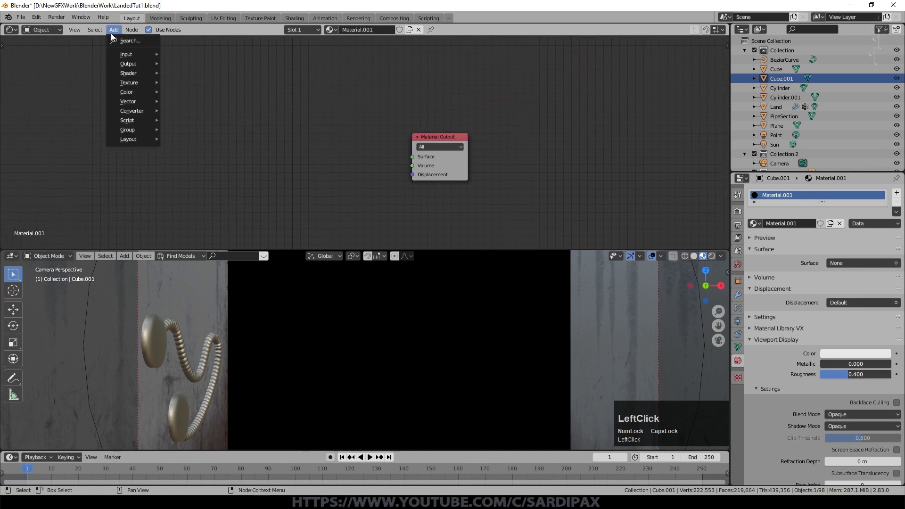
pyautogui.moveTo(140, 75)
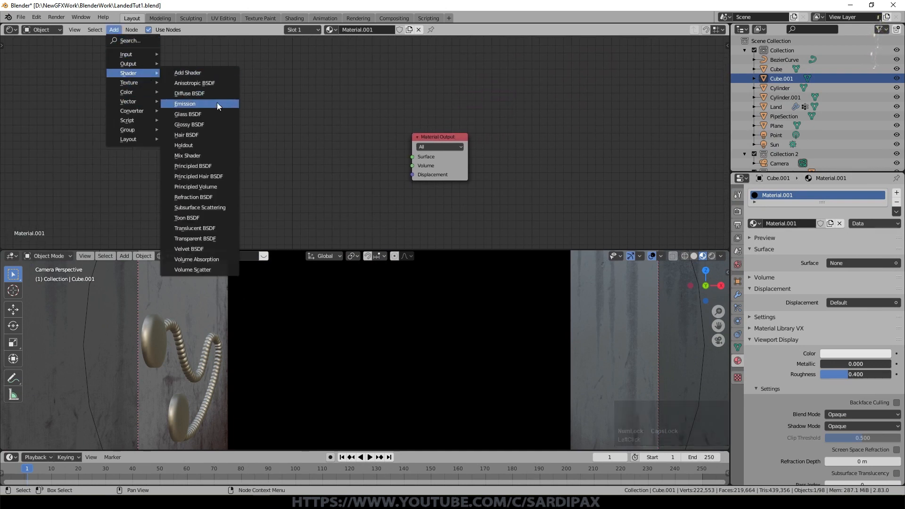
pyautogui.moveTo(287, 139); pyautogui.dragTo(264, 111)
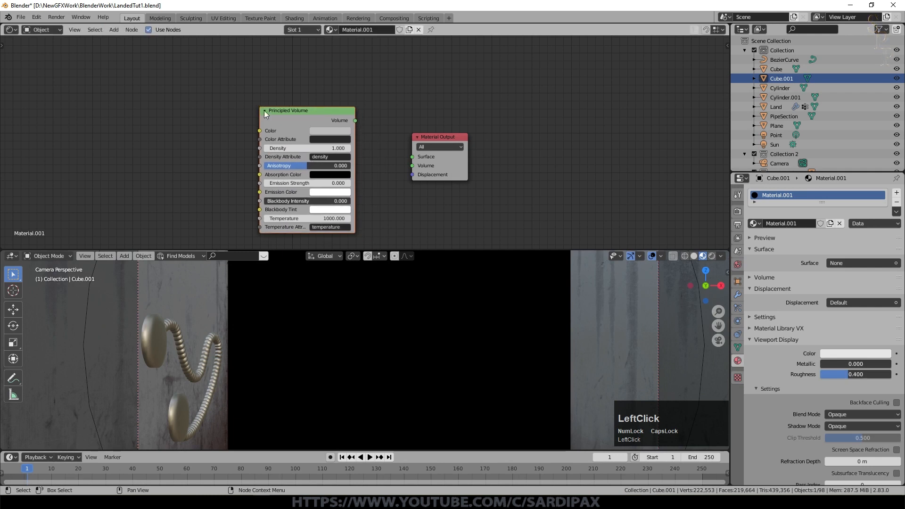
pyautogui.moveTo(357, 121); pyautogui.dragTo(413, 166)
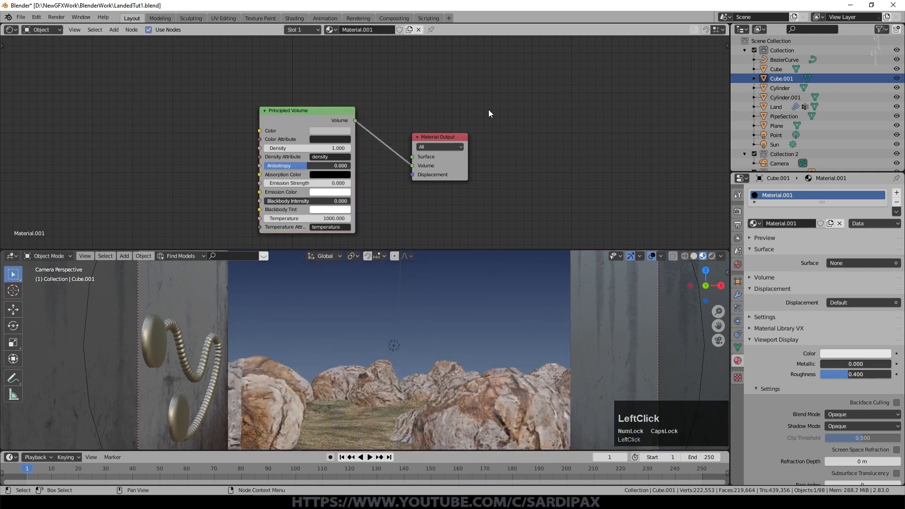
# Set the Principled Volume's colour to a sandy orange with hue 0.106, saturation 0.370 and value 0.859
pyautogui.scroll(-1, 477, 352)
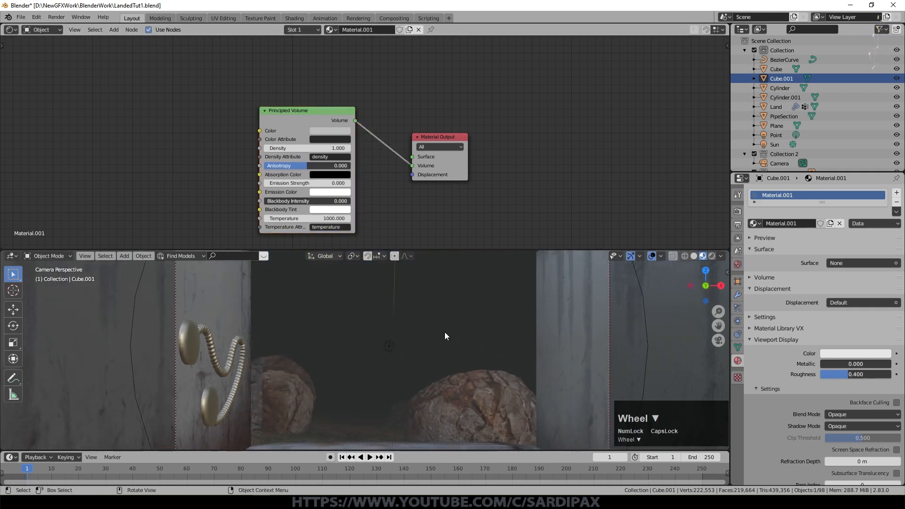
pyautogui.click(329, 131)
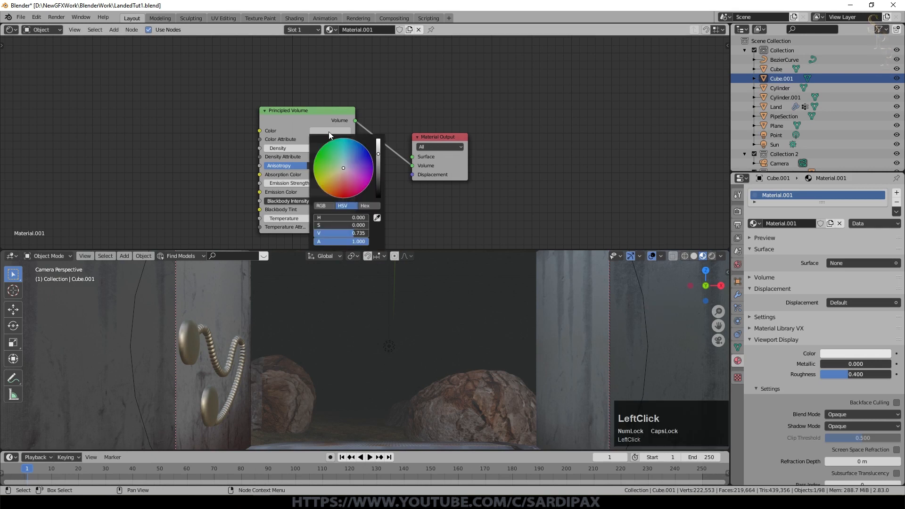
pyautogui.click(340, 173)
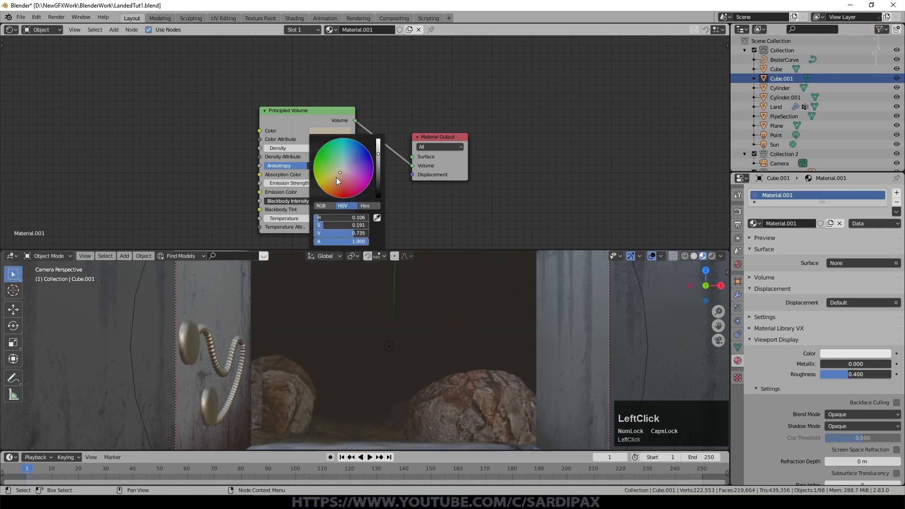
pyautogui.click(336, 132)
pyautogui.click(335, 178)
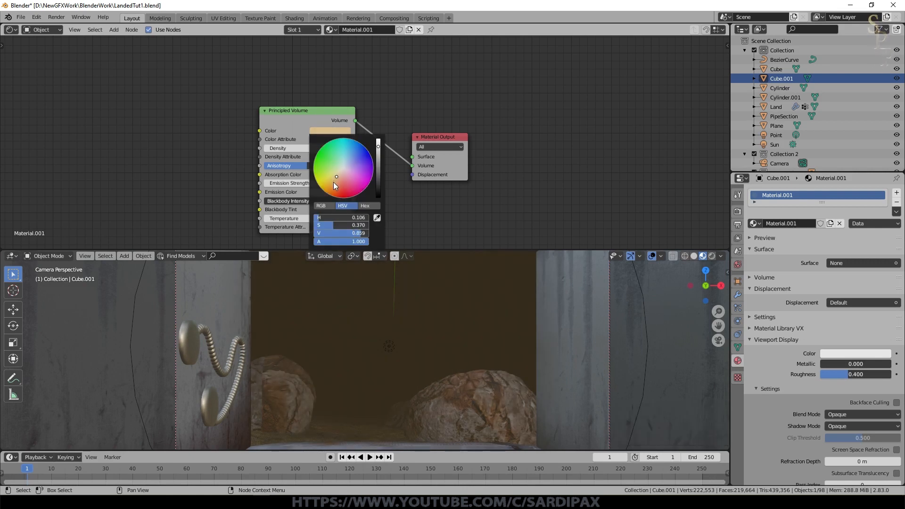
# Add a Texture Coordinate node and place it well before the Principled Volume node
pyautogui.click(114, 29)
pyautogui.moveTo(118, 55)
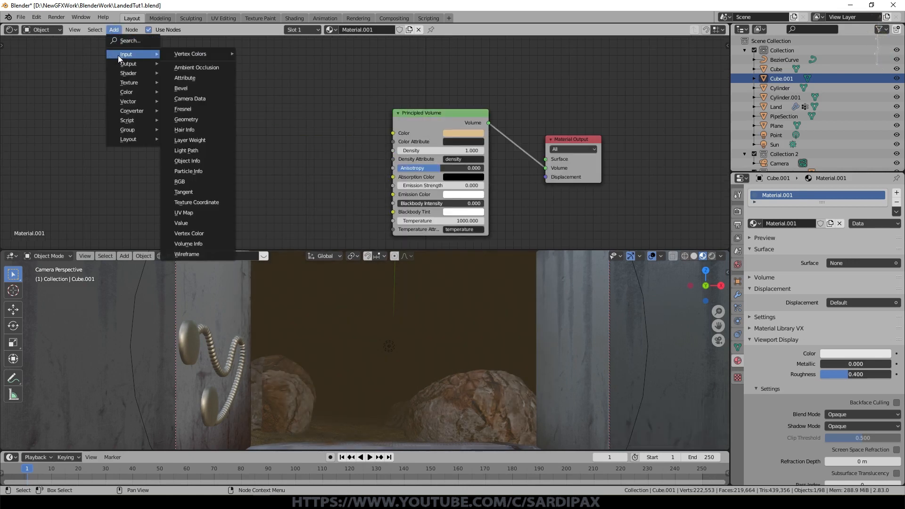
pyautogui.click(198, 202)
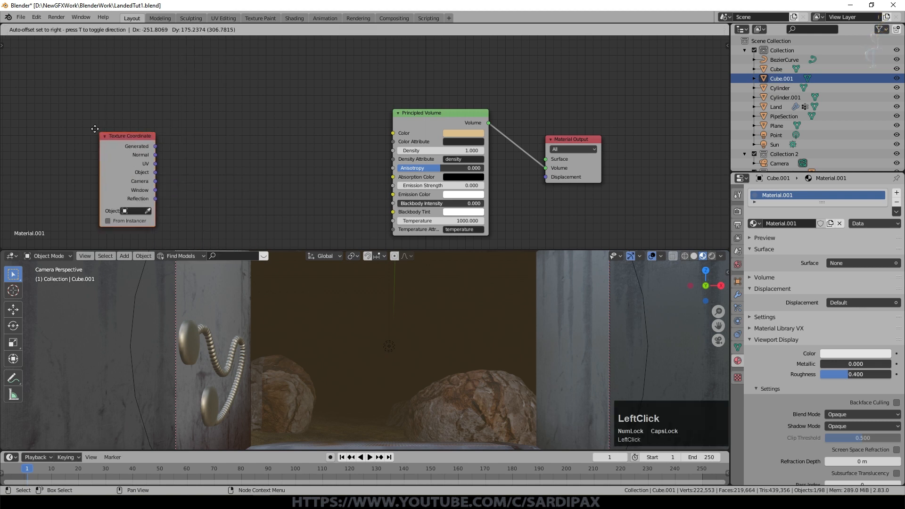
pyautogui.click(16, 74)
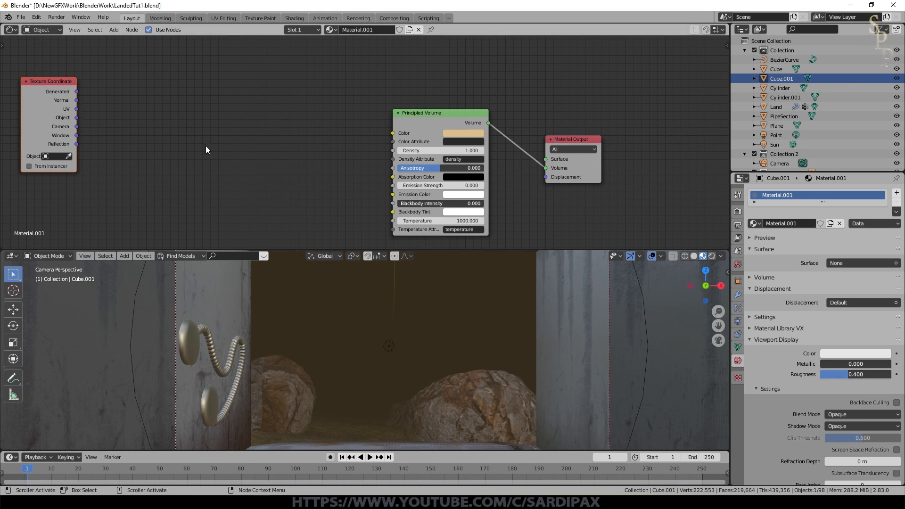
pyautogui.moveTo(113, 109); pyautogui.dragTo(120, 110, button='middle')
# Add a 4D Noise Texture node, connect Generated to its Vector input and place it close to the Texture Coordinate node
pyautogui.click(113, 29)
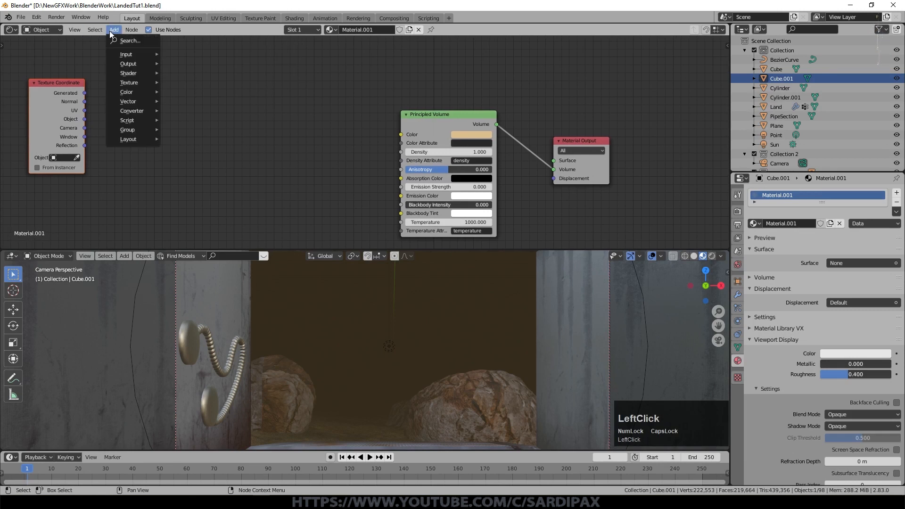
pyautogui.moveTo(140, 94)
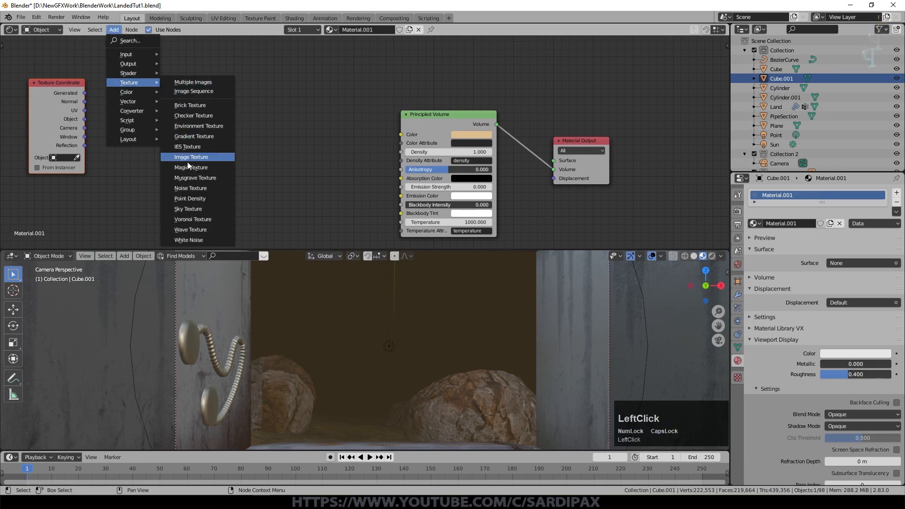
pyautogui.click(208, 188)
pyautogui.click(186, 119)
pyautogui.click(188, 124)
pyautogui.click(187, 160)
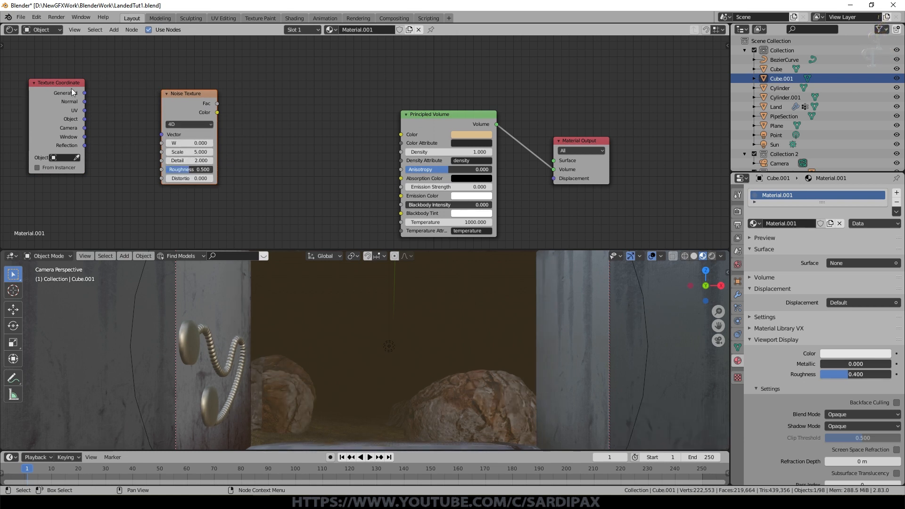
pyautogui.moveTo(86, 92); pyautogui.dragTo(170, 134)
pyautogui.moveTo(189, 97); pyautogui.dragTo(152, 94)
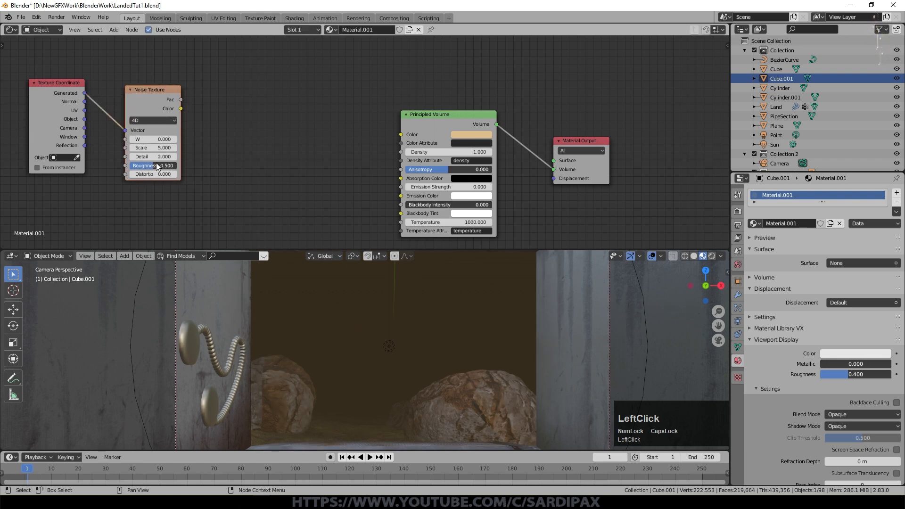
# Set the Noise Texture to W 22, Scale 30, Detail 16 and Distortion 3.5
pyautogui.click(159, 137)
pyautogui.write('22')
pyautogui.press('KP_Enter')
pyautogui.click(159, 147)
pyautogui.write('10')
pyautogui.press('KP_Enter')
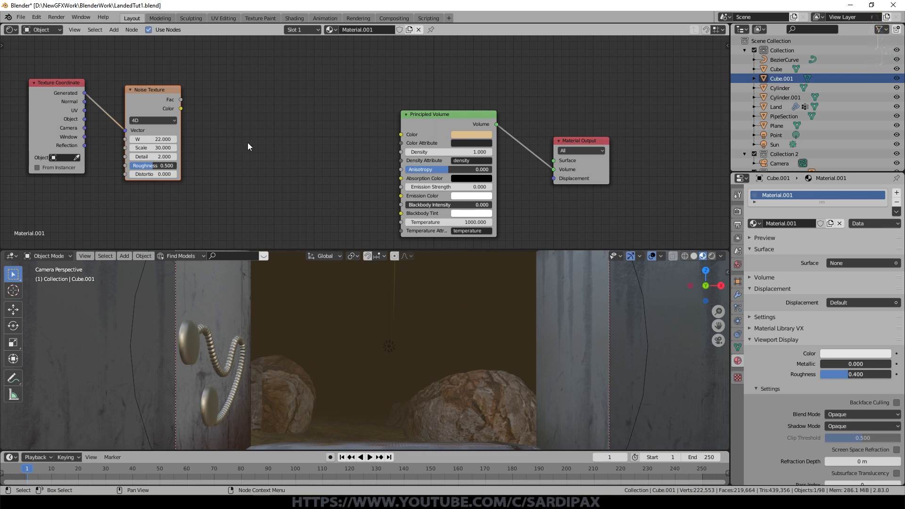
pyautogui.moveTo(150, 155); pyautogui.dragTo(189, 154)
pyautogui.click(155, 174)
pyautogui.write('3.5')
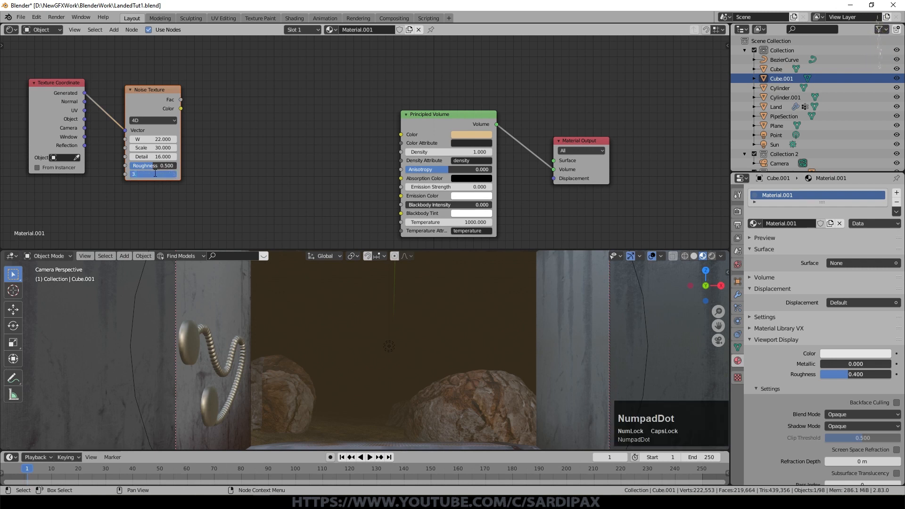
pyautogui.press('Return')
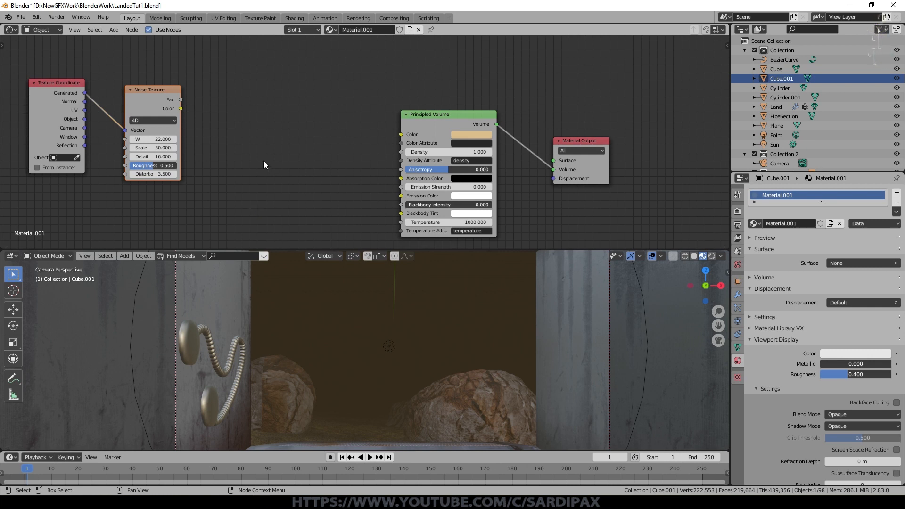
# Add a Math node fed by the noise's Fac output, set to Multiply with a second value of 0.175
pyautogui.click(114, 29)
pyautogui.moveTo(136, 111)
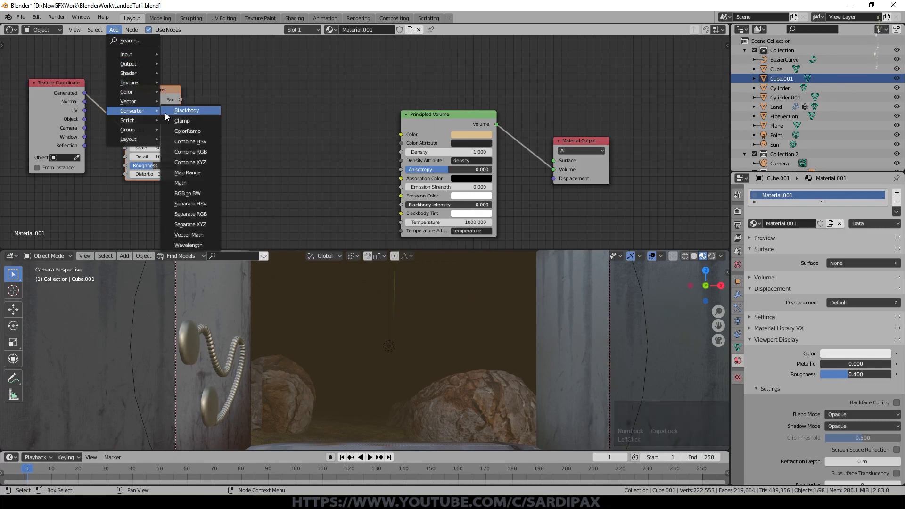
pyautogui.click(183, 161)
pyautogui.moveTo(181, 100); pyautogui.dragTo(207, 150)
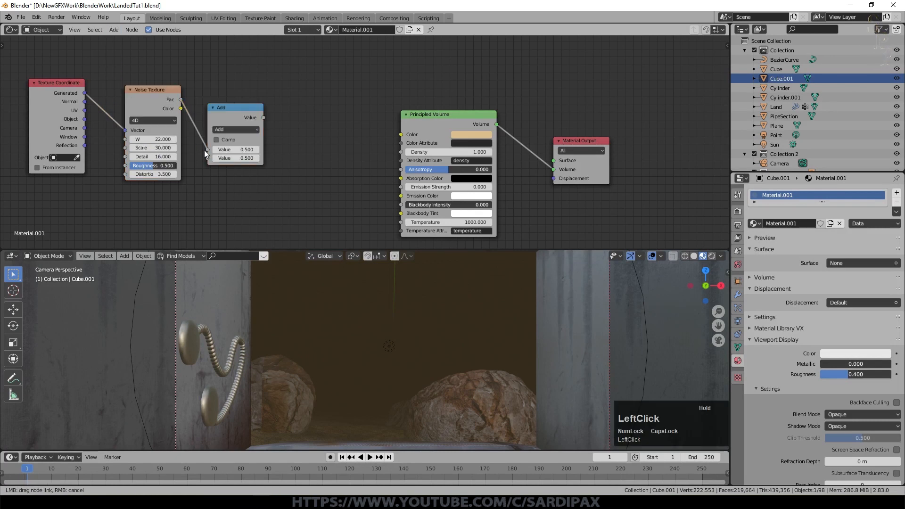
pyautogui.click(234, 158)
pyautogui.write('.175')
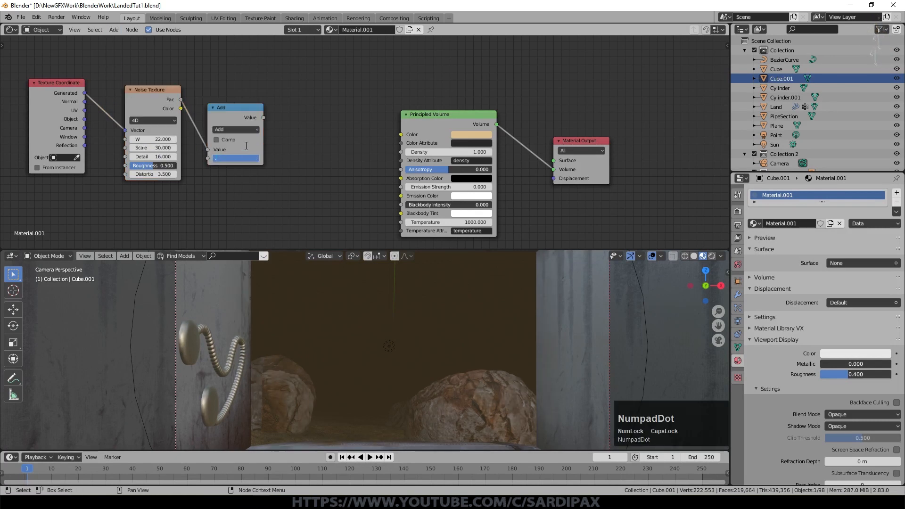
pyautogui.press('KP_Enter')
pyautogui.click(245, 130)
pyautogui.click(245, 173)
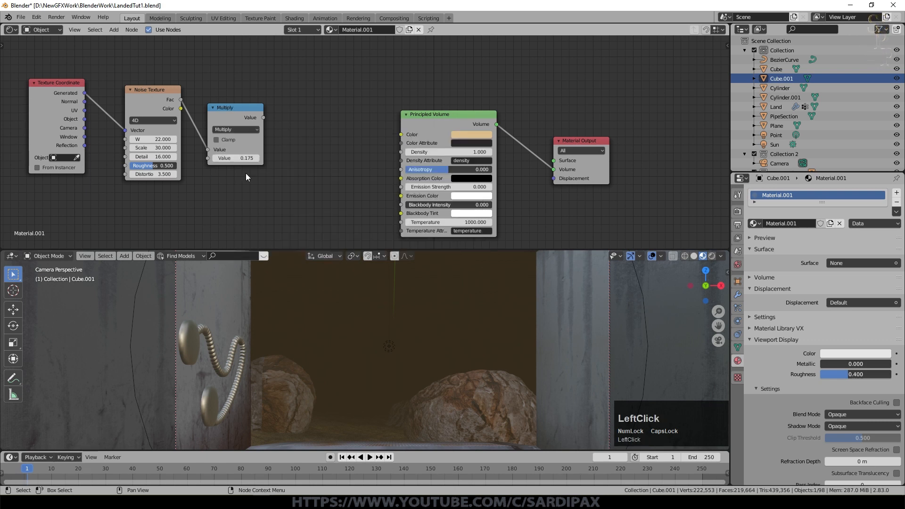
# Add a ColorRamp node after the Multiply node and connect the multiplied value to its Fac input
pyautogui.click(113, 29)
pyautogui.moveTo(144, 110)
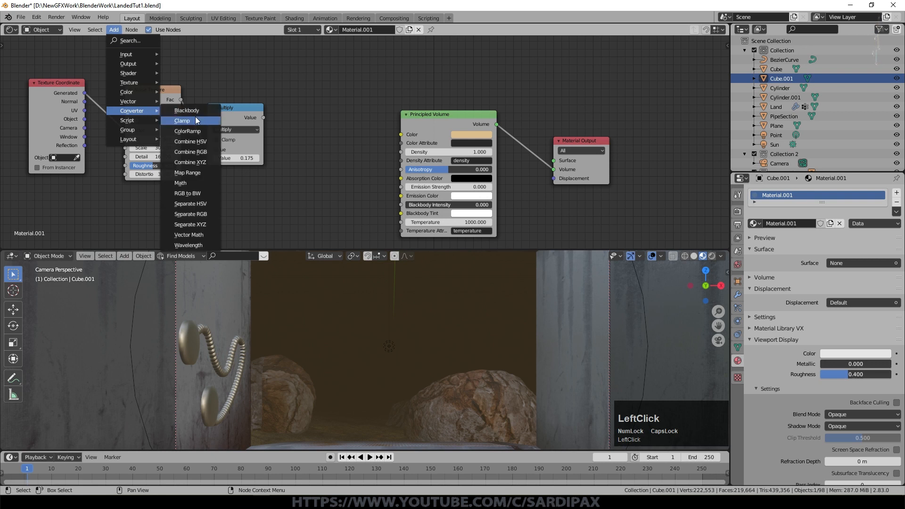
pyautogui.click(188, 131)
pyautogui.click(330, 108)
pyautogui.moveTo(263, 118); pyautogui.dragTo(288, 165)
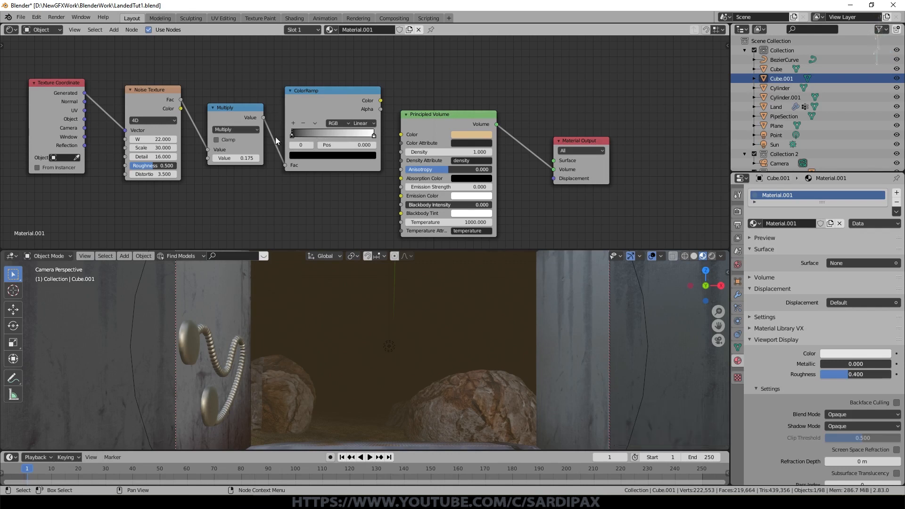
# Move the ramp's black stop inward and its white stop to 0.323, and connect its Color output to the volume's Density
pyautogui.moveTo(291, 133); pyautogui.dragTo(313, 134)
pyautogui.moveTo(374, 136); pyautogui.dragTo(325, 149)
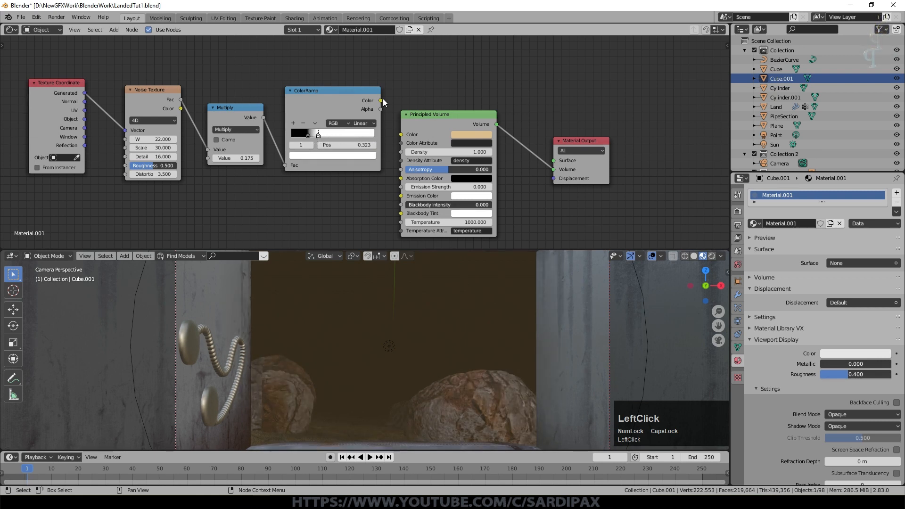
pyautogui.moveTo(381, 100); pyautogui.dragTo(403, 152)
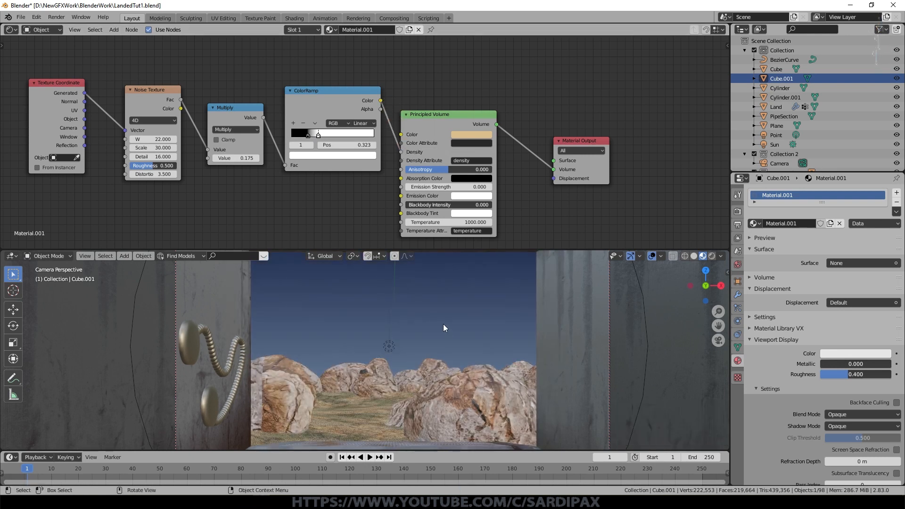
# Adjust the ColorRamp while checking the camera view, with the black stop at 0.077 and the white stop at 0.259
pyautogui.scroll(-2, 431, 307)
pyautogui.moveTo(370, 302); pyautogui.dragTo(389, 307, button='middle')
pyautogui.press('KP_0')
pyautogui.scroll(1, 330, 137)
pyautogui.moveTo(313, 134); pyautogui.dragTo(334, 130)
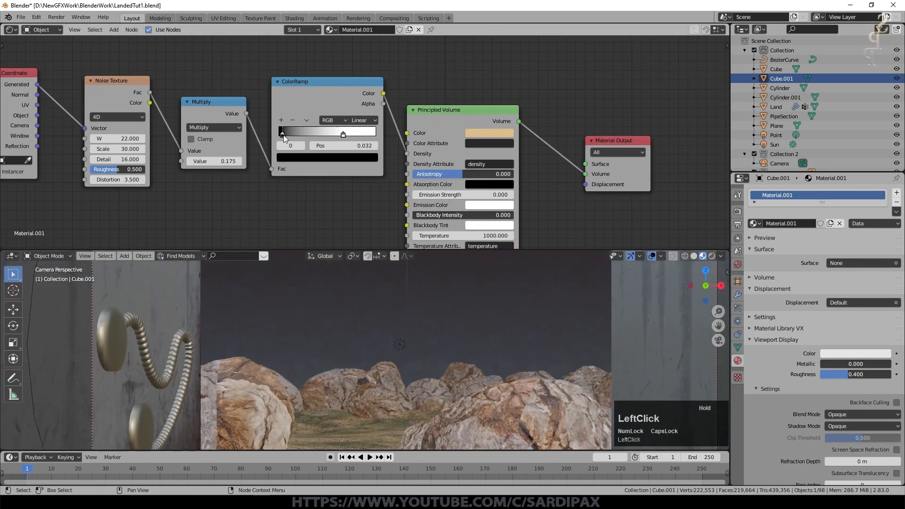
pyautogui.moveTo(283, 135); pyautogui.dragTo(285, 135)
pyautogui.moveTo(343, 134); pyautogui.dragTo(310, 134)
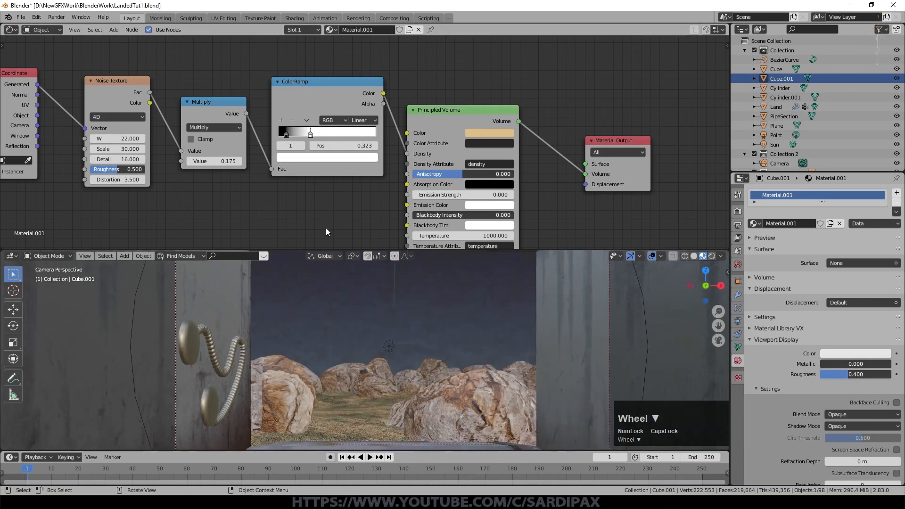
pyautogui.click(286, 135)
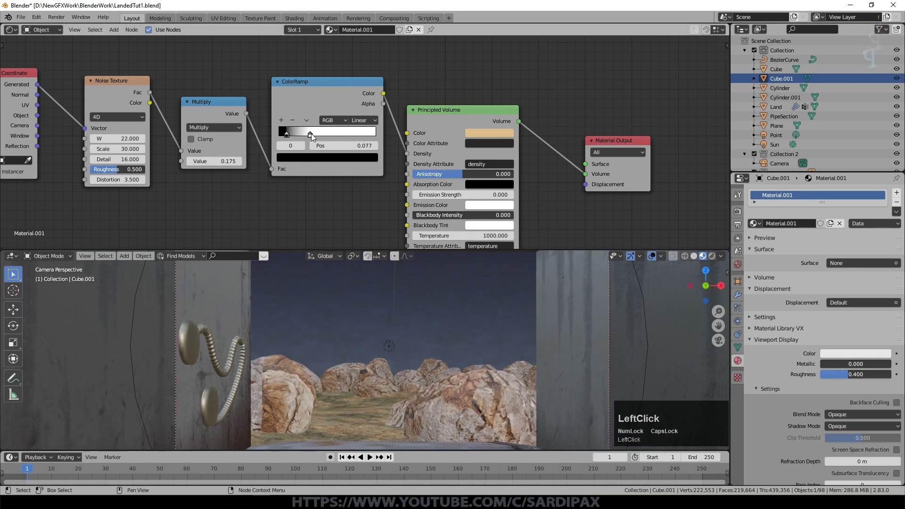
pyautogui.moveTo(310, 134); pyautogui.dragTo(304, 134)
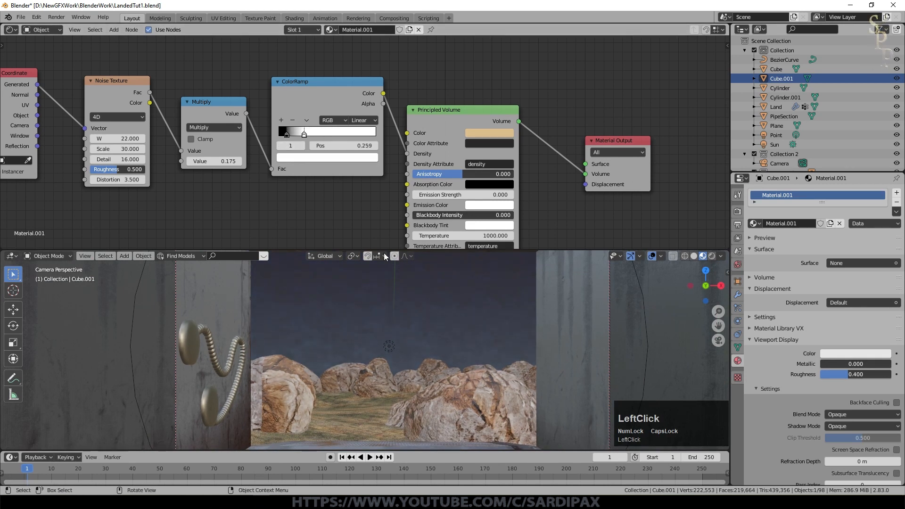
# Reduce the noise Scale to 4.6, tighten the ColorRamp stops to 0.086 black and 0.155 white, and save the file
pyautogui.moveTo(118, 148); pyautogui.dragTo(71, 149)
pyautogui.click(289, 134)
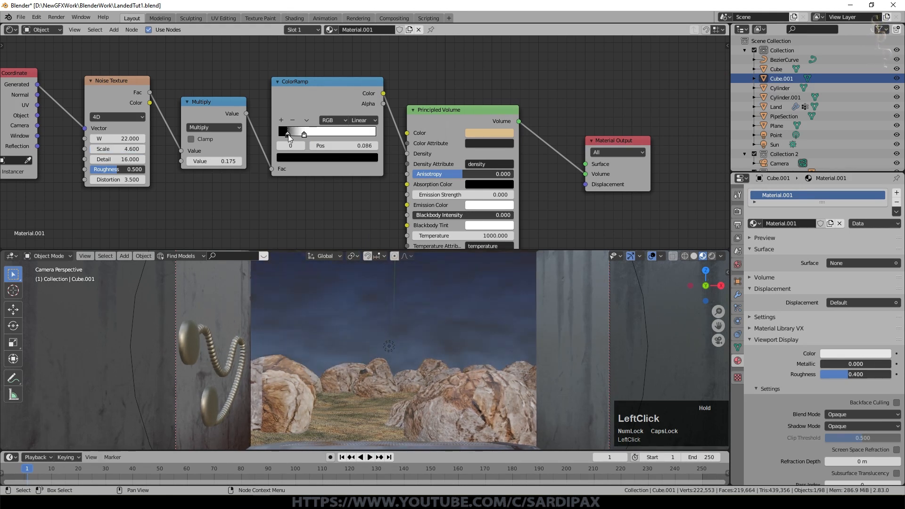
pyautogui.moveTo(304, 134); pyautogui.dragTo(293, 135)
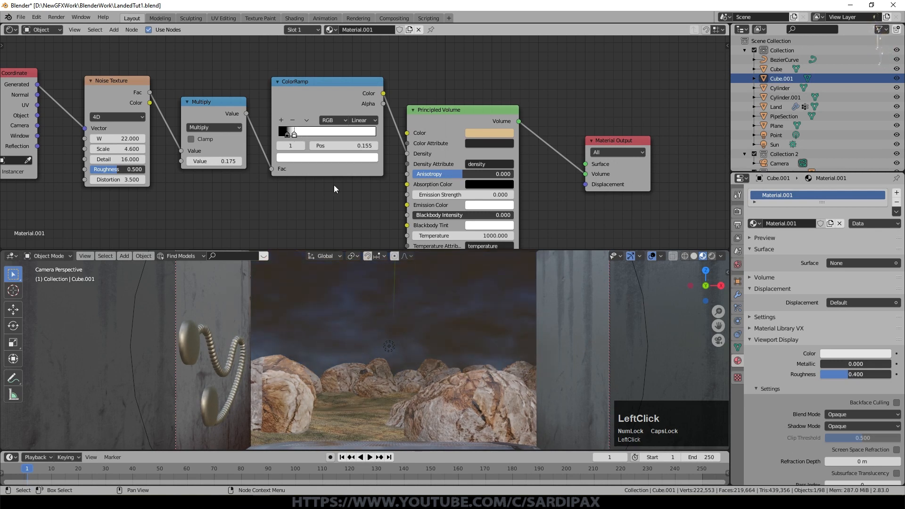
pyautogui.hotkey('ctrl', 's')
# Switch the viewport to rendered shading and set the Multiply value to 0.15
pyautogui.click(711, 256)
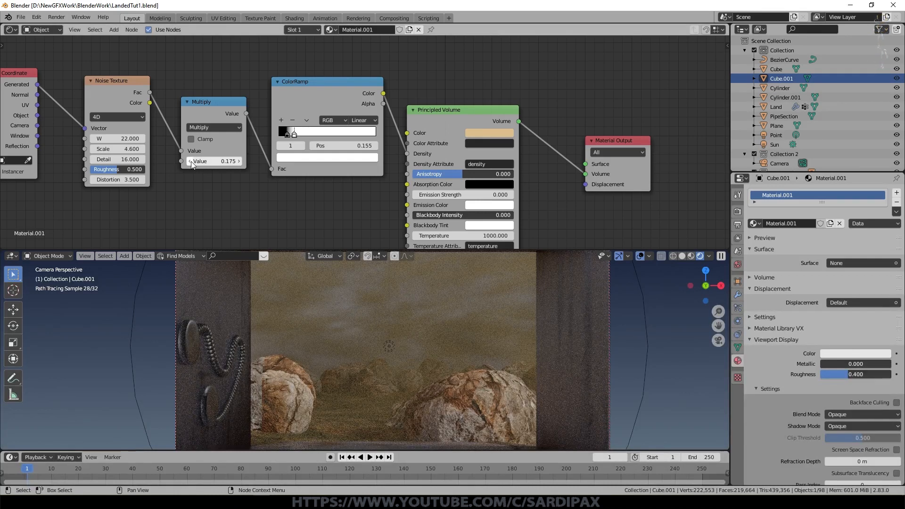
pyautogui.click(216, 161)
pyautogui.write('0.15')
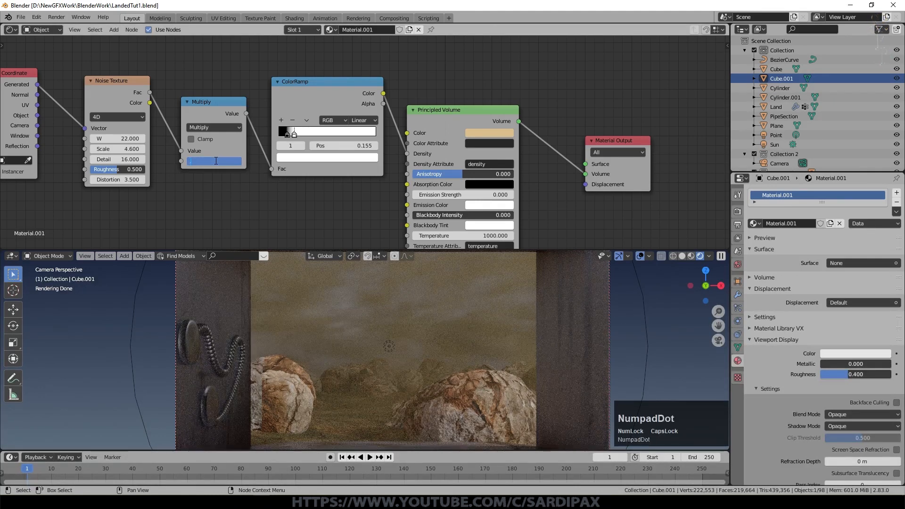
pyautogui.press('KP_Enter')
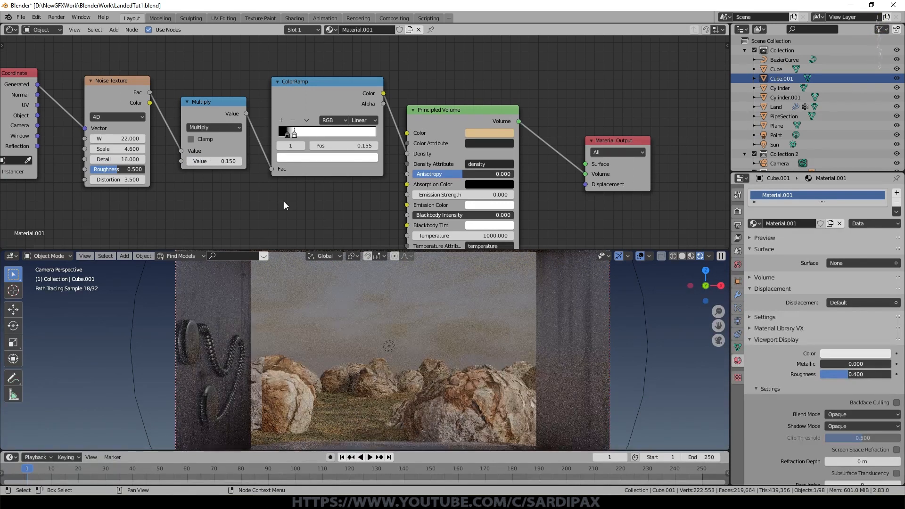
# Set the Multiply value to 0.16 and move the ColorRamp's white stop to 0.145
pyautogui.click(225, 161)
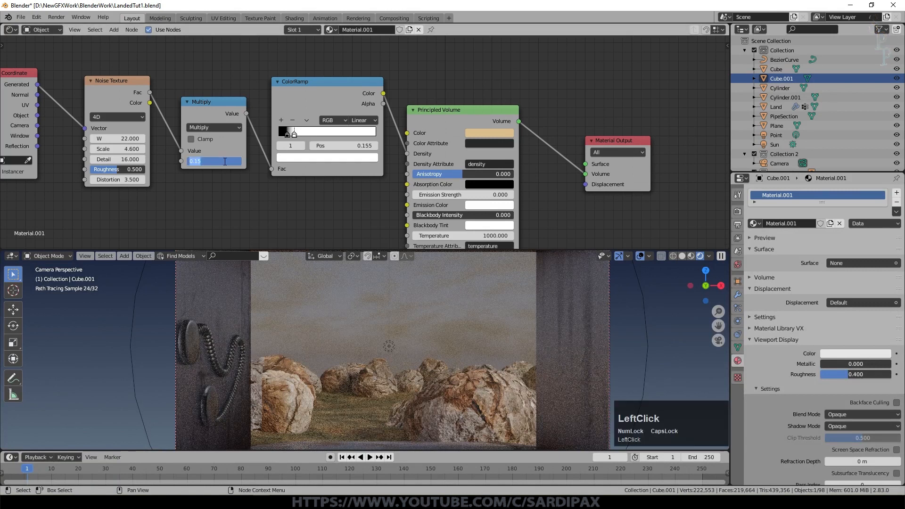
pyautogui.write('0.16')
pyautogui.press('KP_Enter')
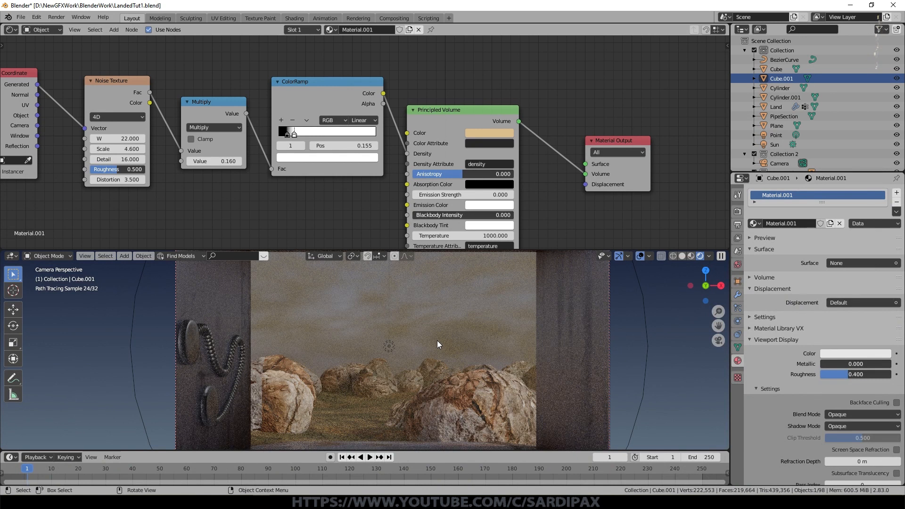
pyautogui.scroll(3, 313, 139)
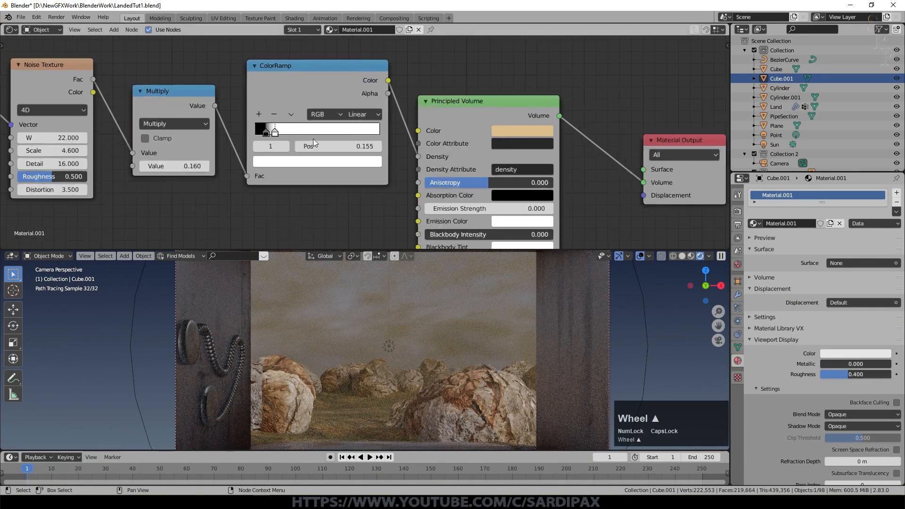
pyautogui.moveTo(242, 129); pyautogui.dragTo(240, 128)
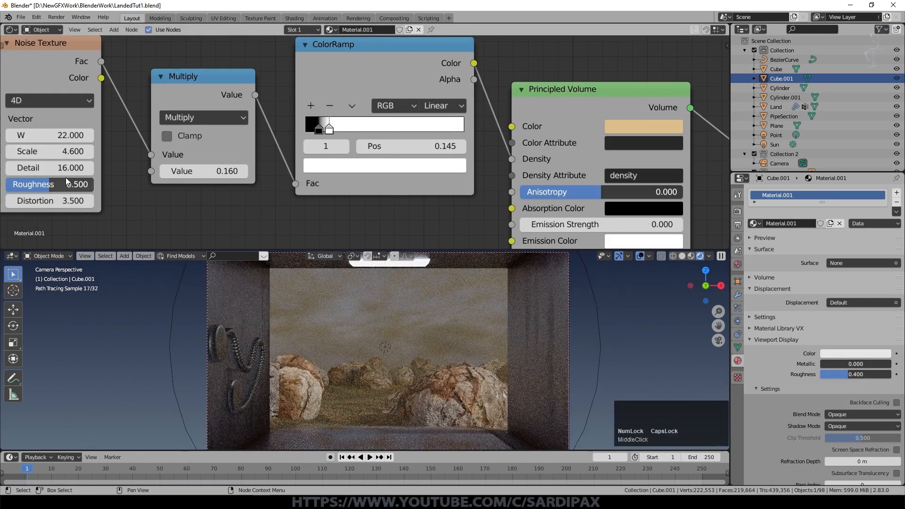
# Set the Noise Texture's Distortion to 4
pyautogui.click(68, 201)
pyautogui.write('4')
pyautogui.press('KP_Enter')
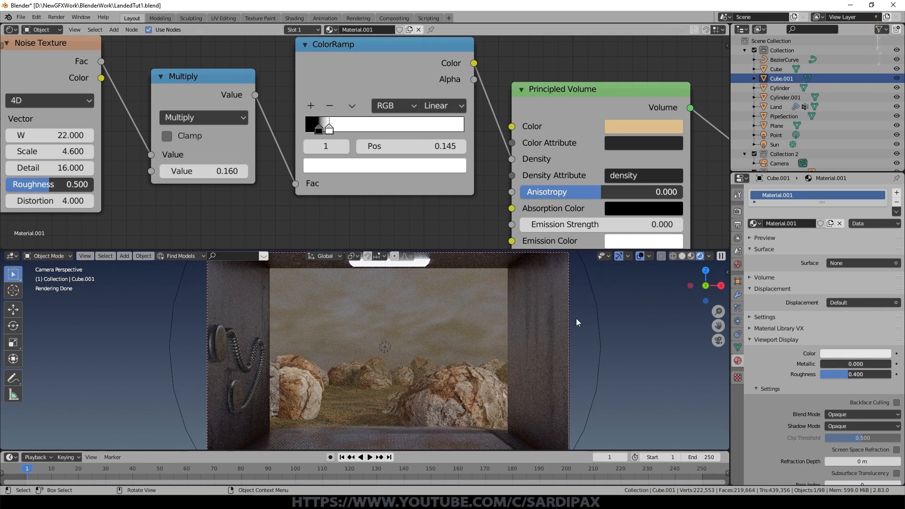
# Set the Cycles sampling to 24 viewport samples and 60 render samples
pyautogui.click(737, 211)
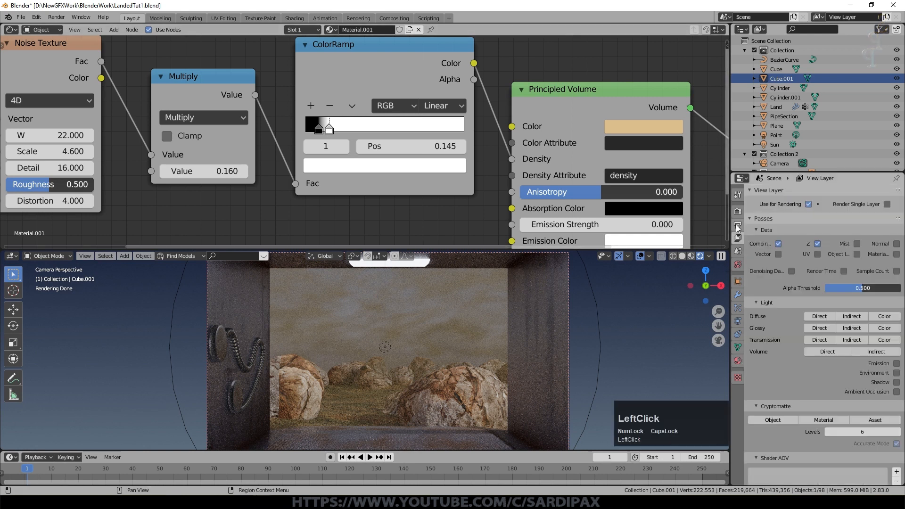
pyautogui.click(738, 225)
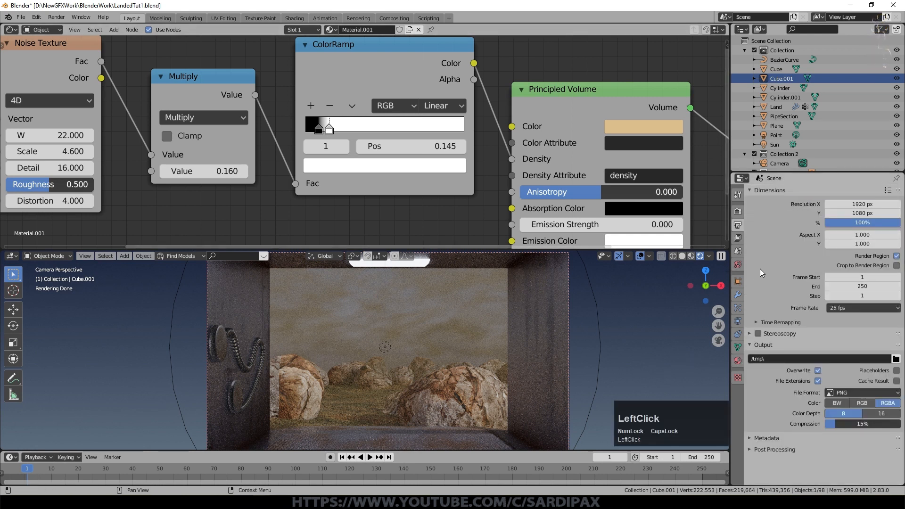
pyautogui.click(738, 211)
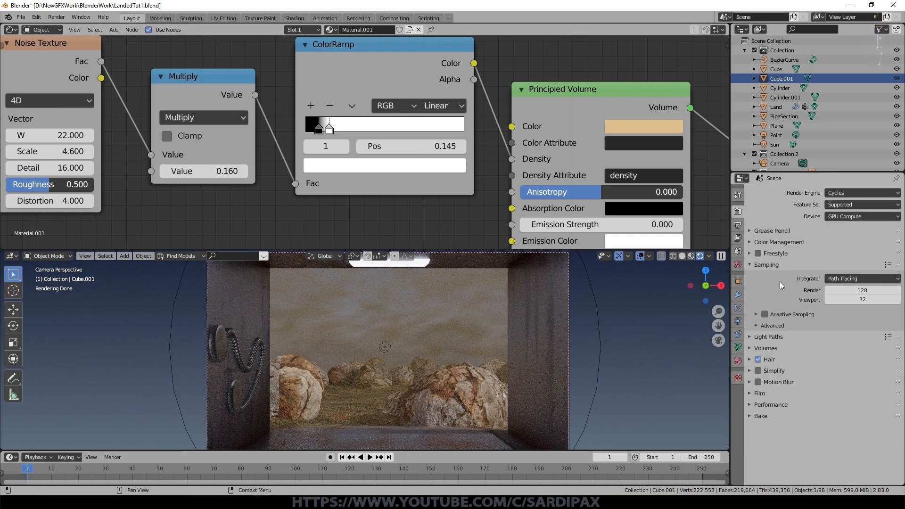
pyautogui.click(857, 300)
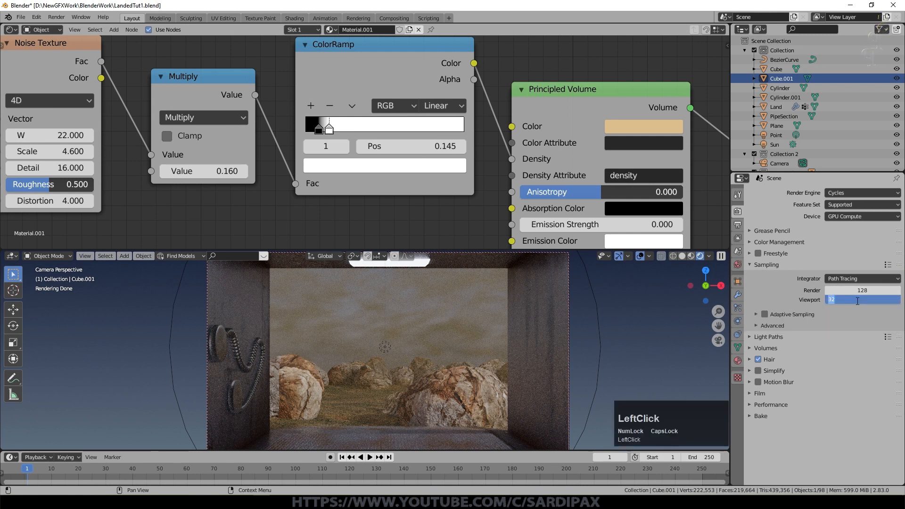
pyautogui.write('24')
pyautogui.press('KP_Enter')
pyautogui.click(858, 291)
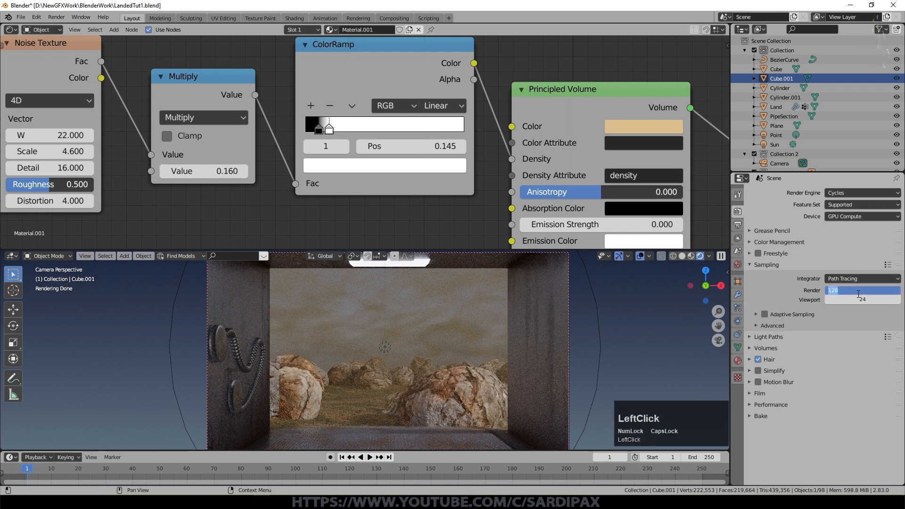
pyautogui.write('60')
pyautogui.press('KP_Enter')
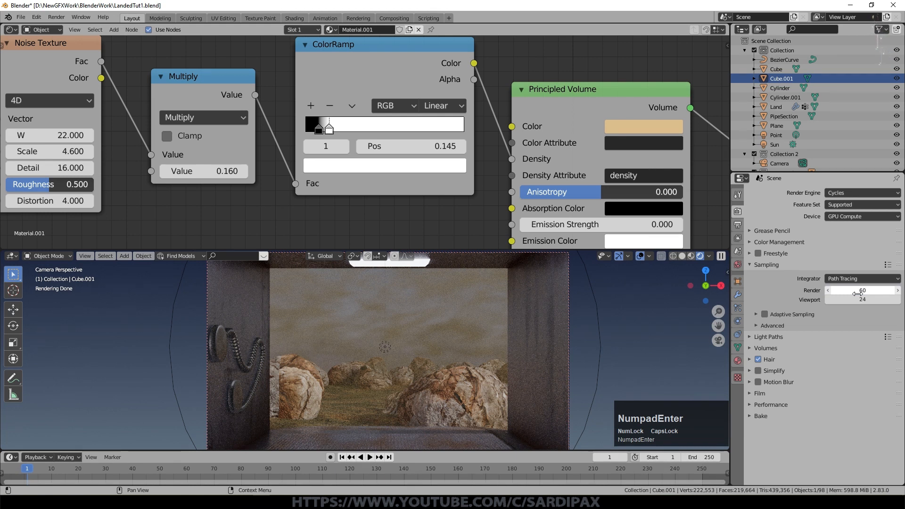
# Enlarge the camera viewport by shrinking the node editor, and enable Adaptive Sampling in the render settings
pyautogui.scroll(-1, 634, 330)
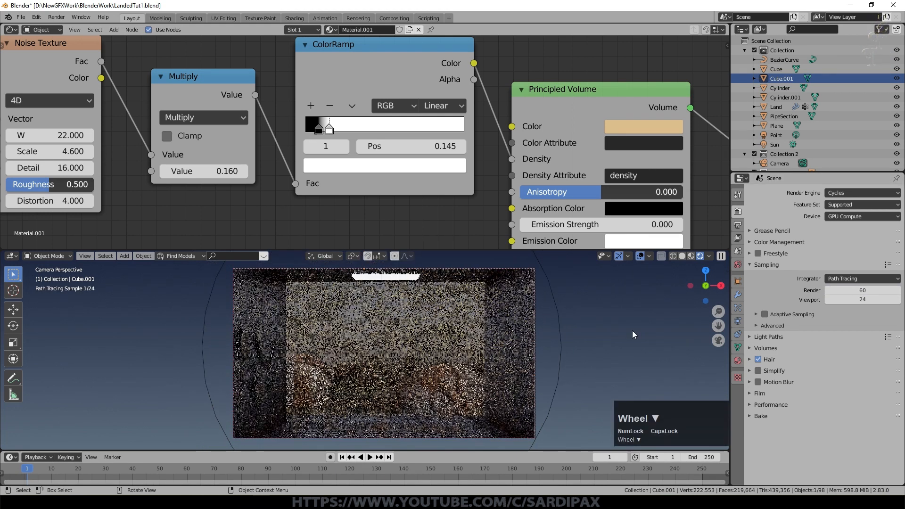
pyautogui.scroll(1, 615, 330)
pyautogui.moveTo(589, 251); pyautogui.dragTo(566, 114)
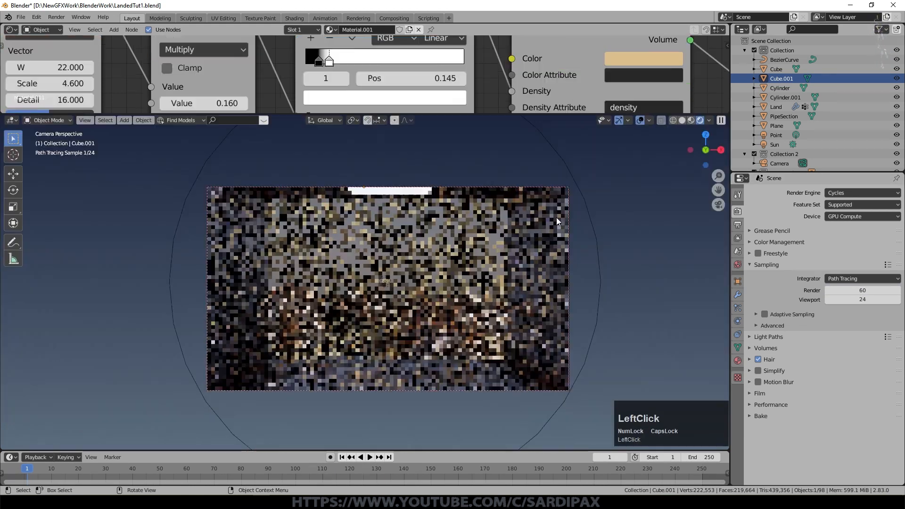
pyautogui.scroll(2, 589, 273)
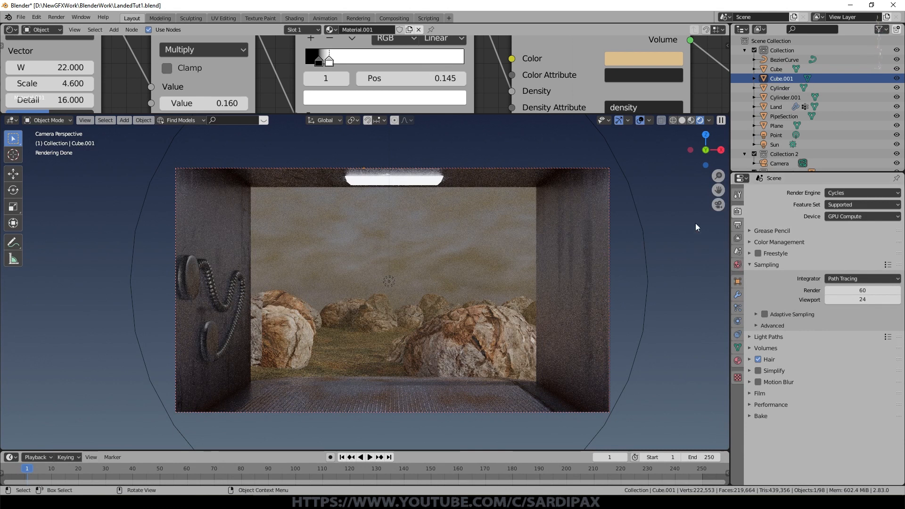
pyautogui.click(765, 315)
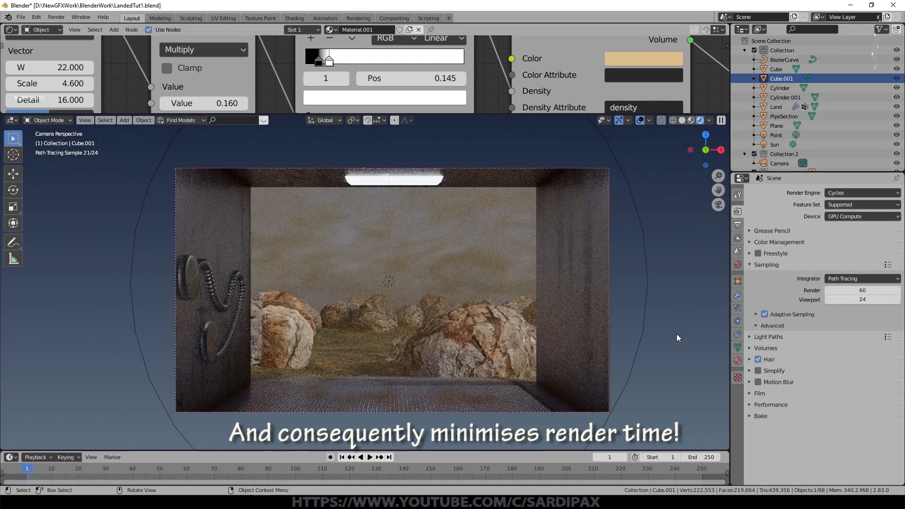
pyautogui.click(756, 326)
pyautogui.click(756, 326)
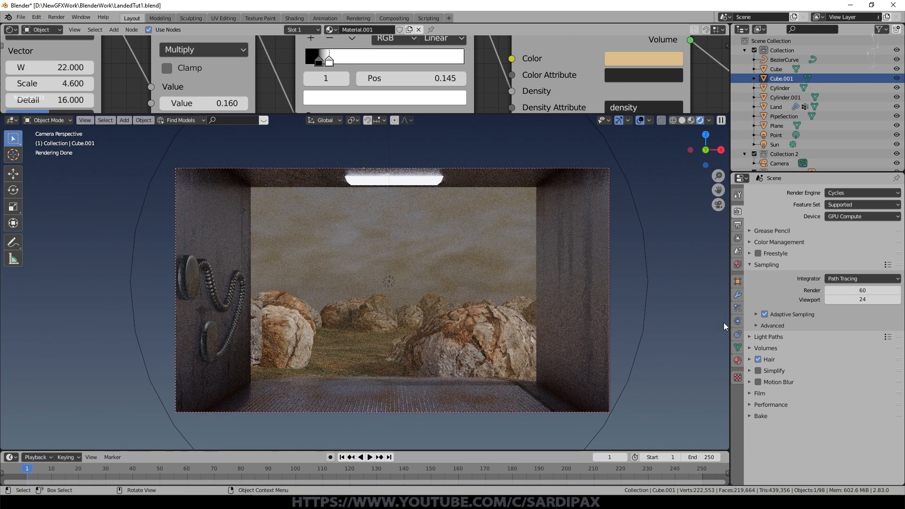
# Set the maximum Volume light bounces to 3
pyautogui.click(750, 336)
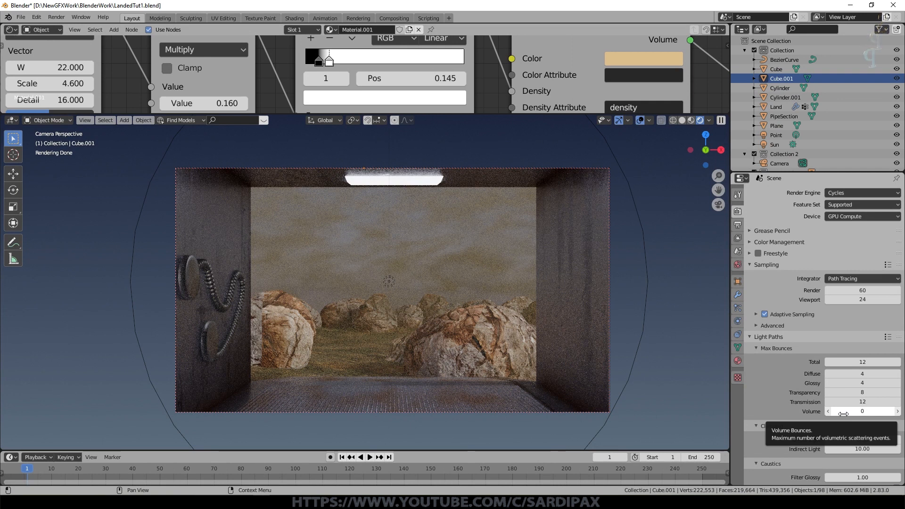
pyautogui.scroll(1, 844, 414)
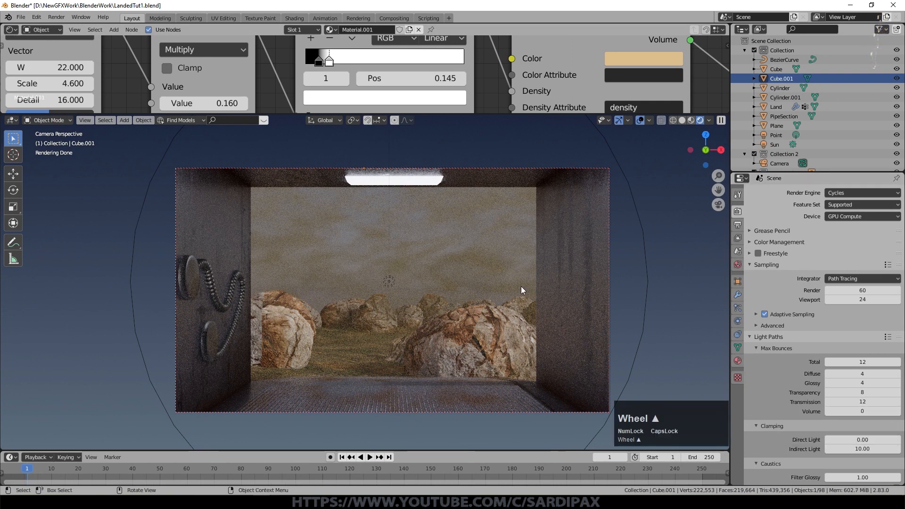
pyautogui.click(897, 411)
pyautogui.doubleClick(897, 411)
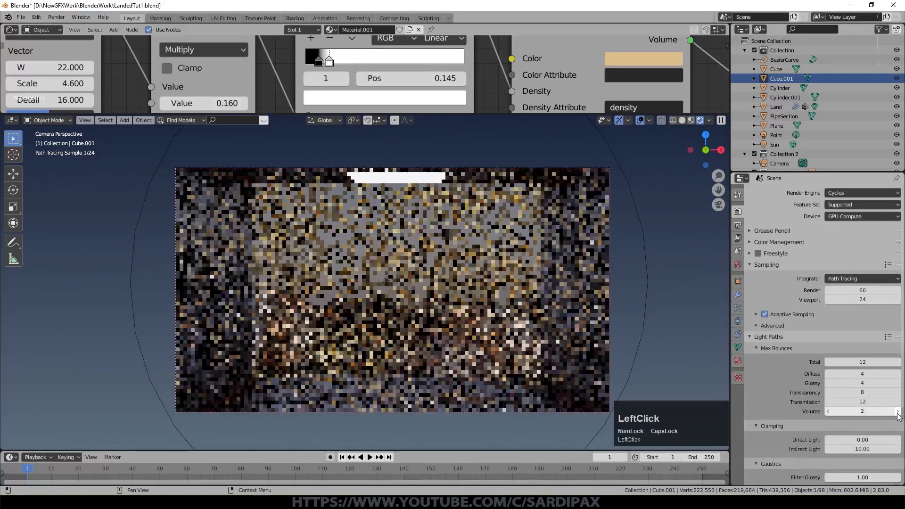
pyautogui.write('3')
pyautogui.press('KP_Enter')
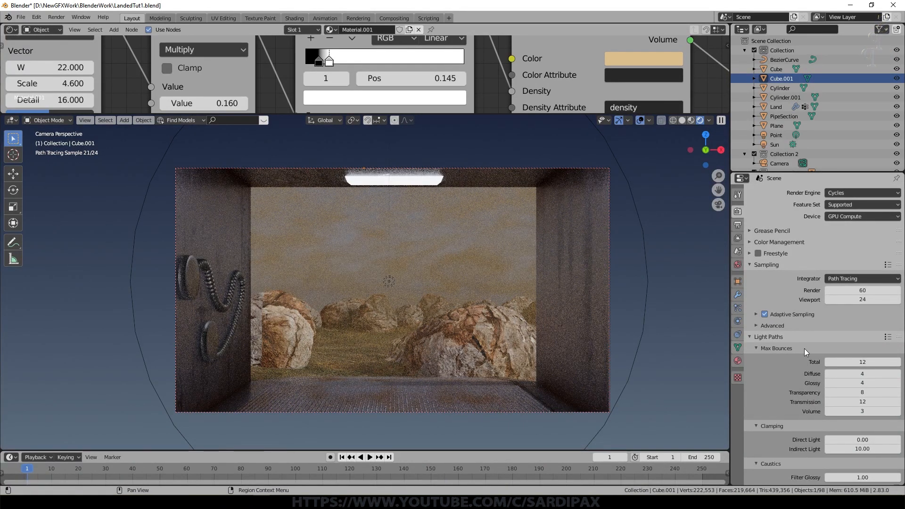
# Disable both Reflective Caustics and Refractive Caustics for the render
pyautogui.scroll(-3, 781, 333)
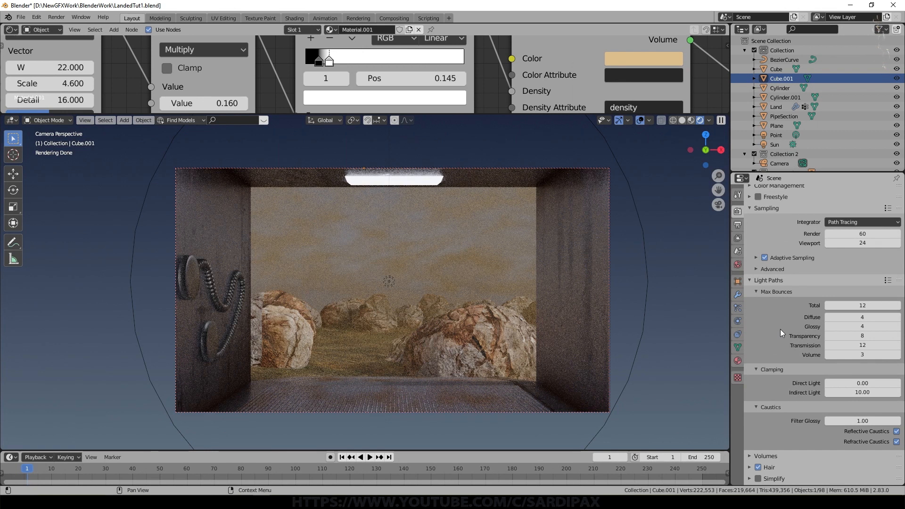
pyautogui.click(897, 432)
pyautogui.click(897, 442)
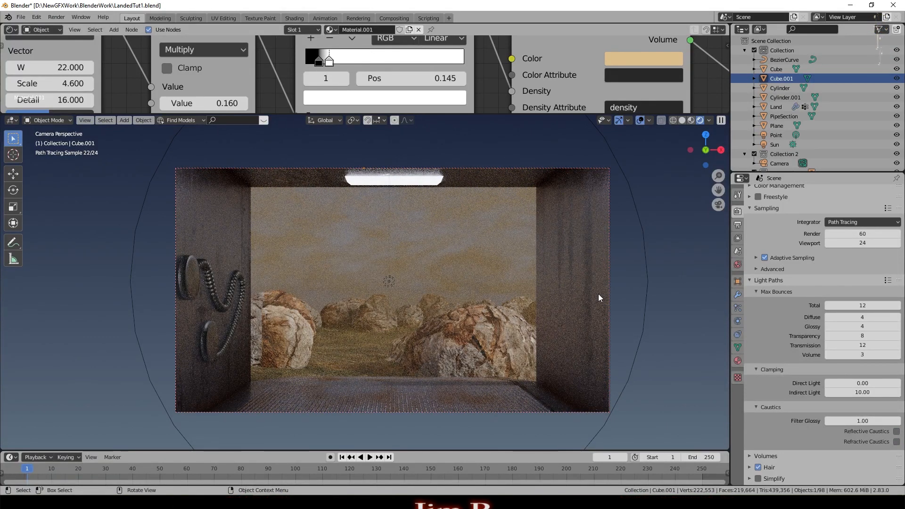
# Set the PNG output color mode to RGB and check the post-processing options
pyautogui.scroll(-1, 737, 222)
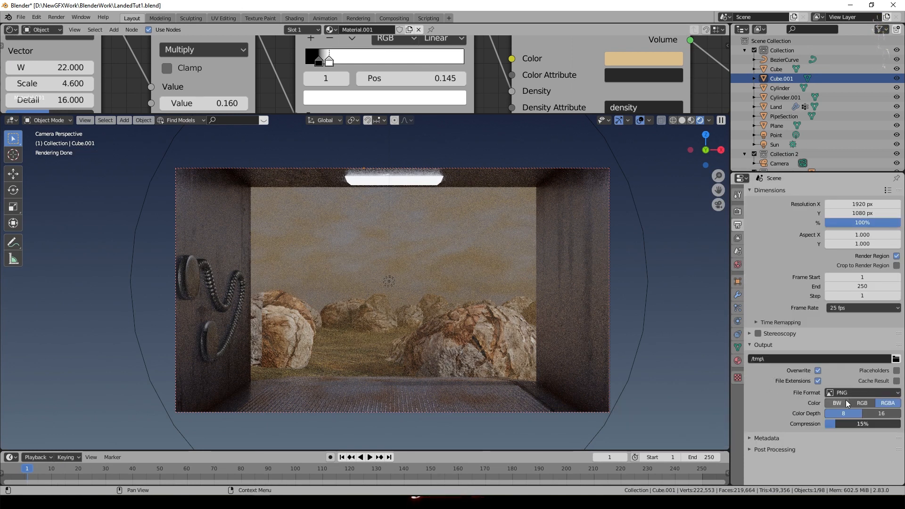
pyautogui.click(868, 403)
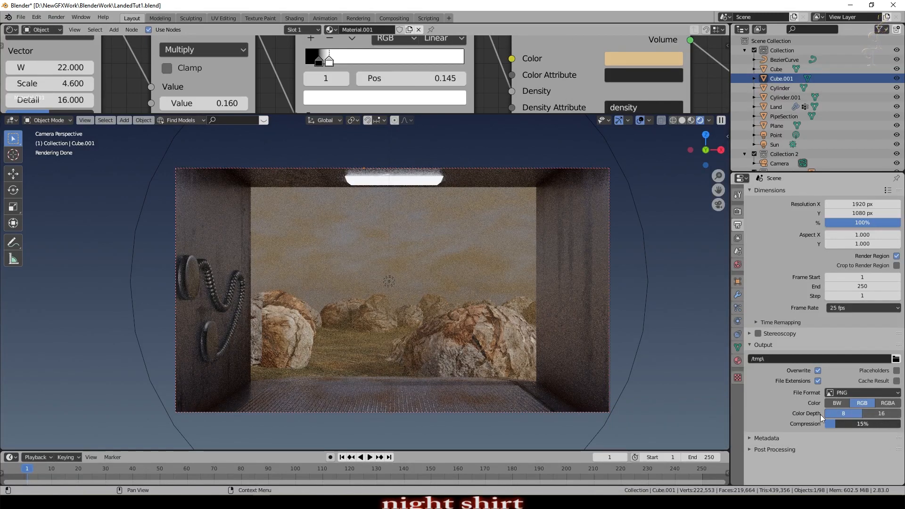
pyautogui.scroll(-2, 774, 406)
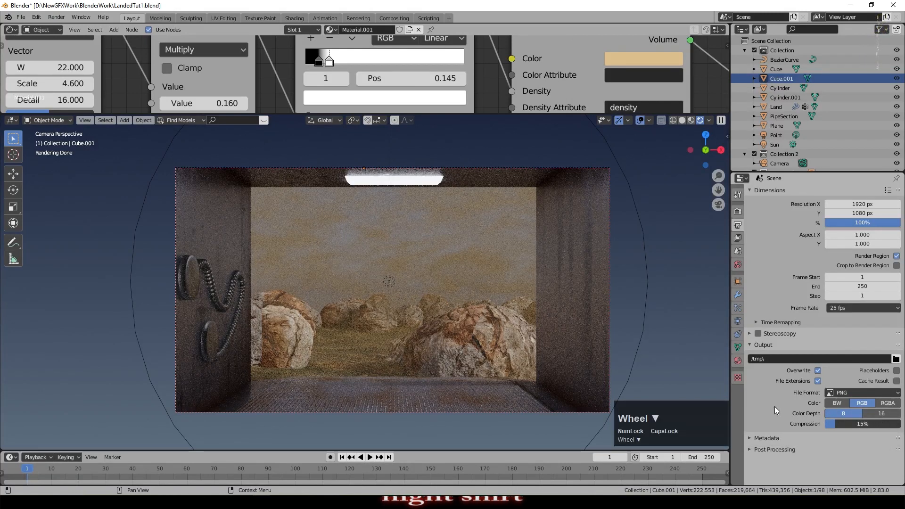
pyautogui.click(753, 451)
pyautogui.scroll(-1, 796, 389)
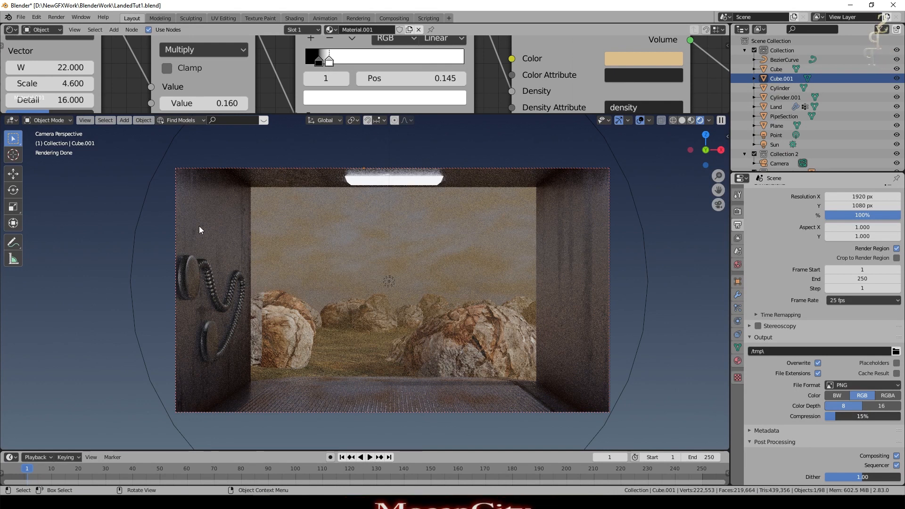
pyautogui.scroll(1, 885, 416)
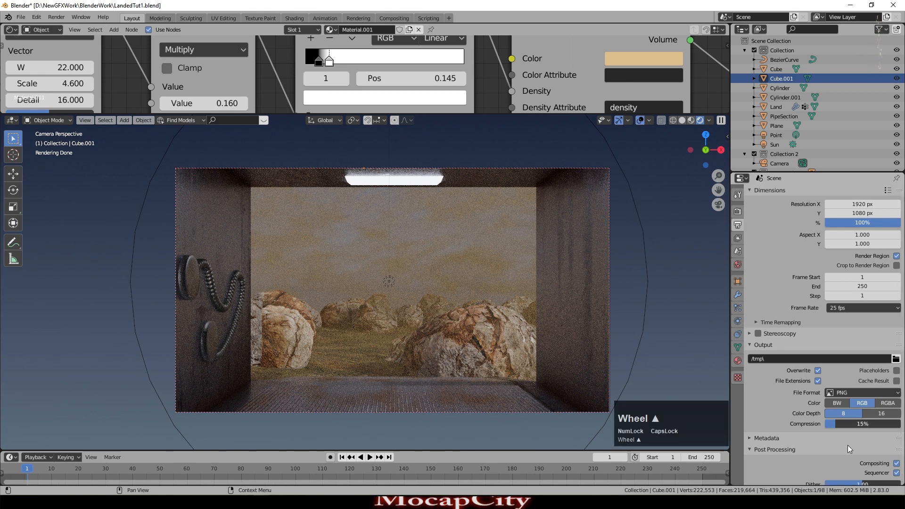
pyautogui.scroll(-1, 848, 445)
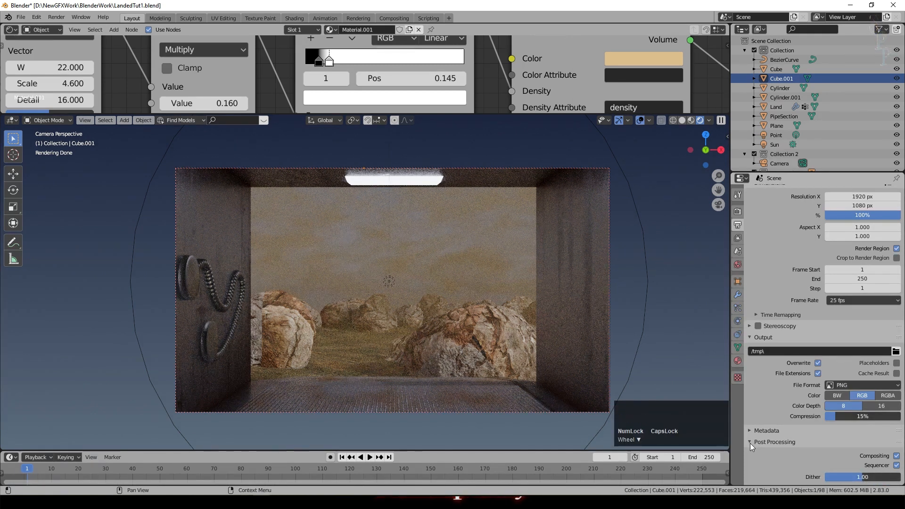
# Set the Auto Tile Size target to 512 and save the file
pyautogui.click(738, 212)
pyautogui.scroll(-5, 819, 354)
pyautogui.click(893, 276)
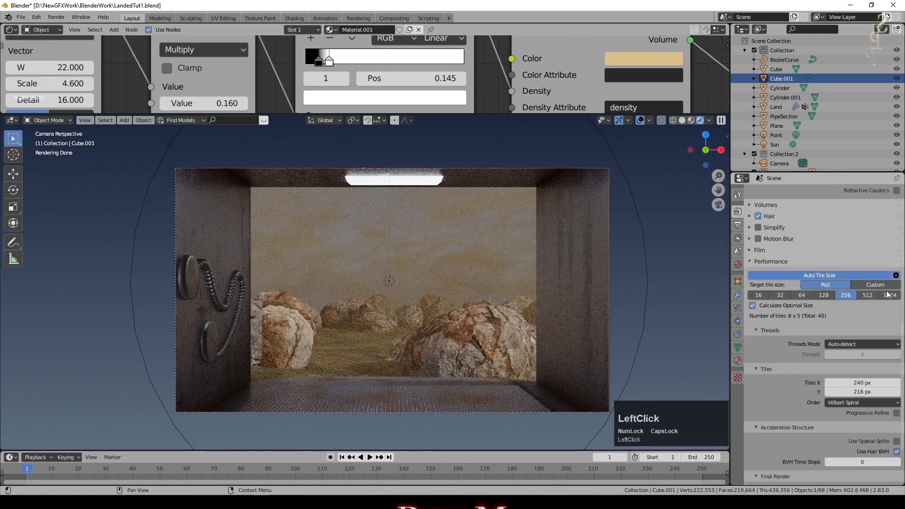
pyautogui.click(869, 294)
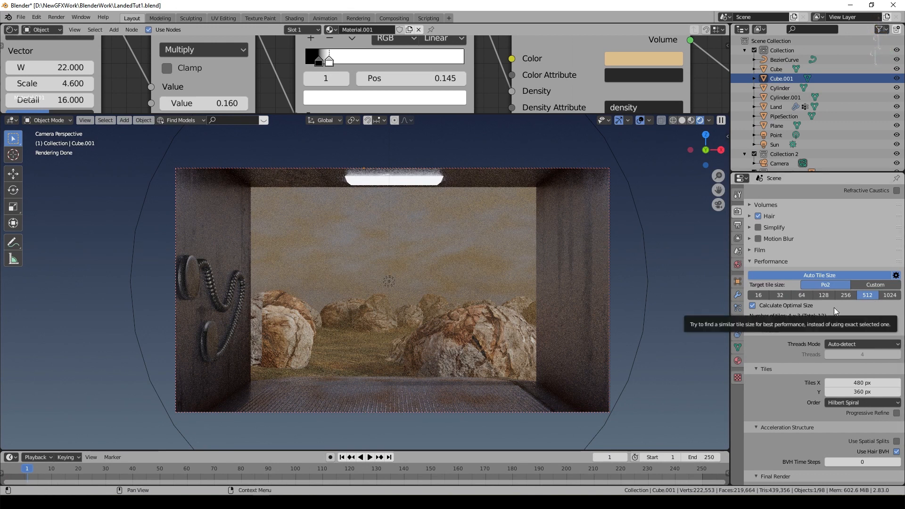
pyautogui.hotkey('ctrl', 's')
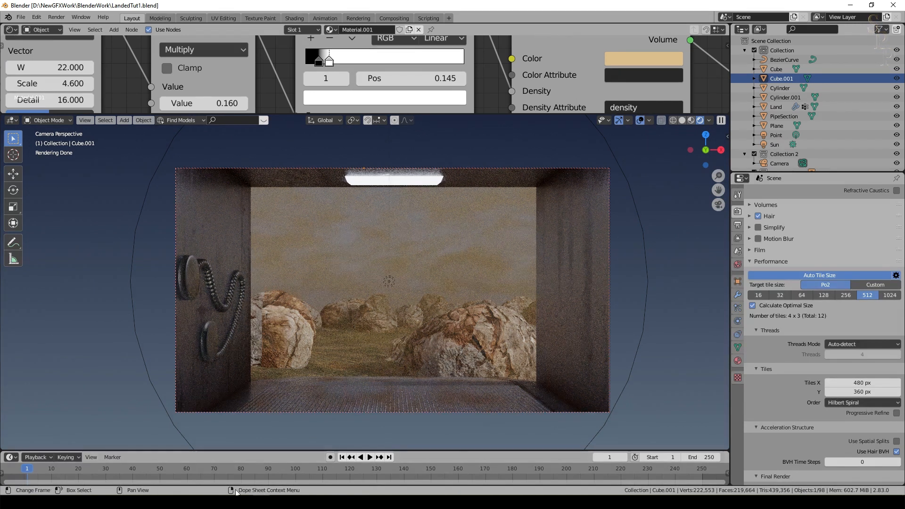
# Render the current frame and inspect the rocks, ship walls and floor grating up close for noise
pyautogui.click(485, 180)
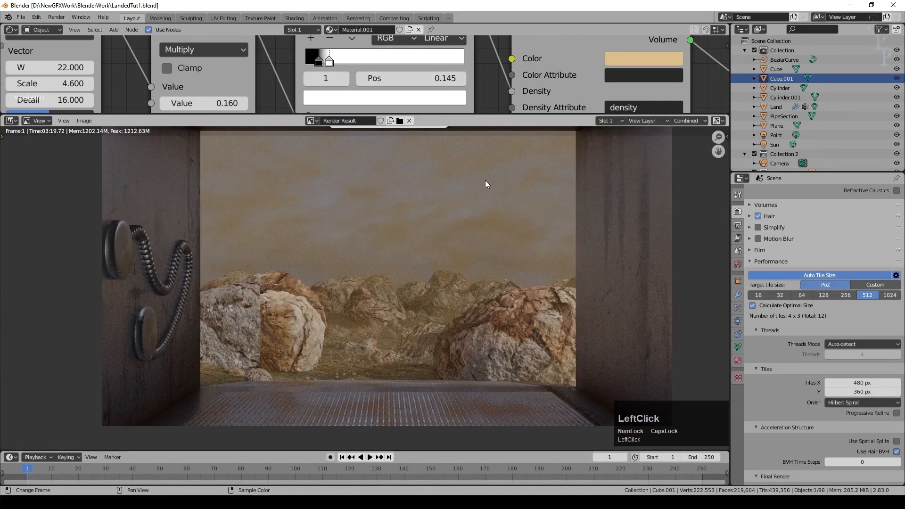
pyautogui.press('shift')
pyautogui.keyDown('shift'); pyautogui.moveTo(553, 194); pyautogui.dragTo(551, 220, button='middle'); pyautogui.keyUp('shift')
pyautogui.scroll(-1, 551, 220)
pyautogui.scroll(2, 550, 208)
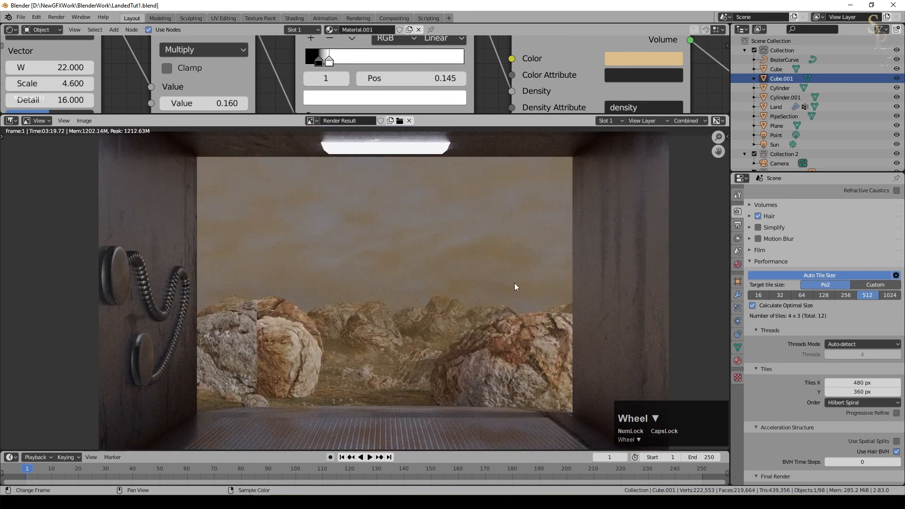
pyautogui.scroll(1, 514, 282)
pyautogui.keyDown('shift'); pyautogui.moveTo(363, 336); pyautogui.dragTo(565, 187, button='middle'); pyautogui.keyUp('shift')
pyautogui.keyDown('shift'); pyautogui.scroll(1, 565, 187); pyautogui.keyUp('shift')
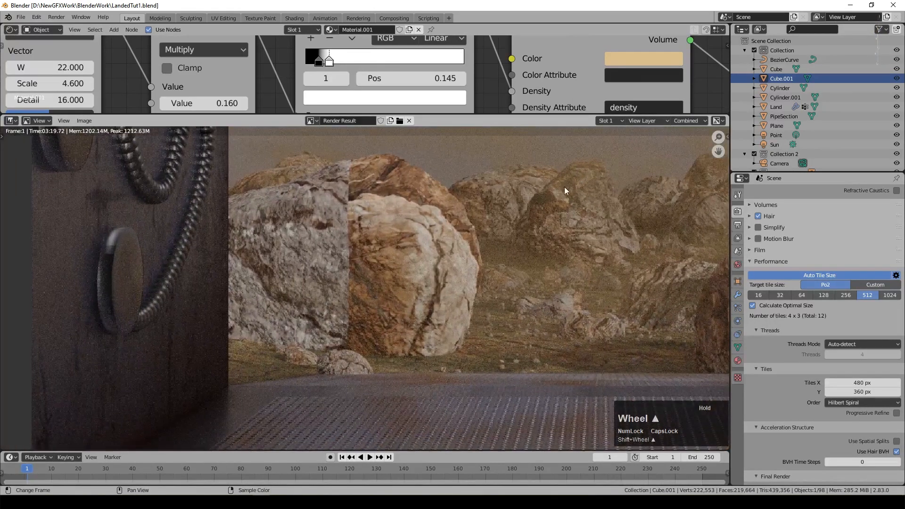
pyautogui.moveTo(218, 333); pyautogui.dragTo(273, 332, button='middle')
pyautogui.scroll(3, 417, 221)
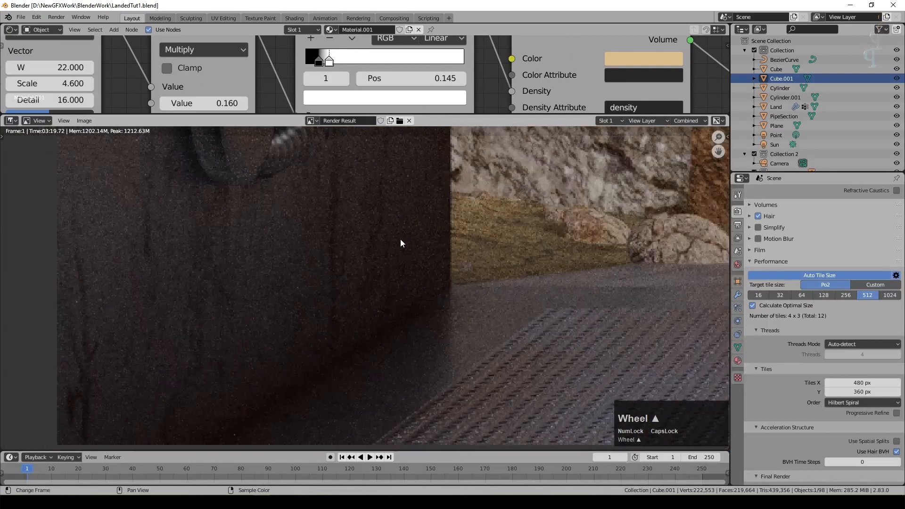
pyautogui.scroll(-1, 389, 301)
pyautogui.keyDown('shift'); pyautogui.moveTo(389, 302); pyautogui.dragTo(419, 286, button='middle'); pyautogui.keyUp('shift')
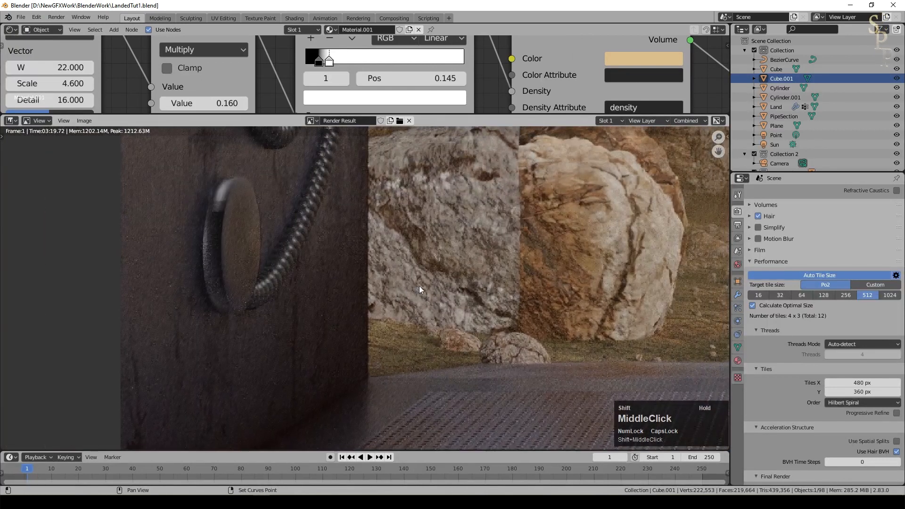
# Change the shader node area to the Compositor, enable Use Nodes, and move the Render Layers node farther away from the Composite node
pyautogui.moveTo(290, 118); pyautogui.dragTo(283, 210)
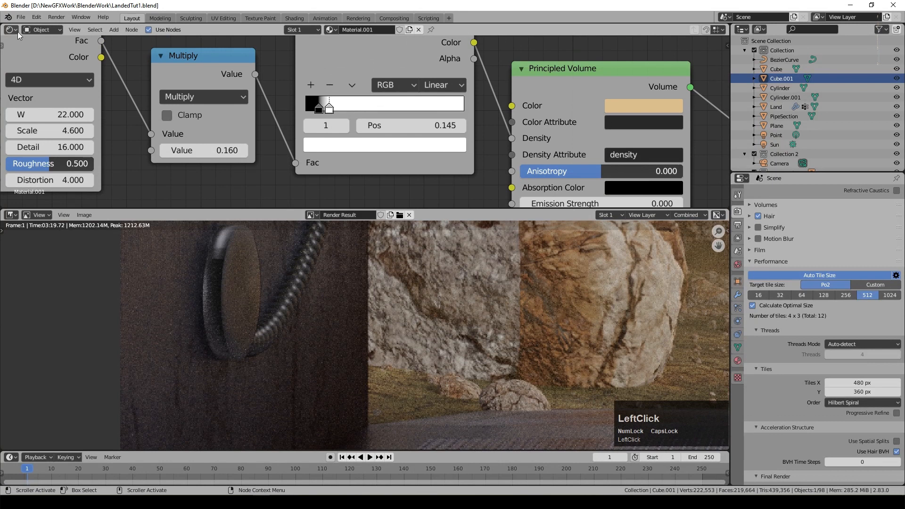
pyautogui.click(13, 30)
pyautogui.click(29, 108)
pyautogui.scroll(-1, 316, 118)
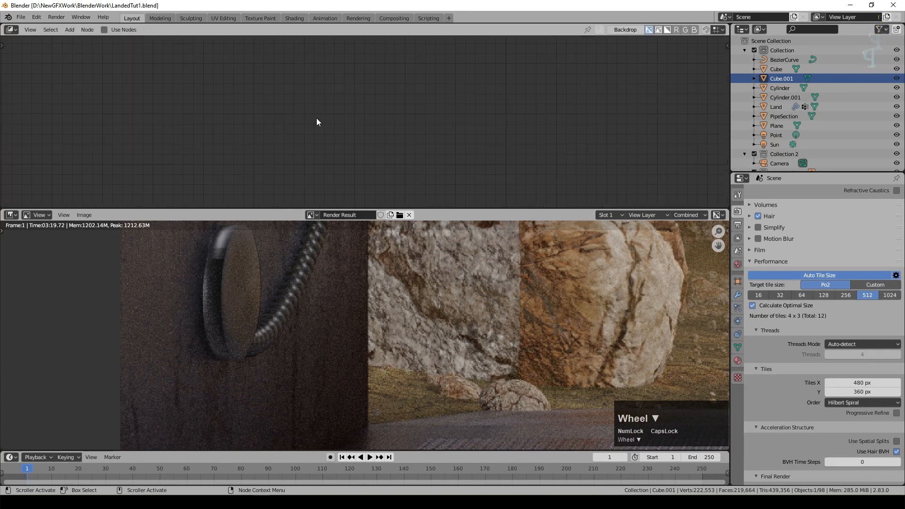
pyautogui.click(104, 30)
pyautogui.moveTo(564, 92); pyautogui.dragTo(426, 91, button='middle')
pyautogui.scroll(2, 538, 140)
pyautogui.moveTo(370, 58); pyautogui.dragTo(199, 49)
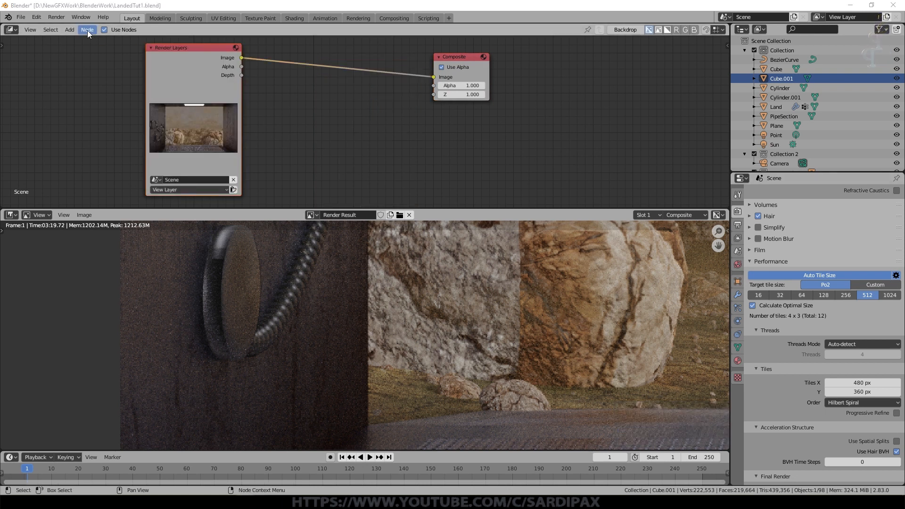
# Add a Denoise node on the link between the Render Layers and Composite nodes
pyautogui.click(69, 30)
pyautogui.moveTo(94, 96)
pyautogui.click(136, 93)
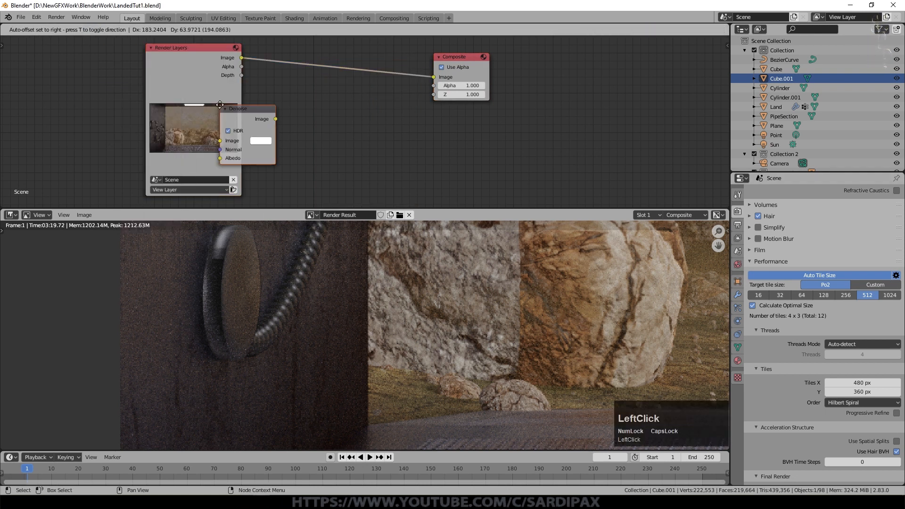
pyautogui.click(279, 49)
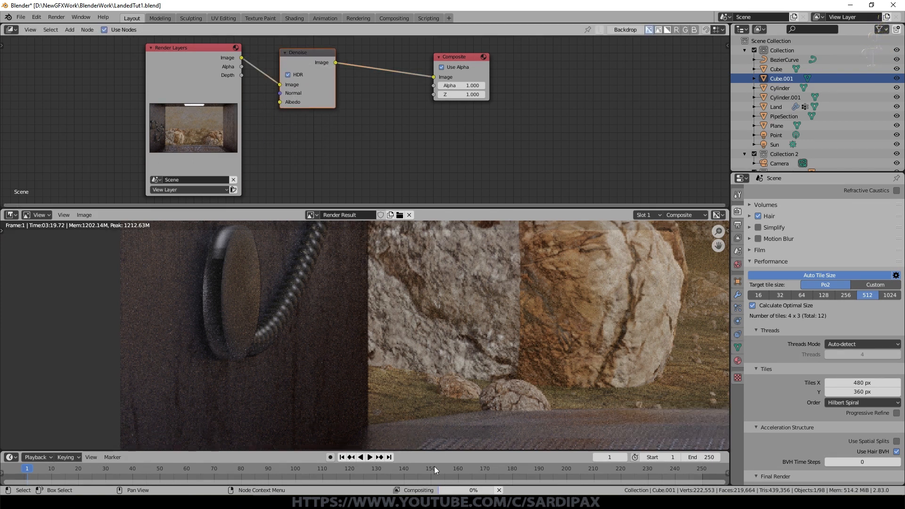
pyautogui.moveTo(449, 491)
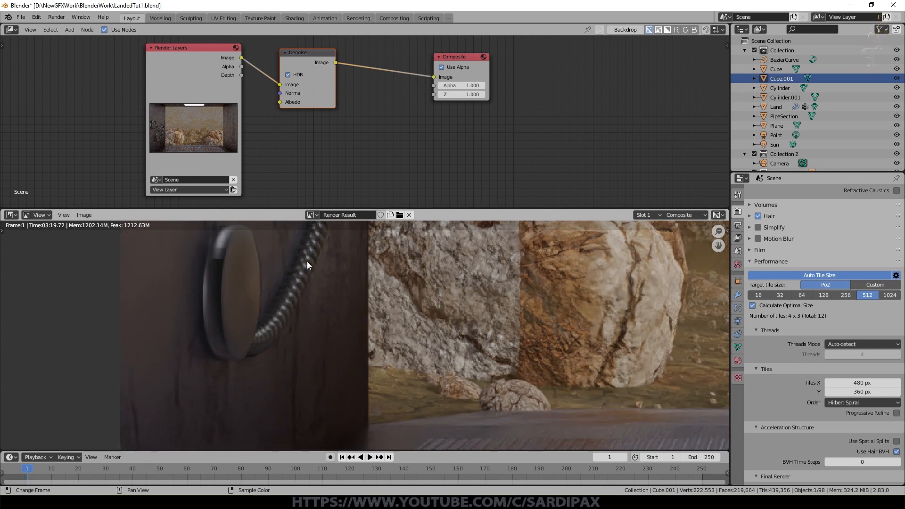
# Inspect the denoised render up close around the rocks, ship walls, wall discs and cable for lost detail
pyautogui.scroll(-4, 538, 323)
pyautogui.moveTo(574, 292); pyautogui.dragTo(489, 328, button='middle')
pyautogui.scroll(3, 522, 298)
pyautogui.scroll(-1, 521, 298)
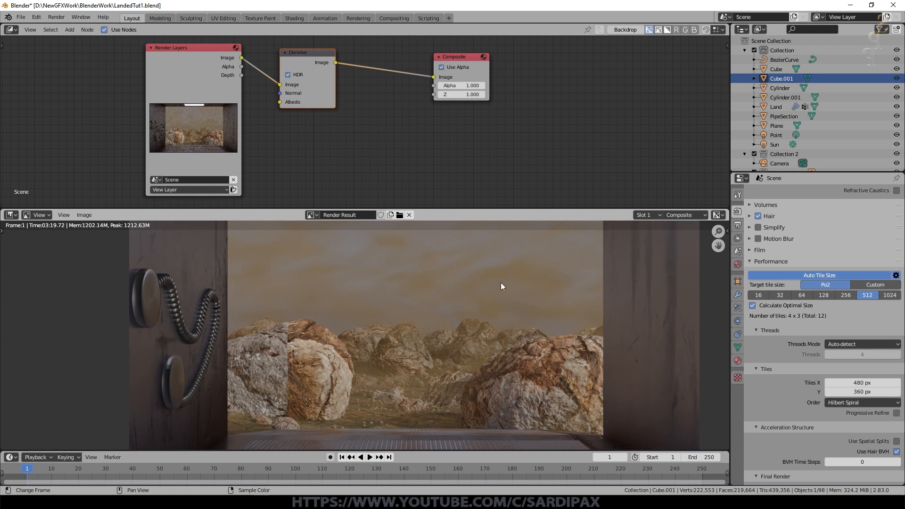
pyautogui.scroll(4, 501, 282)
pyautogui.scroll(-1, 459, 290)
pyautogui.scroll(-3, 460, 290)
pyautogui.moveTo(474, 284); pyautogui.dragTo(285, 267, button='middle')
pyautogui.scroll(3, 514, 309)
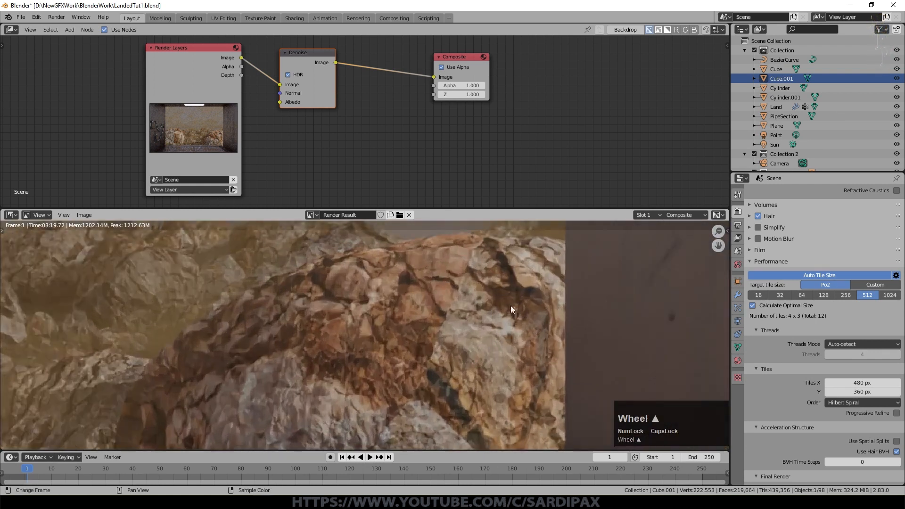
pyautogui.scroll(-3, 413, 321)
pyautogui.moveTo(307, 347); pyautogui.dragTo(414, 321, button='middle')
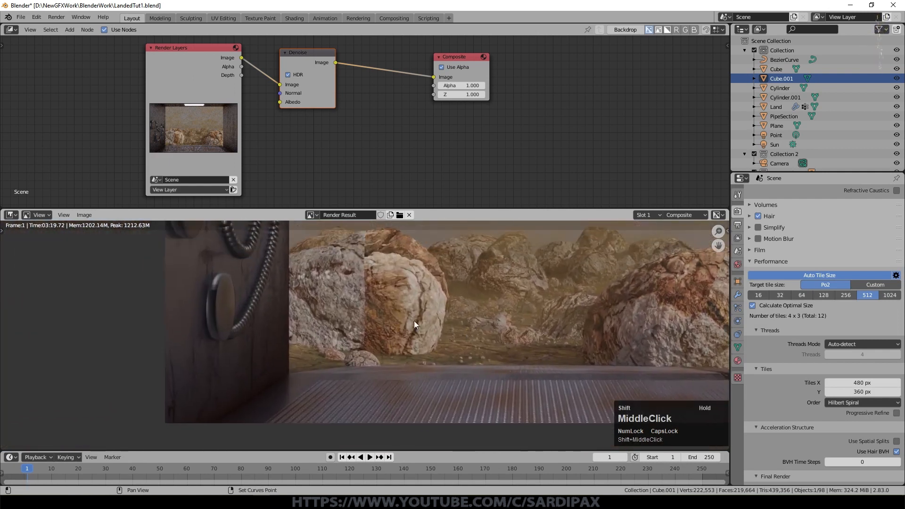
pyautogui.scroll(2, 387, 304)
pyautogui.moveTo(222, 293); pyautogui.dragTo(406, 315, button='middle')
pyautogui.scroll(2, 407, 315)
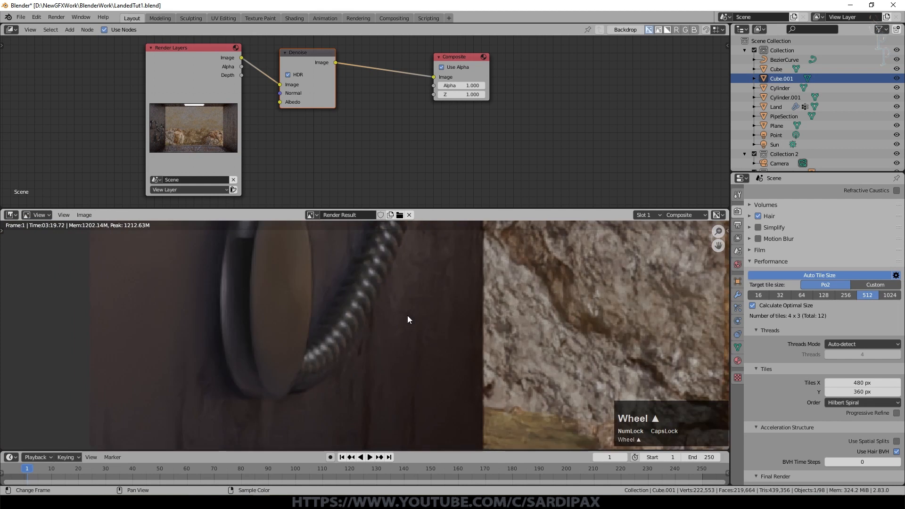
pyautogui.scroll(-1, 425, 302)
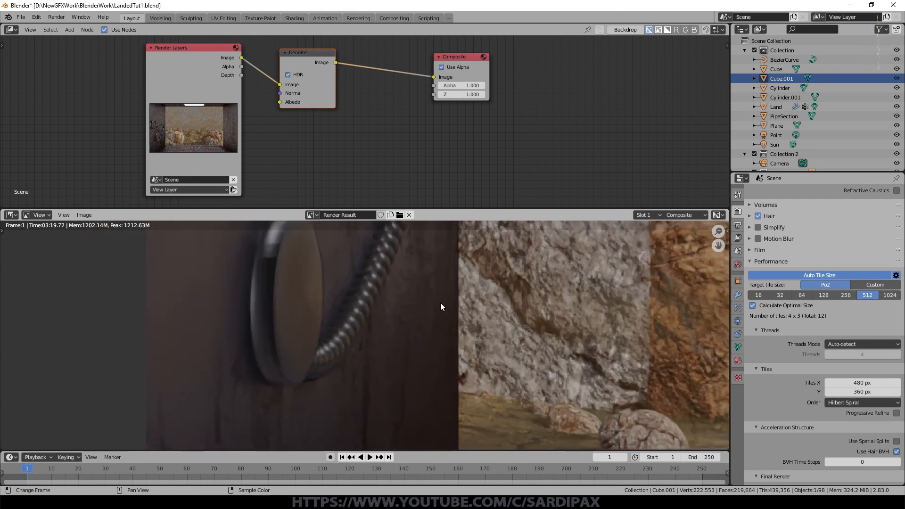
# Enable the Denoising Data pass and connect Denoising Normal and Denoising Albedo to the Denoise node's Normal and Albedo inputs
pyautogui.click(738, 226)
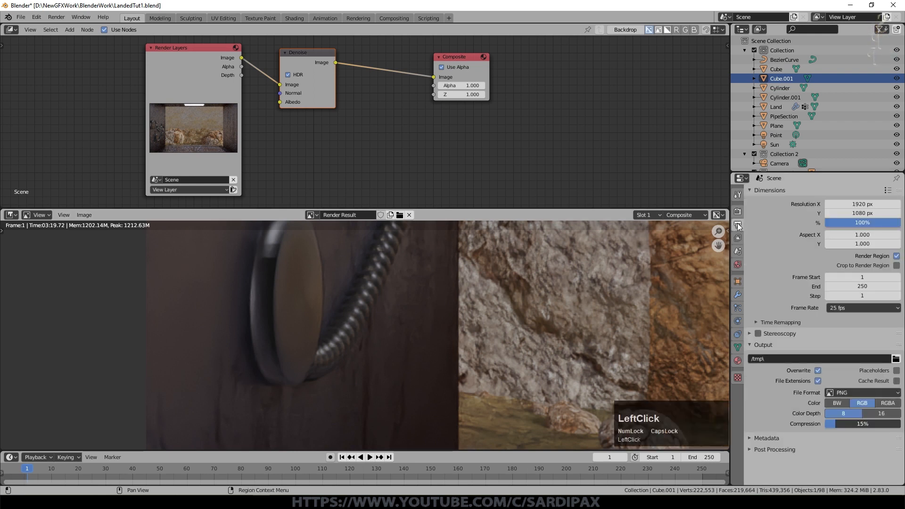
pyautogui.click(738, 239)
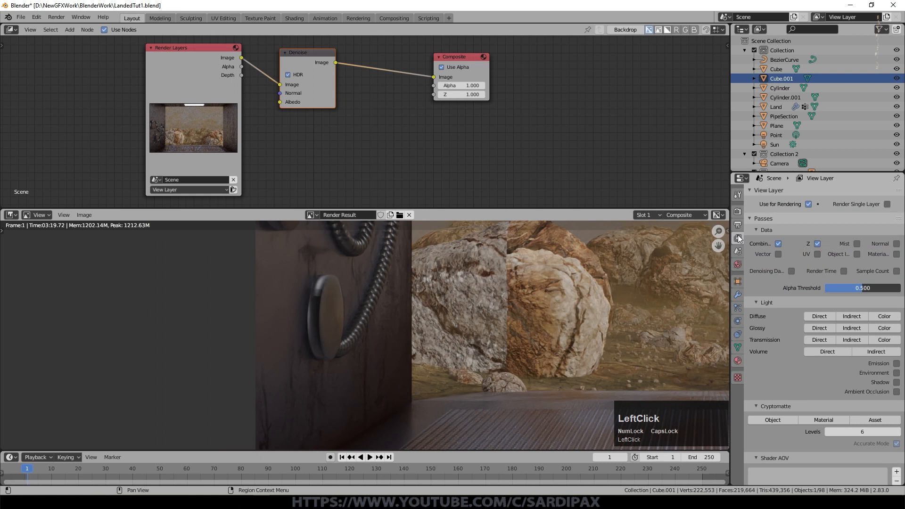
pyautogui.click(792, 270)
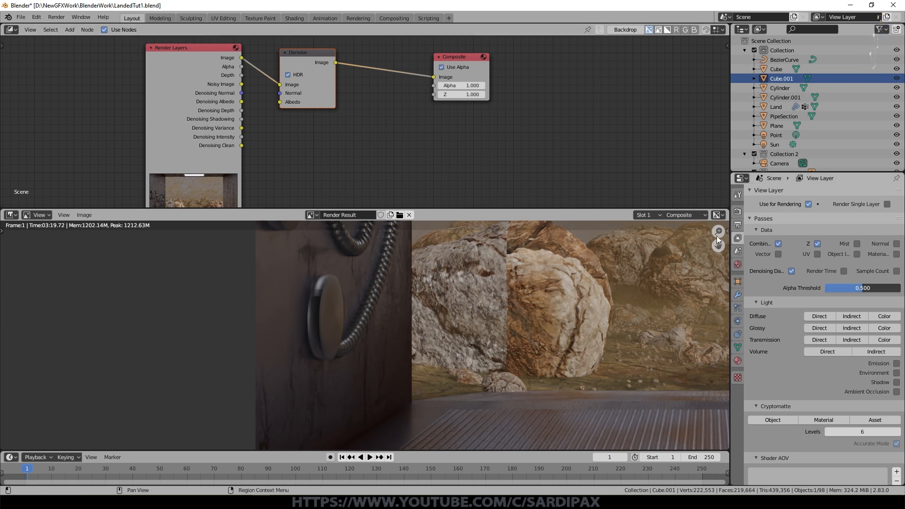
pyautogui.scroll(1, 264, 115)
pyautogui.moveTo(220, 88); pyautogui.dragTo(266, 99)
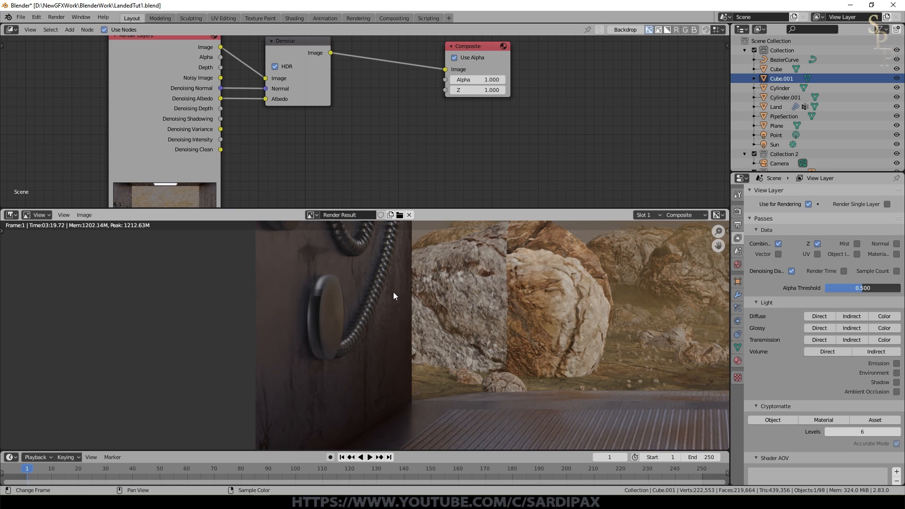
# Move the Composite node farther away from the Denoise node and bring the whole rendered image into view
pyautogui.scroll(-2, 352, 65)
pyautogui.click(352, 65)
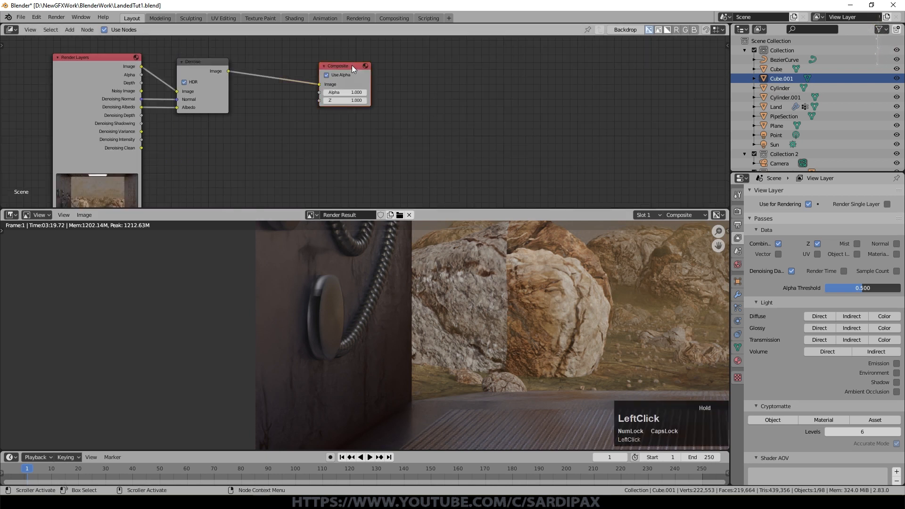
pyautogui.moveTo(339, 68); pyautogui.dragTo(464, 69)
pyautogui.scroll(-3, 492, 267)
pyautogui.keyDown('shift'); pyautogui.moveTo(462, 267); pyautogui.dragTo(351, 273, button='middle'); pyautogui.keyUp('shift')
pyautogui.scroll(2, 415, 265)
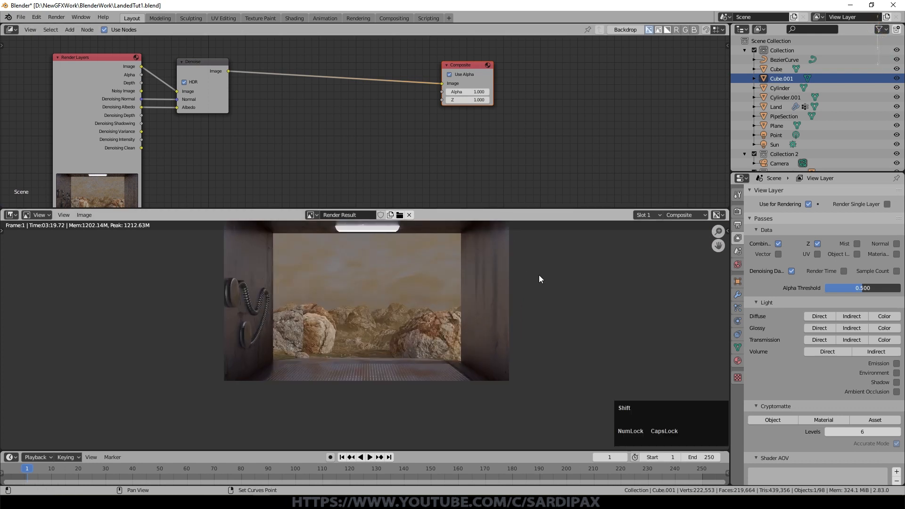
pyautogui.keyDown('shift'); pyautogui.moveTo(539, 275); pyautogui.dragTo(540, 305, button='middle'); pyautogui.keyUp('shift')
pyautogui.scroll(1, 538, 302)
# Add an Ellipse Mask node below the Denoise node and set its width to 1 and height to 0.5
pyautogui.click(70, 29)
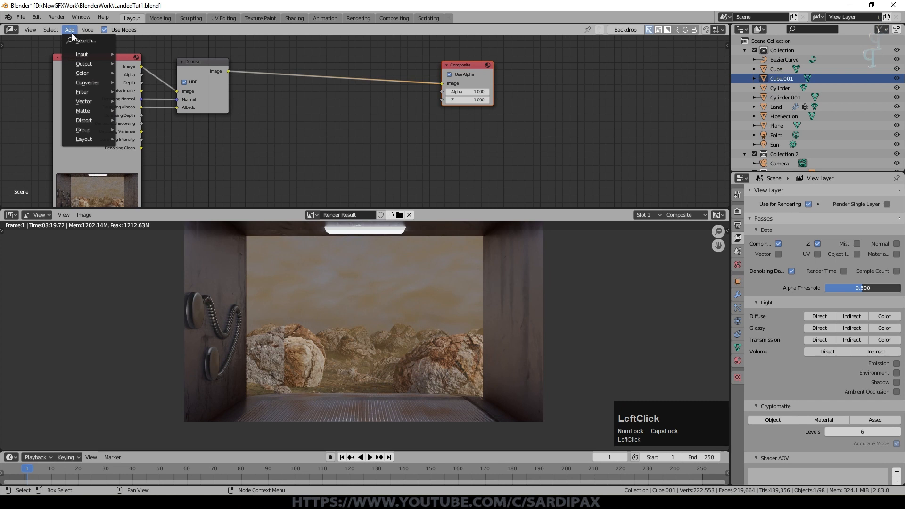
pyautogui.moveTo(91, 112)
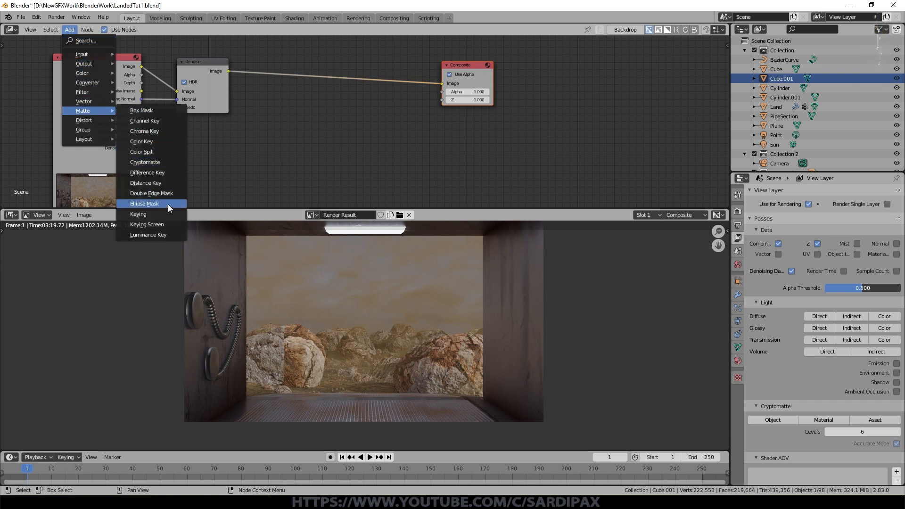
pyautogui.click(145, 204)
pyautogui.click(271, 140)
pyautogui.click(275, 141)
pyautogui.write('1')
pyautogui.press('KP_Enter')
pyautogui.scroll(3, 275, 141)
pyautogui.click(295, 121)
pyautogui.write('.5')
pyautogui.press('KP_Enter')
pyautogui.press('Home')
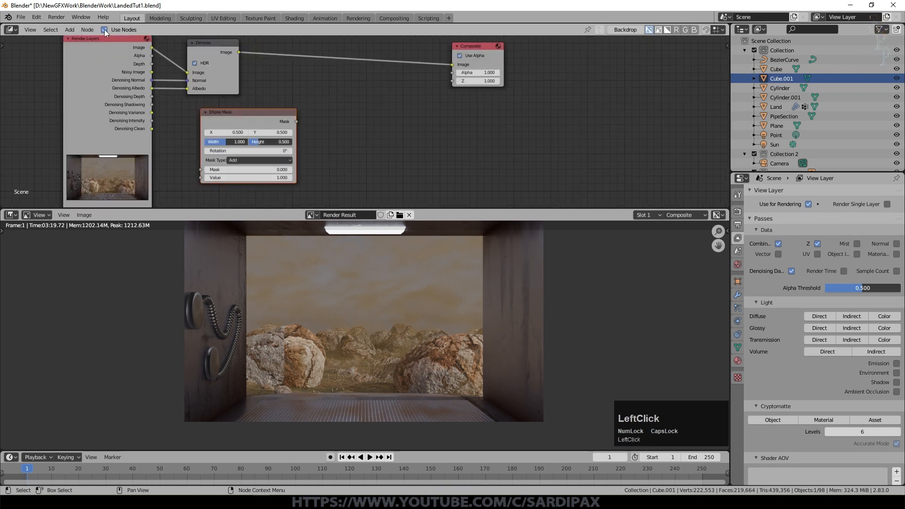
# Add a Blur node beside the Ellipse Mask and set its filter type to Fast Gaussian
pyautogui.click(78, 30)
pyautogui.moveTo(113, 86)
pyautogui.click(163, 100)
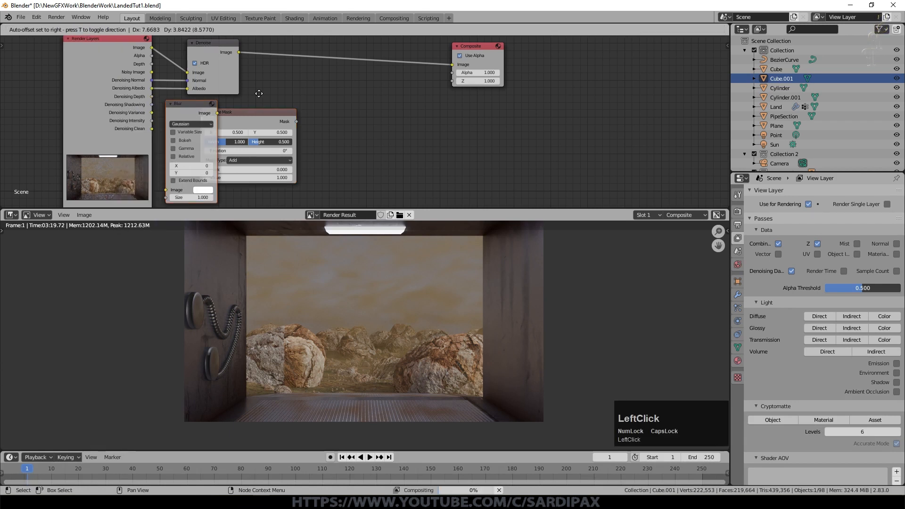
pyautogui.click(323, 94)
pyautogui.scroll(1, 340, 111)
pyautogui.click(337, 109)
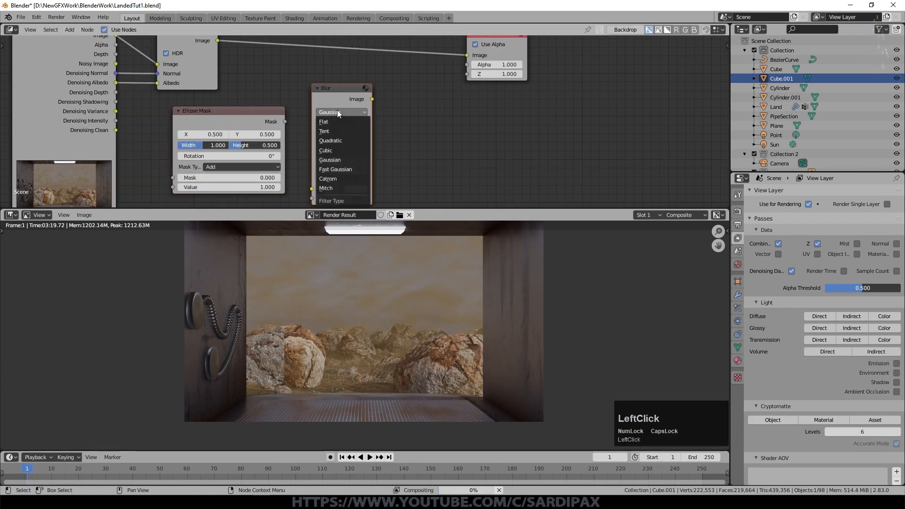
pyautogui.click(336, 170)
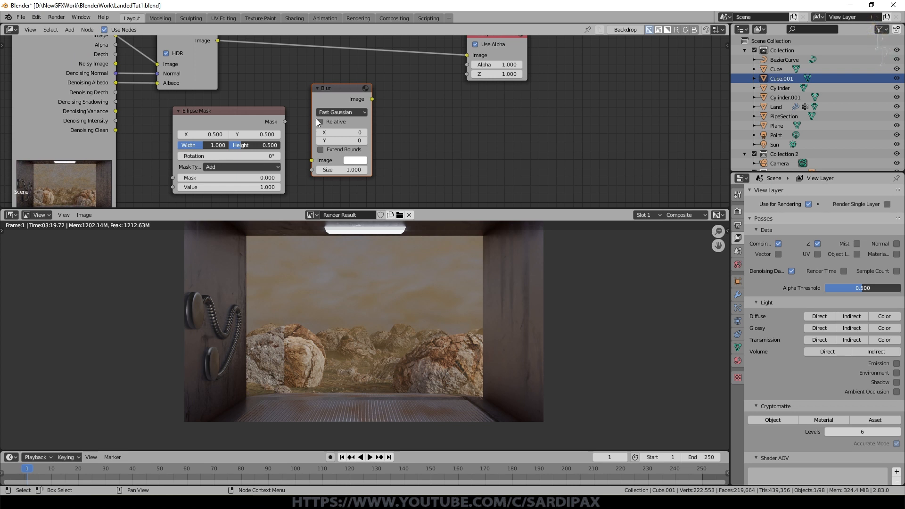
# Feed the Ellipse Mask into the Blur node, using Relative with Y aspect correction, 15% for X and Y, and Extend Bounds
pyautogui.scroll(1, 407, 117)
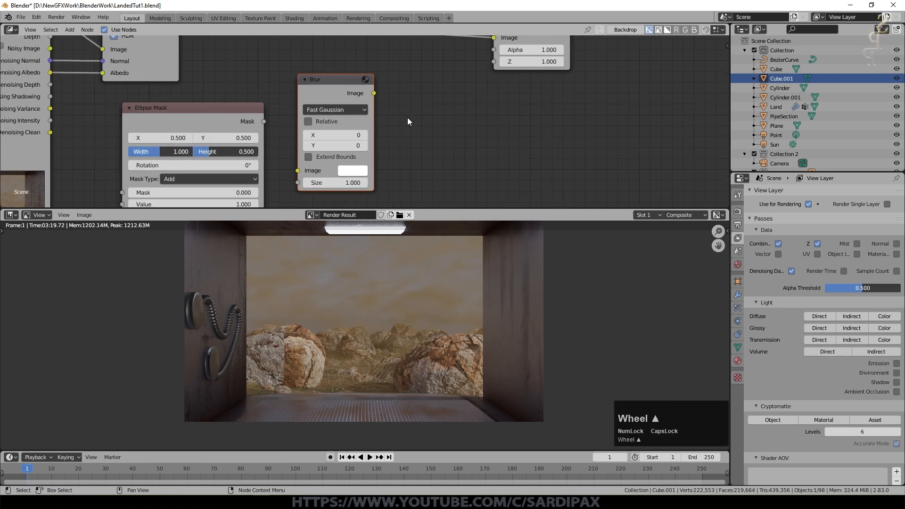
pyautogui.moveTo(264, 122); pyautogui.dragTo(305, 171)
pyautogui.click(309, 122)
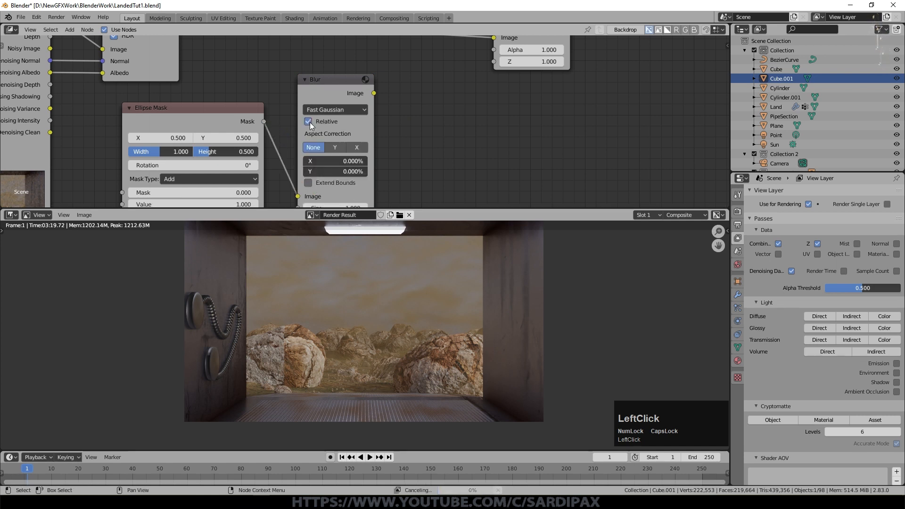
pyautogui.click(335, 148)
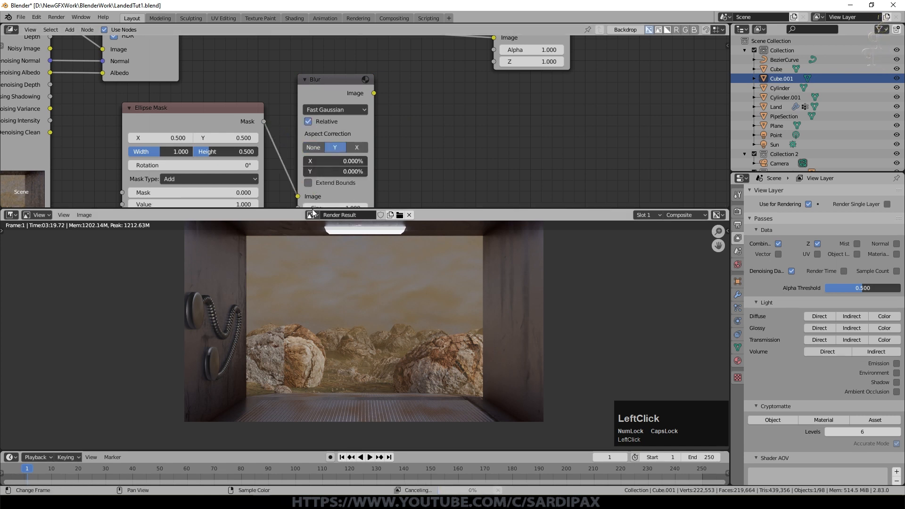
pyautogui.click(329, 161)
pyautogui.write('15')
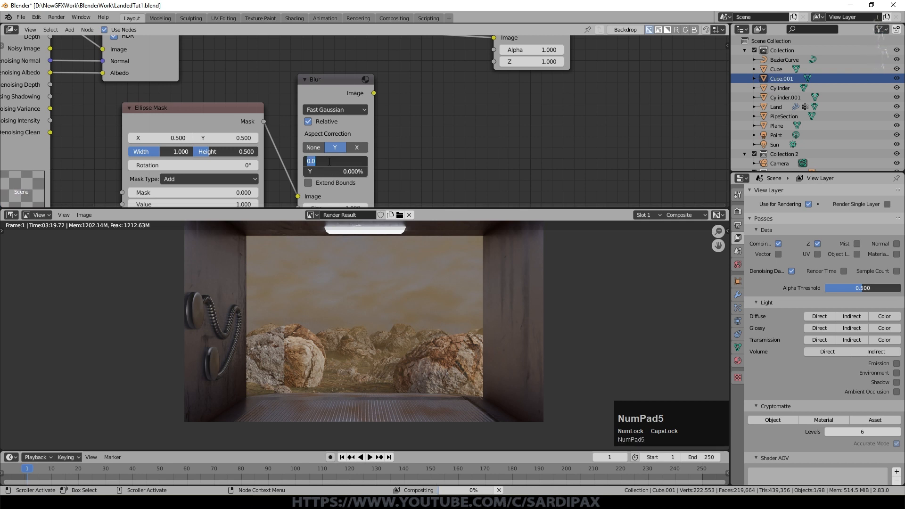
pyautogui.click(335, 171)
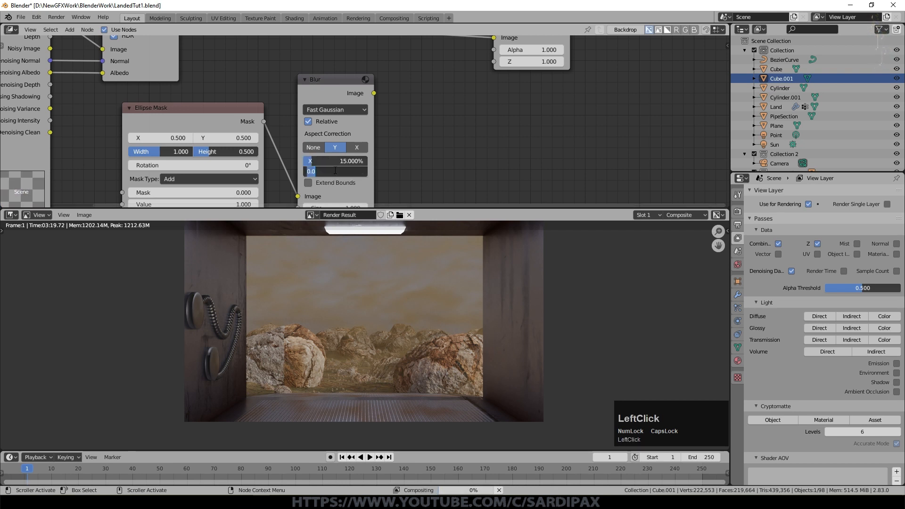
pyautogui.press('KP_Enter')
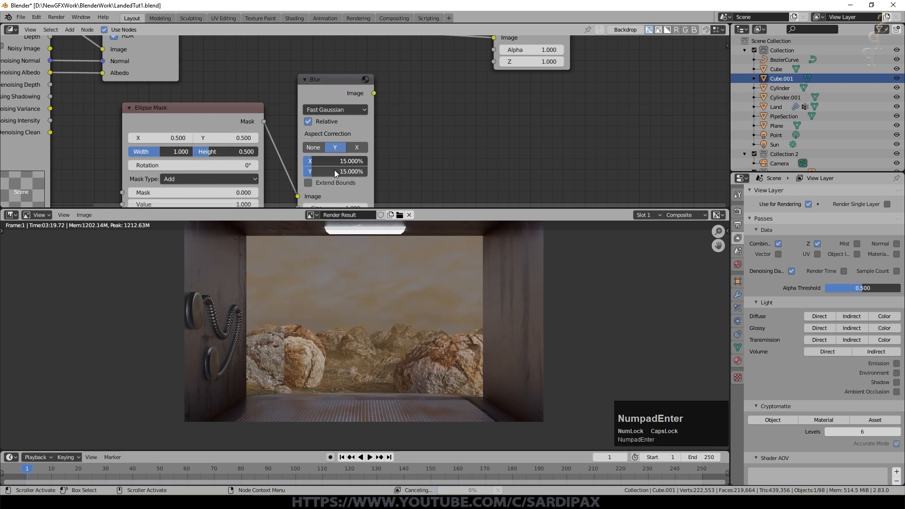
pyautogui.click(308, 183)
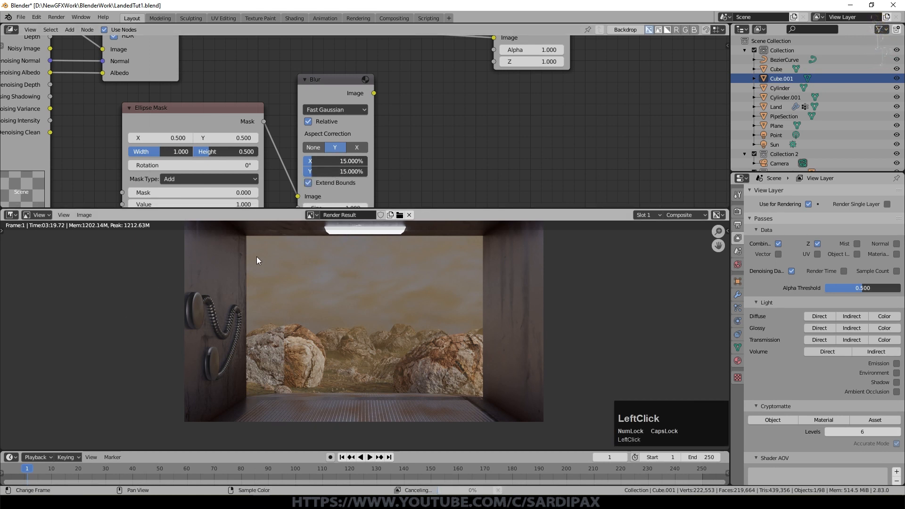
# Insert a Mix node before the Composite node, set it to Multiply, and connect the Blur output to its second image input
pyautogui.moveTo(430, 109); pyautogui.dragTo(352, 175, button='middle')
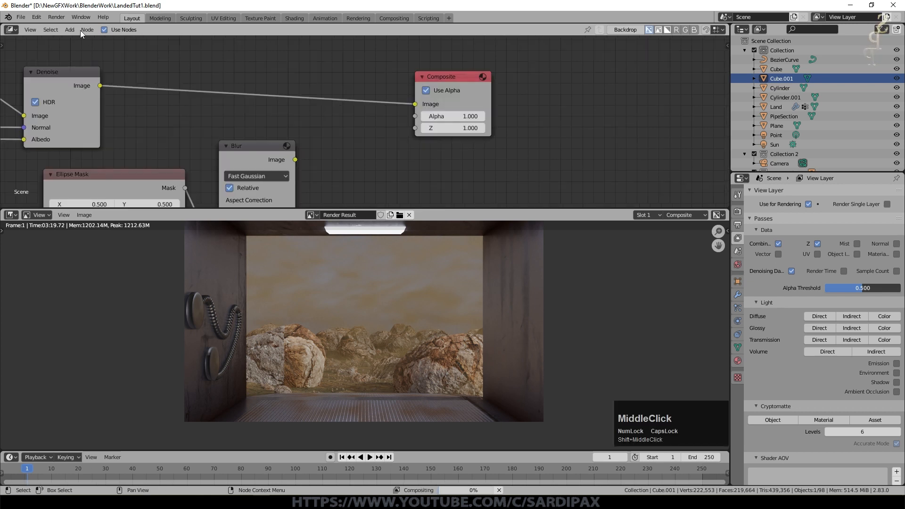
pyautogui.click(70, 30)
pyautogui.moveTo(76, 72)
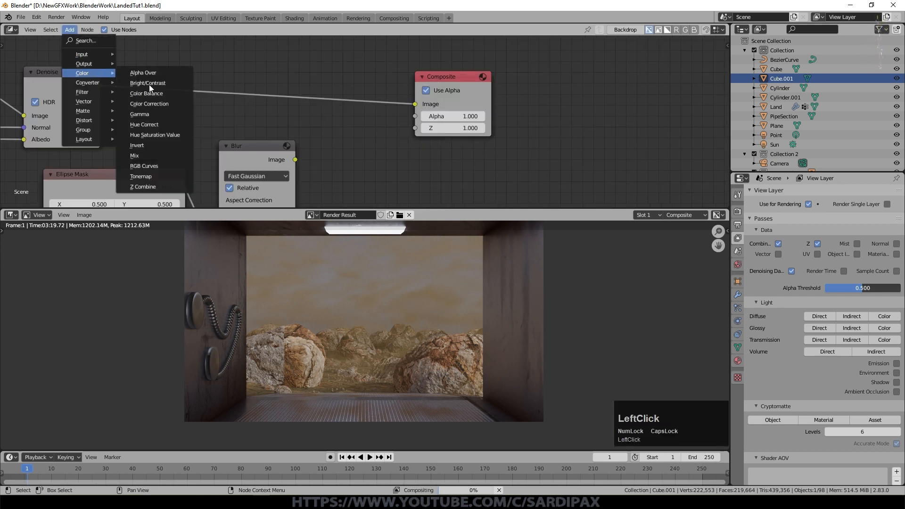
pyautogui.click(135, 155)
pyautogui.click(377, 79)
pyautogui.click(382, 101)
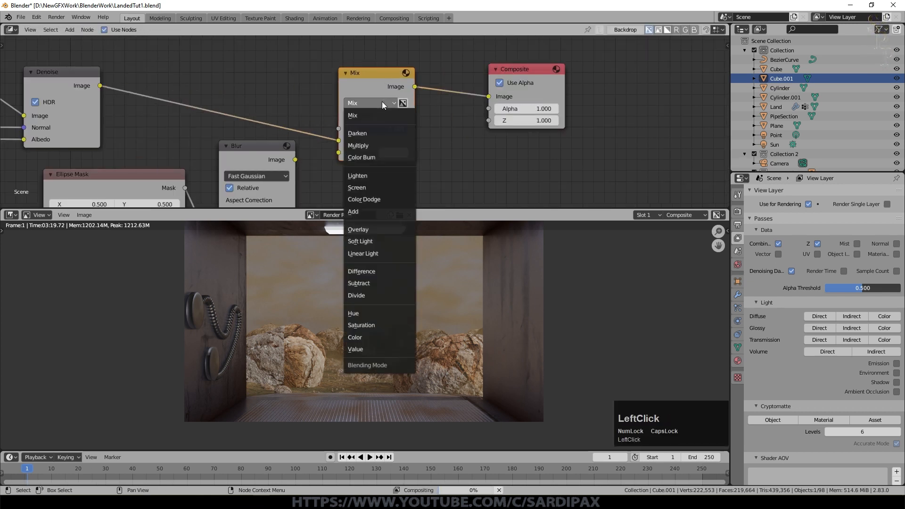
pyautogui.click(367, 145)
pyautogui.moveTo(295, 159); pyautogui.dragTo(332, 155)
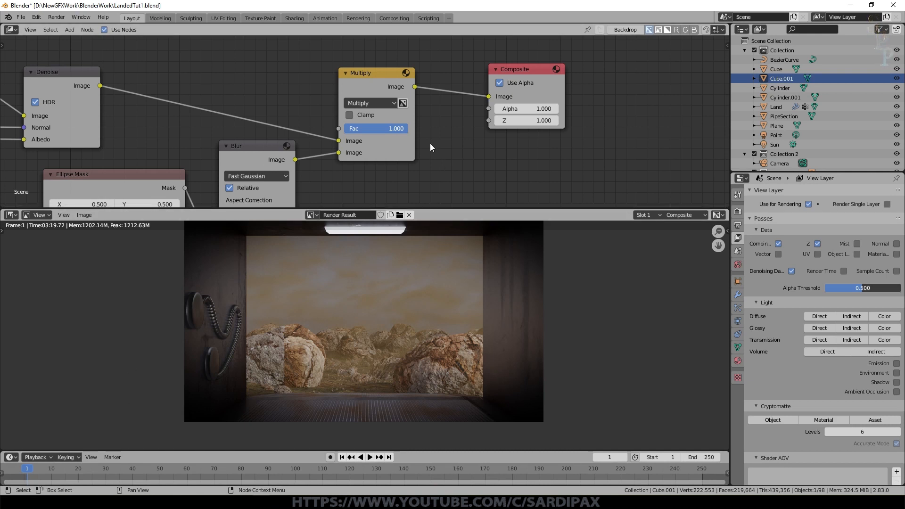
# Set the Multiply node's Fac to 0.95
pyautogui.click(375, 127)
pyautogui.write('.95')
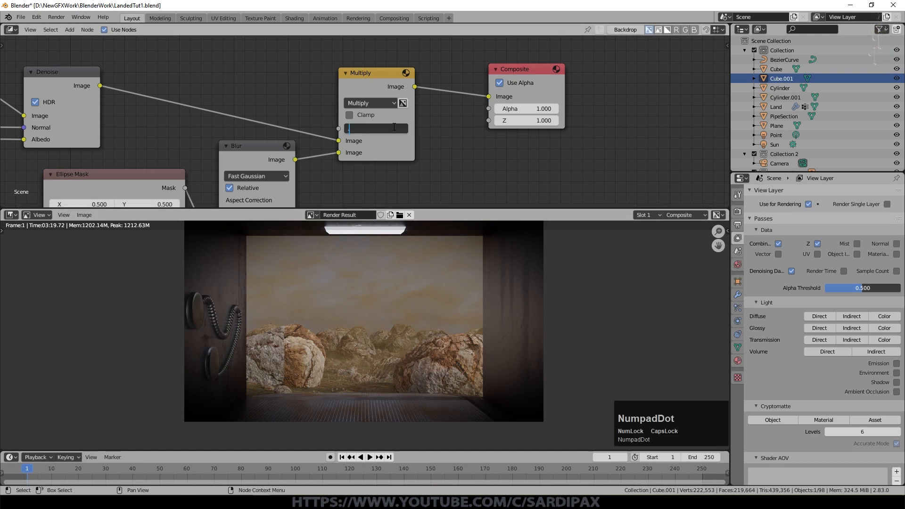
pyautogui.press('KP_Enter')
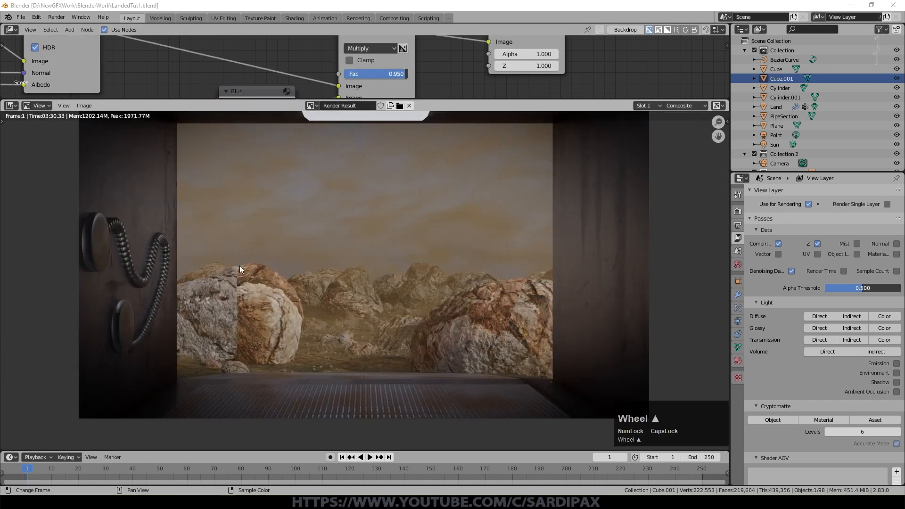
# Inspect the new render with the vignette up close around the wall disc, cable, rocks and floor grating
pyautogui.scroll(1, 240, 265)
pyautogui.scroll(-1, 136, 256)
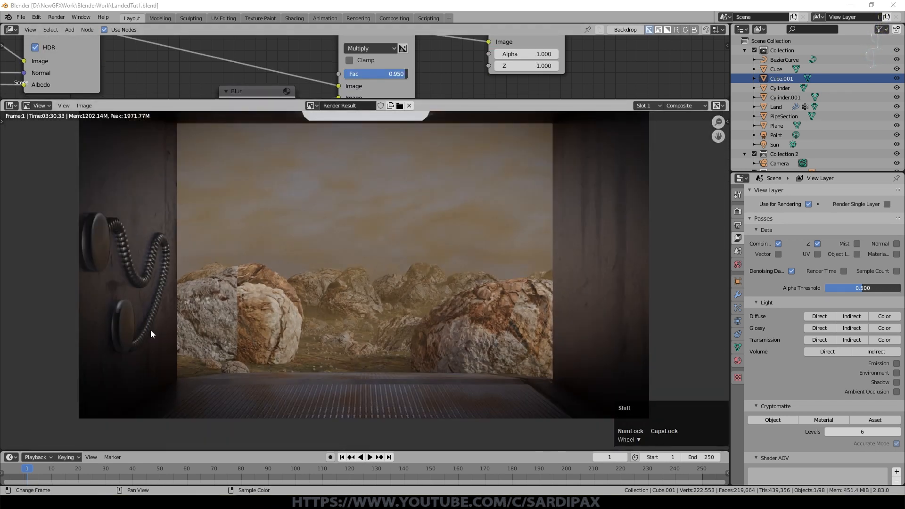
pyautogui.moveTo(151, 329); pyautogui.dragTo(269, 283, button='middle')
pyautogui.scroll(4, 287, 253)
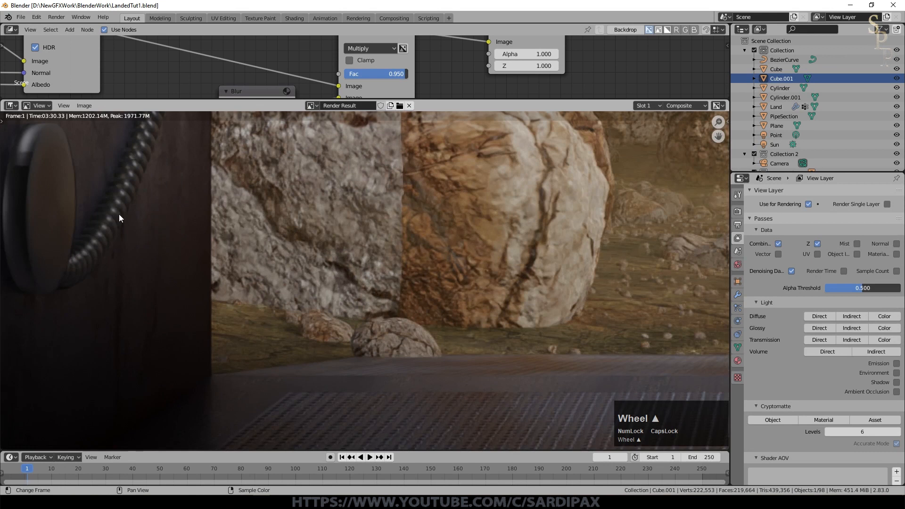
# Add a Gamma node on the link between the Denoise node and the Multiply node in the compositor
pyautogui.scroll(-4, 141, 219)
pyautogui.keyDown('shift'); pyautogui.moveTo(393, 211); pyautogui.dragTo(300, 289, button='middle'); pyautogui.keyUp('shift')
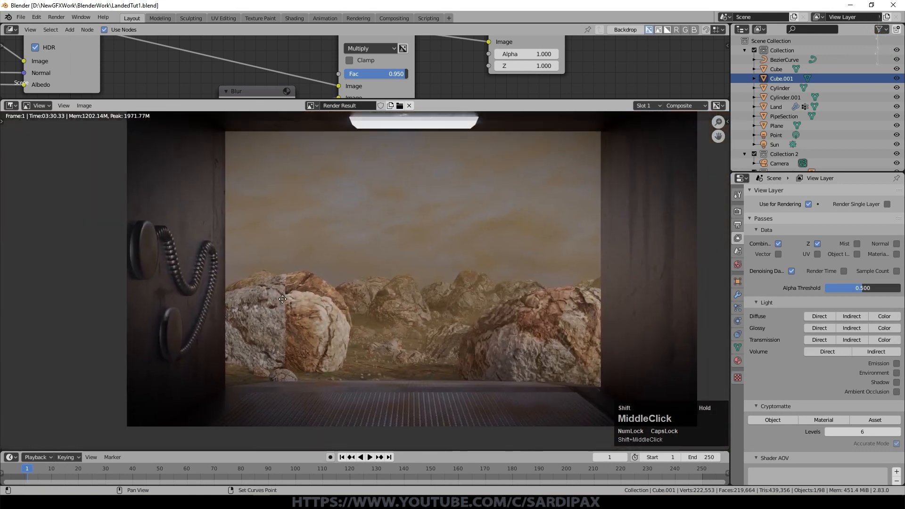
pyautogui.scroll(-3, 300, 288)
pyautogui.scroll(-5, 217, 54)
pyautogui.keyDown('shift'); pyautogui.moveTo(272, 47); pyautogui.dragTo(363, 65, button='middle'); pyautogui.keyUp('shift')
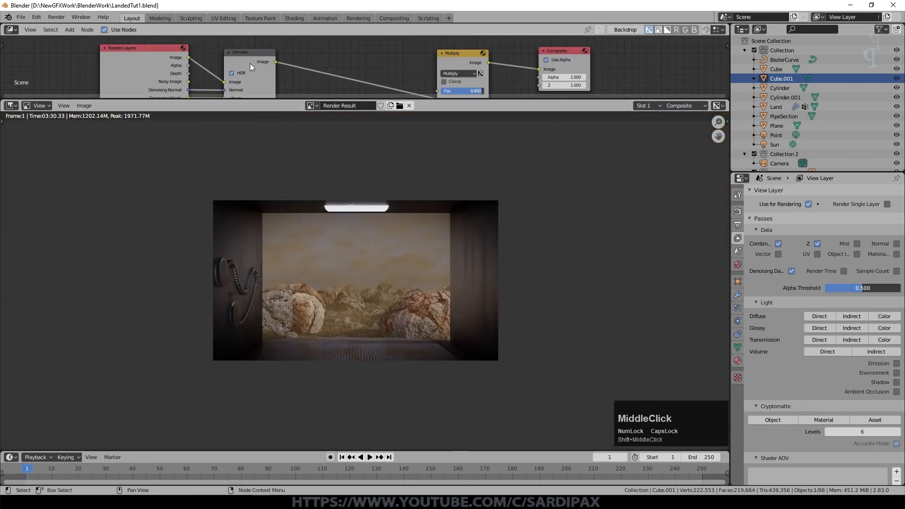
pyautogui.click(75, 30)
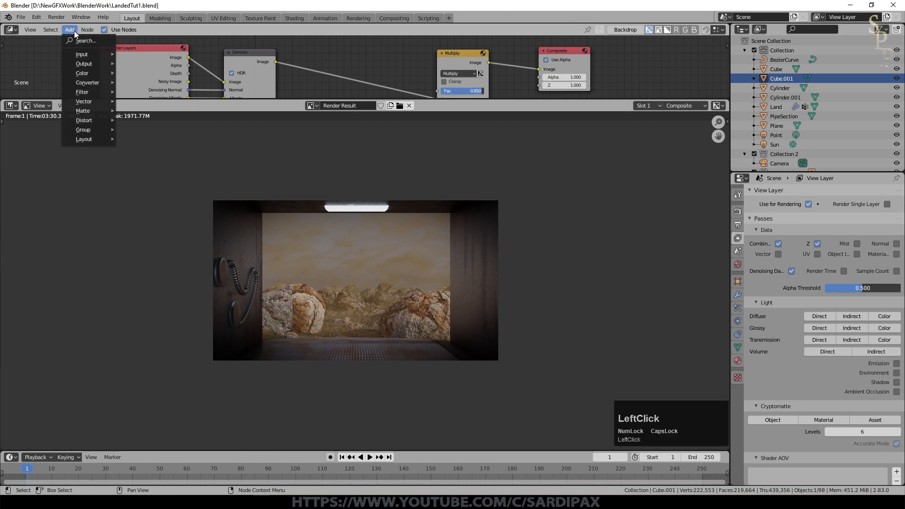
pyautogui.moveTo(82, 73)
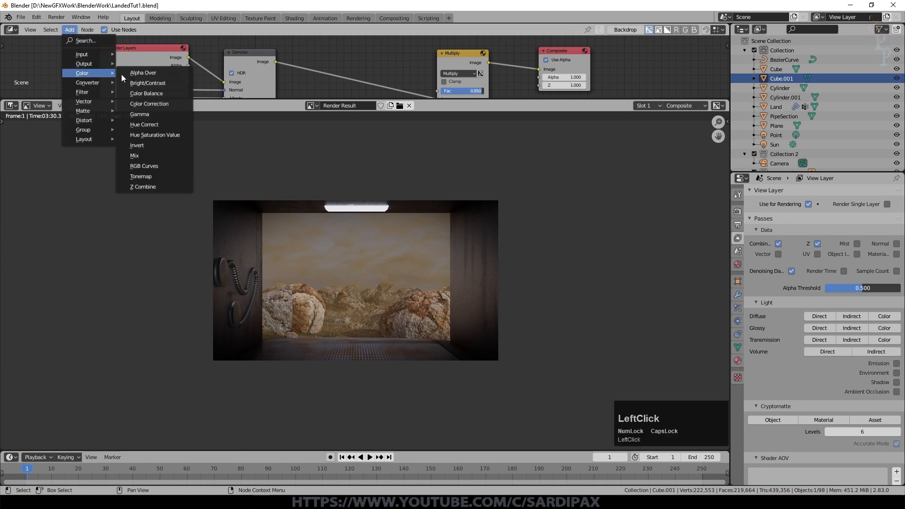
pyautogui.click(147, 112)
pyautogui.click(318, 53)
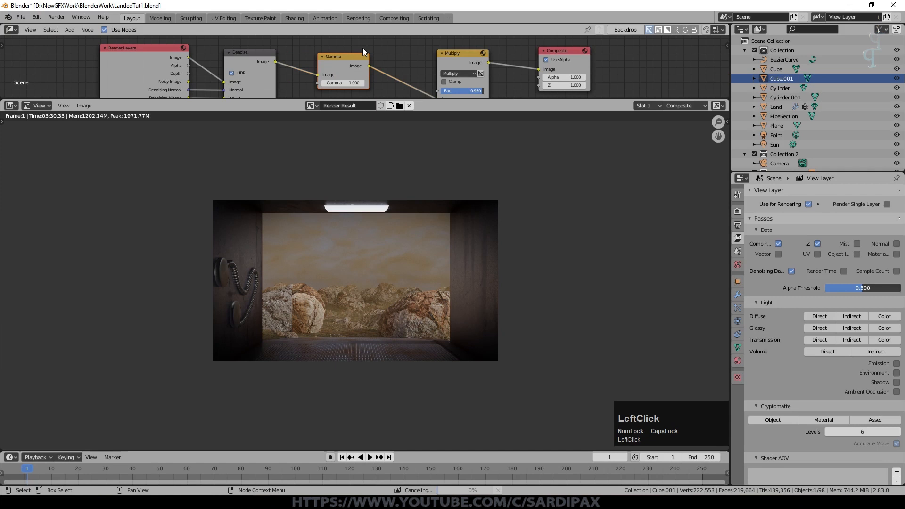
# Set the Gamma node's value to 1.2 and check the result in the render
pyautogui.scroll(1, 376, 67)
pyautogui.click(363, 86)
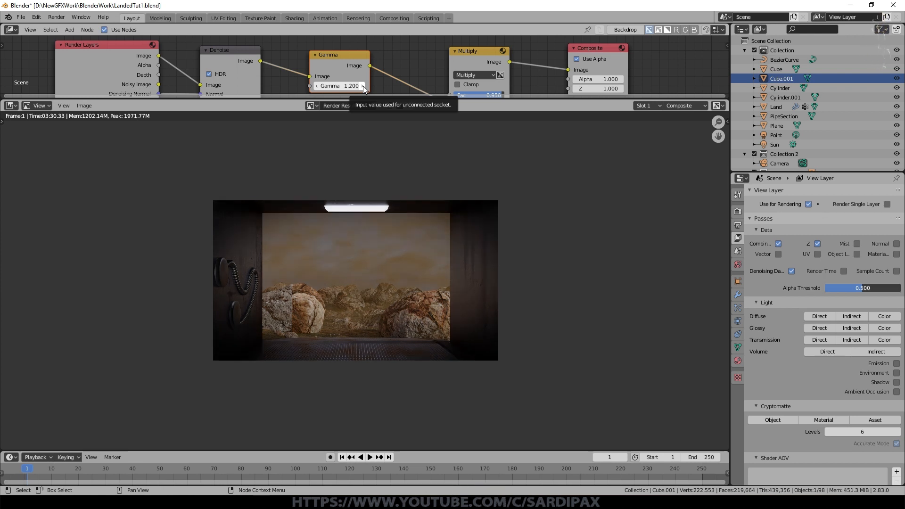
pyautogui.scroll(3, 538, 336)
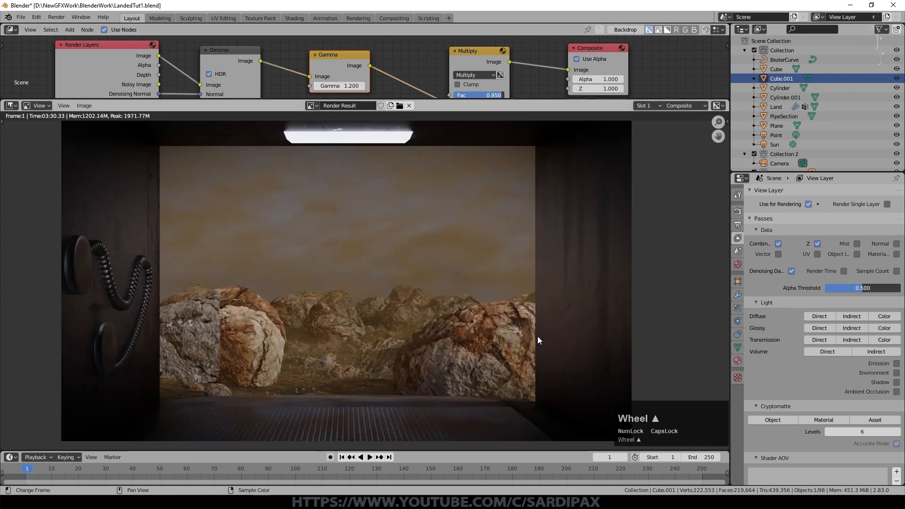